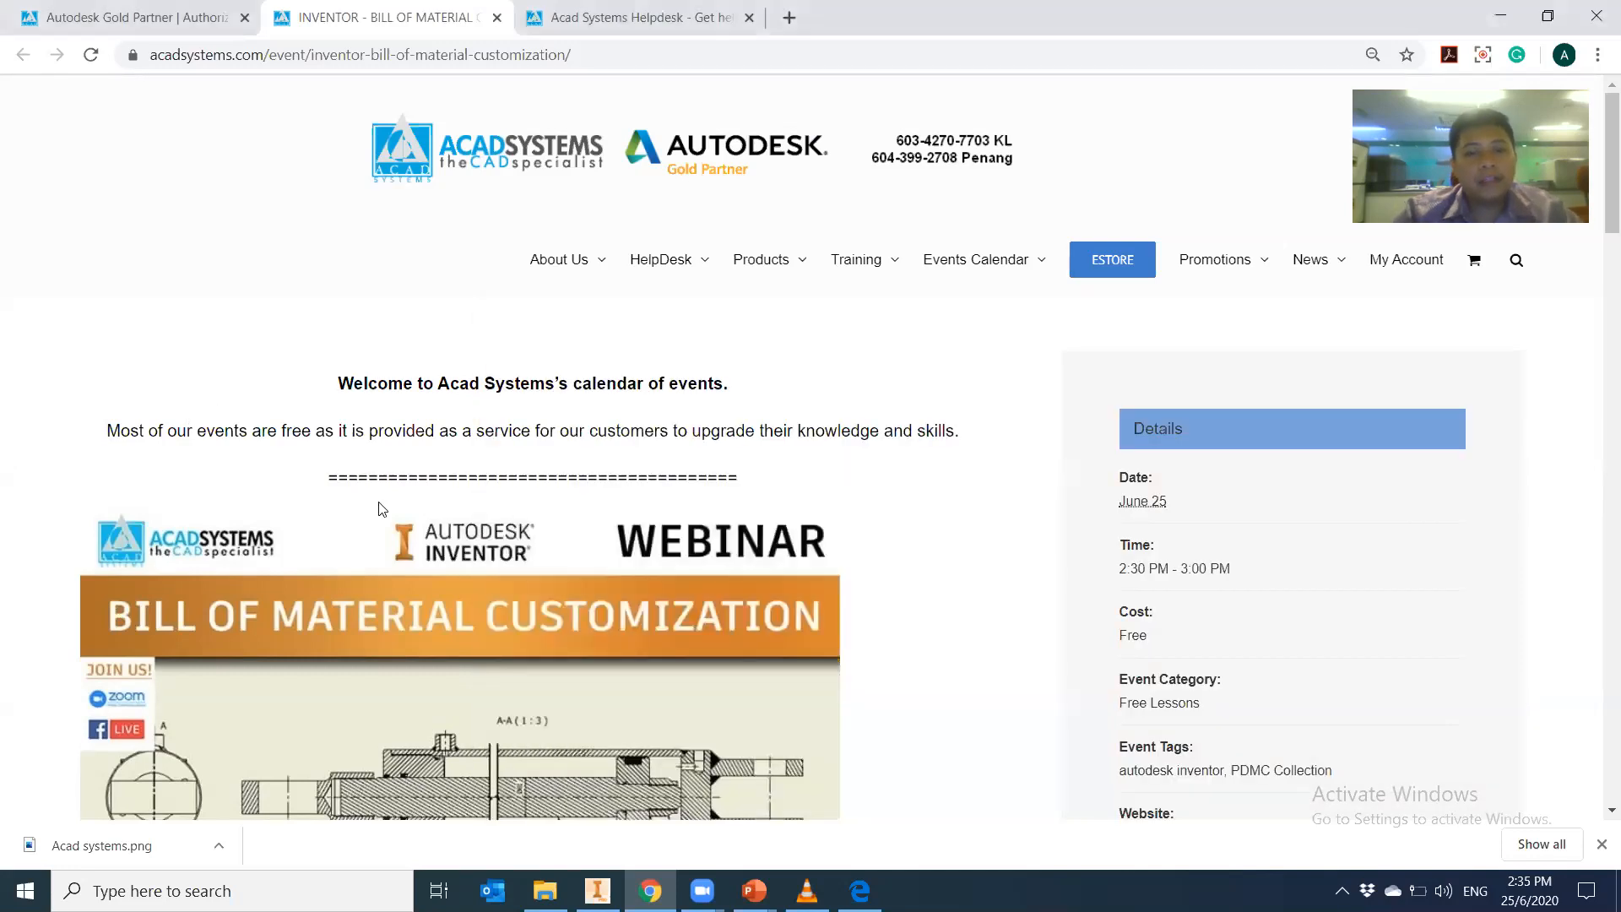
# Switch to Inventor with the CON011 drawing and narrow the model browser to widen the drawing area
pyautogui.click(597, 890)
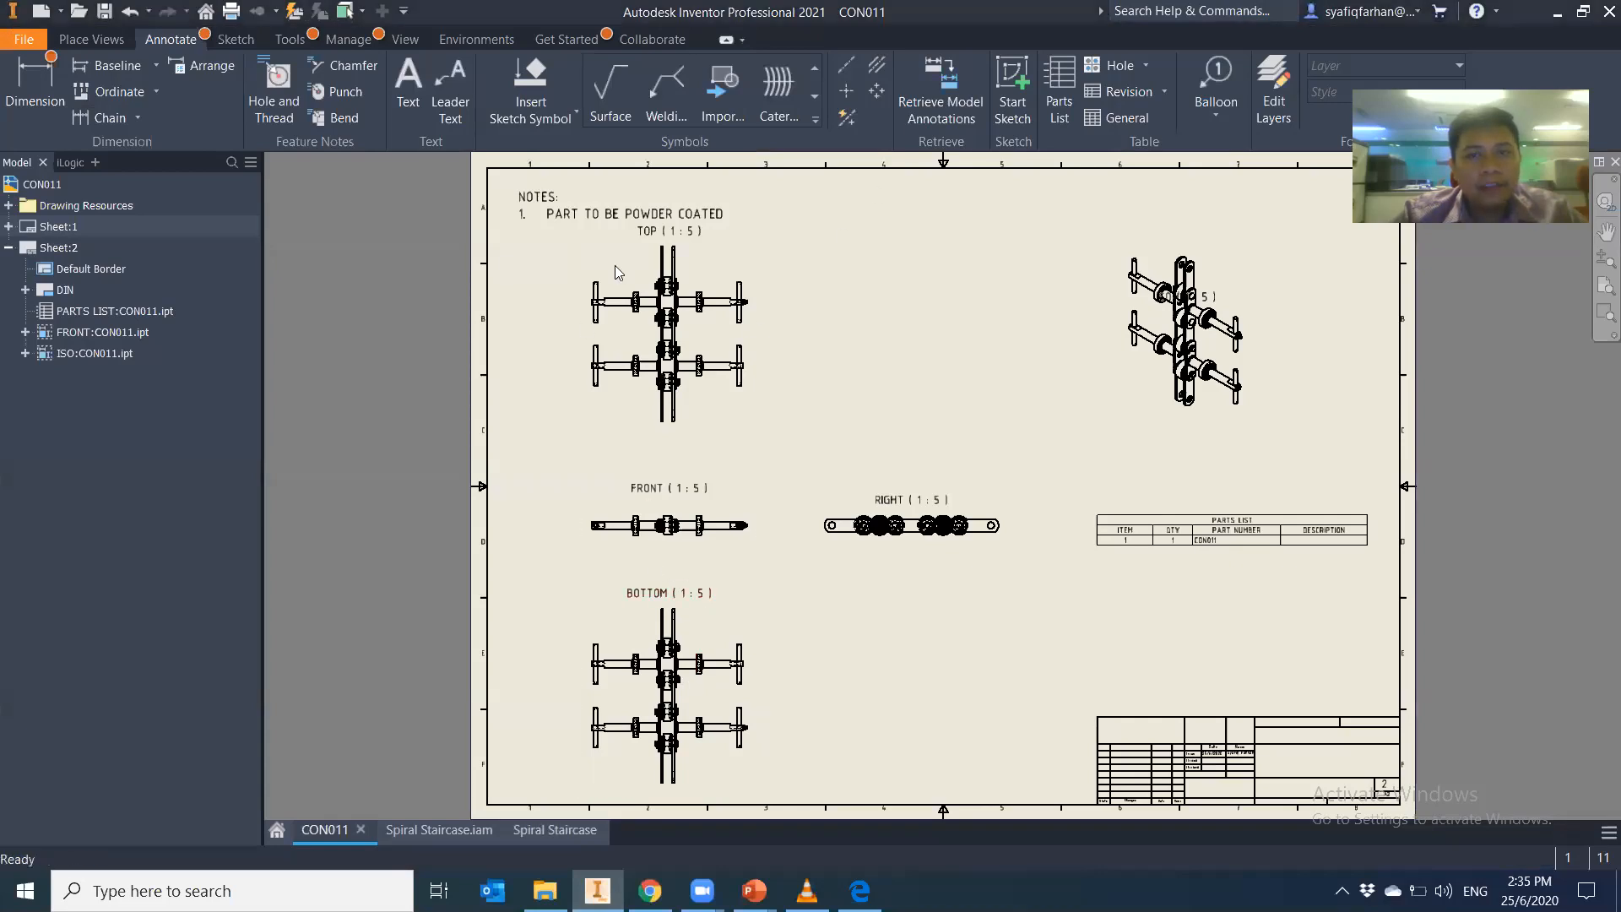
pyautogui.moveTo(874, 499); pyautogui.dragTo(861, 502, button='middle')
pyautogui.moveTo(1024, 373); pyautogui.dragTo(999, 369, button='middle')
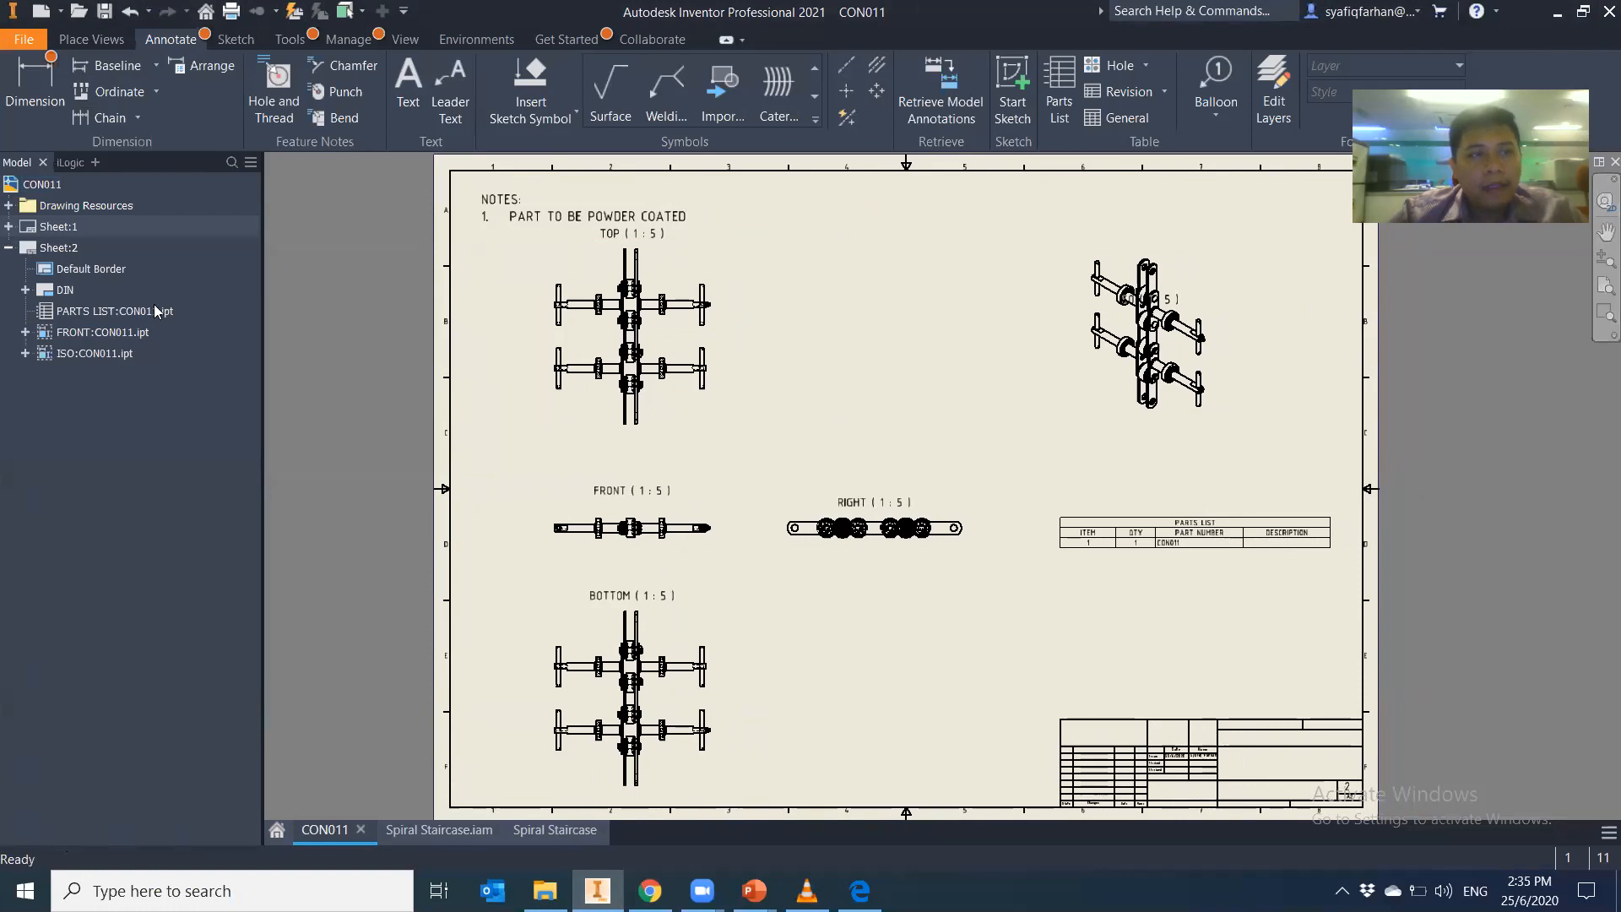
pyautogui.moveTo(264, 363); pyautogui.dragTo(209, 359)
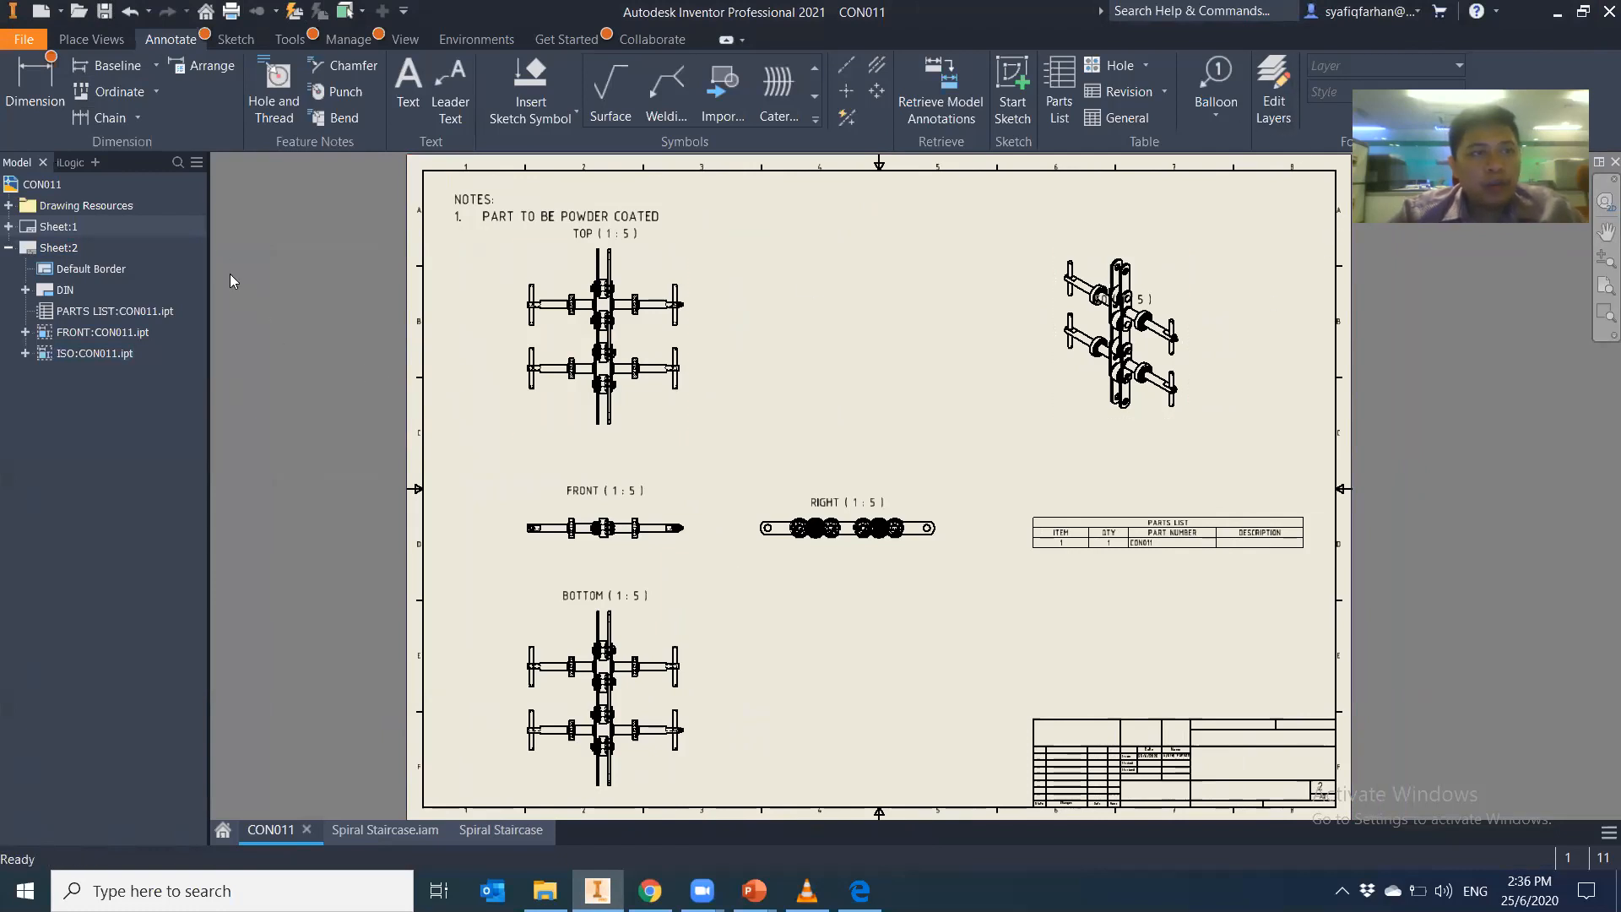
# Create a new drawing from the metric ISO.dwg template using the predefined "A2 Size_IPT_5 views" sheet layout
pyautogui.click(40, 12)
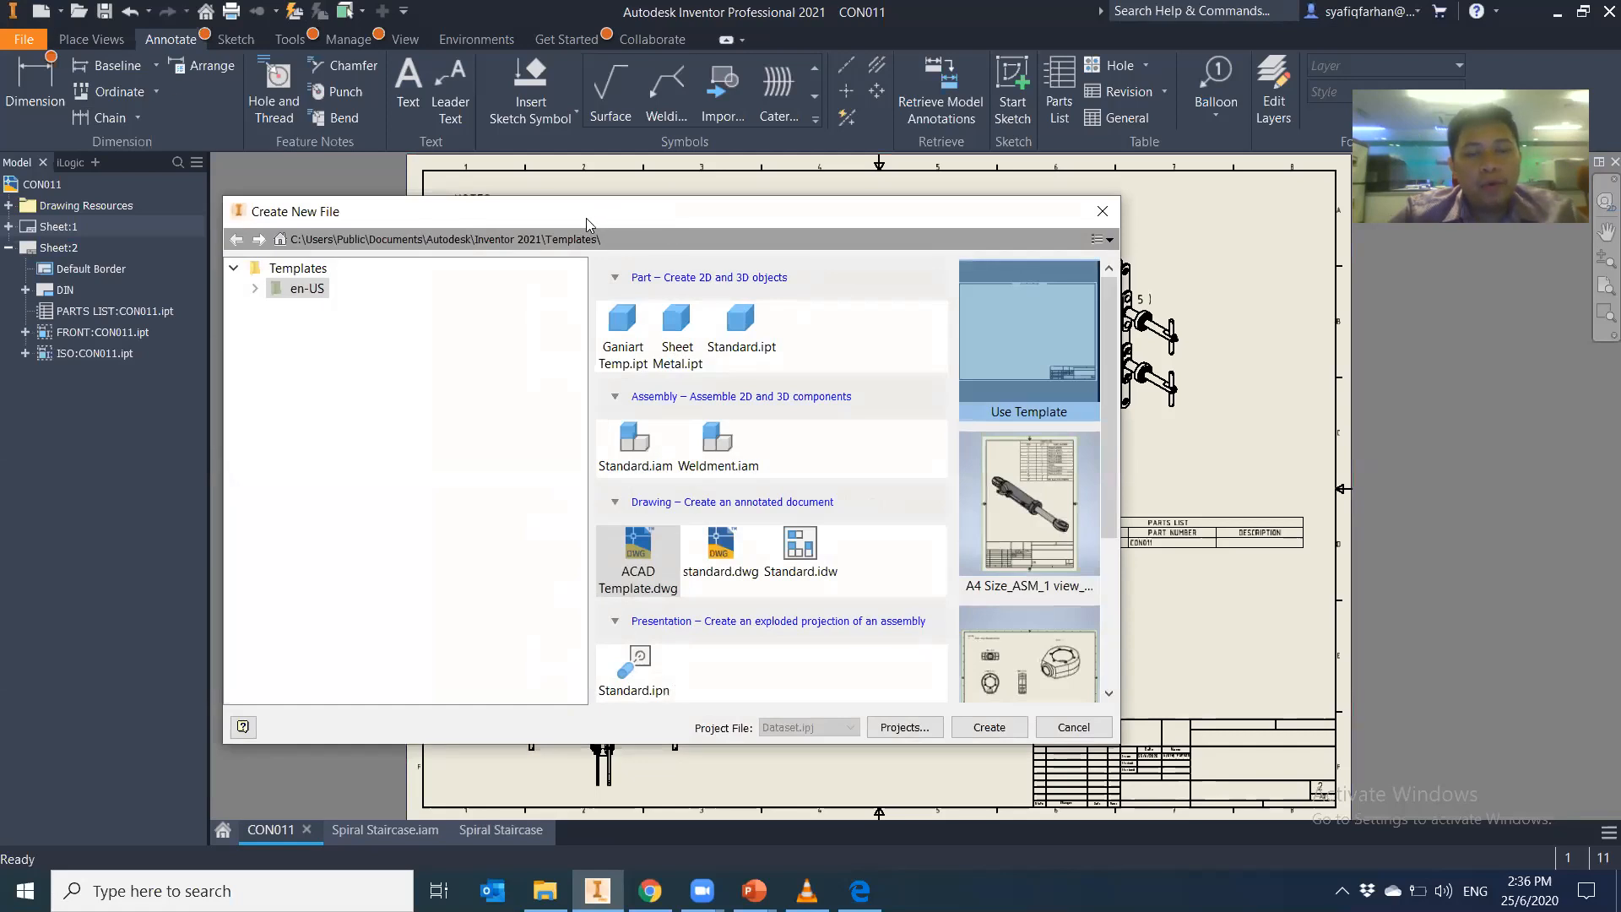
pyautogui.moveTo(588, 221); pyautogui.dragTo(569, 198)
pyautogui.doubleClick(289, 265)
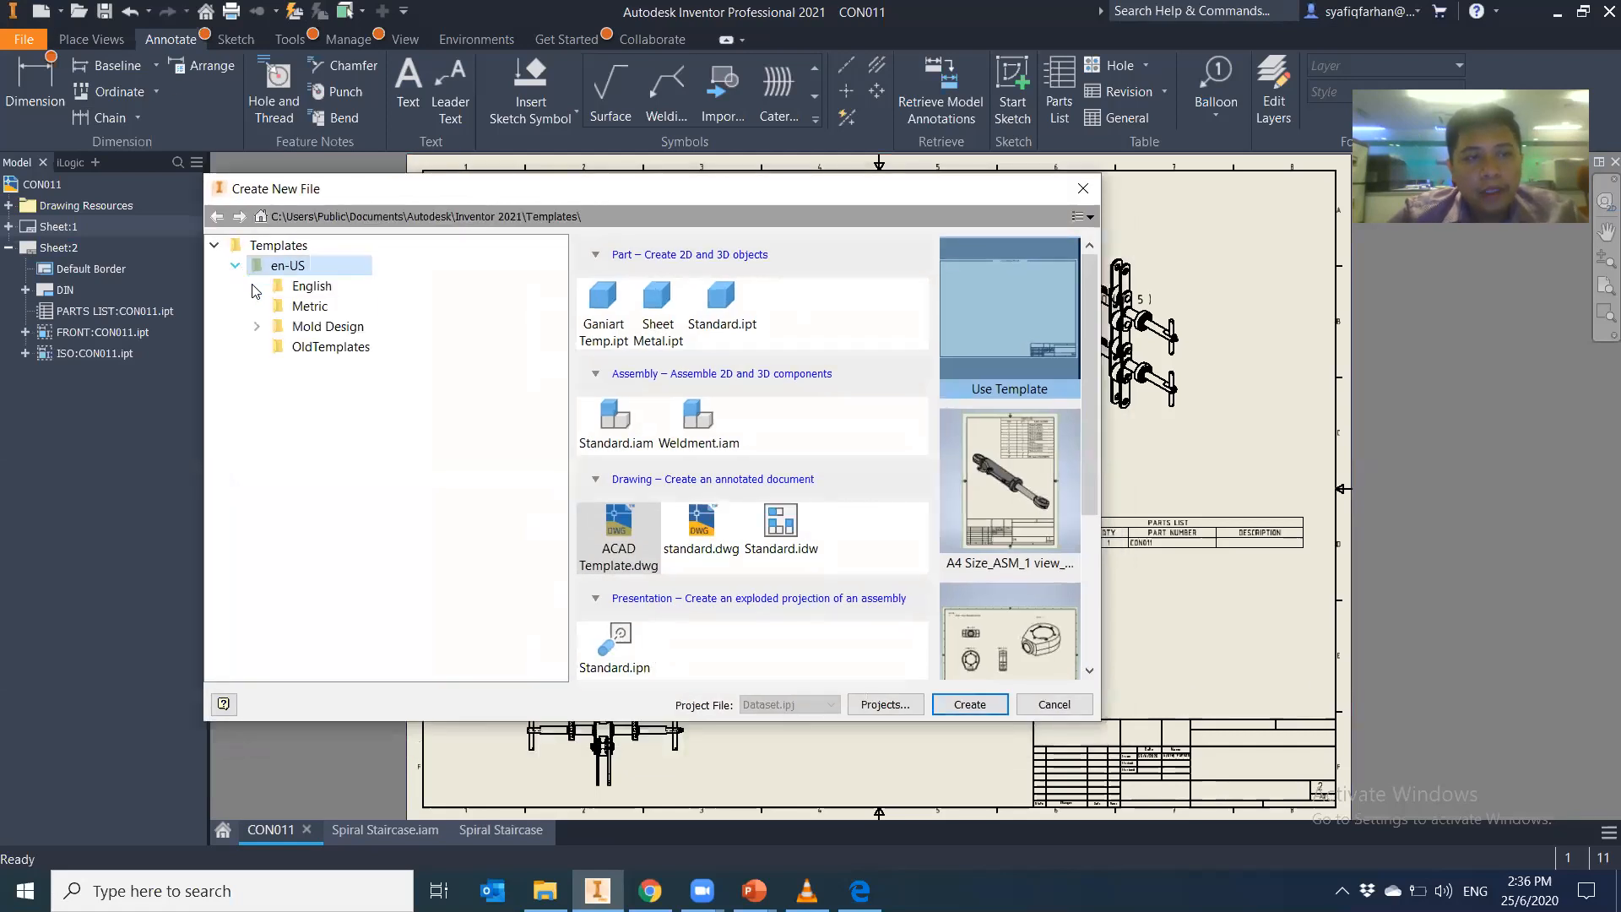
pyautogui.click(292, 307)
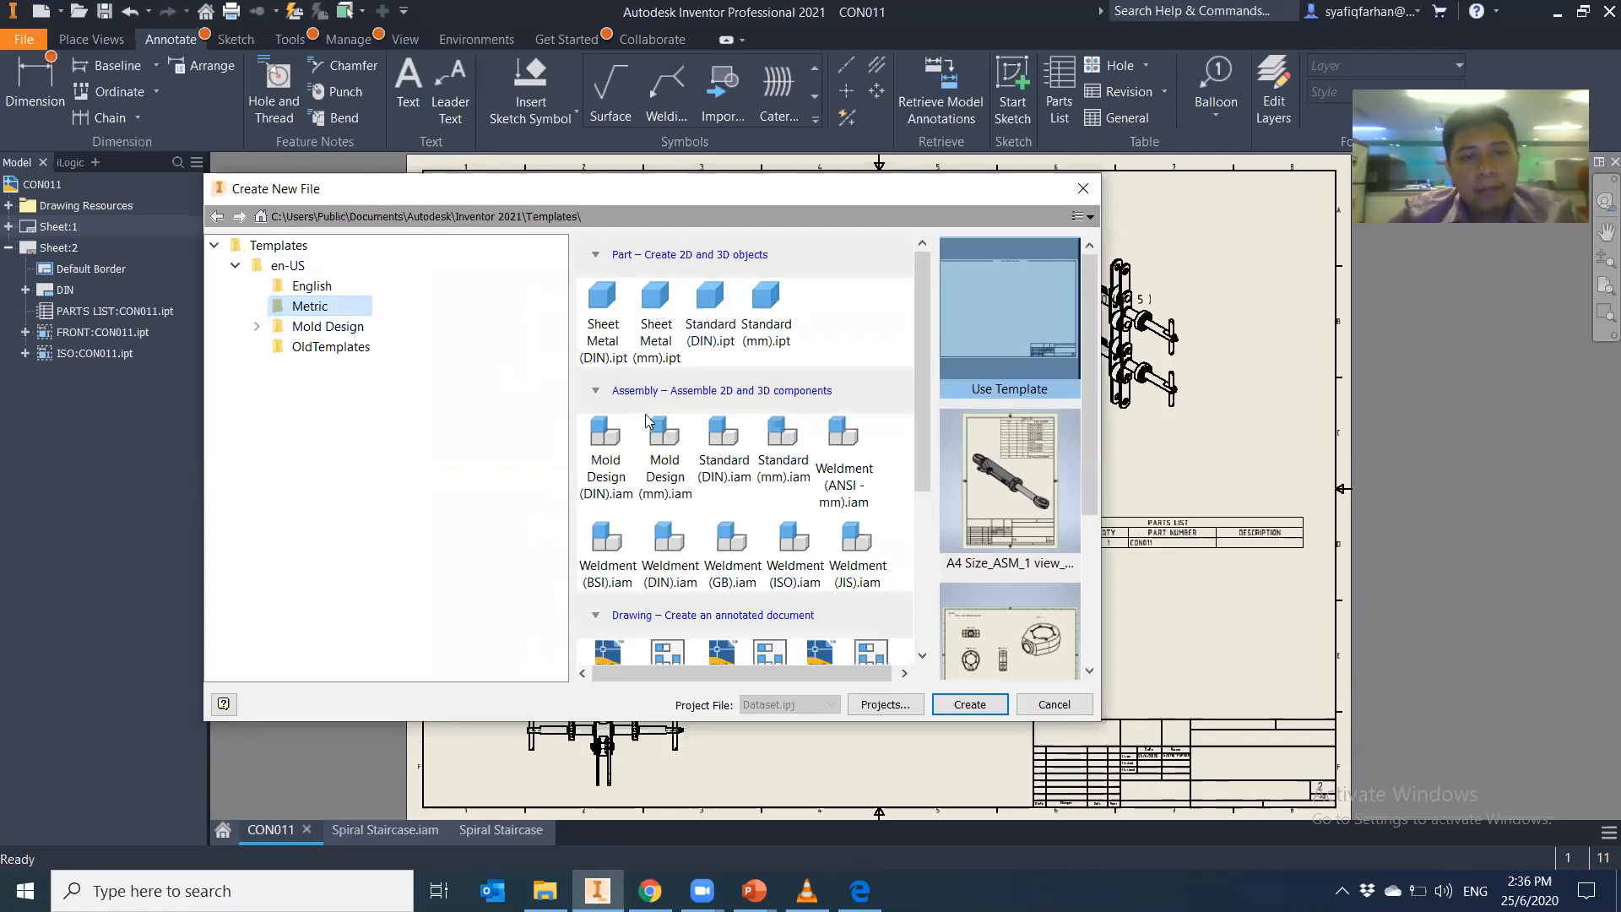
pyautogui.scroll(-3, 772, 506)
pyautogui.click(816, 581)
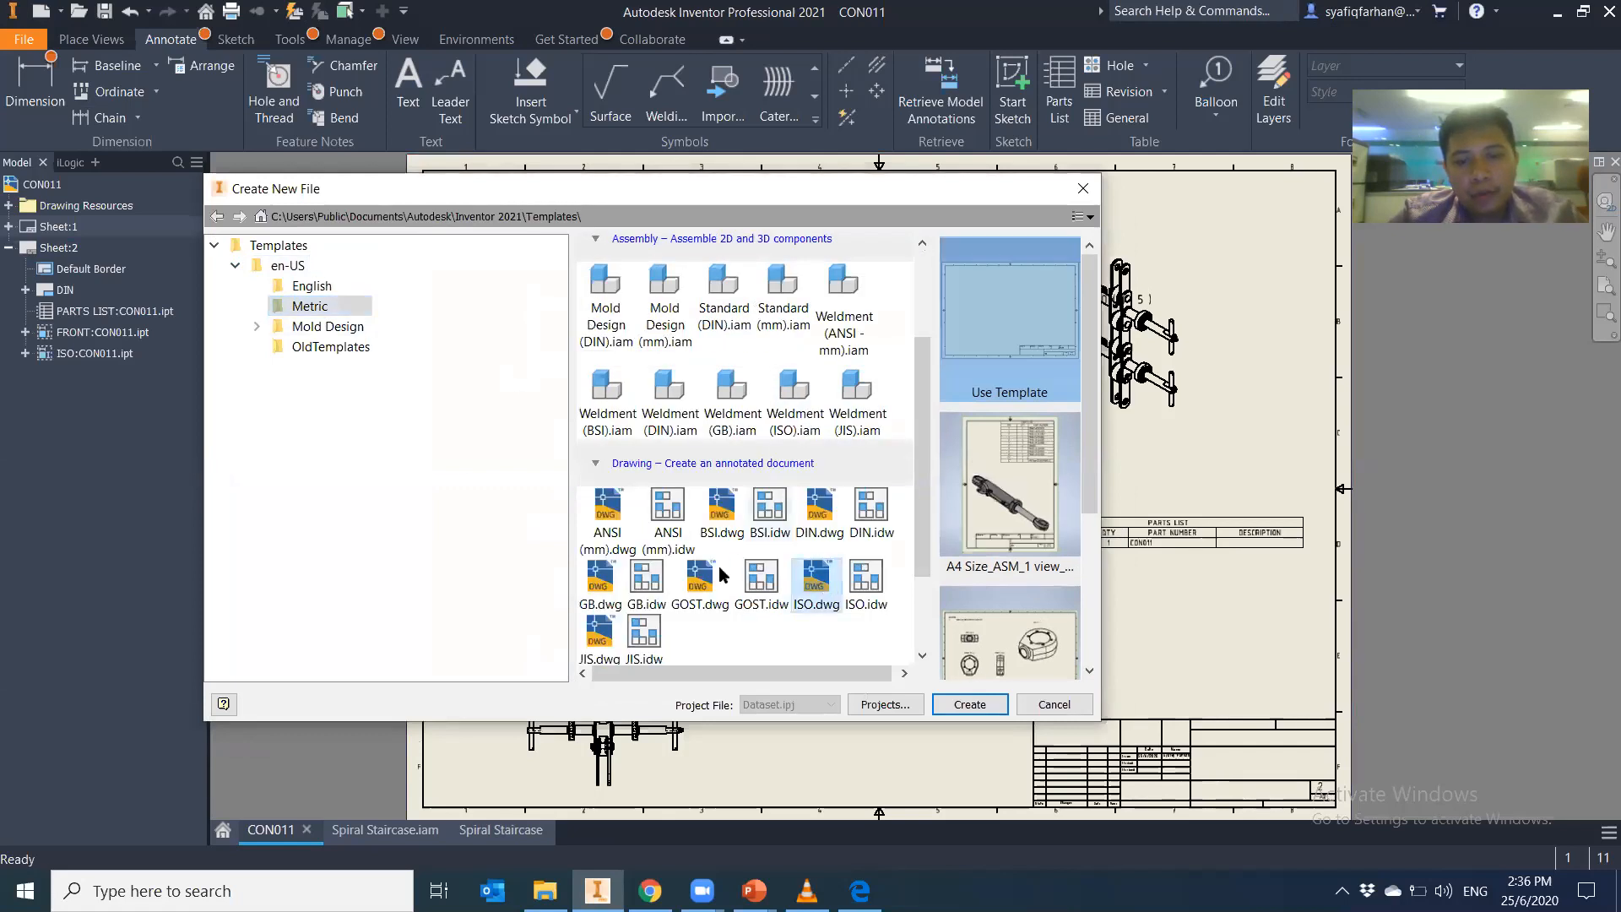
pyautogui.moveTo(1088, 399); pyautogui.dragTo(1086, 493)
pyautogui.click(1021, 498)
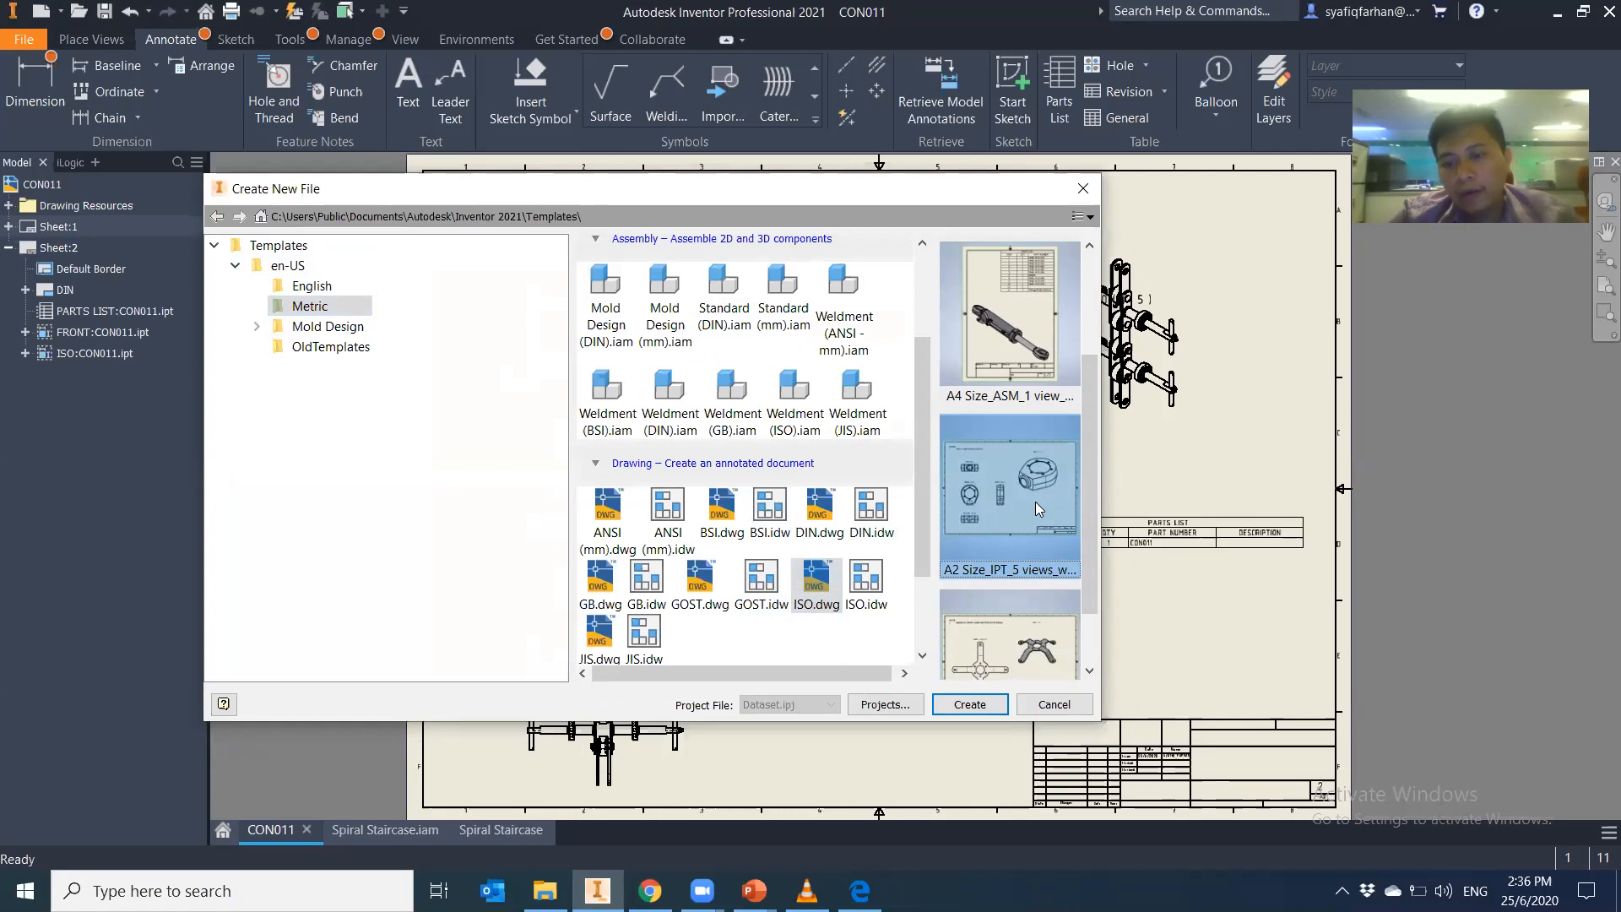
pyautogui.scroll(-1, 1036, 501)
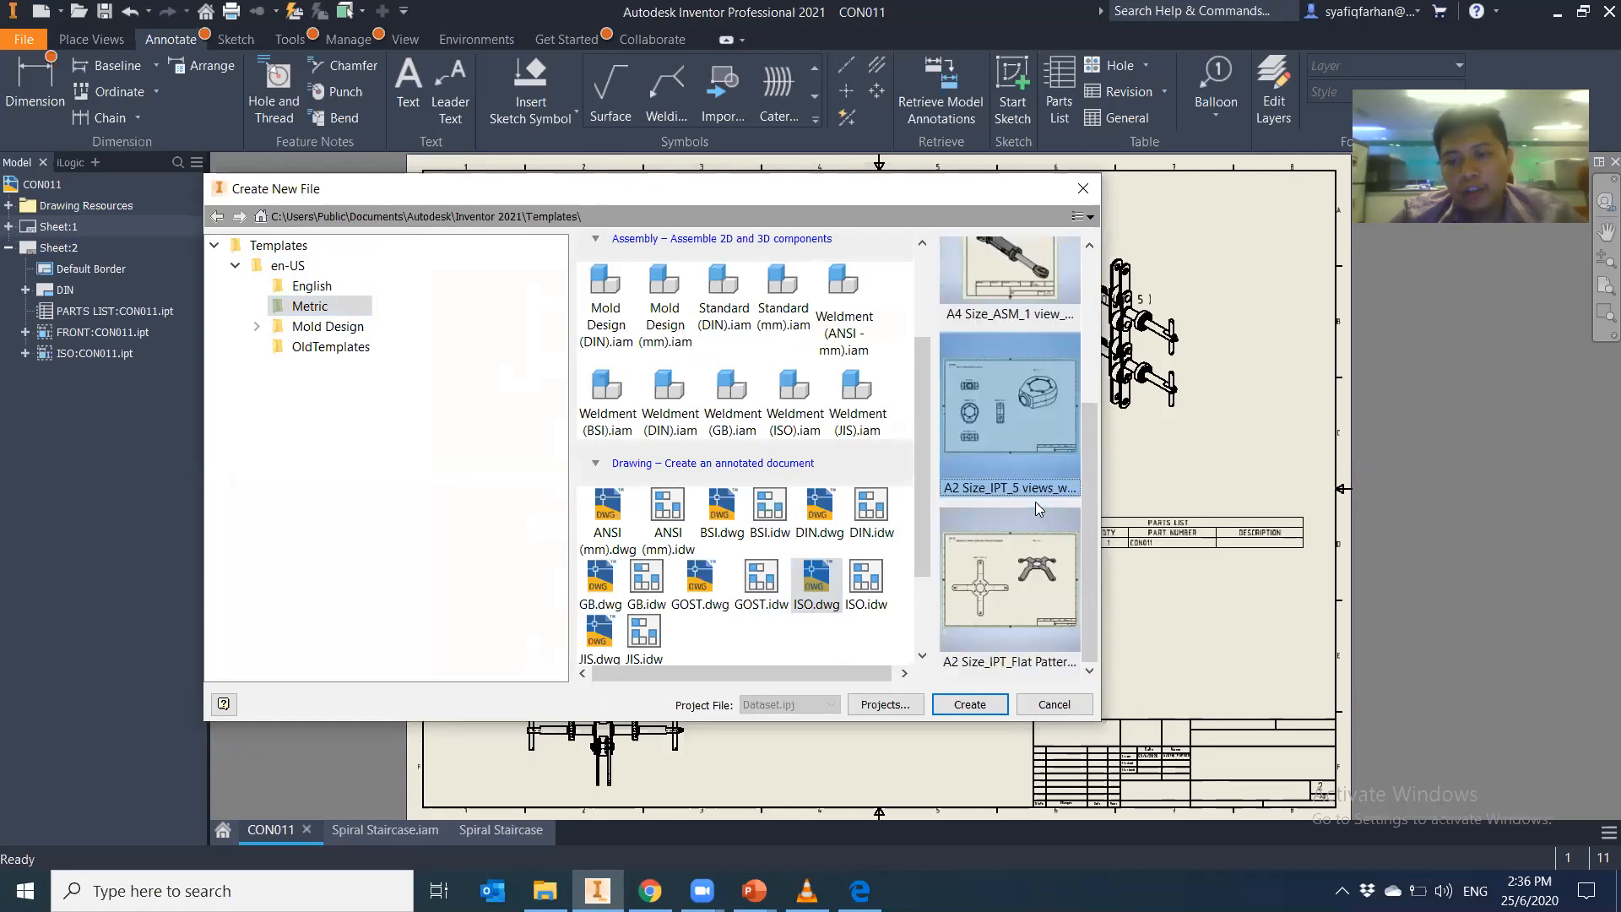
pyautogui.doubleClick(1006, 430)
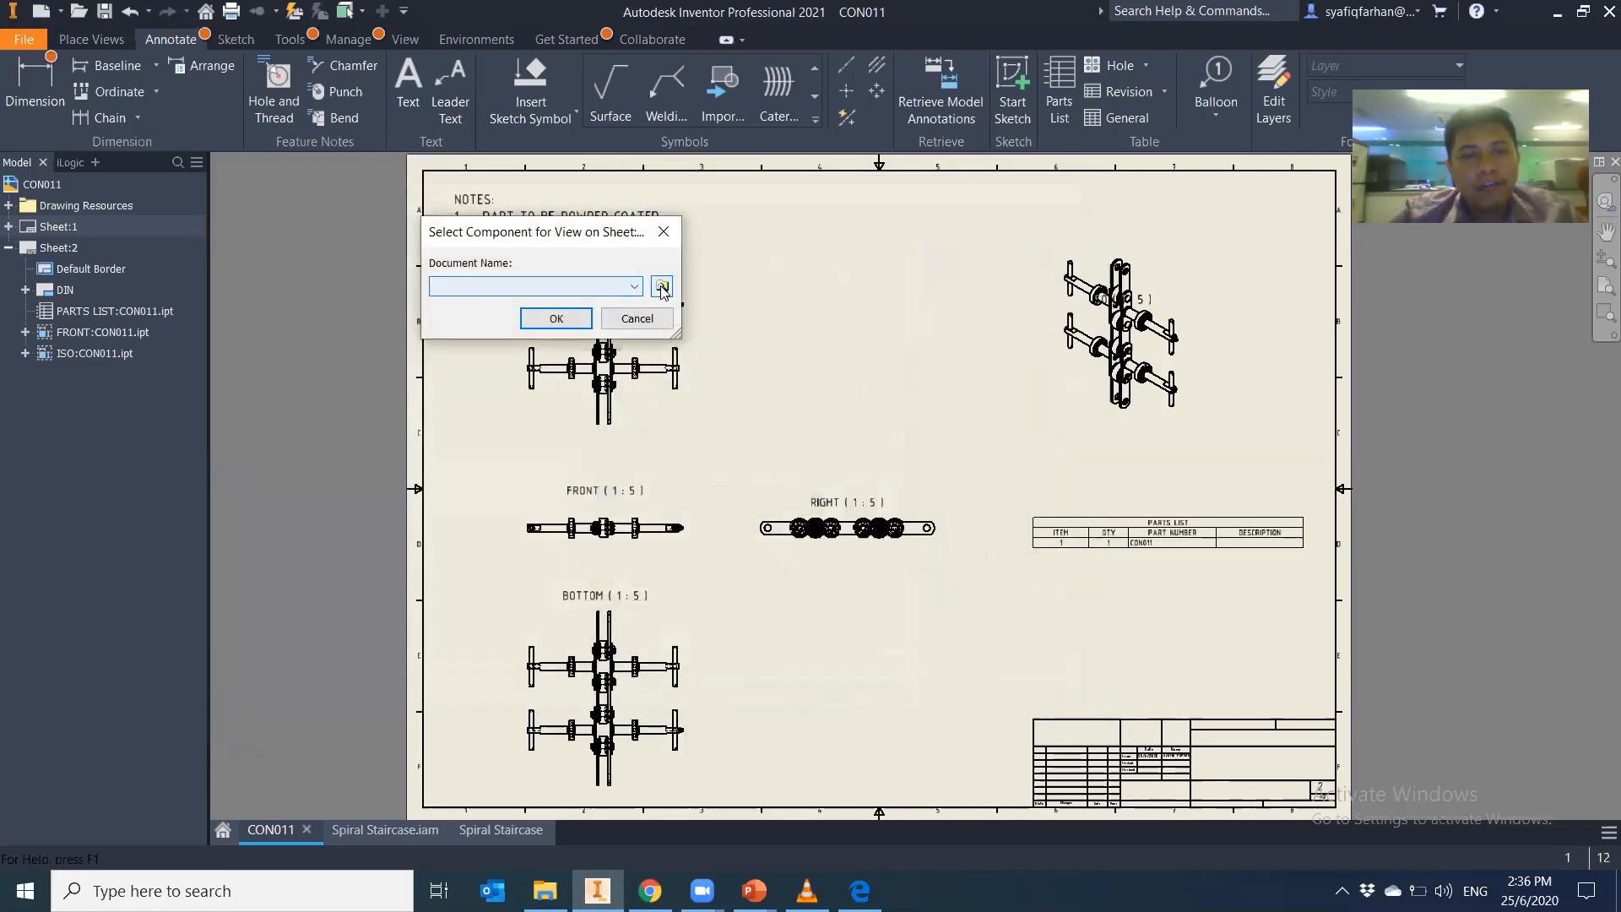
# Choose the Spiral Staircase assembly as the component for the drawing views and generate them
pyautogui.click(662, 286)
pyautogui.scroll(-1, 563, 253)
pyautogui.click(484, 333)
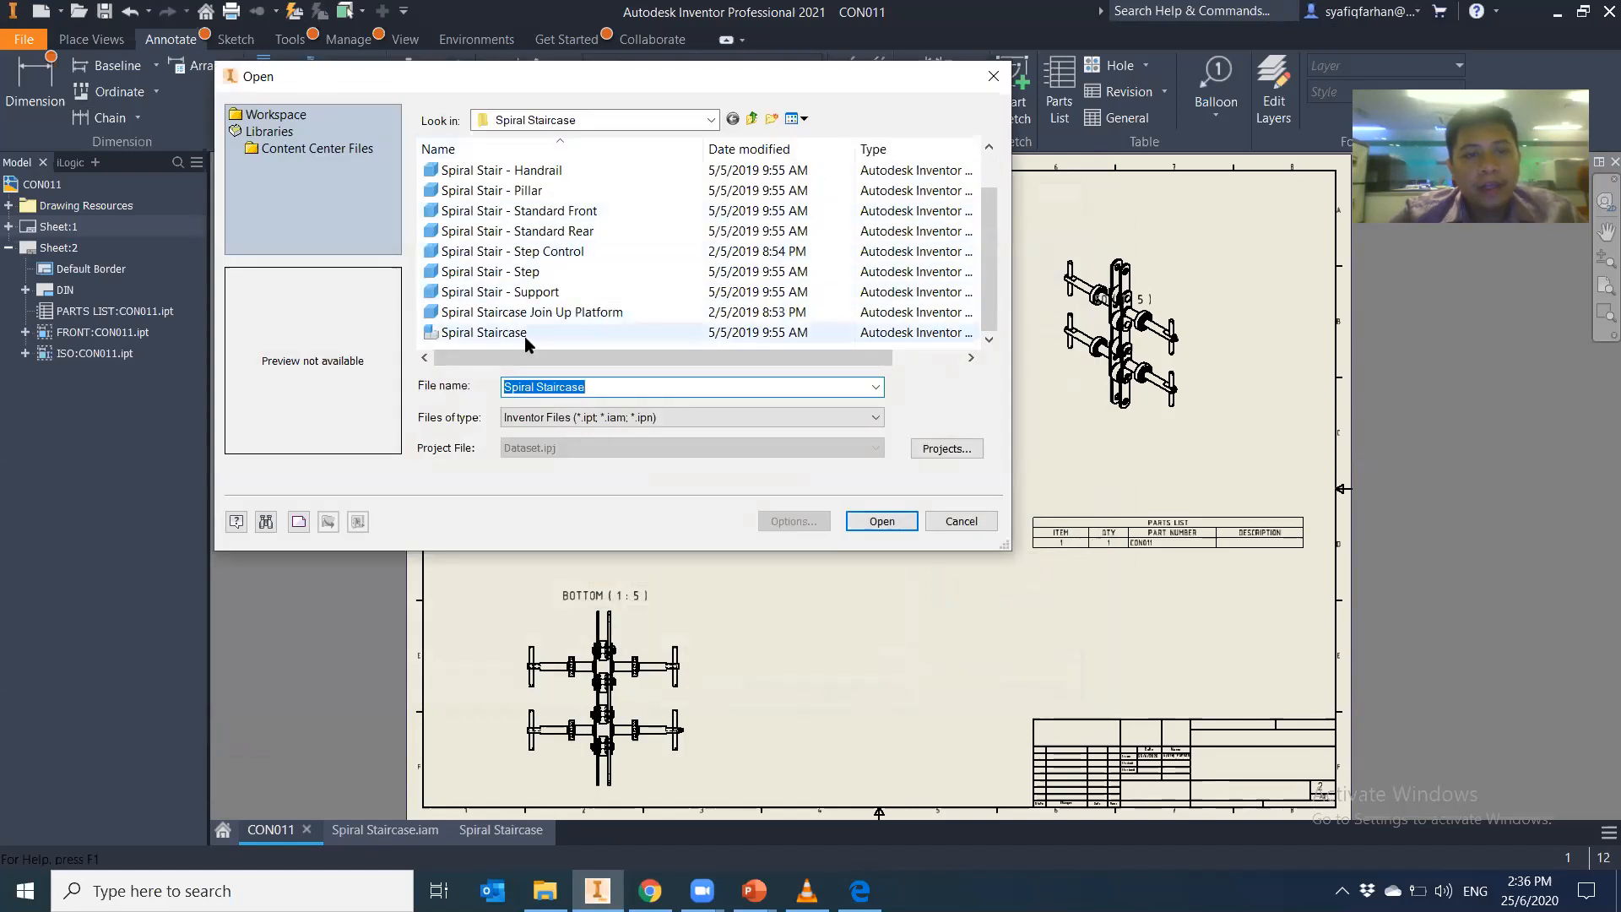
pyautogui.click(882, 521)
pyautogui.click(528, 407)
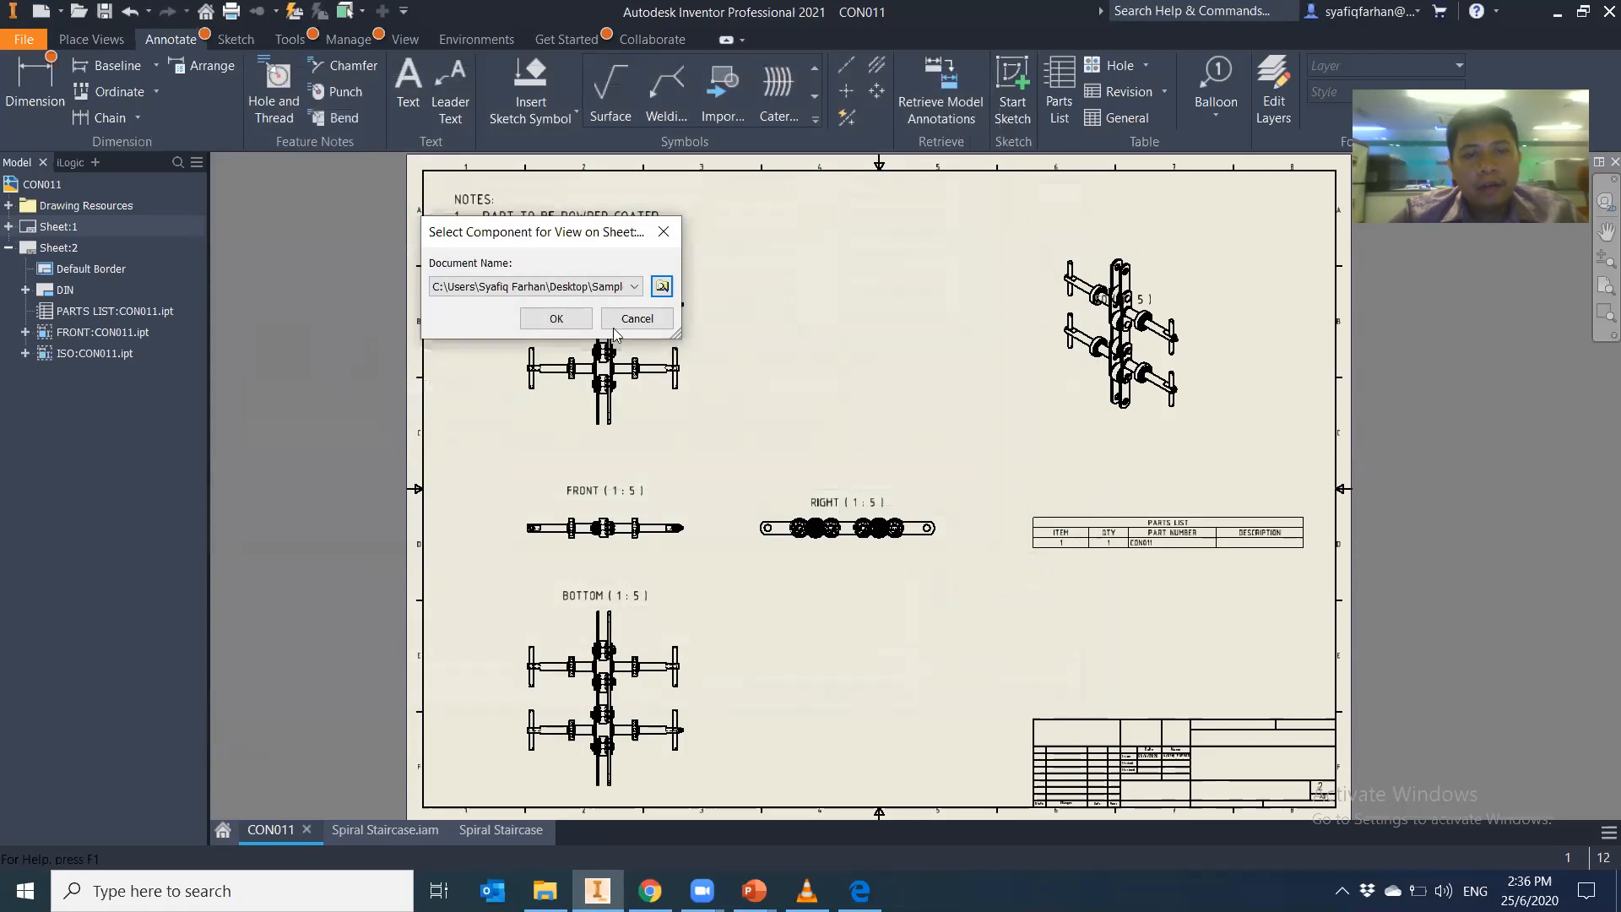
pyautogui.click(556, 319)
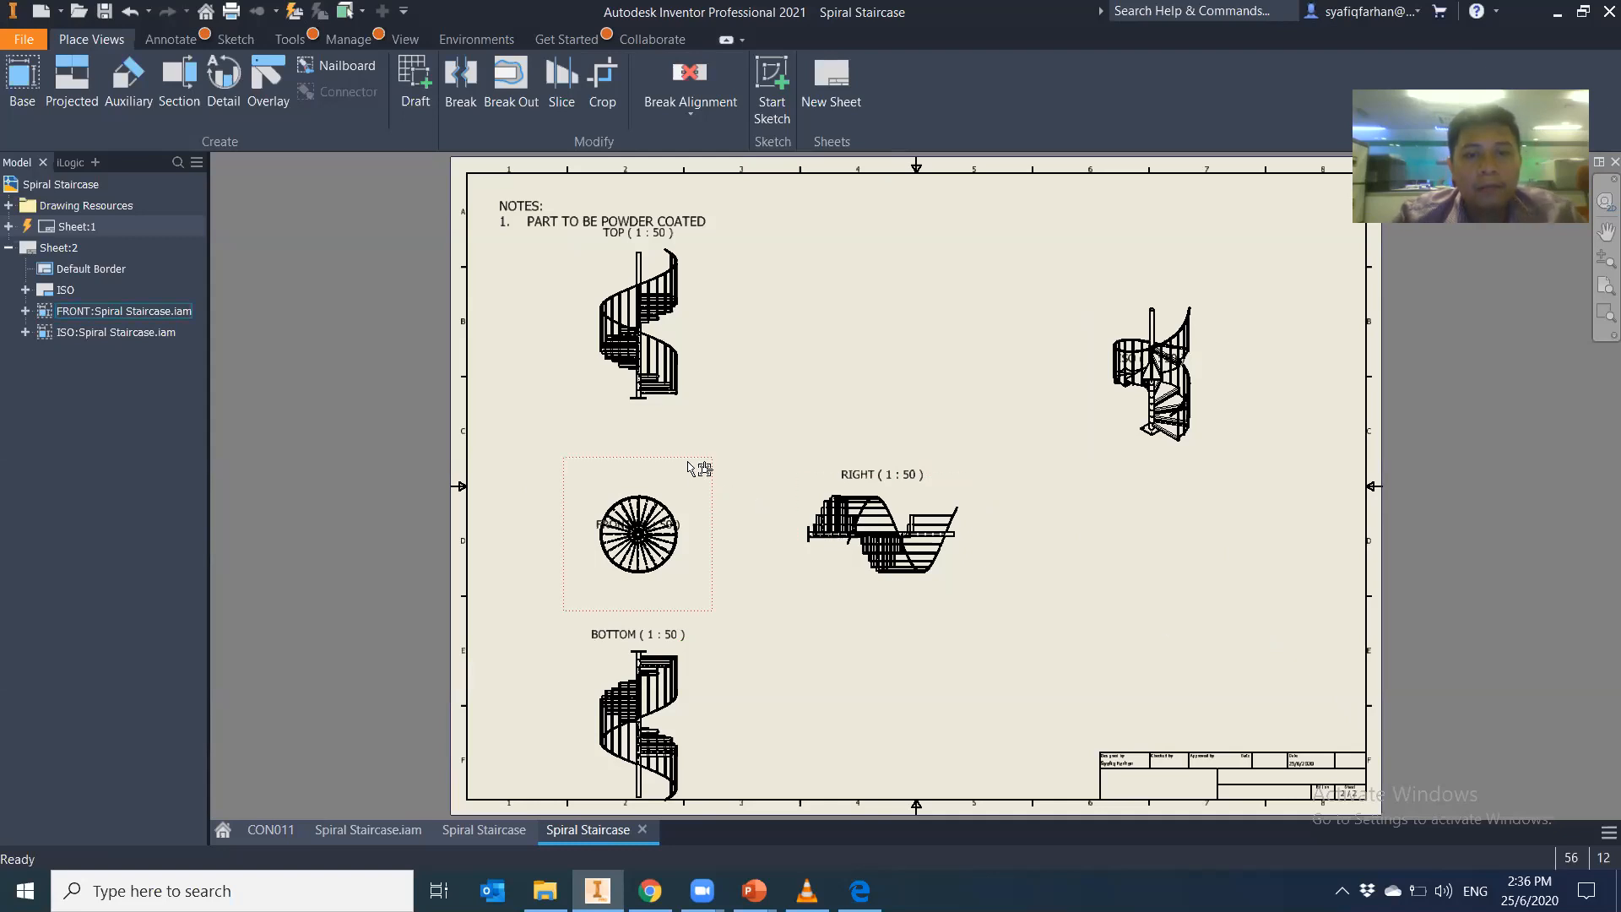
# Insert a parts list with the Structured BOM view from the front view and place it above the title block
pyautogui.moveTo(1089, 634); pyautogui.dragTo(1068, 633, button='middle')
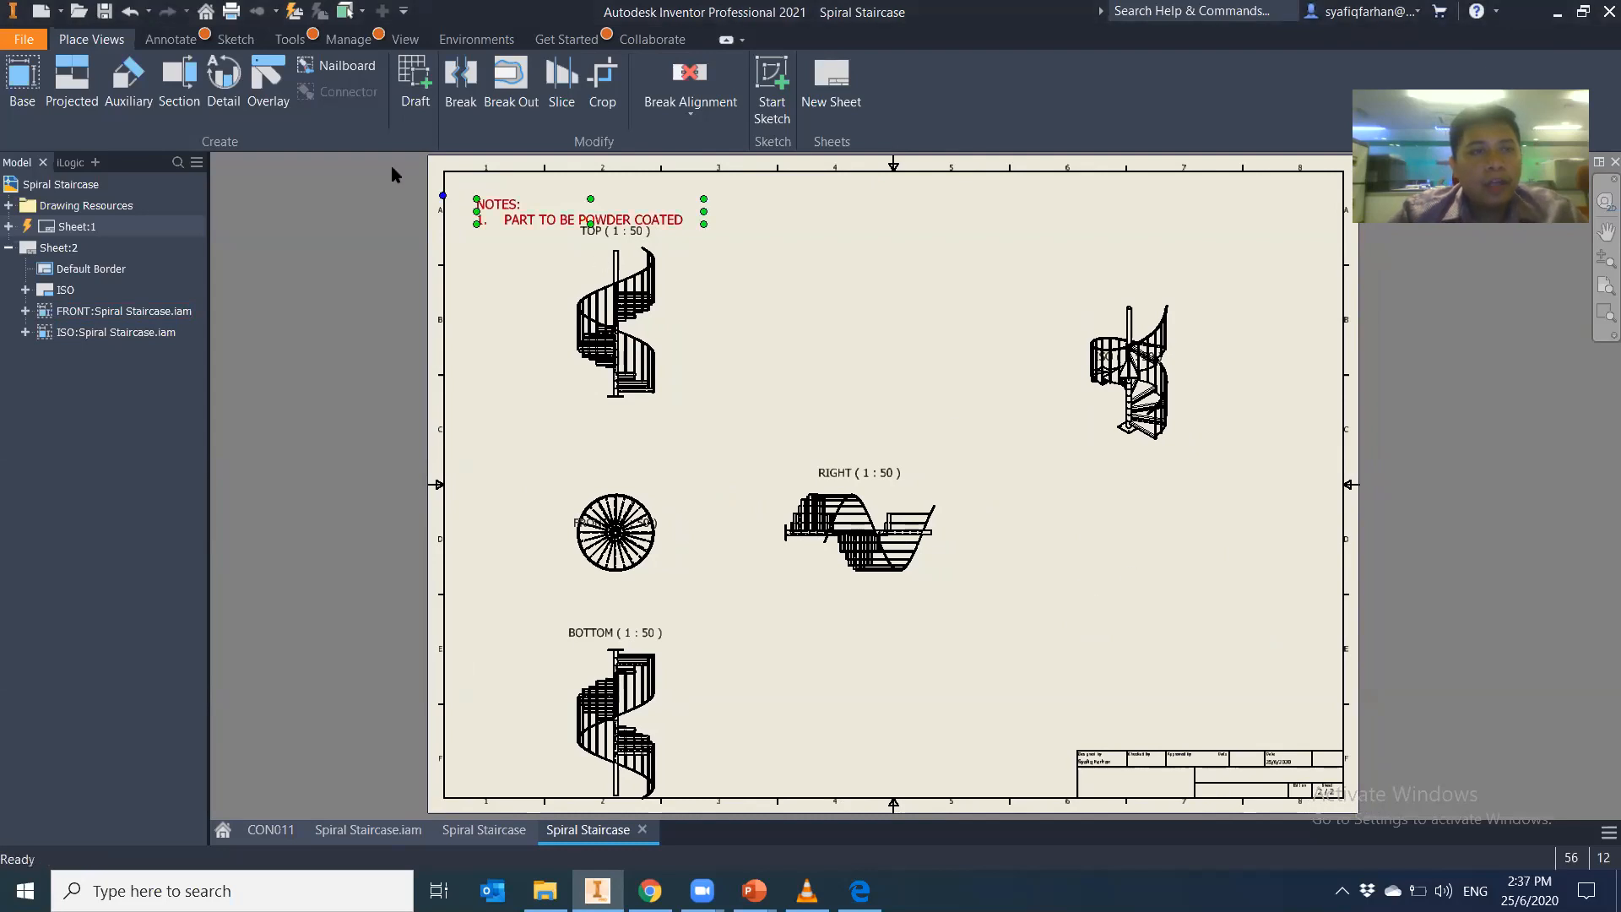
pyautogui.click(169, 44)
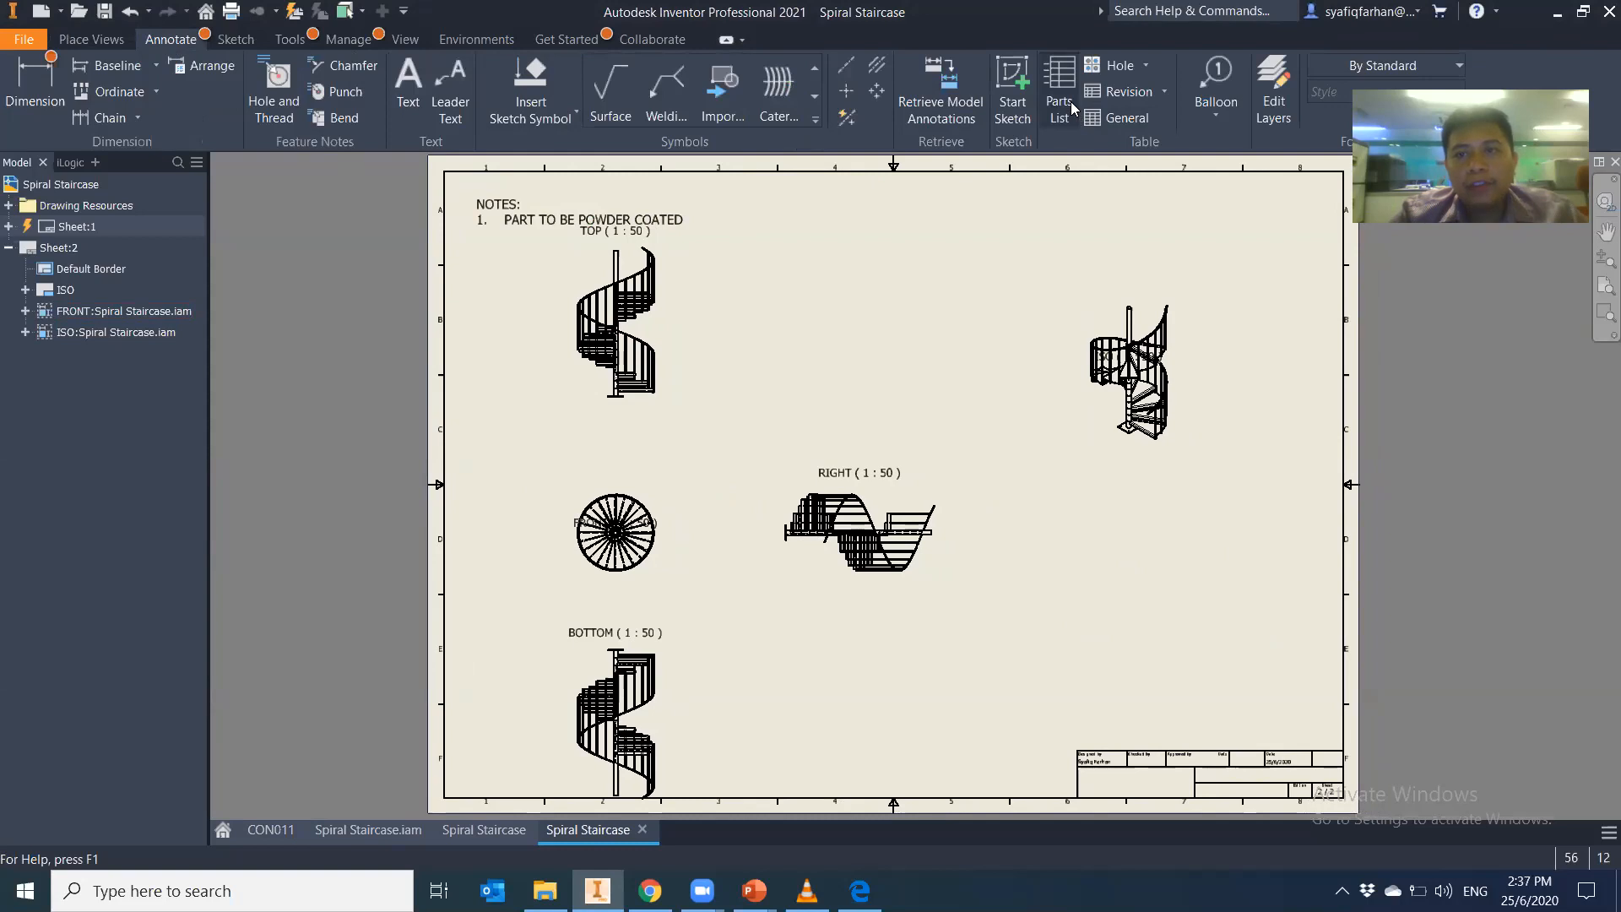
pyautogui.click(1164, 92)
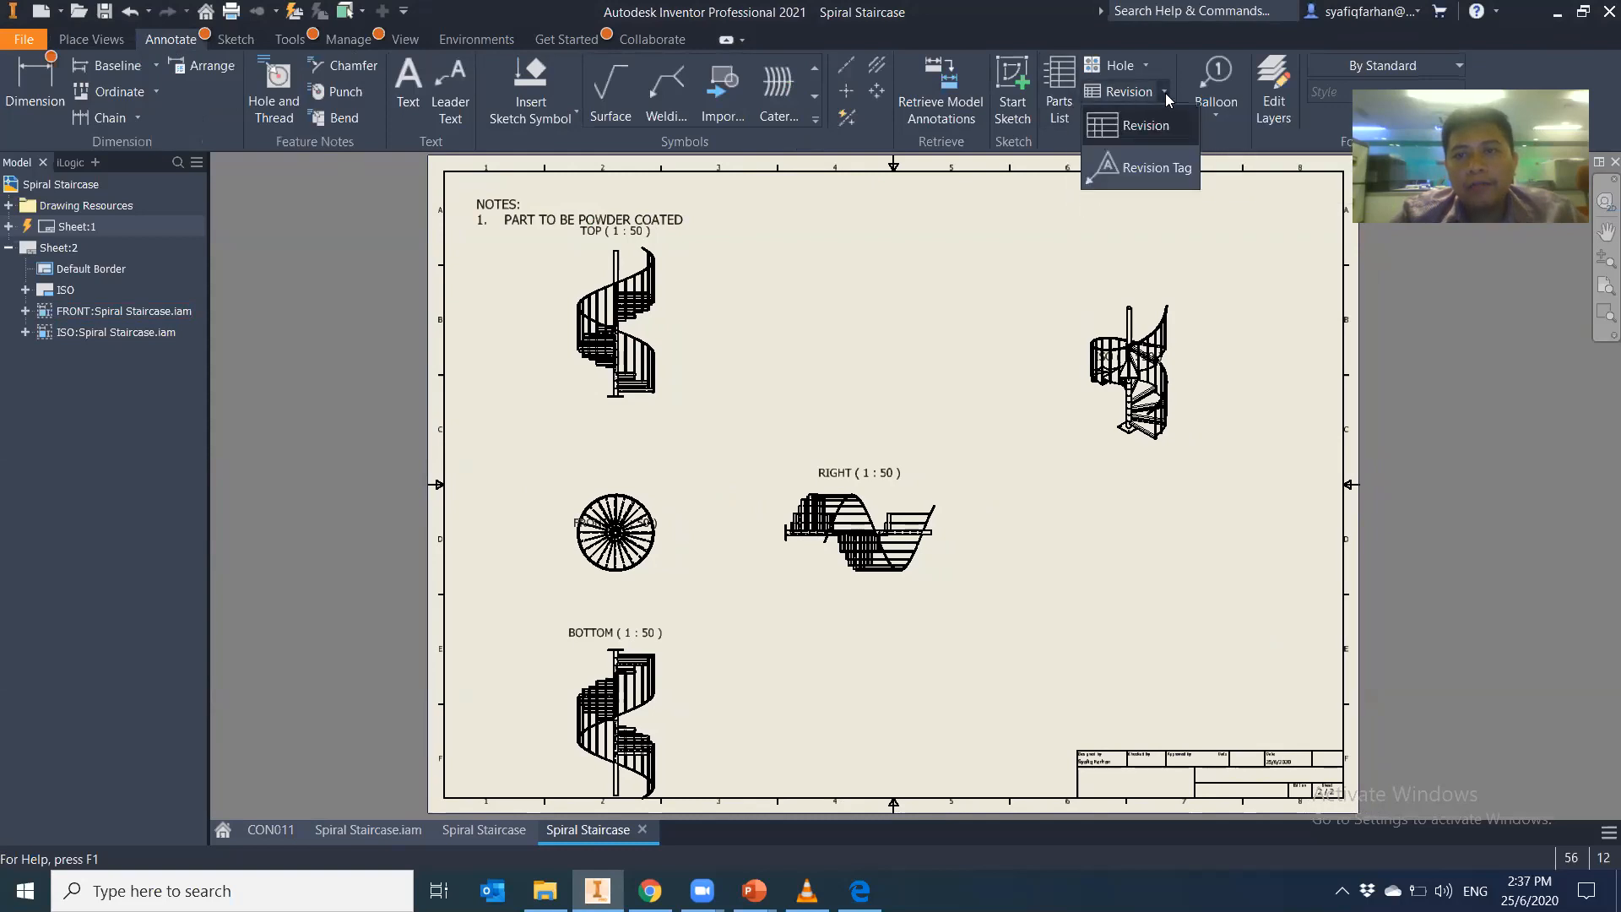
pyautogui.click(1145, 66)
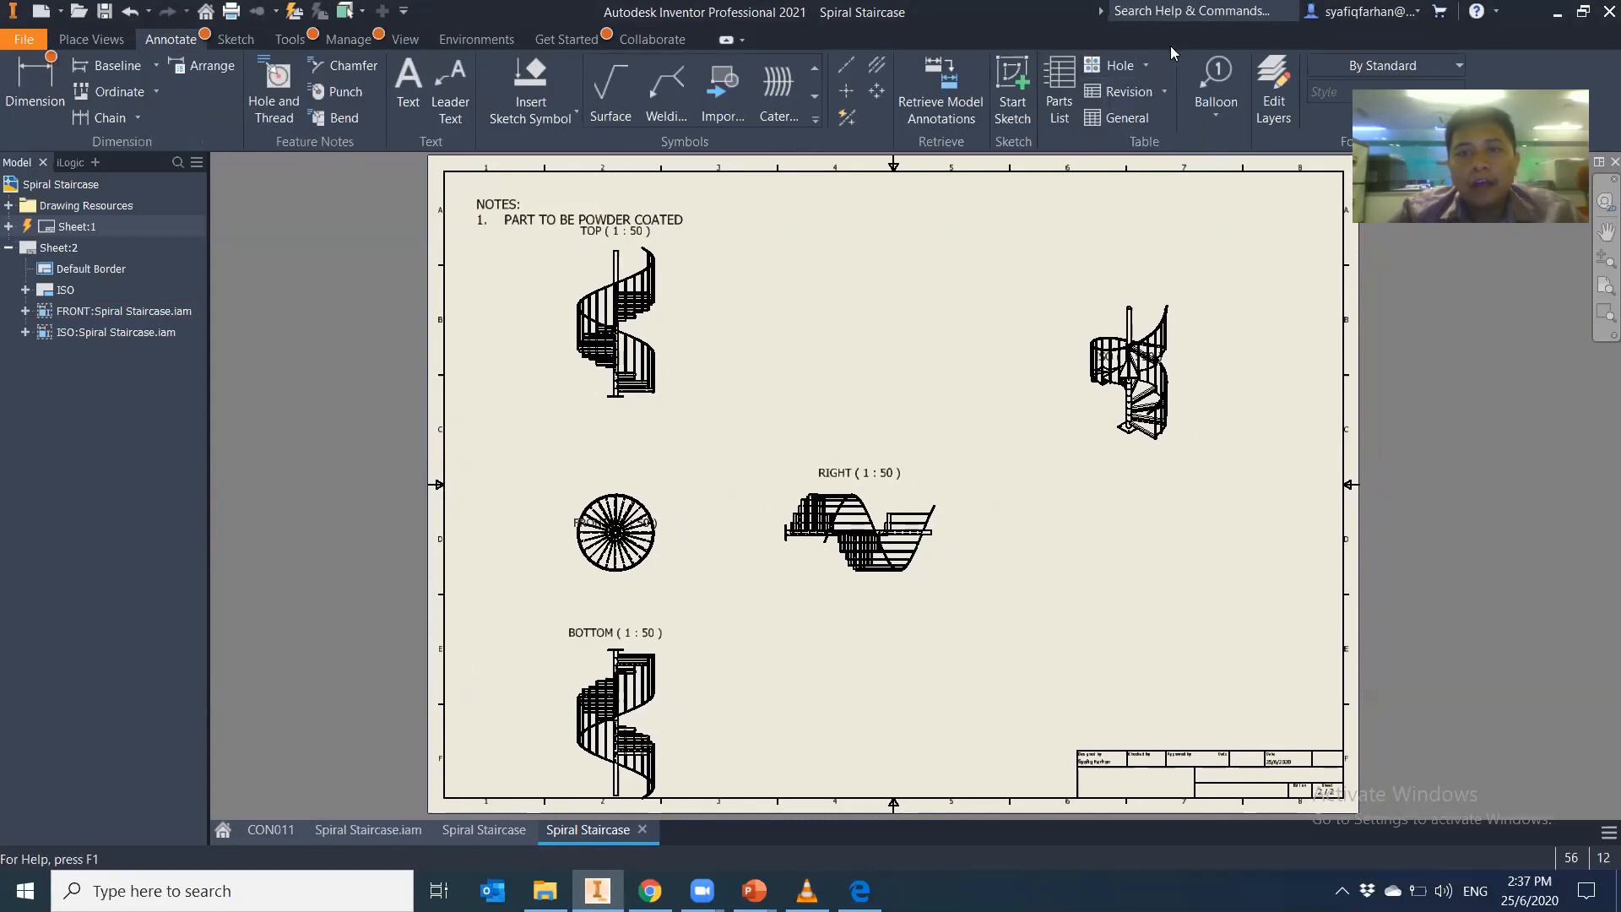
pyautogui.click(1063, 100)
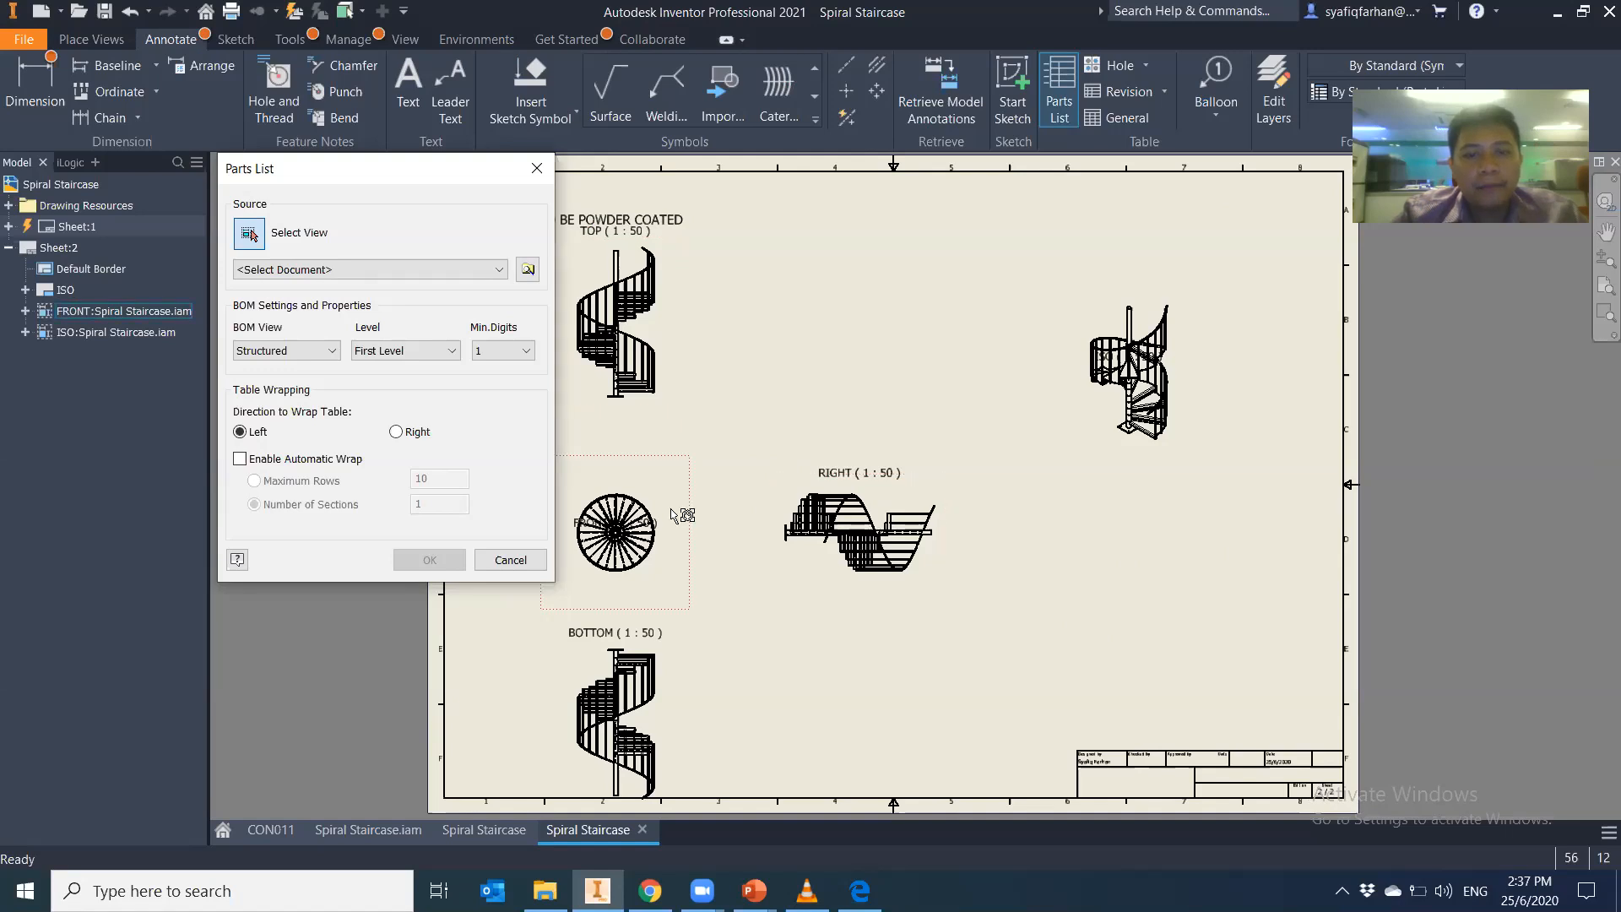
pyautogui.click(675, 513)
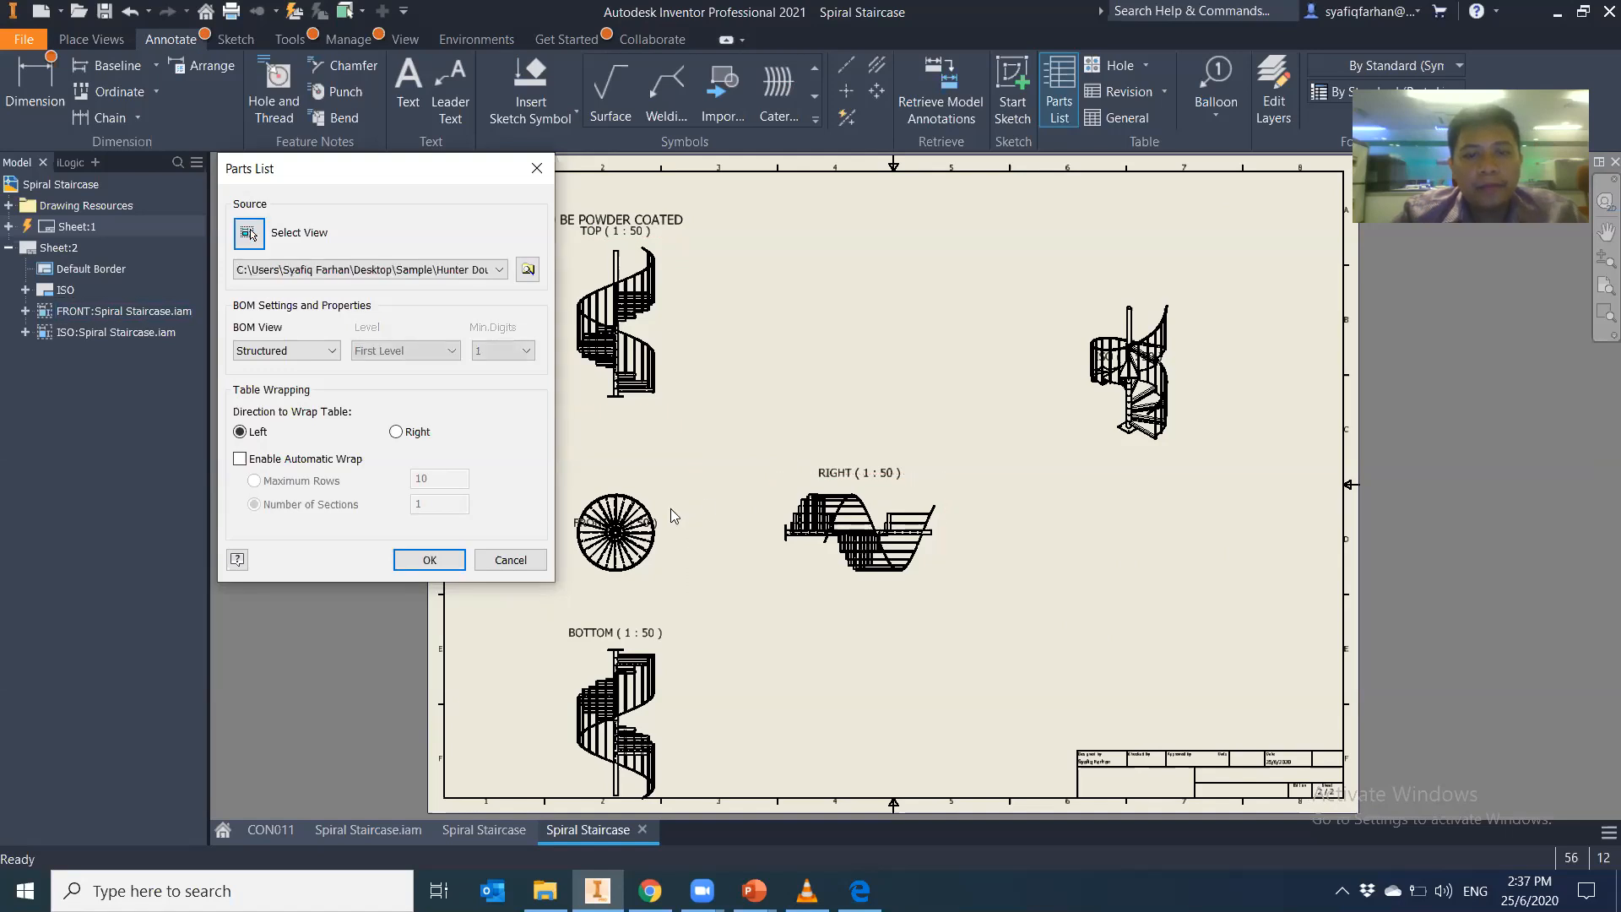
pyautogui.click(430, 559)
pyautogui.click(1305, 668)
pyautogui.moveTo(1271, 677); pyautogui.dragTo(1154, 658, button='middle')
pyautogui.scroll(3, 1193, 647)
pyautogui.scroll(-6, 1193, 647)
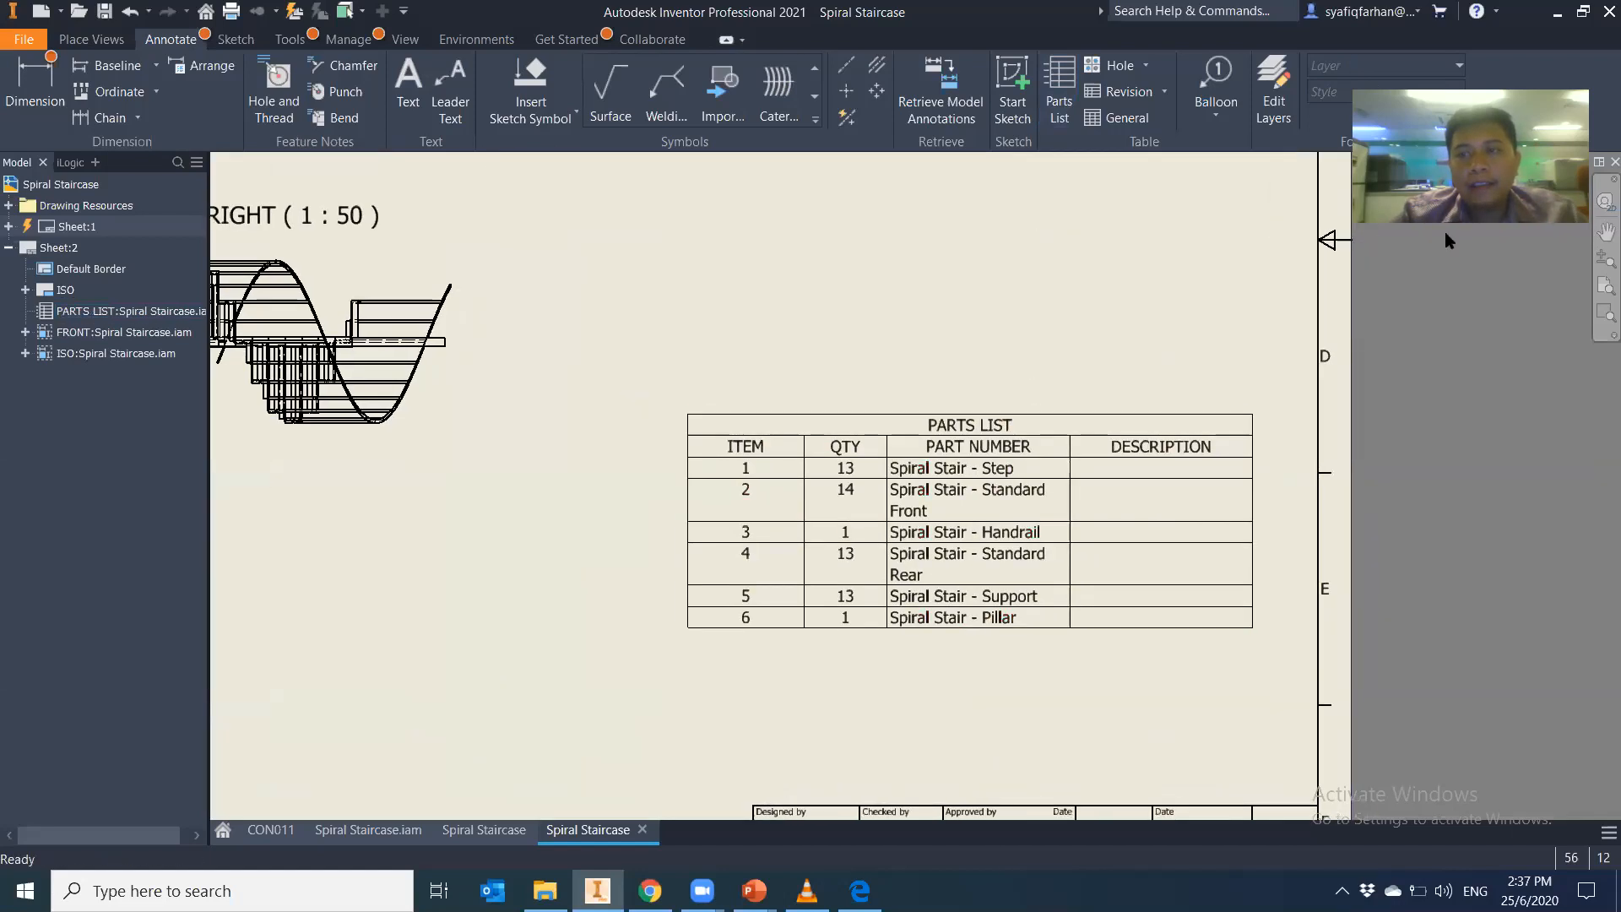
# Try the Material List (ISO), Parts List (ISO) and Parts List (ISO-AIP) styles on the parts list, then restore the By Standard style
pyautogui.click(1152, 411)
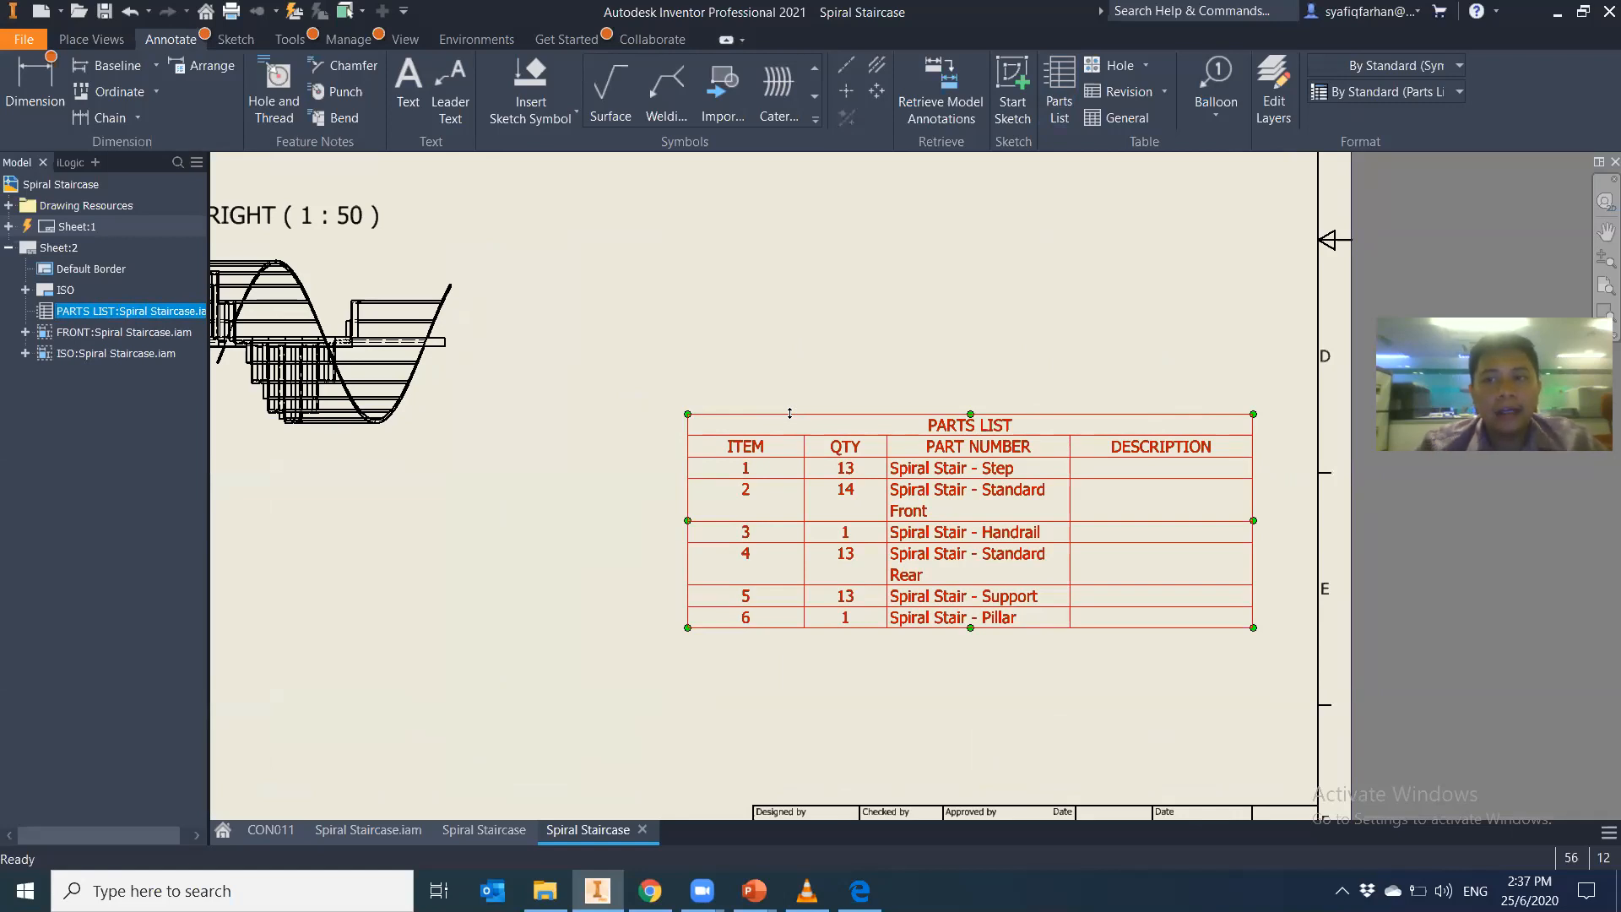
pyautogui.click(1413, 95)
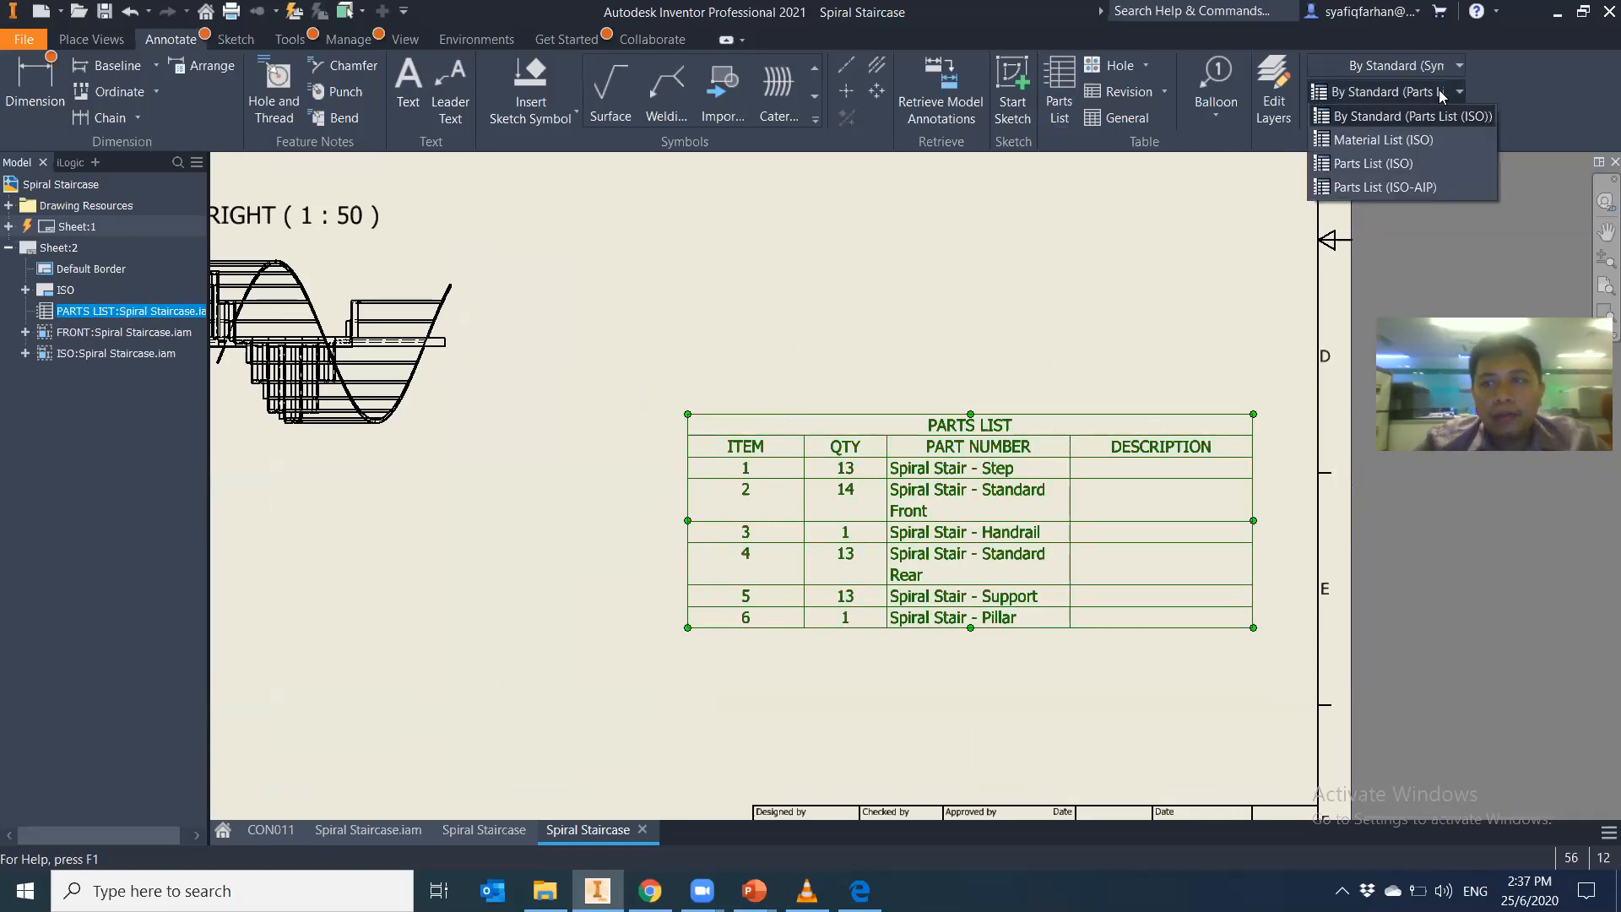
pyautogui.click(1402, 140)
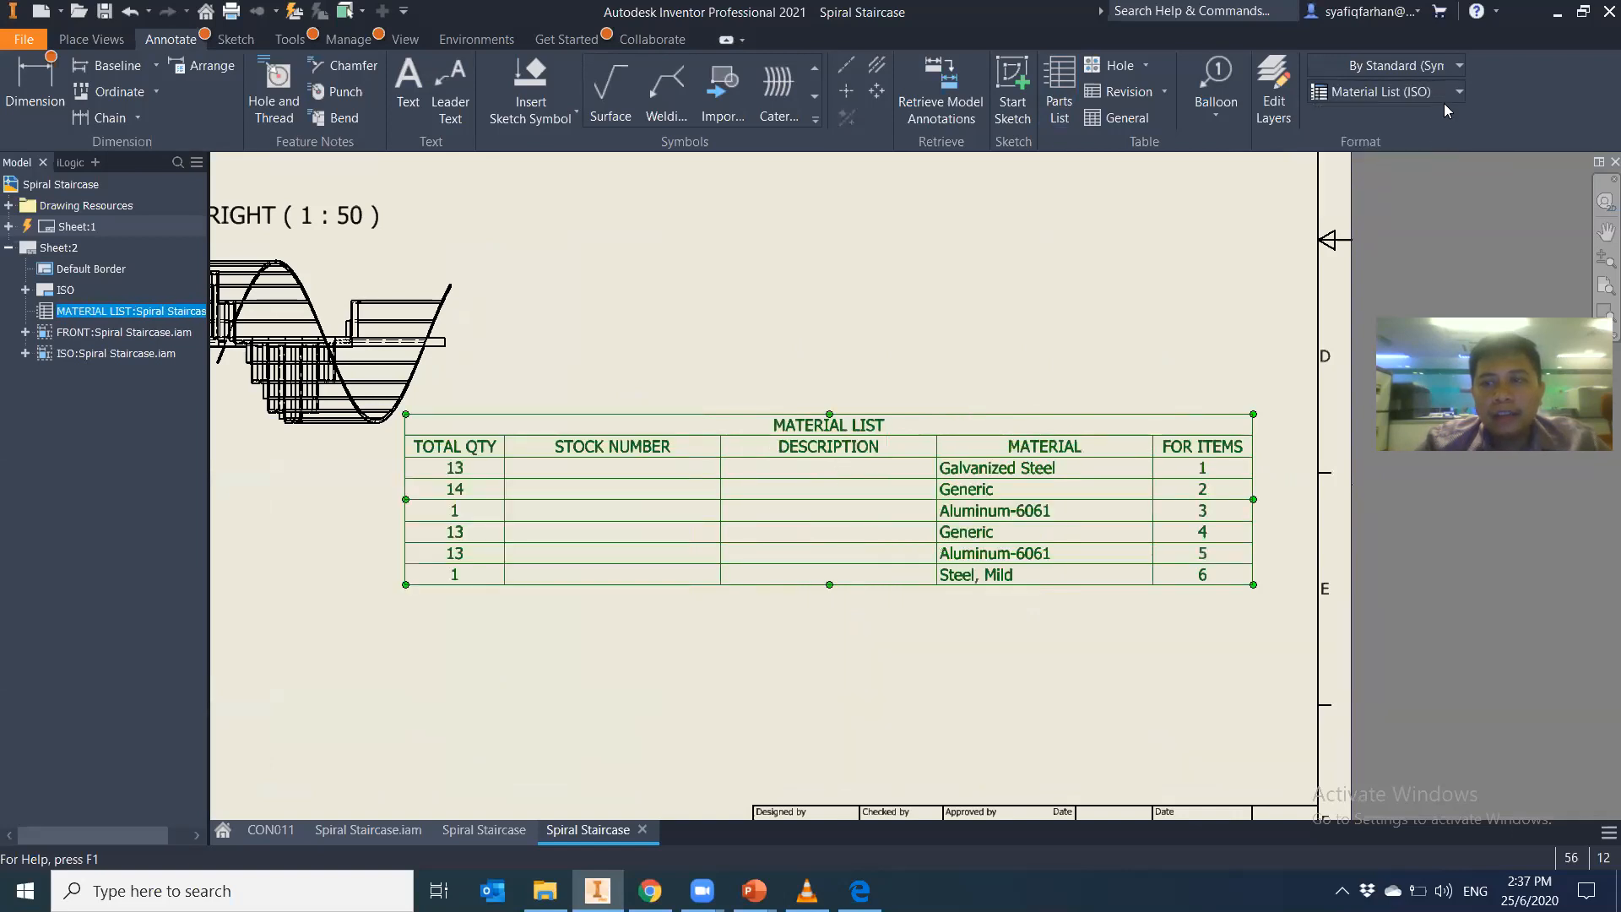
pyautogui.click(1442, 97)
pyautogui.click(1427, 162)
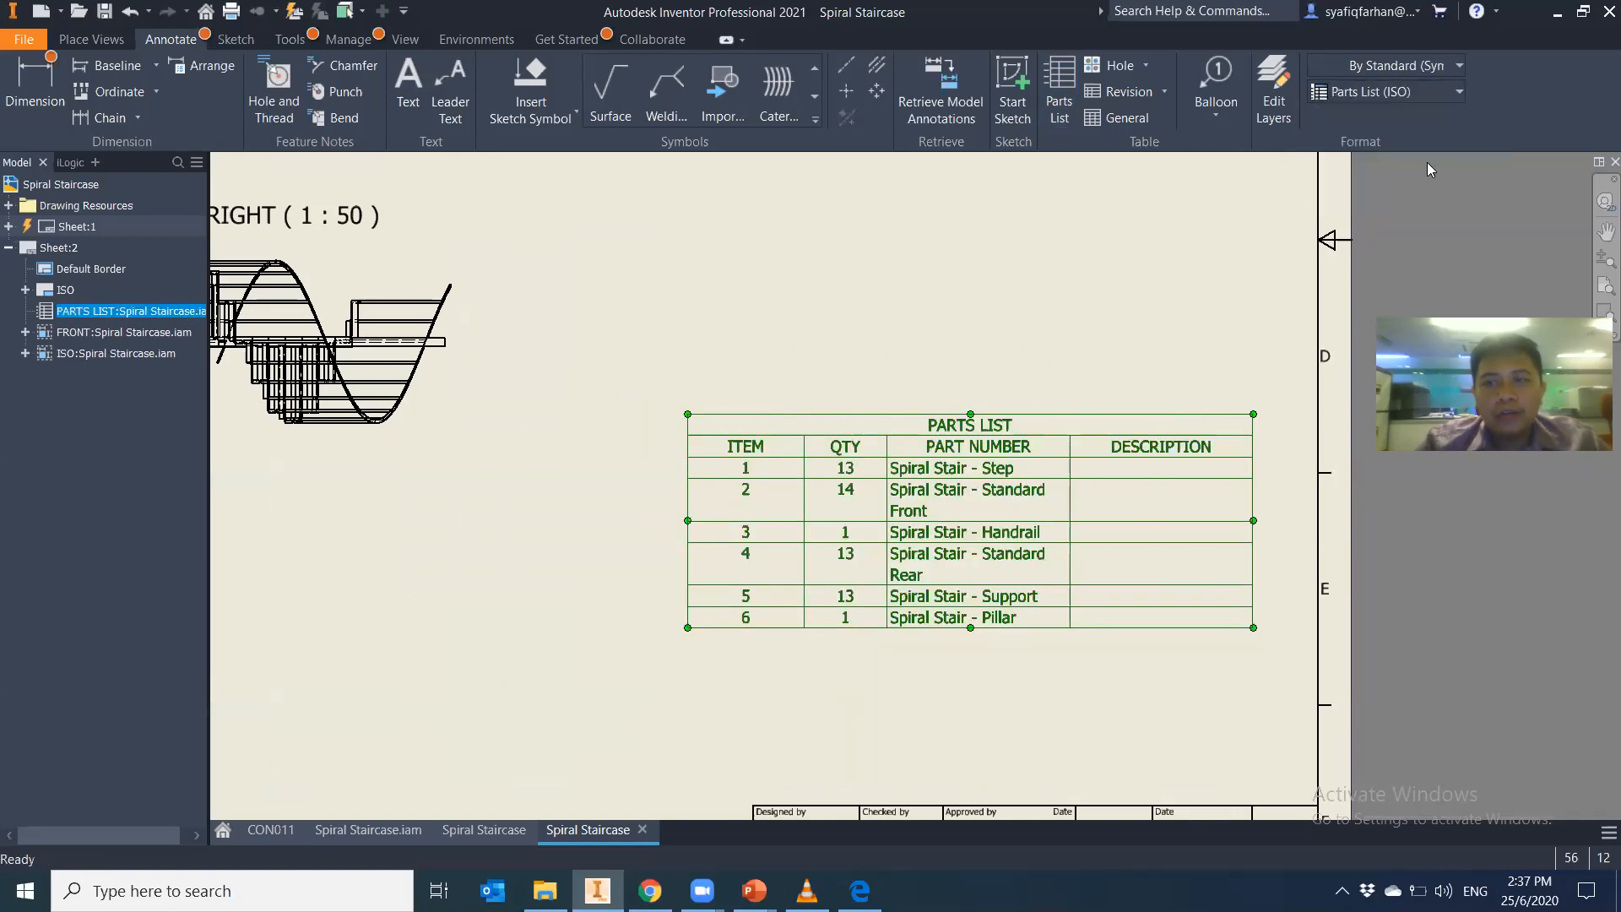
pyautogui.click(1437, 94)
pyautogui.click(1423, 187)
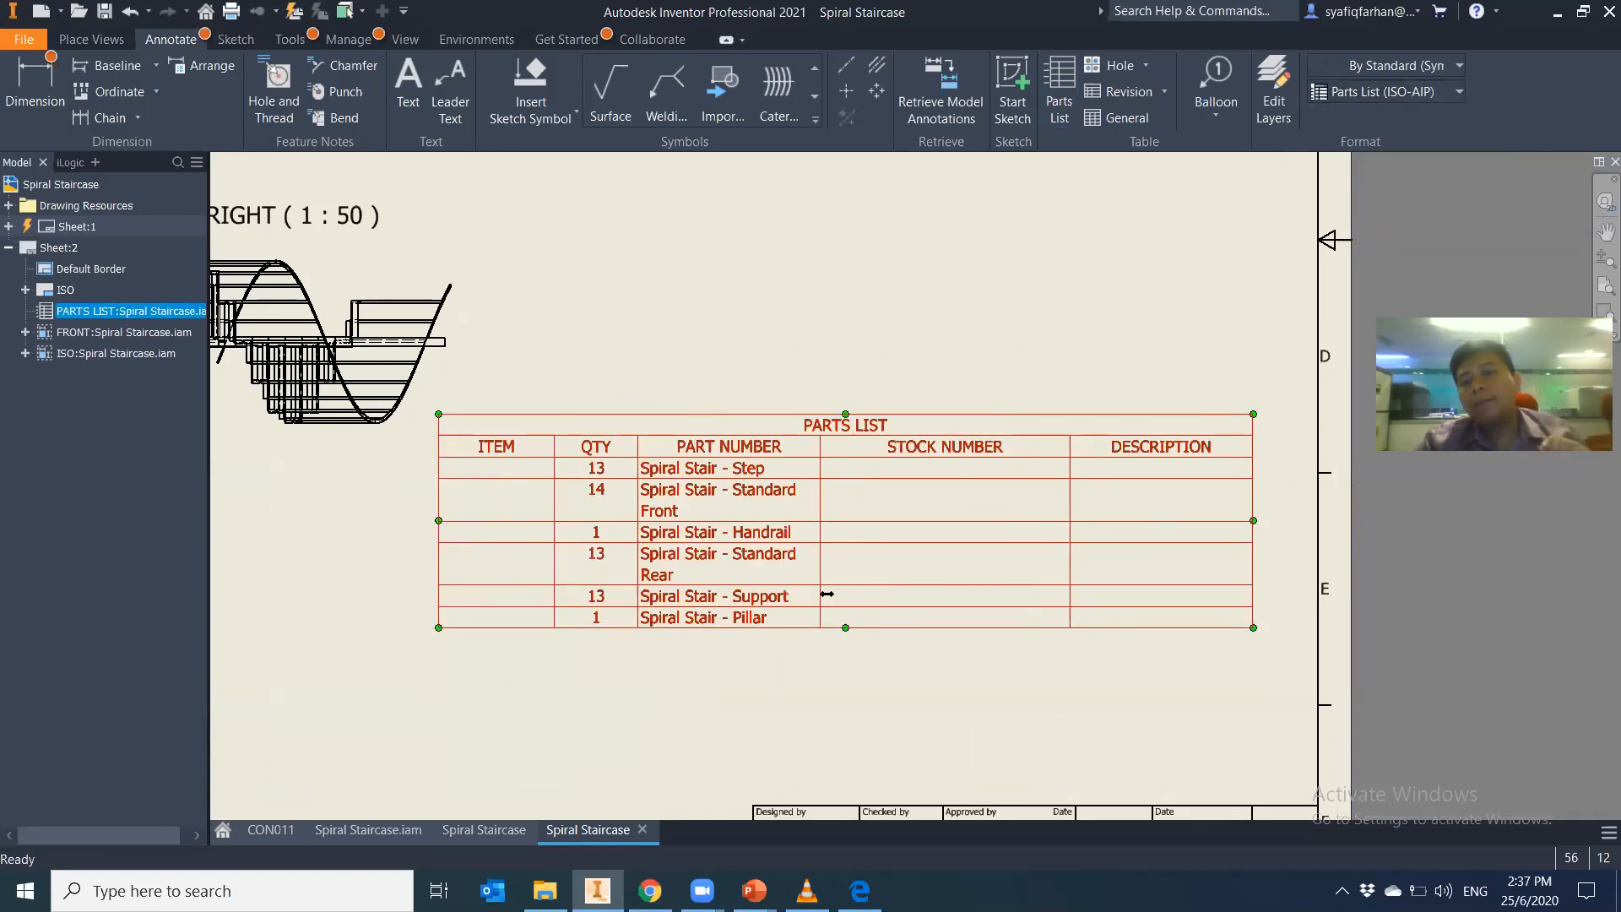
pyautogui.click(1440, 98)
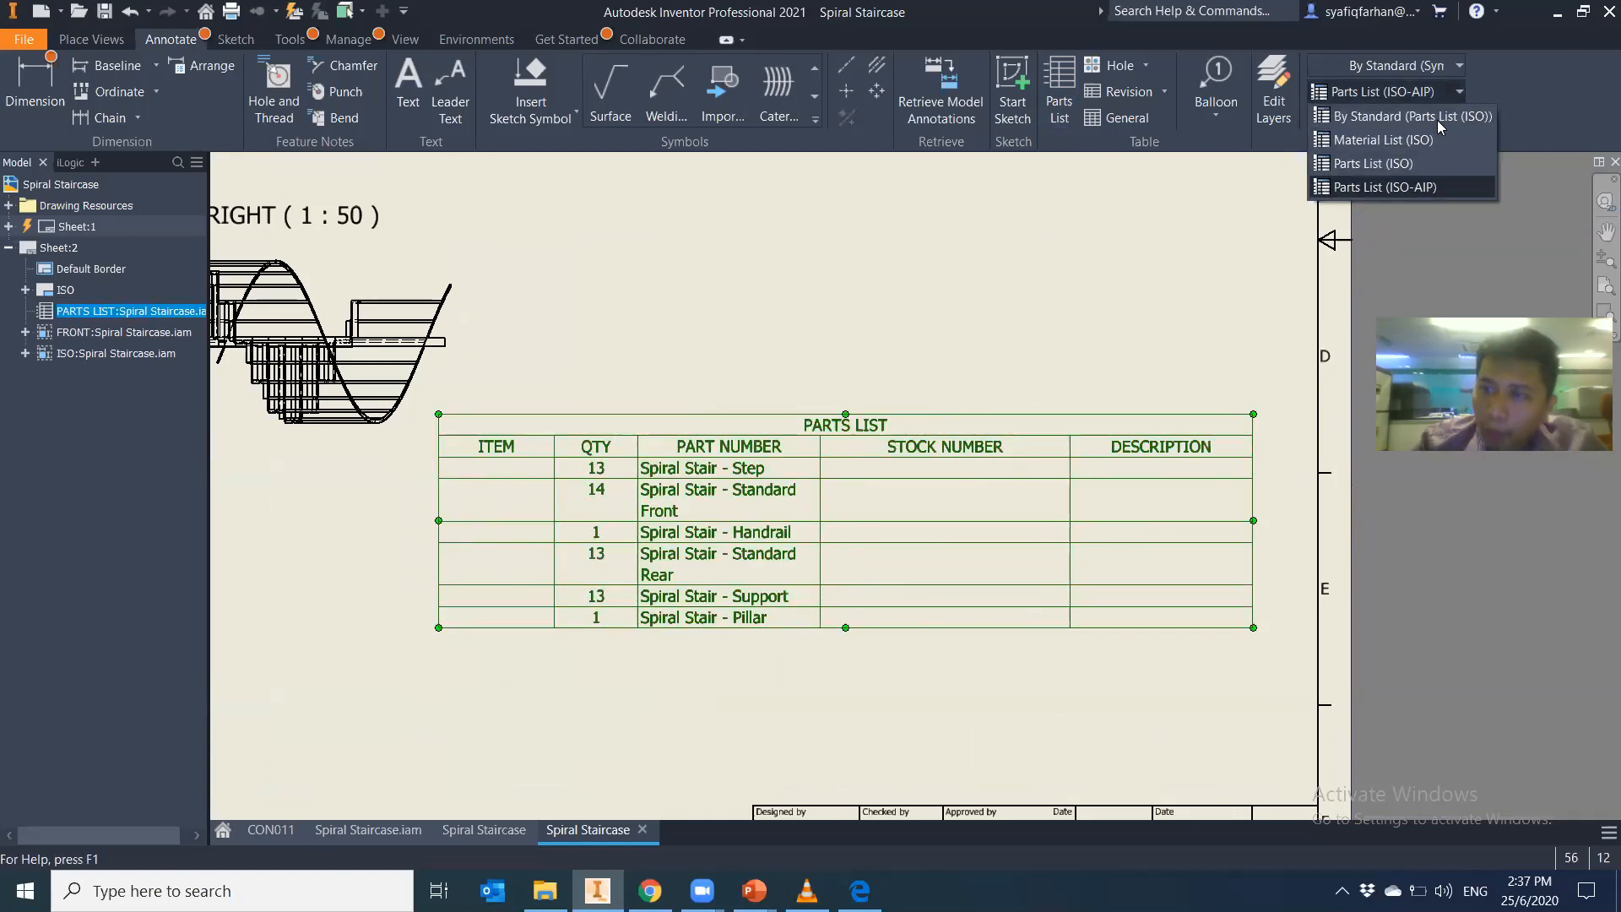
pyautogui.click(1439, 123)
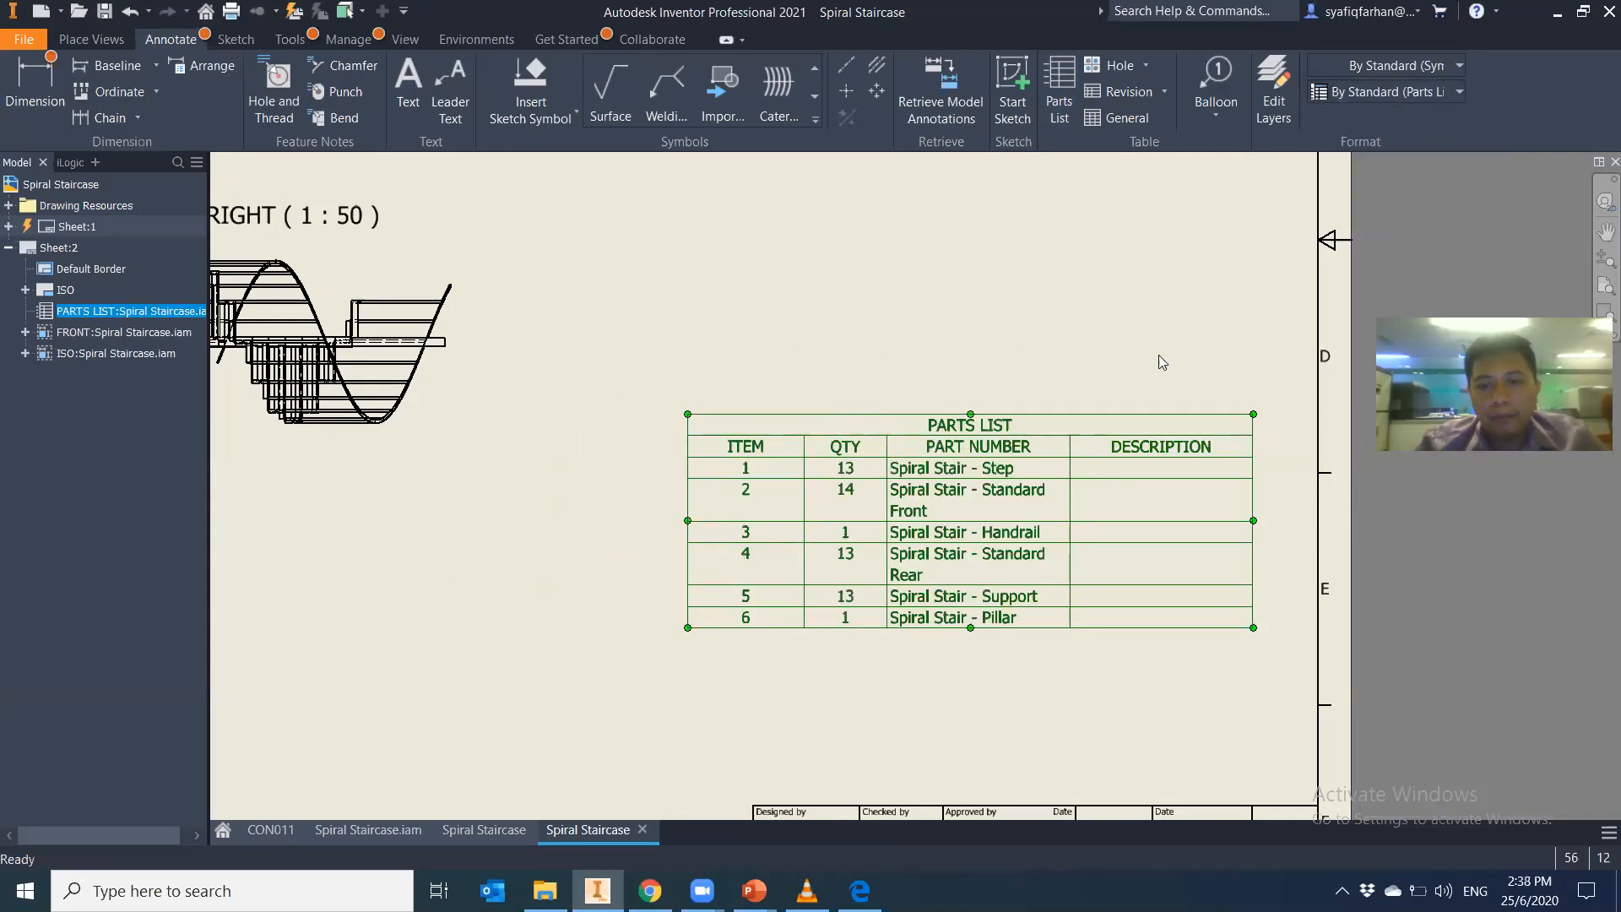
pyautogui.moveTo(821, 616); pyautogui.dragTo(869, 590, button='middle')
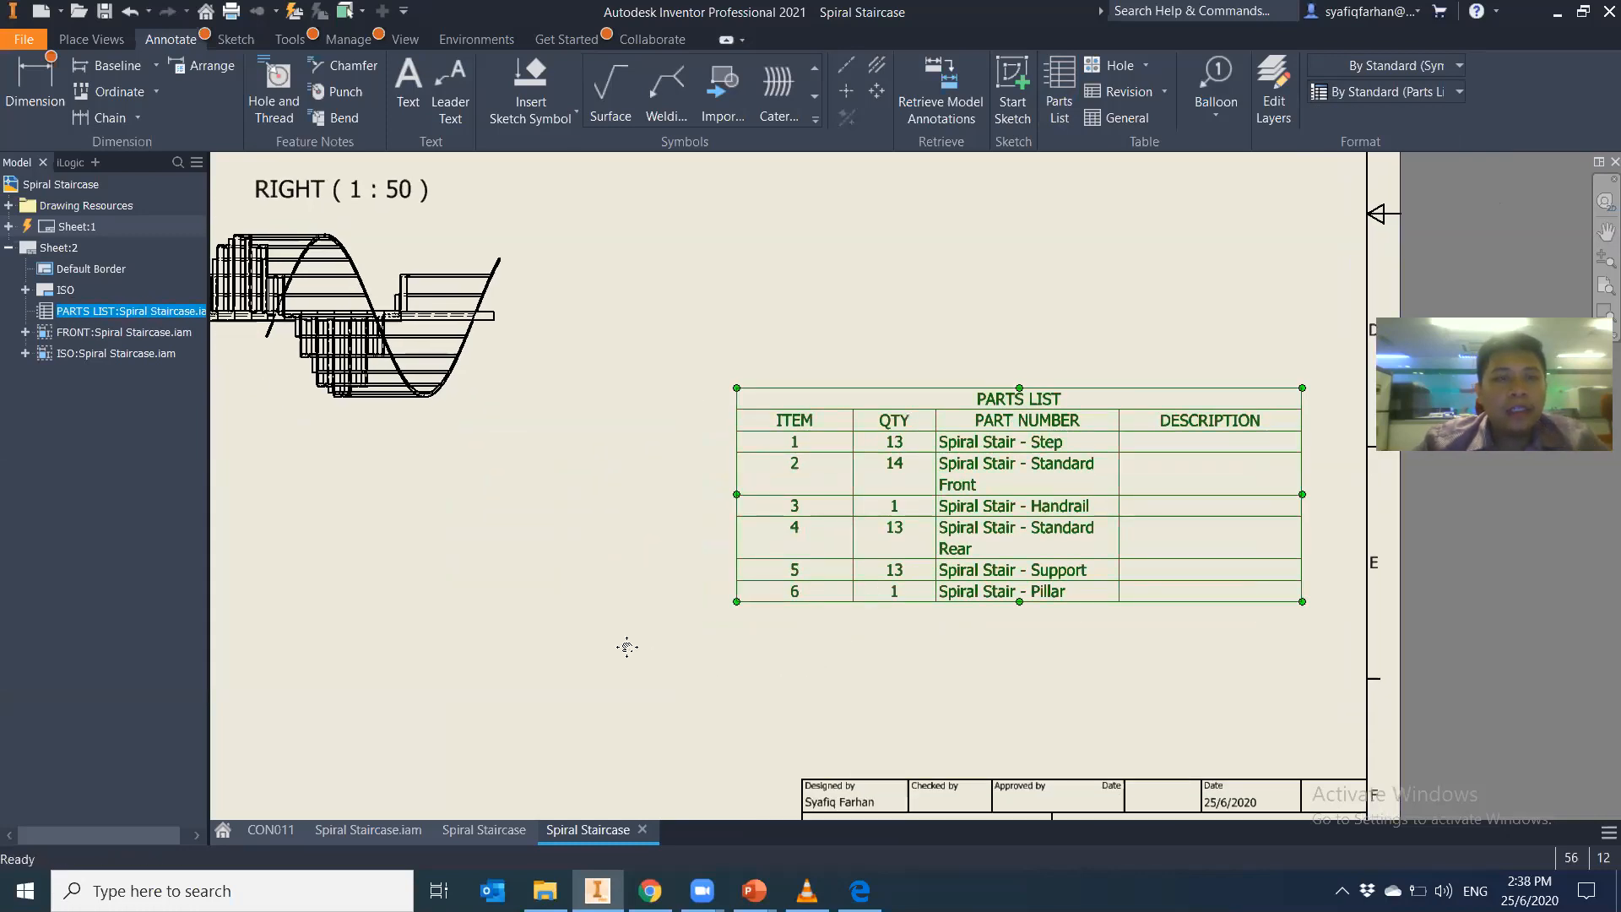
pyautogui.press('Home')
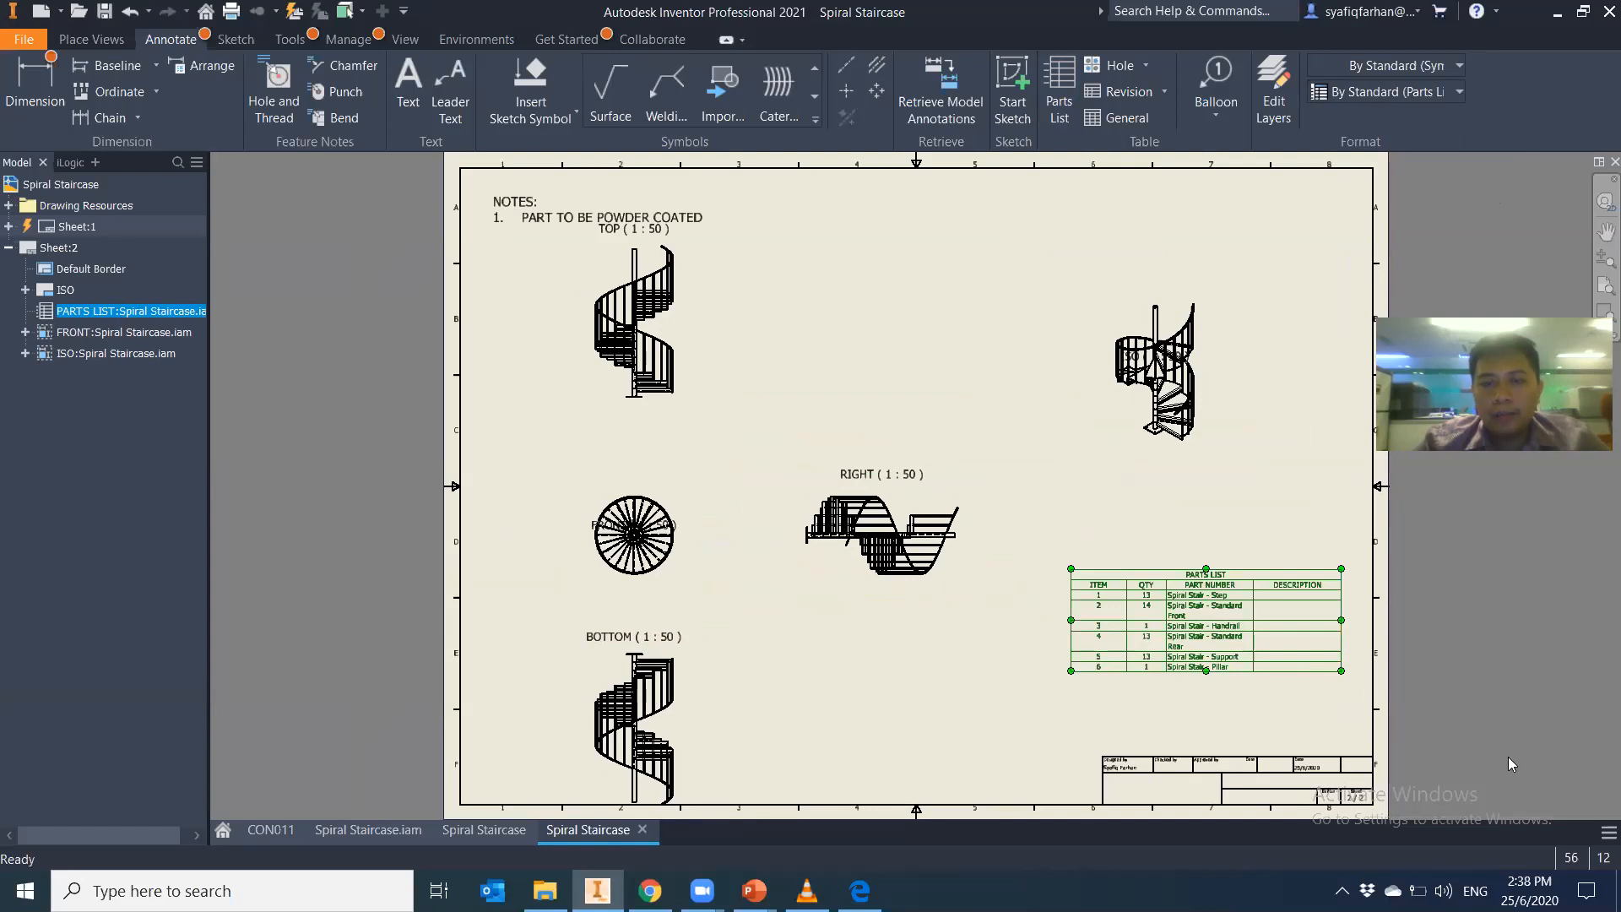
pyautogui.press('h')
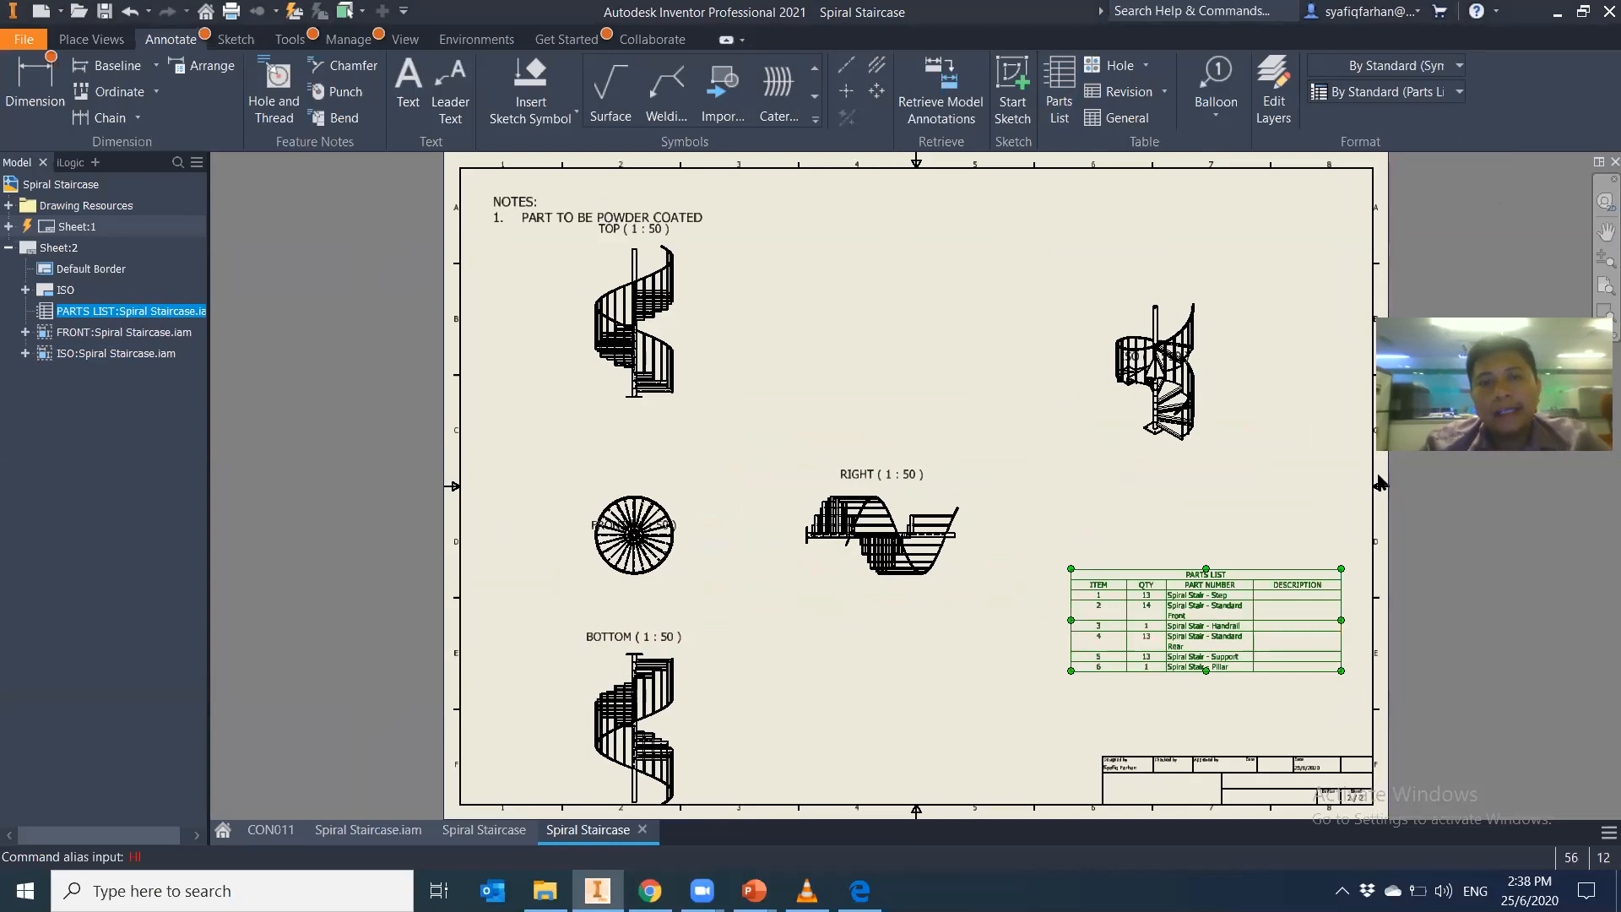
pyautogui.moveTo(1018, 480); pyautogui.dragTo(900, 438, button='middle')
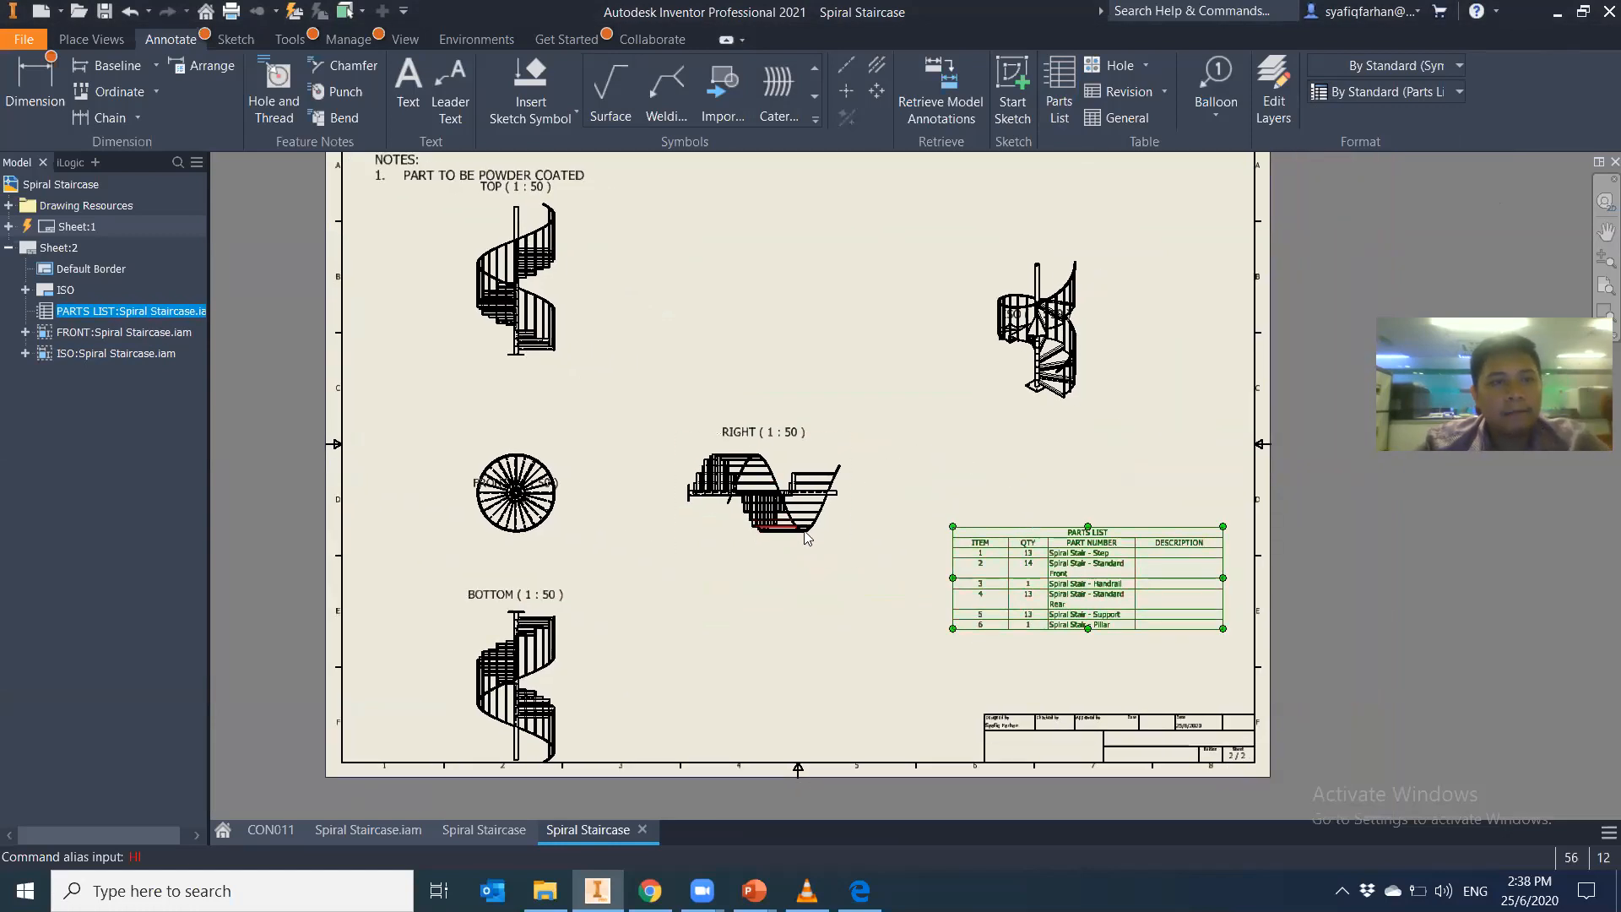
pyautogui.press('Escape')
pyautogui.moveTo(855, 474); pyautogui.dragTo(815, 474, button='middle')
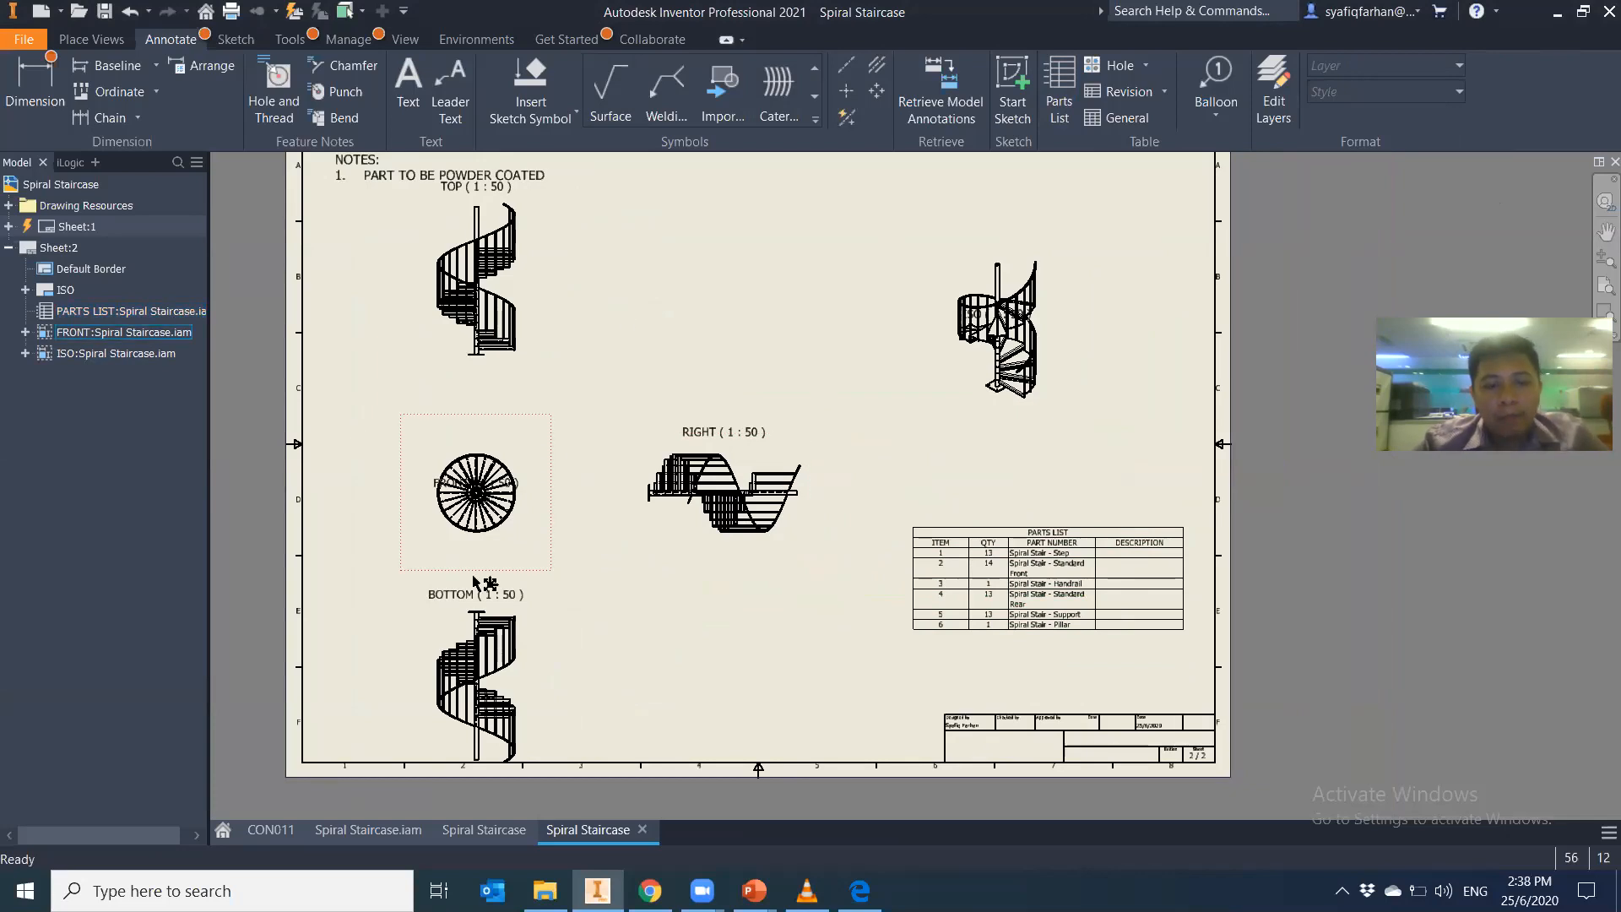
# Switch to the Spiral Staircase.iam assembly and show the whole staircase in its home view
pyautogui.click(486, 831)
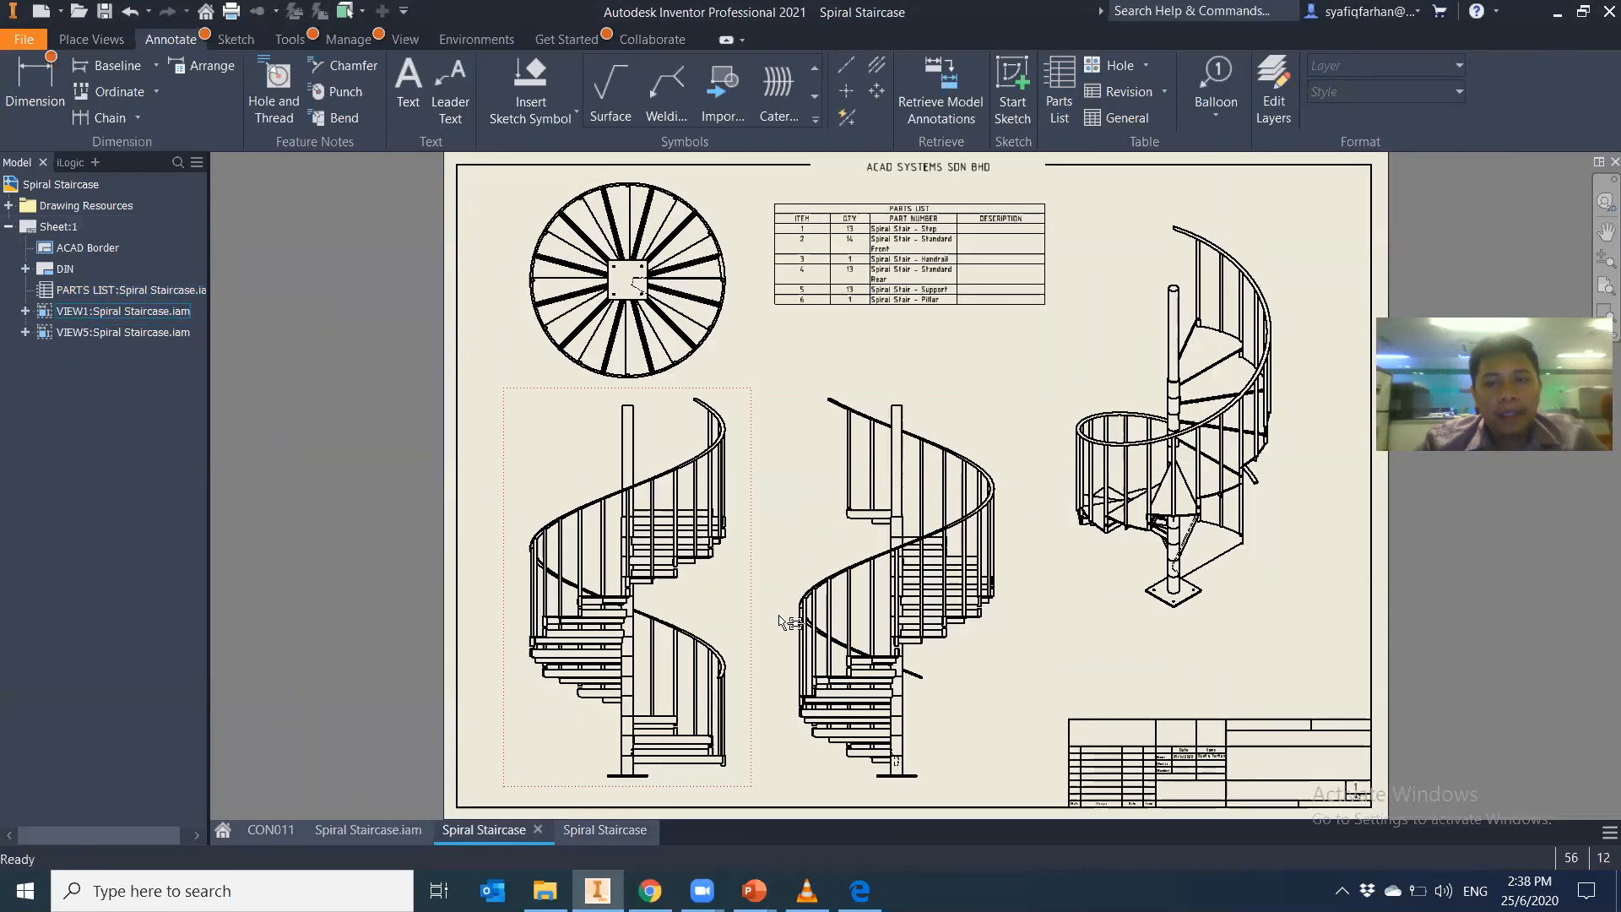
pyautogui.click(368, 827)
pyautogui.moveTo(777, 599); pyautogui.dragTo(604, 581, button='middle')
pyautogui.scroll(-4, 699, 596)
pyautogui.press('F6')
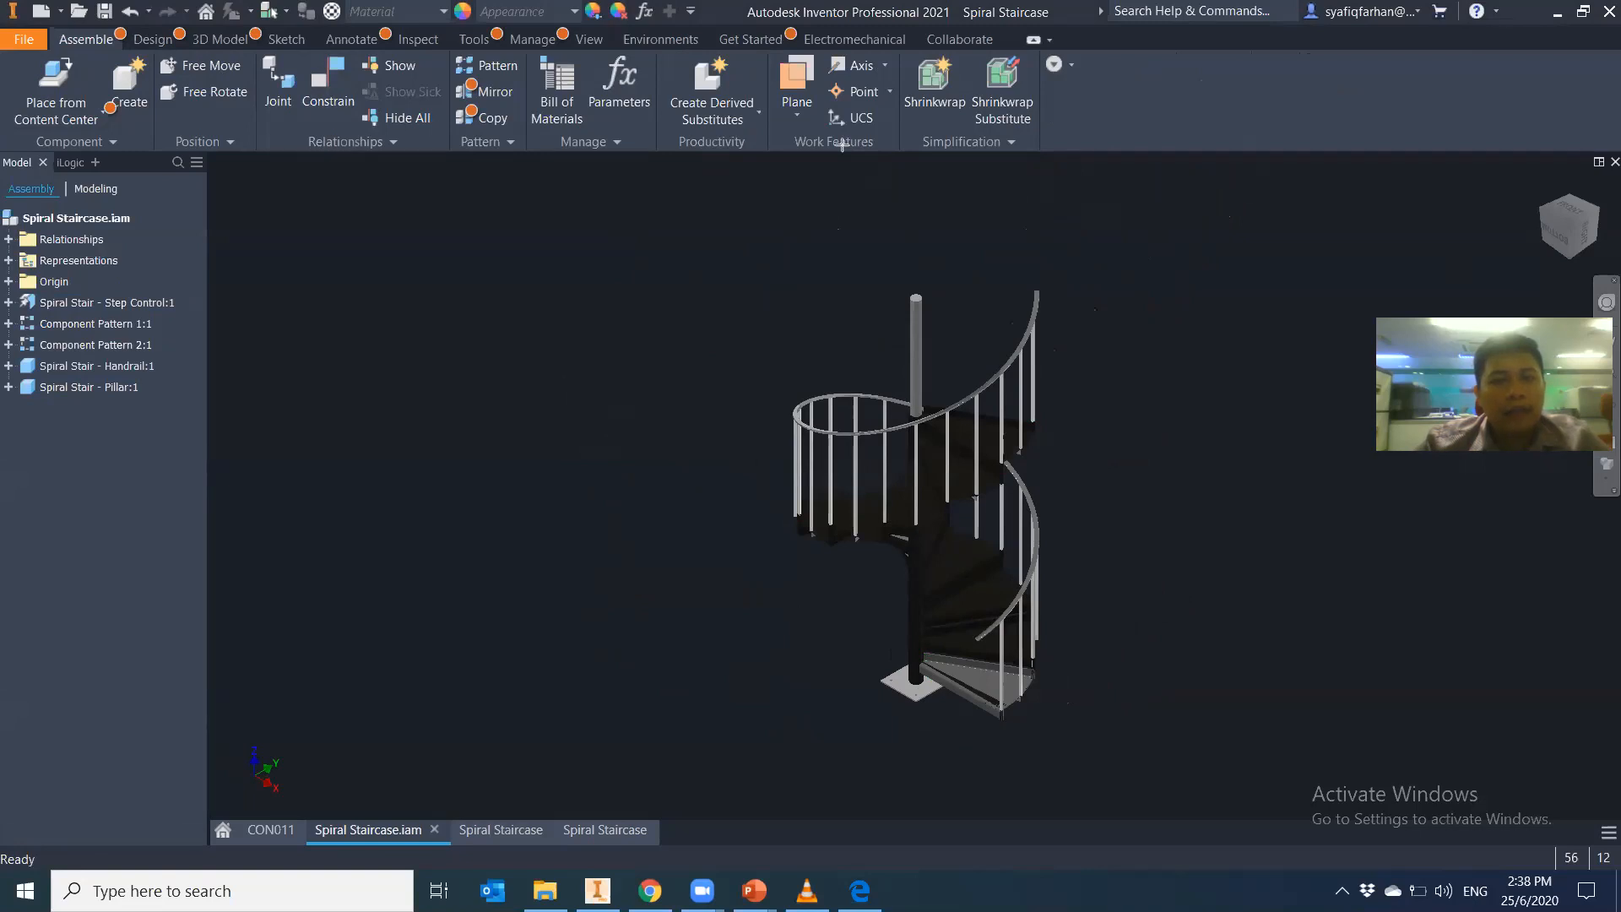
pyautogui.moveTo(525, 48); pyautogui.dragTo(591, 148)
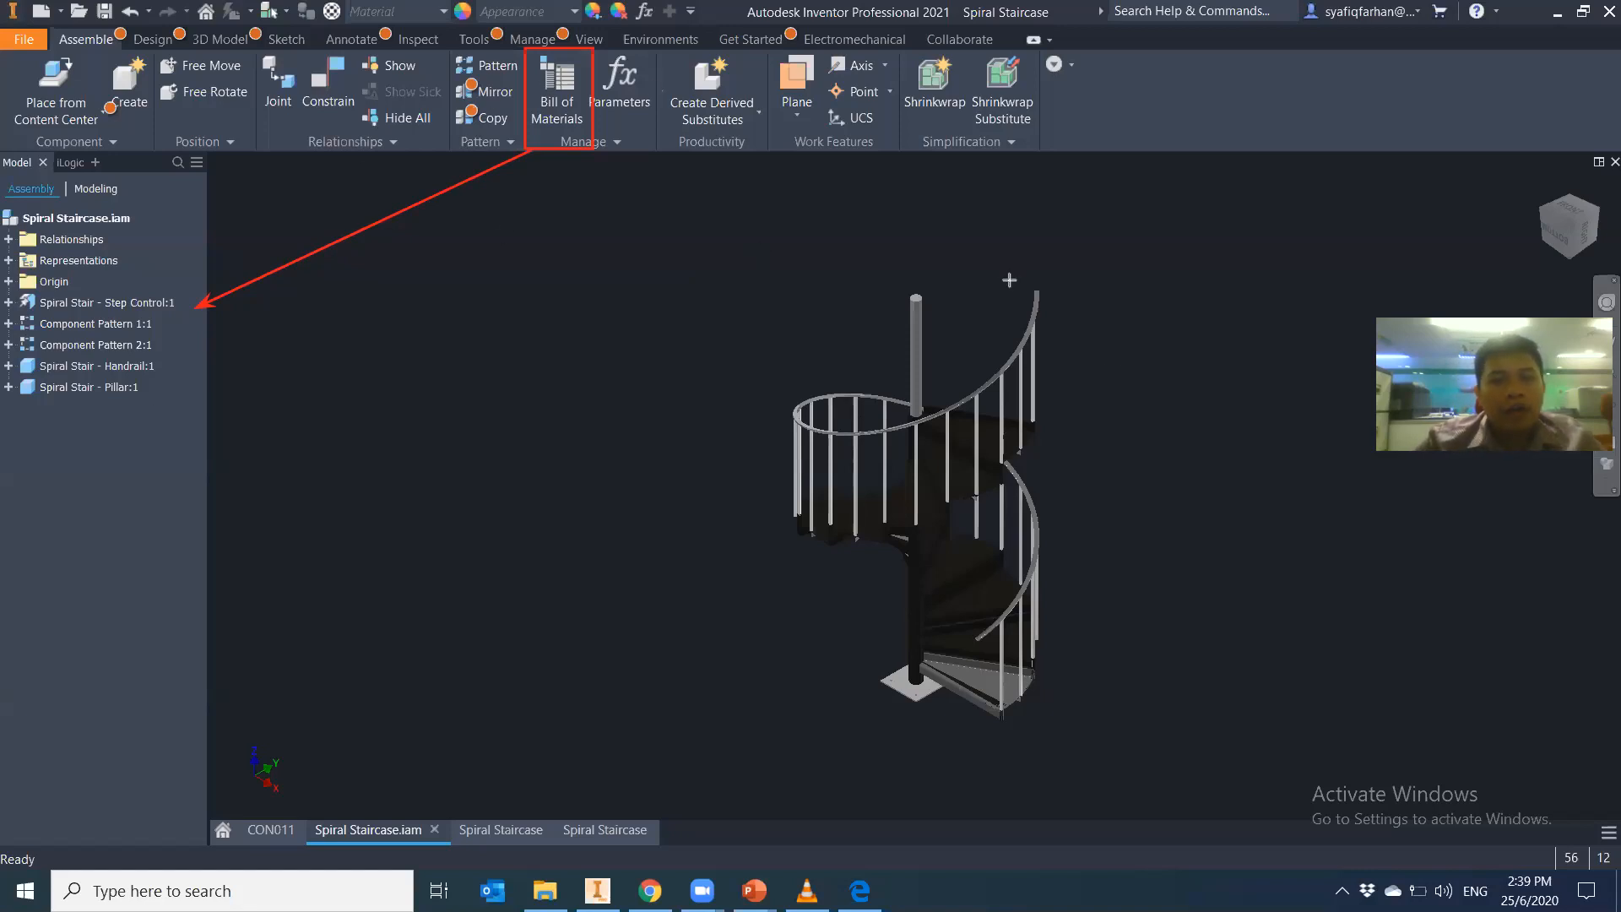
# Open the assembly's bill of materials and locate the Spiral Stair - Step and Standard Front parts in the model from their rows
pyautogui.click(562, 103)
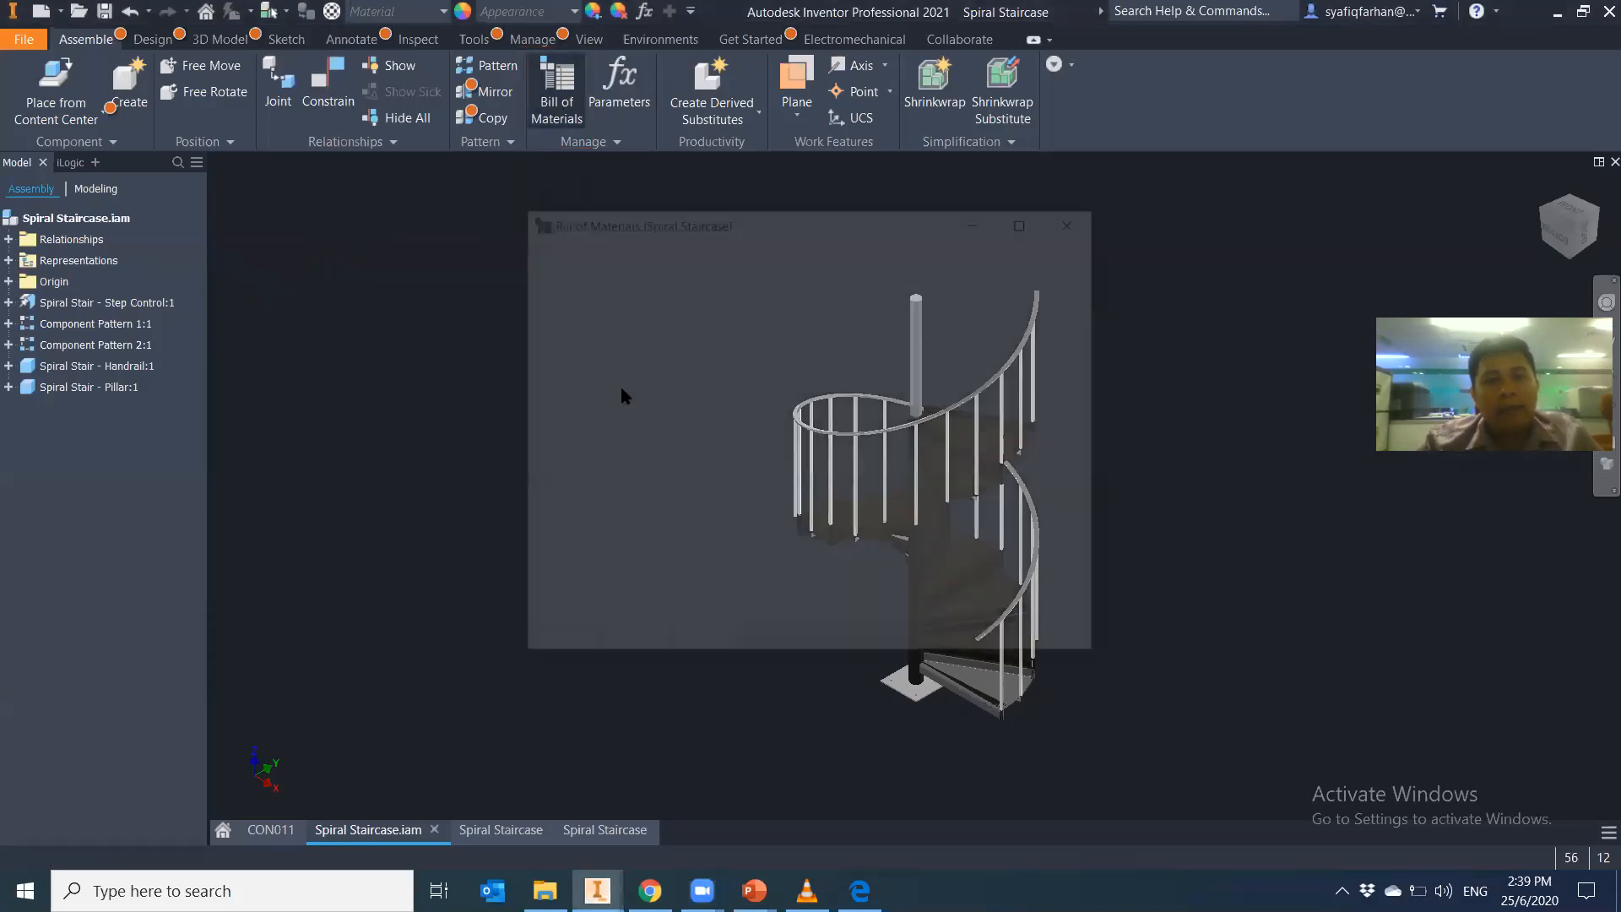
pyautogui.moveTo(840, 218); pyautogui.dragTo(460, 223)
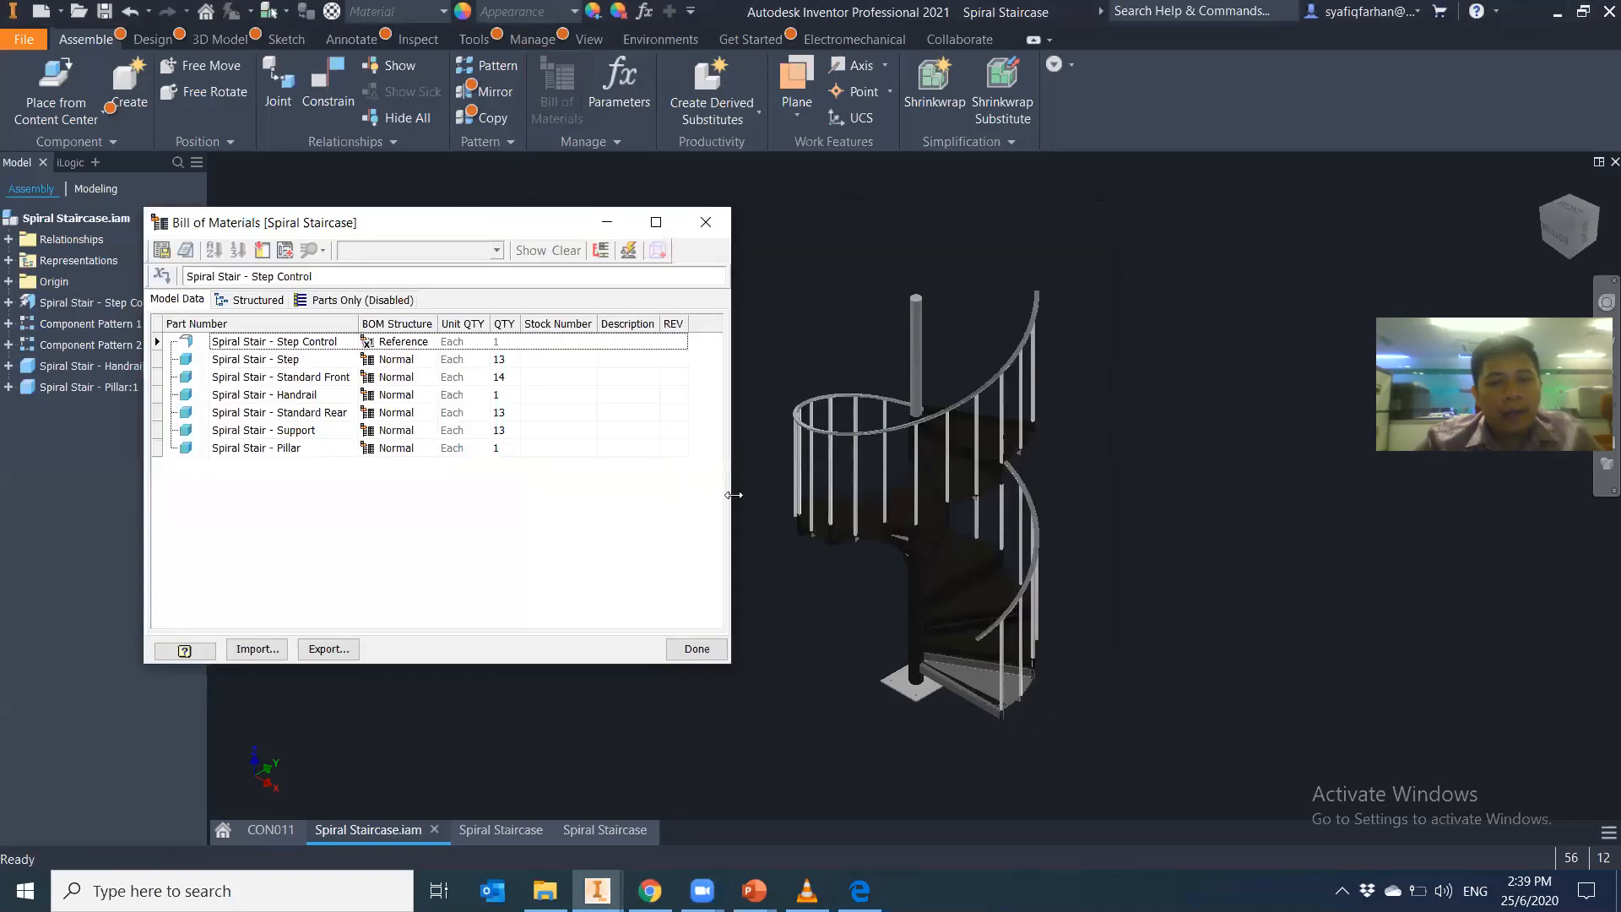
pyautogui.moveTo(733, 495); pyautogui.dragTo(770, 494)
pyautogui.click(296, 361)
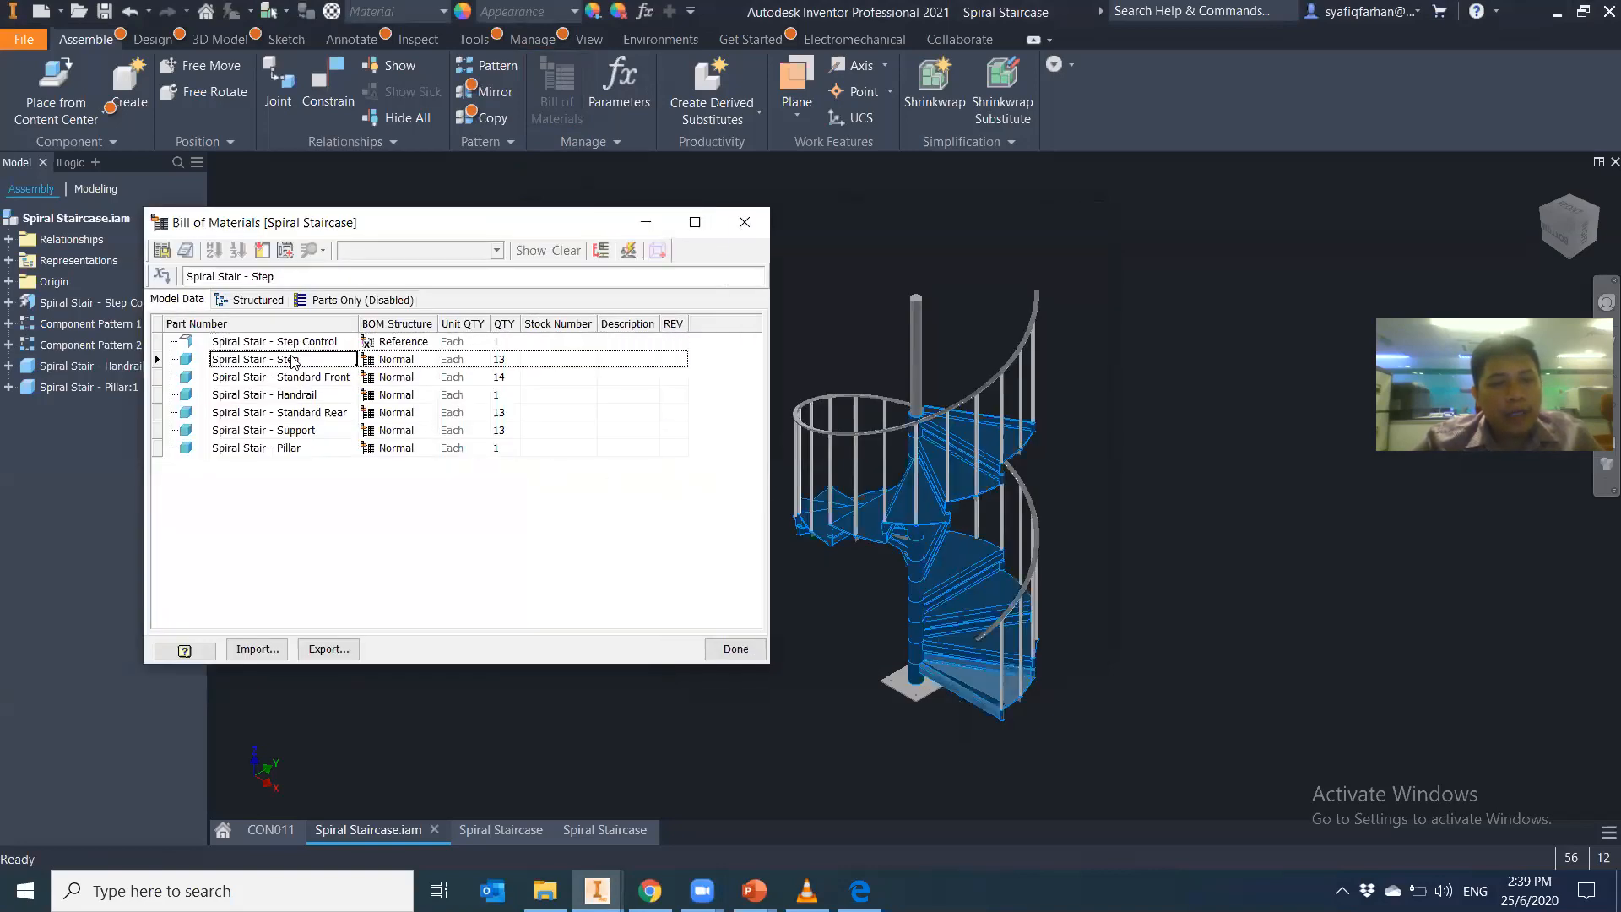
pyautogui.click(335, 385)
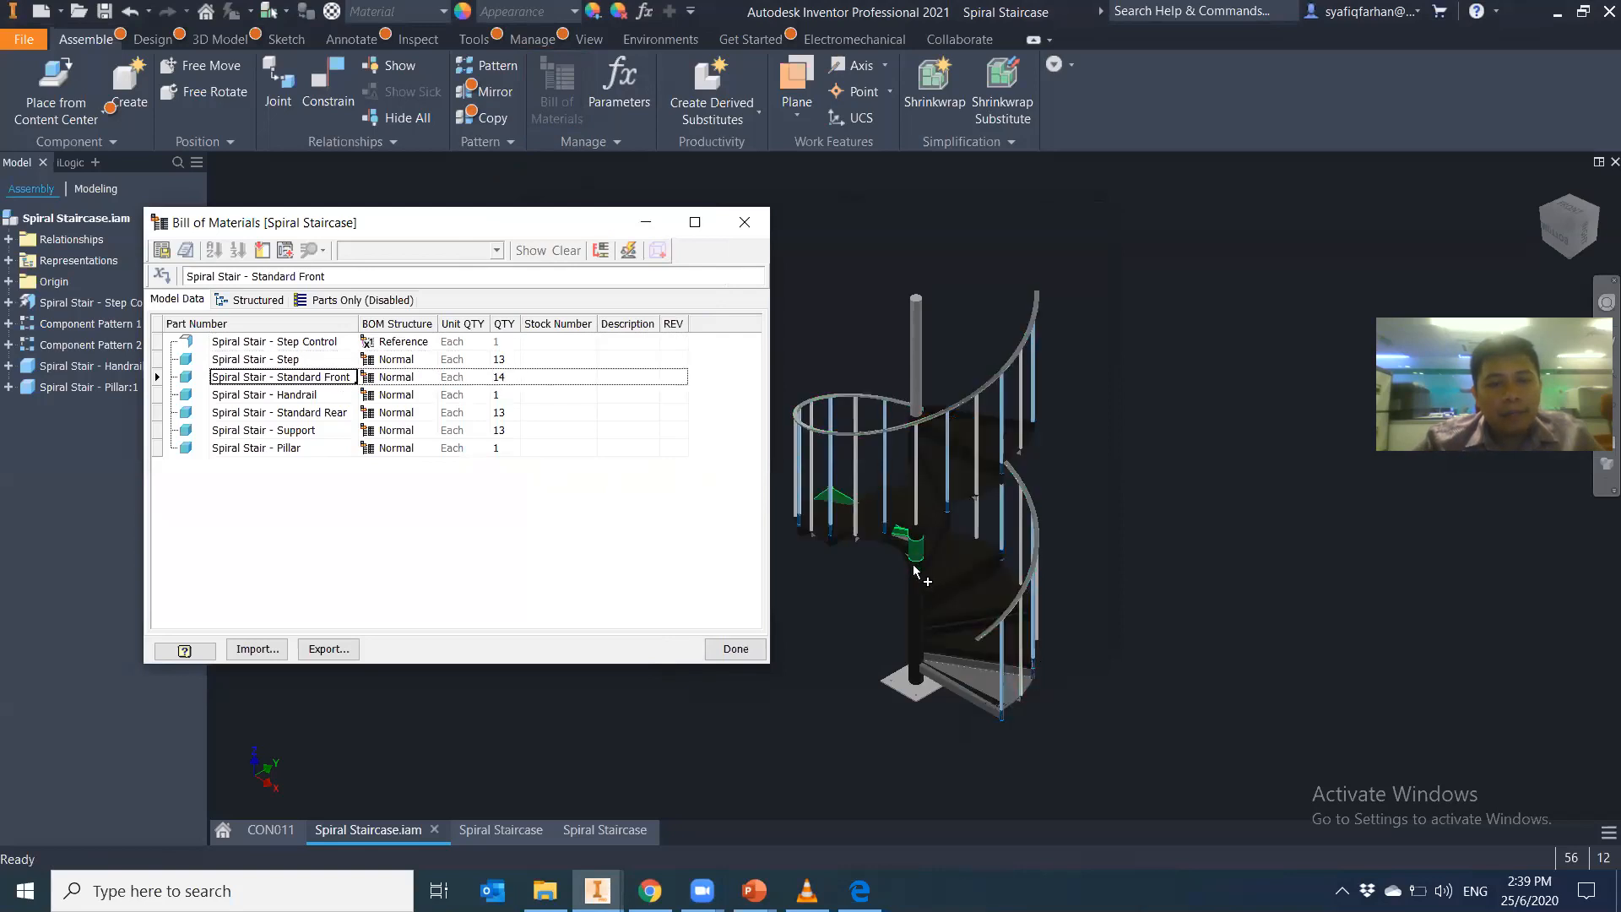
pyautogui.scroll(5, 903, 535)
pyautogui.moveTo(903, 534); pyautogui.dragTo(1007, 572, button='middle')
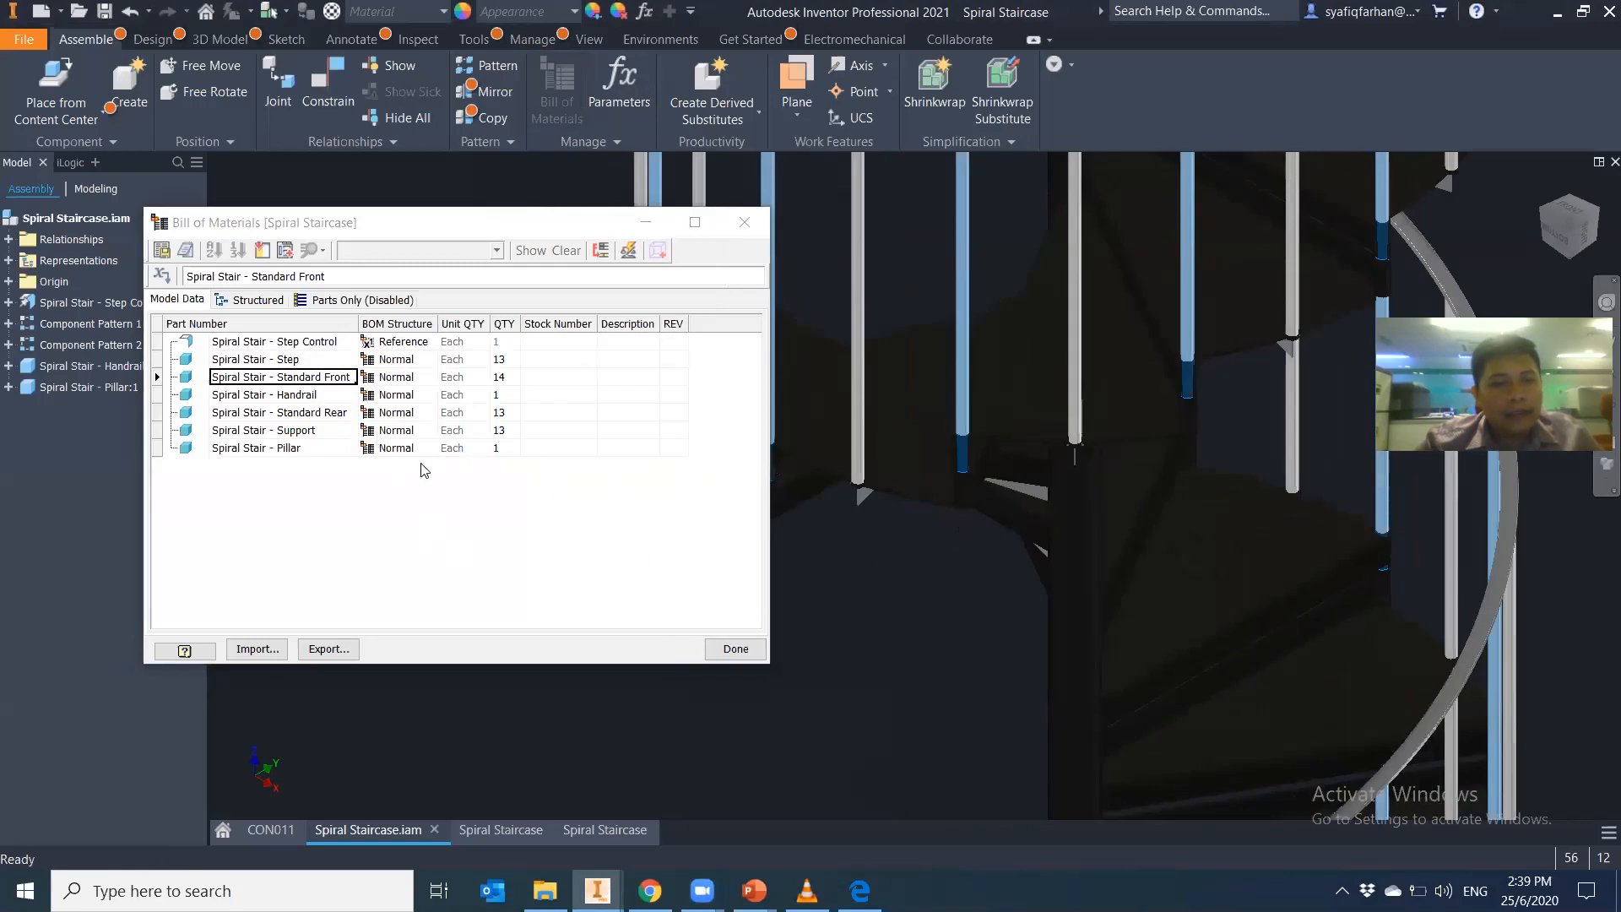
# Locate the Handrail, Standard Rear, Support, Pillar and Step Control parts in the model from their bill of materials rows
pyautogui.click(286, 393)
pyautogui.scroll(-3, 1001, 225)
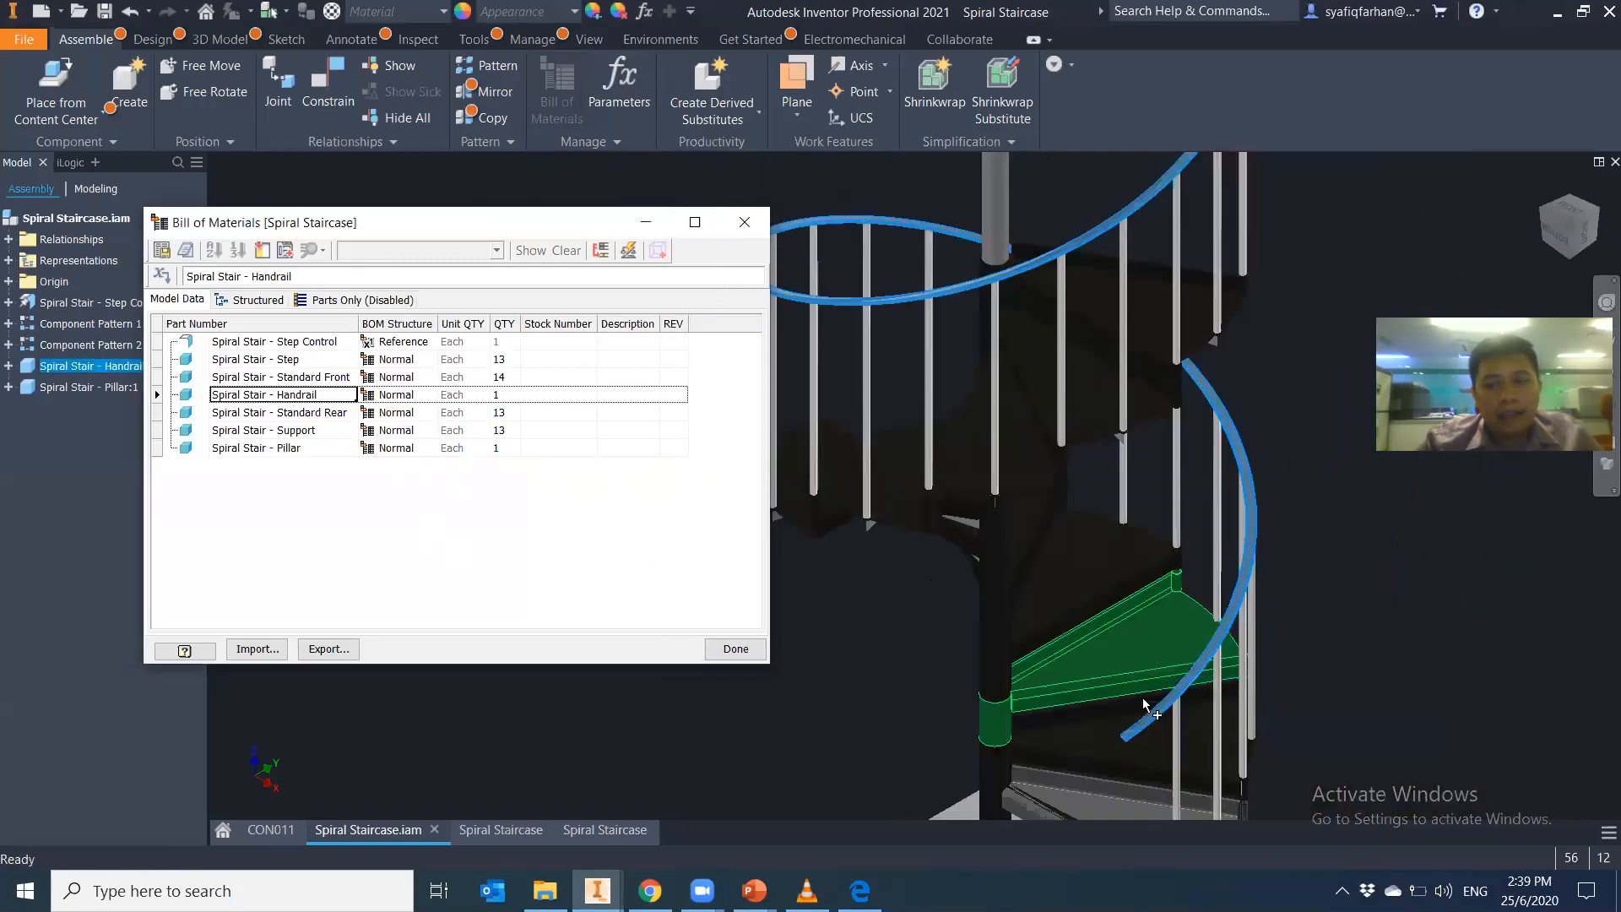
pyautogui.click(301, 413)
pyautogui.click(300, 436)
pyautogui.click(299, 449)
pyautogui.click(298, 429)
pyautogui.click(299, 399)
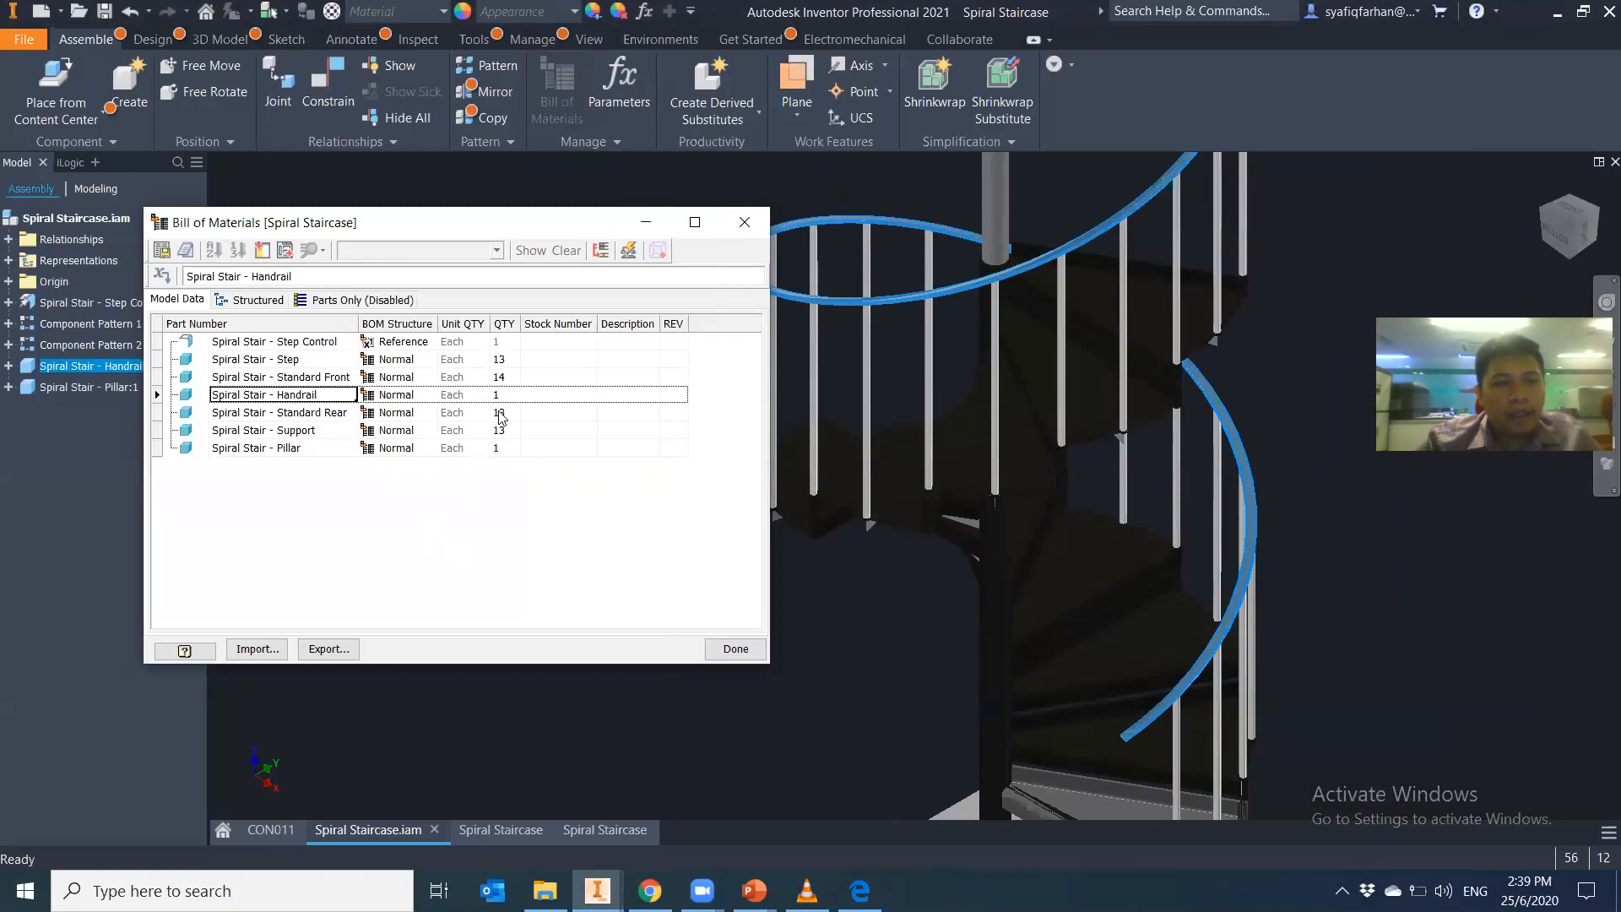
pyautogui.click(324, 345)
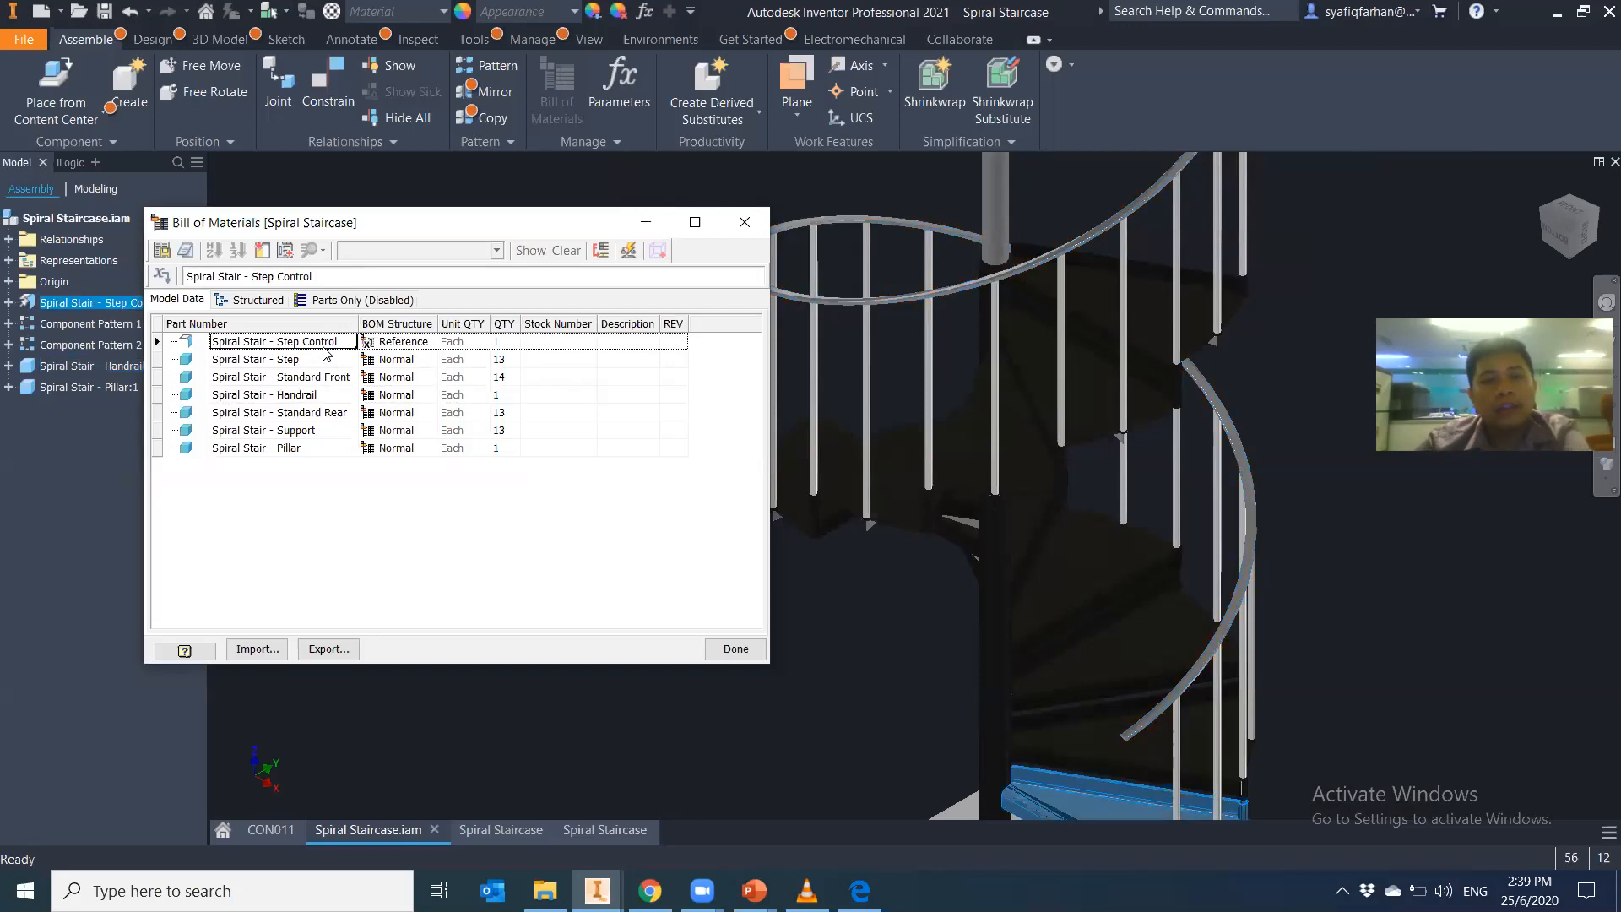
# Add a Checked By column between QTY and Stock Number in the bill of materials
pyautogui.click(573, 325)
pyautogui.click(570, 325)
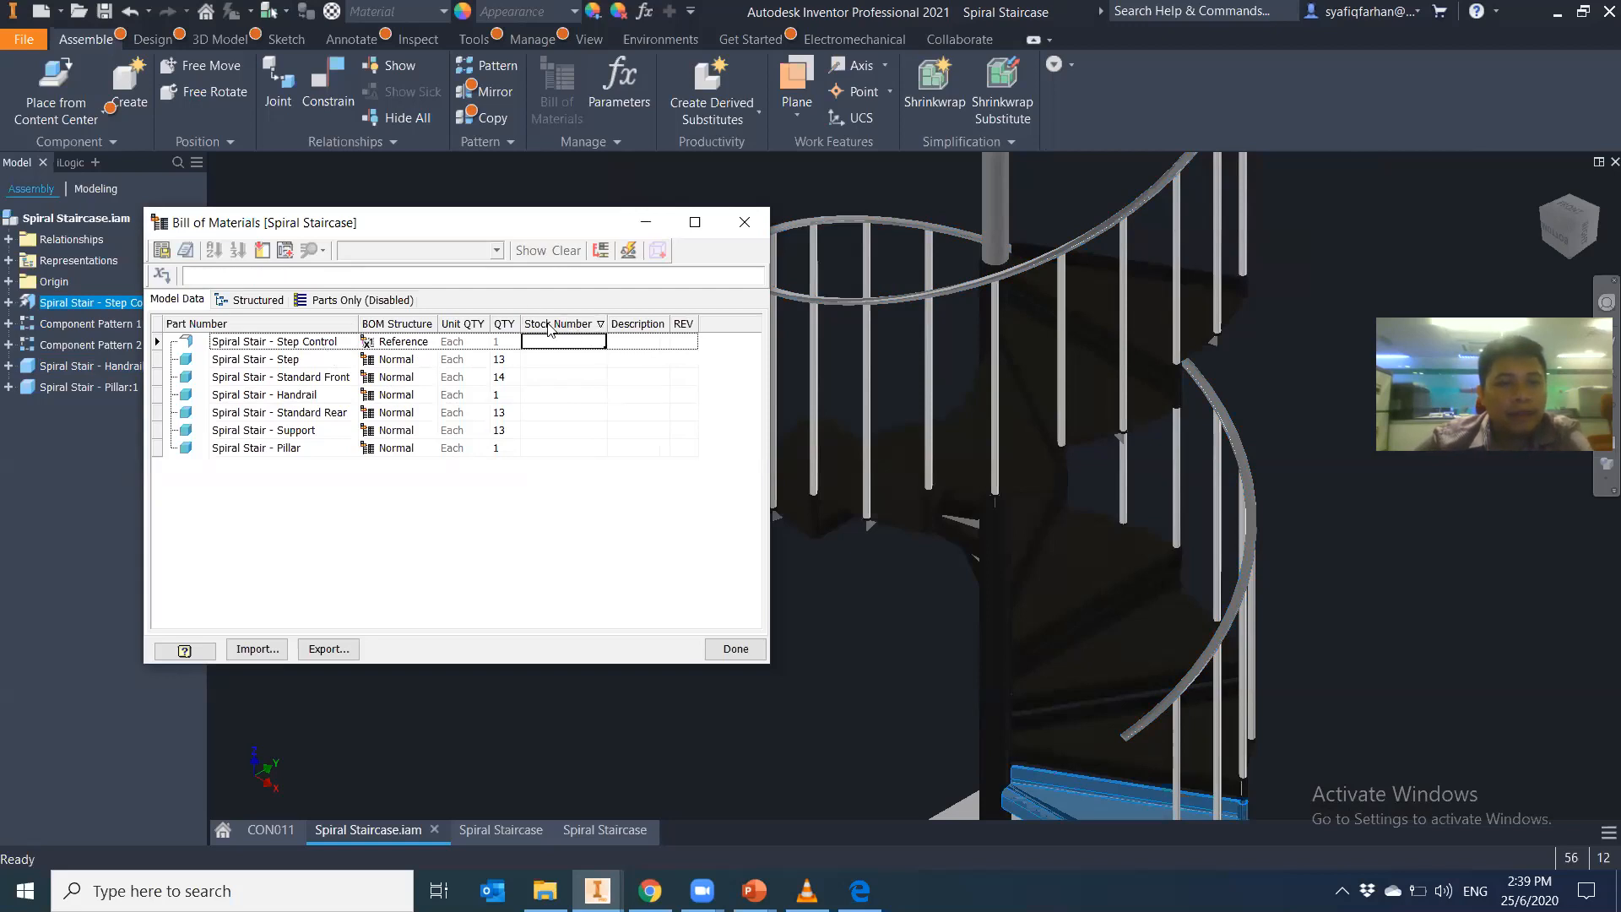
pyautogui.click(262, 250)
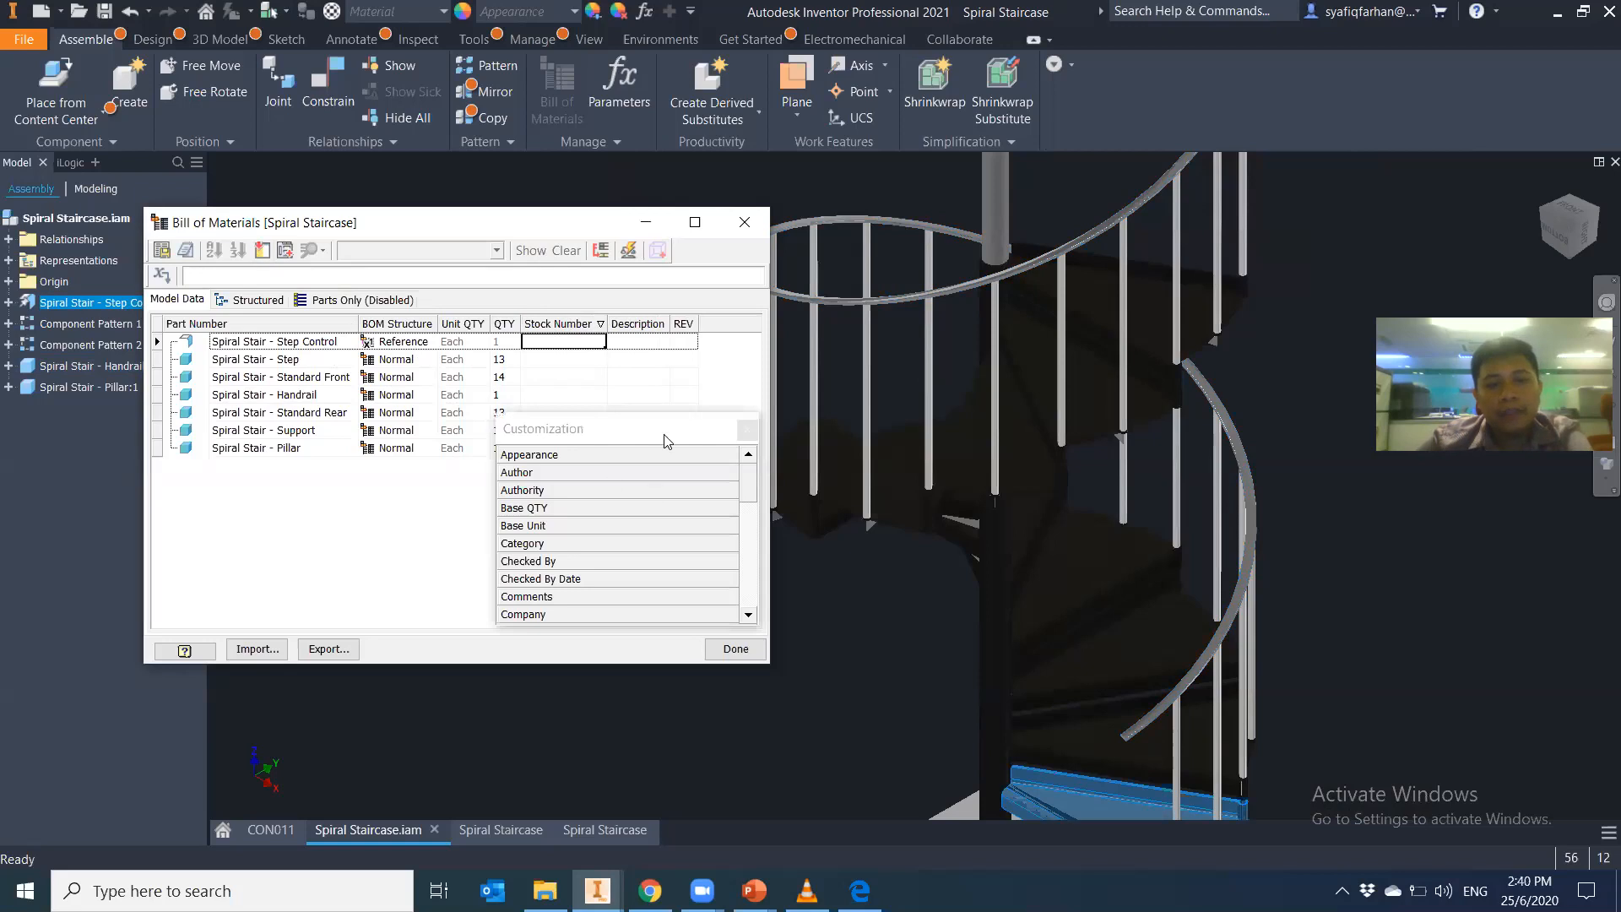
pyautogui.moveTo(667, 441); pyautogui.dragTo(864, 310)
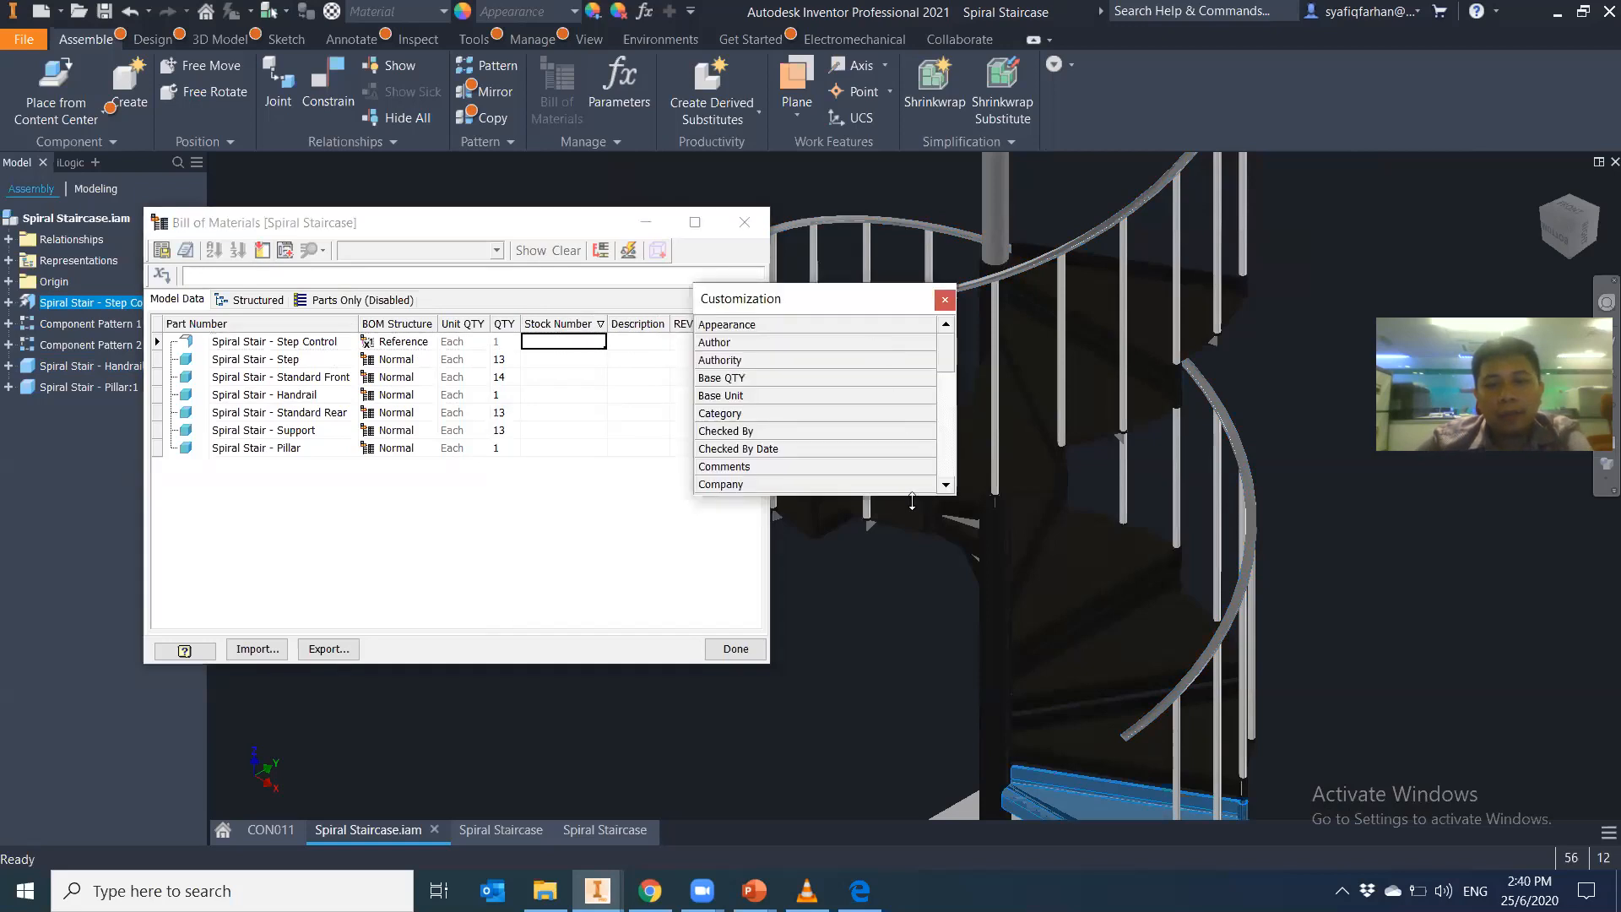
pyautogui.moveTo(912, 498); pyautogui.dragTo(911, 720)
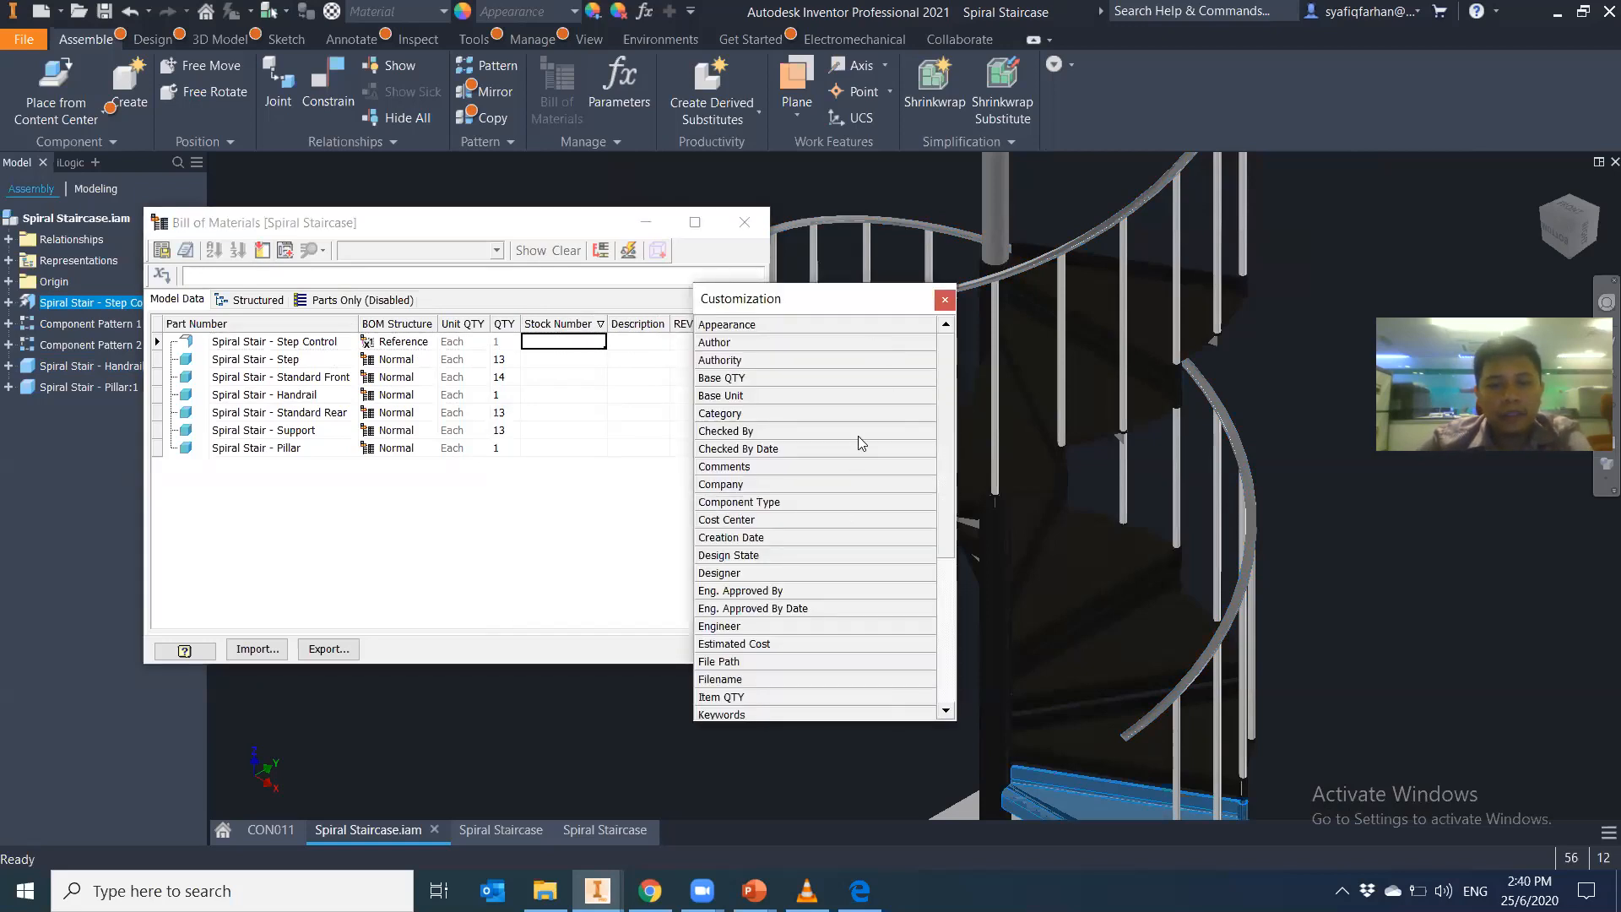
pyautogui.moveTo(739, 432); pyautogui.dragTo(523, 333)
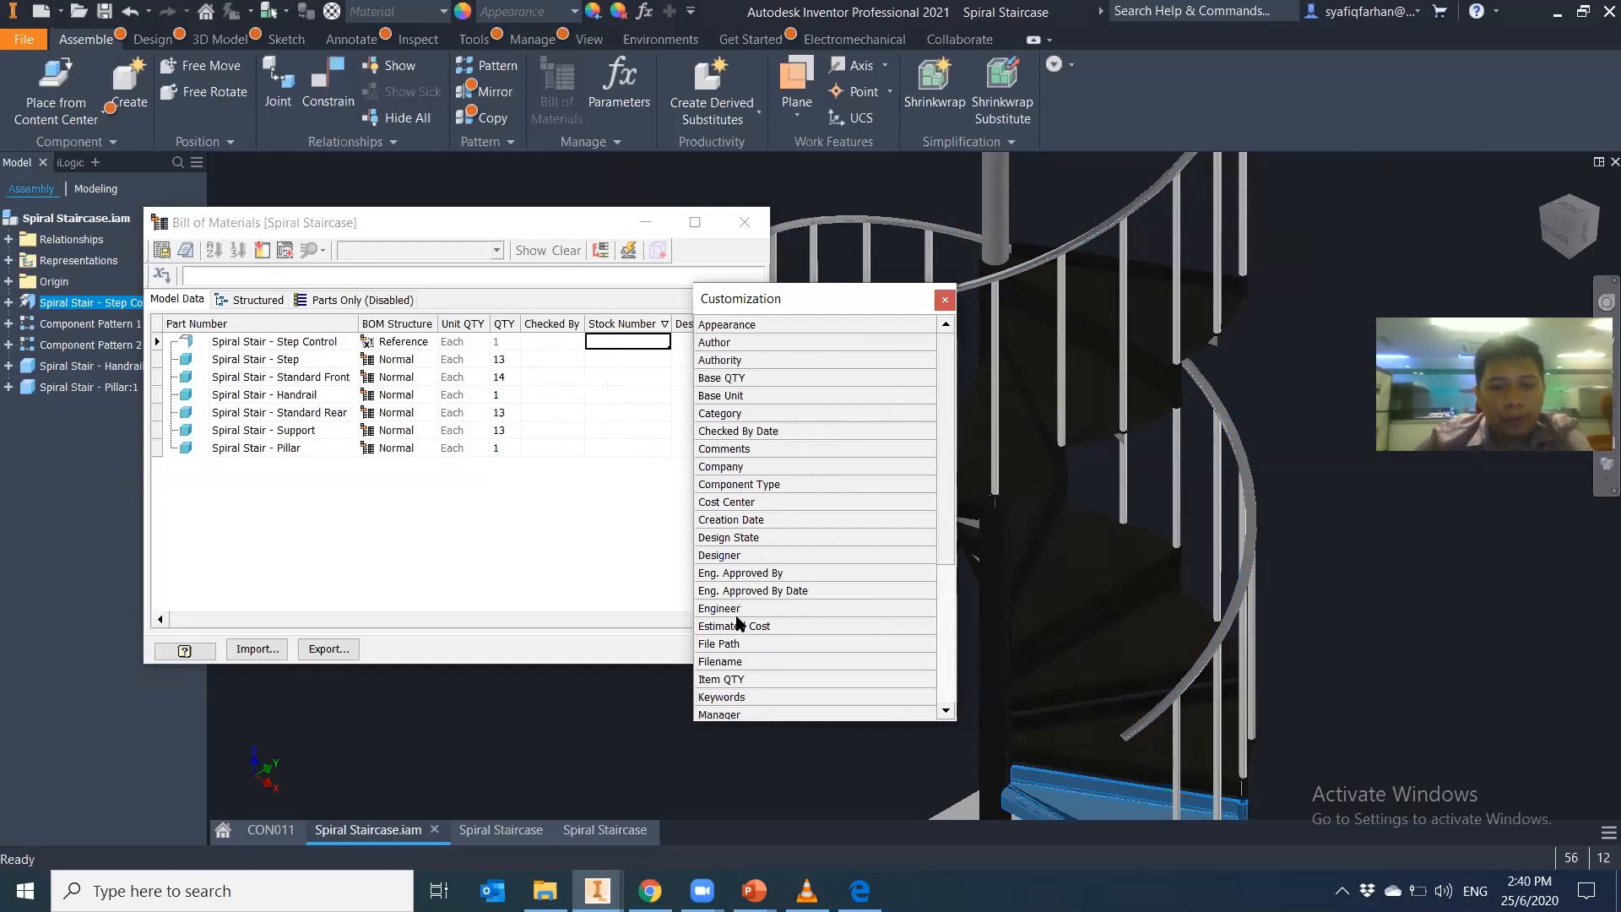
# Add Material and Mass columns after QTY, widen the Mass column, and close the bill of materials
pyautogui.scroll(-2, 739, 625)
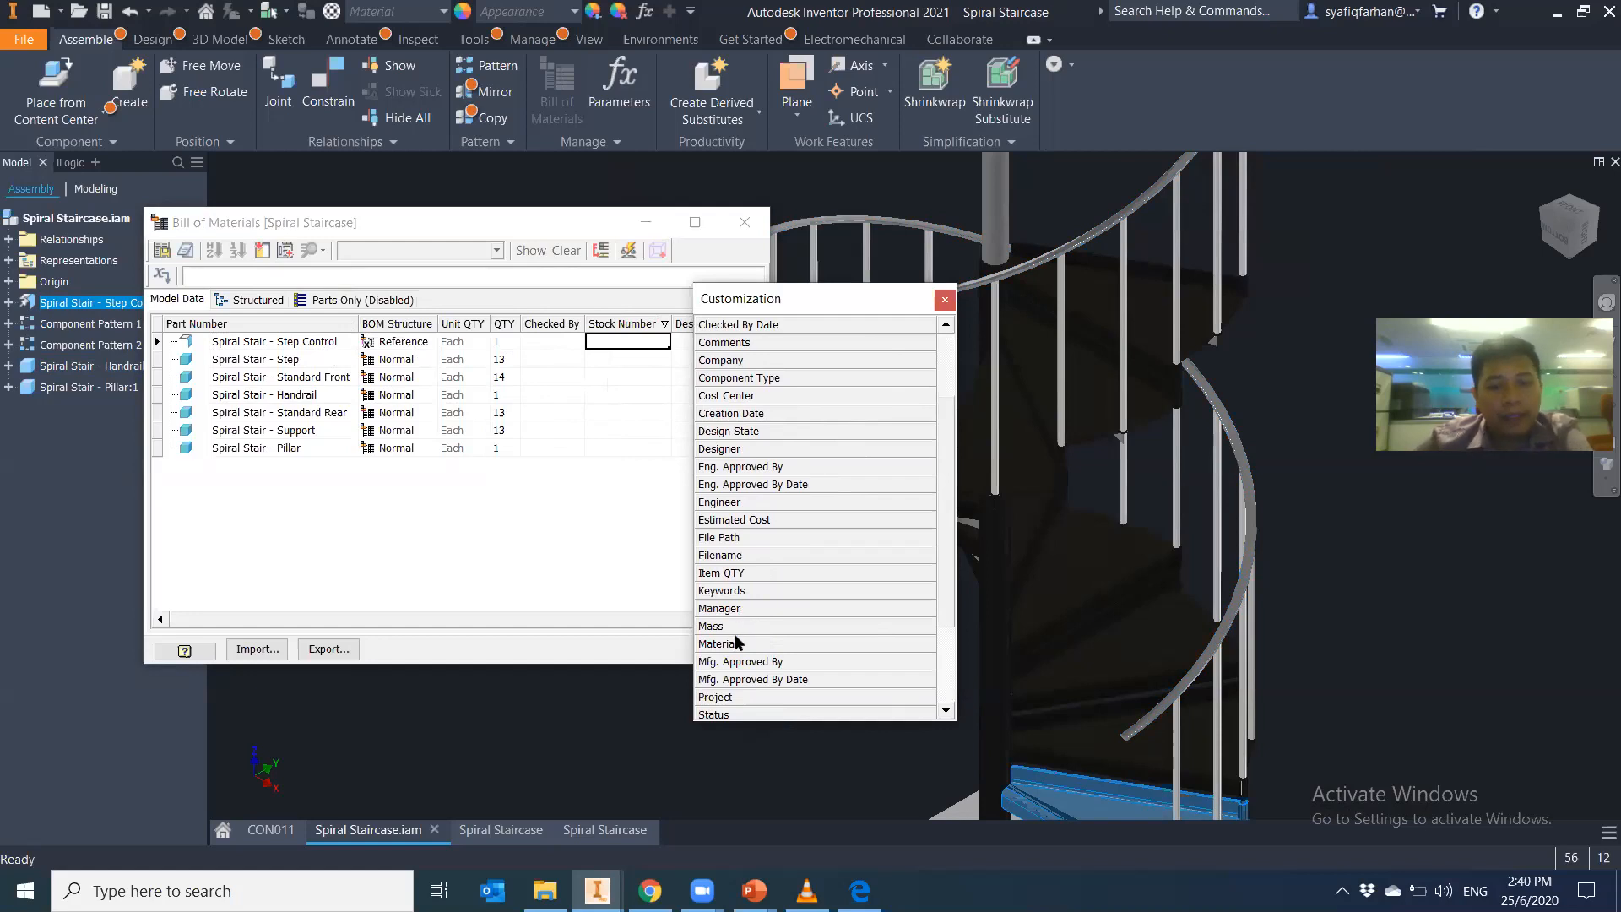
pyautogui.moveTo(737, 645); pyautogui.dragTo(536, 373)
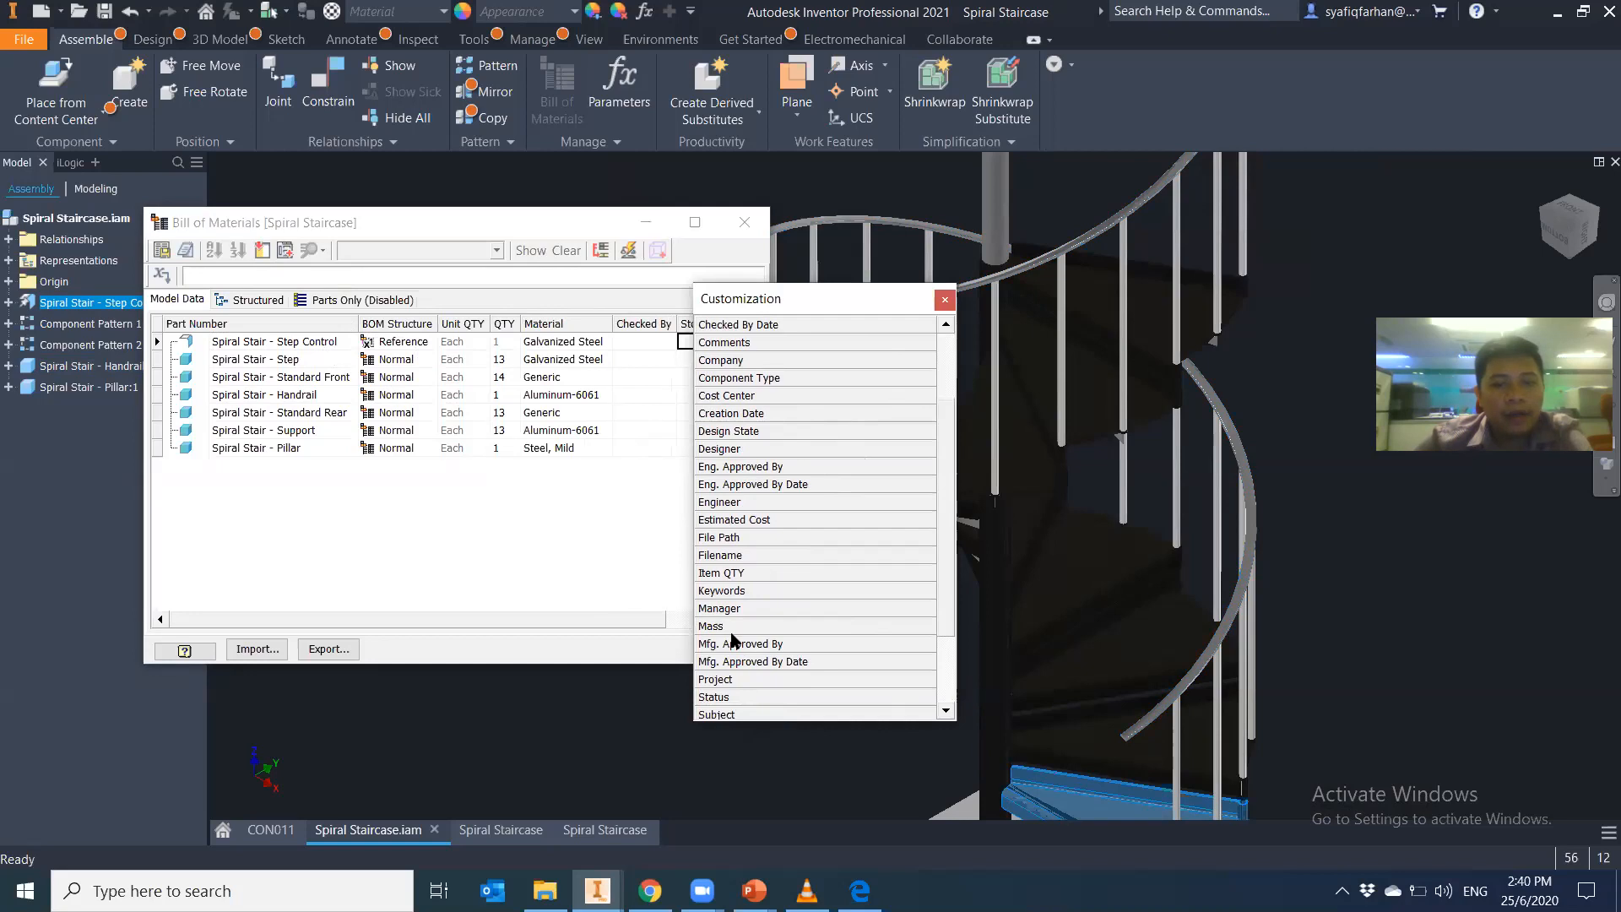
pyautogui.moveTo(813, 298); pyautogui.dragTo(1014, 262)
pyautogui.moveTo(951, 594); pyautogui.dragTo(627, 396)
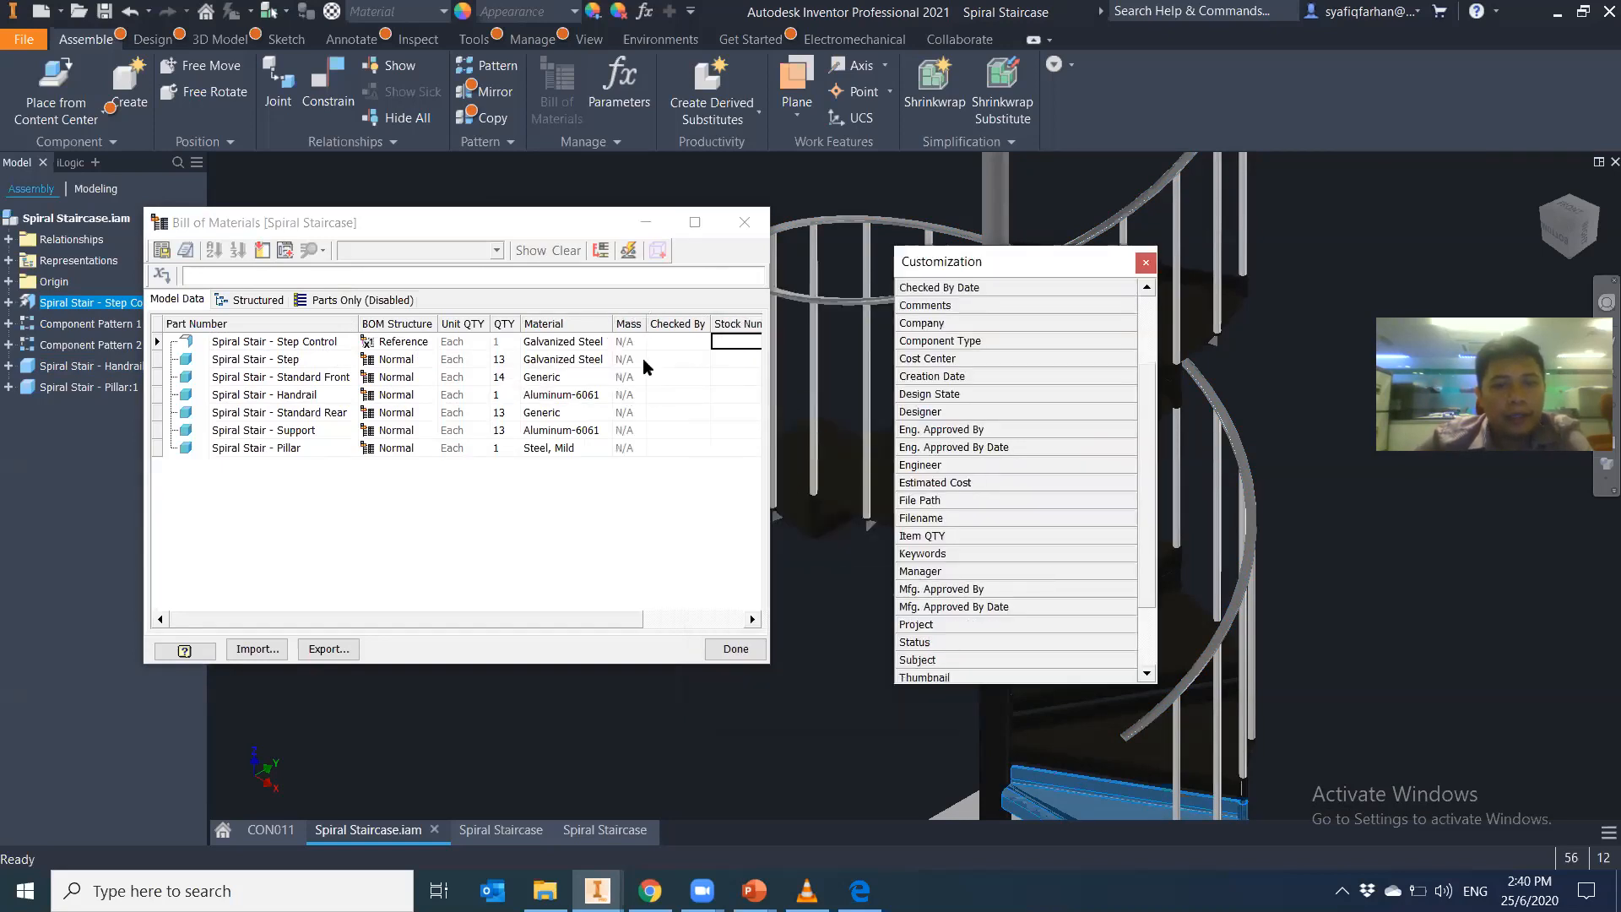
pyautogui.moveTo(648, 324); pyautogui.dragTo(694, 323)
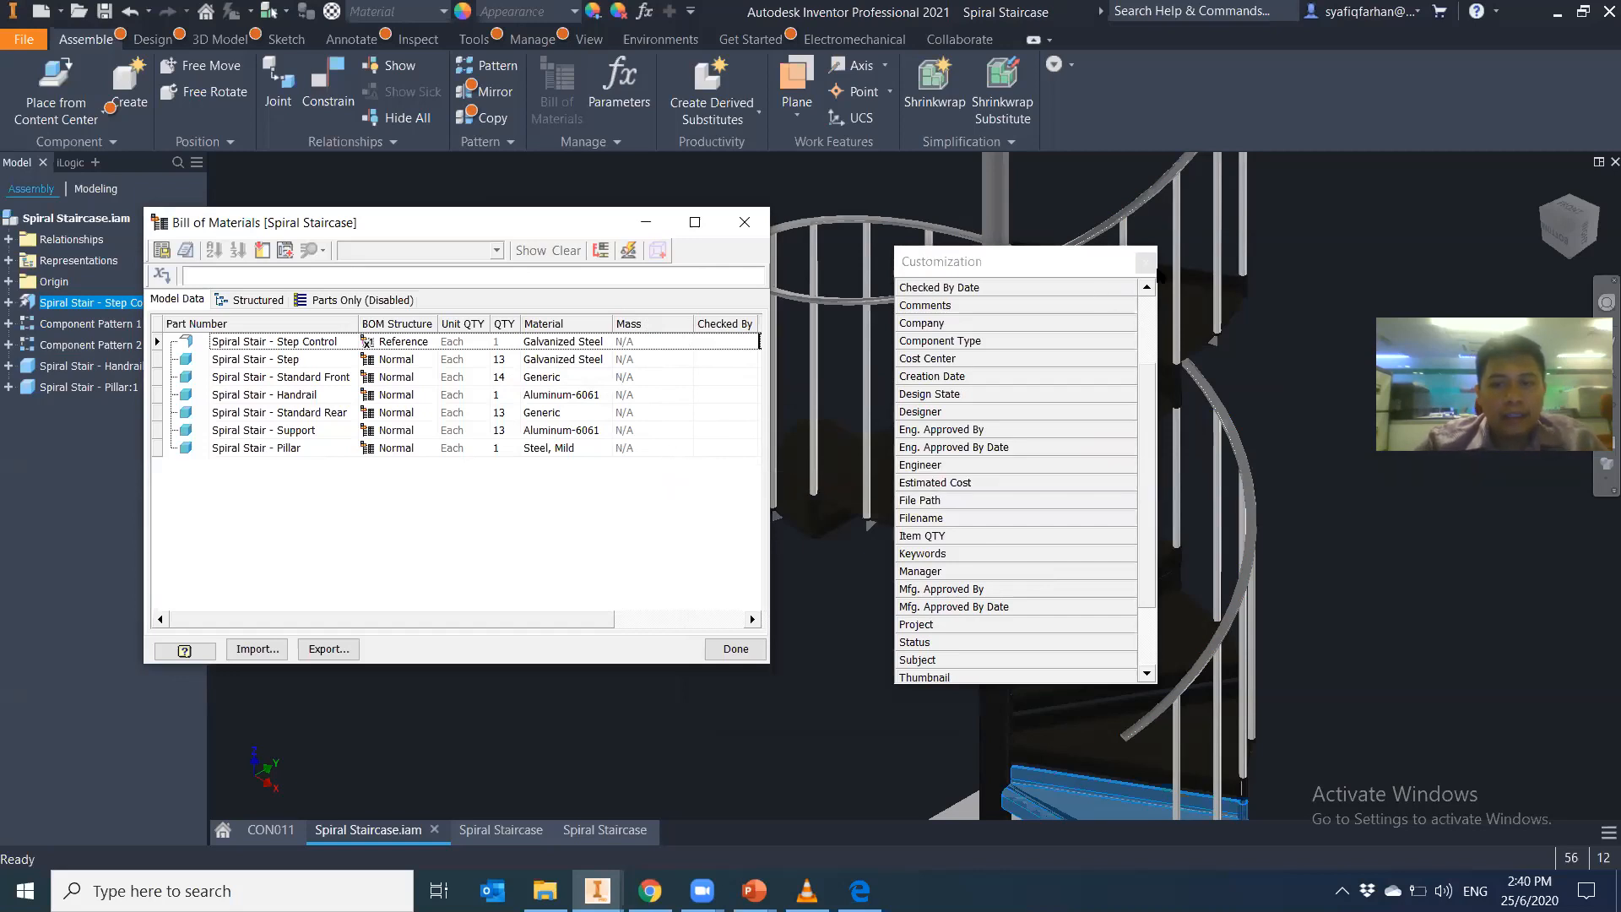
pyautogui.click(1145, 263)
pyautogui.moveTo(589, 230); pyautogui.dragTo(698, 229)
pyautogui.click(834, 326)
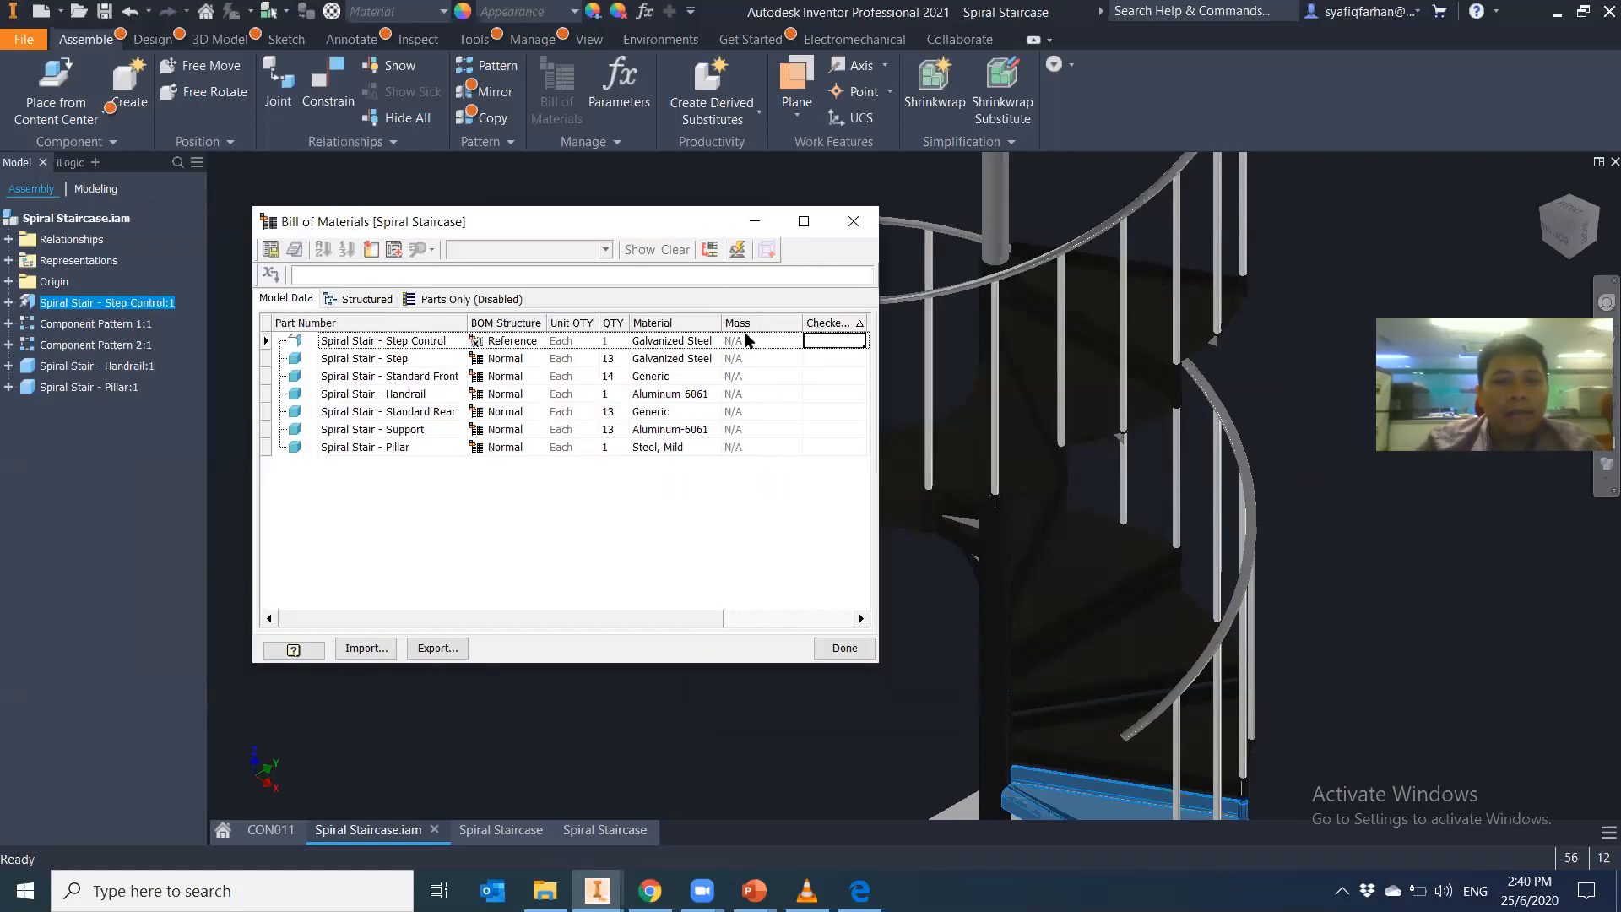
pyautogui.click(841, 652)
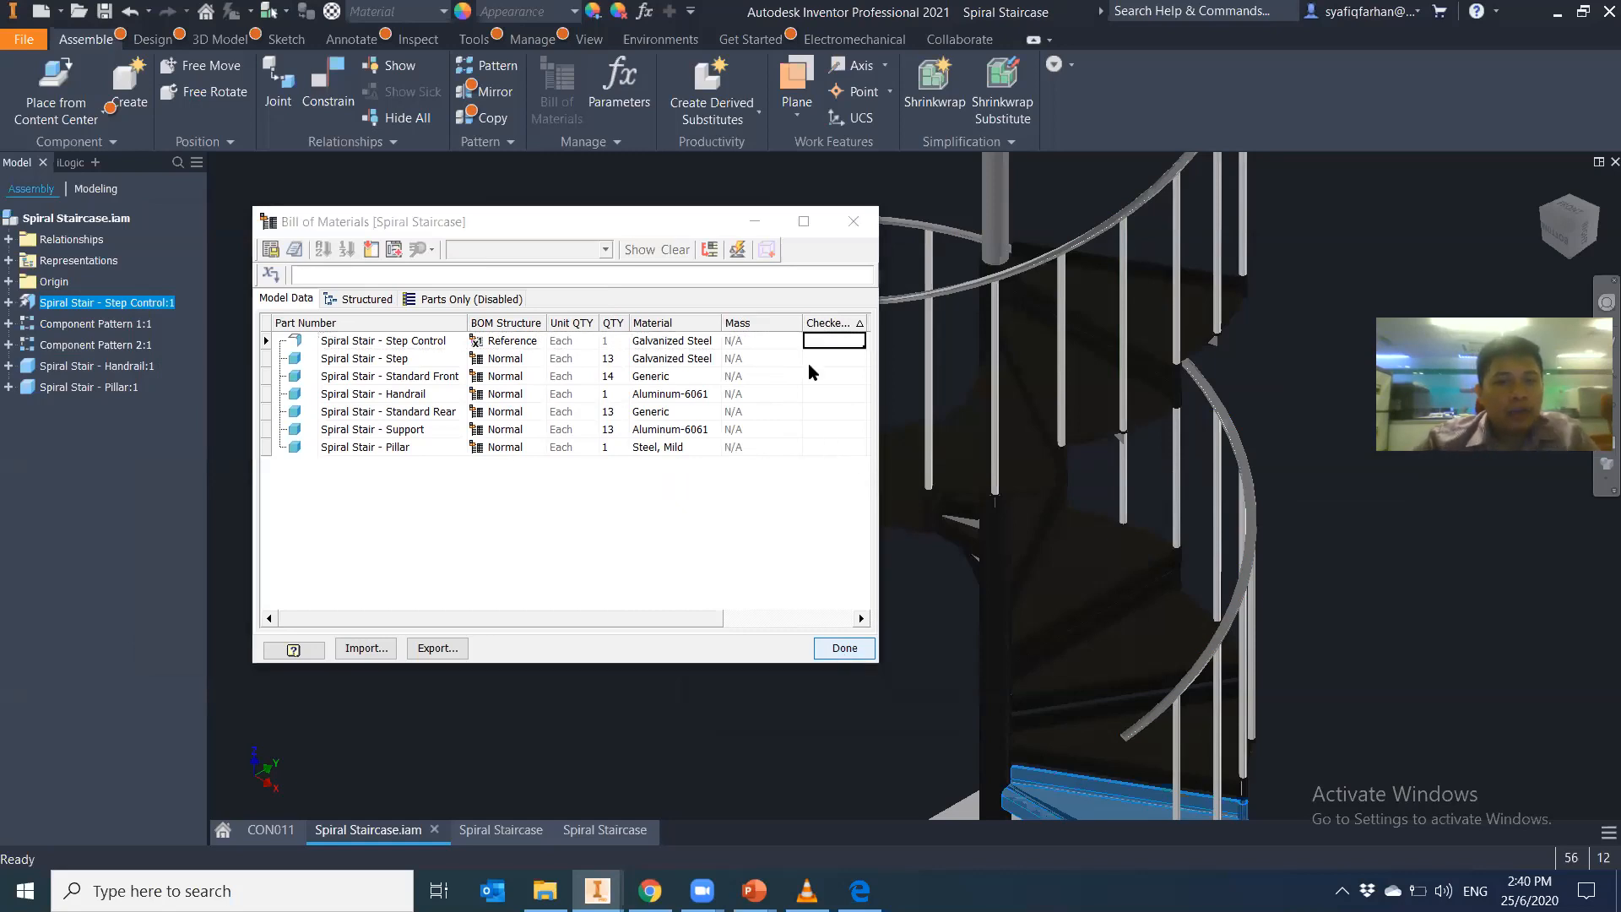
# Reopen the bill of materials, review the file types for exporting its customization without saving, and check the Mass entries before closing it
pyautogui.click(557, 89)
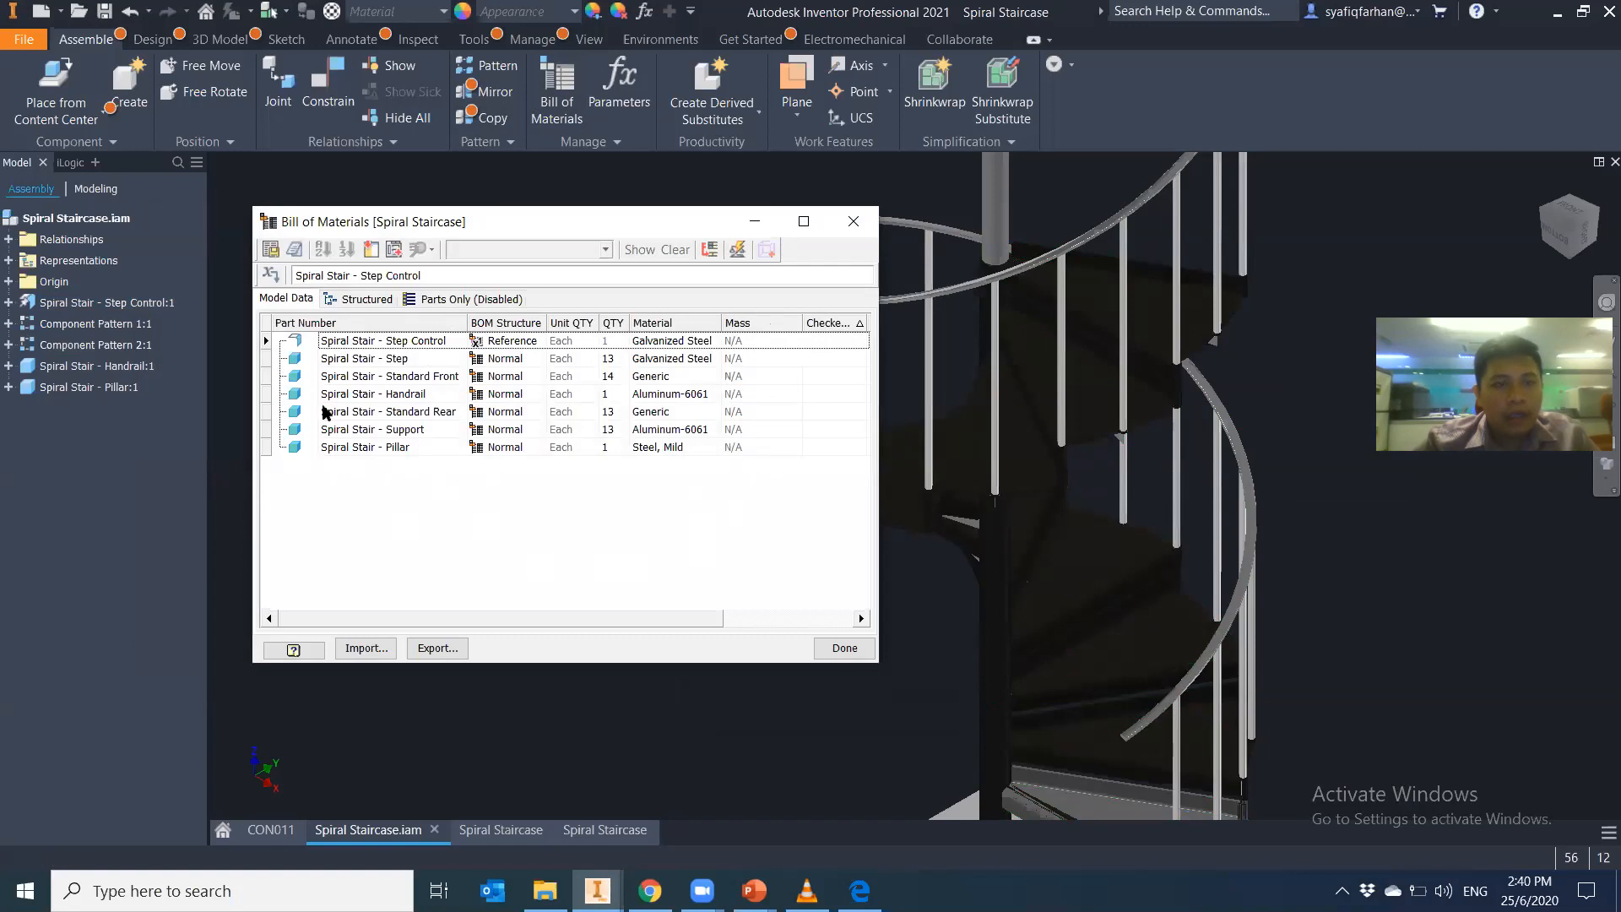
pyautogui.click(463, 648)
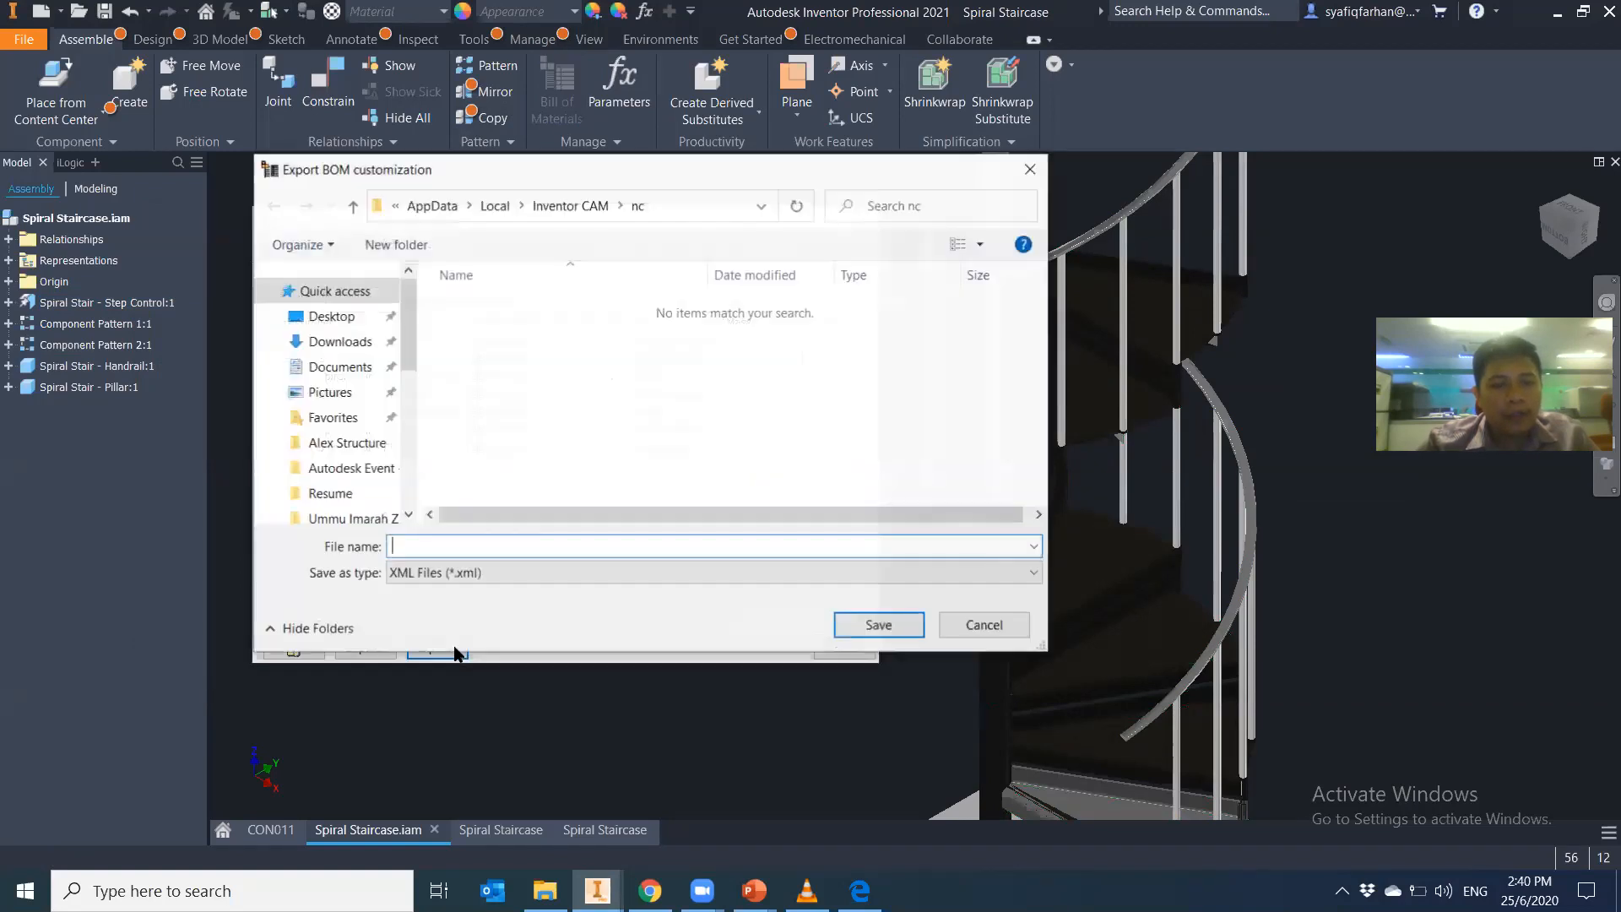
pyautogui.click(482, 573)
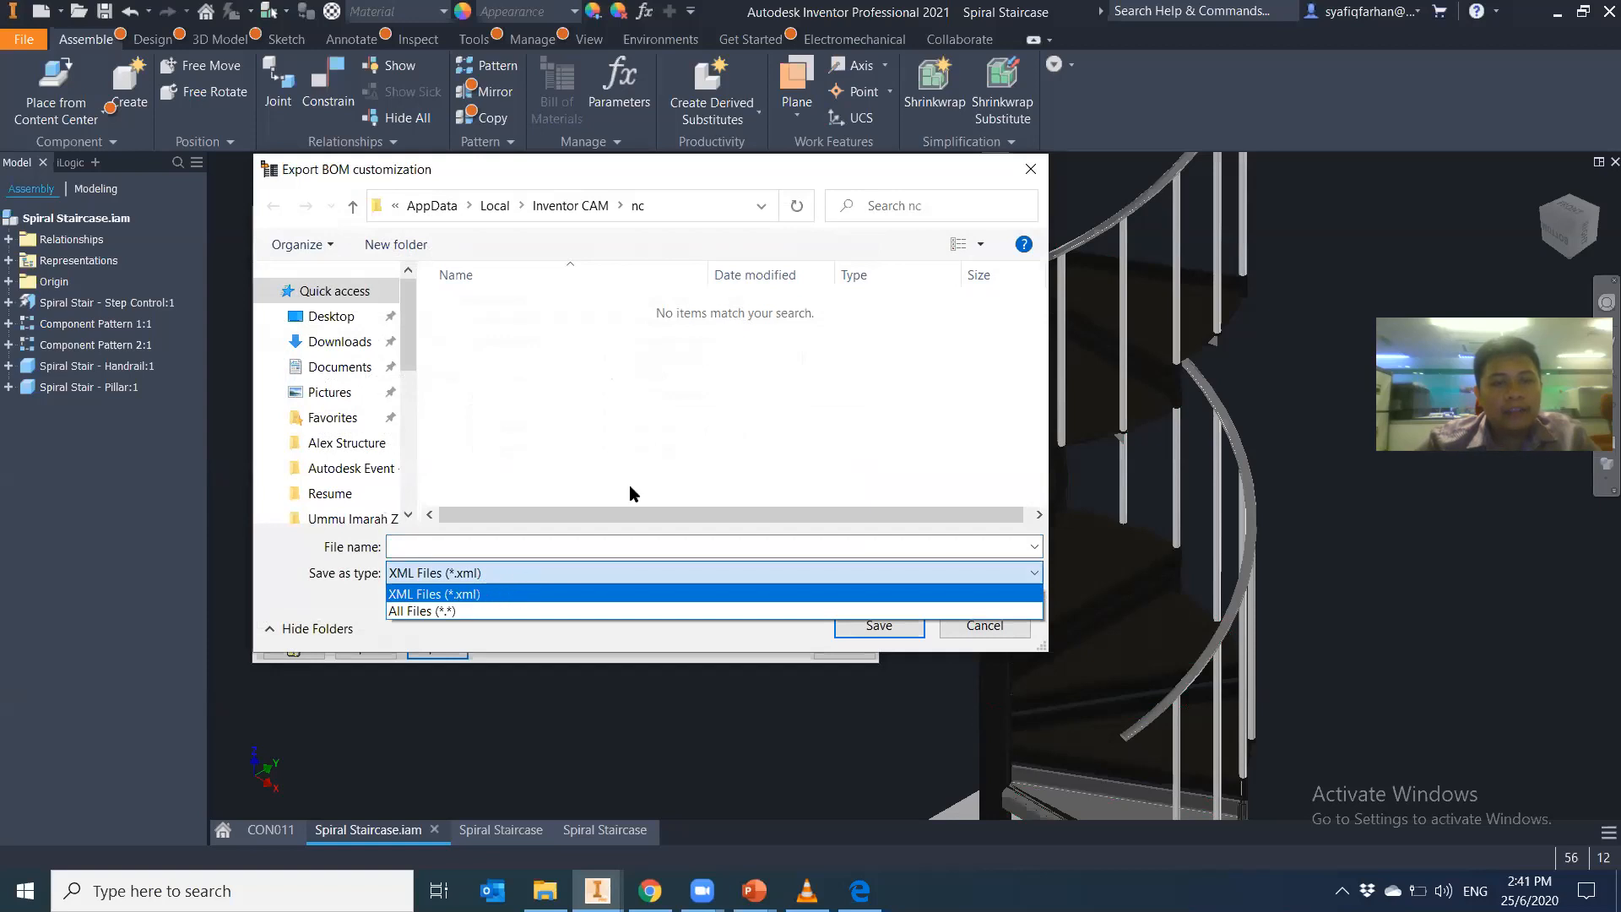
pyautogui.click(732, 423)
pyautogui.click(1031, 169)
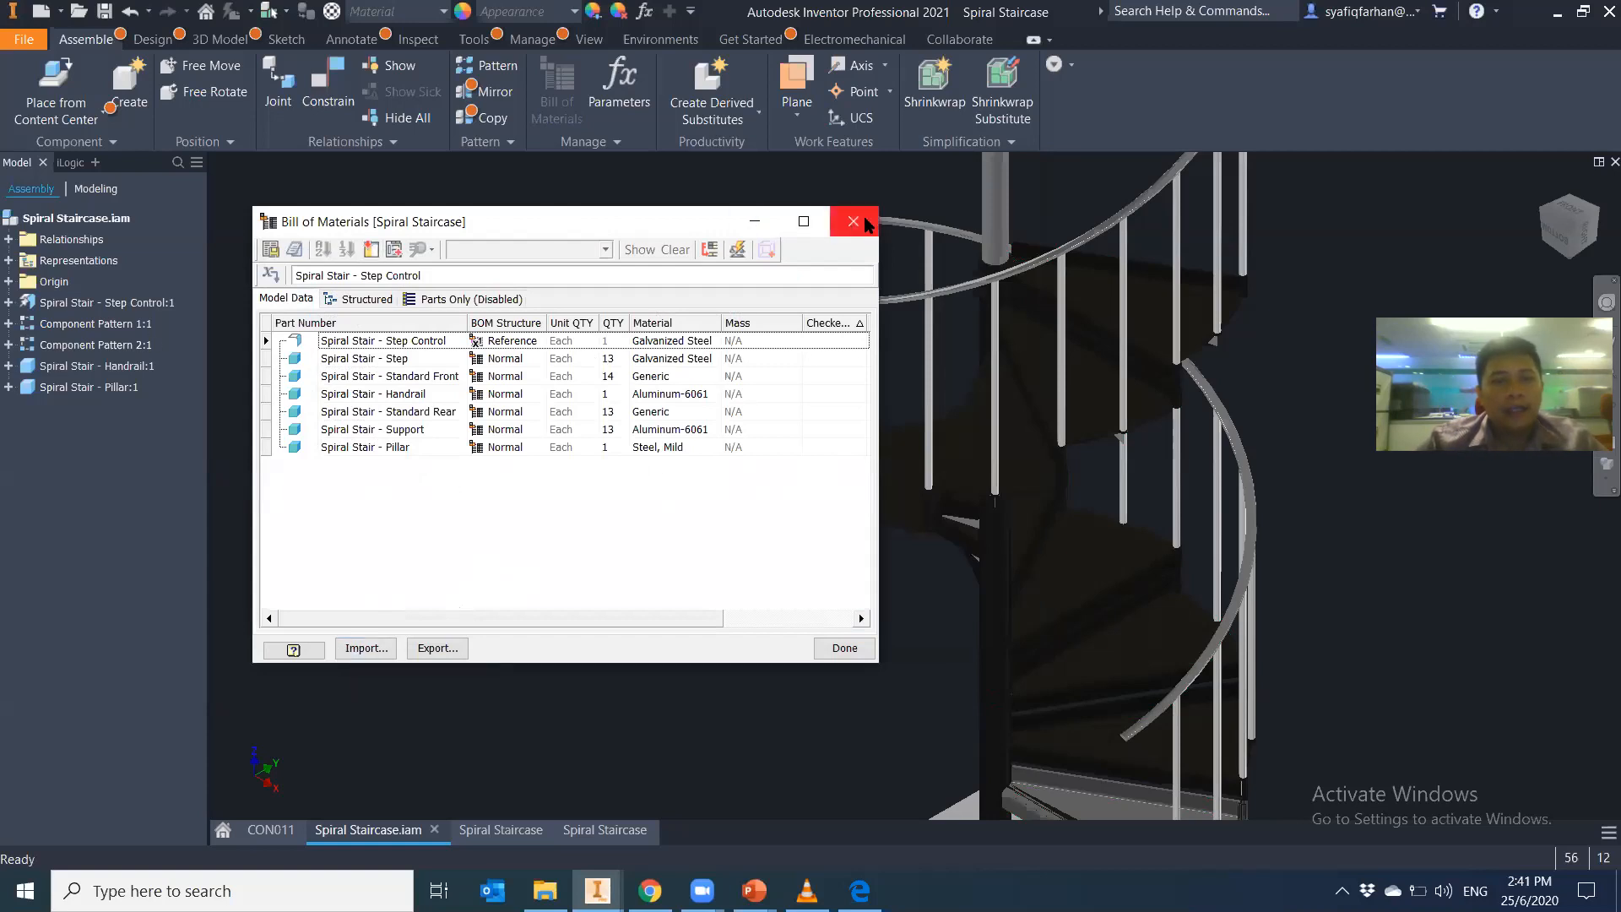
pyautogui.click(751, 341)
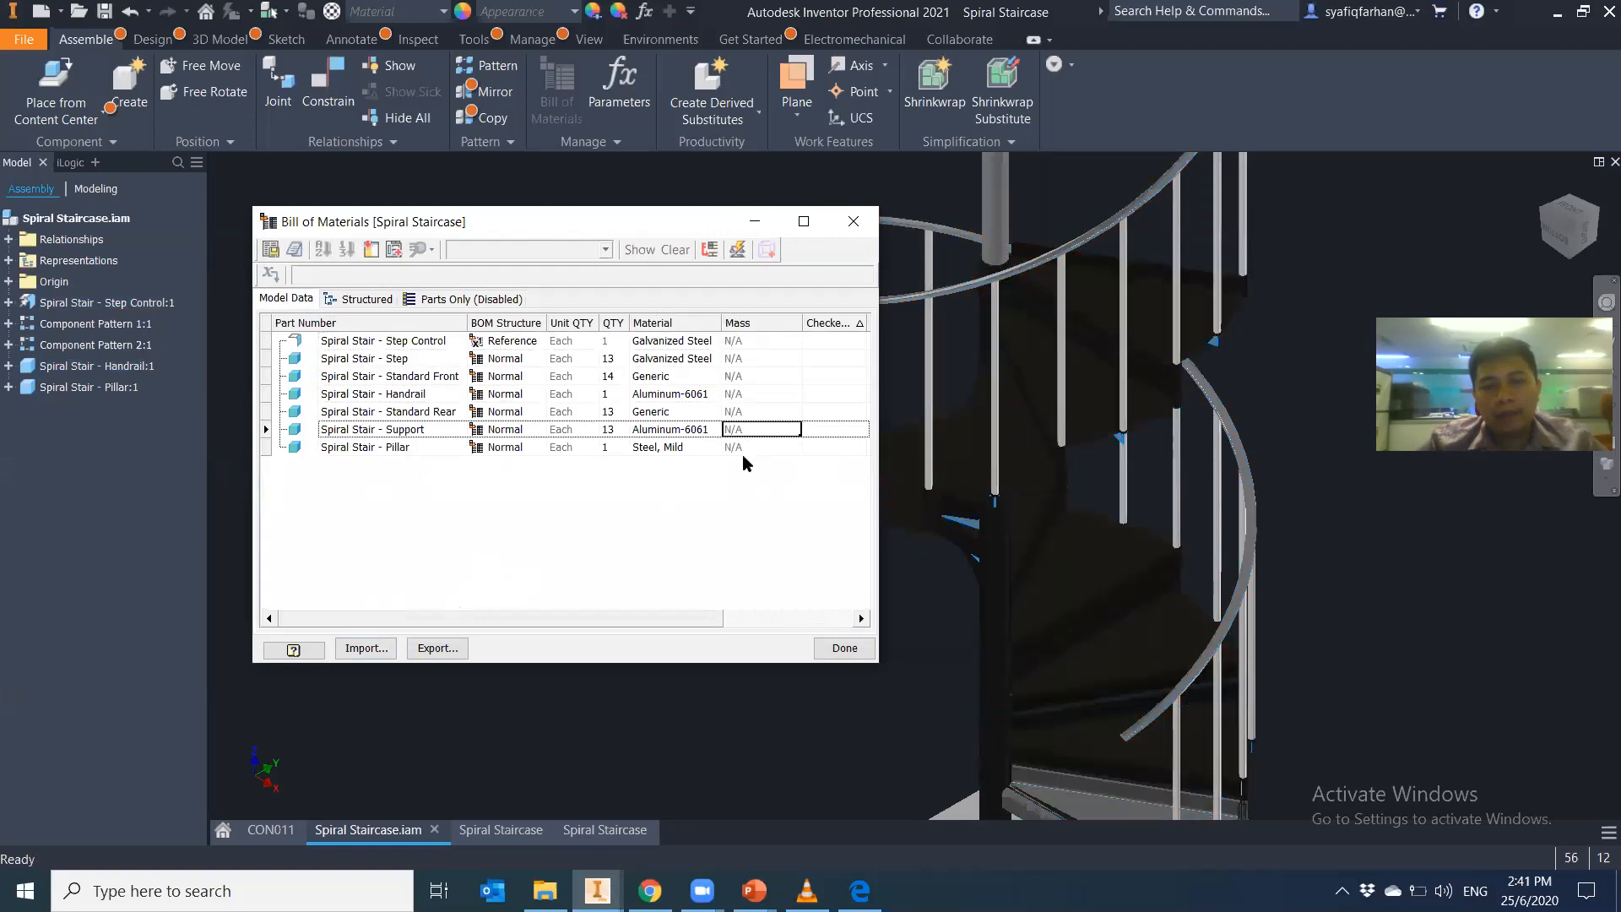
pyautogui.click(852, 222)
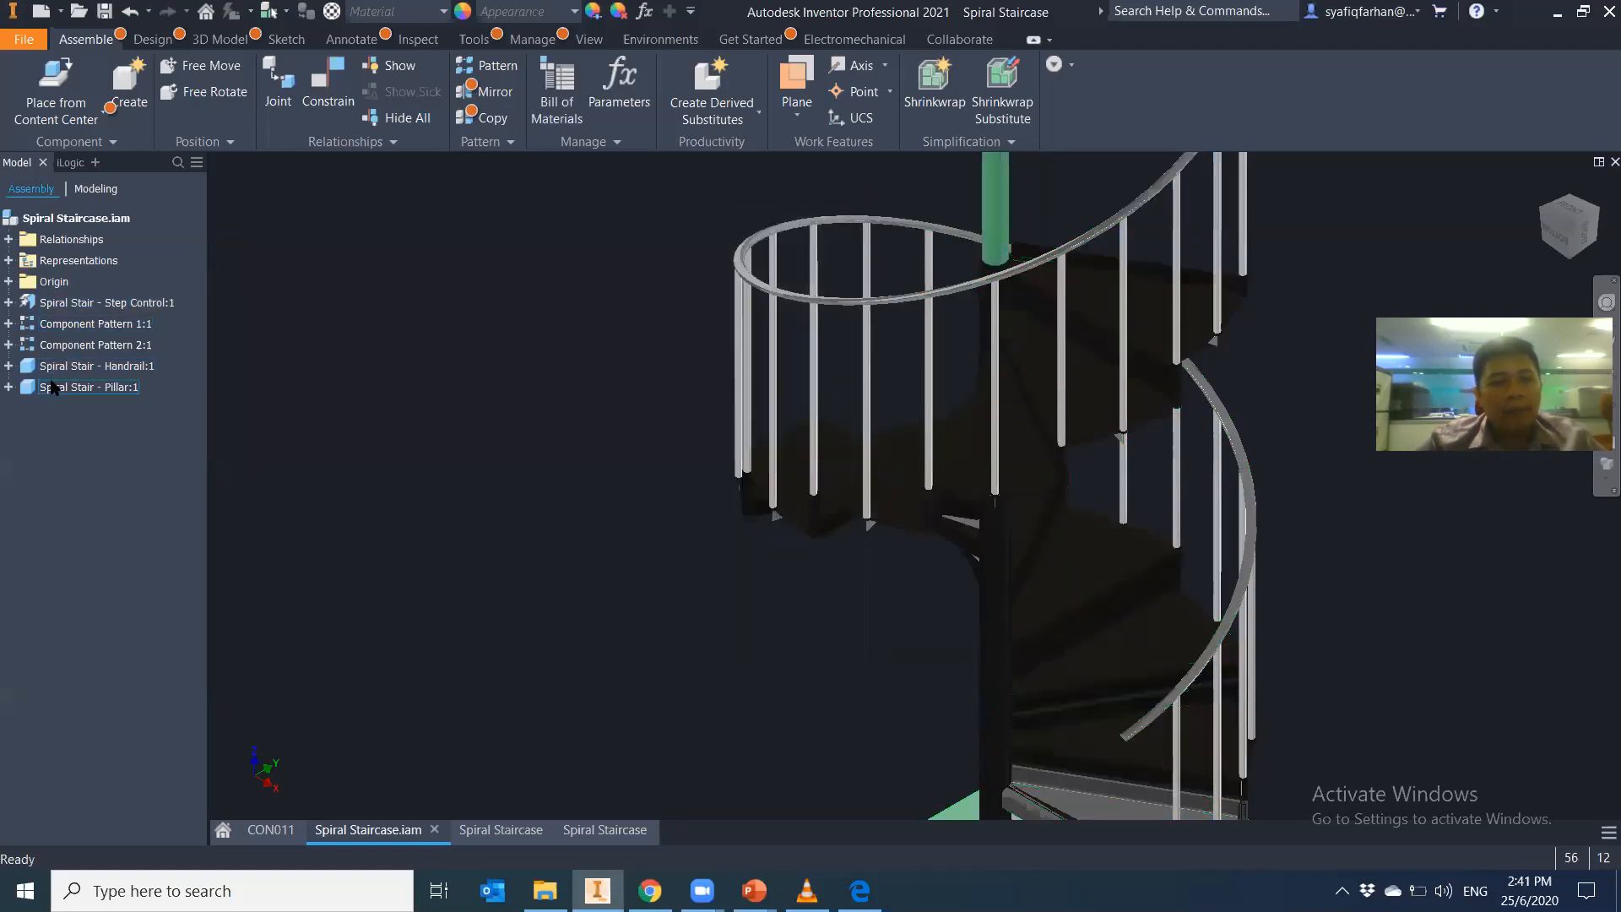
# Open the Spiral Stair - Step part from Element:1 of Component Pattern 1 in its own document
pyautogui.click(9, 323)
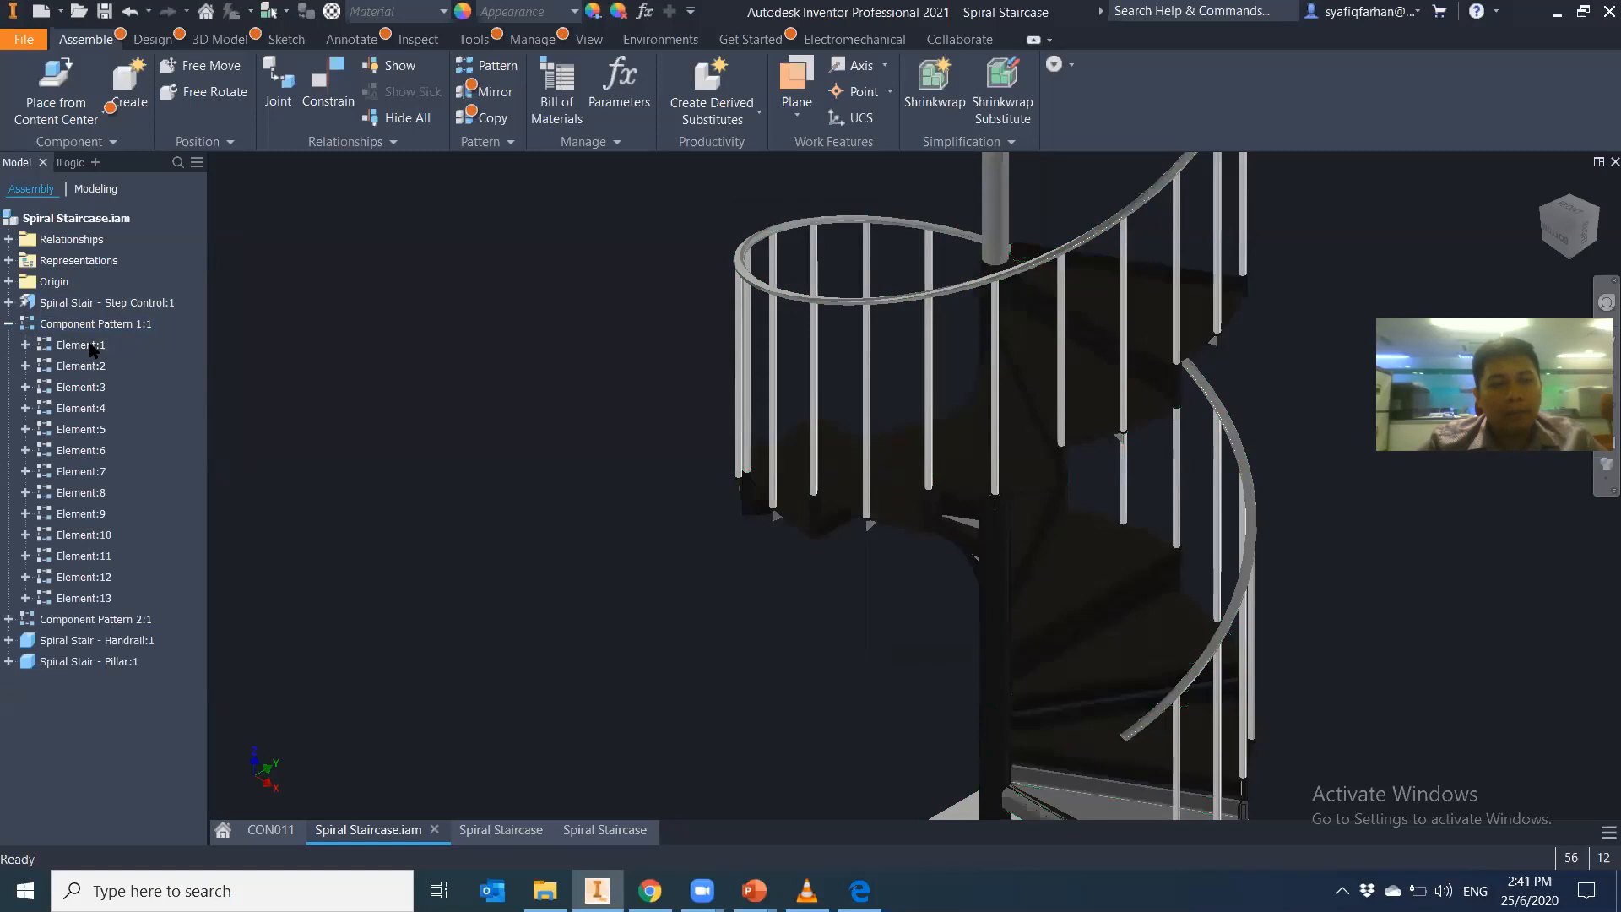
pyautogui.click(25, 344)
pyautogui.click(138, 367)
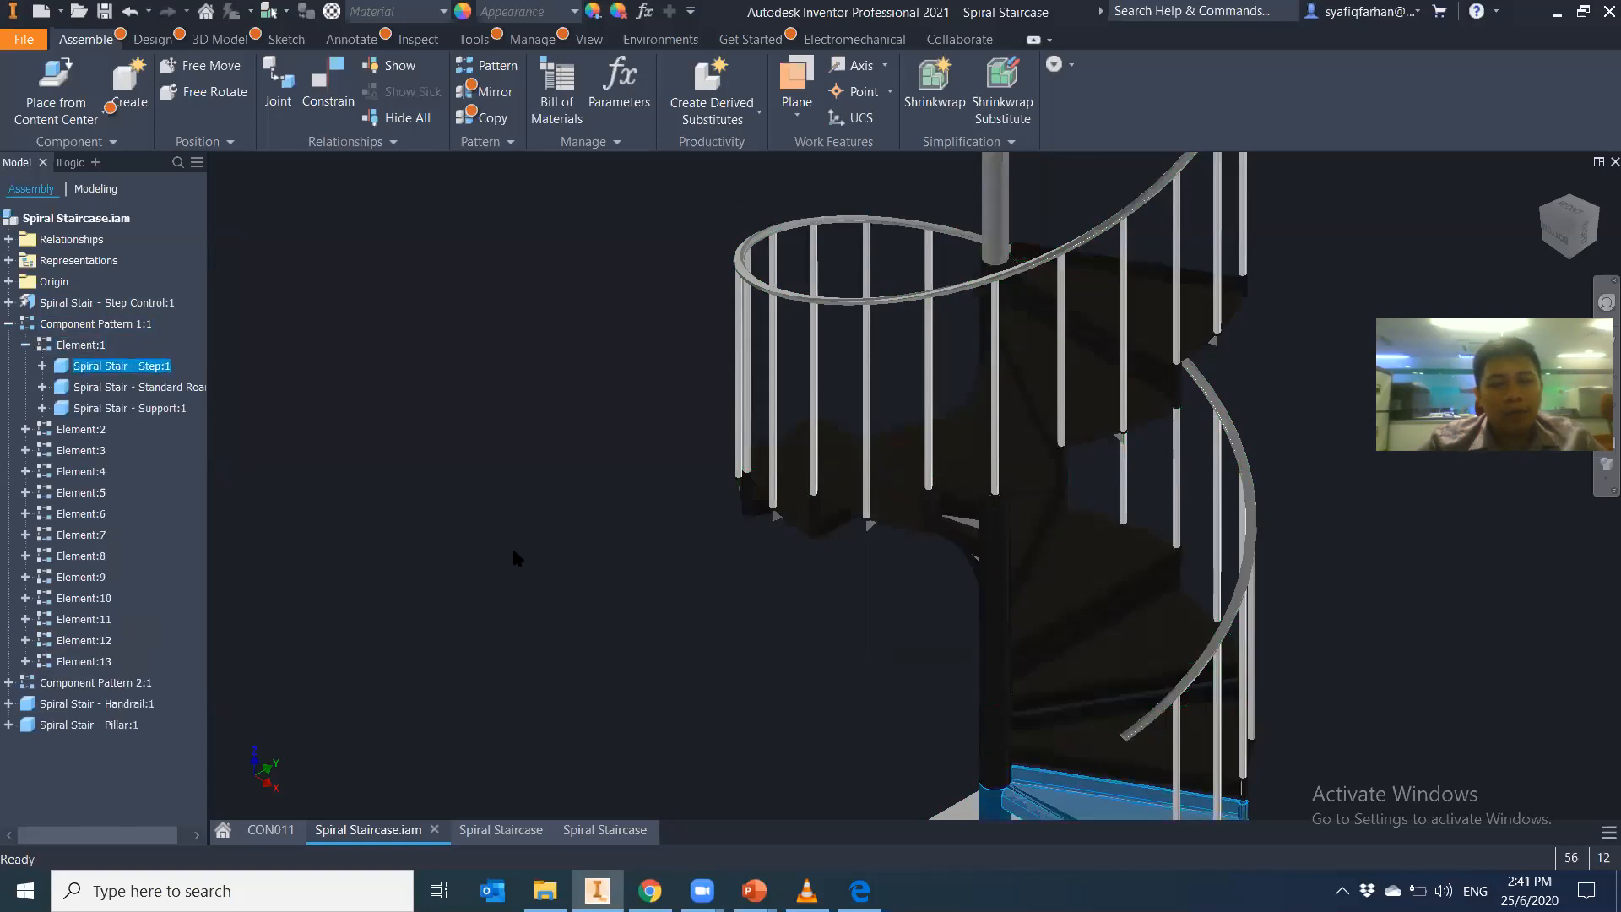
pyautogui.moveTo(456, 583); pyautogui.dragTo(453, 363, button='middle')
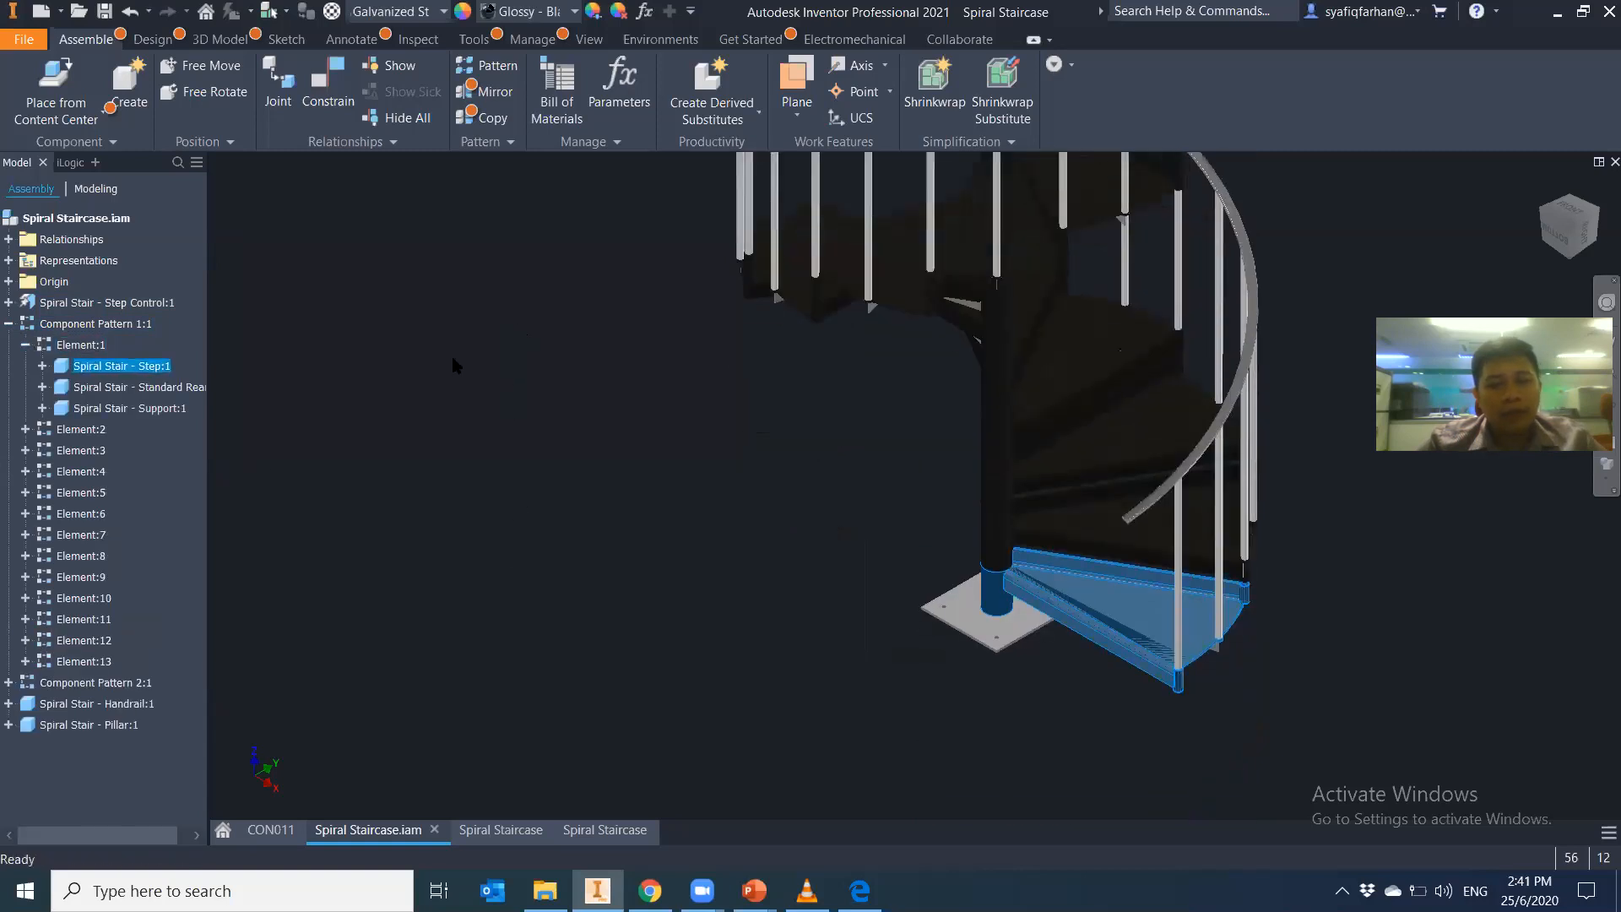
pyautogui.rightClick(150, 372)
pyautogui.press('Escape')
pyautogui.click(193, 385)
pyautogui.click(166, 369)
pyautogui.rightClick(162, 368)
pyautogui.press('Escape')
pyautogui.rightClick(133, 376)
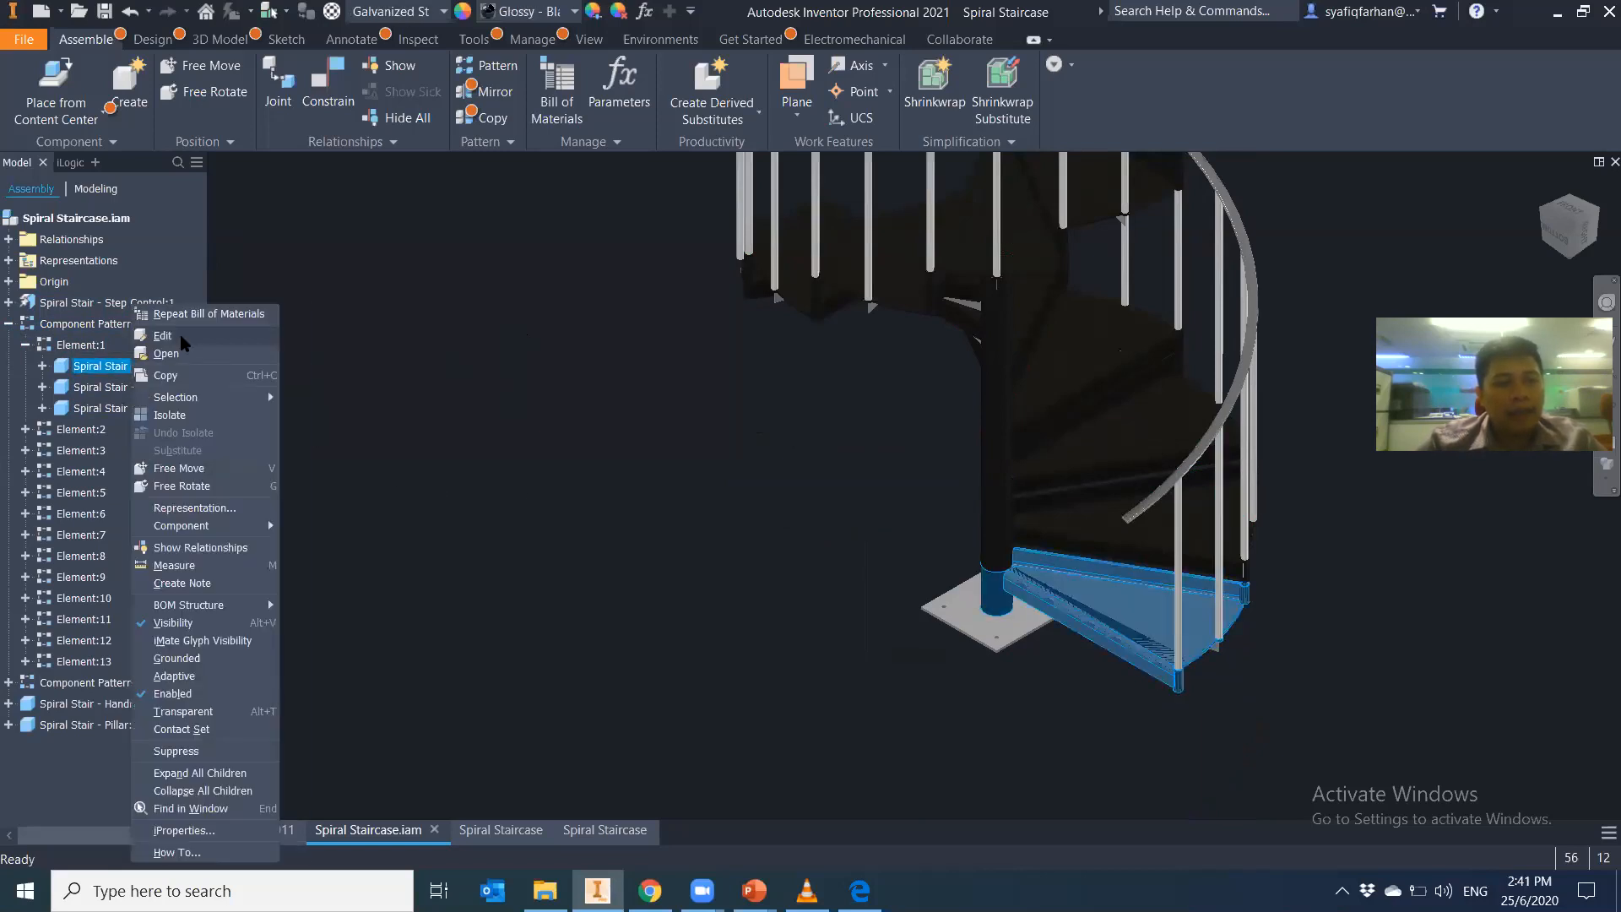
pyautogui.press('Escape')
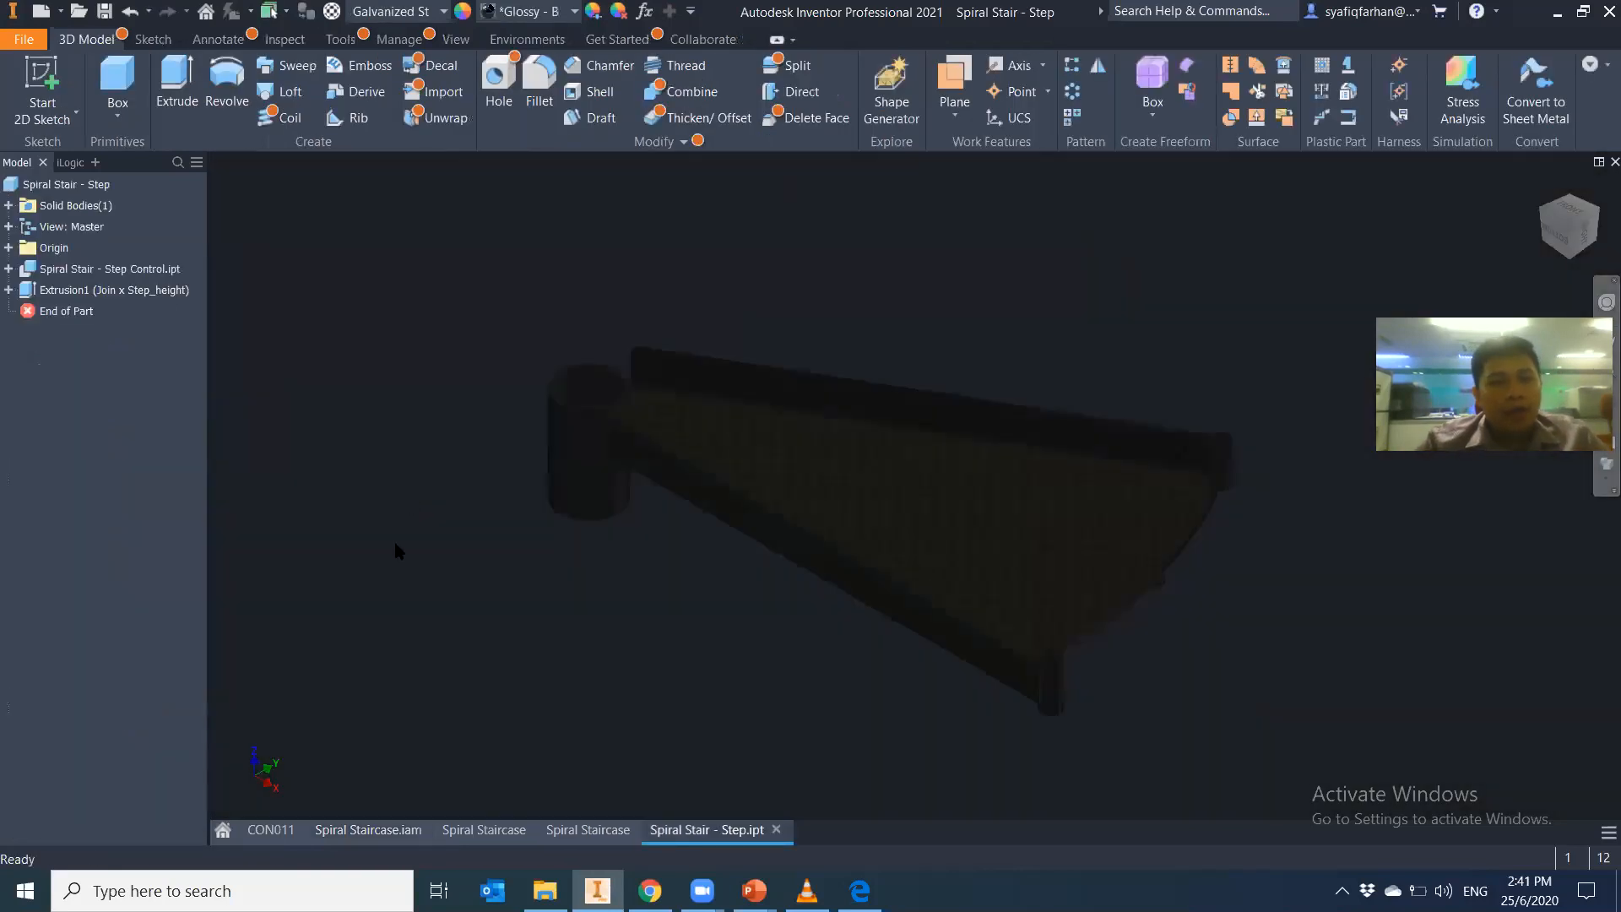
# Show the physical properties in the iProperties of the Spiral Stair - Step part
pyautogui.scroll(-5, 858, 625)
pyautogui.scroll(4, 858, 625)
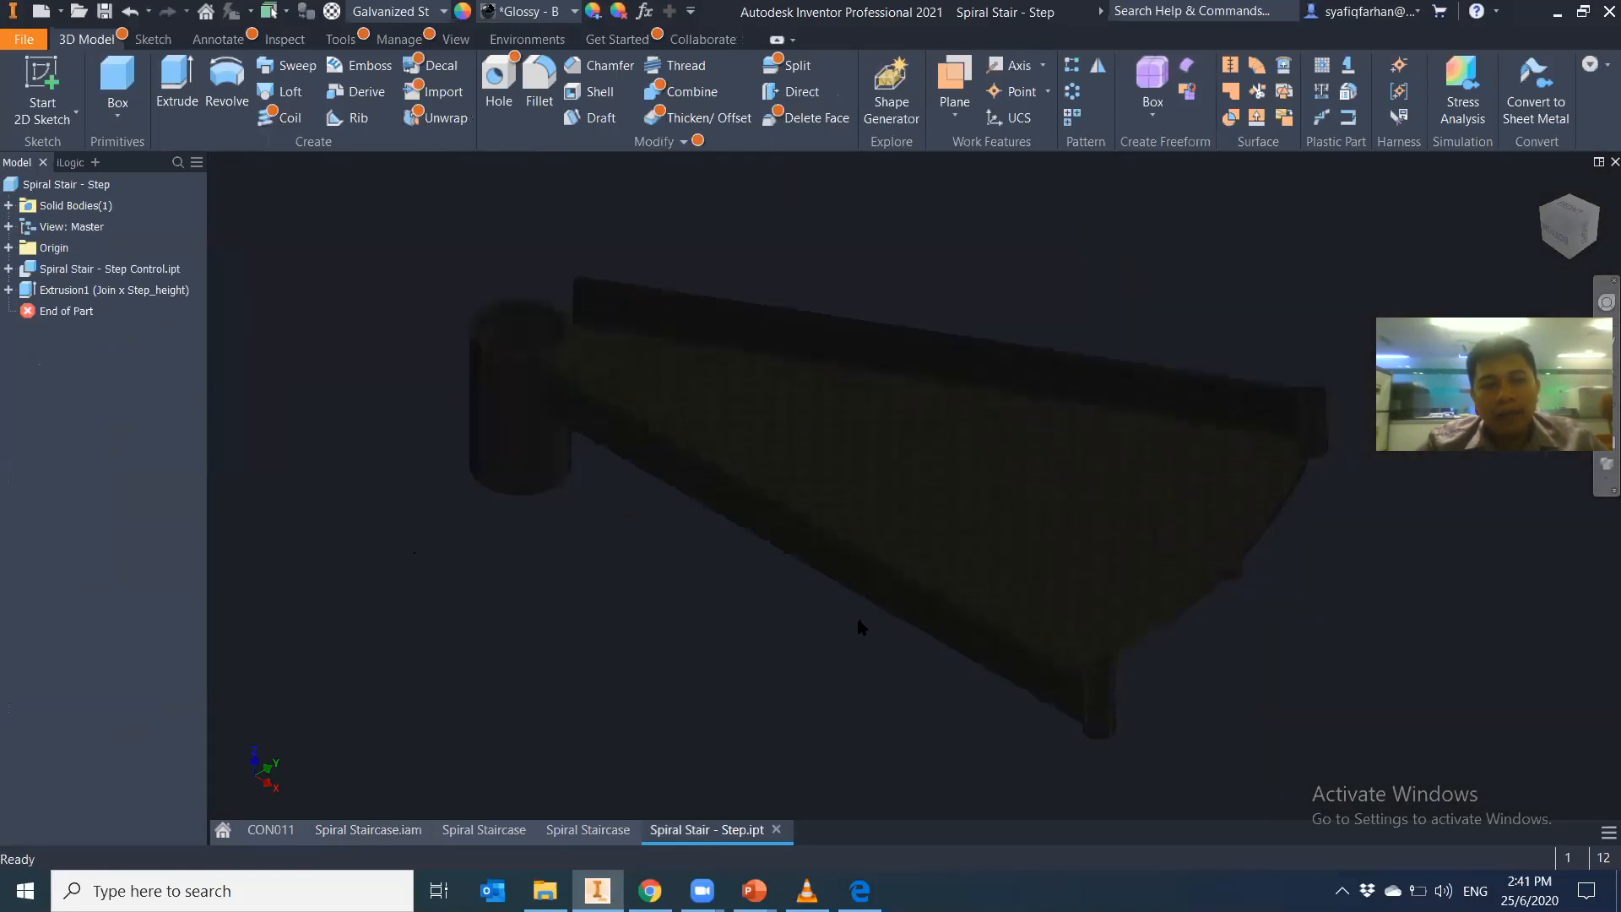
pyautogui.moveTo(757, 515); pyautogui.dragTo(786, 514, button='middle')
pyautogui.moveTo(461, 491); pyautogui.dragTo(471, 495, button='middle')
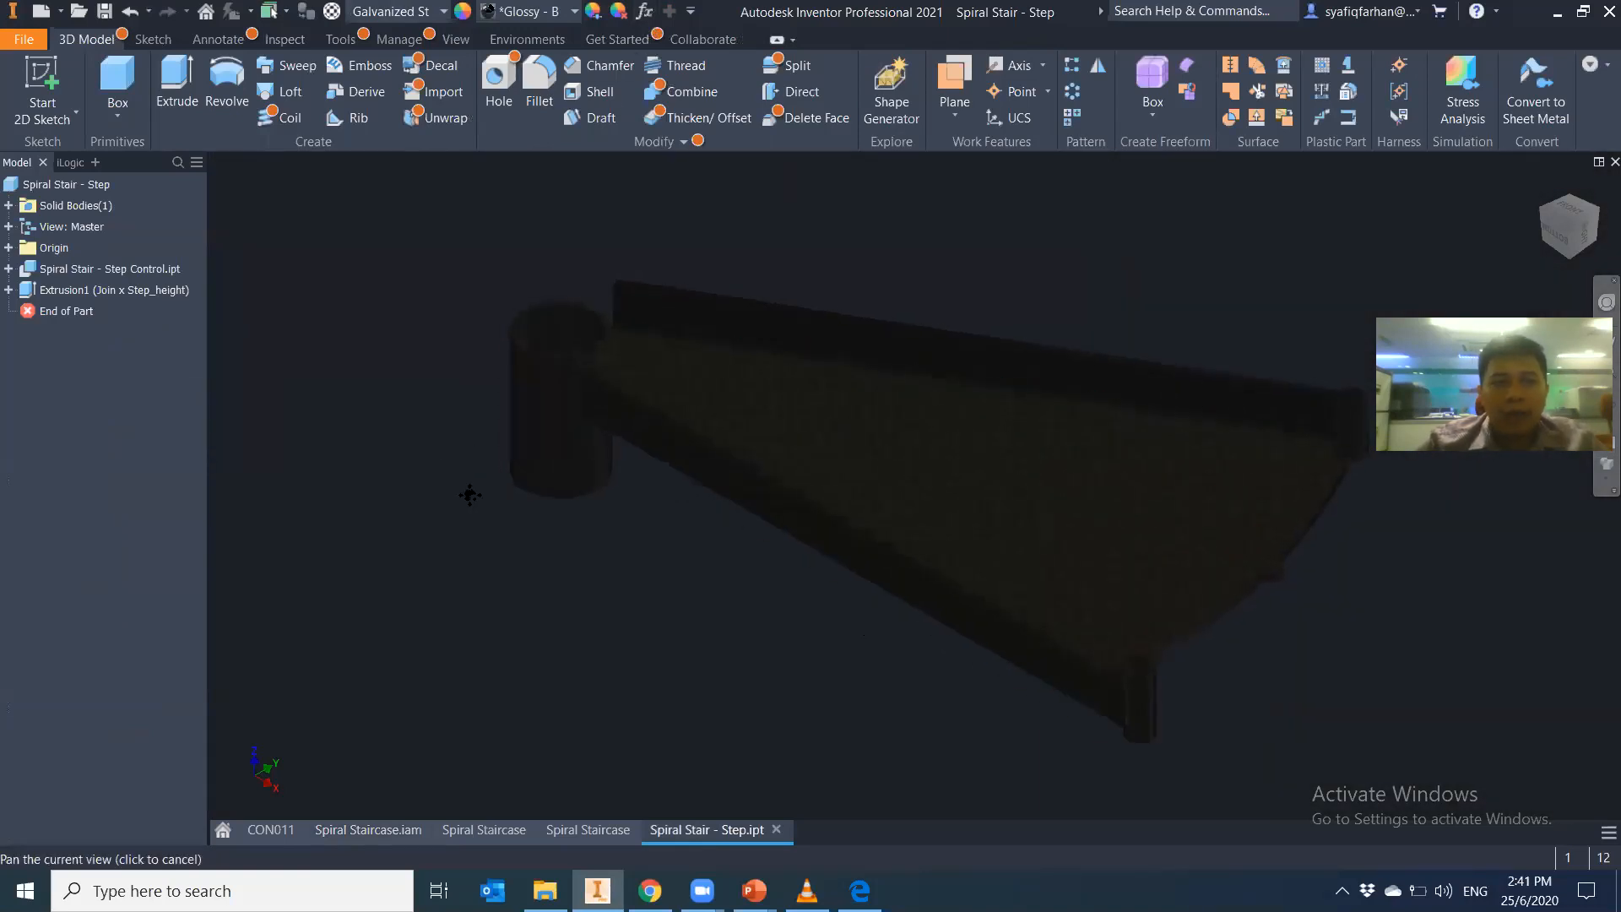
pyautogui.click(25, 40)
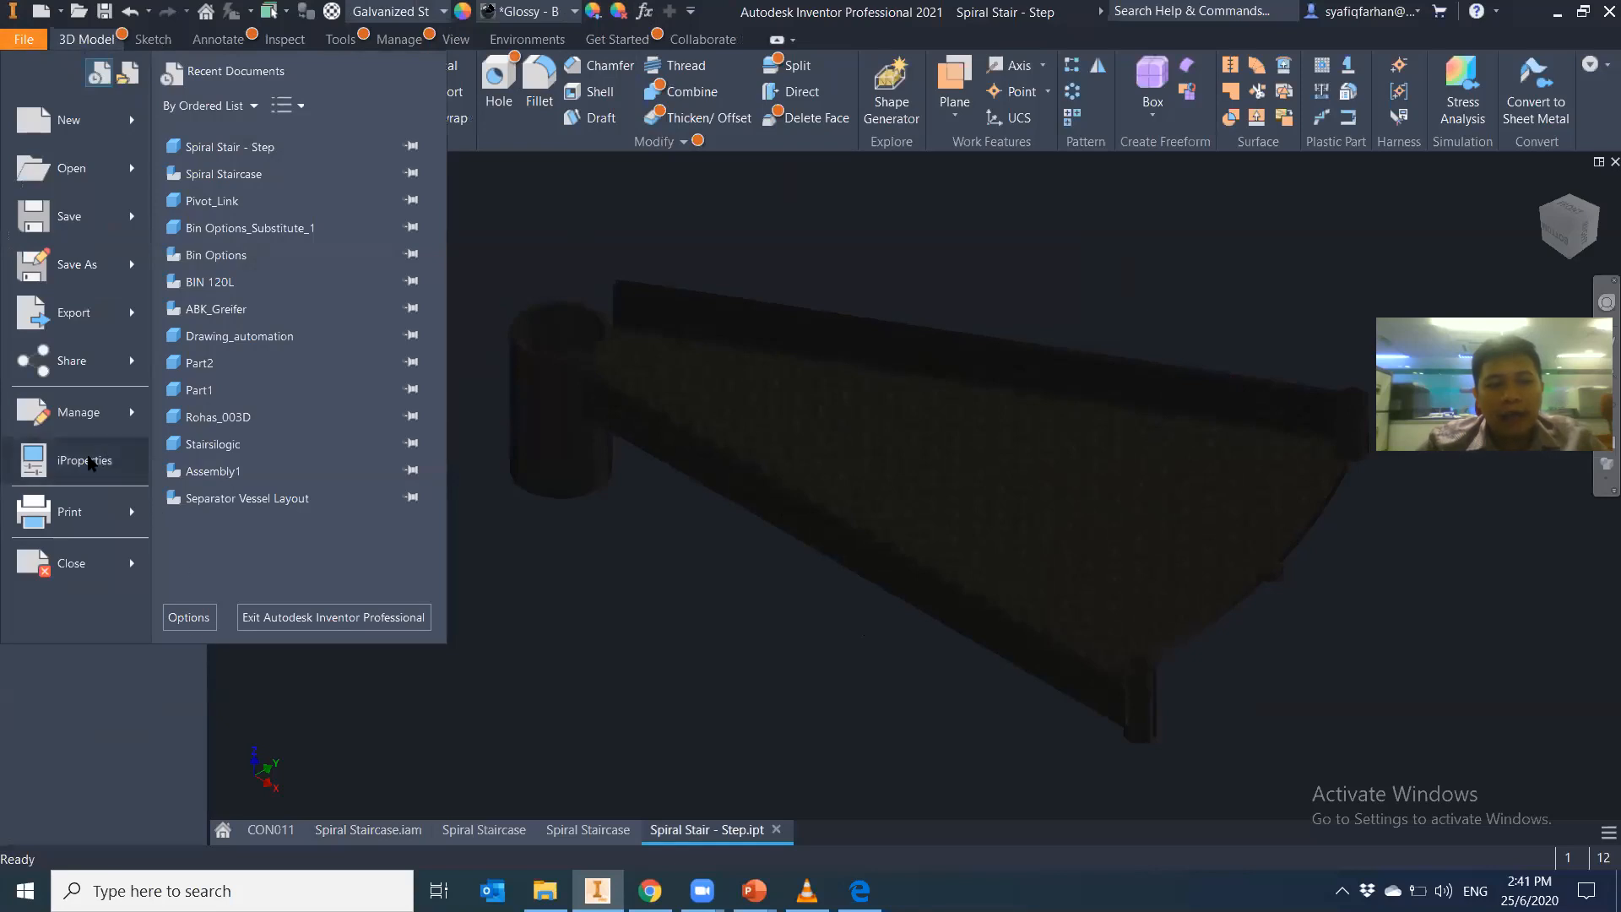
pyautogui.click(89, 460)
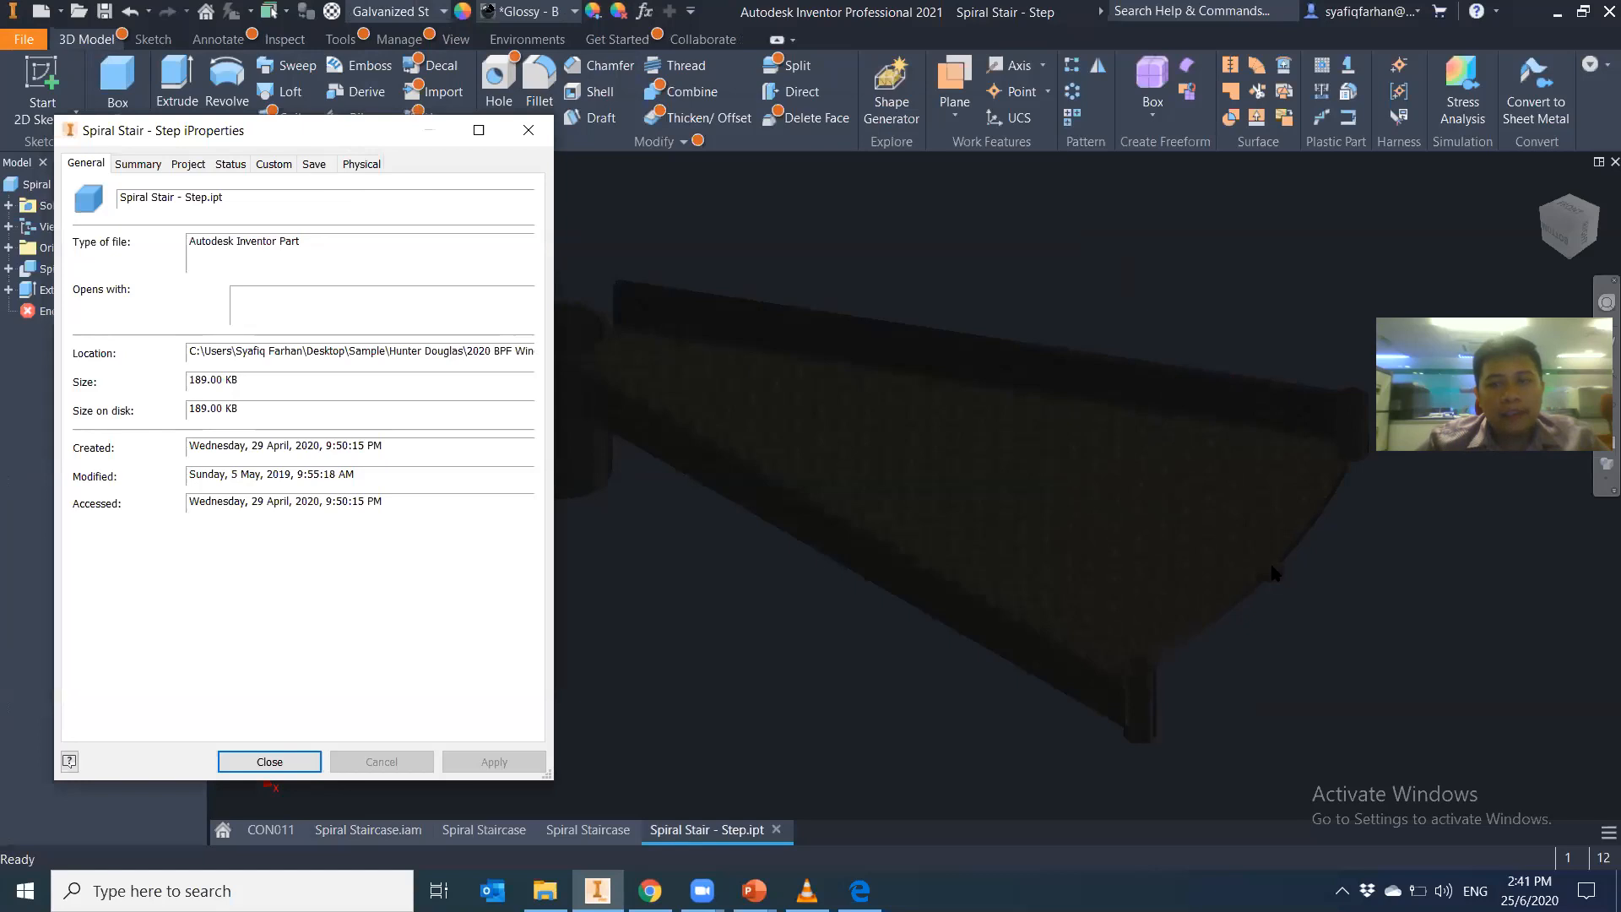
pyautogui.click(362, 164)
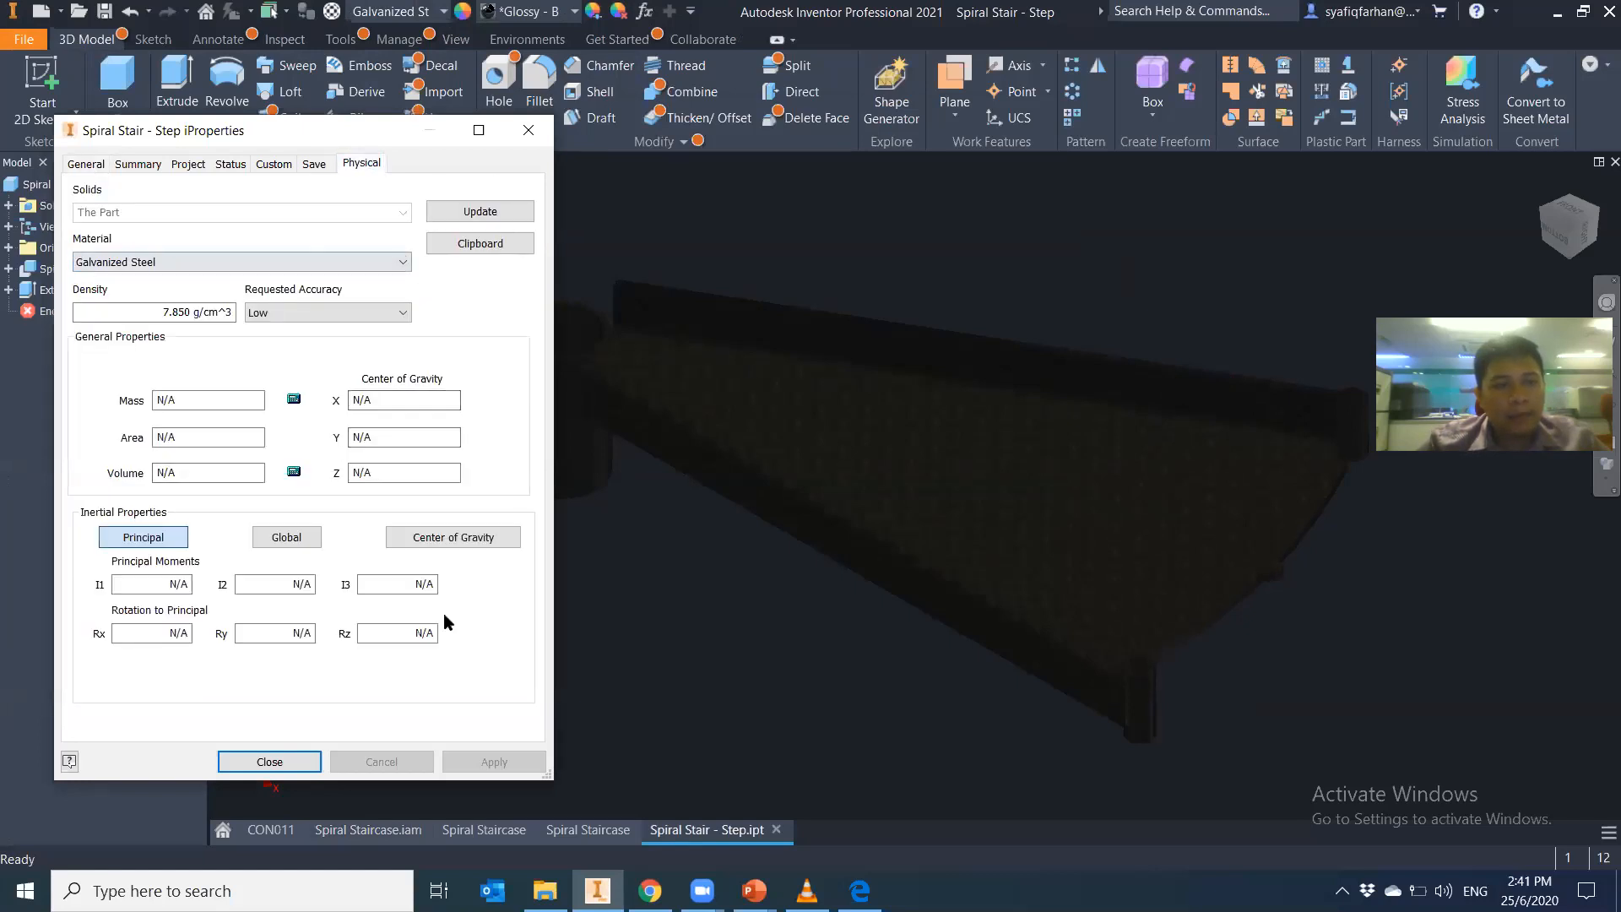
# Update the physical properties of the Spiral Stair - Step part, and close its iProperties and document
pyautogui.doubleClick(194, 401)
pyautogui.doubleClick(179, 312)
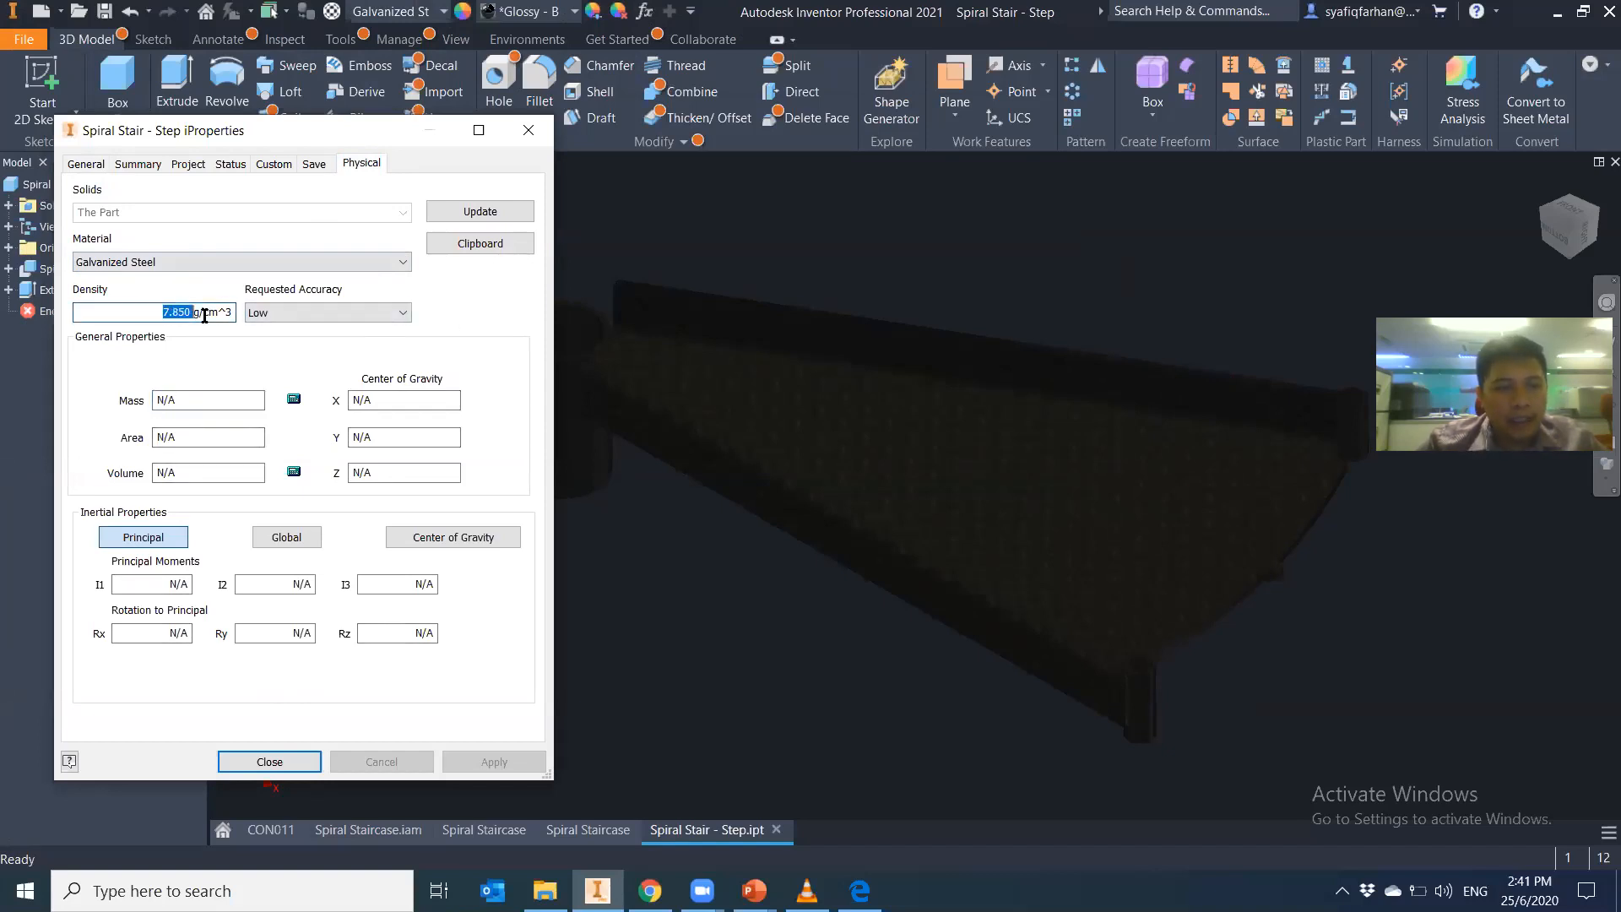
pyautogui.click(473, 213)
pyautogui.moveTo(157, 400); pyautogui.dragTo(276, 399)
pyautogui.click(275, 760)
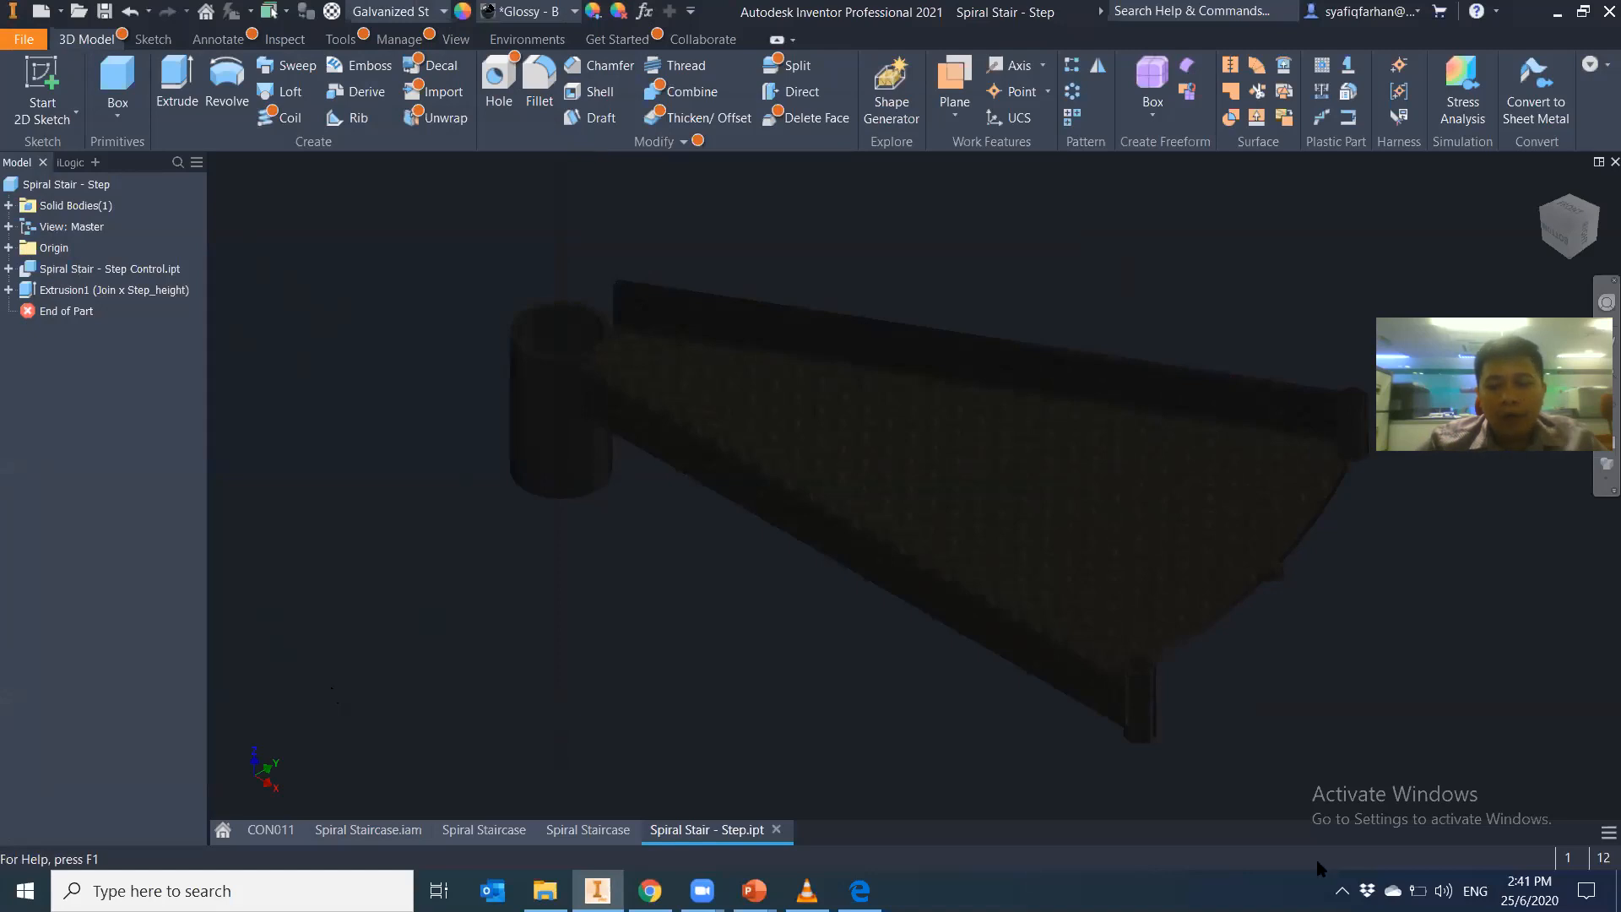
pyautogui.click(776, 829)
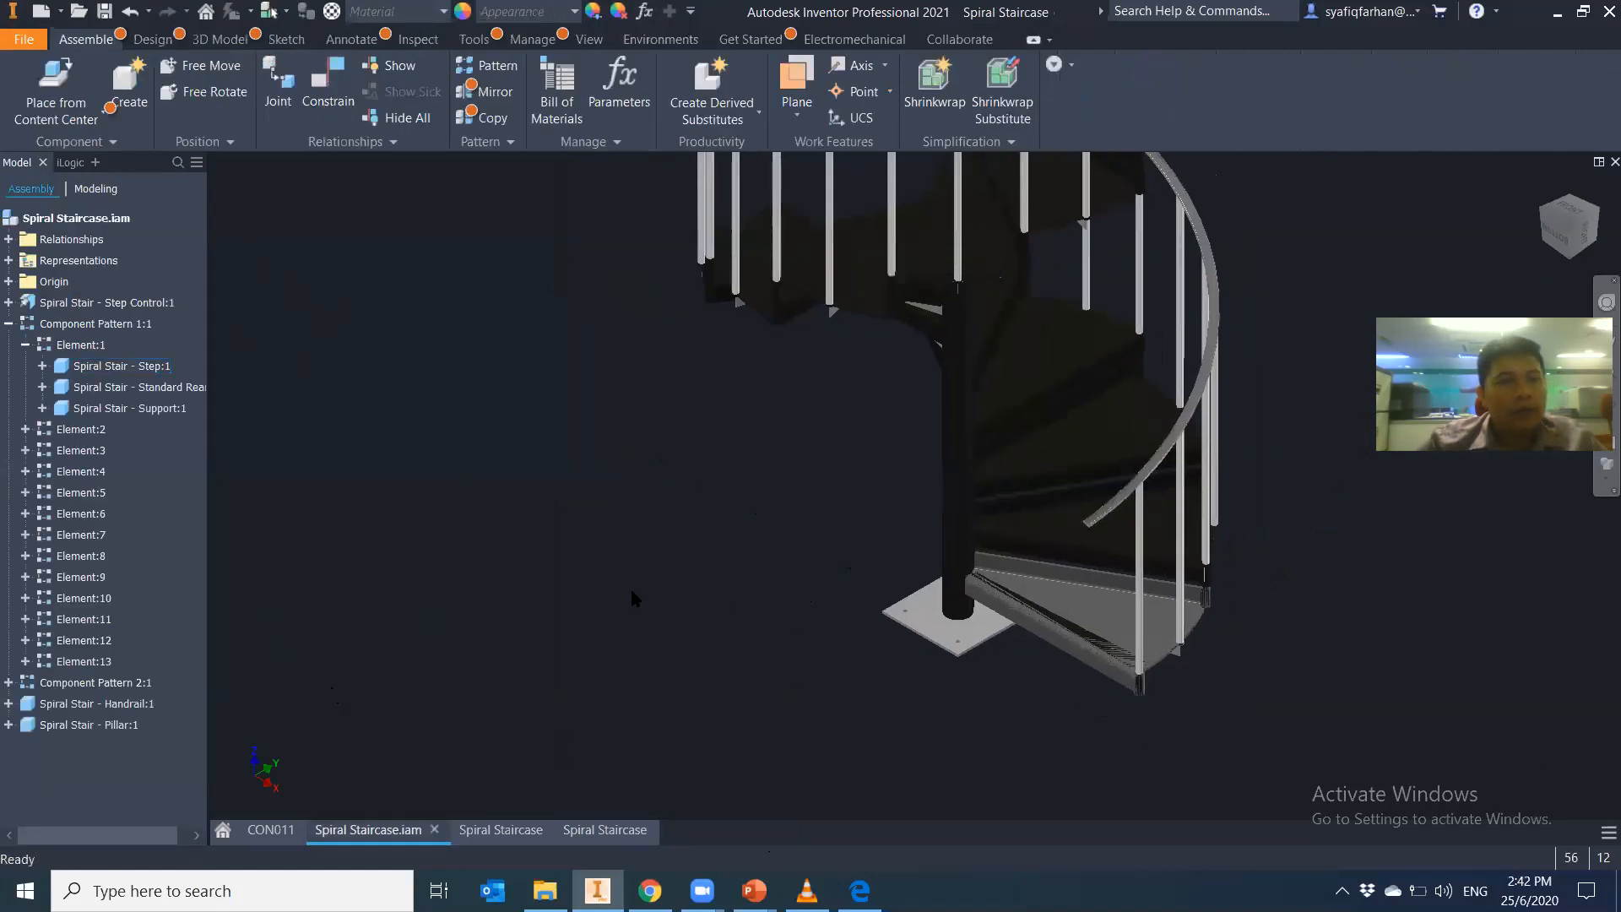
# Reopen the bill of materials and check the Mass entries of the Step, Standard Front and Handrail rows
pyautogui.click(557, 84)
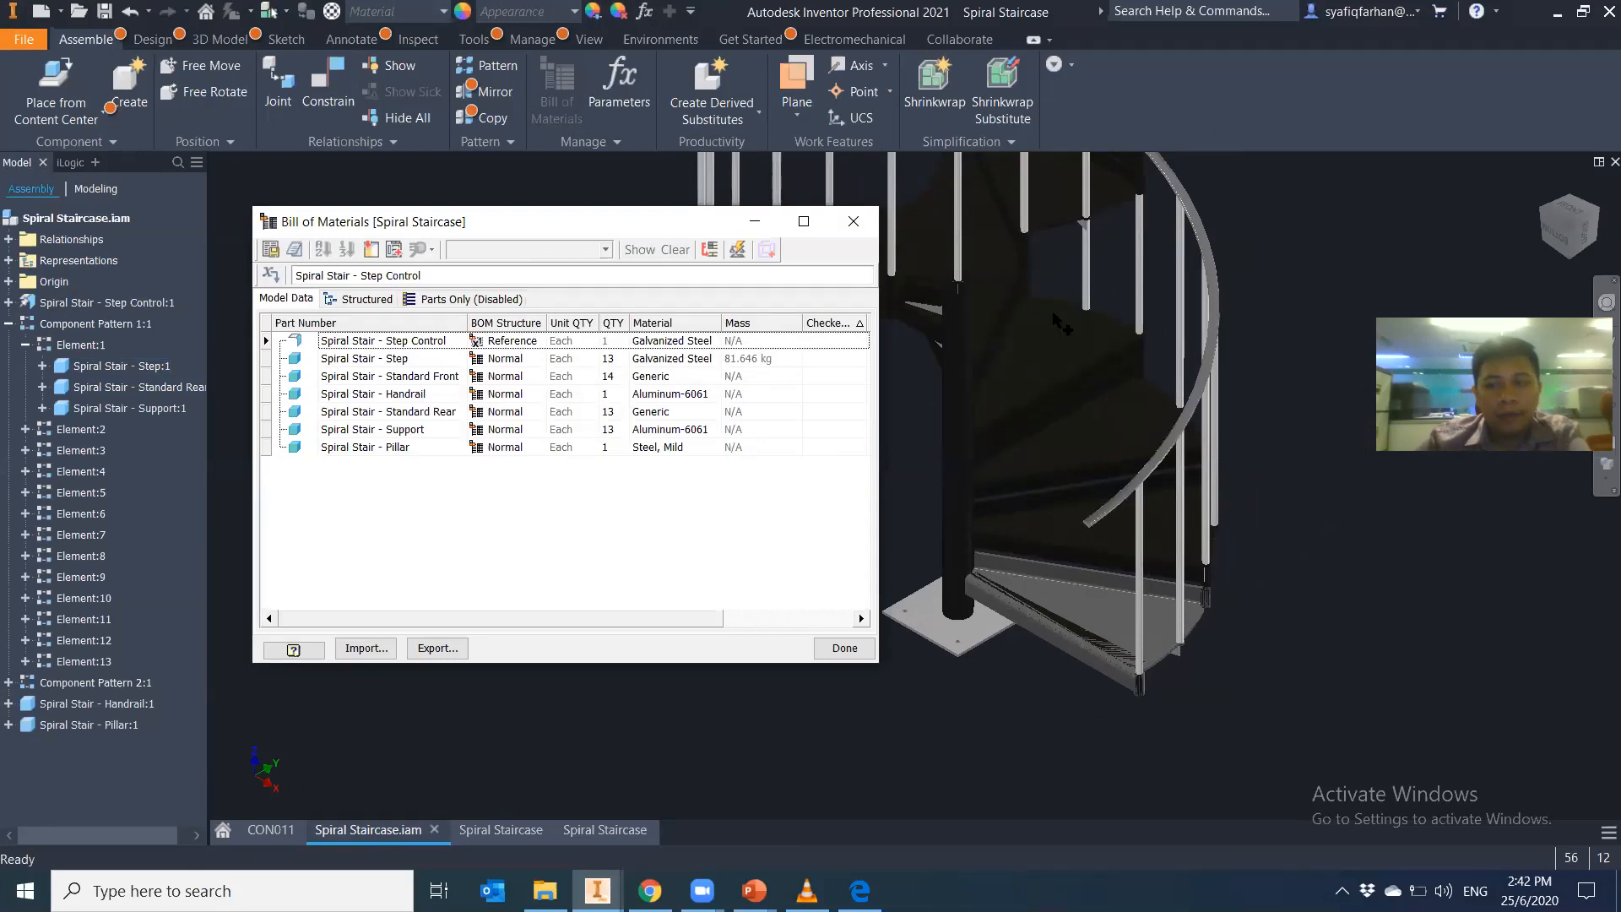
pyautogui.hotkey('alt', 'Tab')
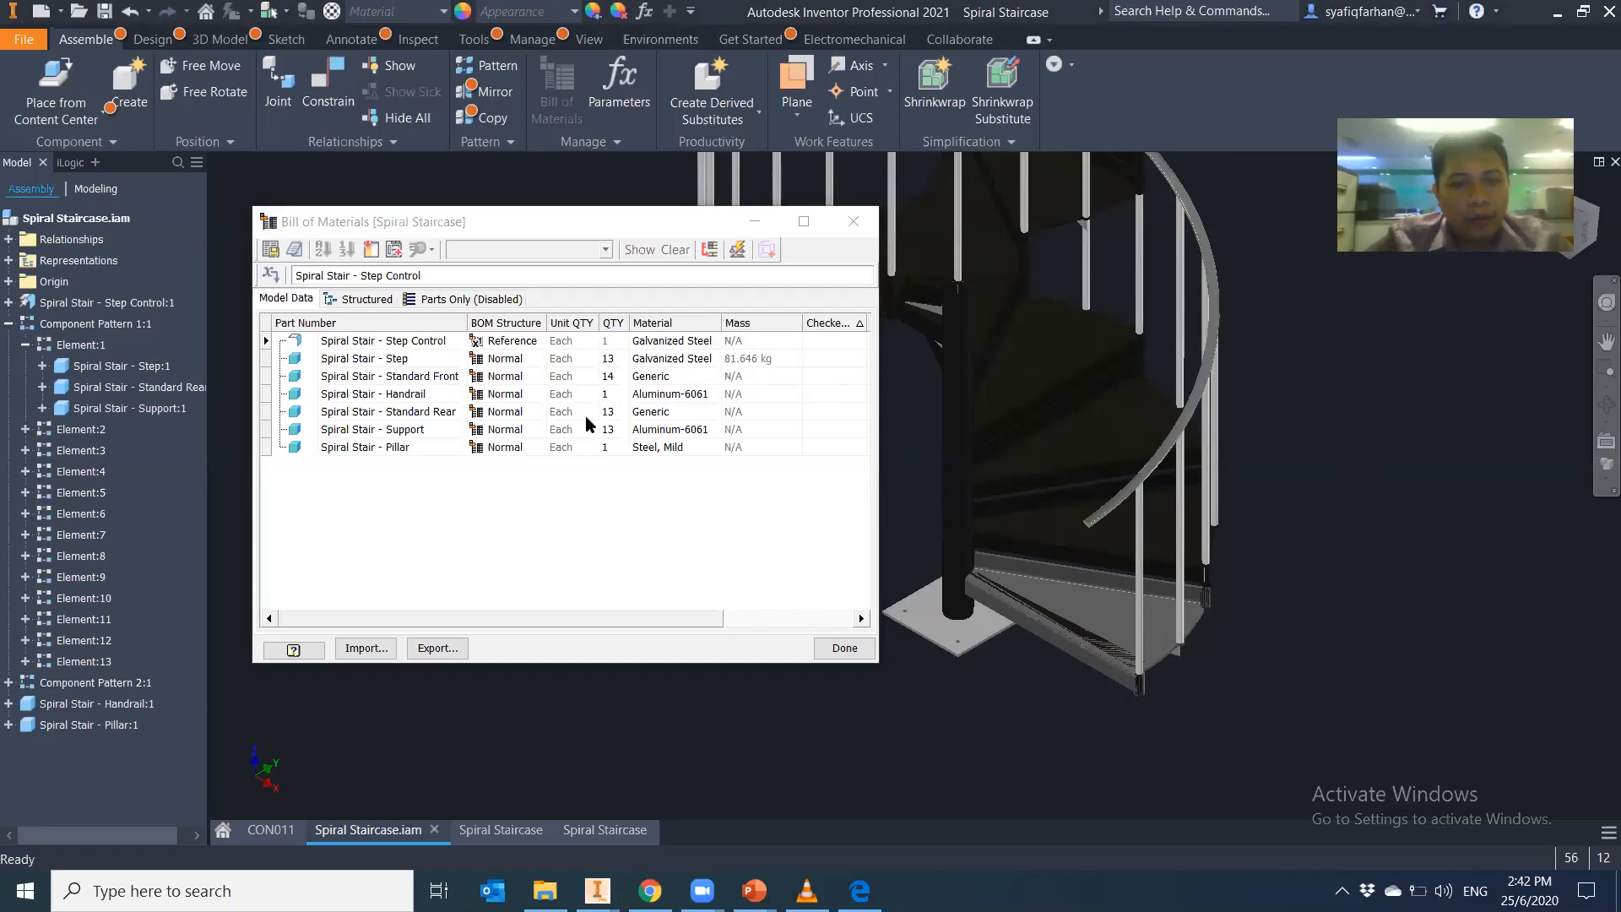
pyautogui.click(742, 377)
pyautogui.click(748, 357)
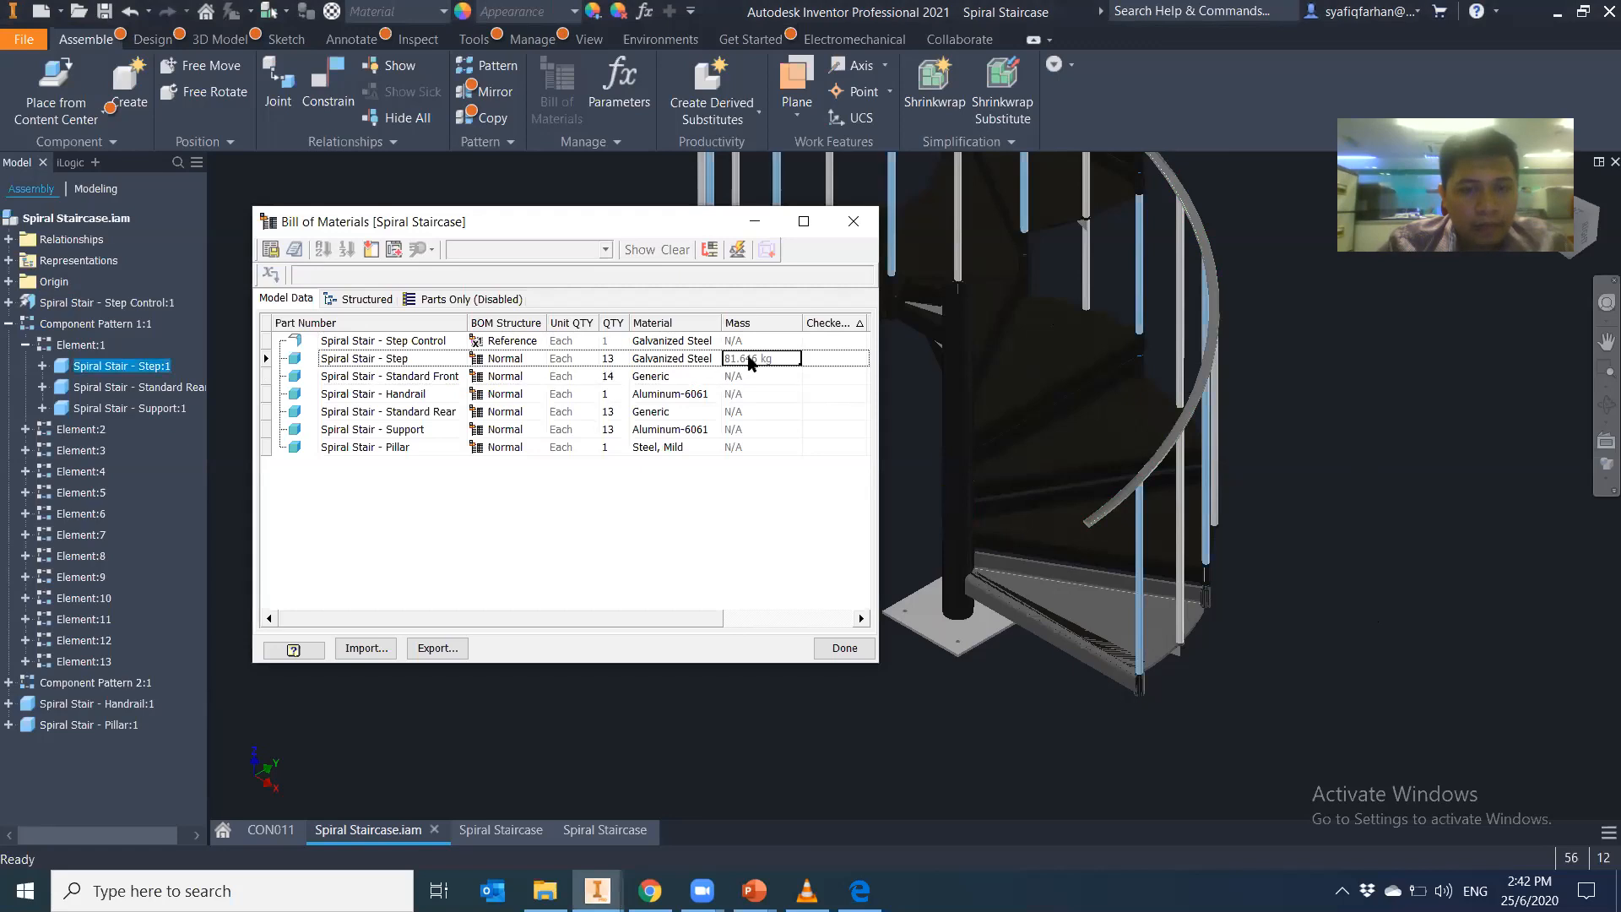
pyautogui.click(414, 395)
pyautogui.click(824, 394)
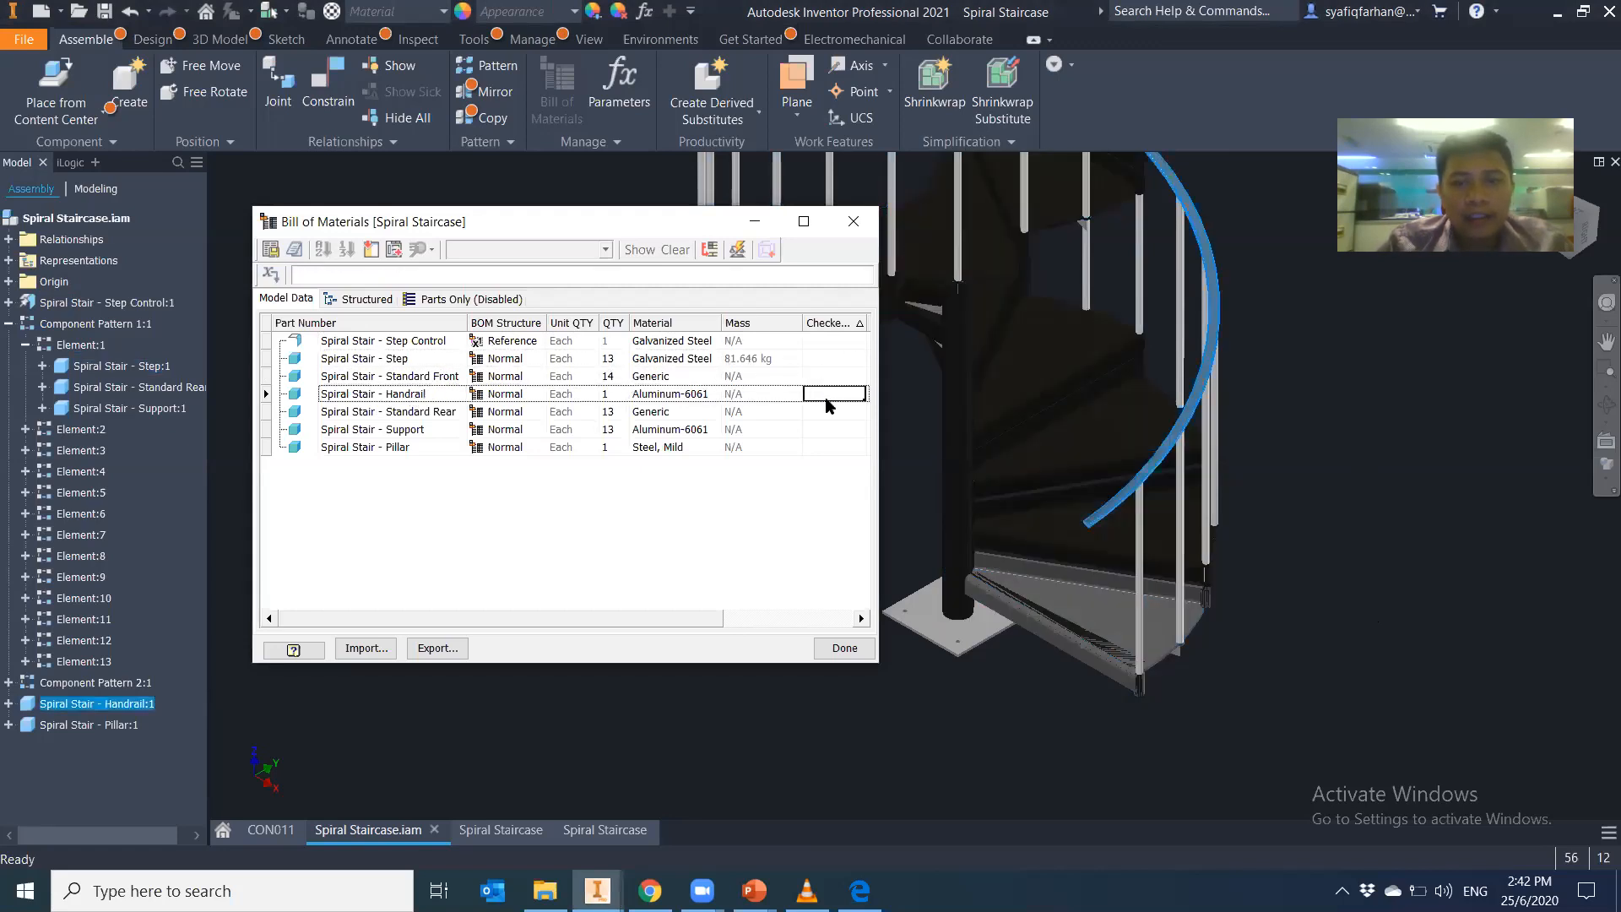
# Close the bill of materials and open the Spiral Stair - Handrail part in its own document
pyautogui.rightClick(127, 706)
pyautogui.click(113, 766)
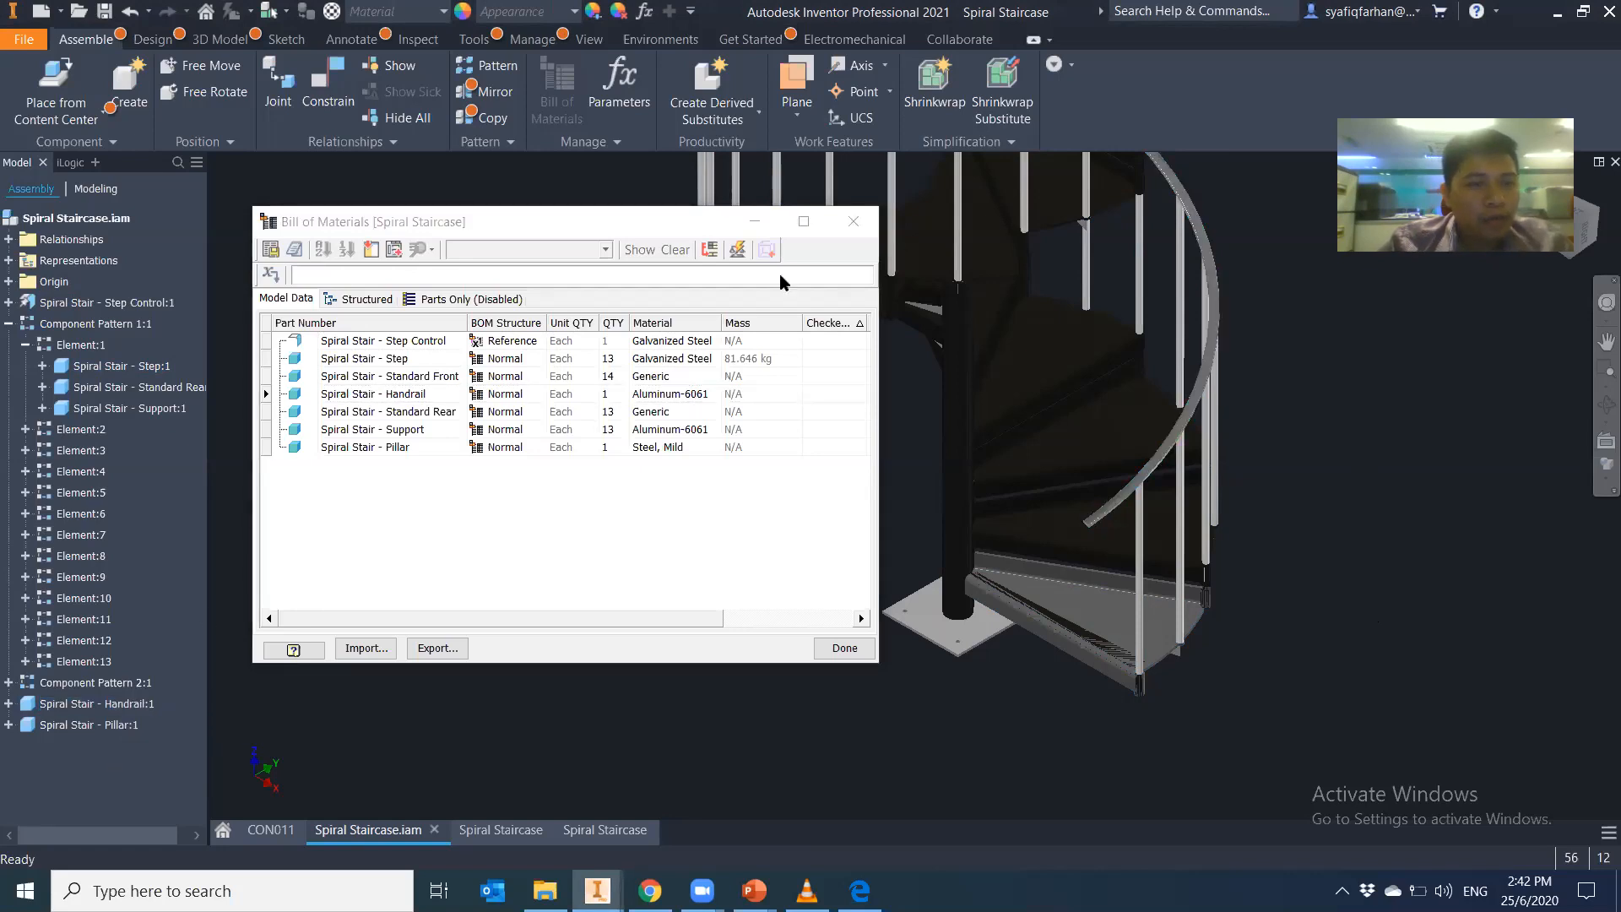
pyautogui.click(851, 222)
pyautogui.rightClick(135, 705)
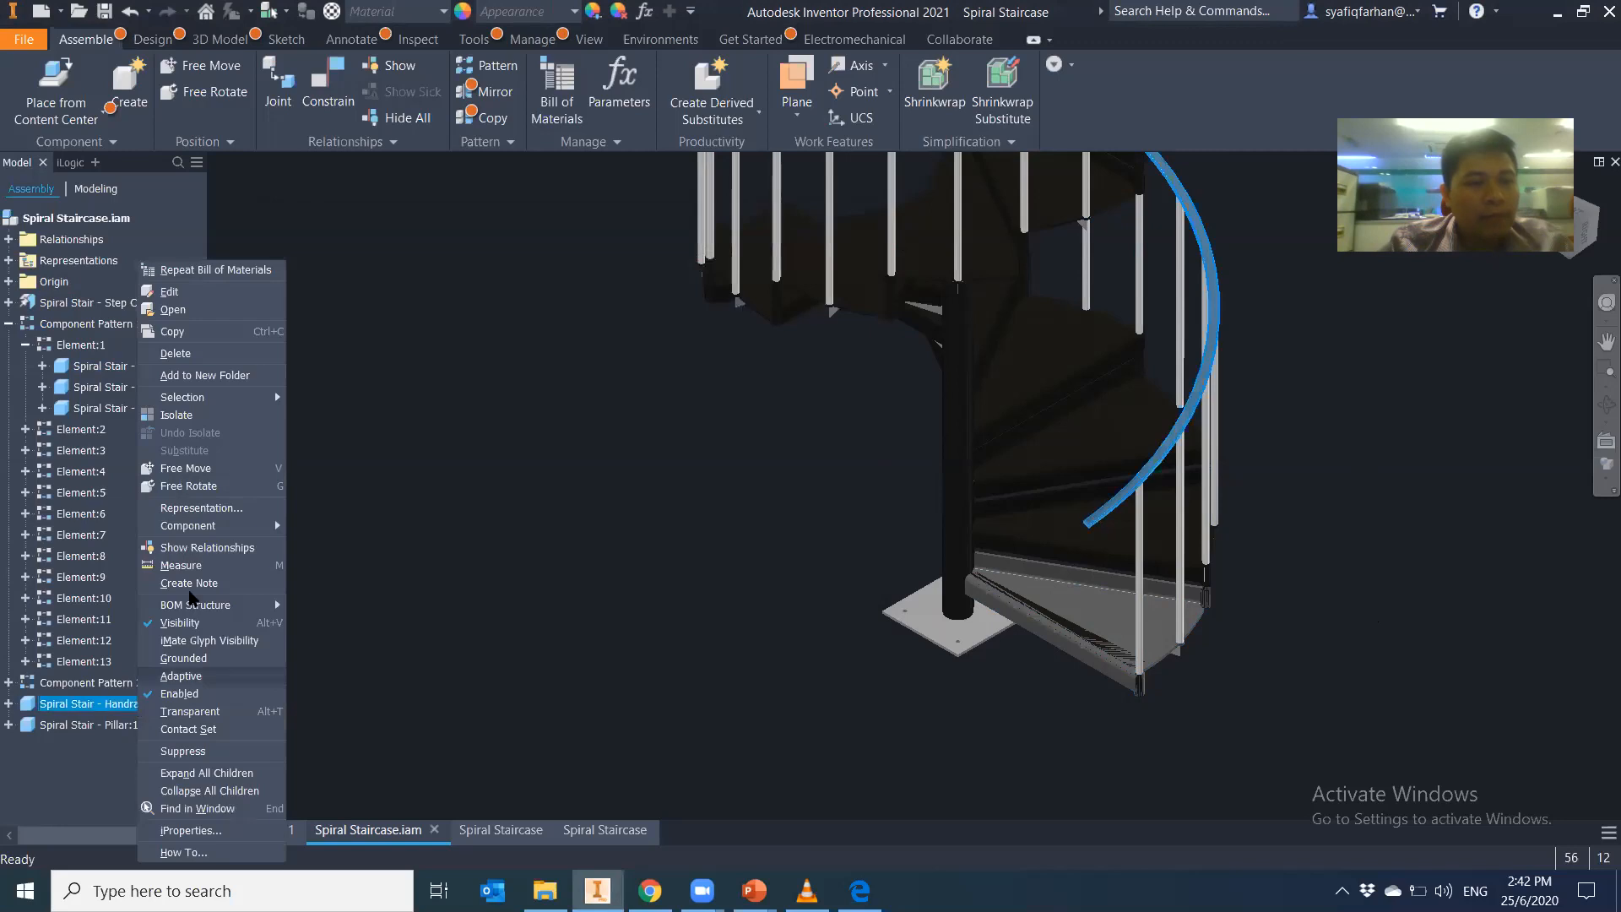
pyautogui.click(222, 310)
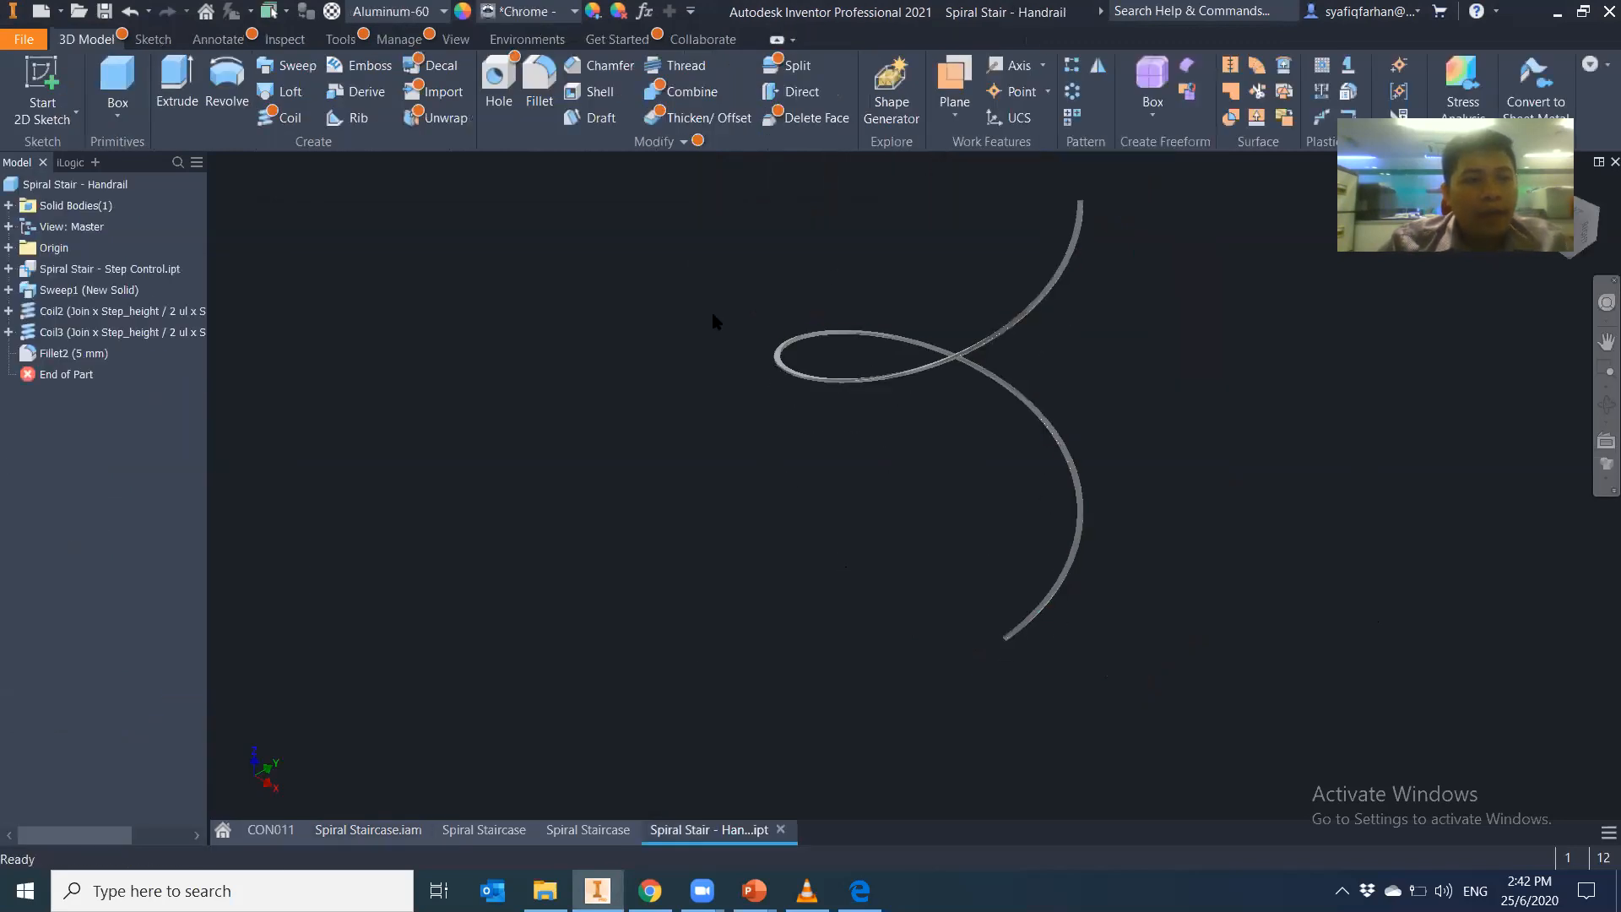
# Open the iProperties of the Handrail part and review its Status, Summary, General and Project information
pyautogui.click(24, 38)
pyautogui.click(125, 461)
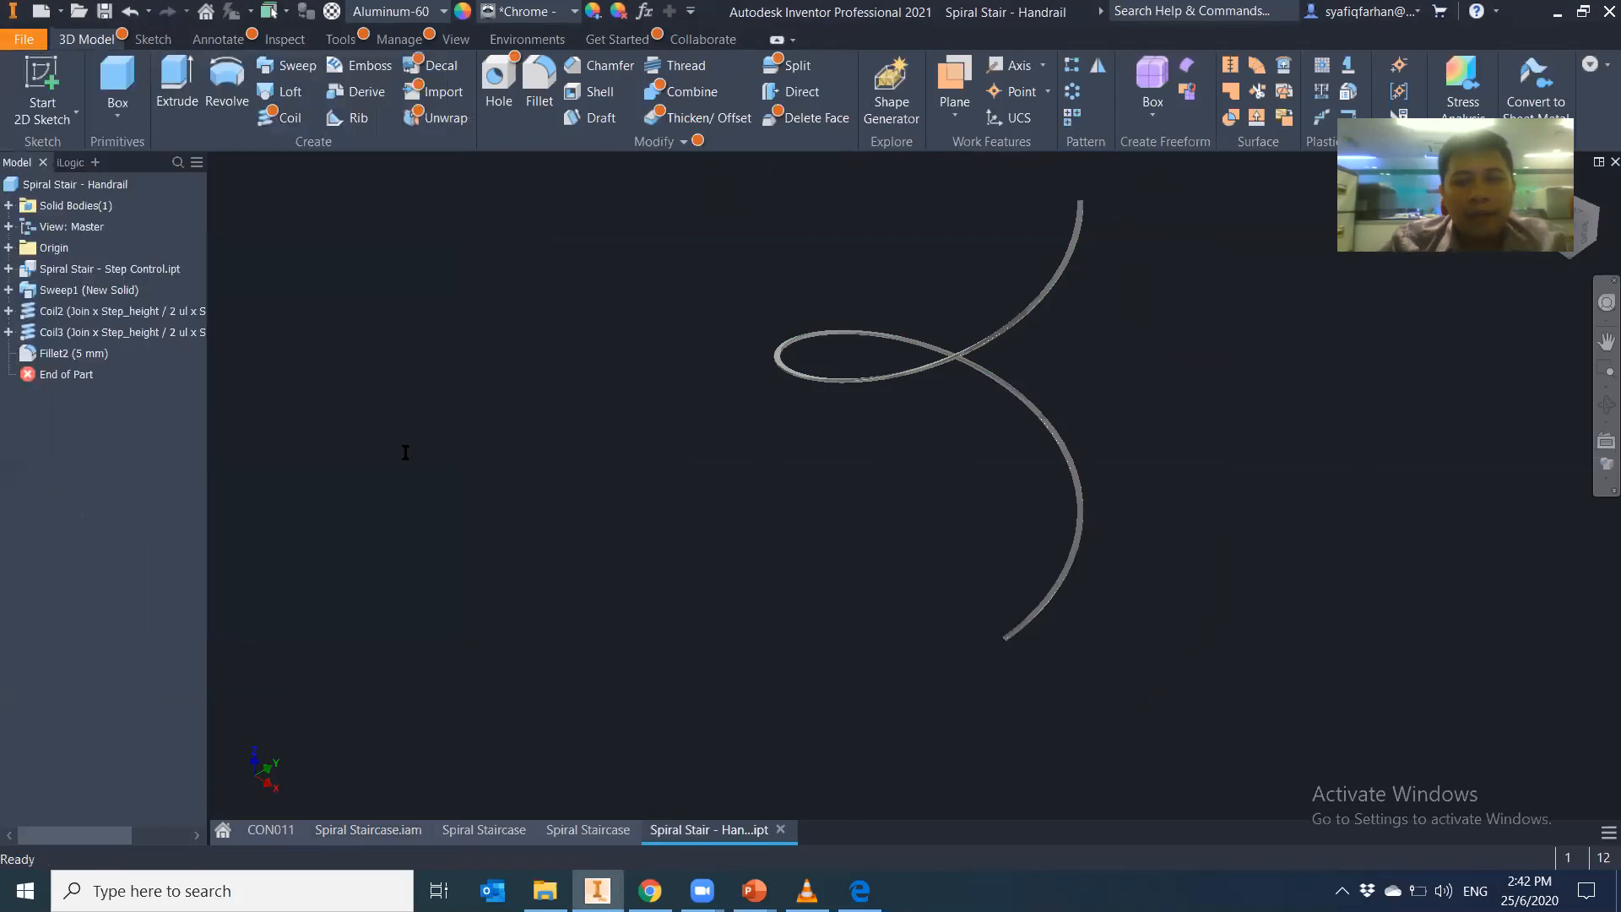
pyautogui.click(267, 174)
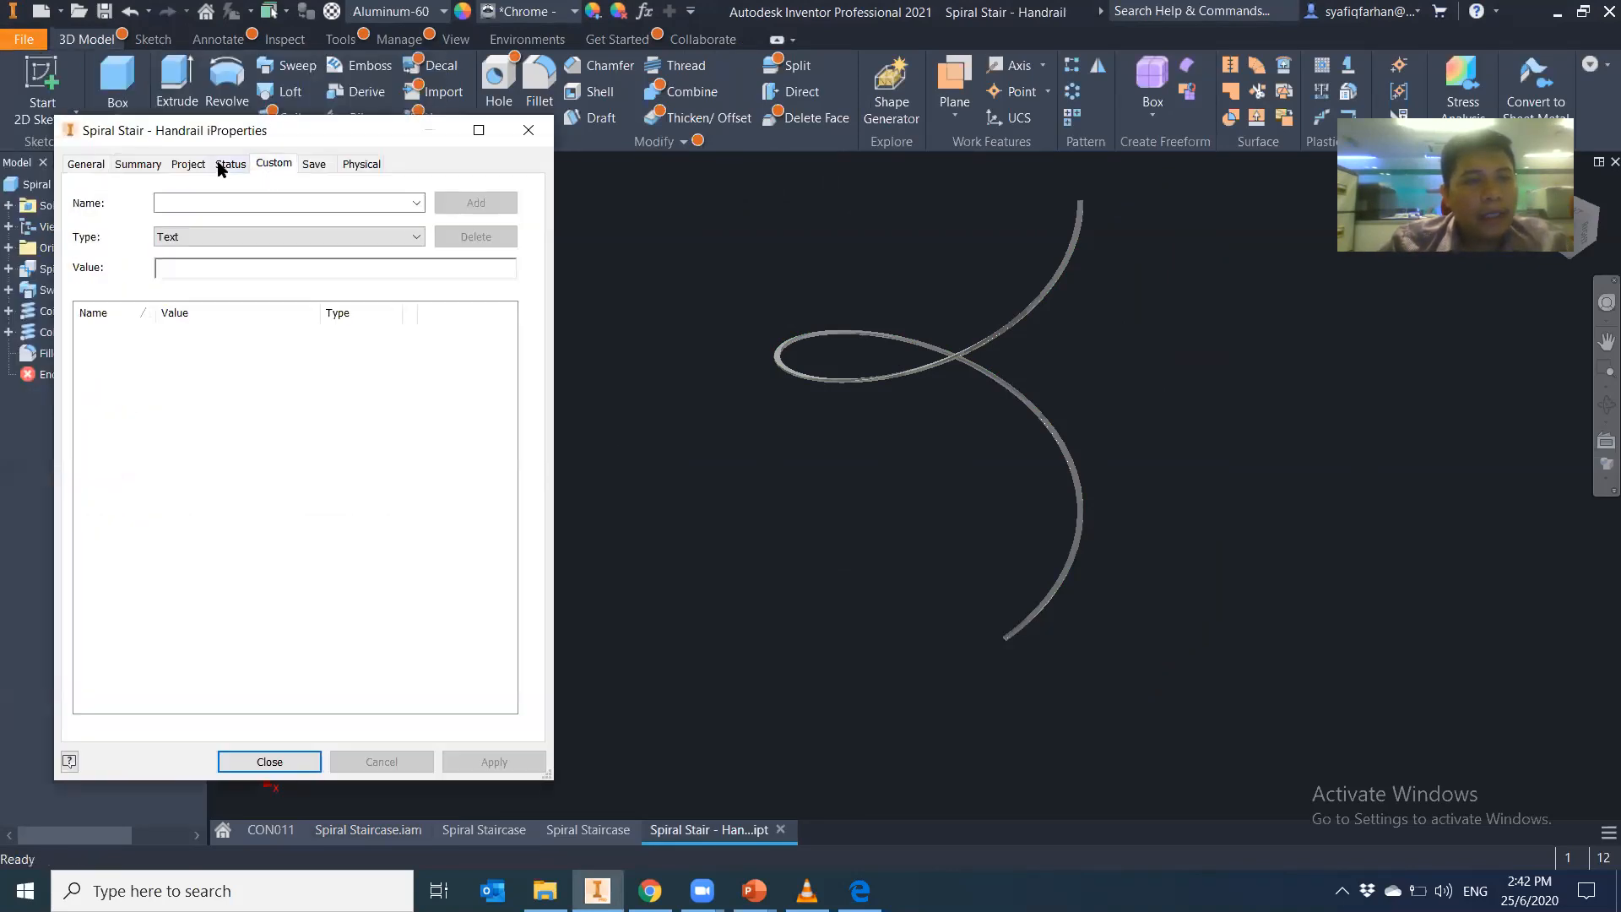
pyautogui.click(221, 166)
pyautogui.click(199, 163)
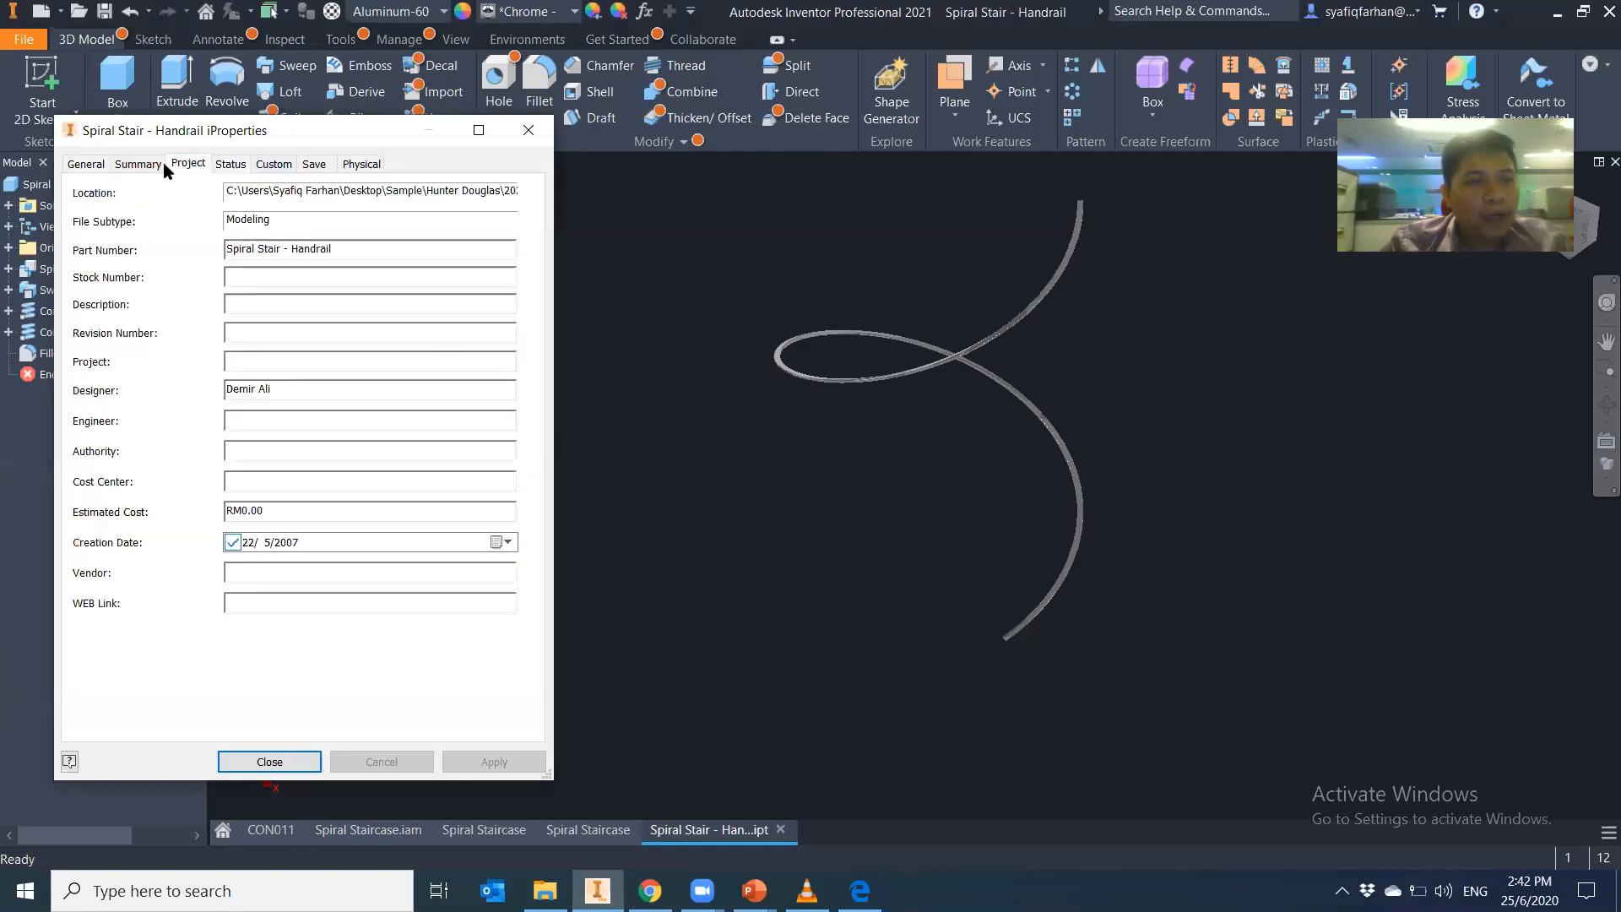
pyautogui.click(160, 164)
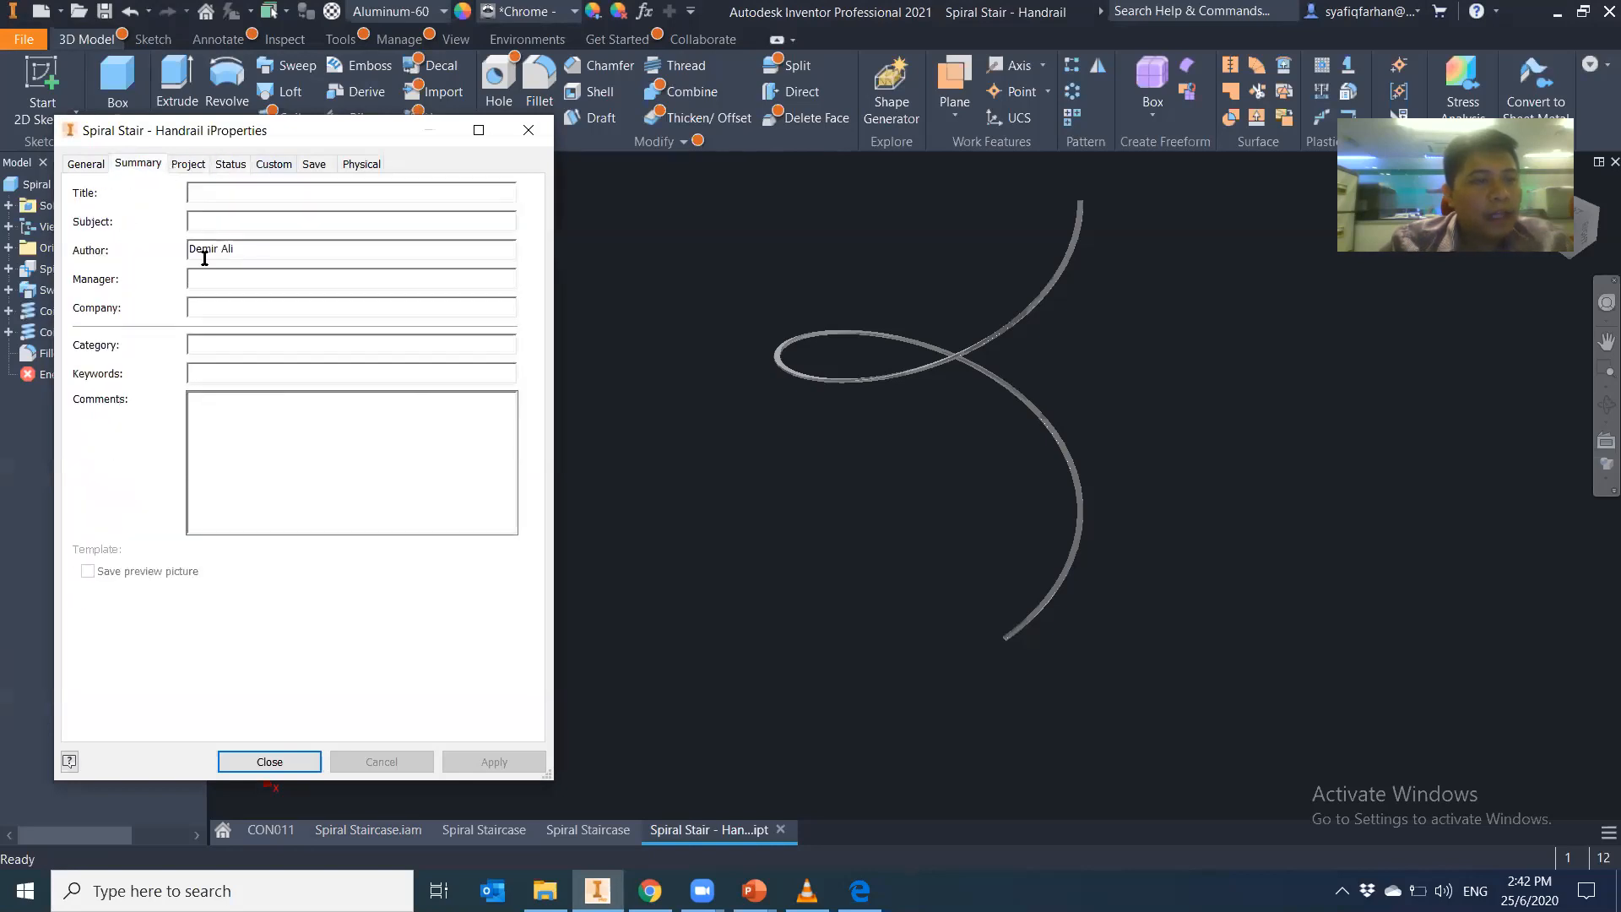
pyautogui.click(86, 164)
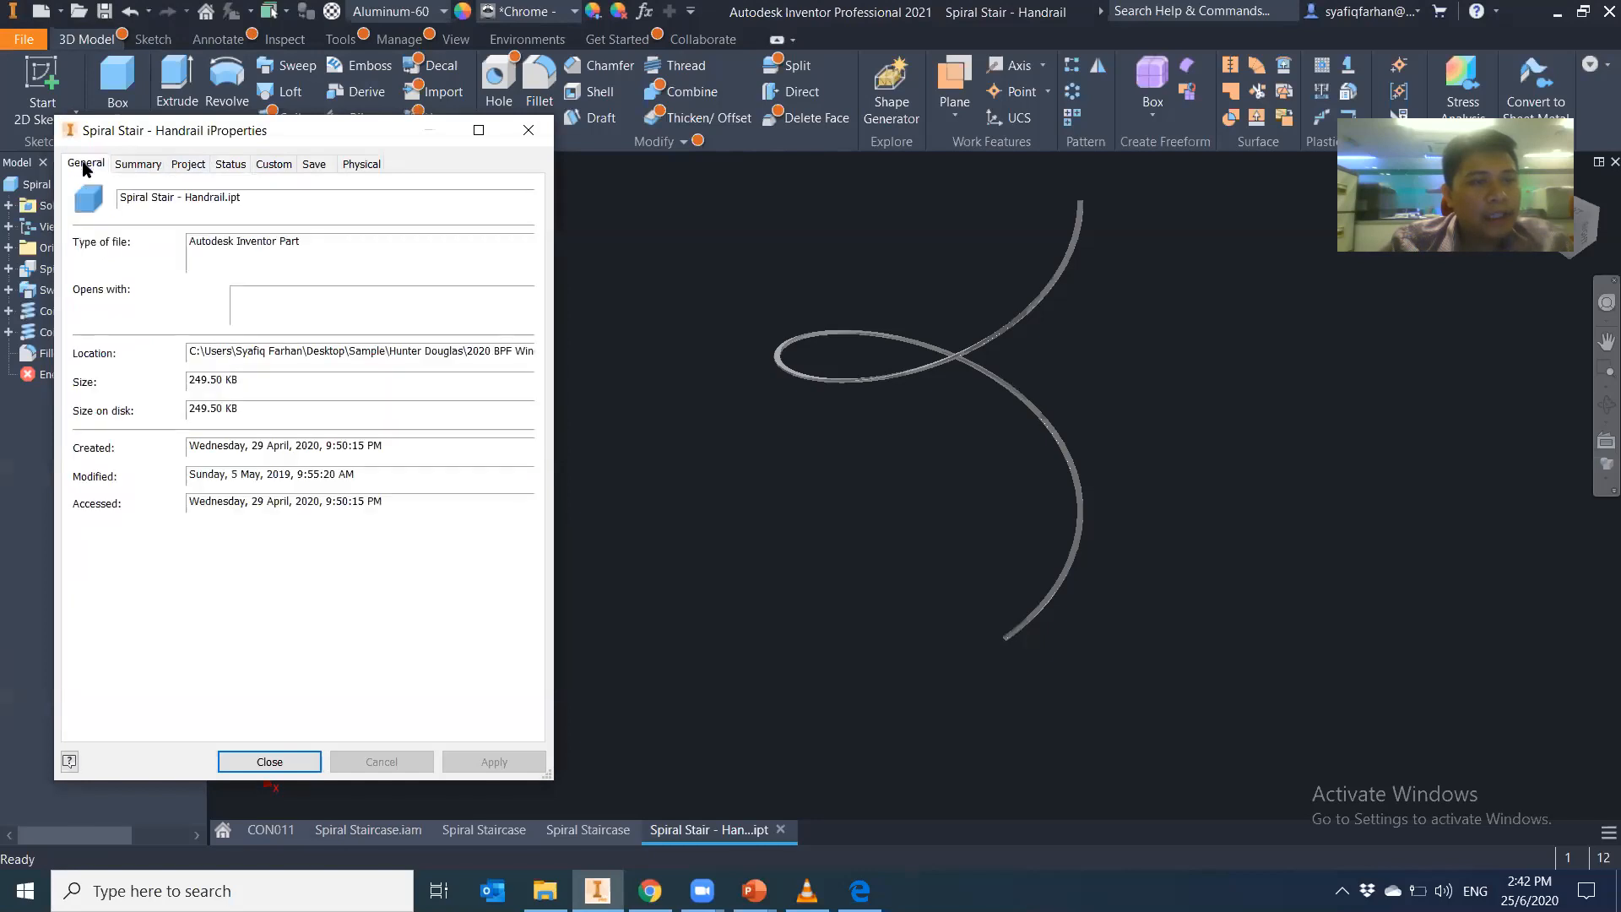
pyautogui.click(135, 164)
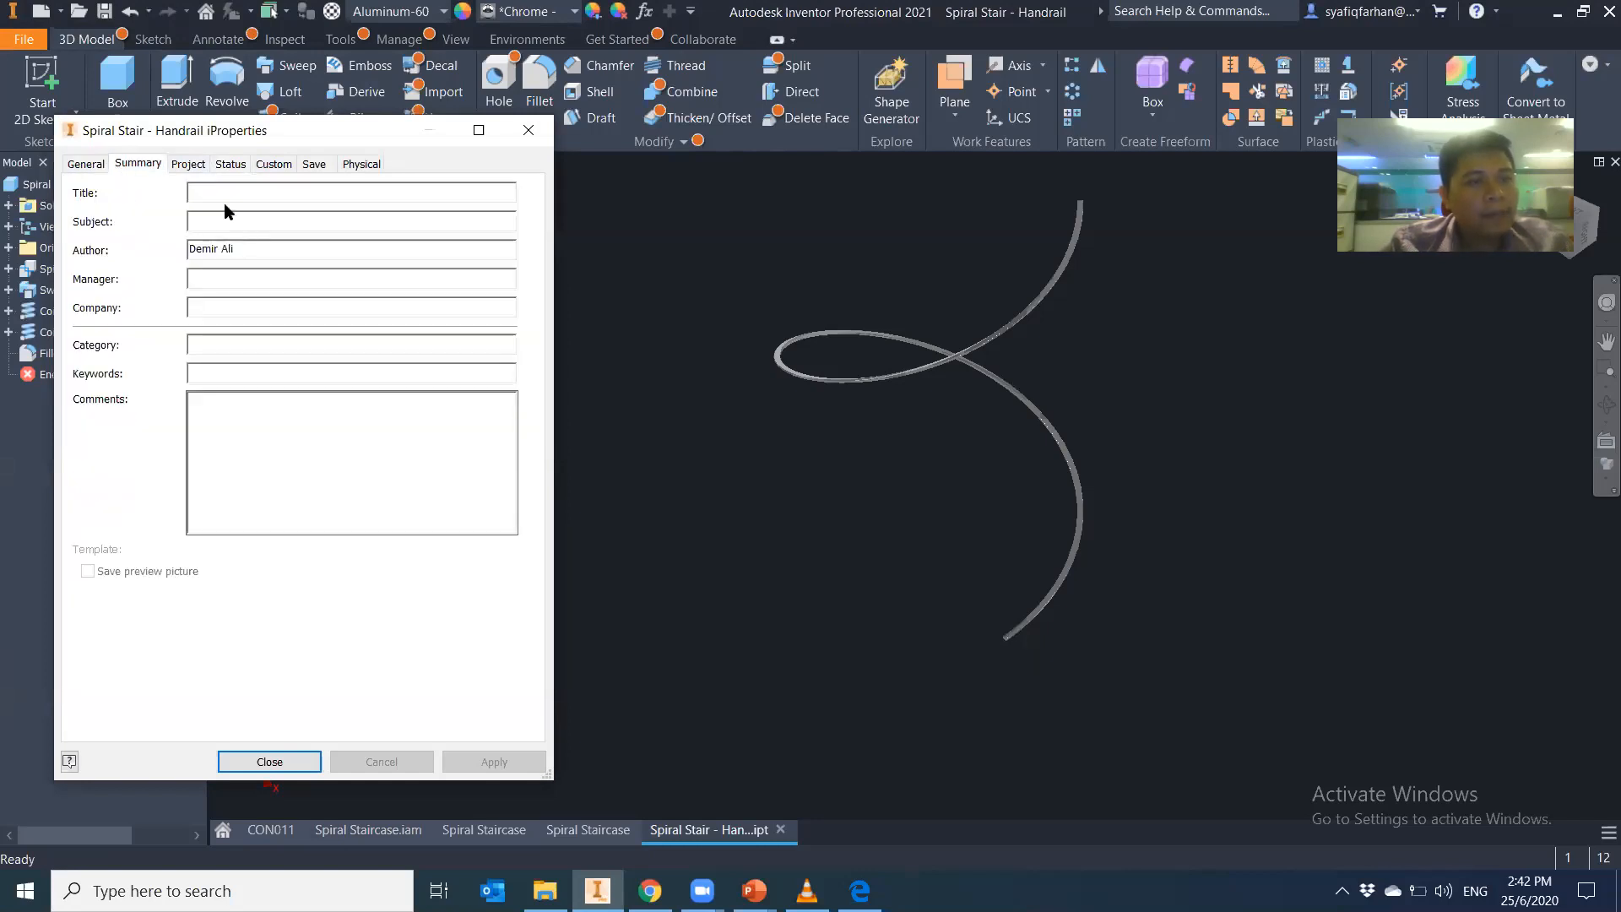
pyautogui.click(189, 164)
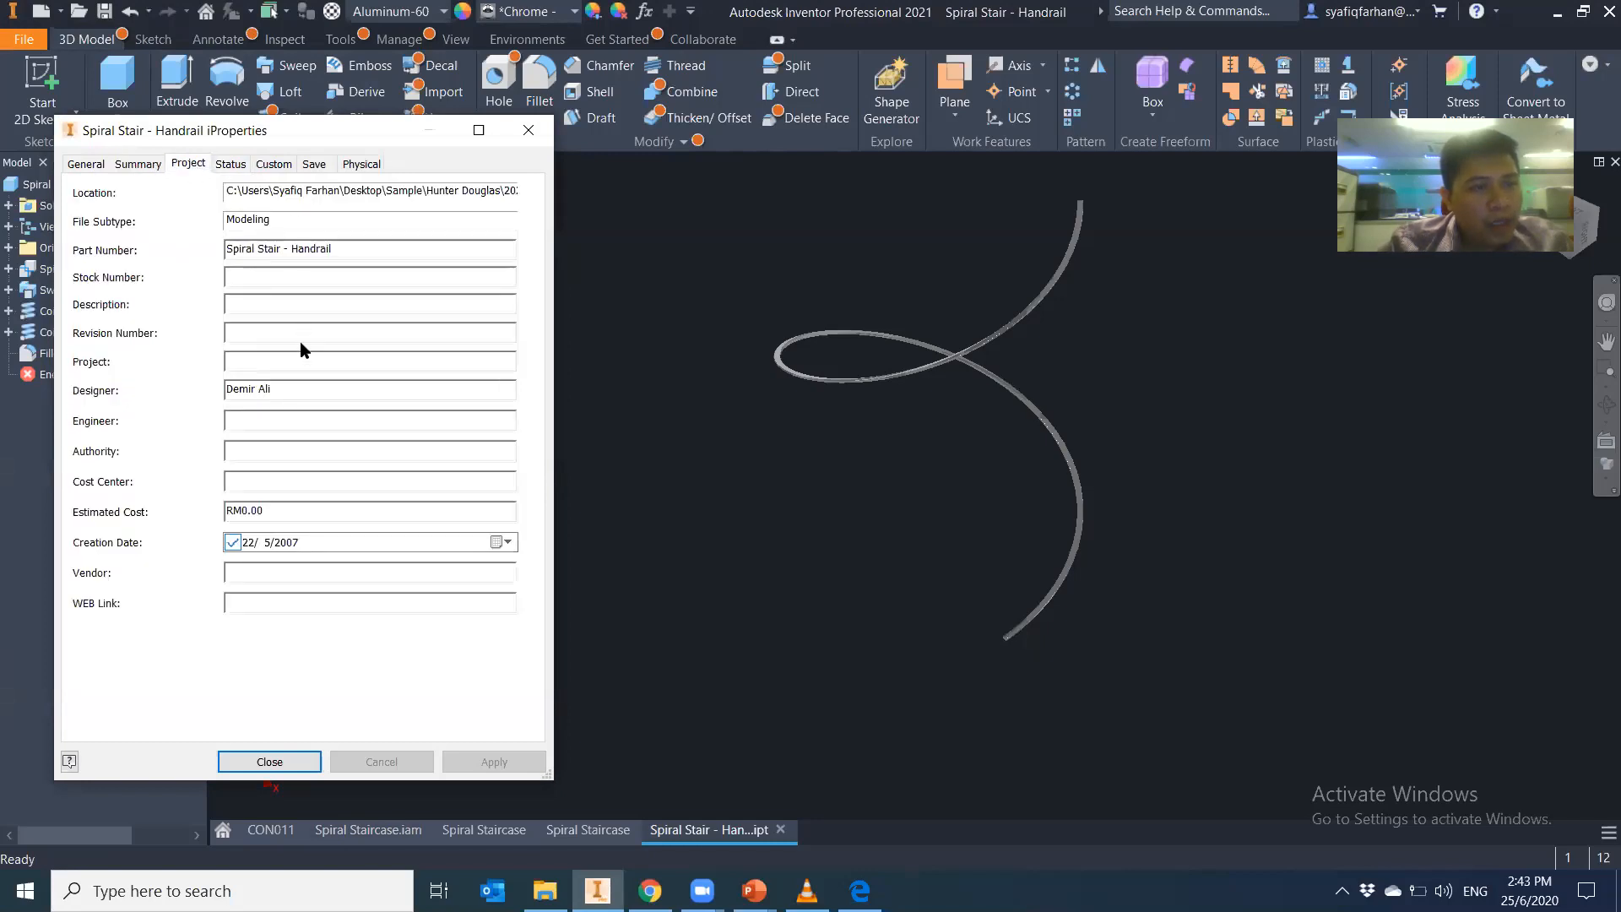
# Enter the engineer's name in the Engineer property of the Handrail part, apply it and close the iProperties
pyautogui.click(271, 420)
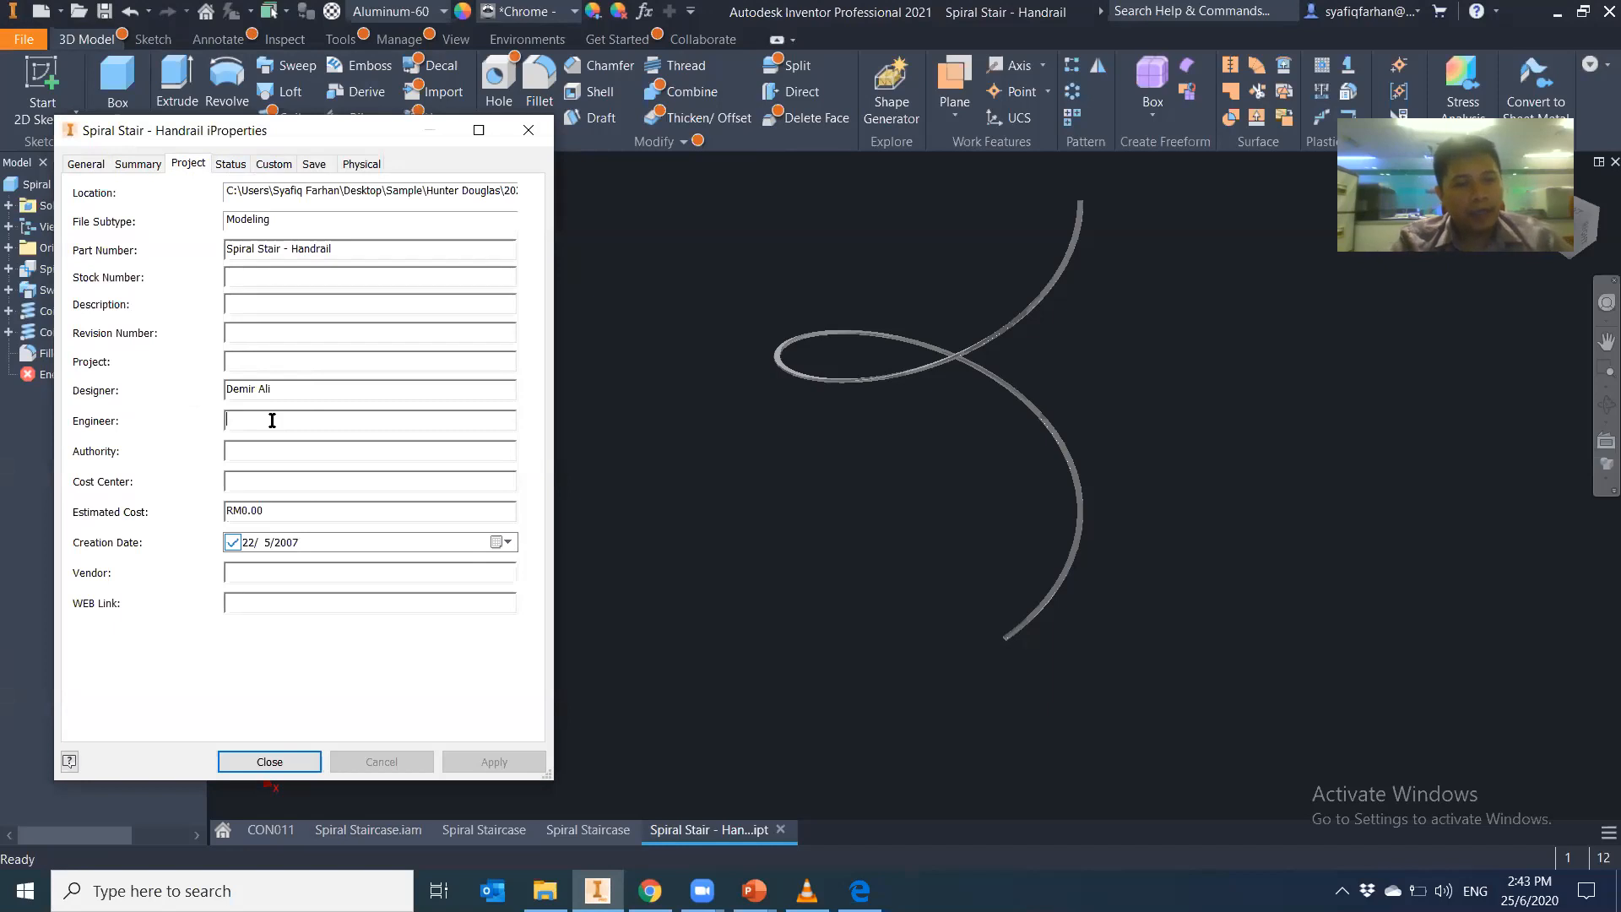
pyautogui.write('Sa')
pyautogui.press('BackSpace')
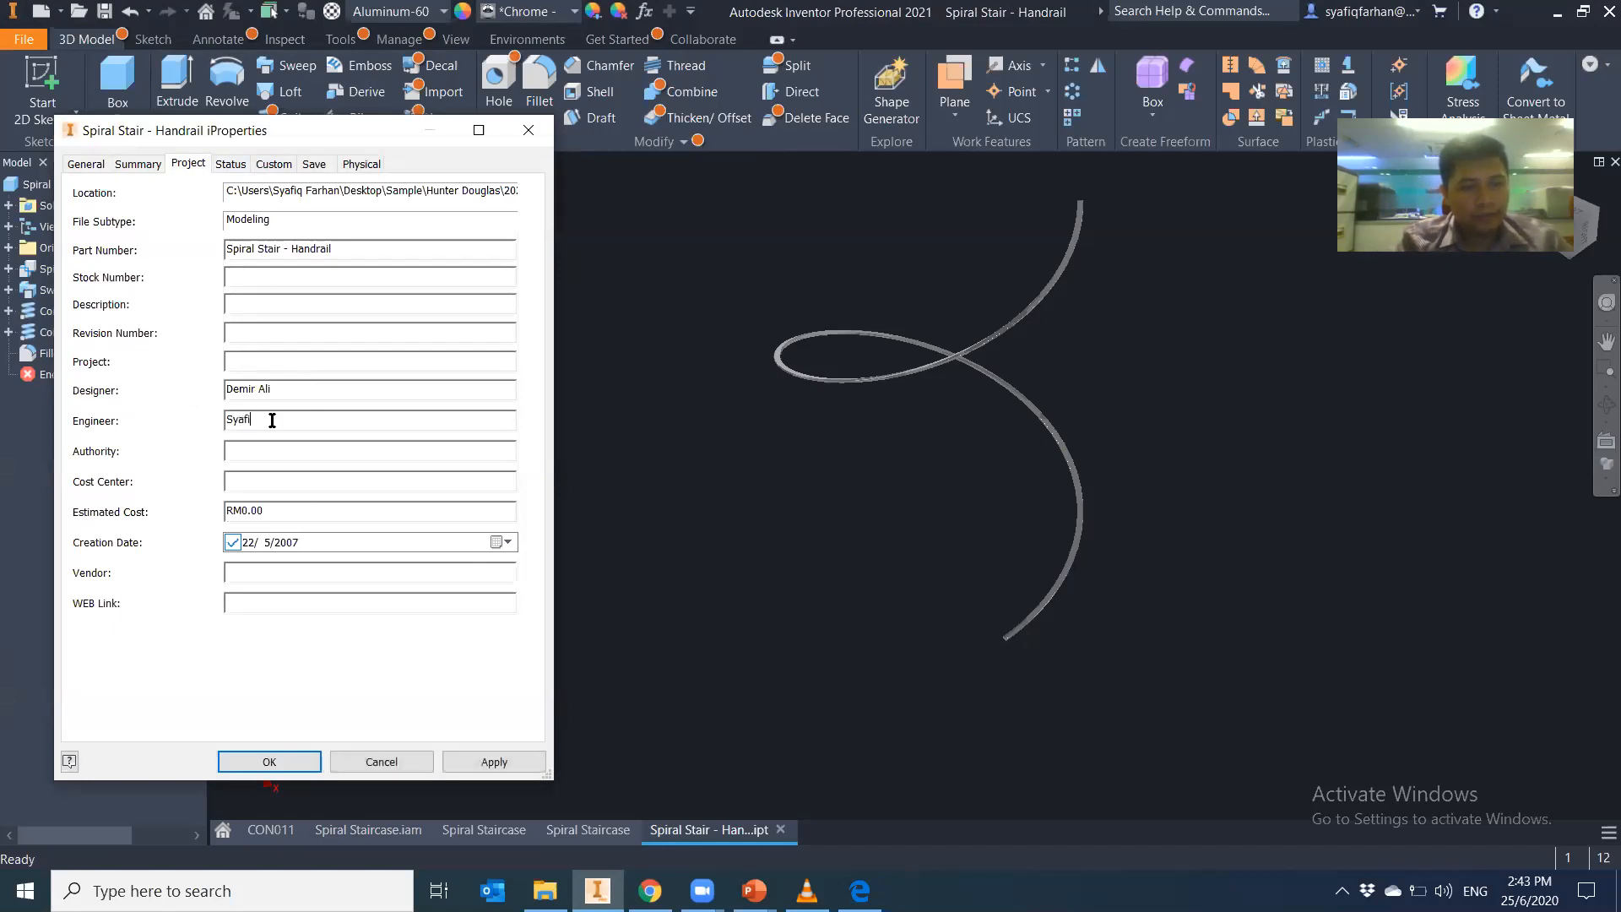
pyautogui.click(491, 761)
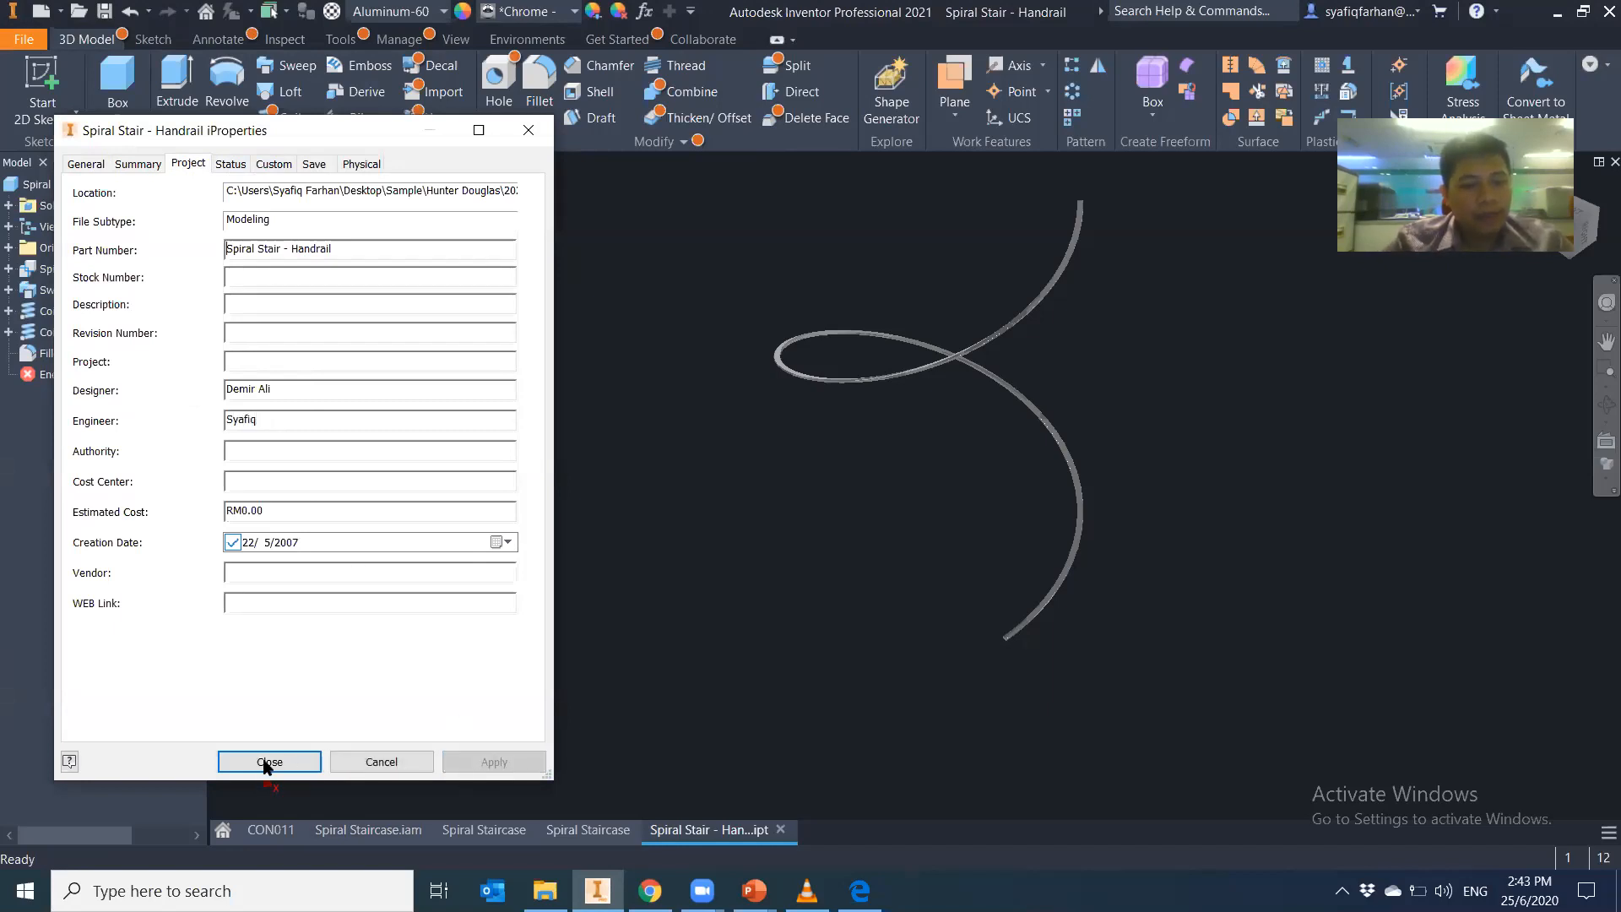
pyautogui.click(263, 762)
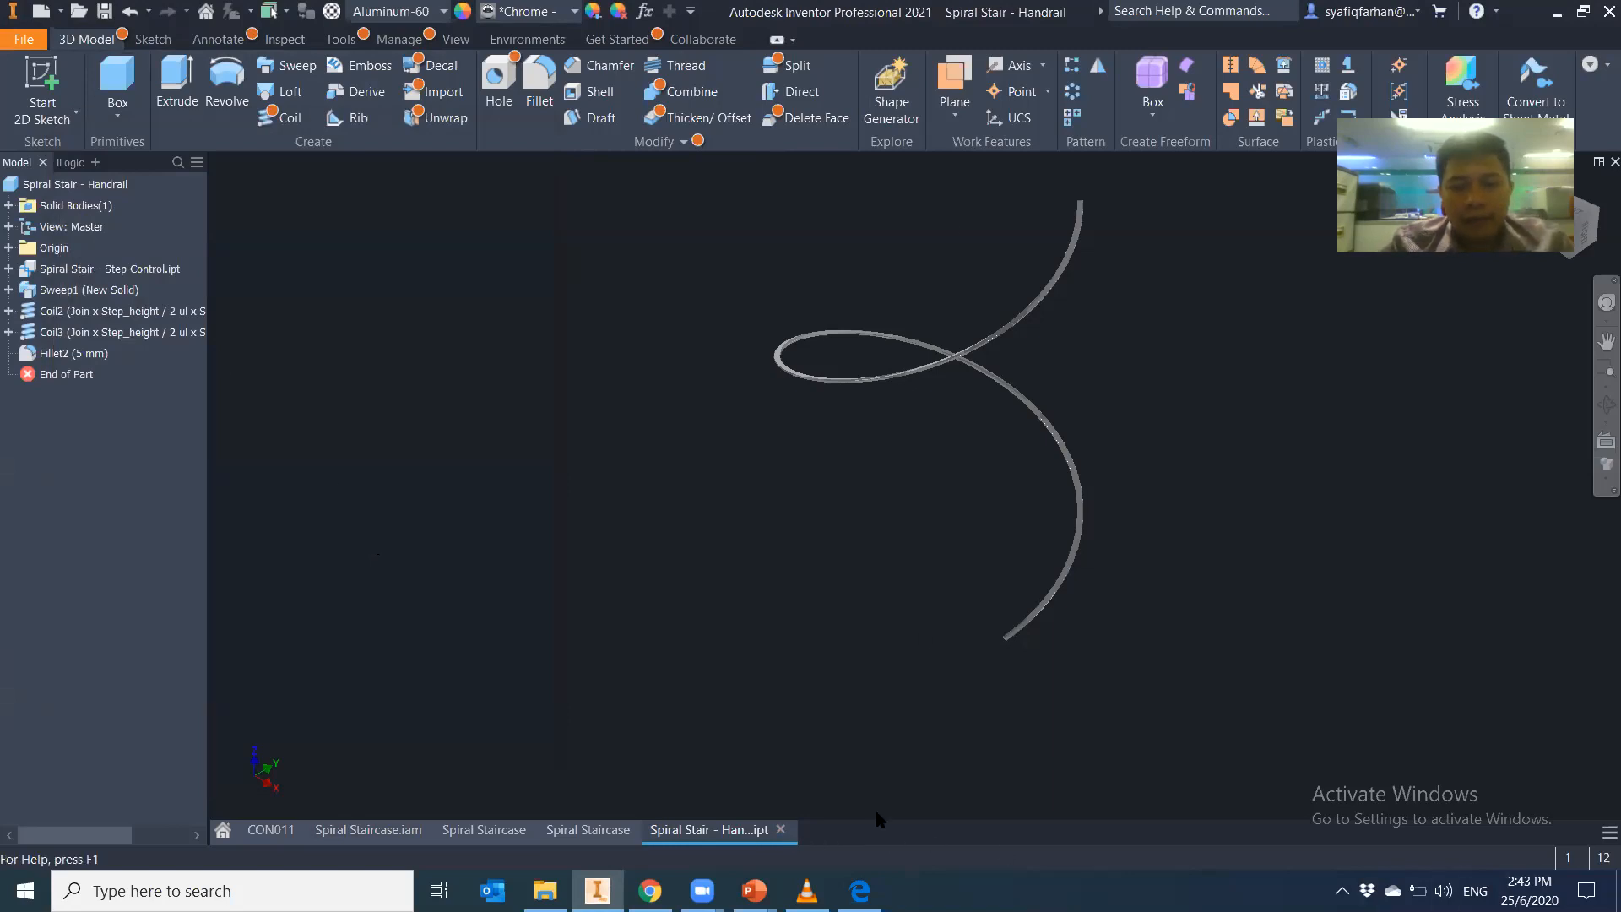
# Close the Spiral Stair - Handrail document, saving the changes to the part
pyautogui.click(781, 829)
pyautogui.click(640, 487)
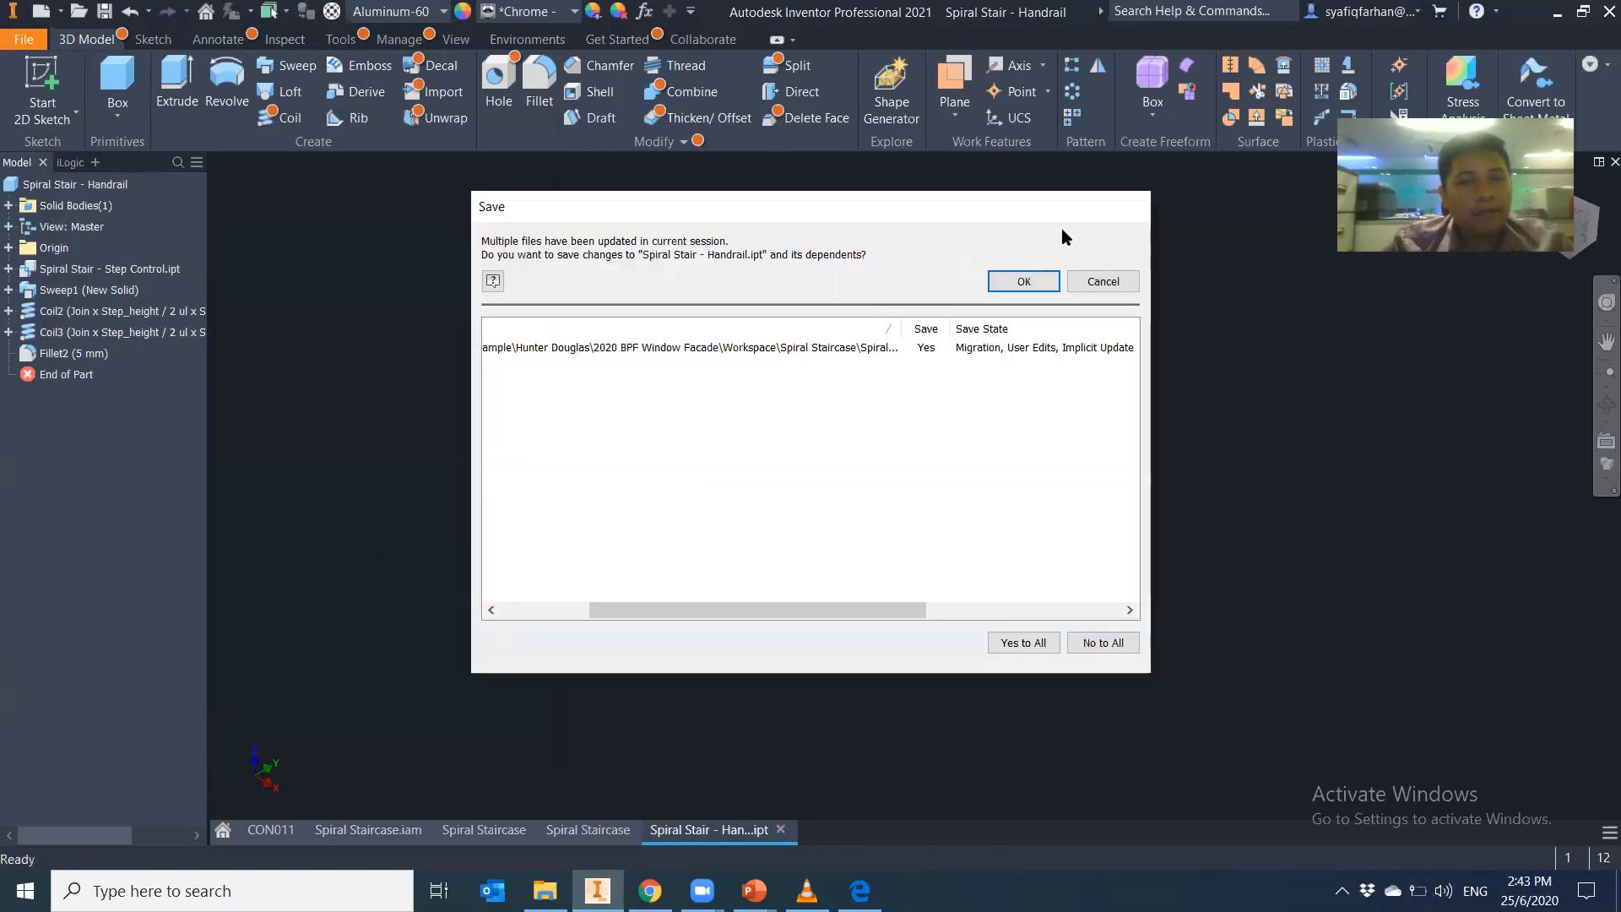
pyautogui.click(1010, 280)
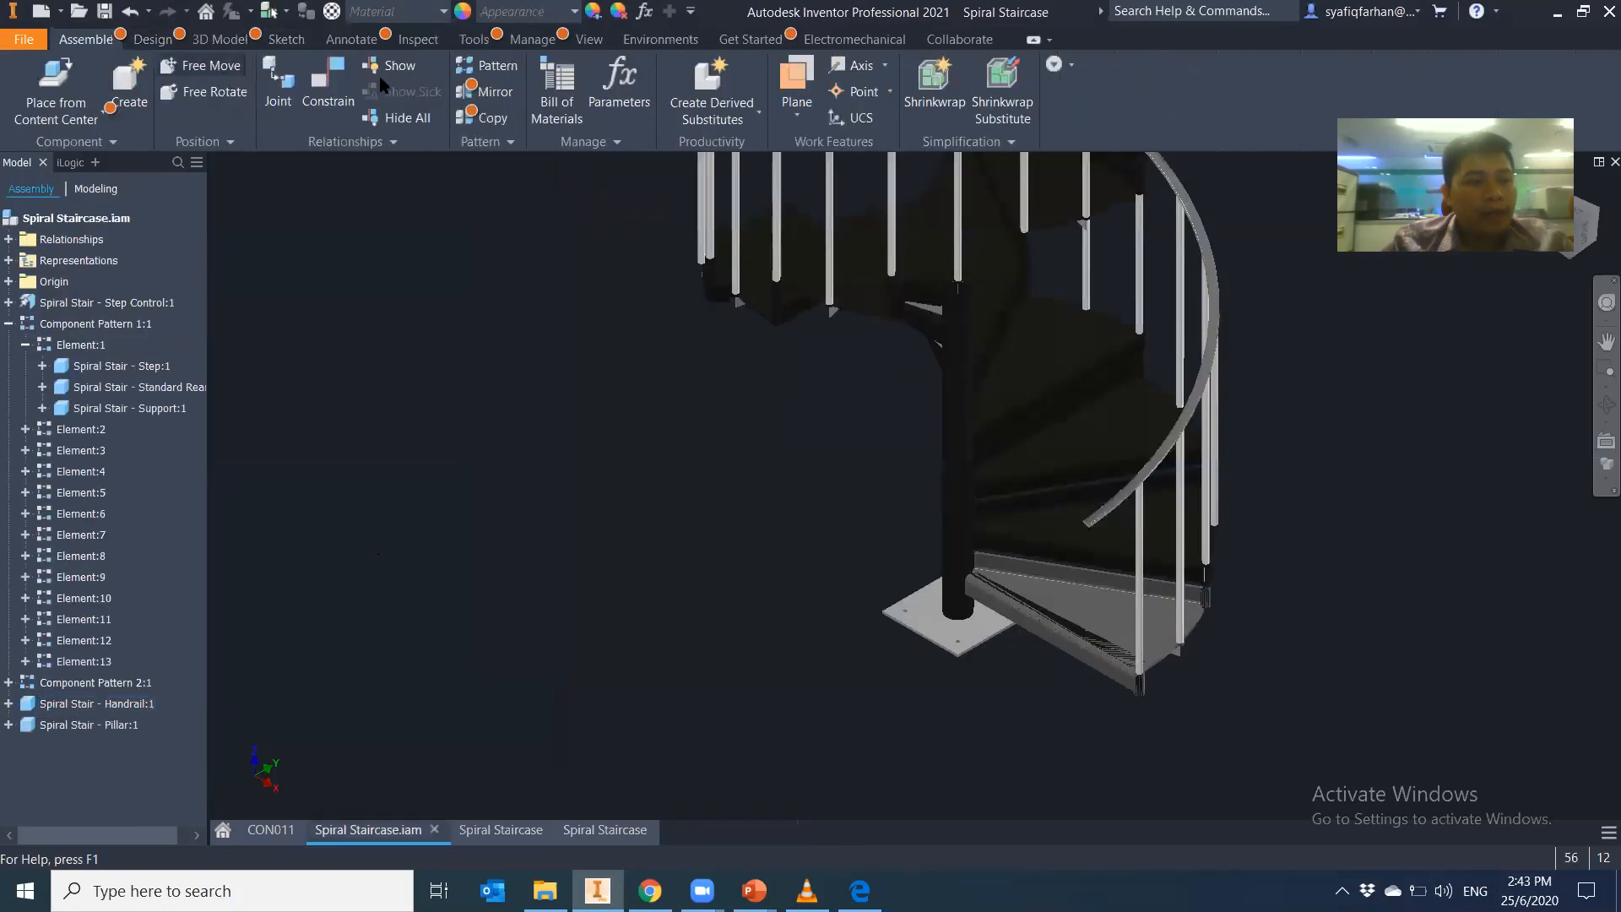
# Sort the assembly's bill of materials by Mass, insert an Engineer column between Material and Mass, and check the Handrail's Engineer entry
pyautogui.click(558, 89)
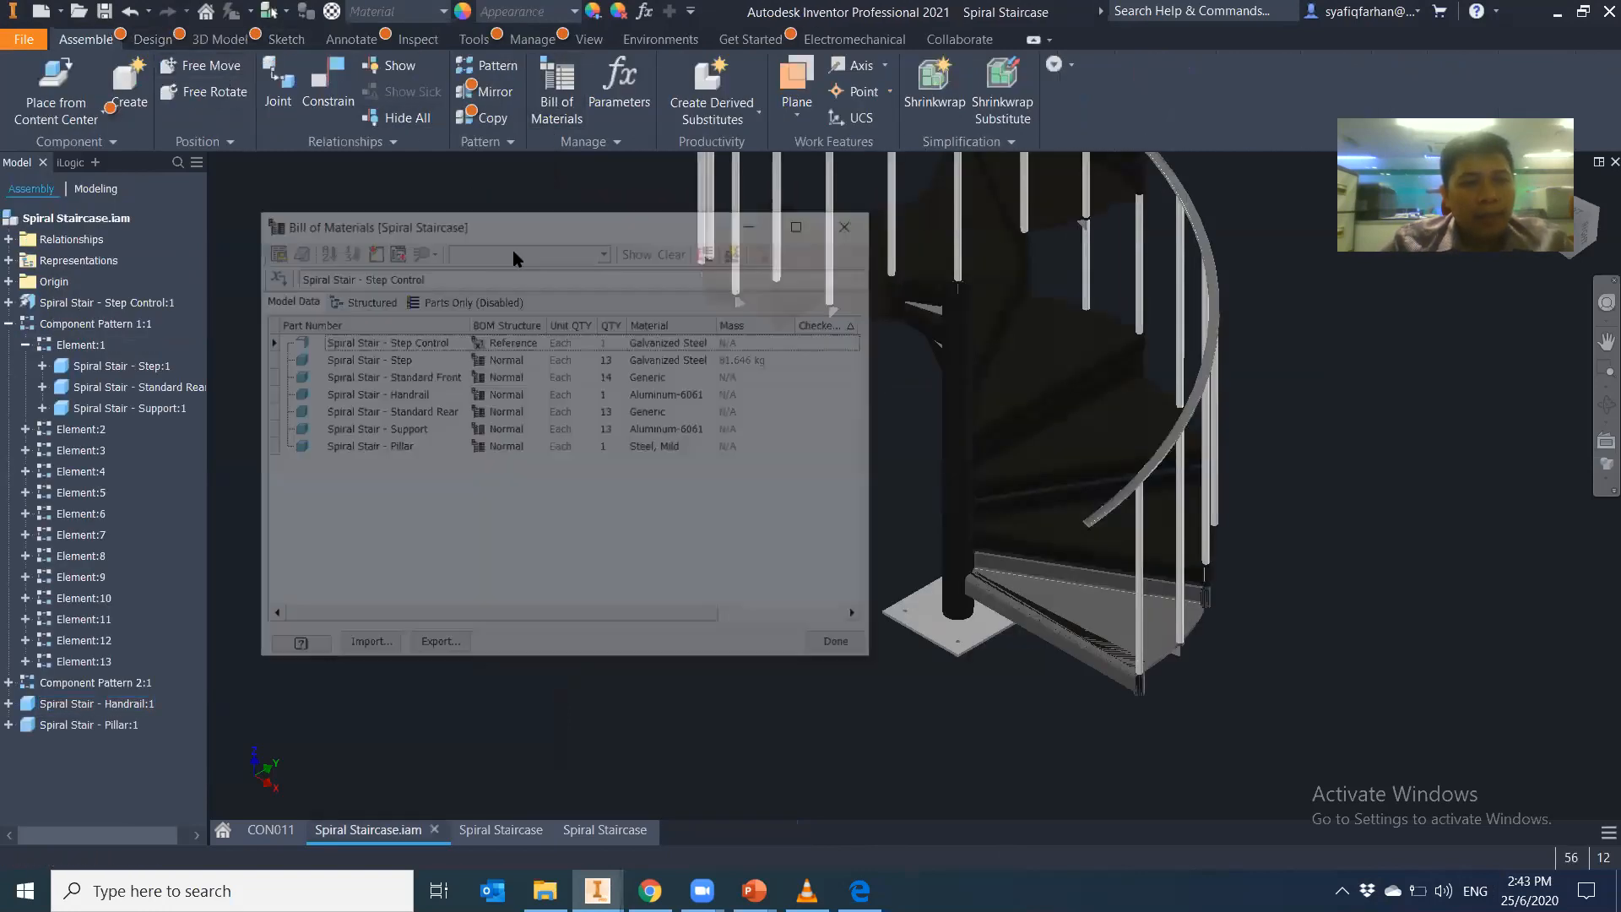
pyautogui.click(743, 323)
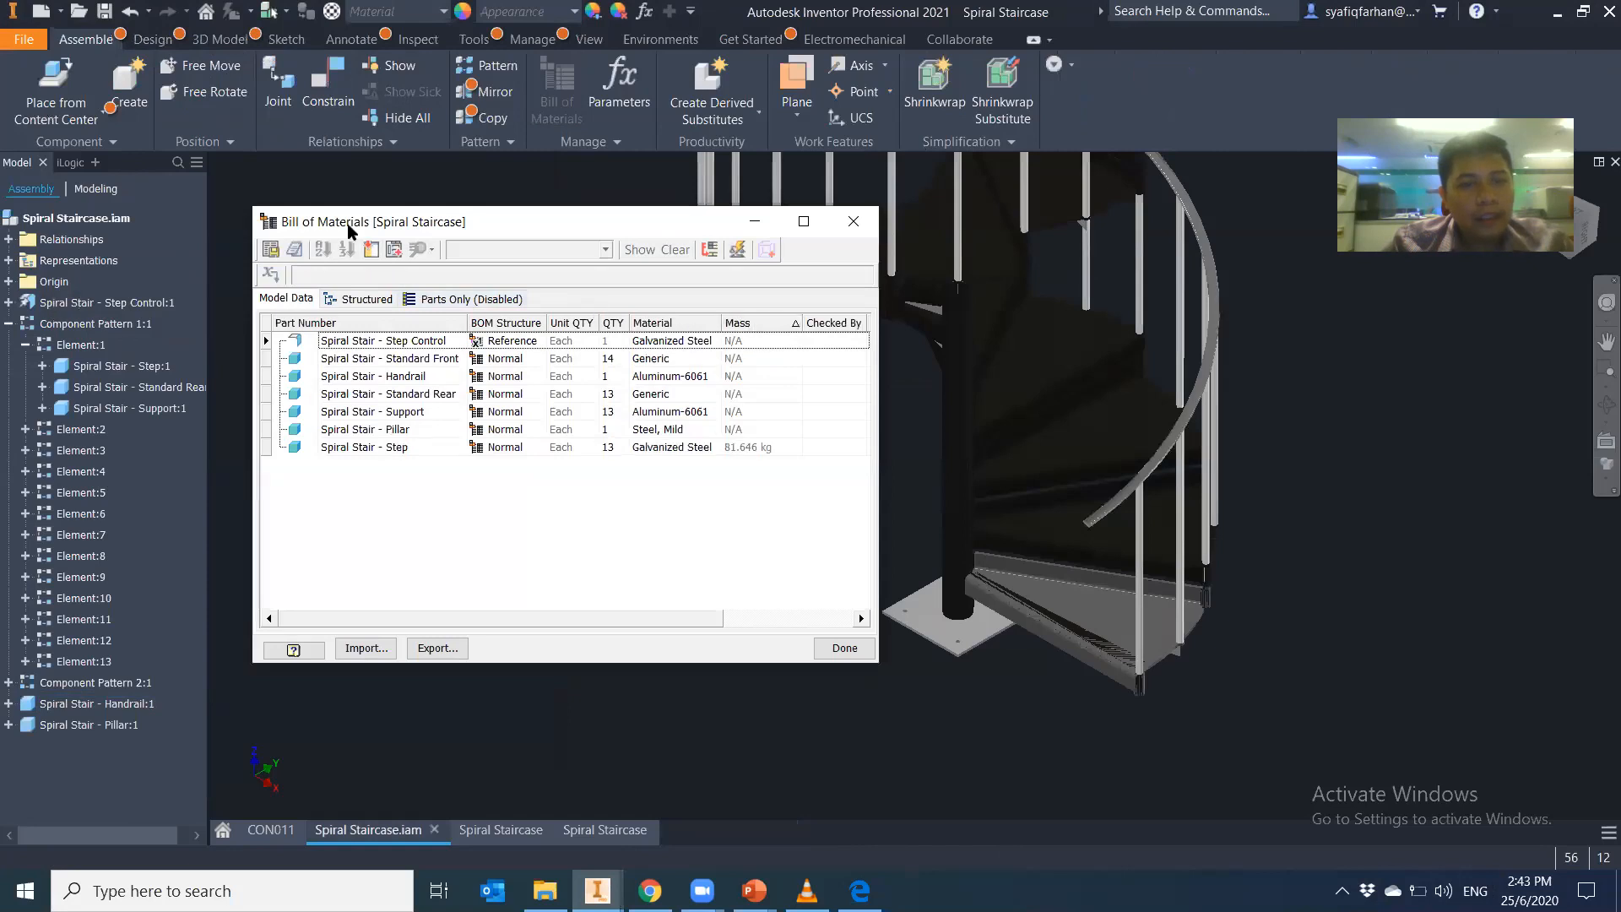
pyautogui.click(372, 249)
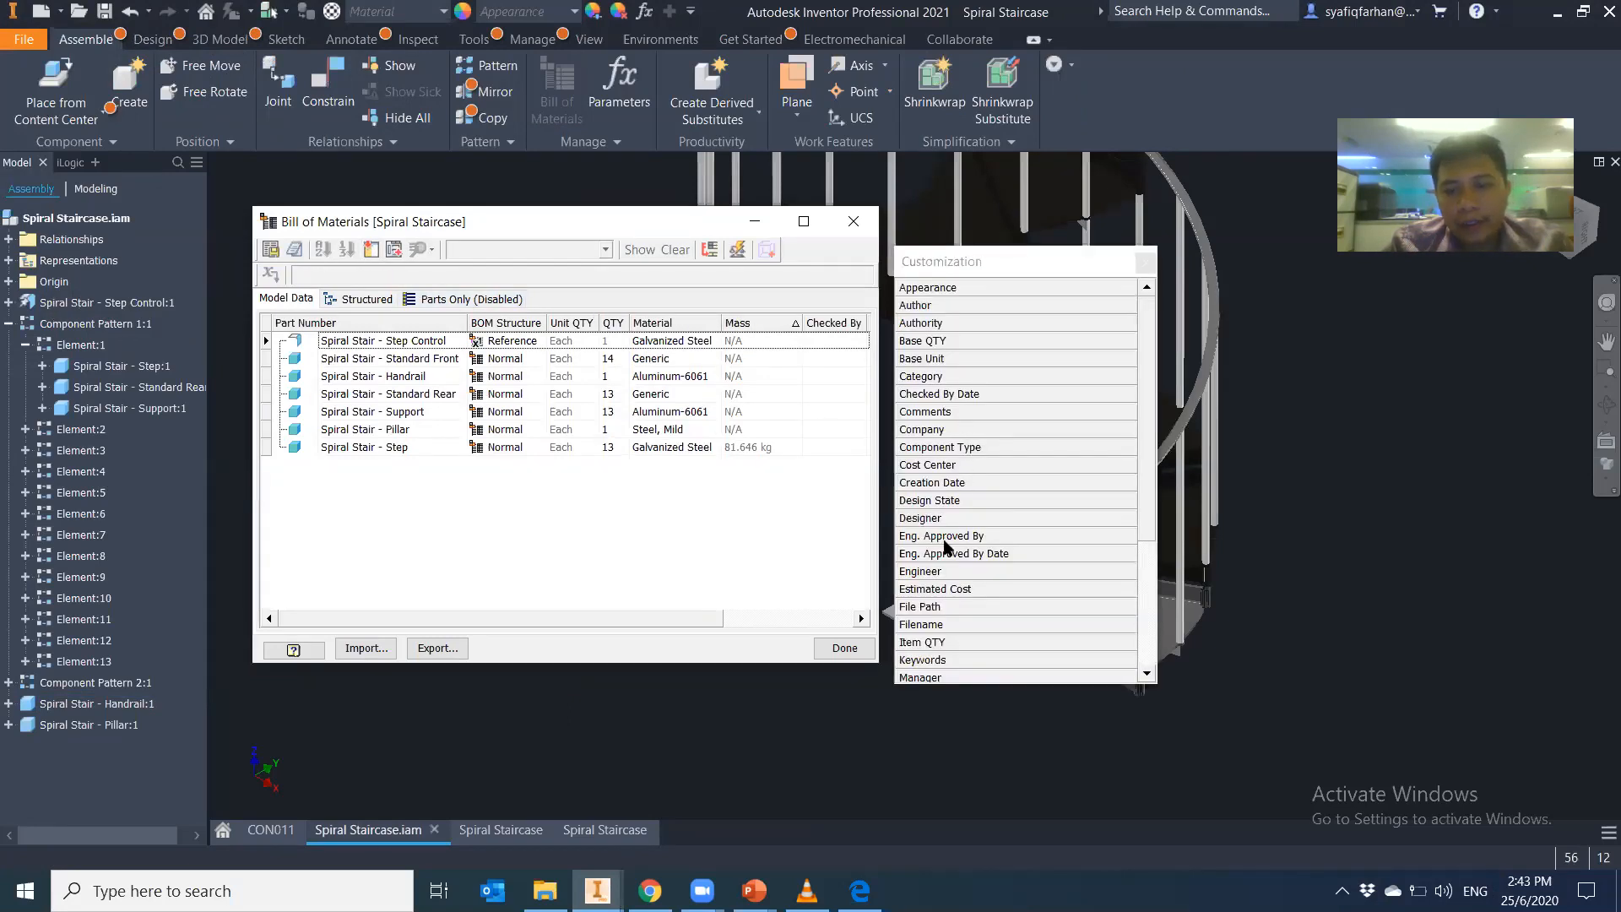
pyautogui.moveTo(941, 569); pyautogui.dragTo(722, 323)
pyautogui.click(743, 376)
pyautogui.write('Syafiq')
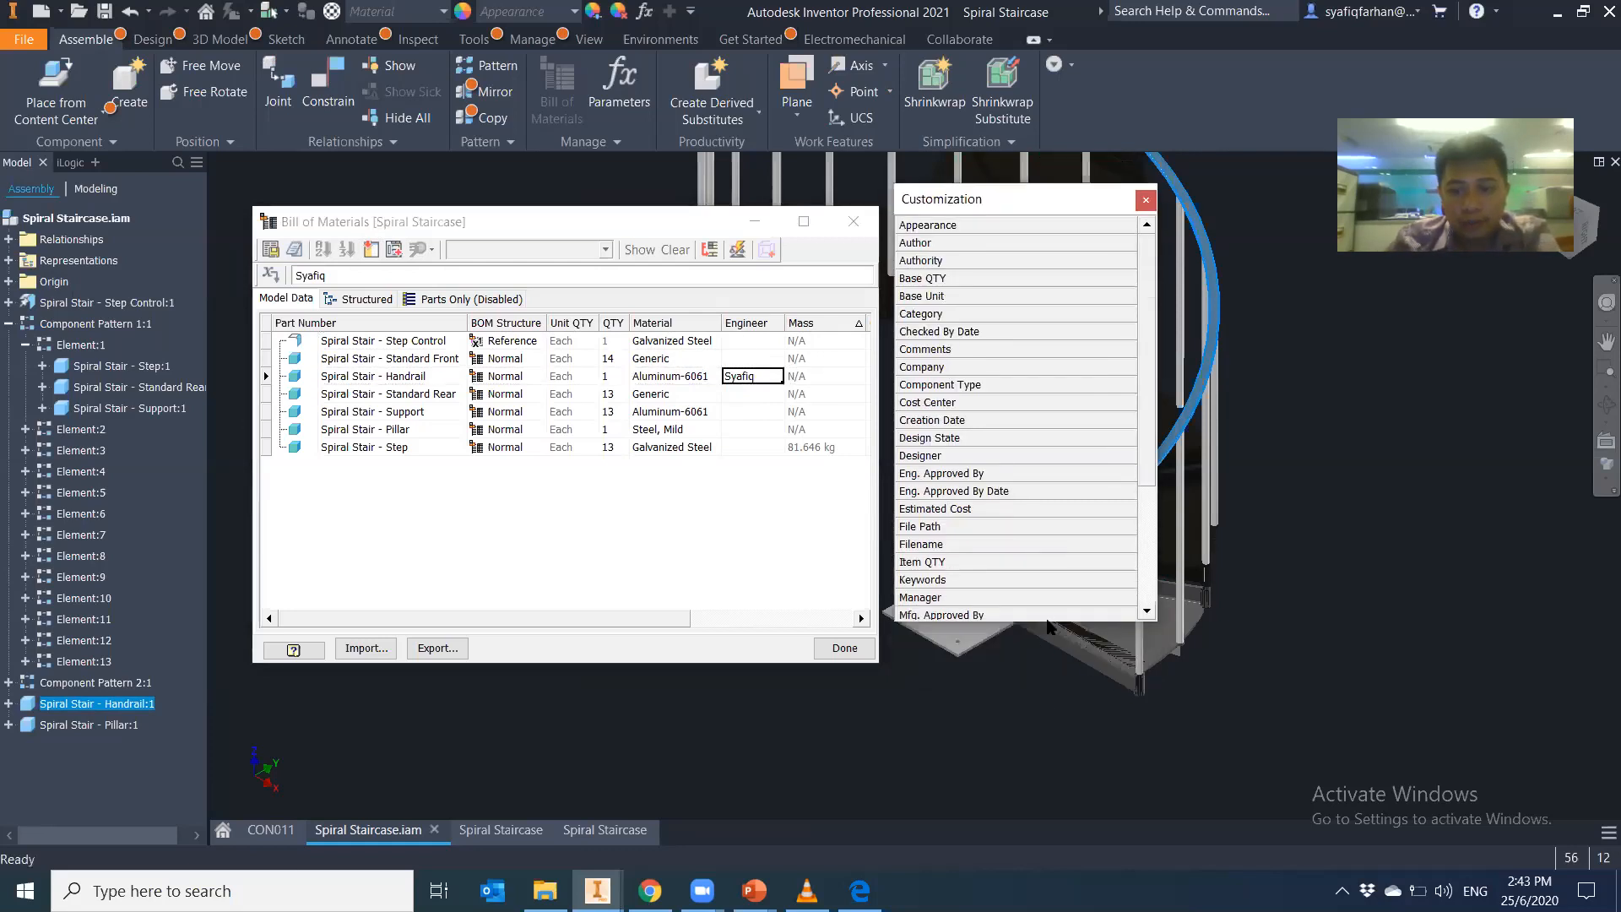
# Enlarge the Customization list to review the other available columns, and put away the list and the bill of materials
pyautogui.scroll(-1, 1047, 625)
pyautogui.moveTo(1046, 625); pyautogui.dragTo(1047, 723)
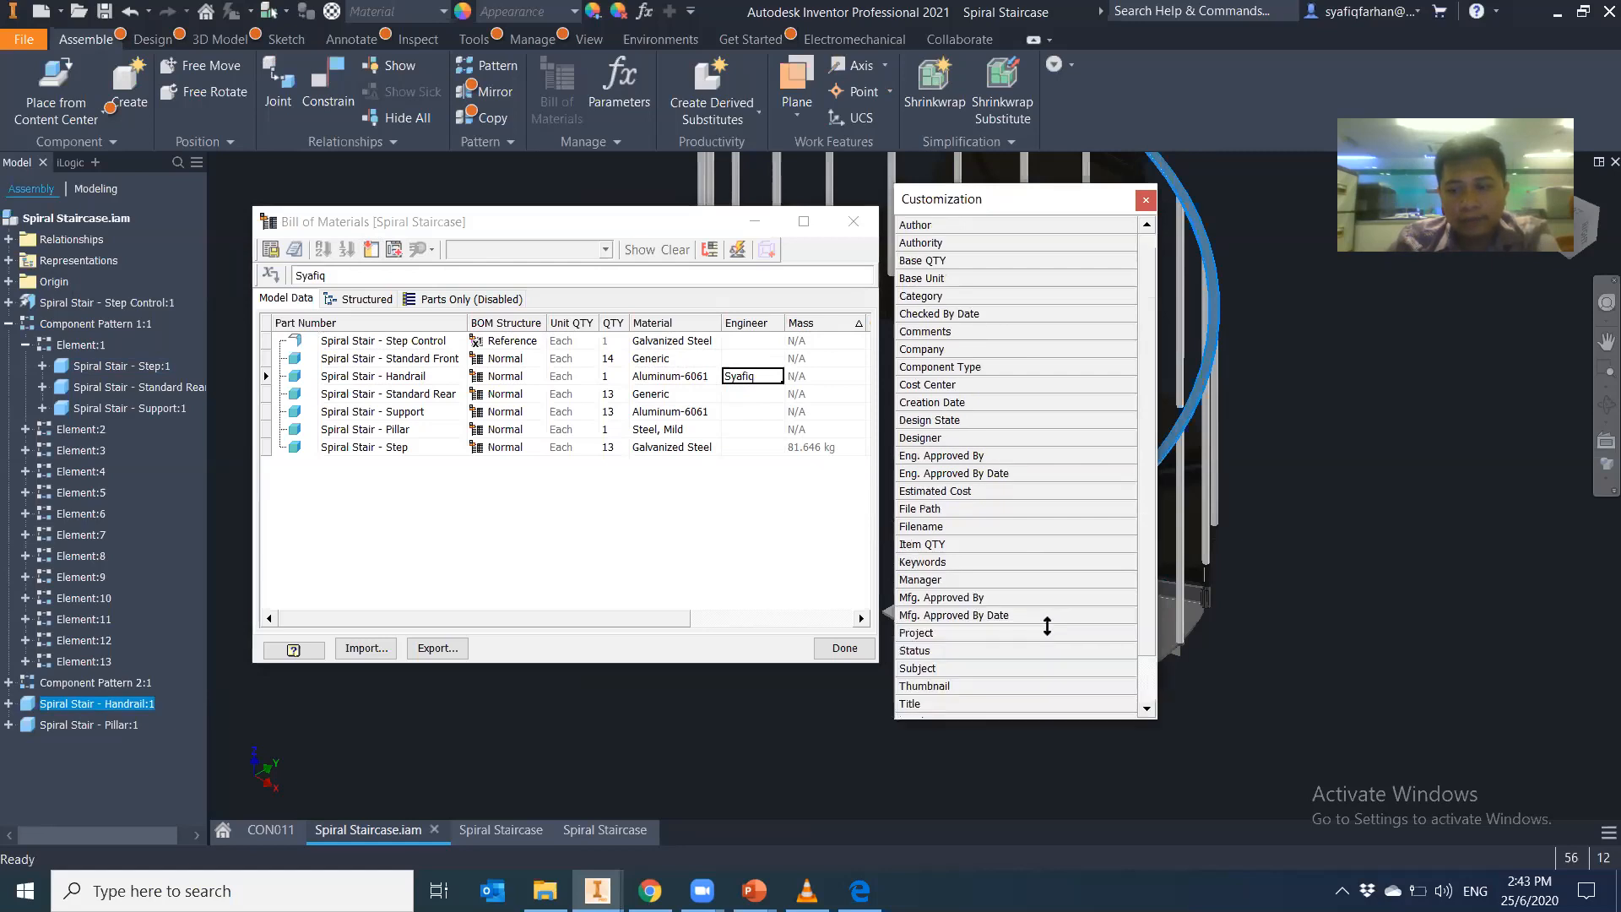
pyautogui.click(1101, 432)
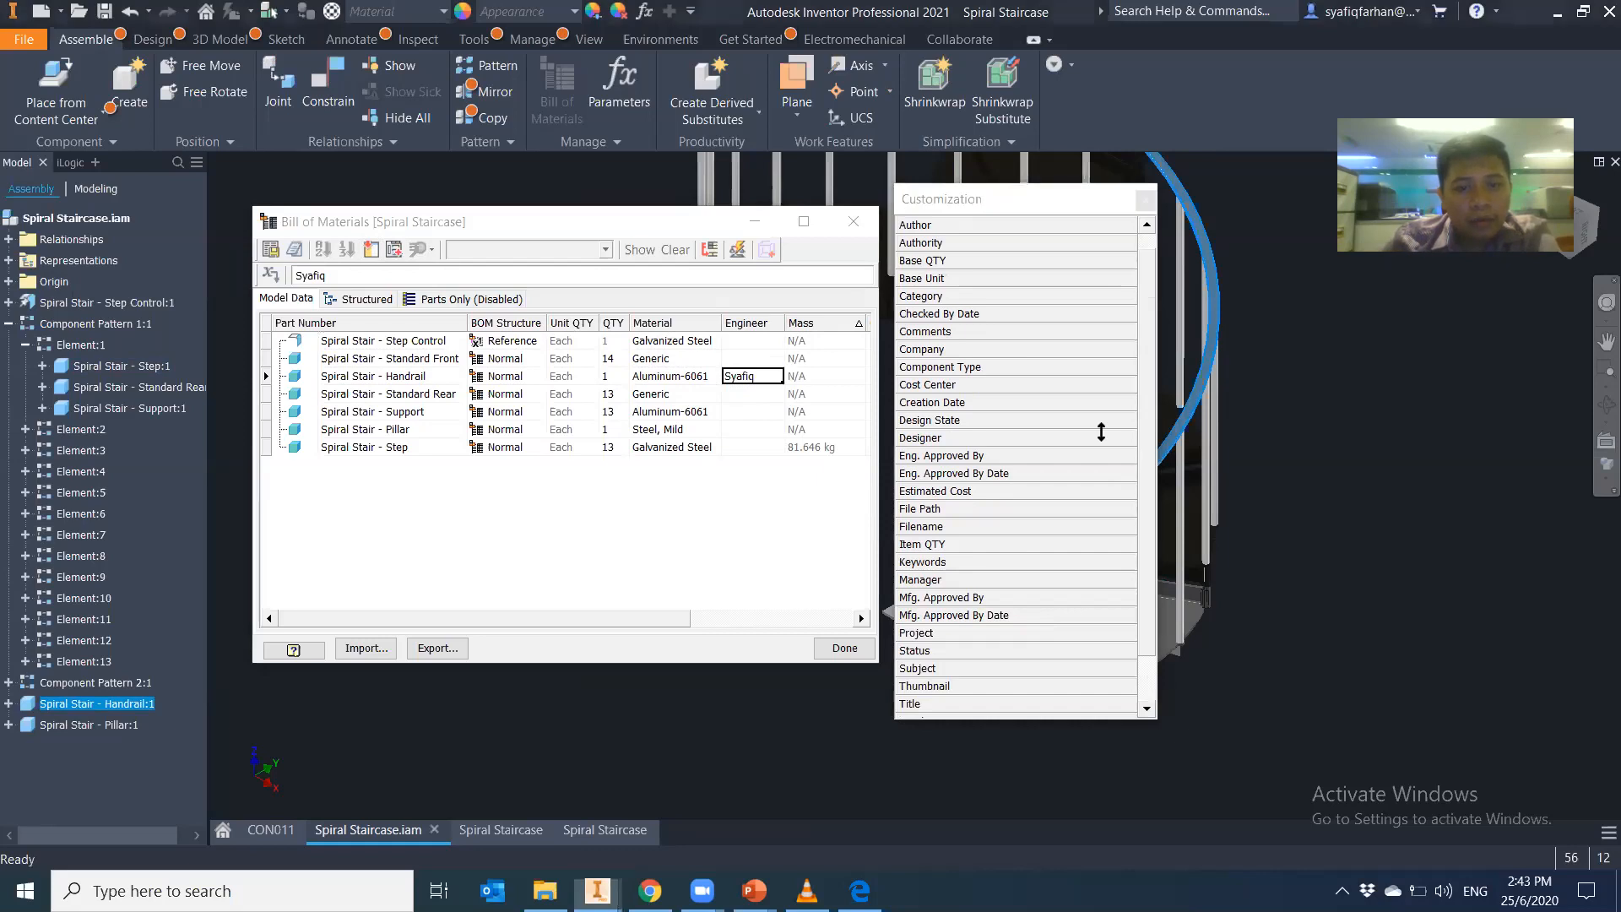
pyautogui.click(1145, 201)
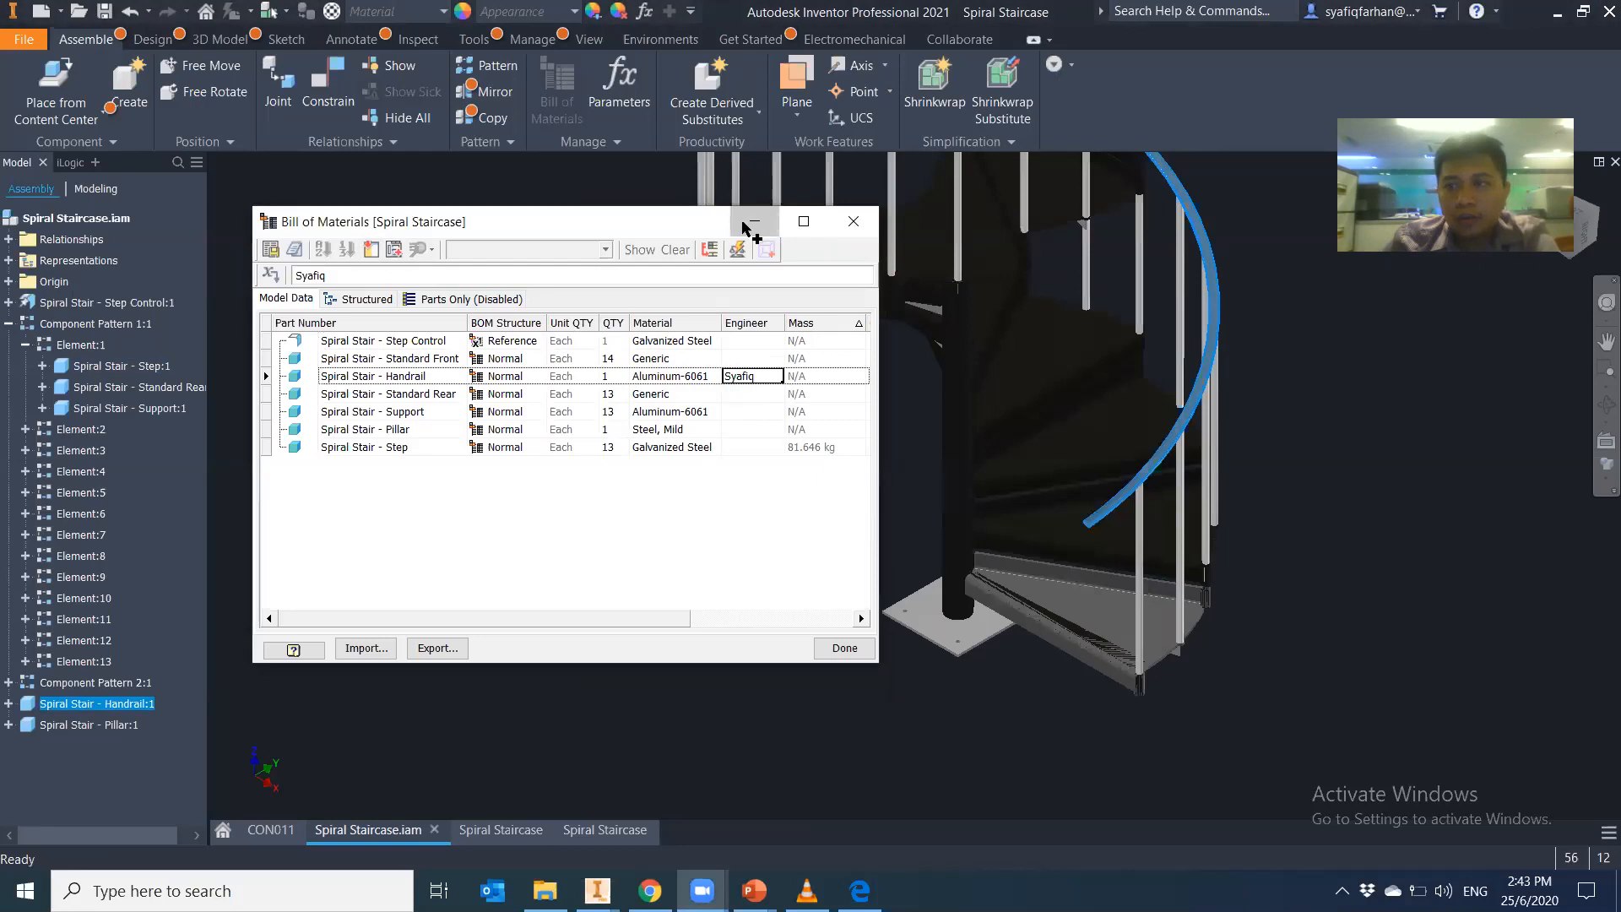
pyautogui.click(743, 223)
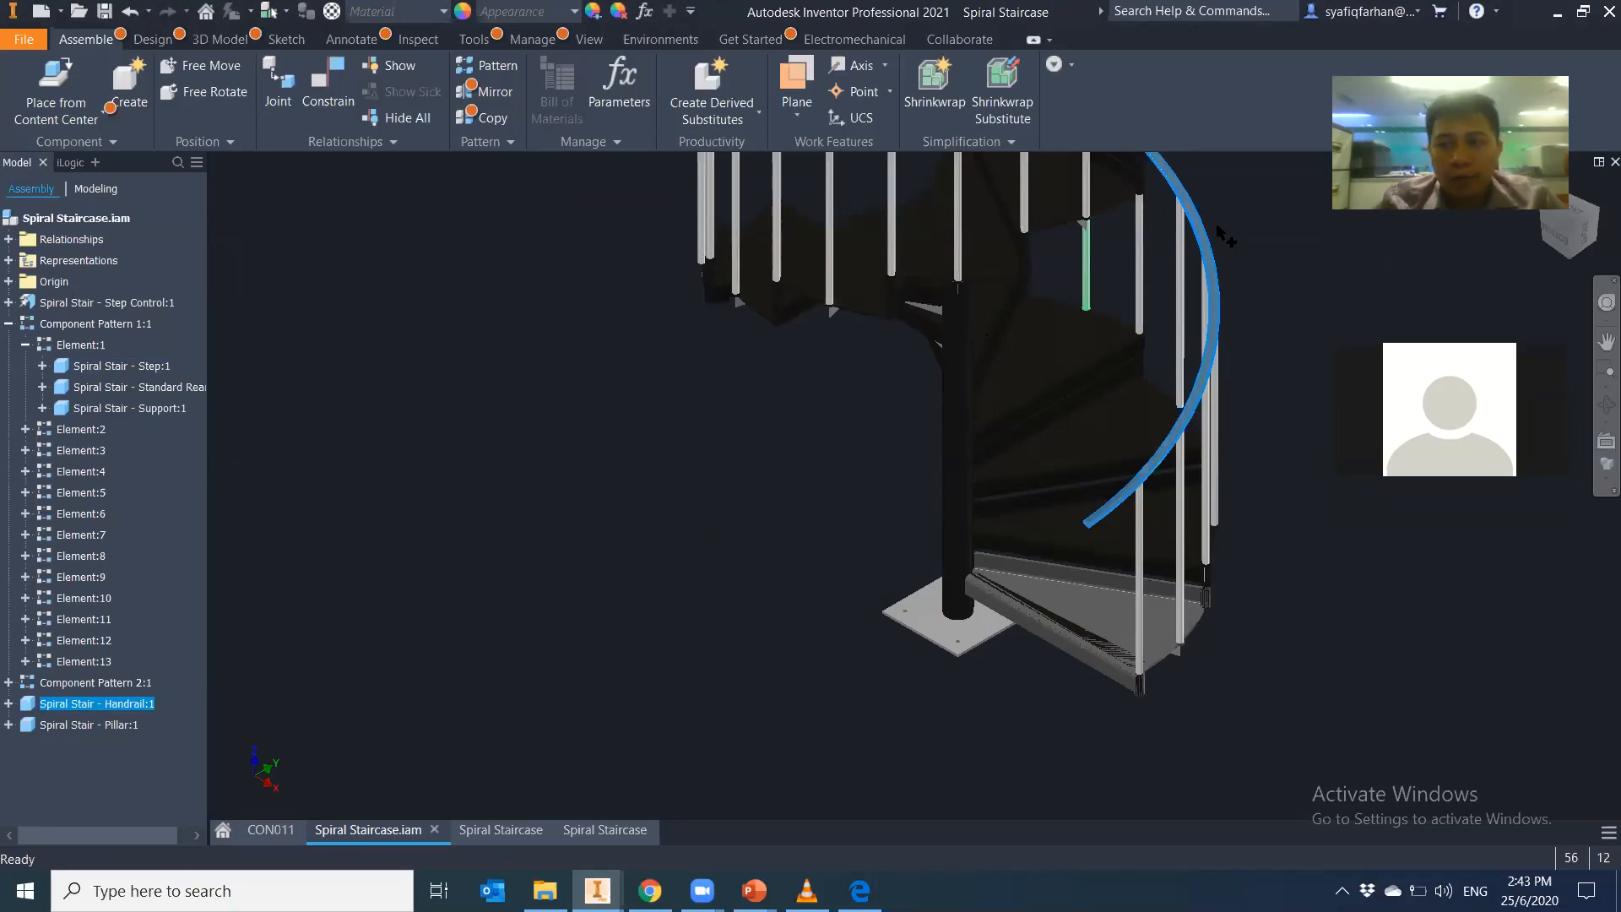
pyautogui.middleClick(646, 532)
pyautogui.middleClick(647, 531)
pyautogui.moveTo(526, 396); pyautogui.dragTo(525, 395, button='middle')
pyautogui.moveTo(619, 446); pyautogui.dragTo(525, 395, button='middle')
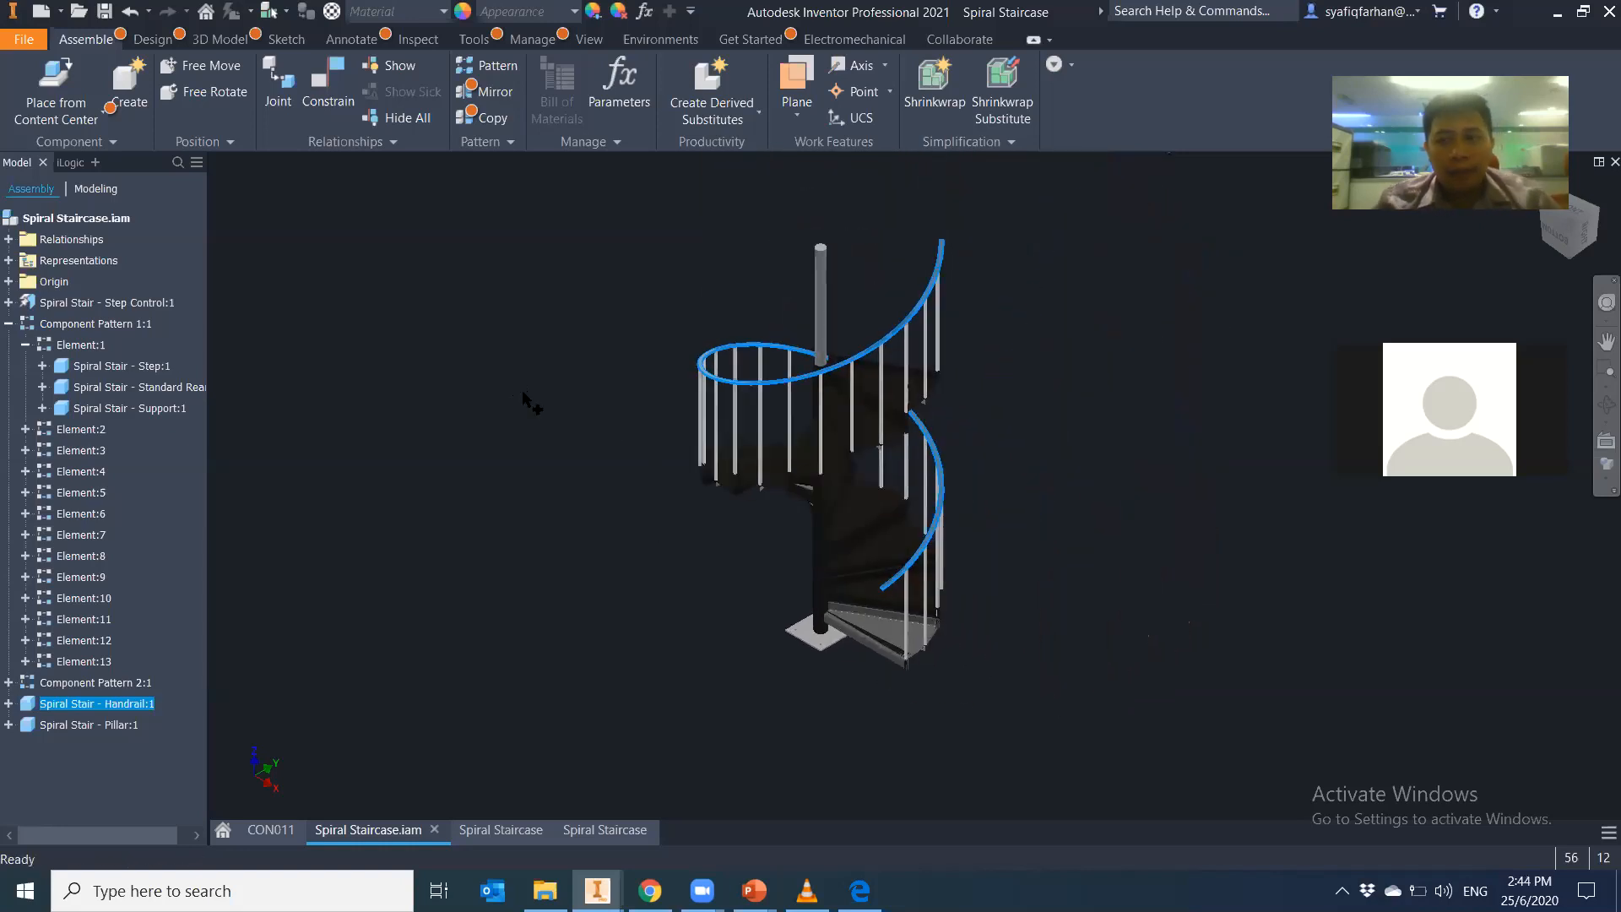
pyautogui.click(523, 393)
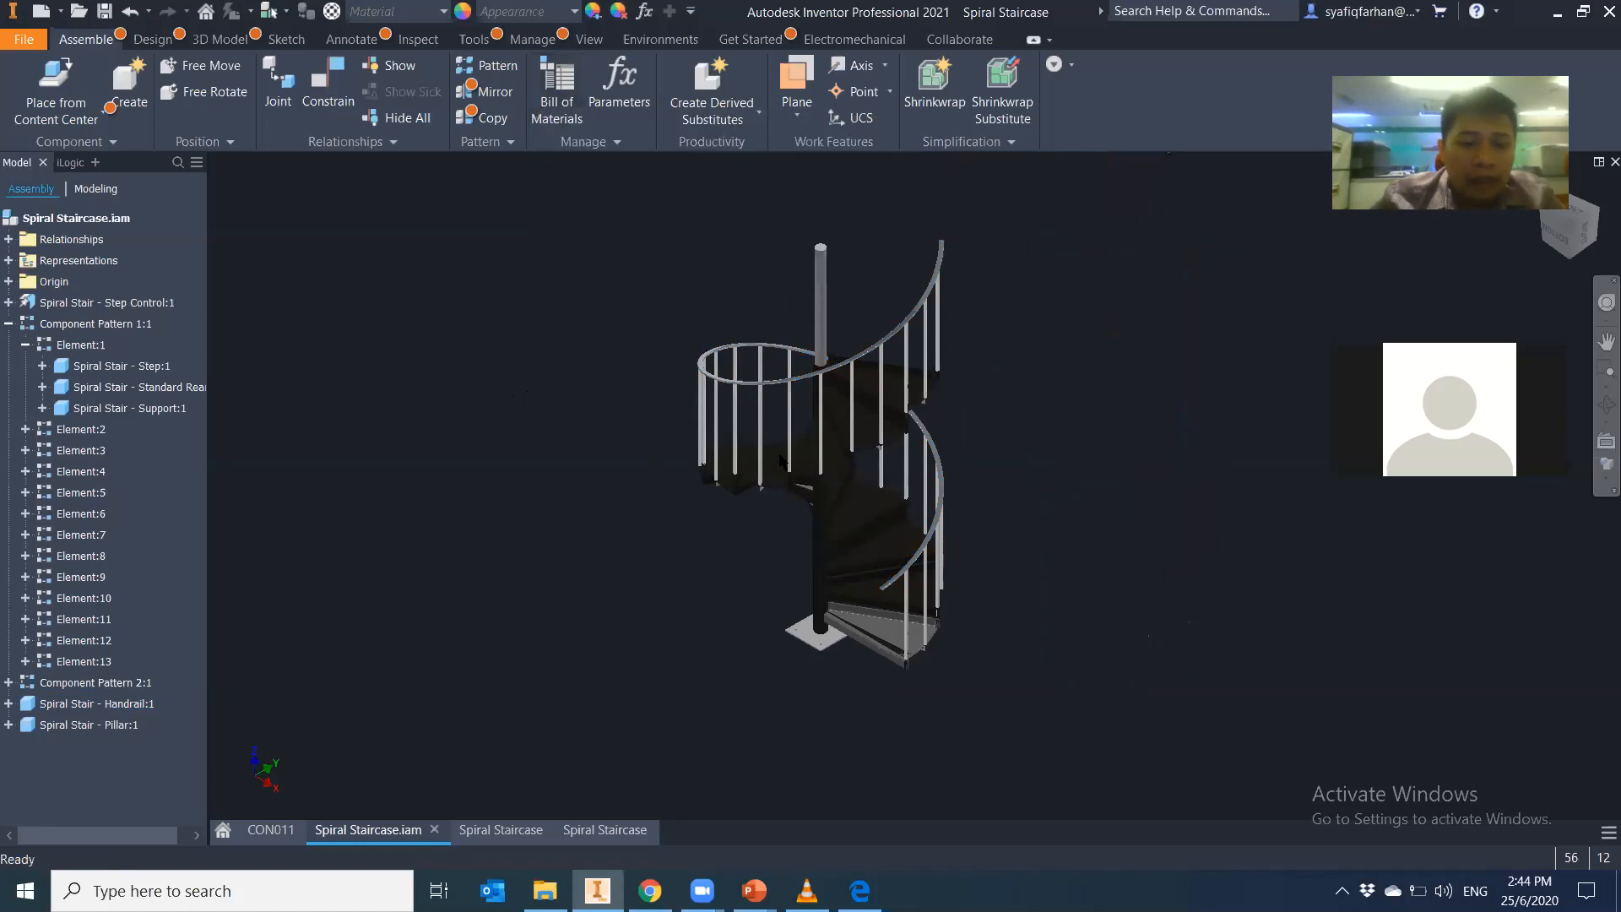
# Delete the parts list from the Spiral Staircase drawing sheet
pyautogui.click(500, 830)
pyautogui.press('F2')
pyautogui.moveTo(1035, 644)
pyautogui.mouseDown()
pyautogui.moveTo(842, 633)
pyautogui.moveTo(847, 646)
pyautogui.mouseUp()
pyautogui.click(751, 296)
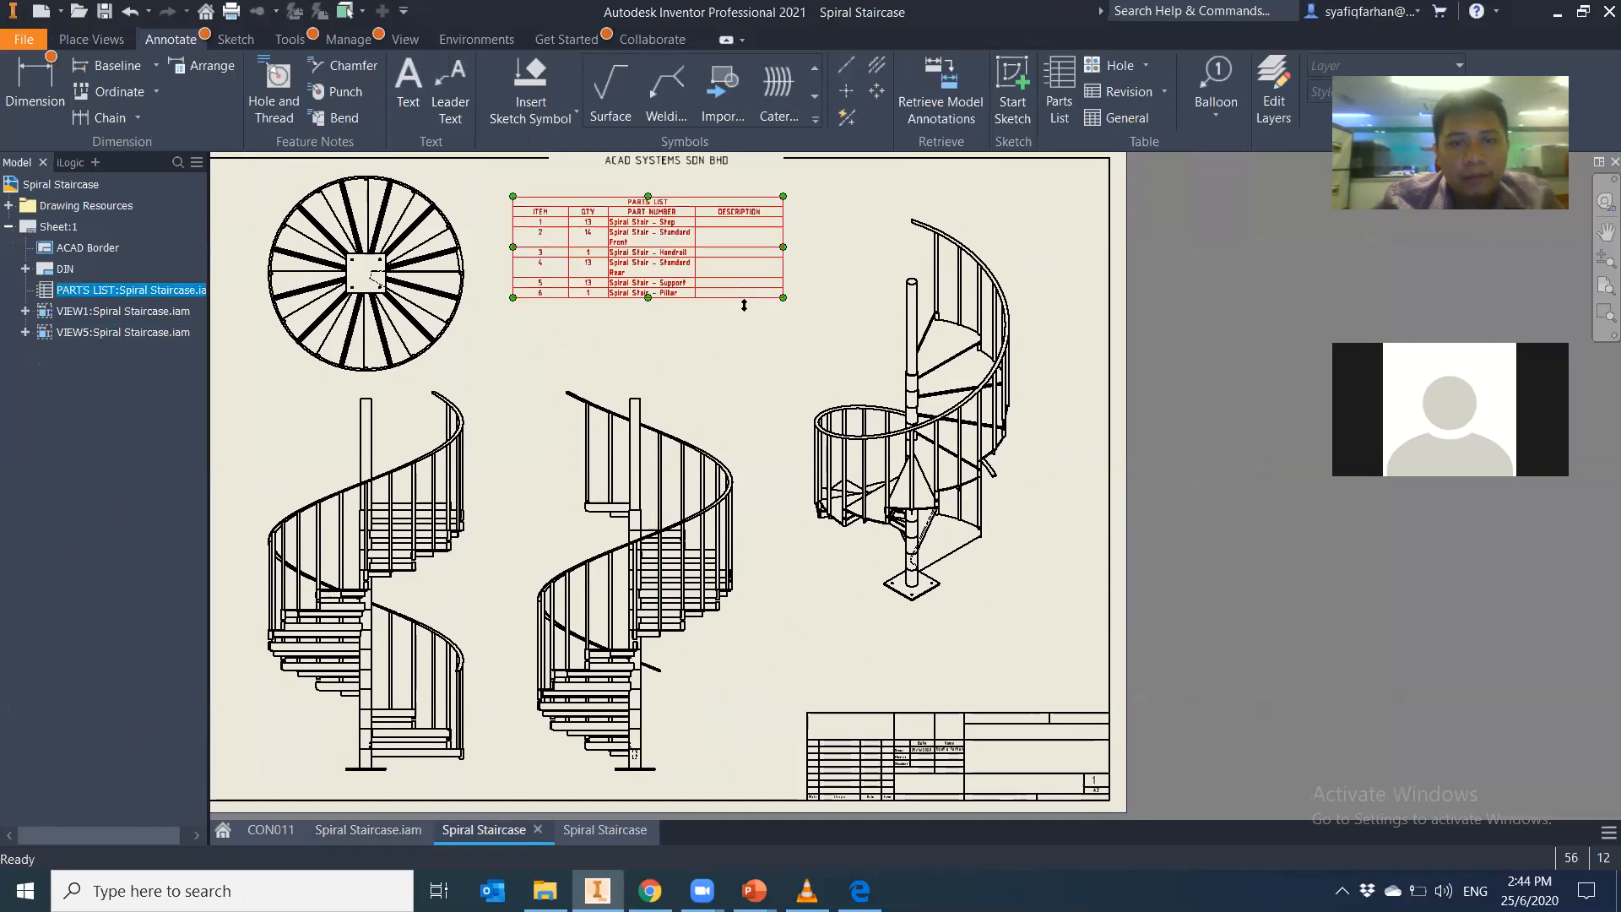
pyautogui.press('Delete')
pyautogui.moveTo(742, 299); pyautogui.dragTo(727, 336, button='middle')
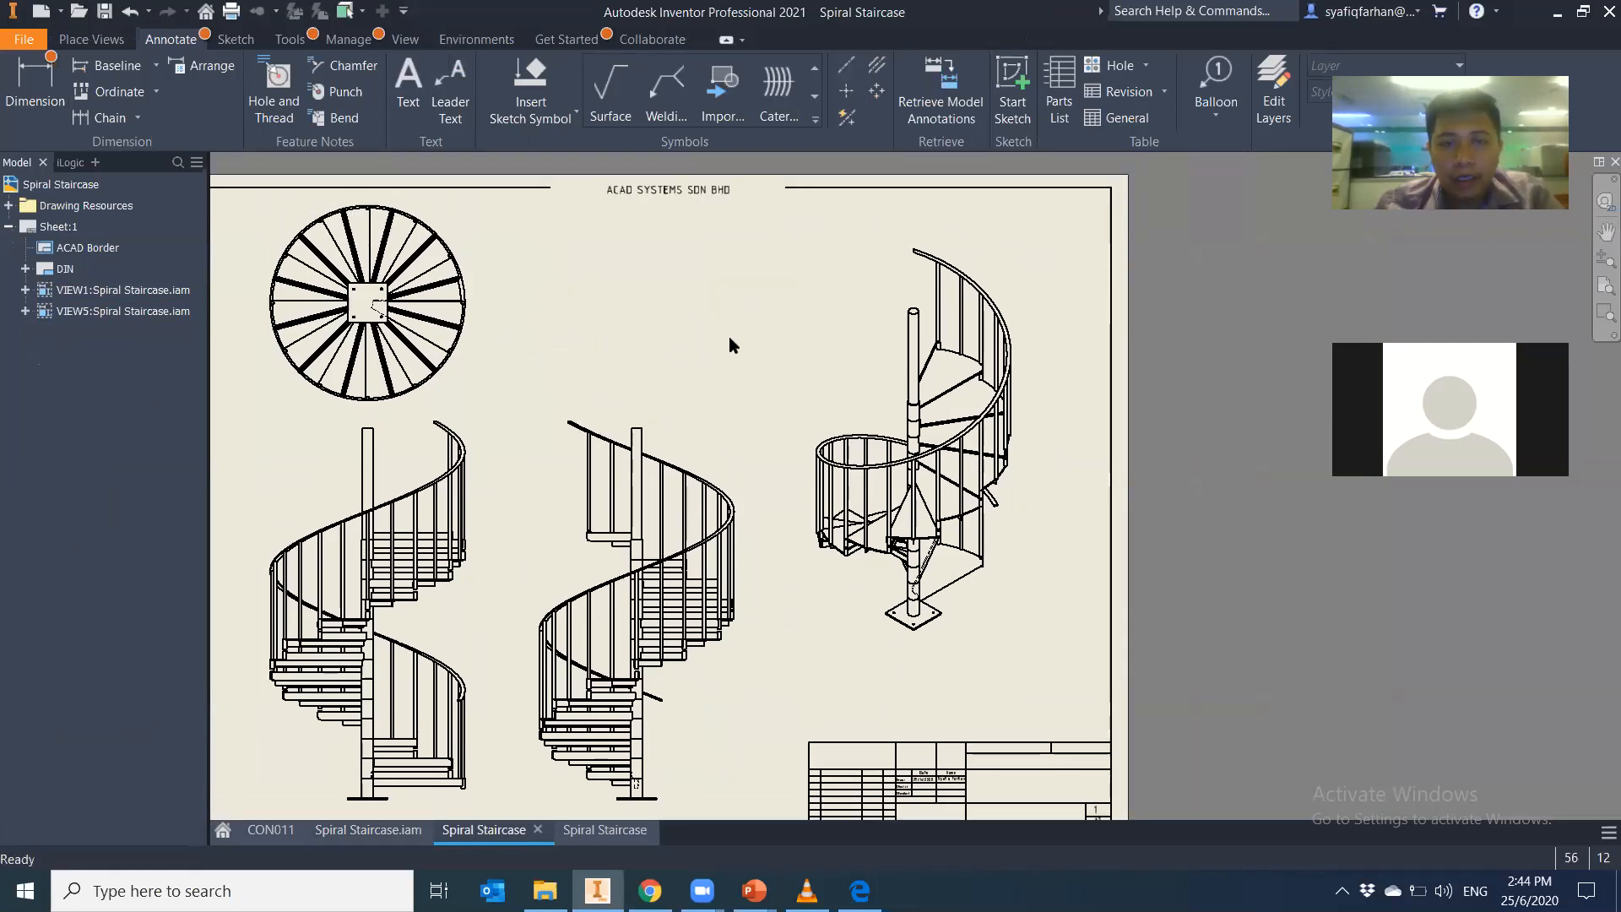
# Start a parts list sourced from the elevation view beside the isometric view, keeping the BOM view as Structured
pyautogui.moveTo(796, 381)
pyautogui.mouseDown(button='middle')
pyautogui.moveTo(877, 255)
pyautogui.moveTo(789, 401)
pyautogui.mouseUp(button='middle')
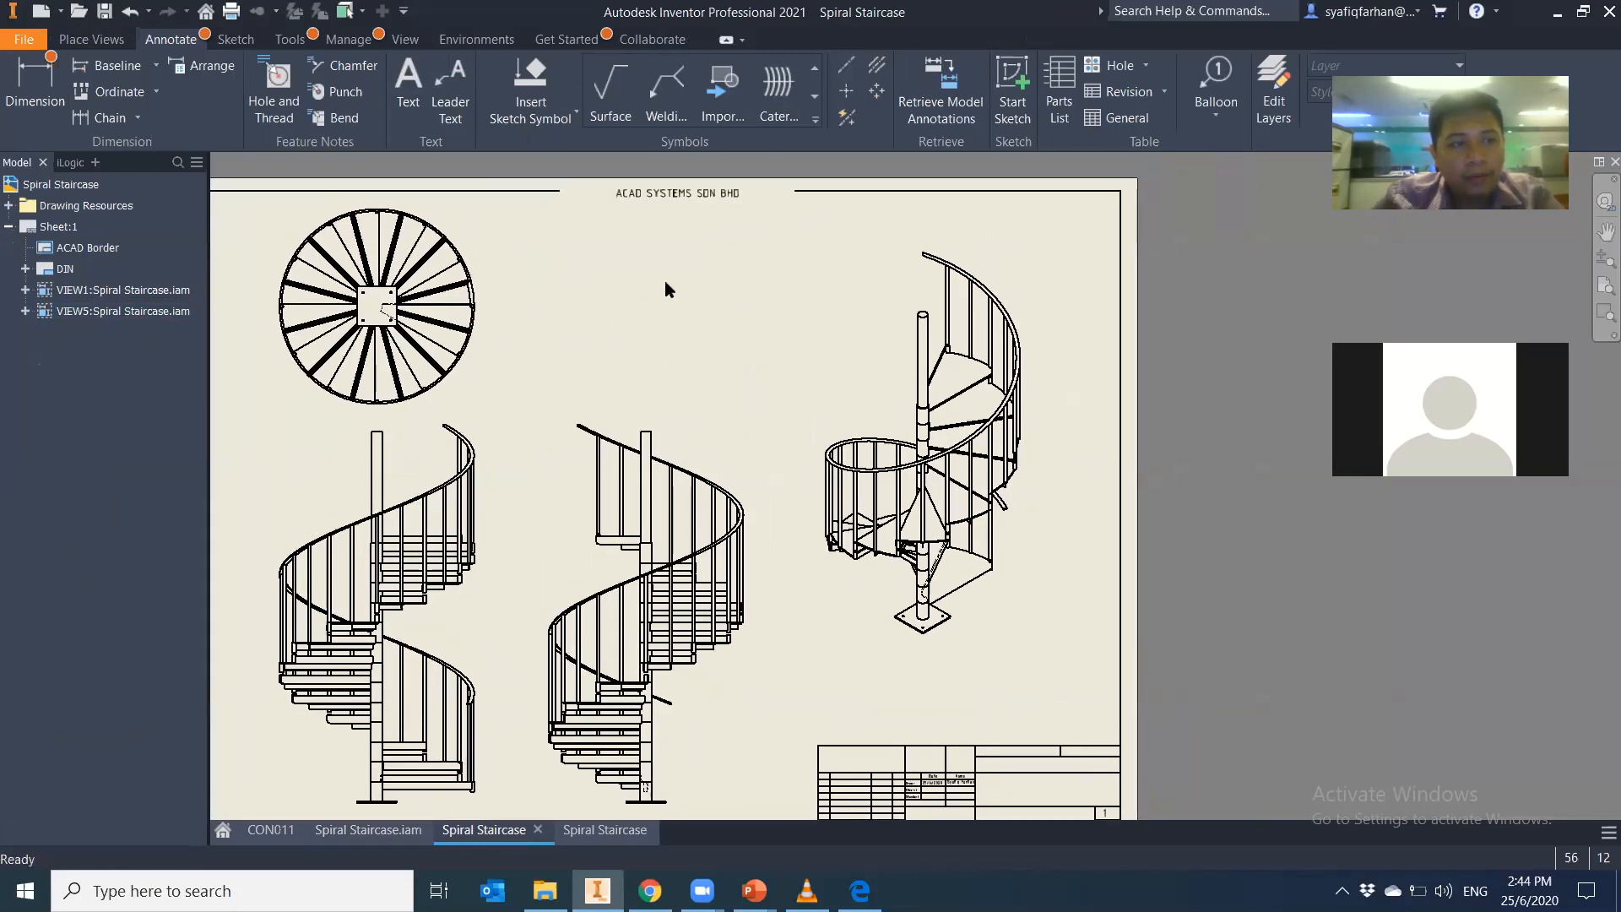
pyautogui.moveTo(648, 292); pyautogui.dragTo(659, 294, button='middle')
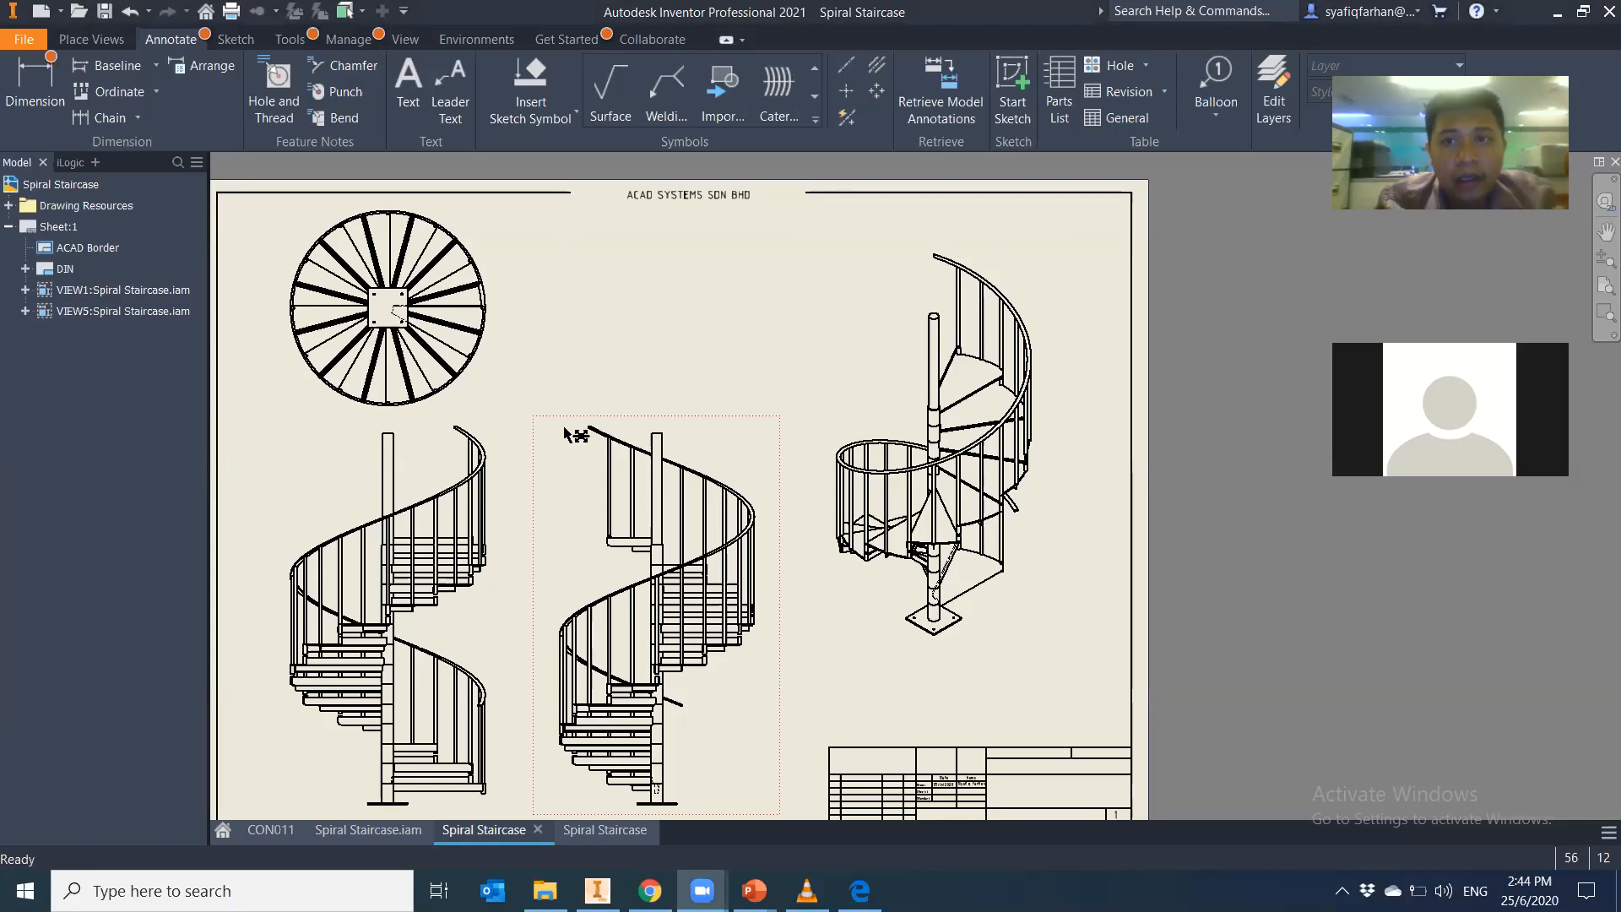
pyautogui.click(1059, 108)
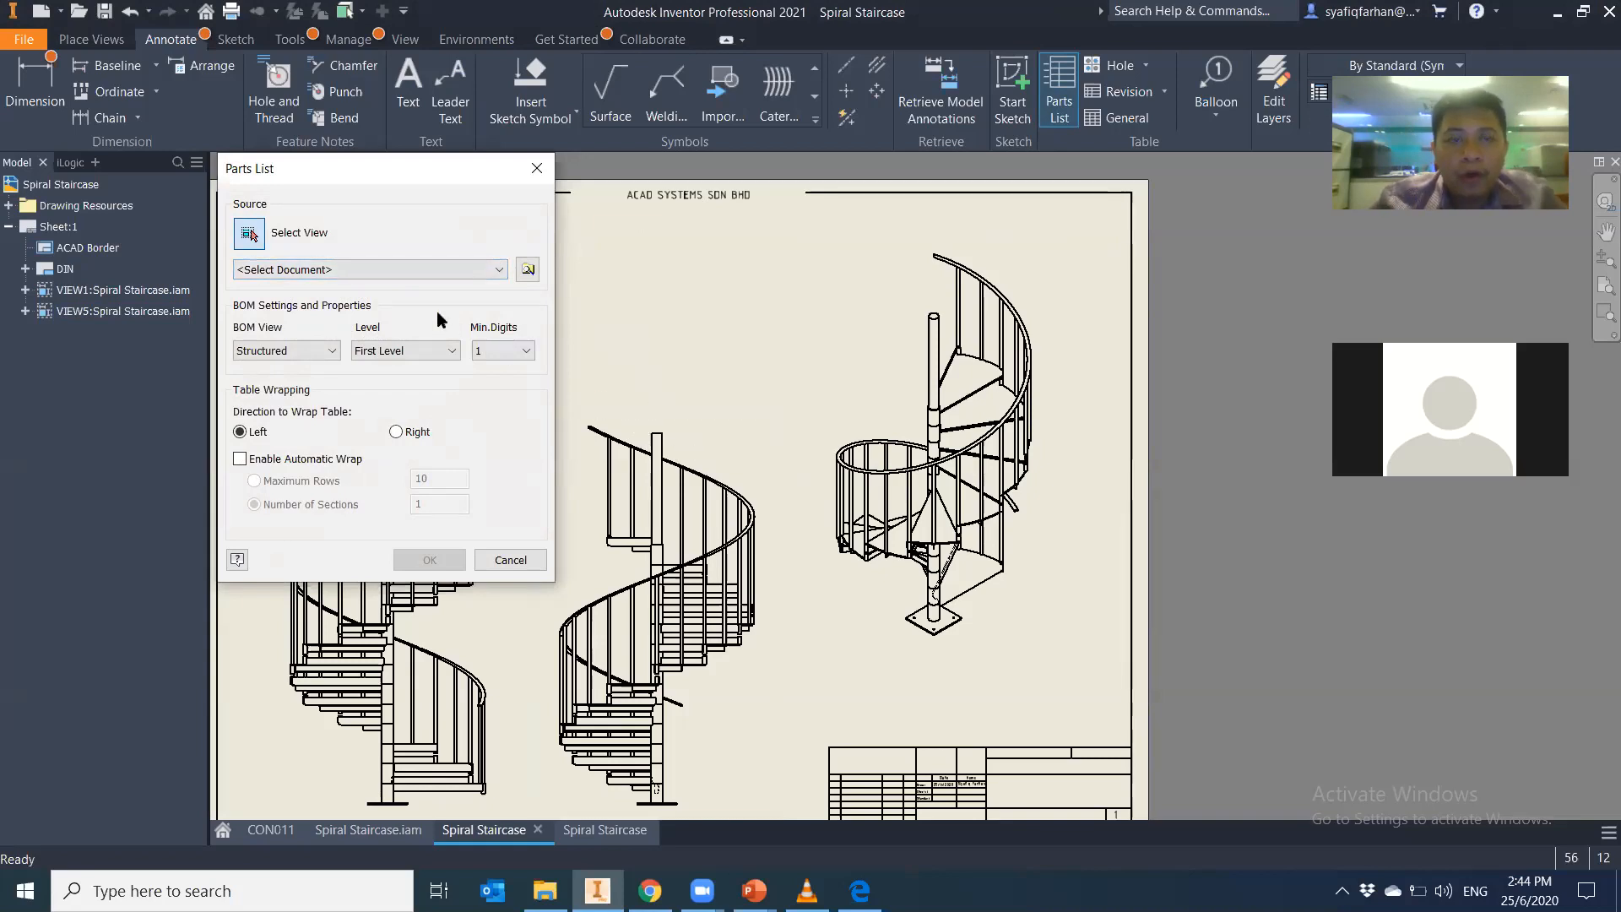
pyautogui.click(525, 271)
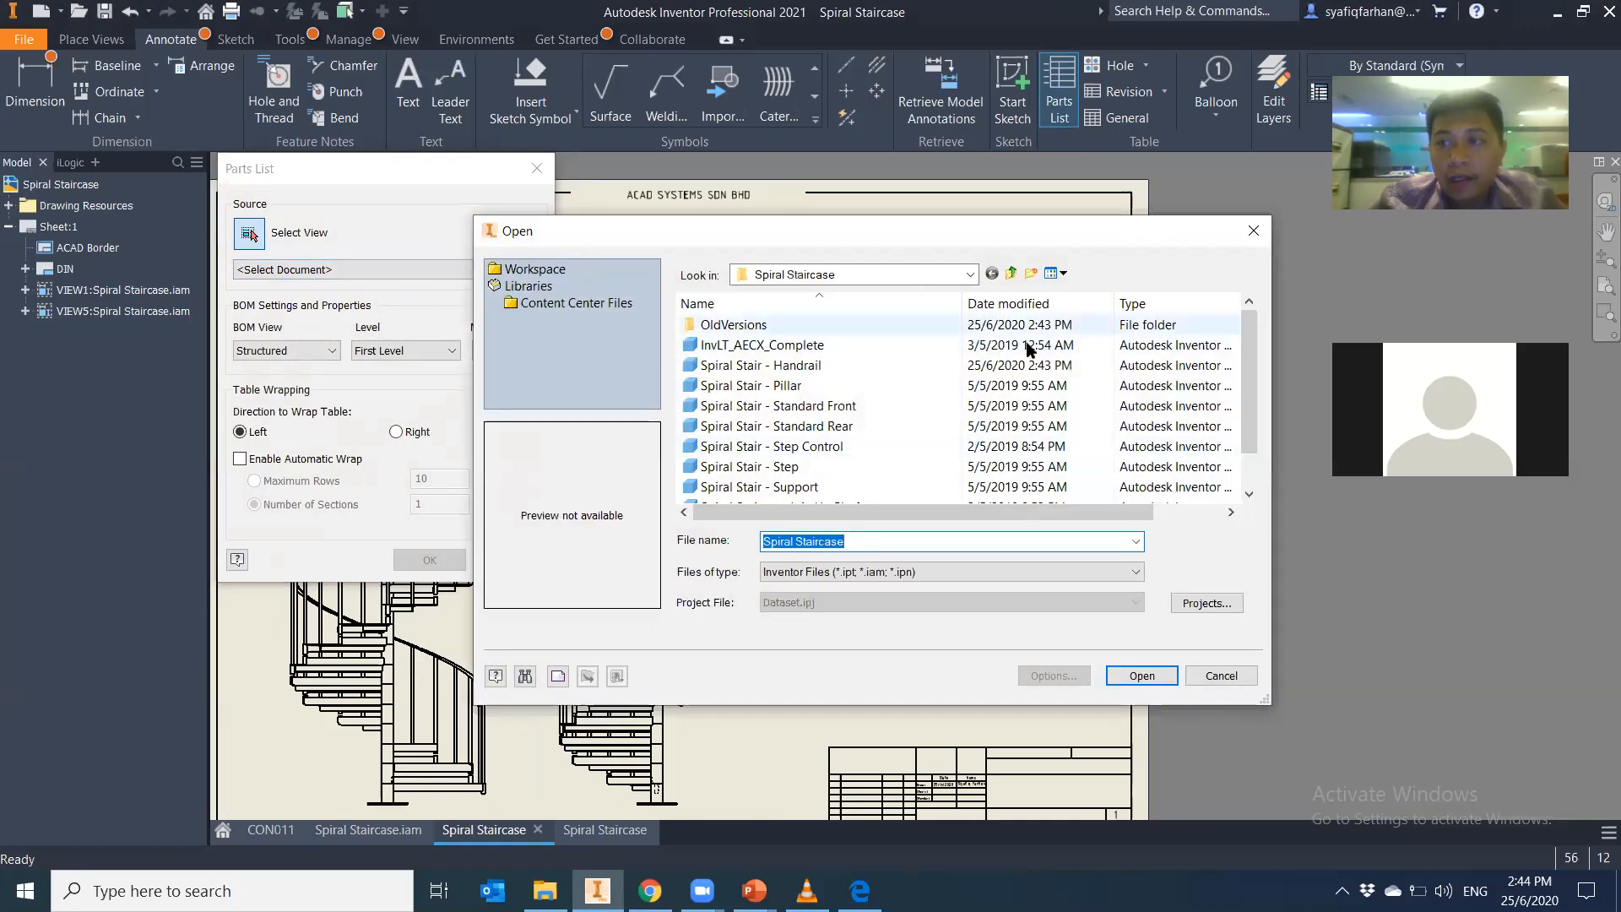
pyautogui.click(1253, 231)
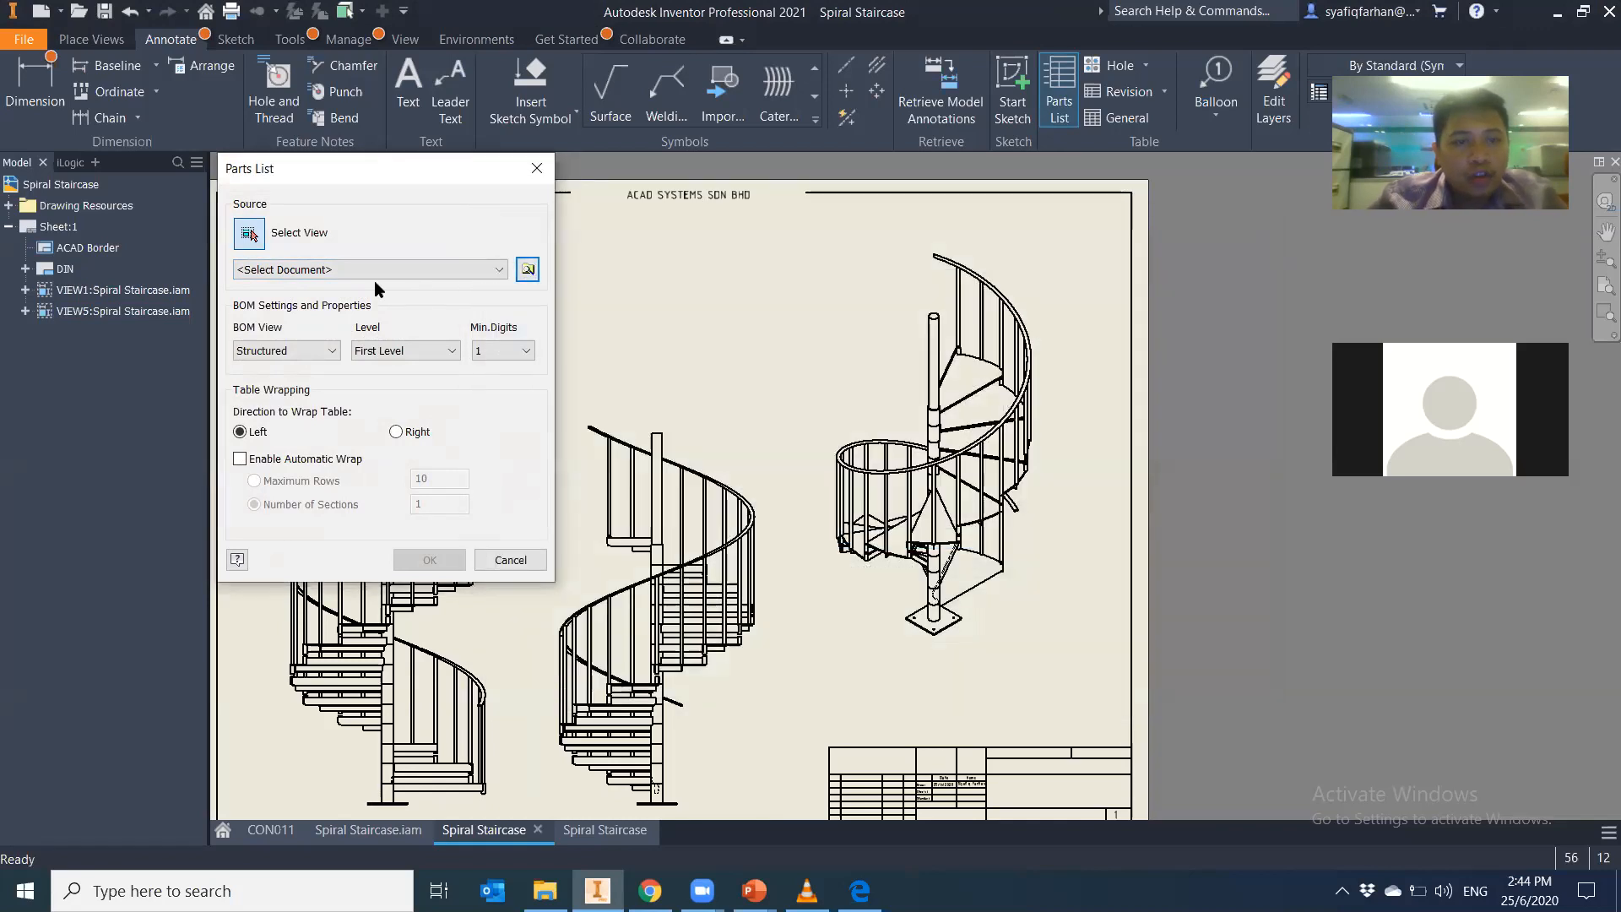
pyautogui.click(412, 270)
pyautogui.click(412, 270)
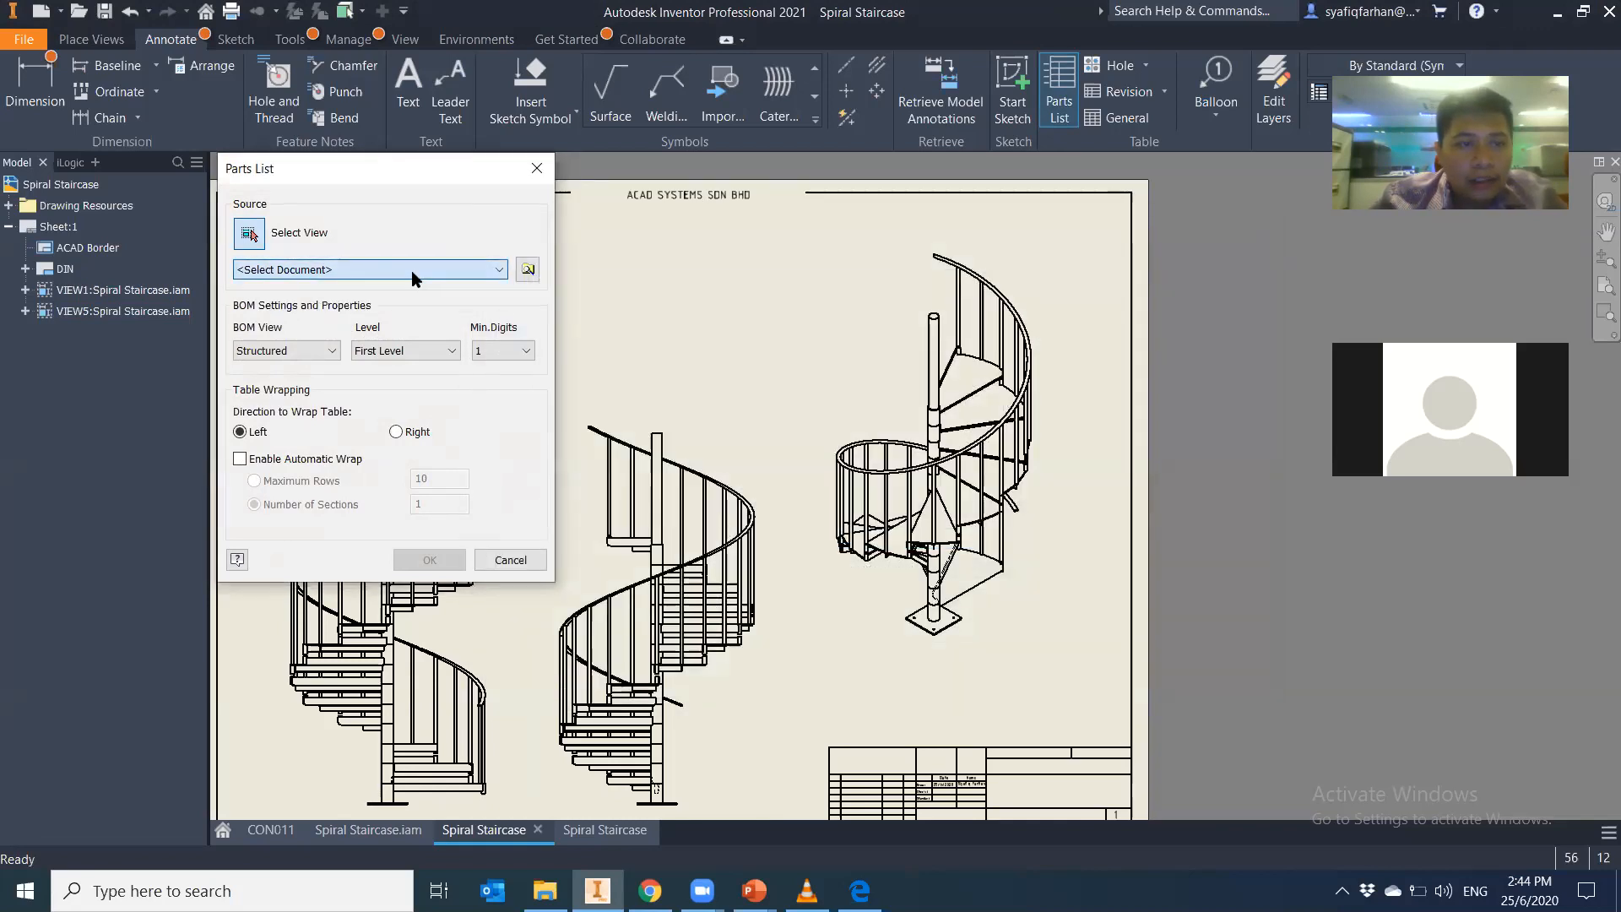
pyautogui.click(727, 486)
pyautogui.click(302, 353)
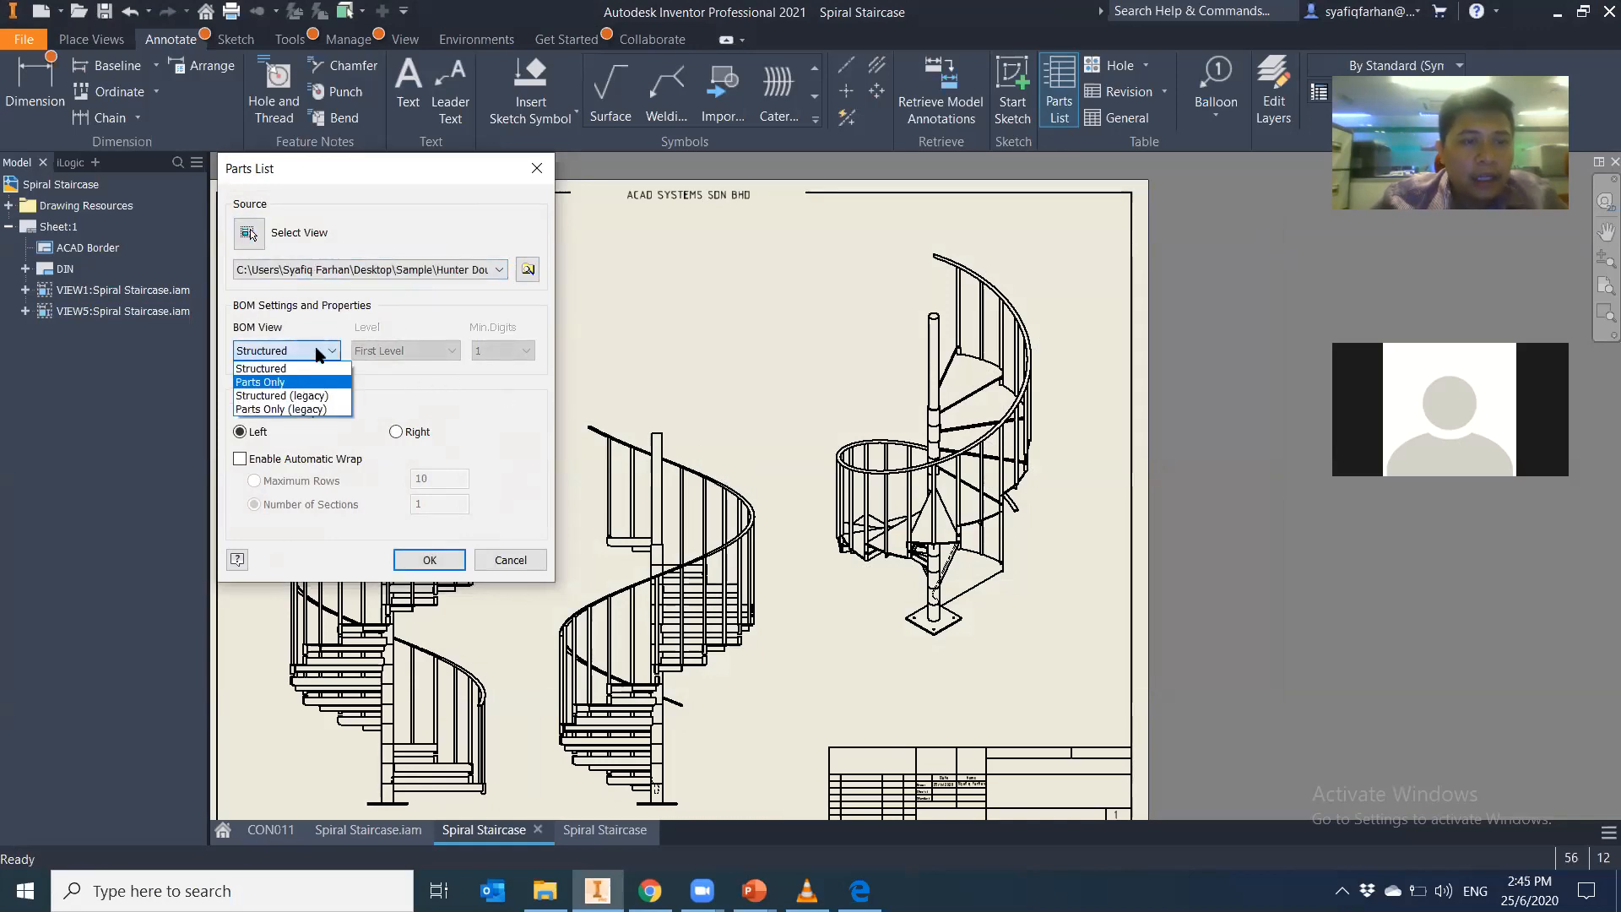
pyautogui.click(469, 375)
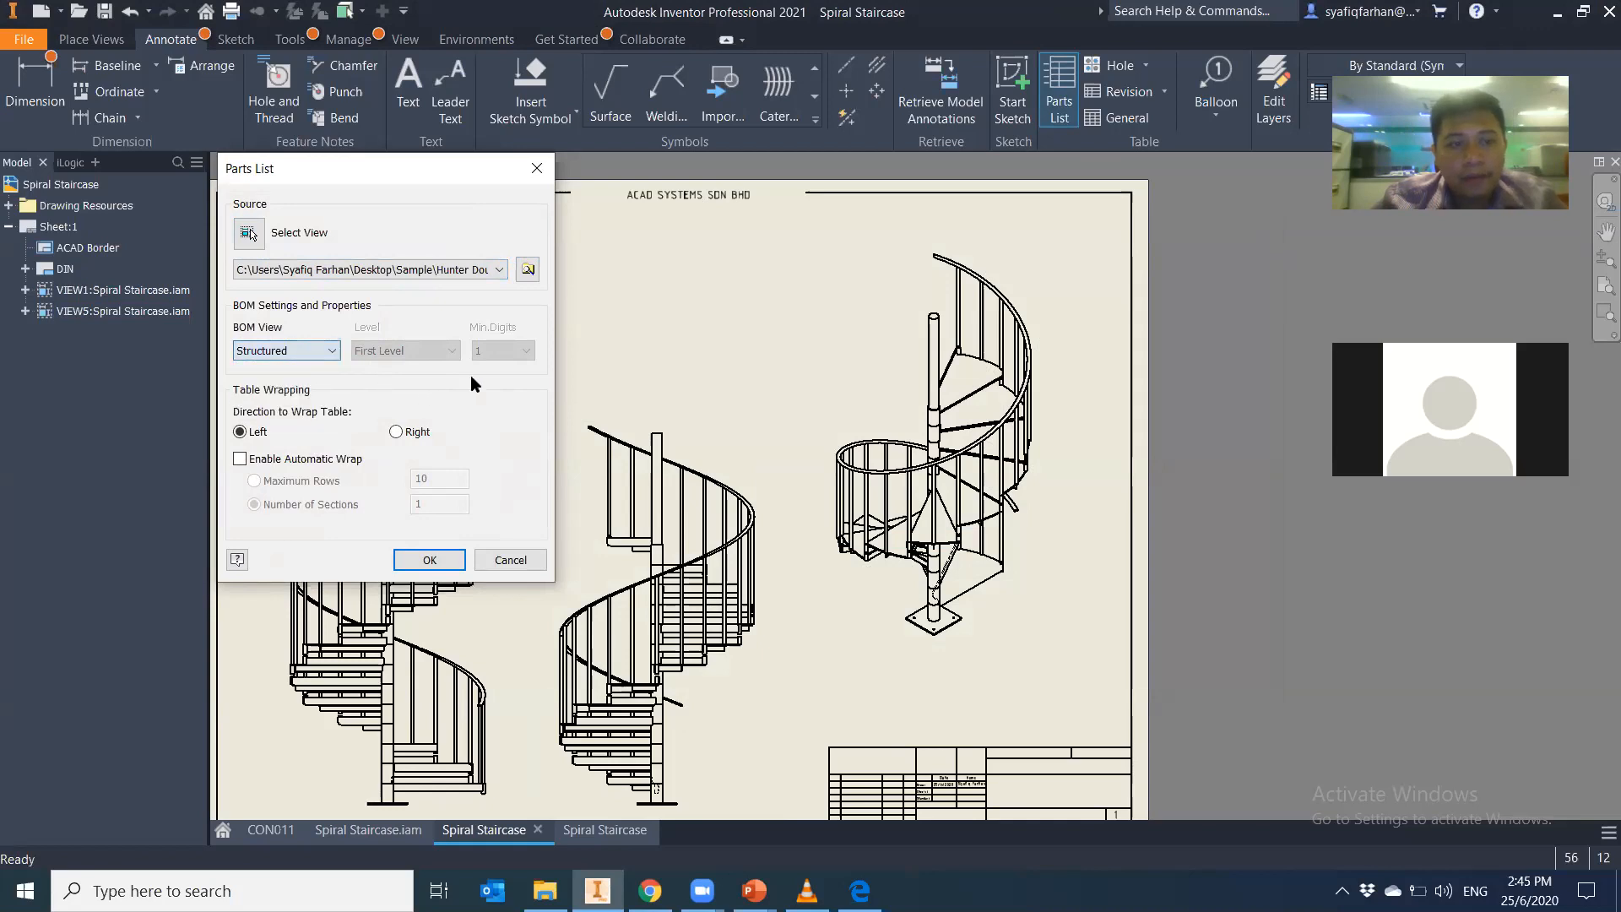
# Accept the parts list settings and place the table in the free space between the plan view and the isometric view
pyautogui.click(426, 559)
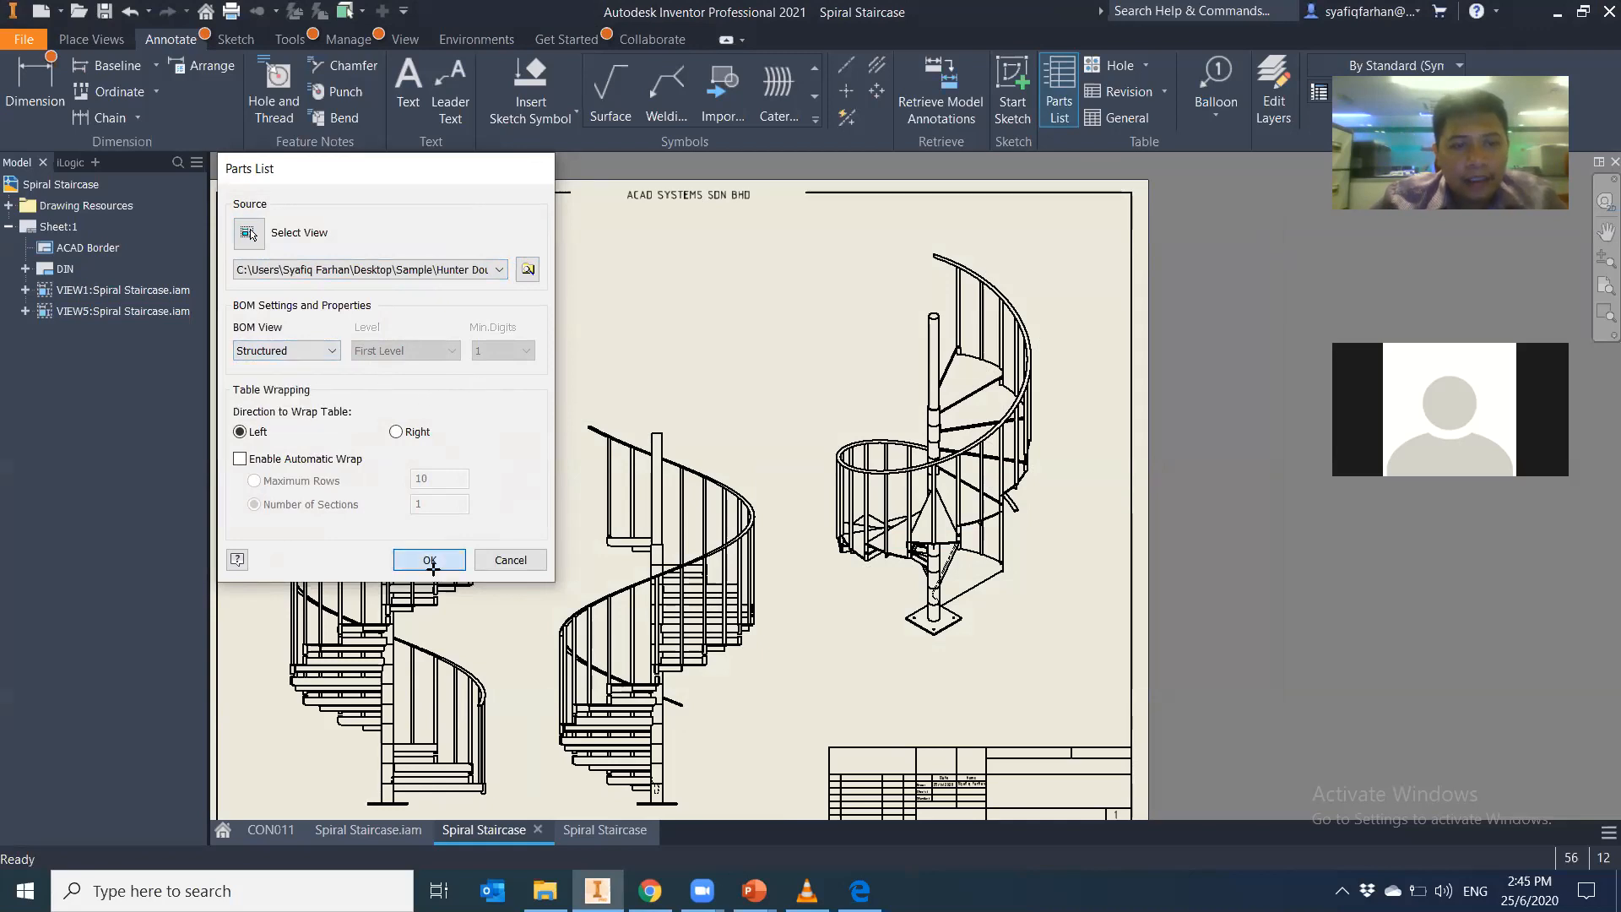
pyautogui.click(835, 284)
pyautogui.scroll(2, 788, 453)
pyautogui.scroll(-6, 789, 459)
pyautogui.moveTo(789, 460); pyautogui.dragTo(847, 611, button='middle')
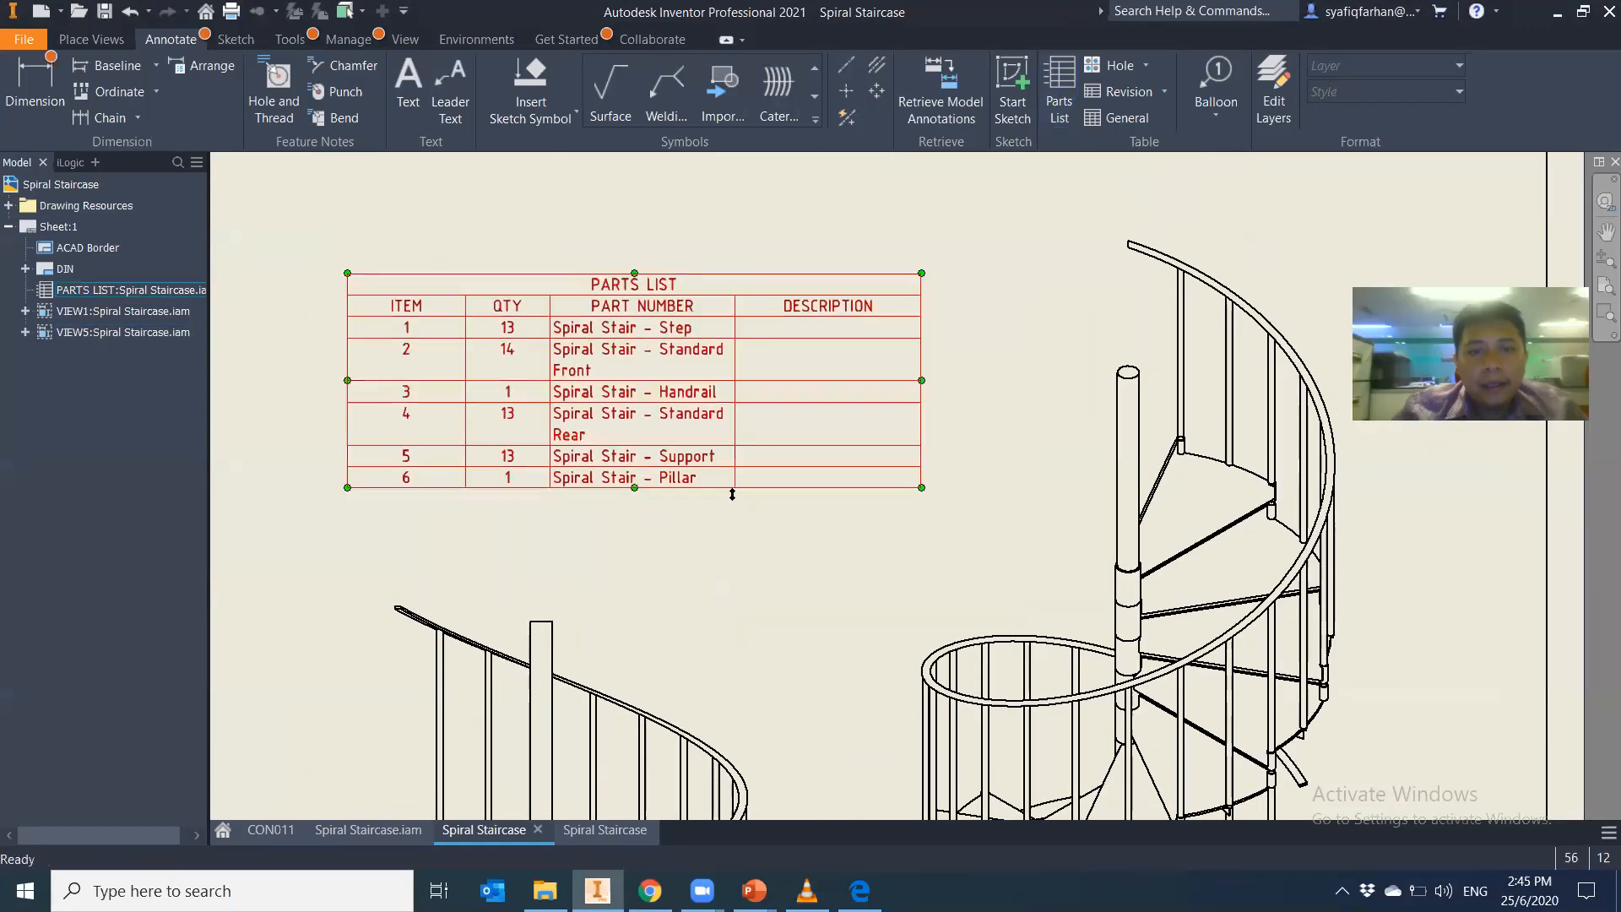
# Try the Material List (DIN) and Parts List (DIN) styles on the parts list, then apply Parts List (DIN-AIP)
pyautogui.click(778, 487)
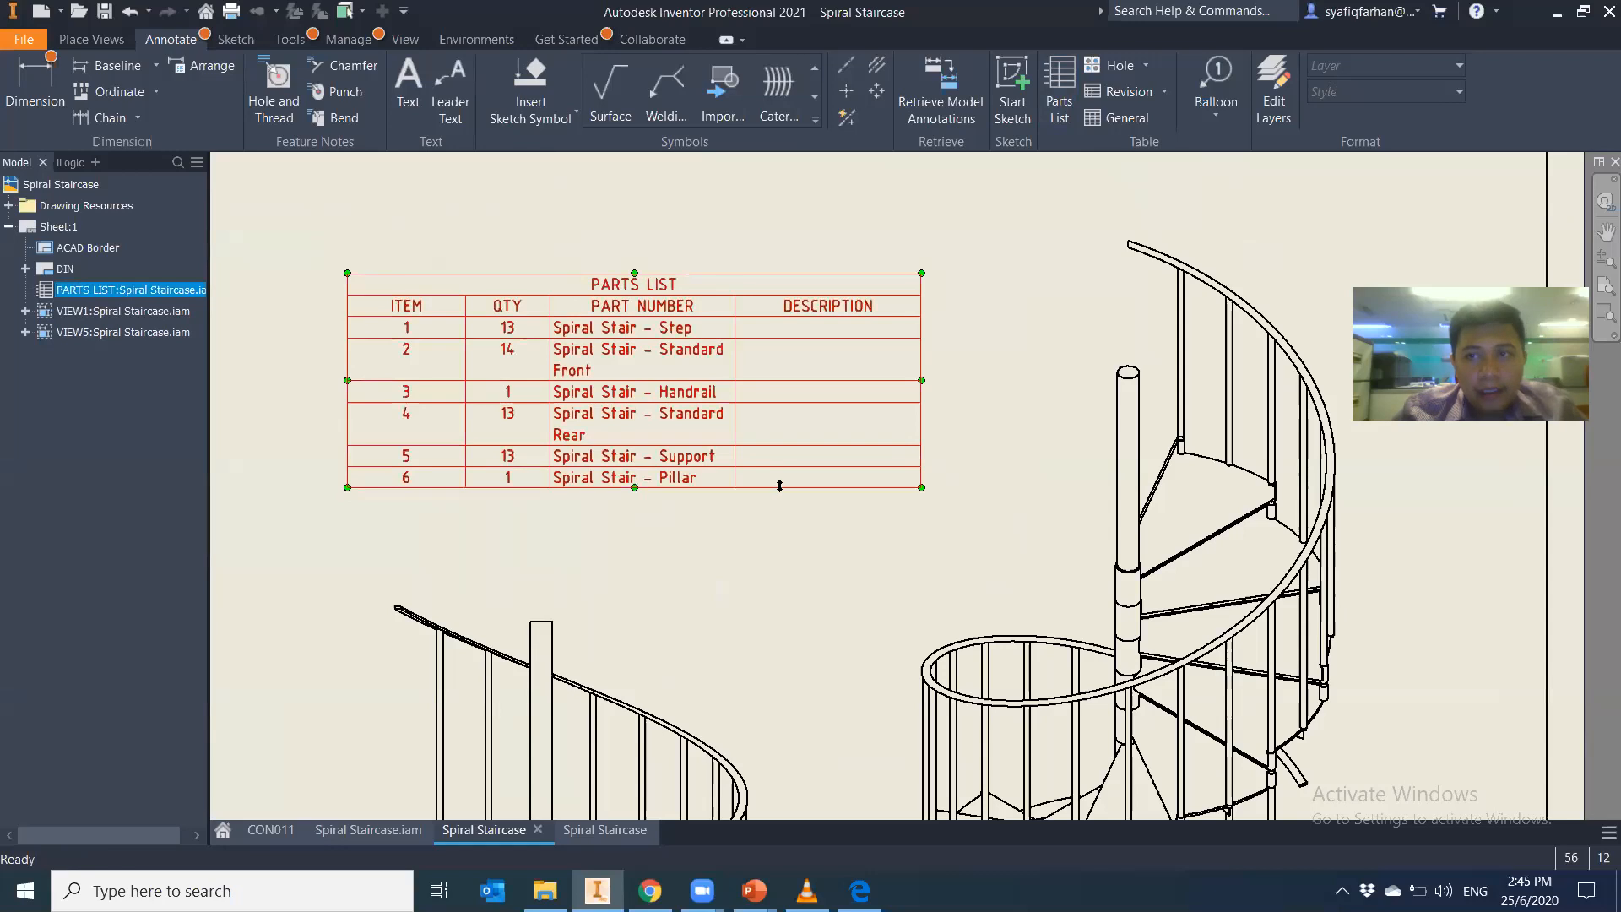
pyautogui.click(819, 518)
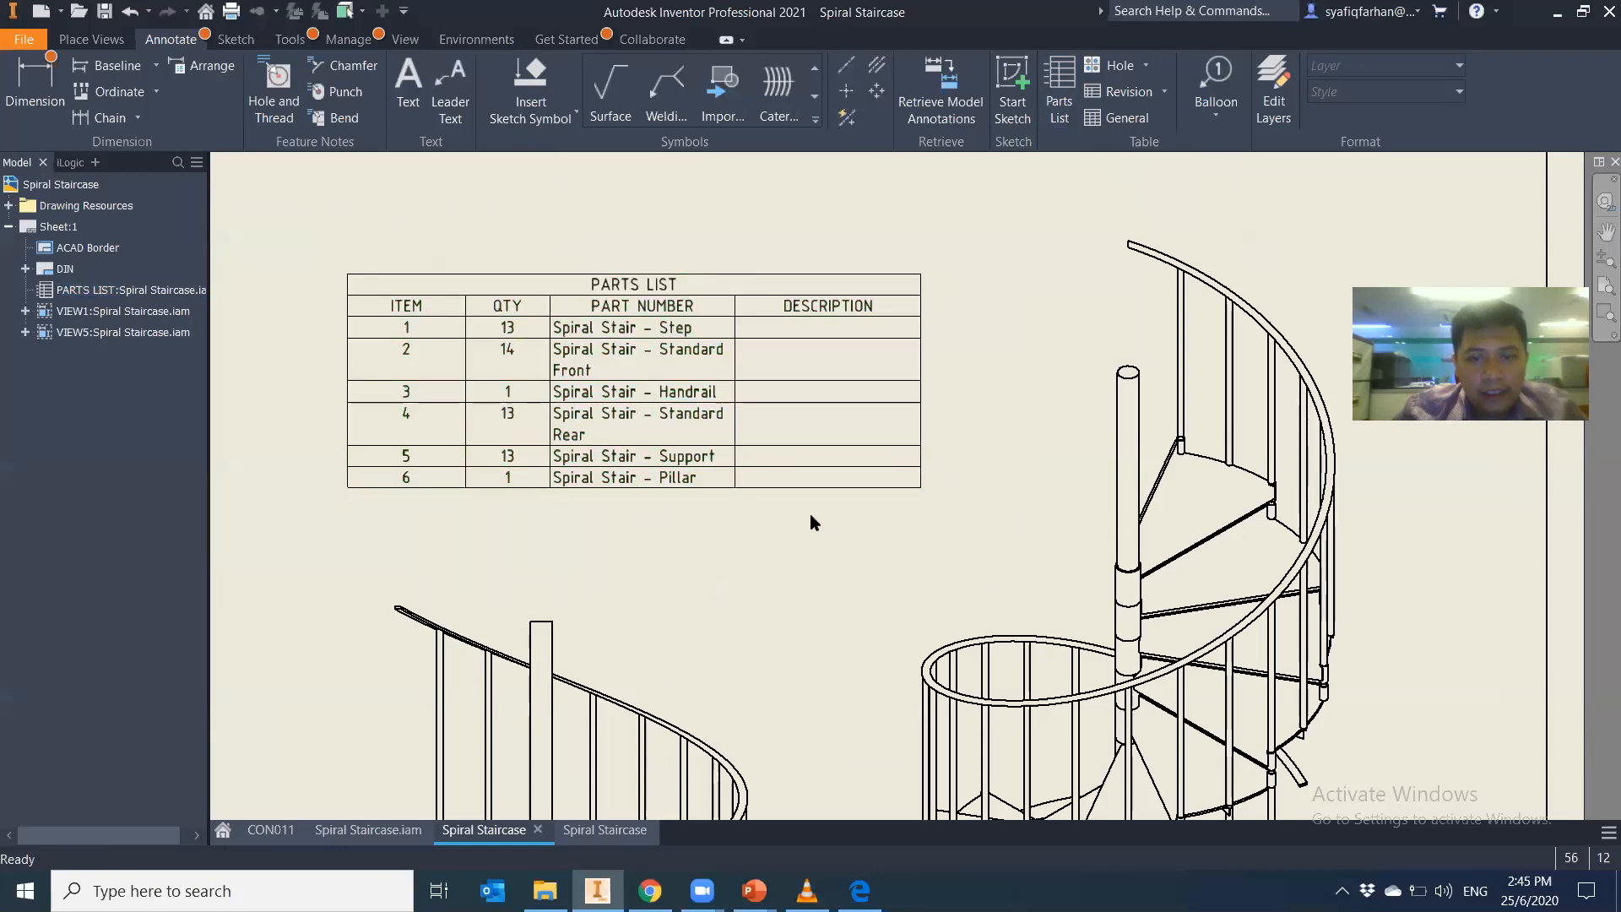
pyautogui.click(812, 488)
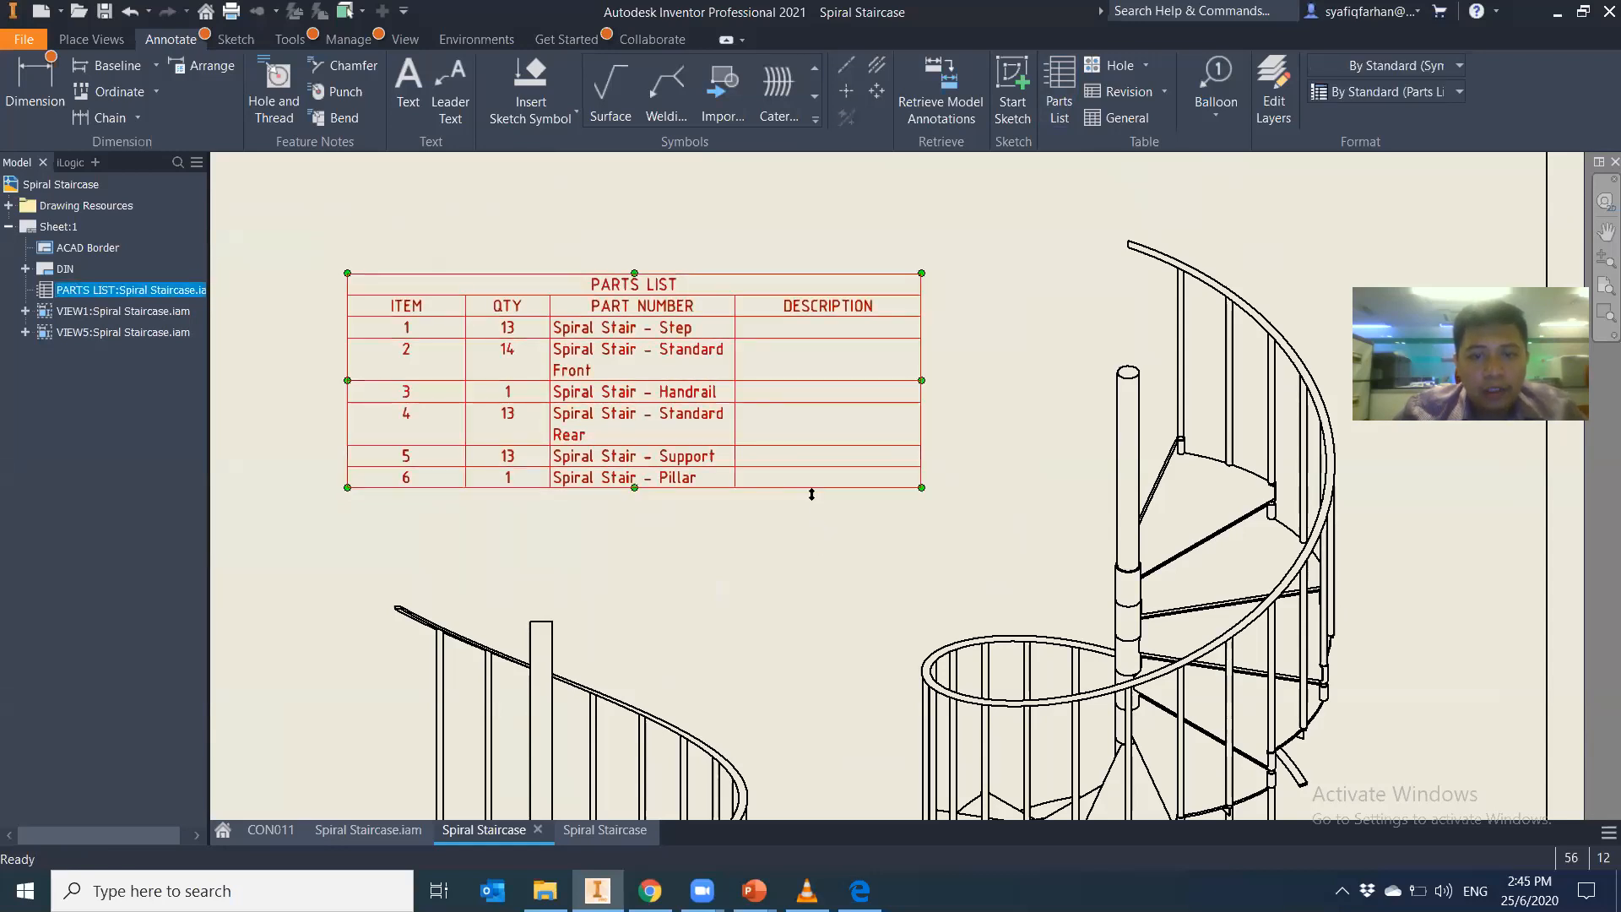
pyautogui.click(1460, 93)
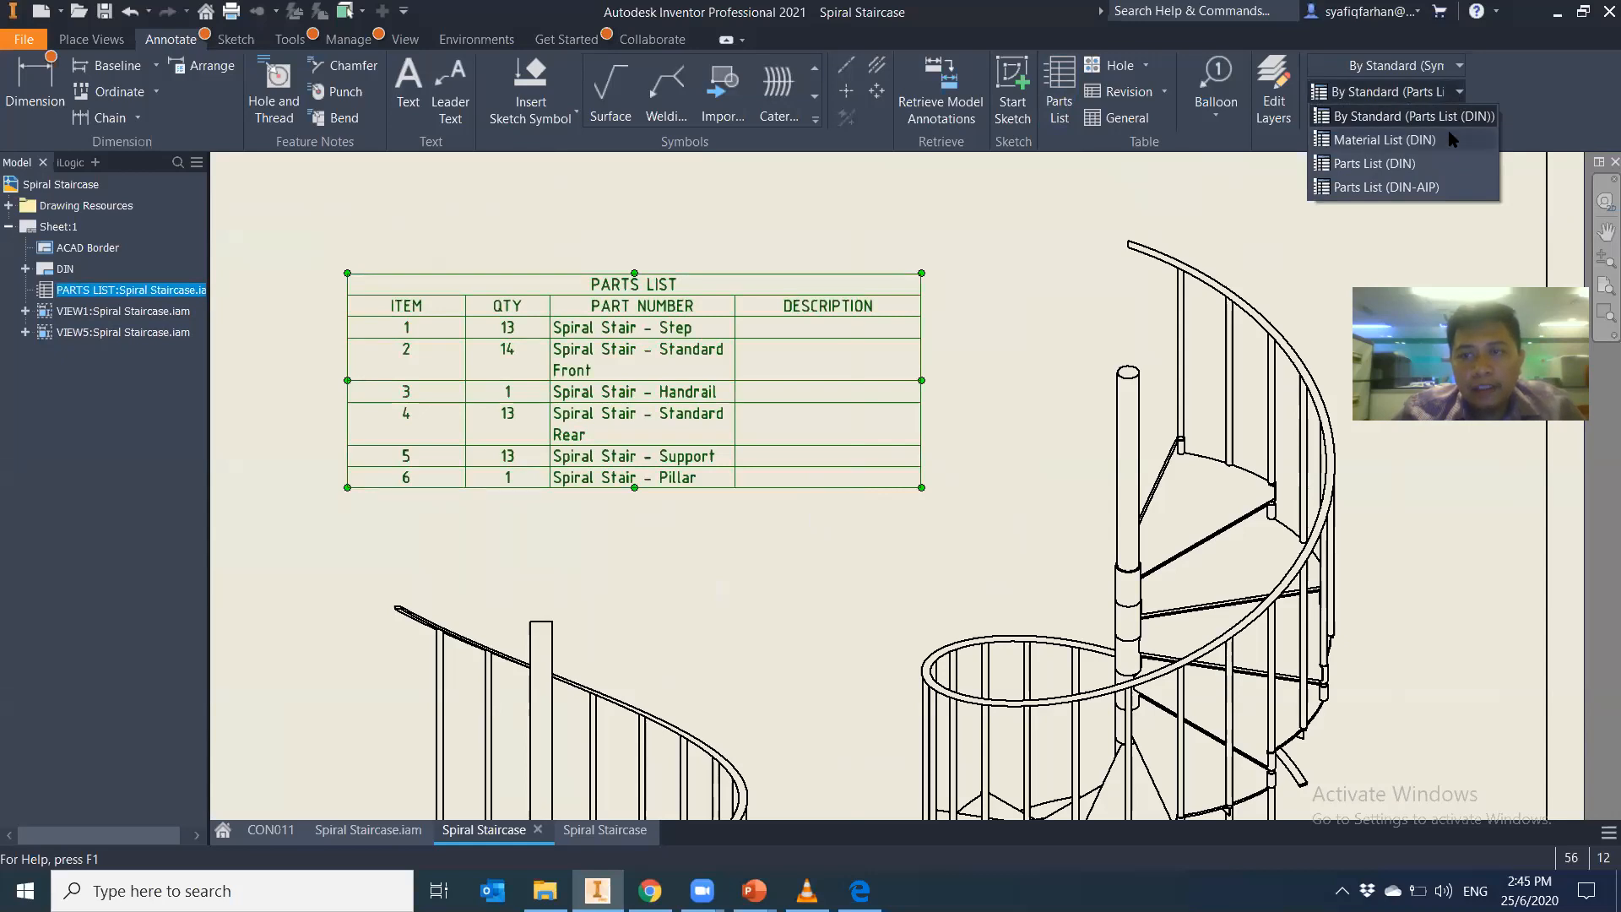
pyautogui.click(1452, 139)
pyautogui.click(1460, 93)
pyautogui.click(1401, 163)
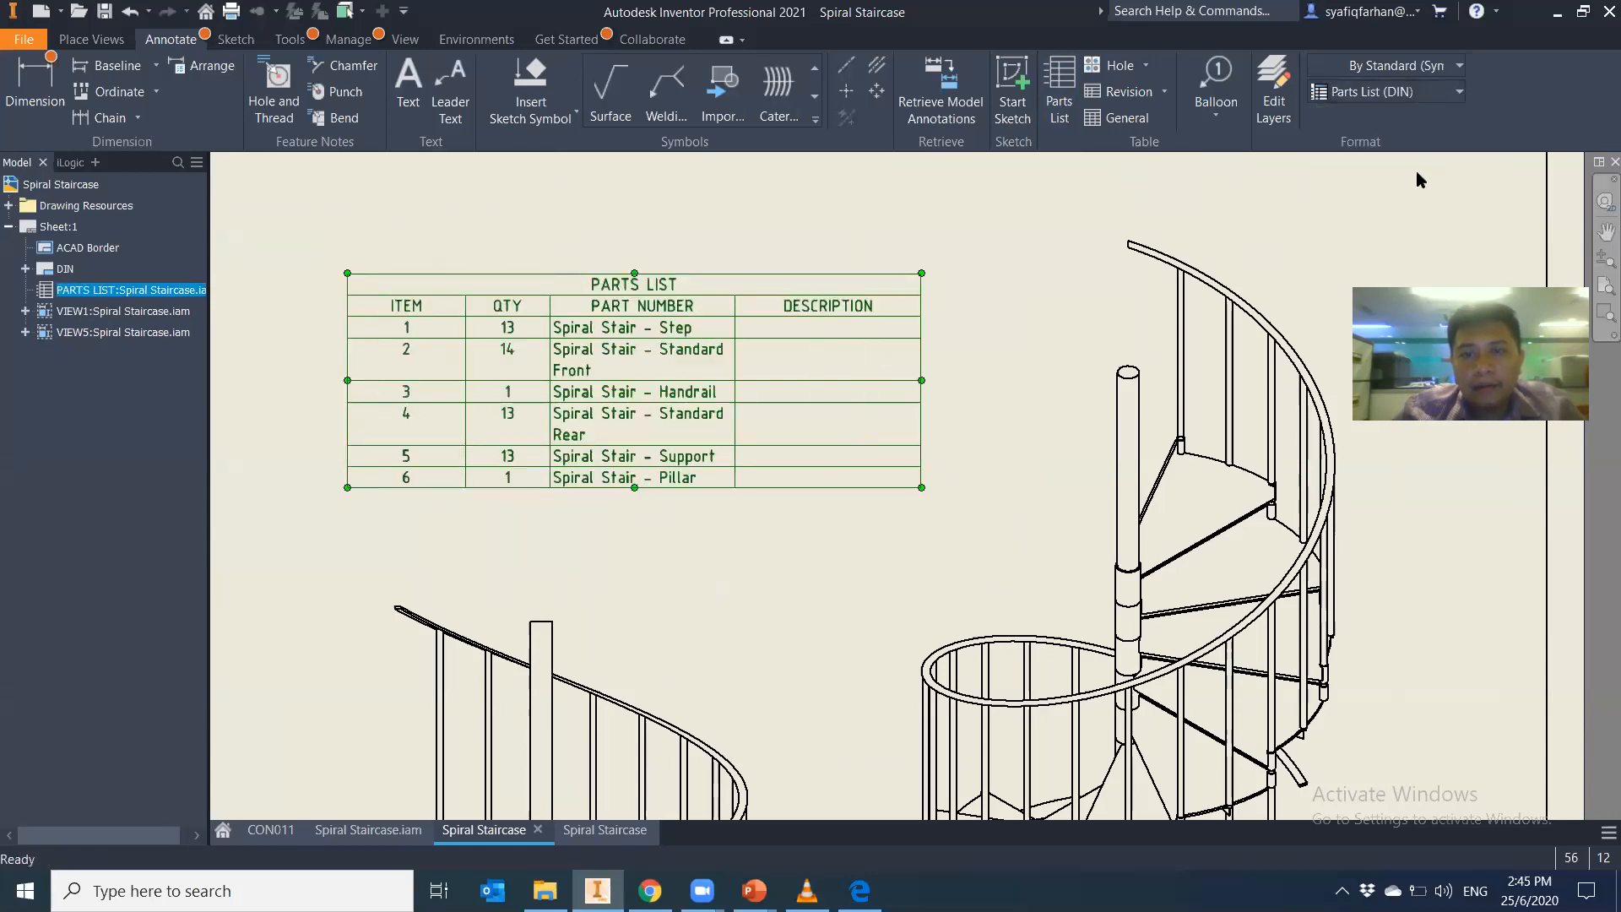
pyautogui.click(1436, 91)
pyautogui.click(1415, 183)
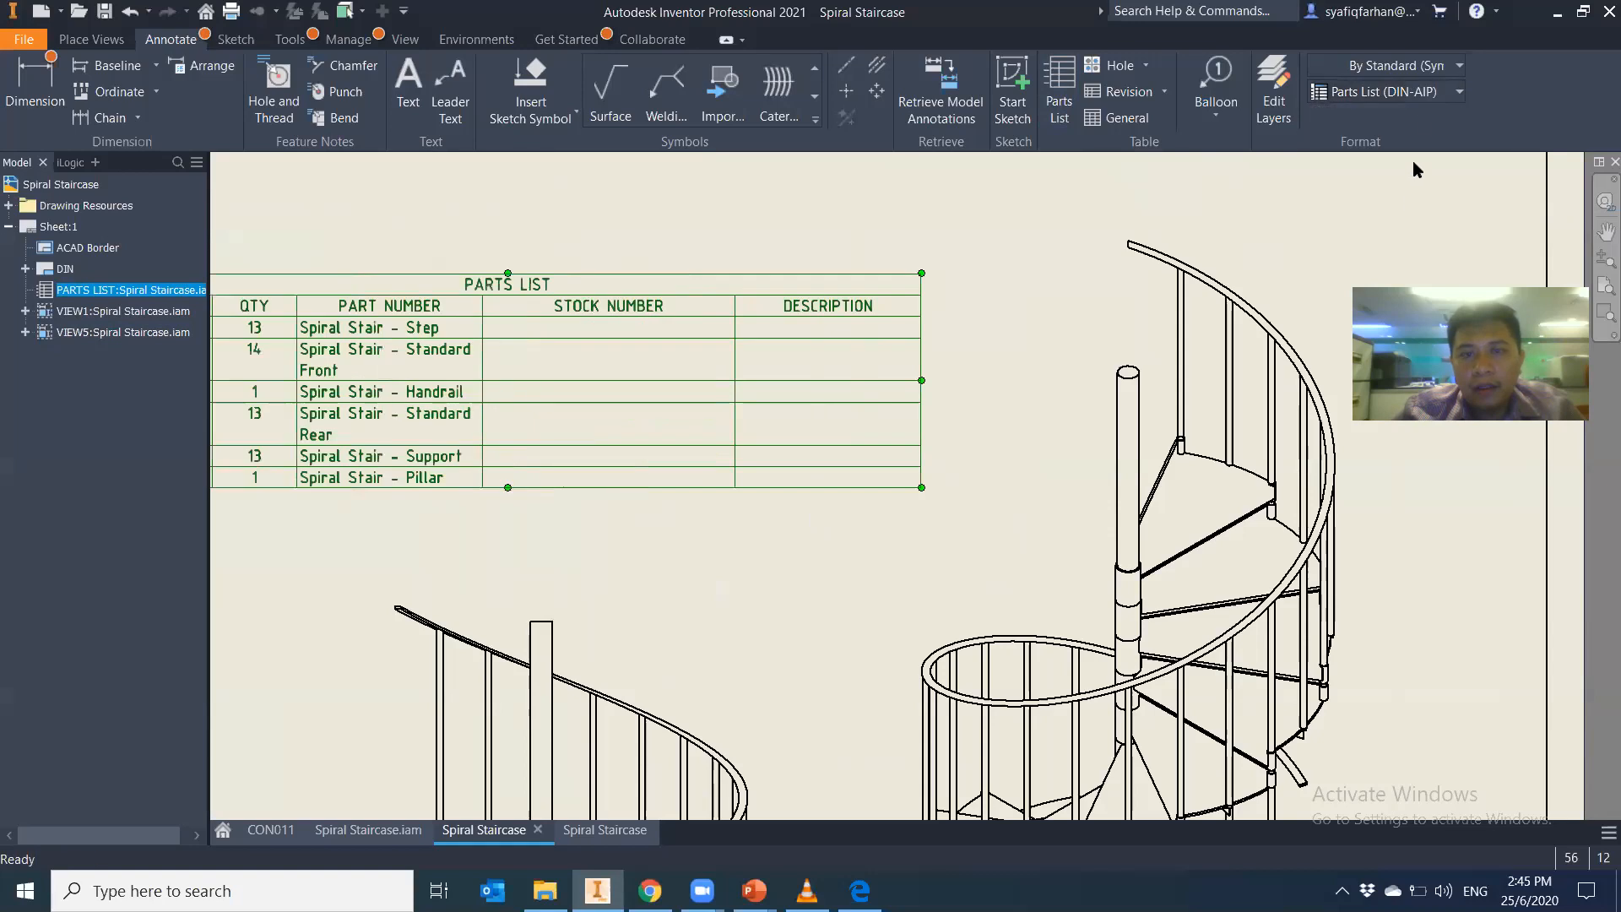
pyautogui.moveTo(987, 399); pyautogui.dragTo(1075, 399, button='middle')
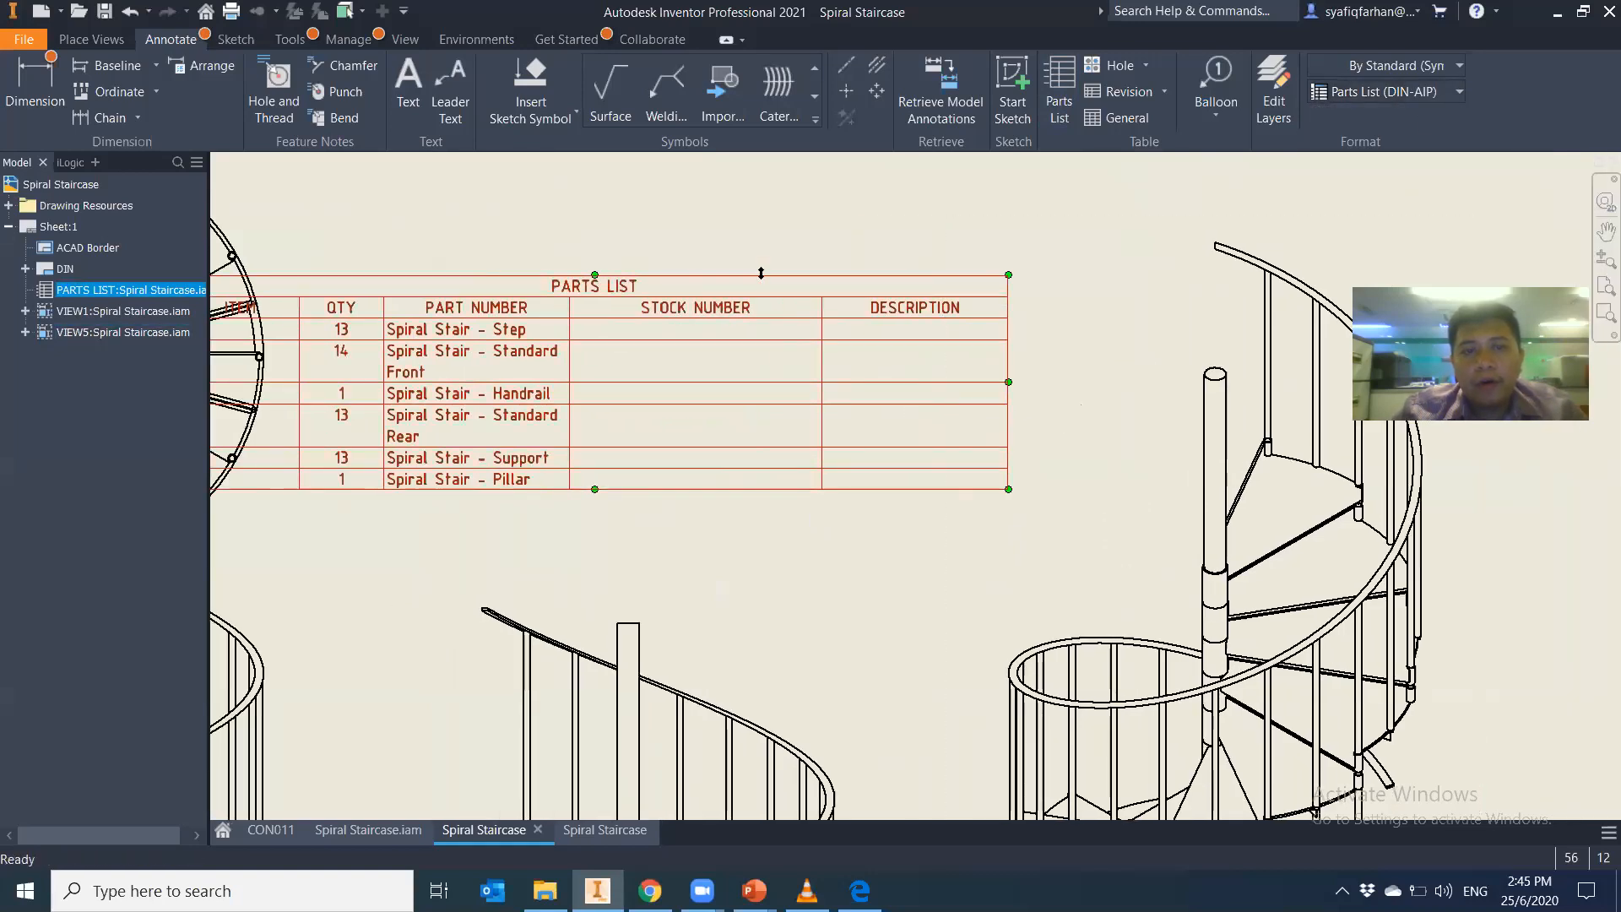
# Make the parts list's title row slightly taller and move the table clear of the plan view, just beneath the sheet's company heading
pyautogui.moveTo(768, 268); pyautogui.dragTo(832, 283)
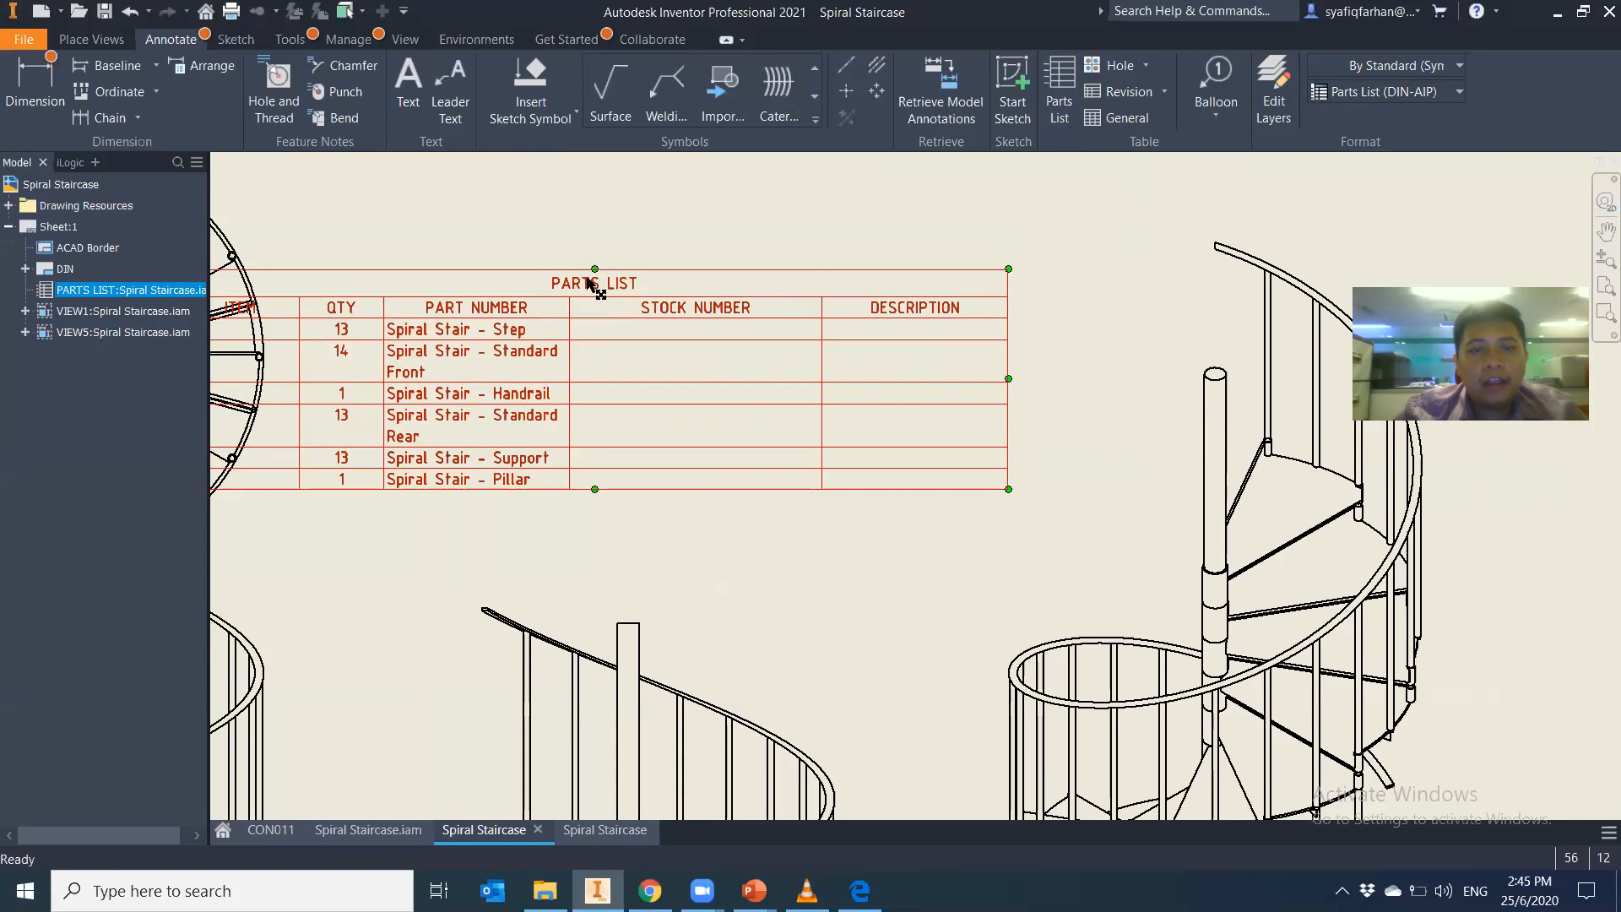
pyautogui.moveTo(593, 275); pyautogui.dragTo(699, 161)
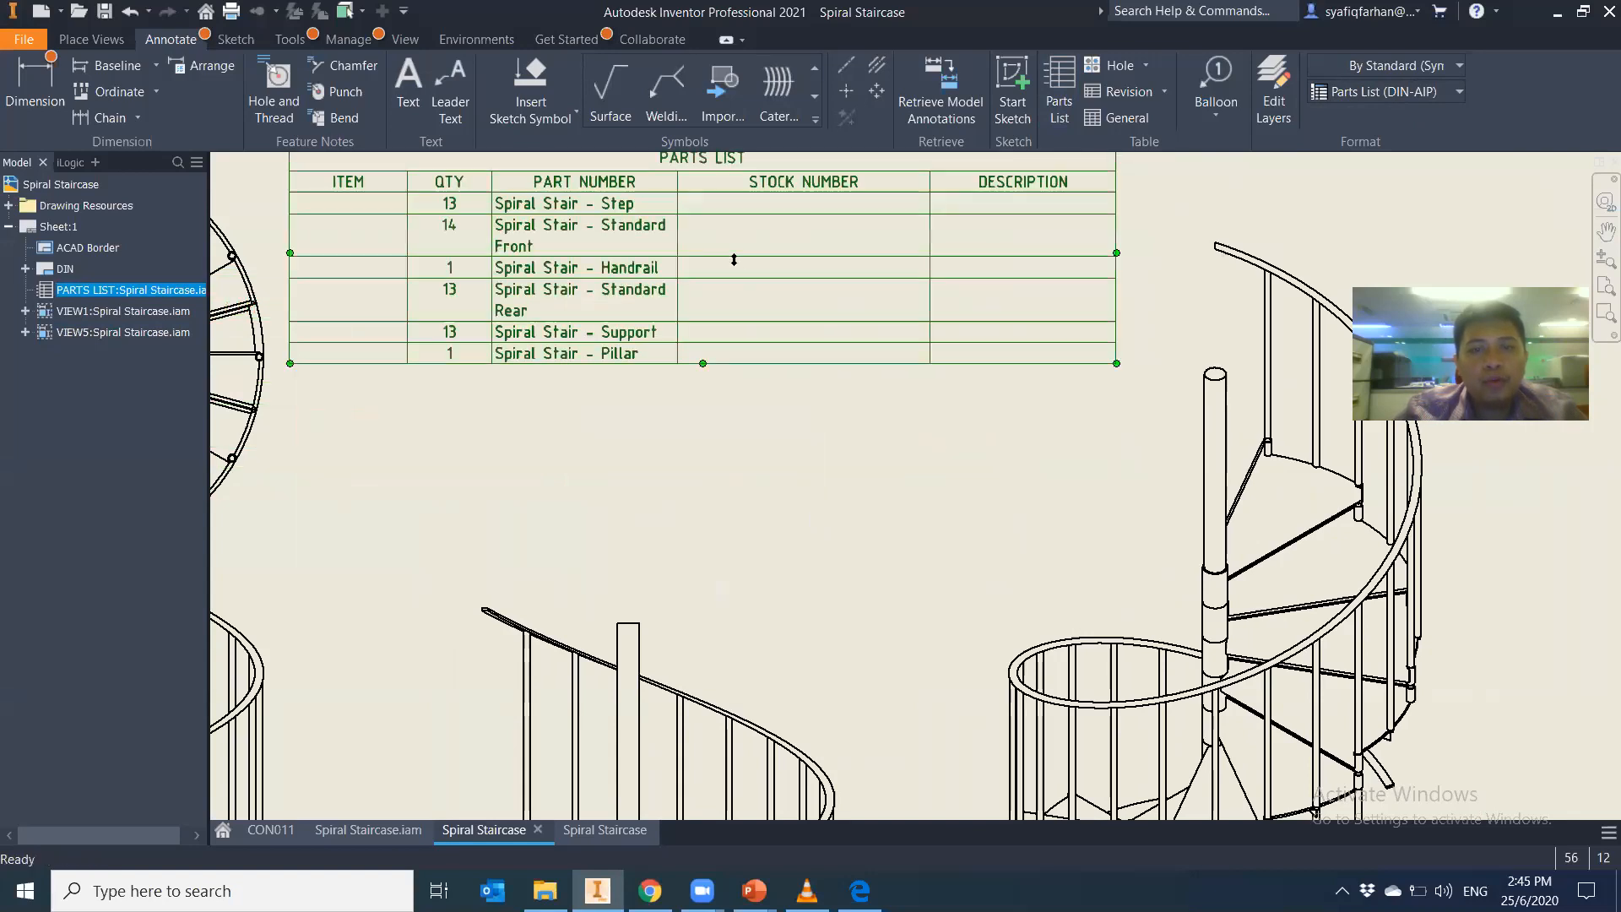
pyautogui.moveTo(733, 258); pyautogui.dragTo(751, 386, button='middle')
pyautogui.press('Escape')
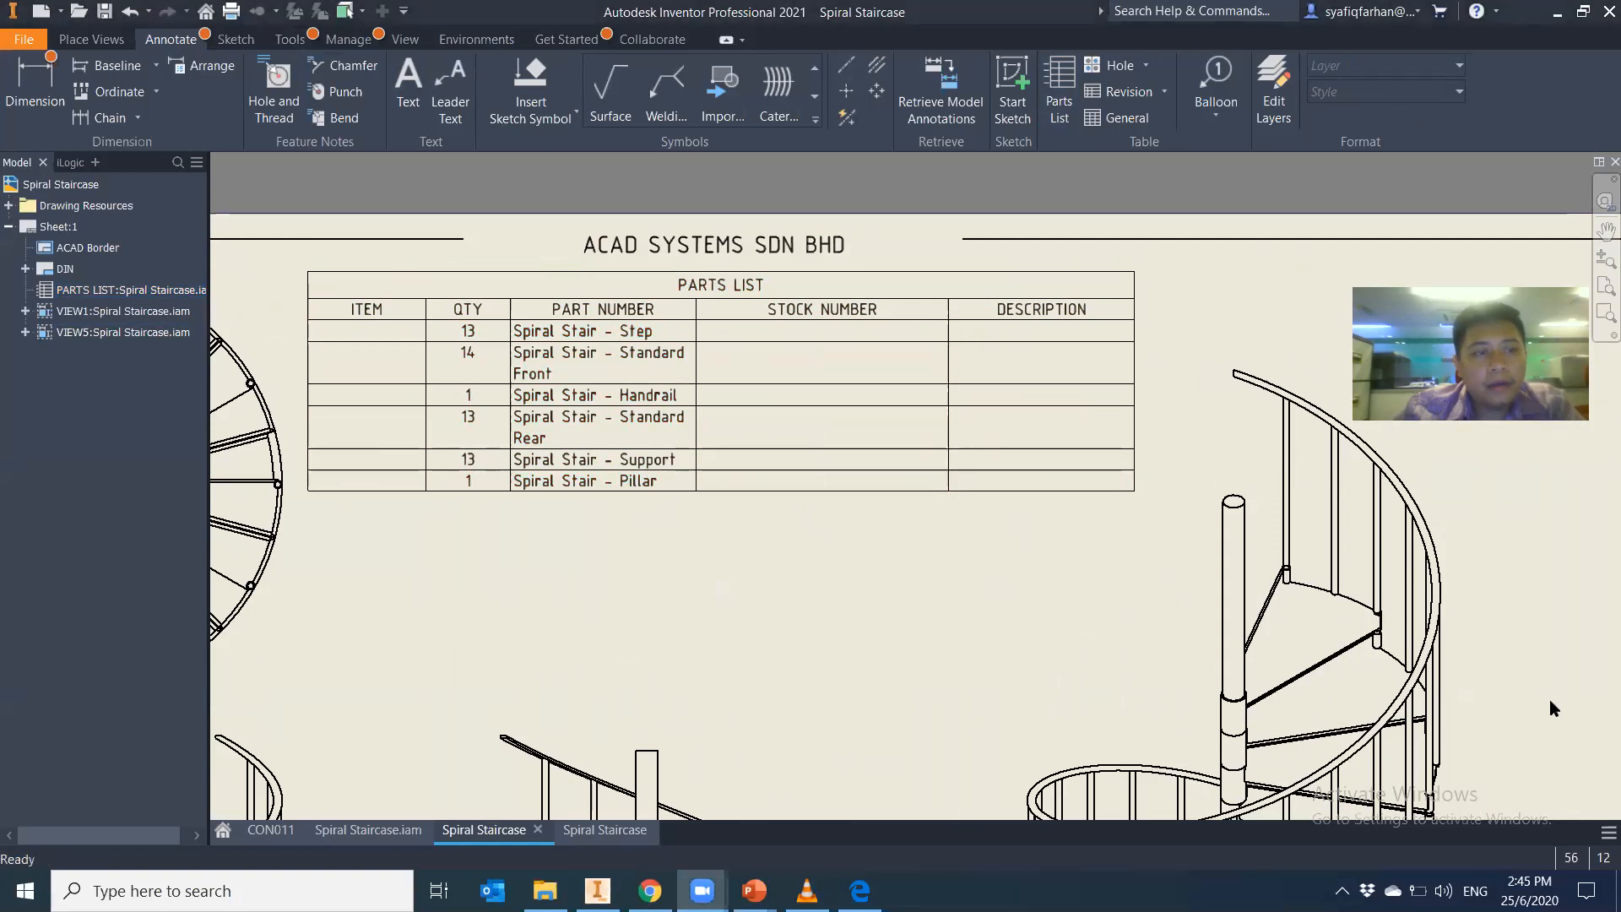
# Open the Style and Standard Editor and check the settings of the Table (DIN) style
pyautogui.click(236, 38)
pyautogui.click(322, 44)
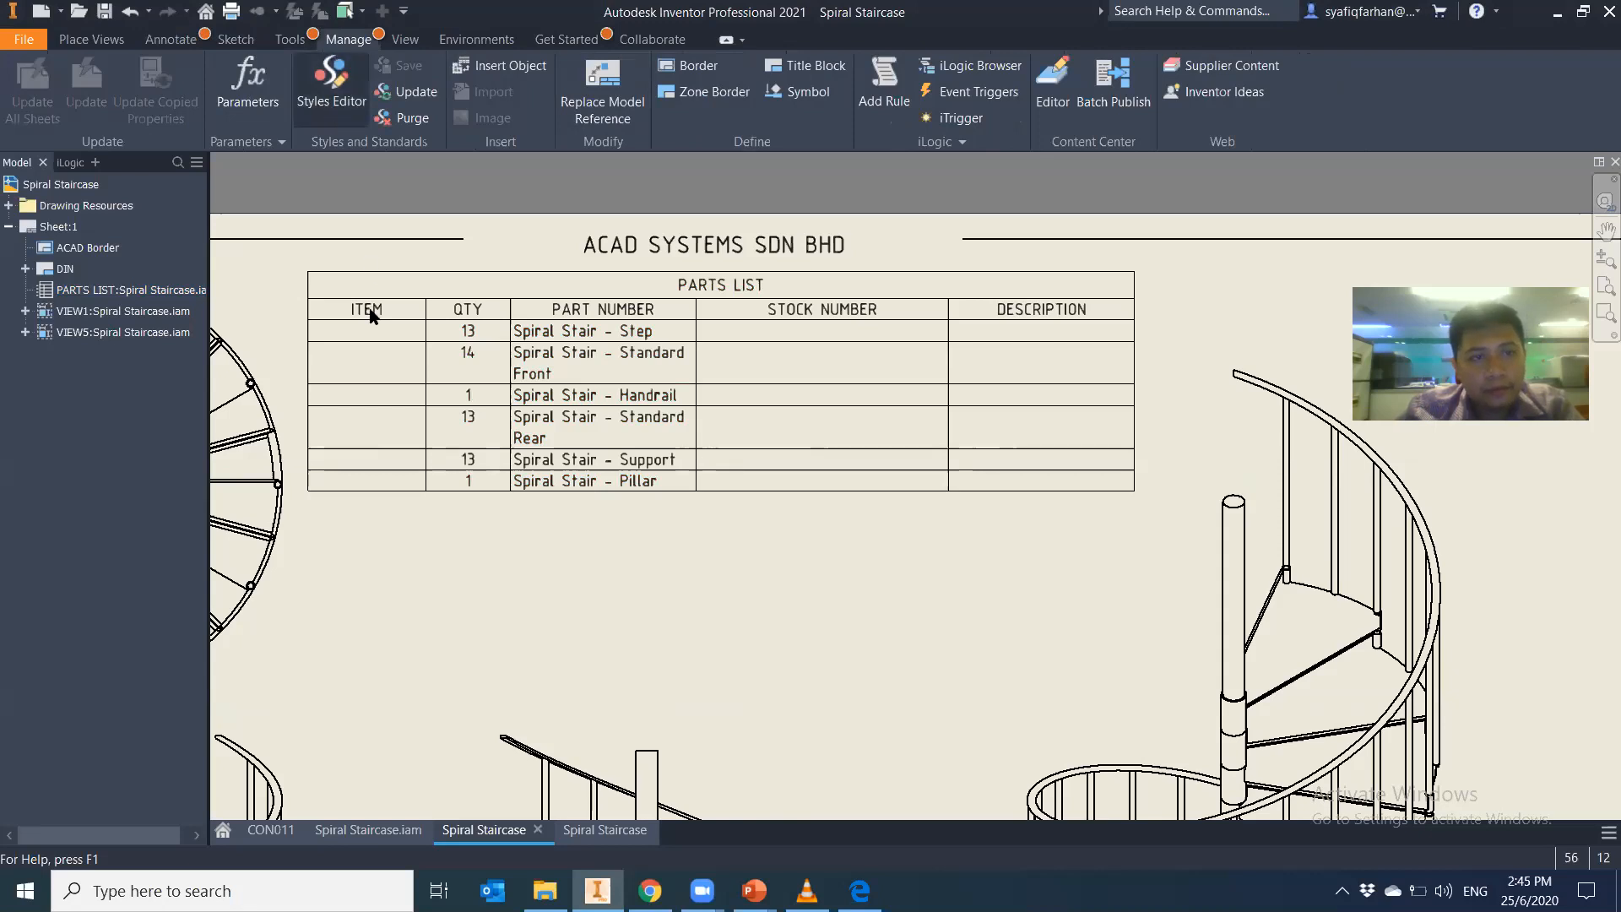
pyautogui.click(314, 106)
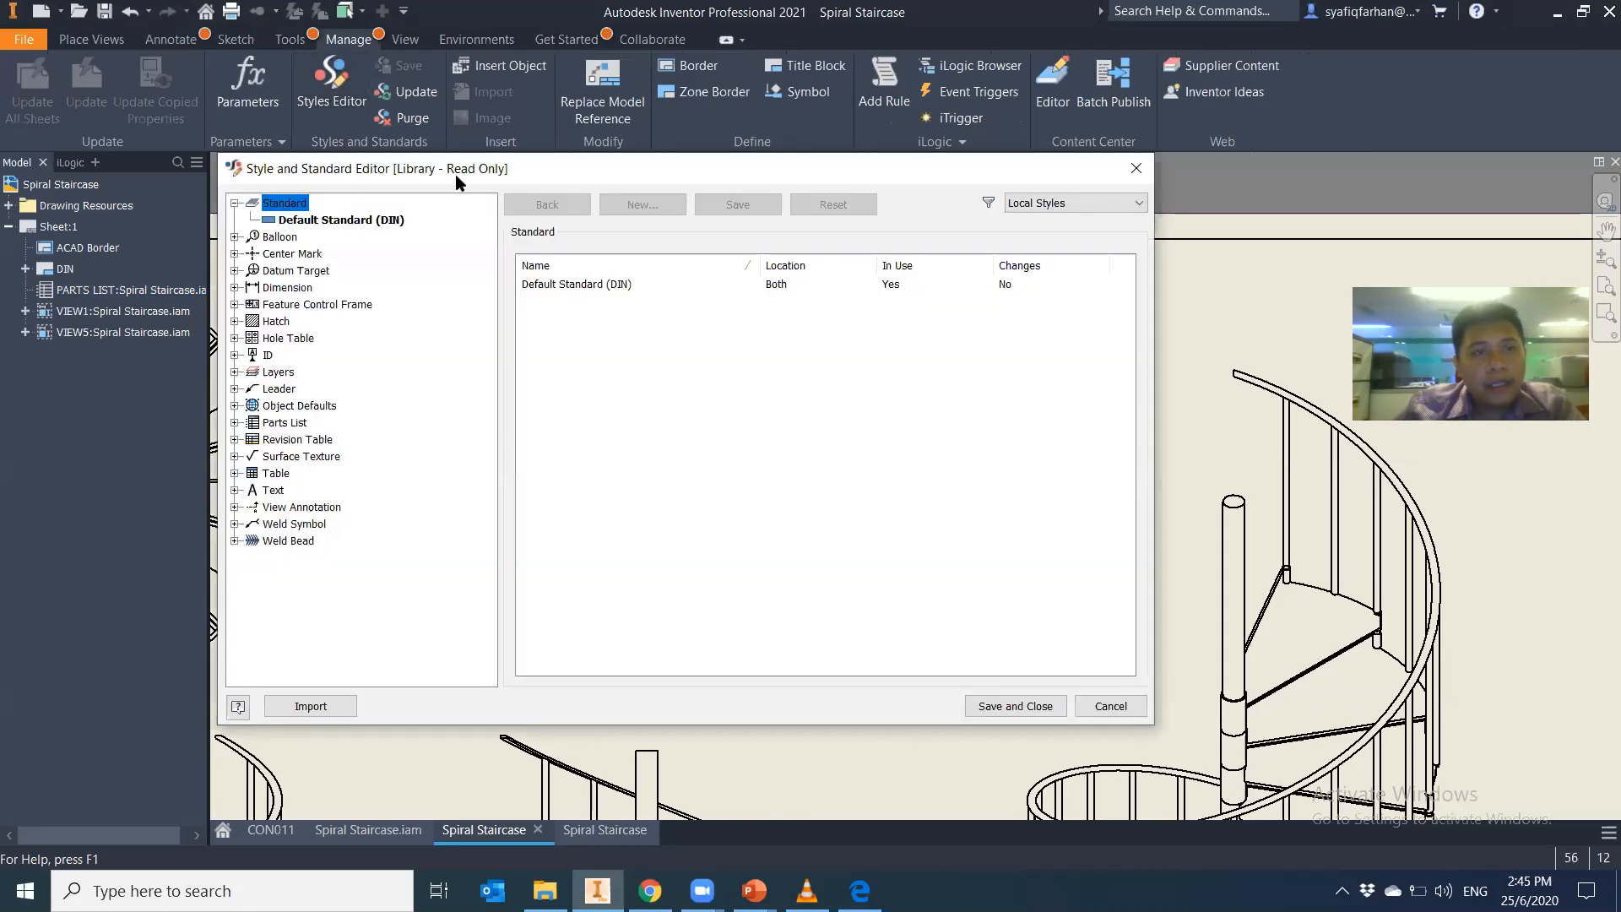
pyautogui.moveTo(526, 165); pyautogui.dragTo(592, 150)
pyautogui.click(301, 458)
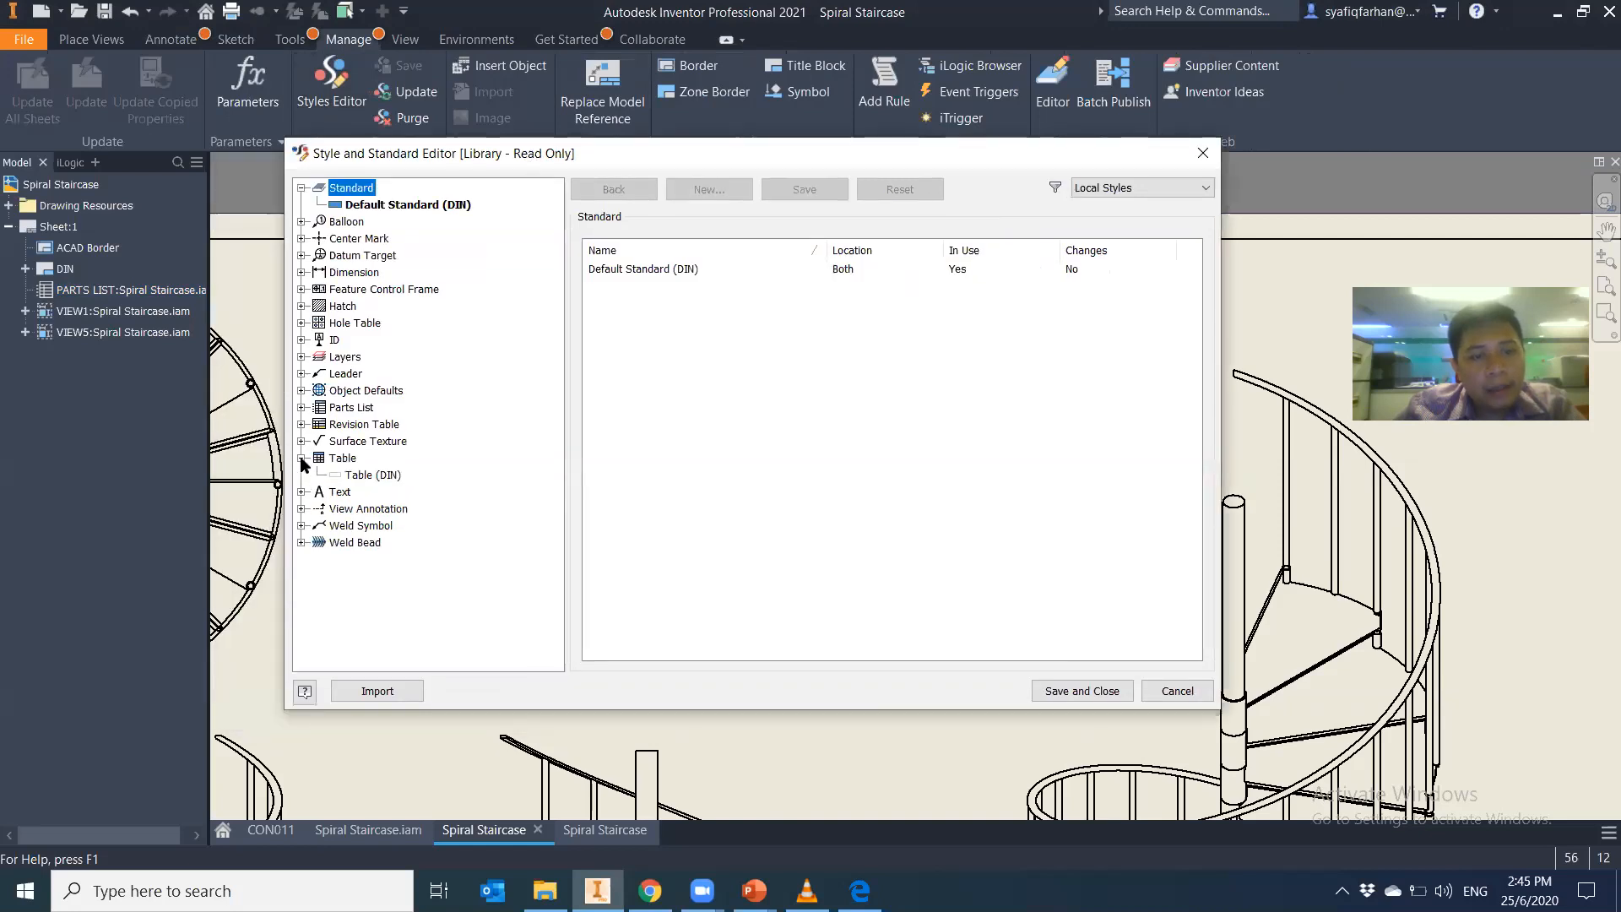
pyautogui.click(372, 475)
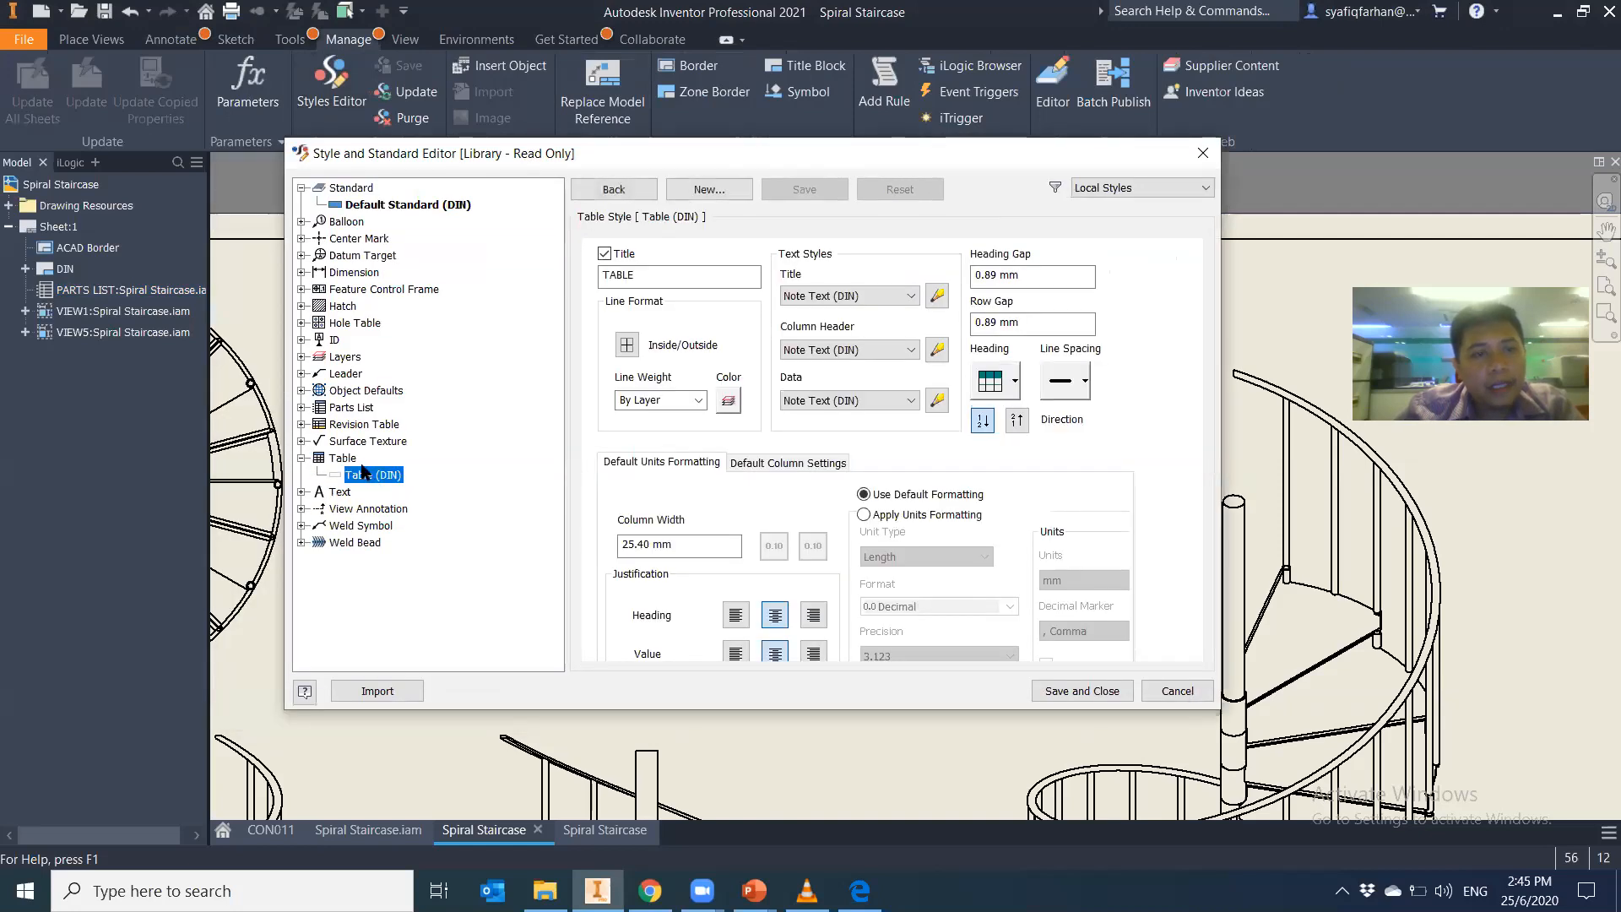
pyautogui.click(346, 457)
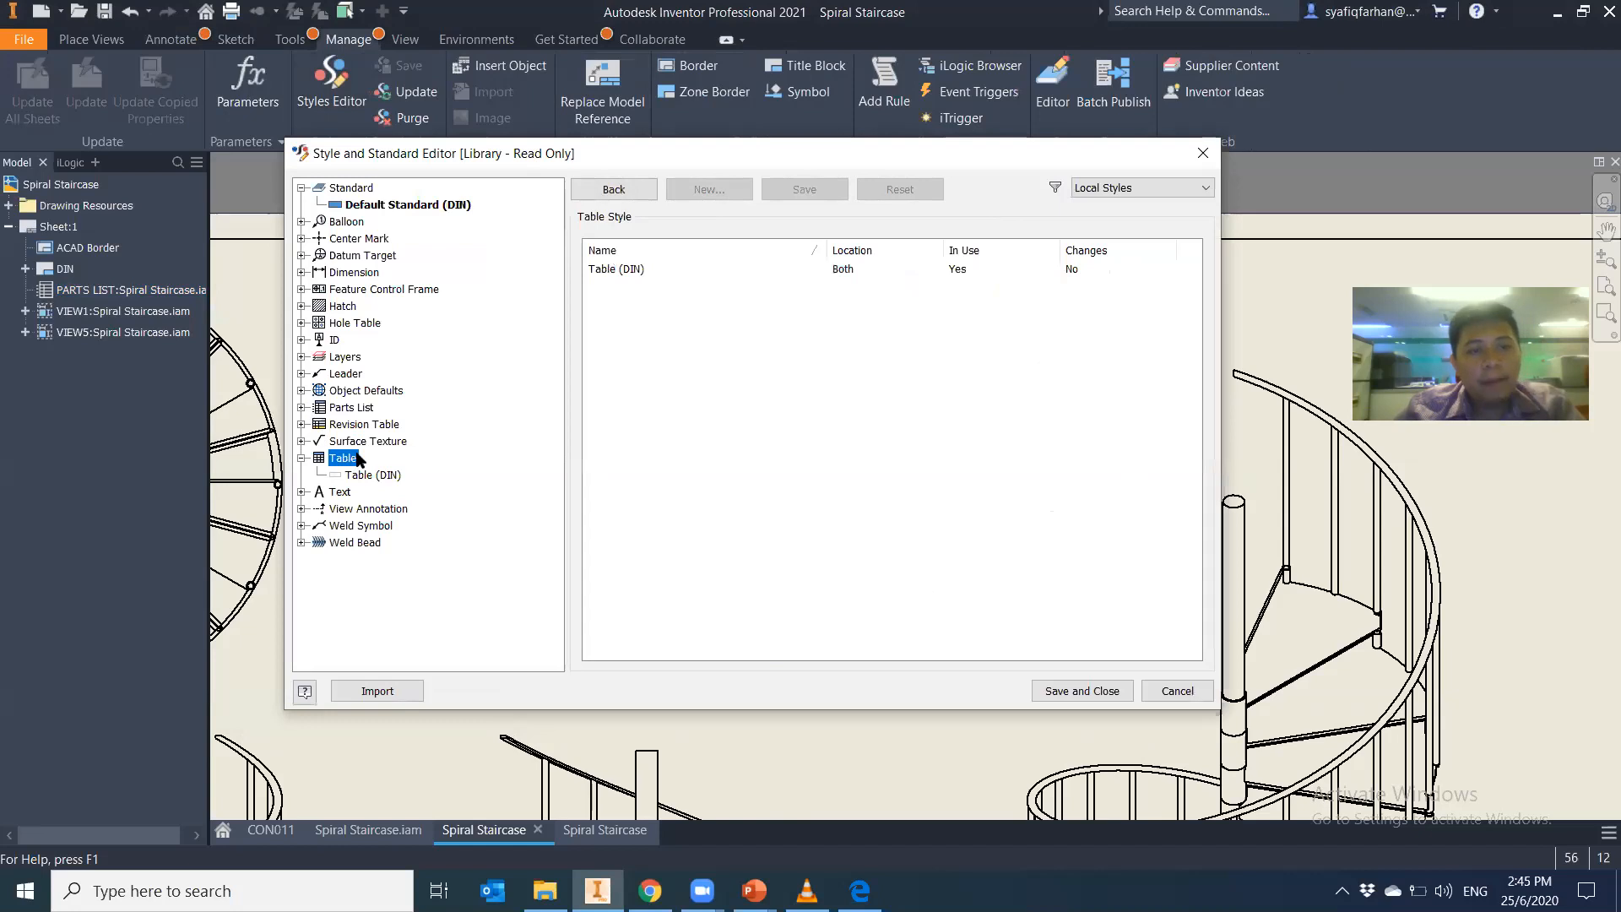
# Review the column settings of the Material List (DIN), Parts List (DIN-AIP) and Parts List (DIN) styles
pyautogui.click(302, 408)
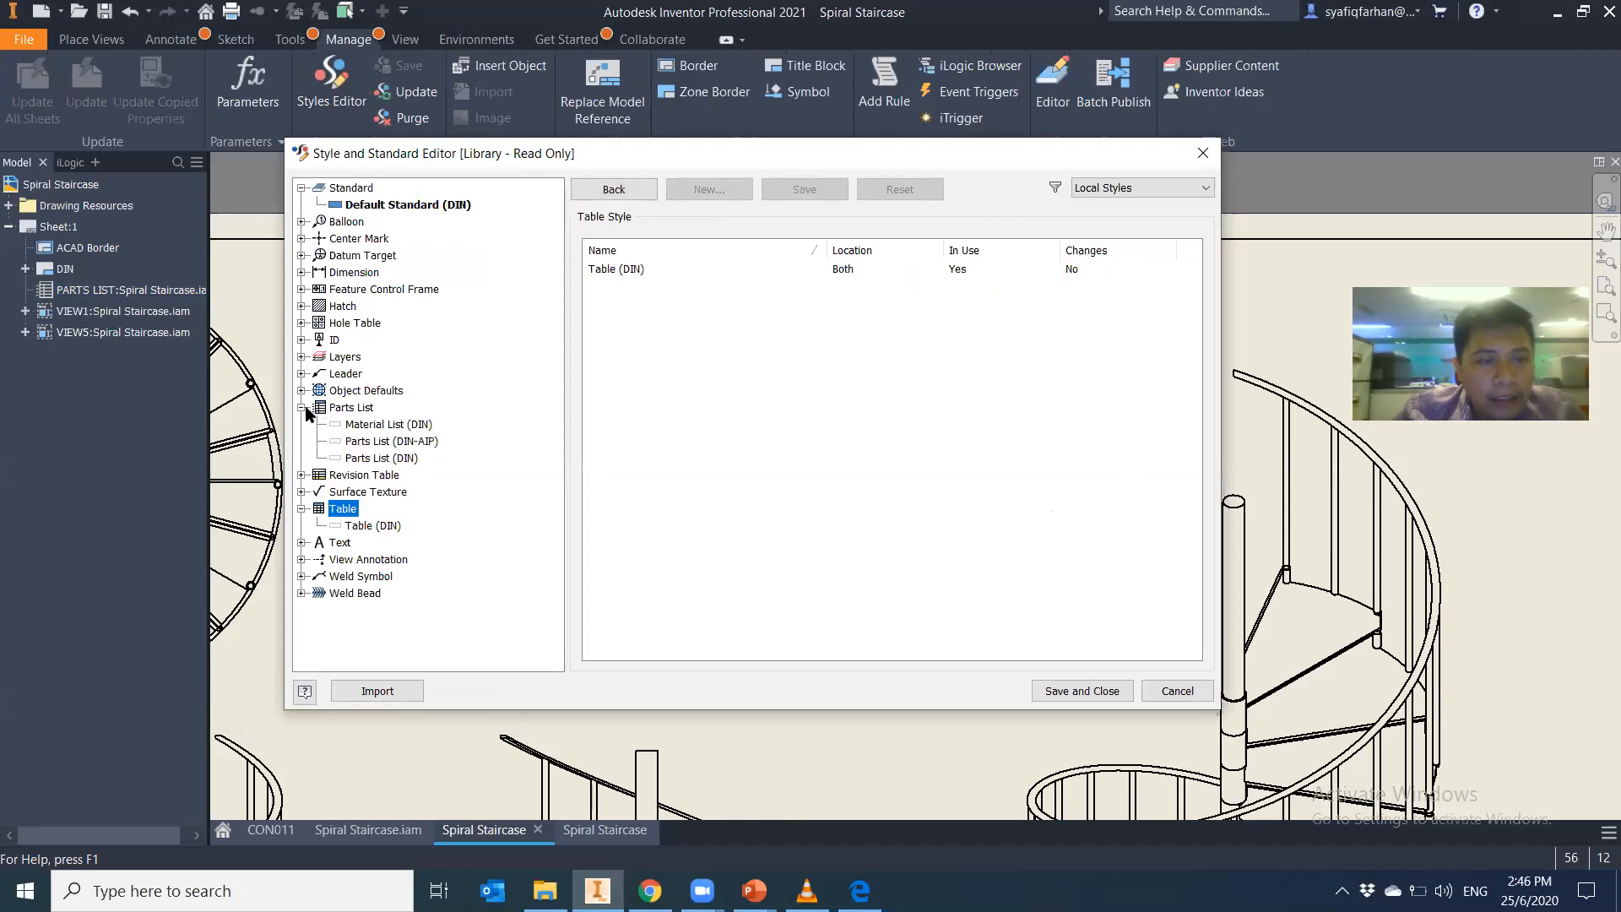
pyautogui.click(351, 407)
pyautogui.click(389, 424)
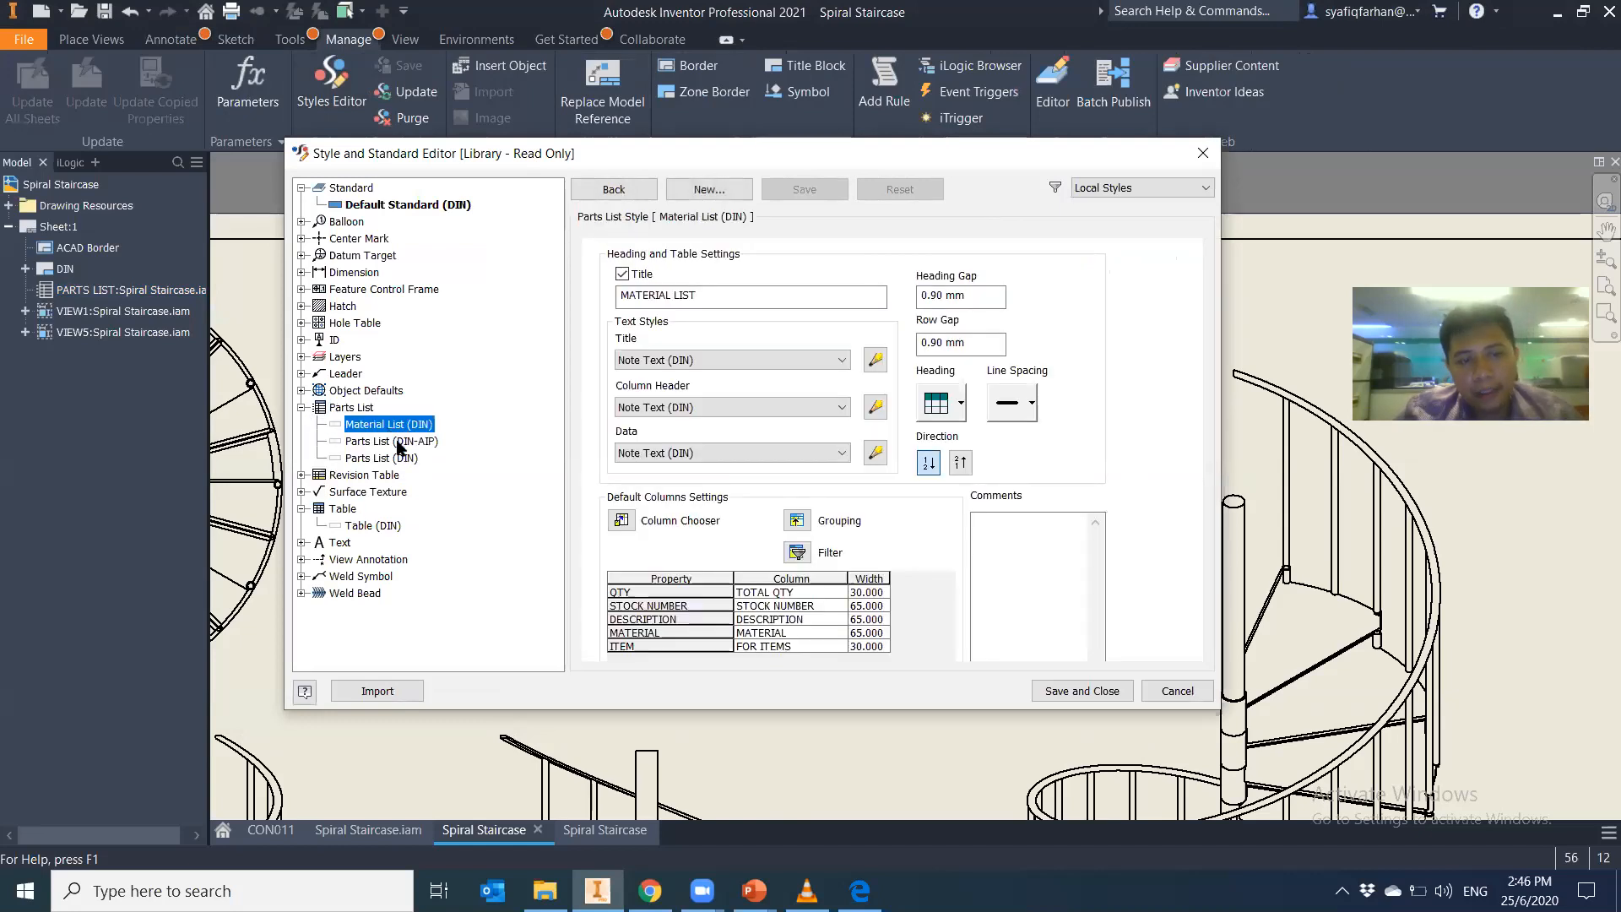
pyautogui.click(400, 443)
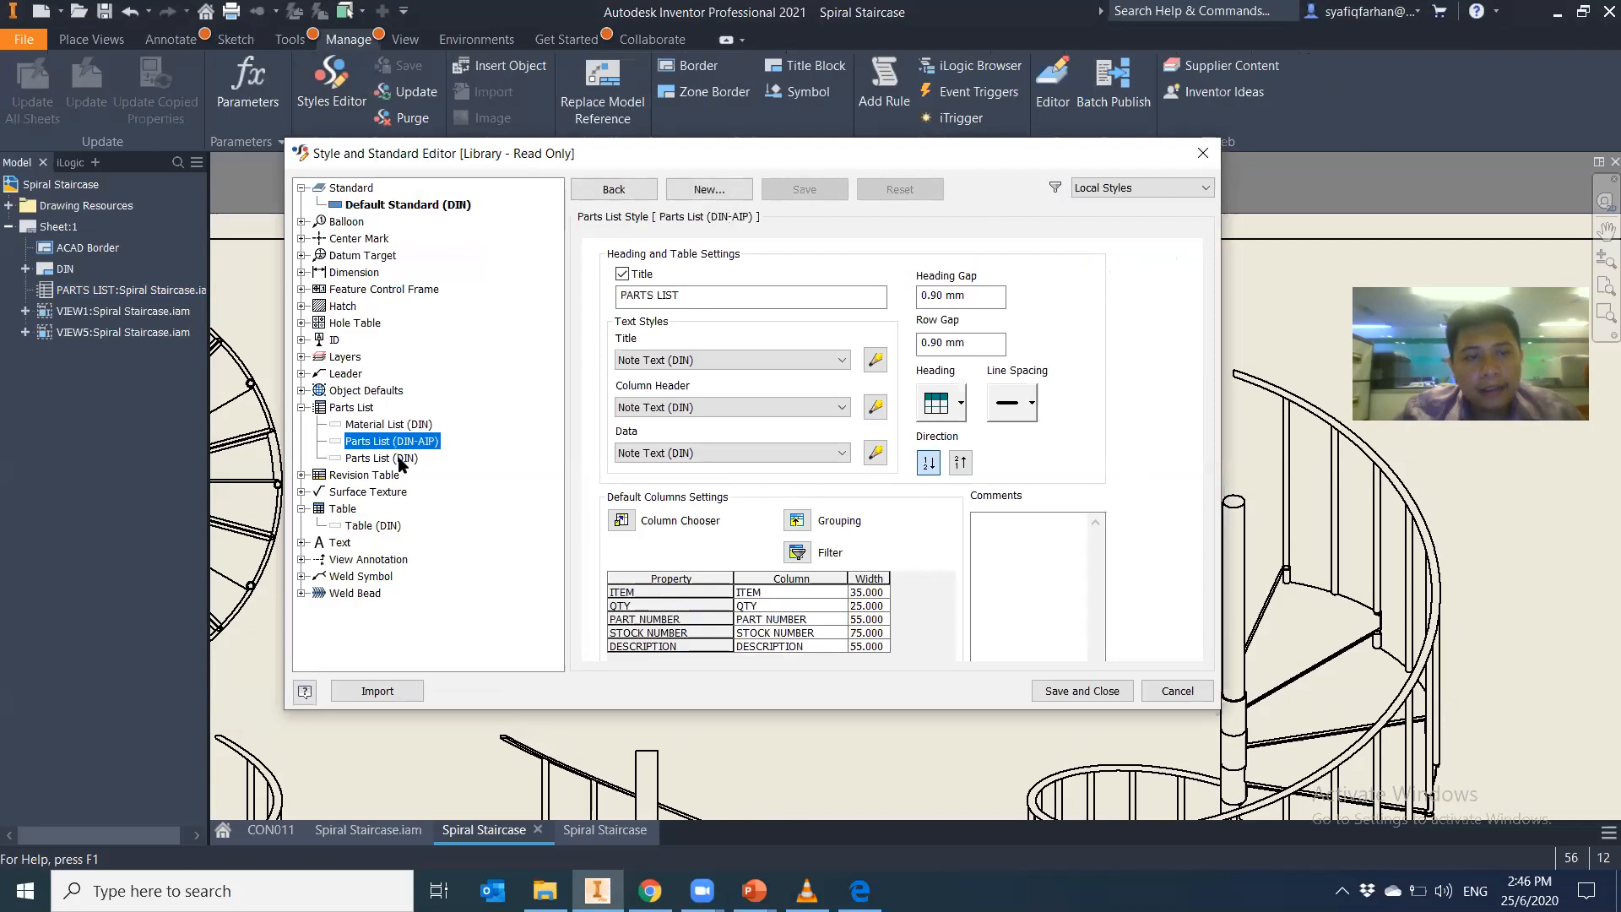
pyautogui.click(406, 458)
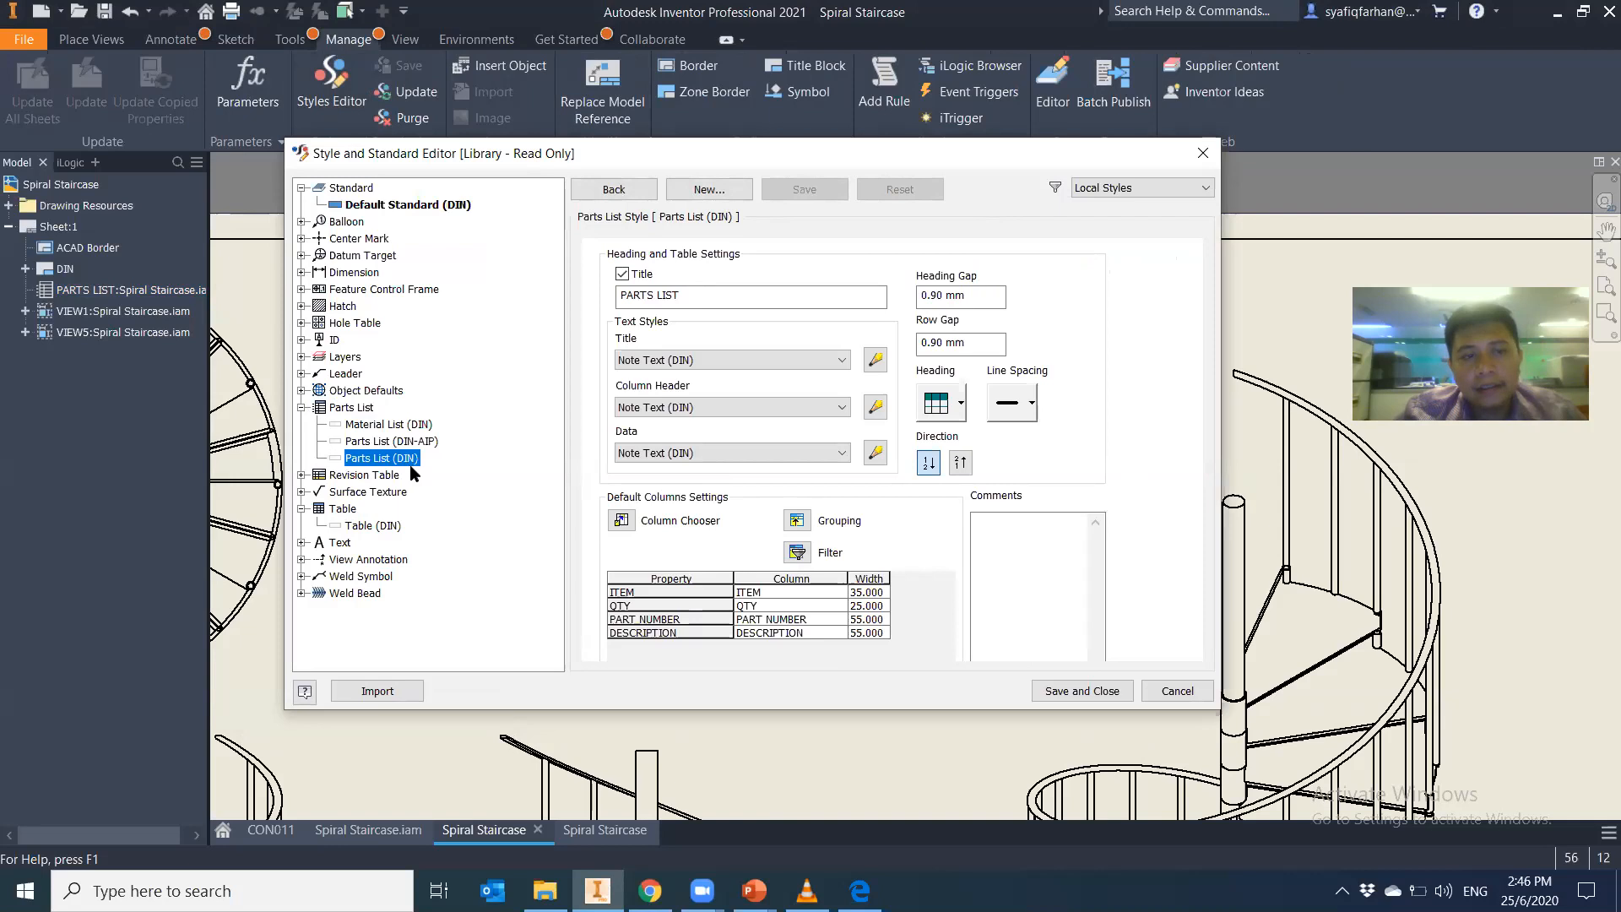
pyautogui.click(362, 409)
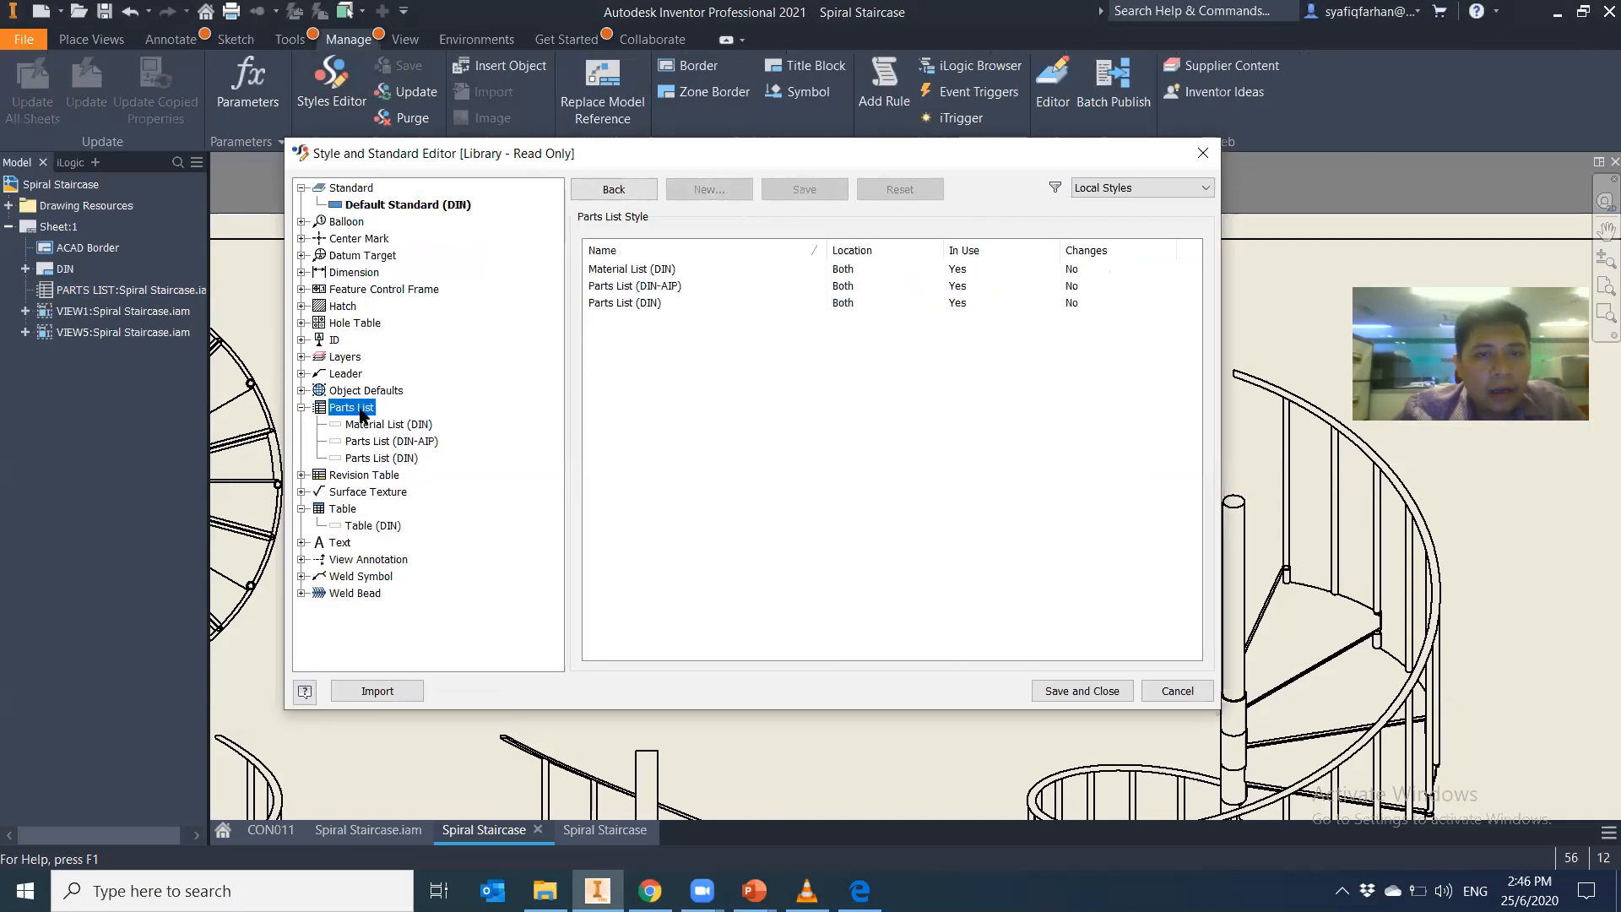
pyautogui.click(364, 425)
pyautogui.click(362, 409)
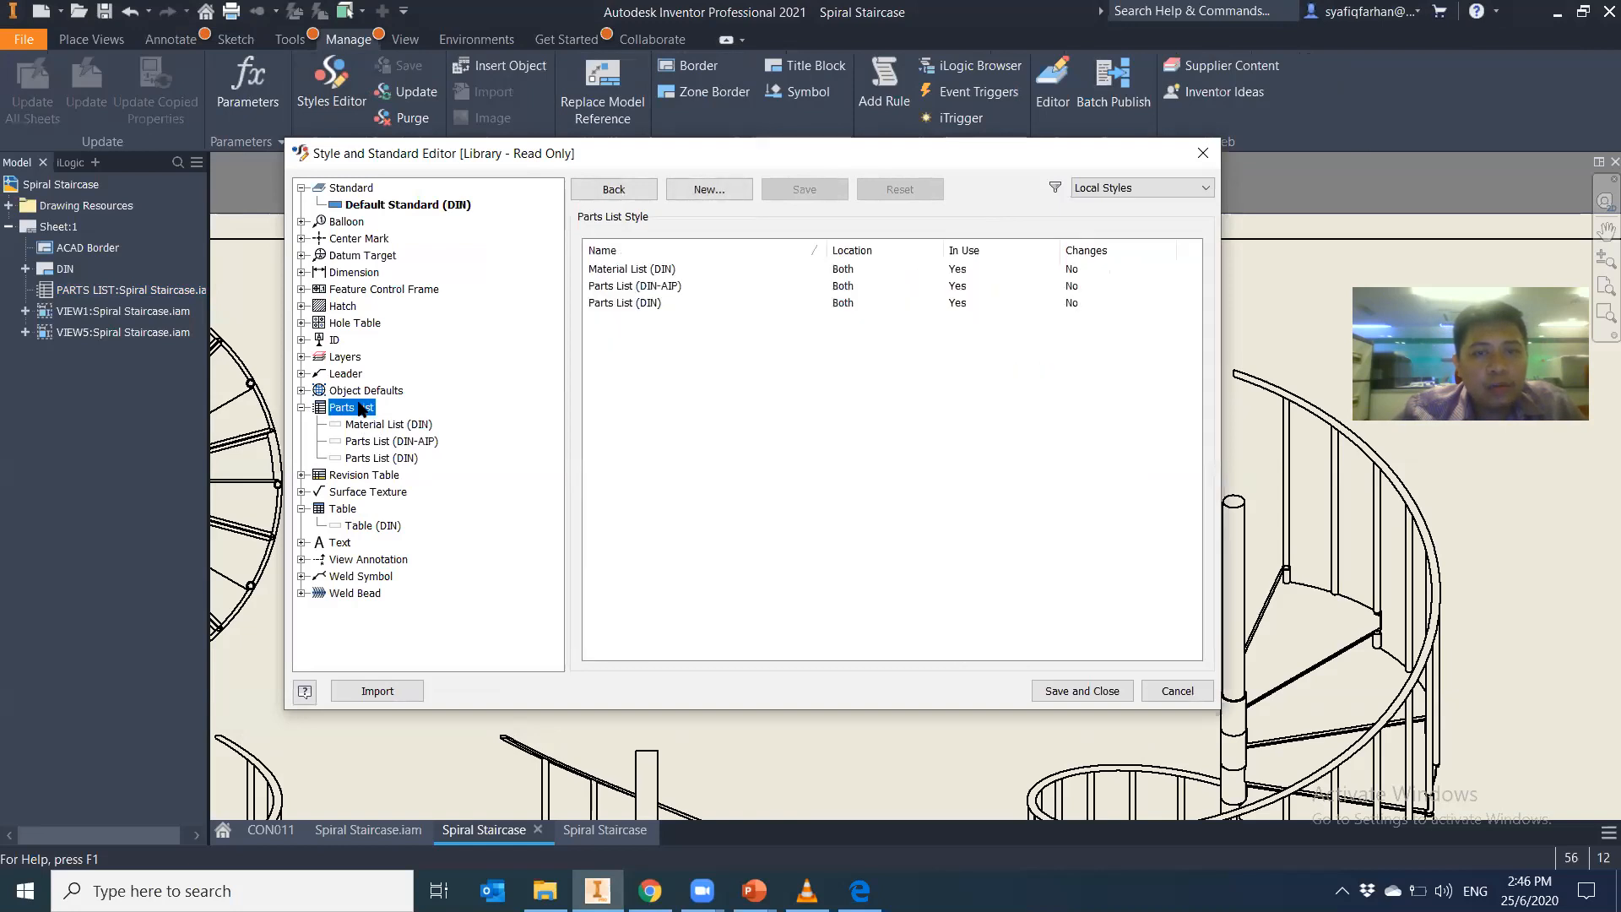
# Create a new parts list style named ACAD PART LIST based on Material List (DIN), added to the standard
pyautogui.click(365, 424)
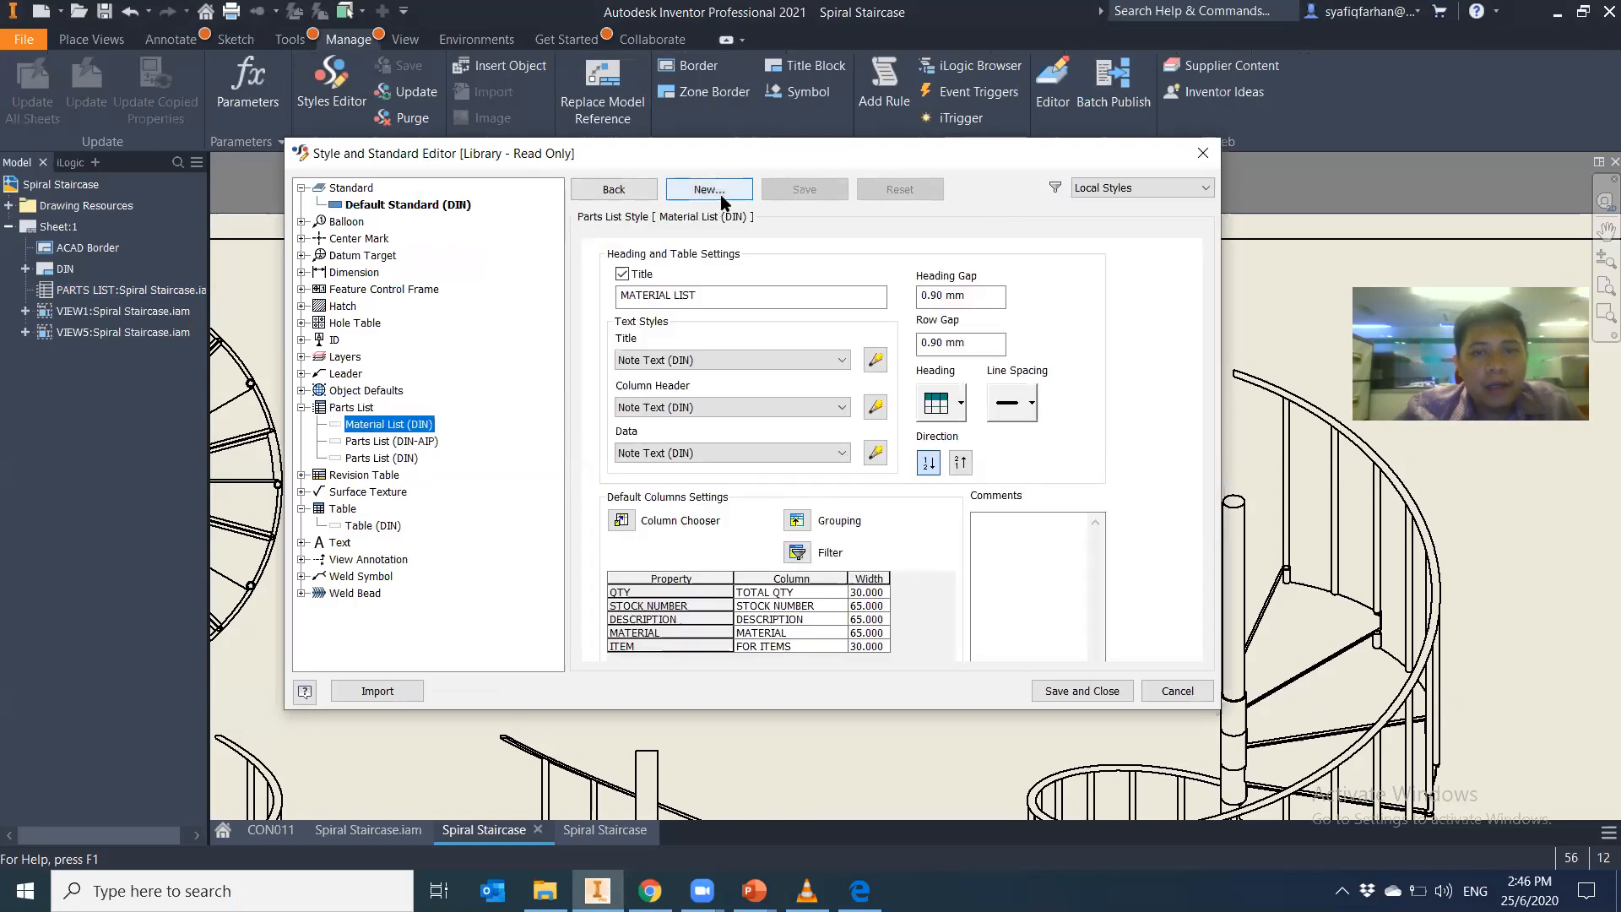
pyautogui.click(722, 195)
pyautogui.write('C')
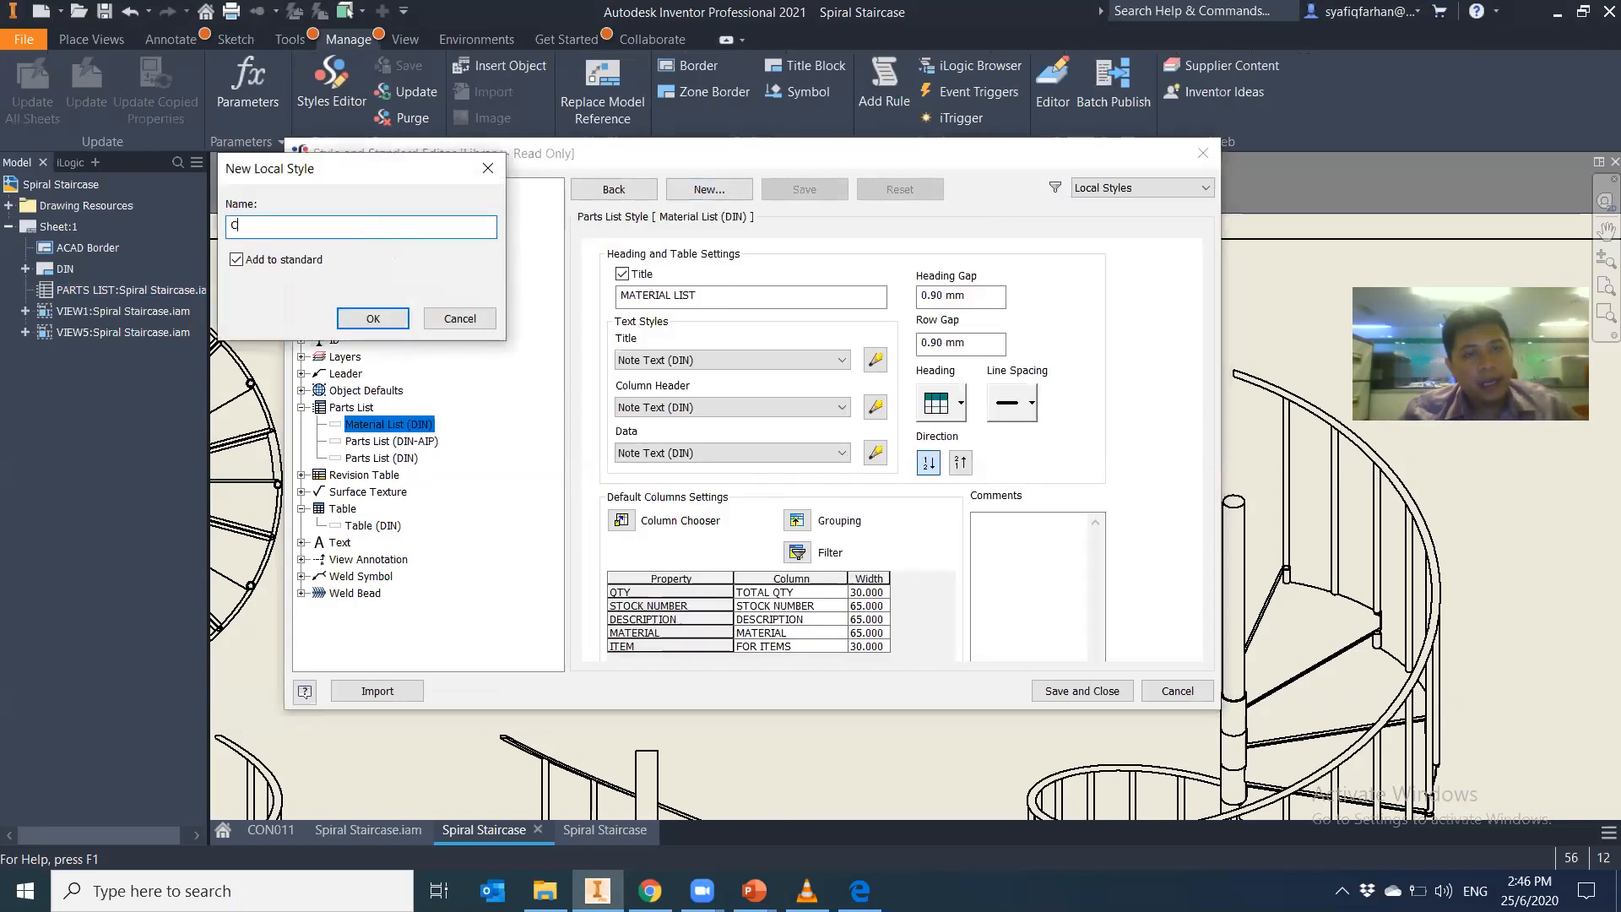
pyautogui.press('BackSpace')
pyautogui.write('ACAD PART LIST')
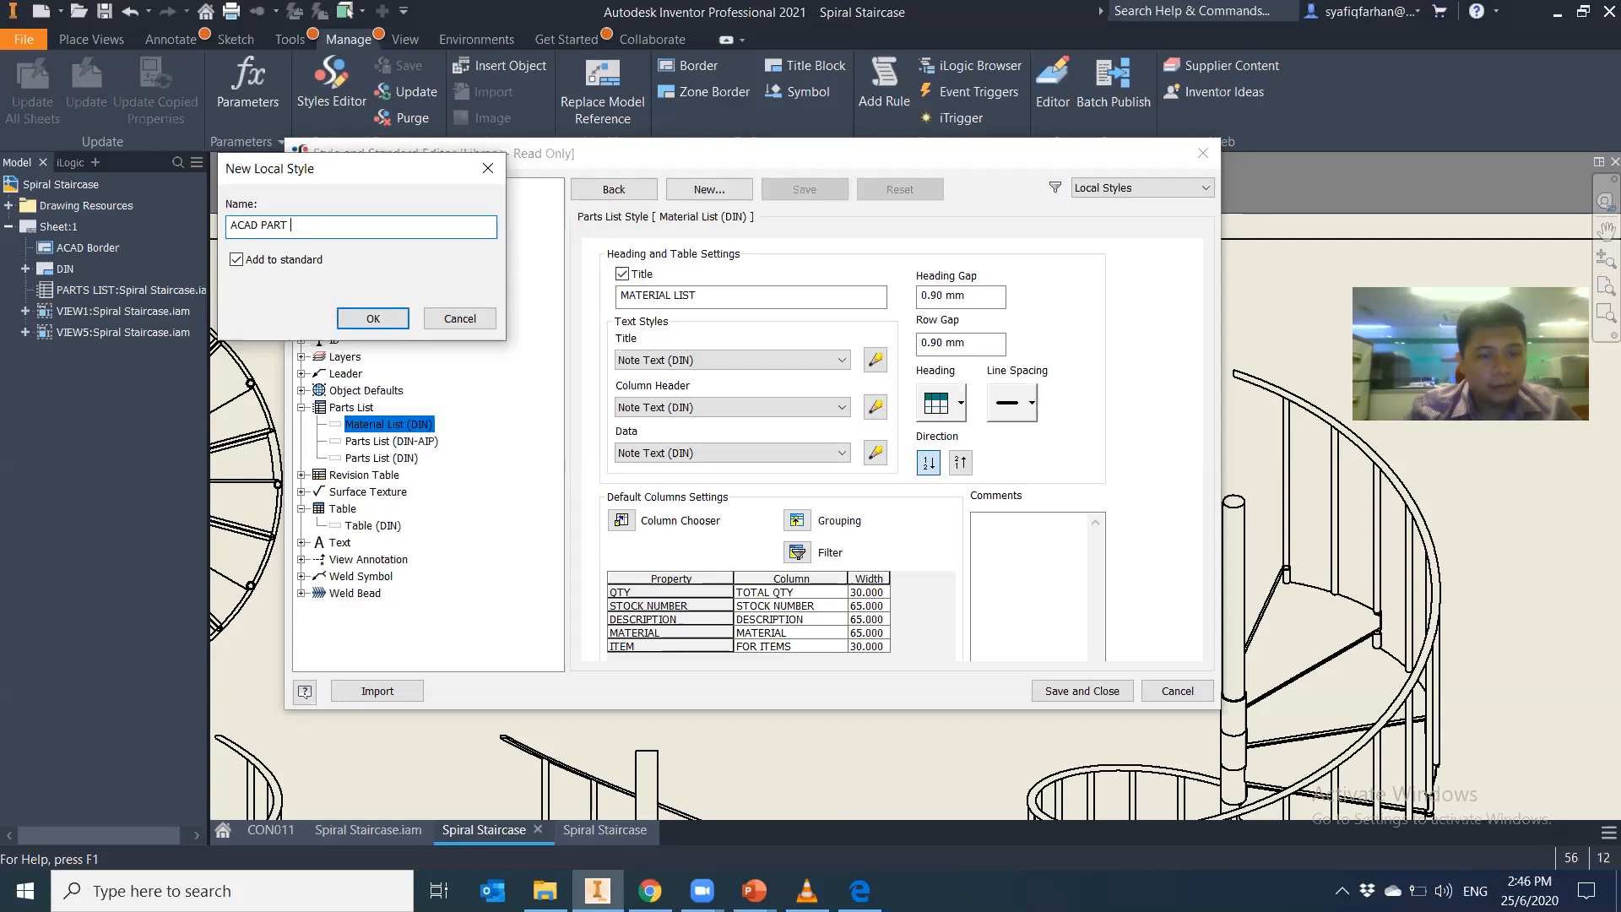
pyautogui.click(358, 319)
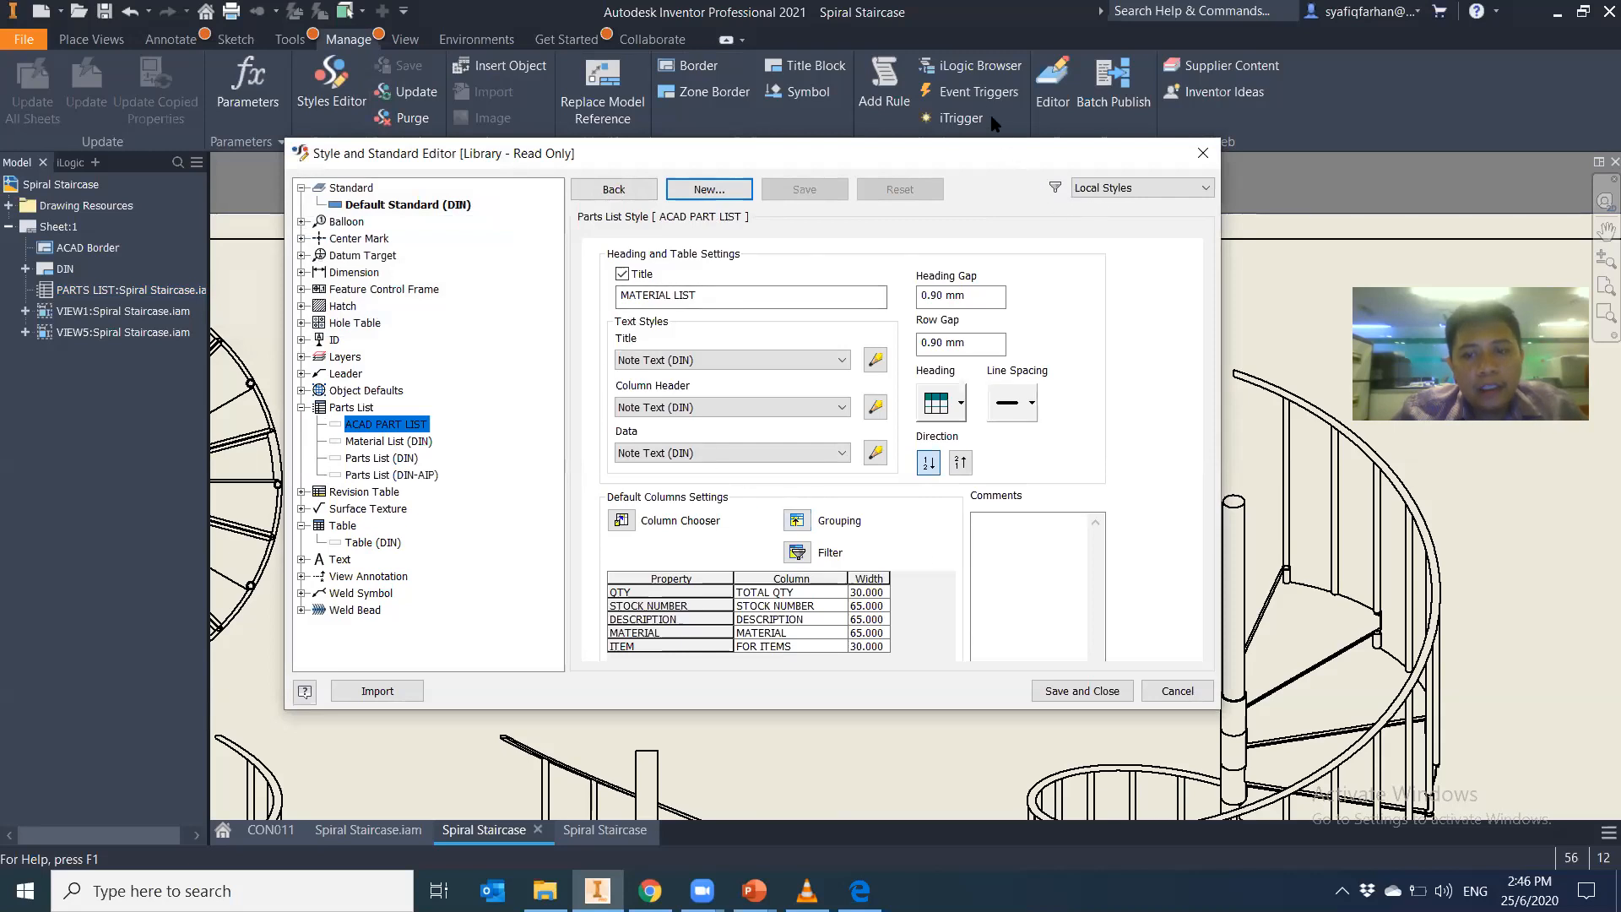
# Review the title, text style options and default columns of the ACAD PART LIST style
pyautogui.moveTo(932, 149); pyautogui.dragTo(922, 105)
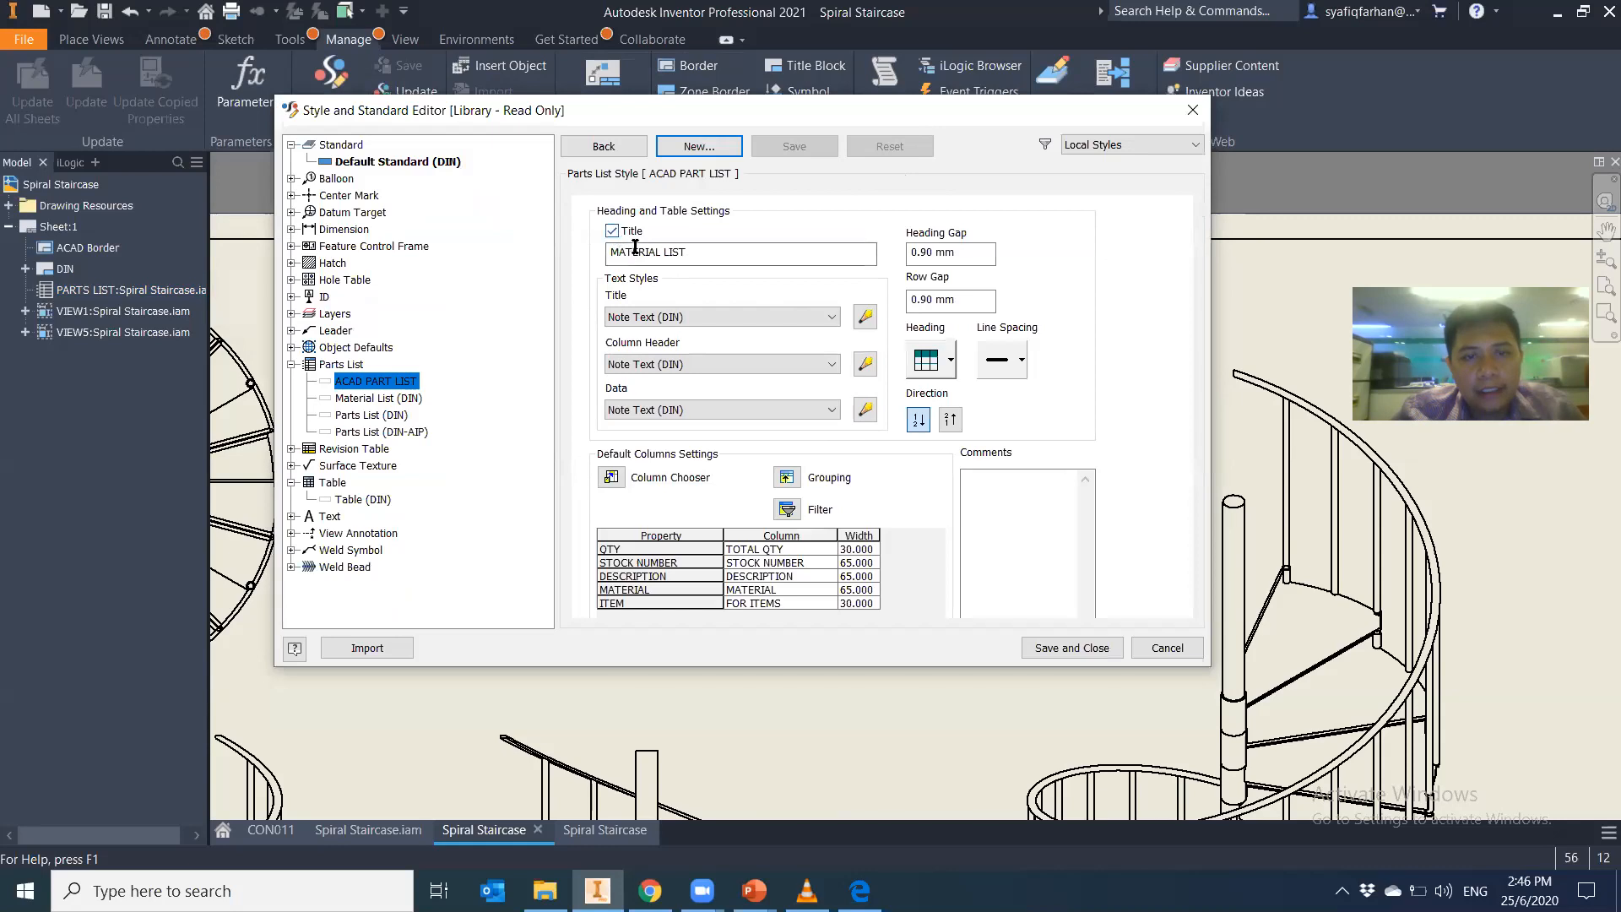
pyautogui.moveTo(613, 252); pyautogui.dragTo(717, 252)
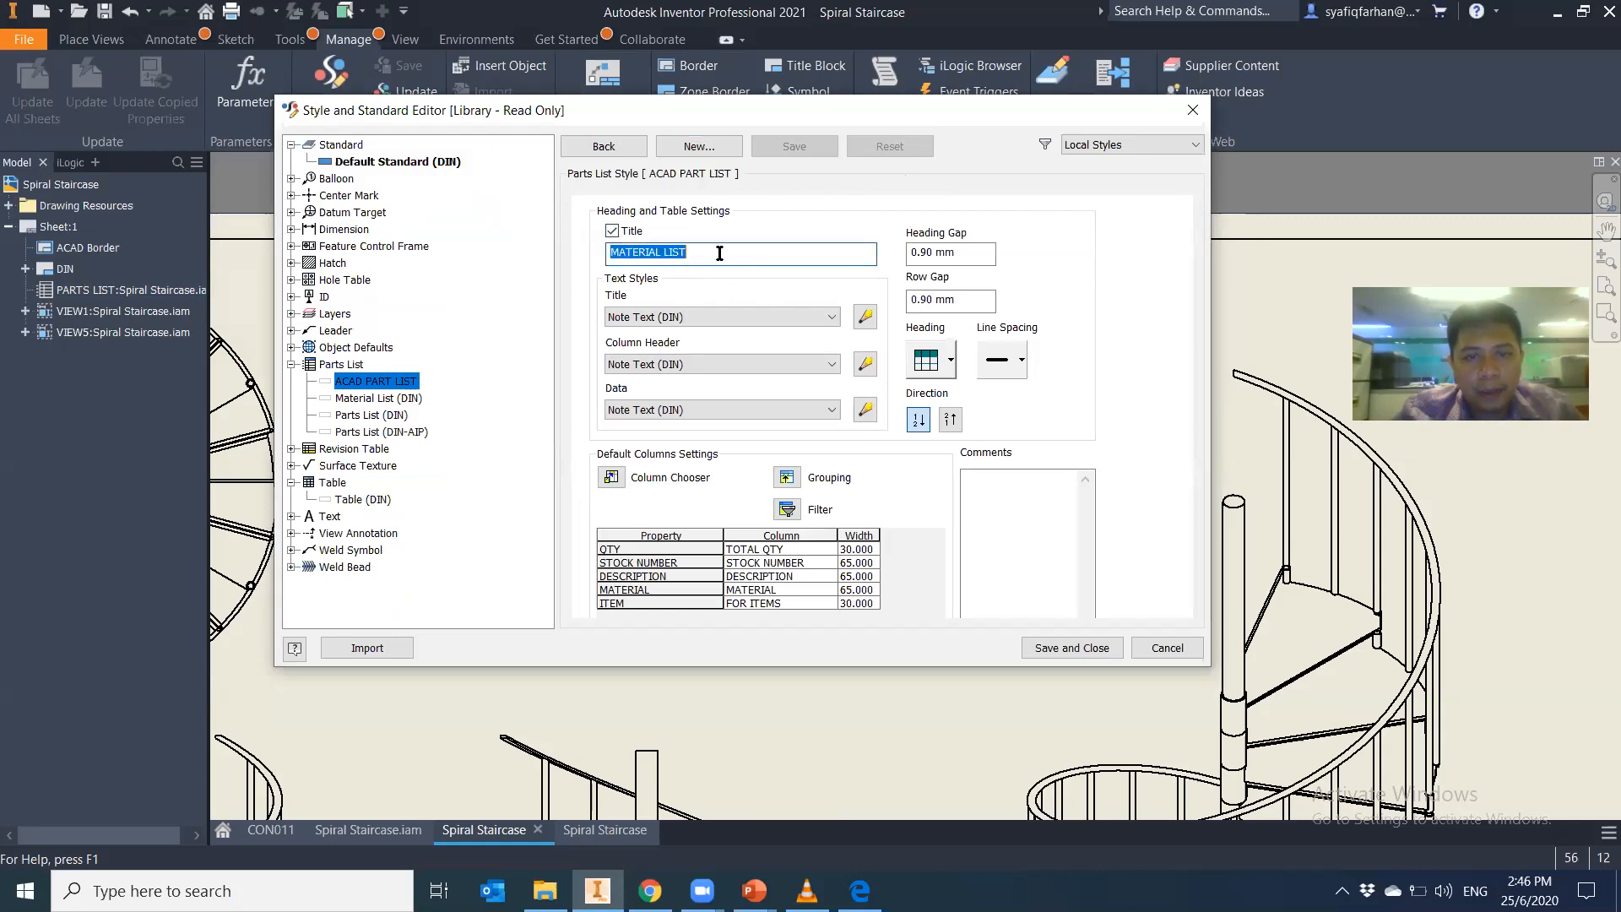
pyautogui.click(752, 320)
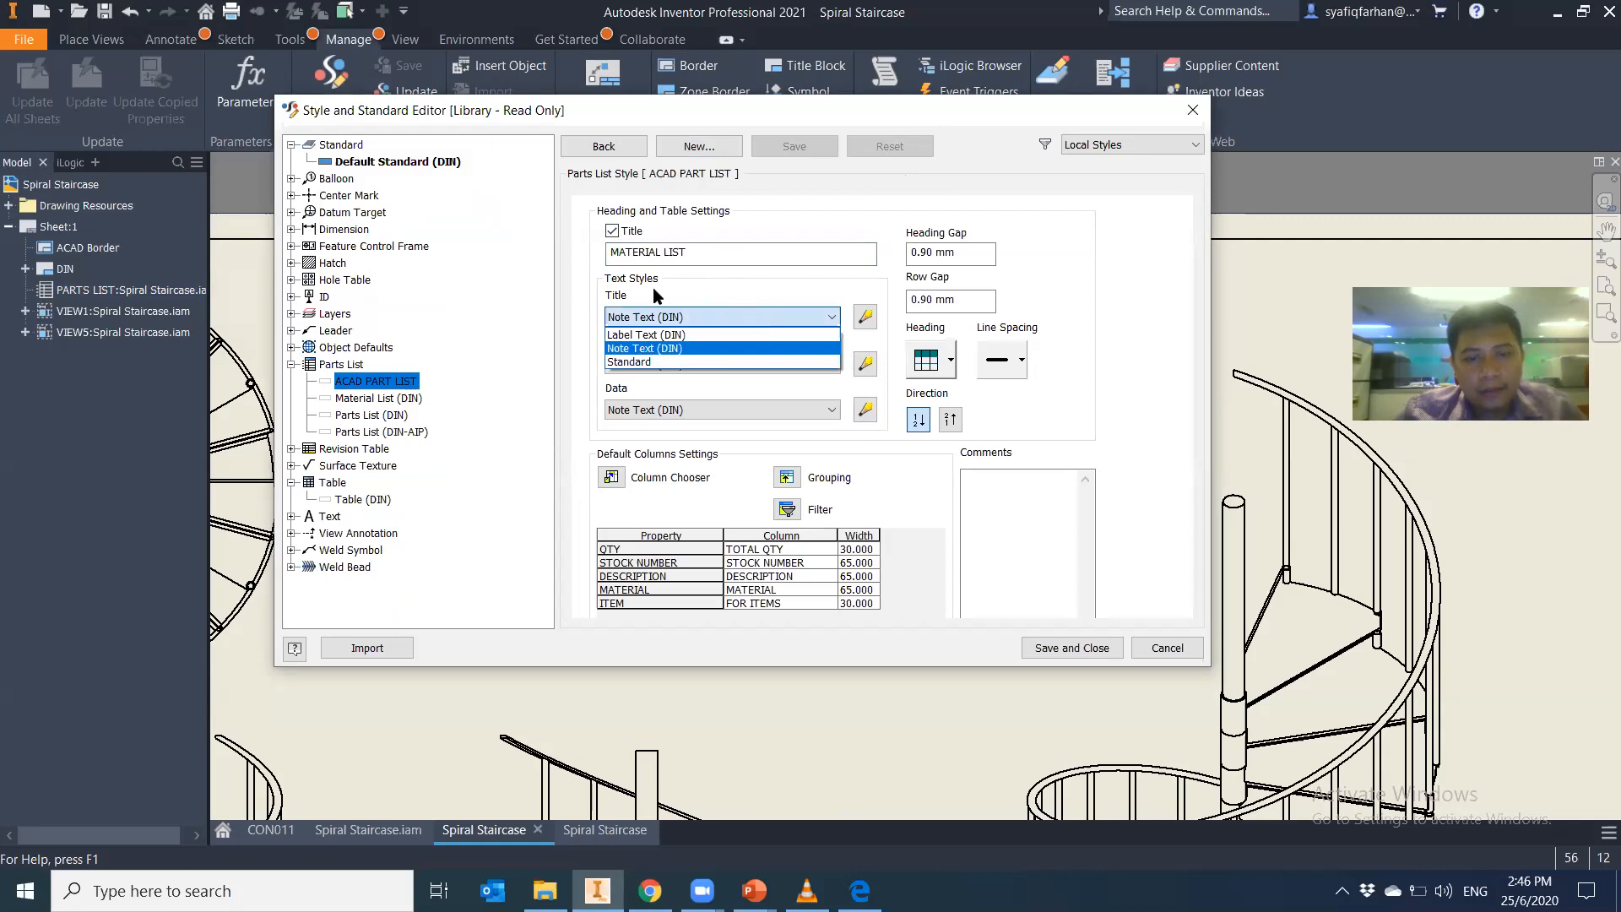
pyautogui.click(707, 486)
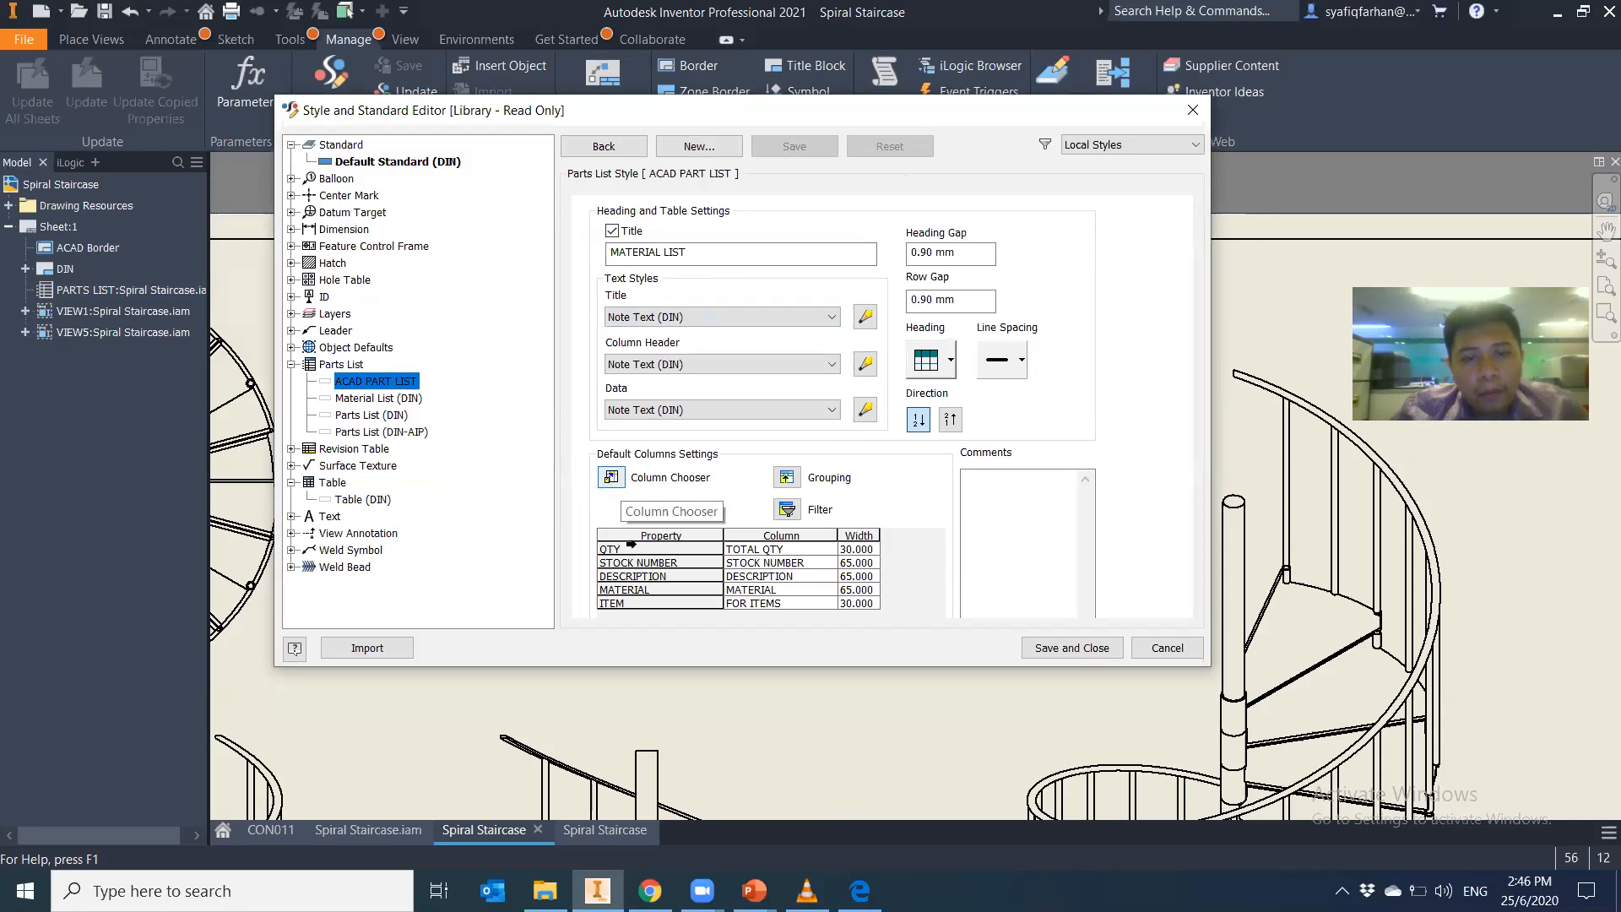
pyautogui.click(665, 537)
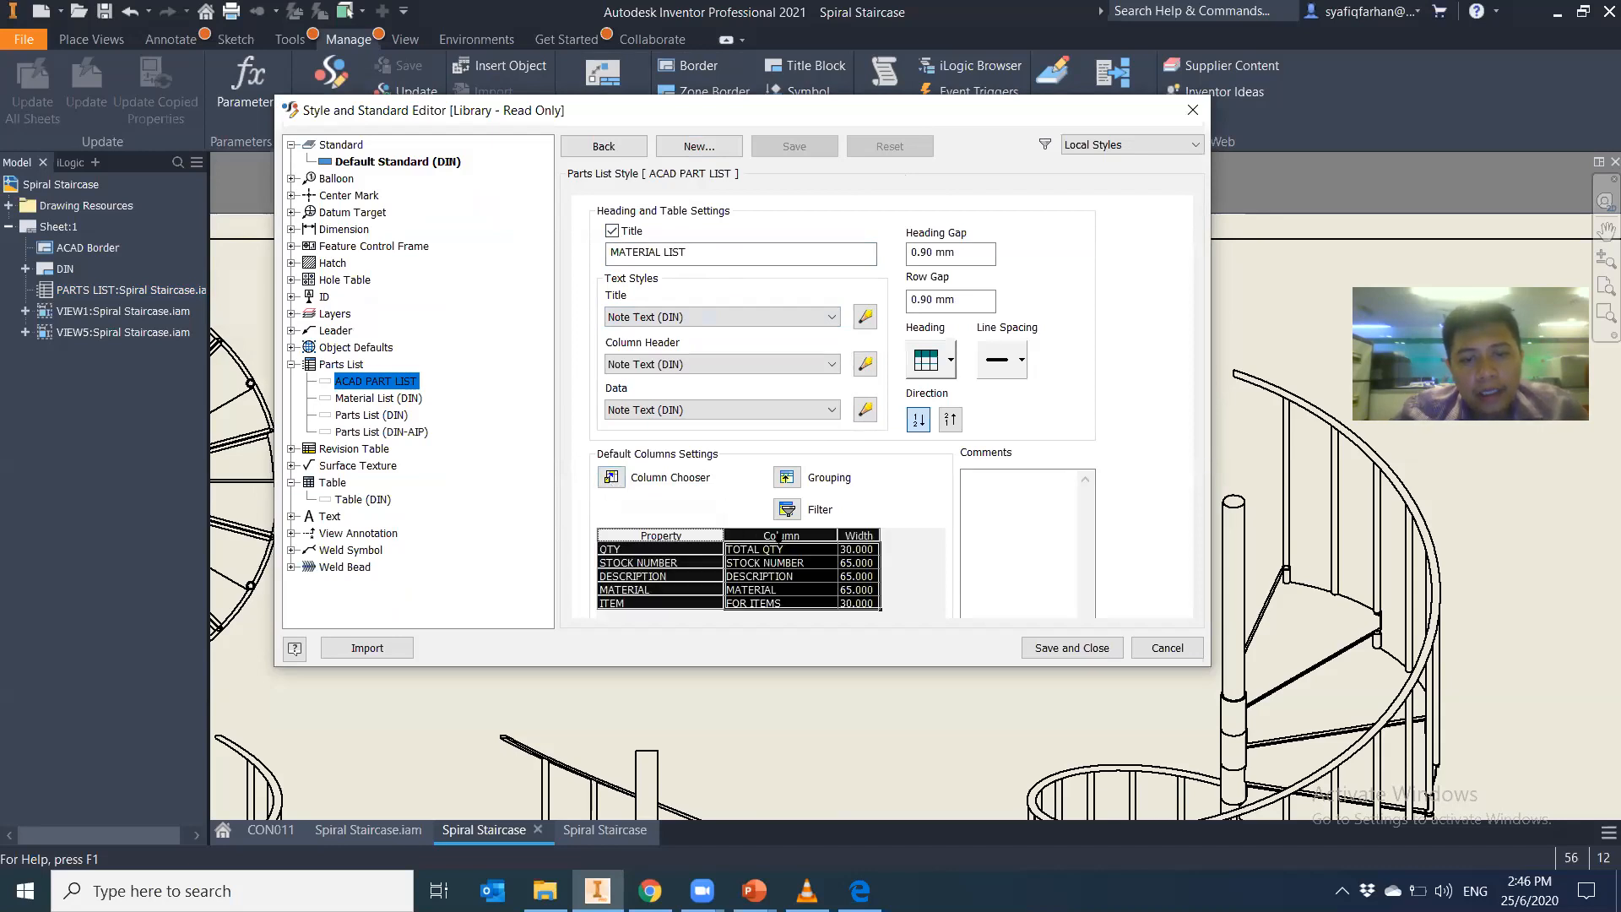
pyautogui.click(778, 536)
pyautogui.click(860, 536)
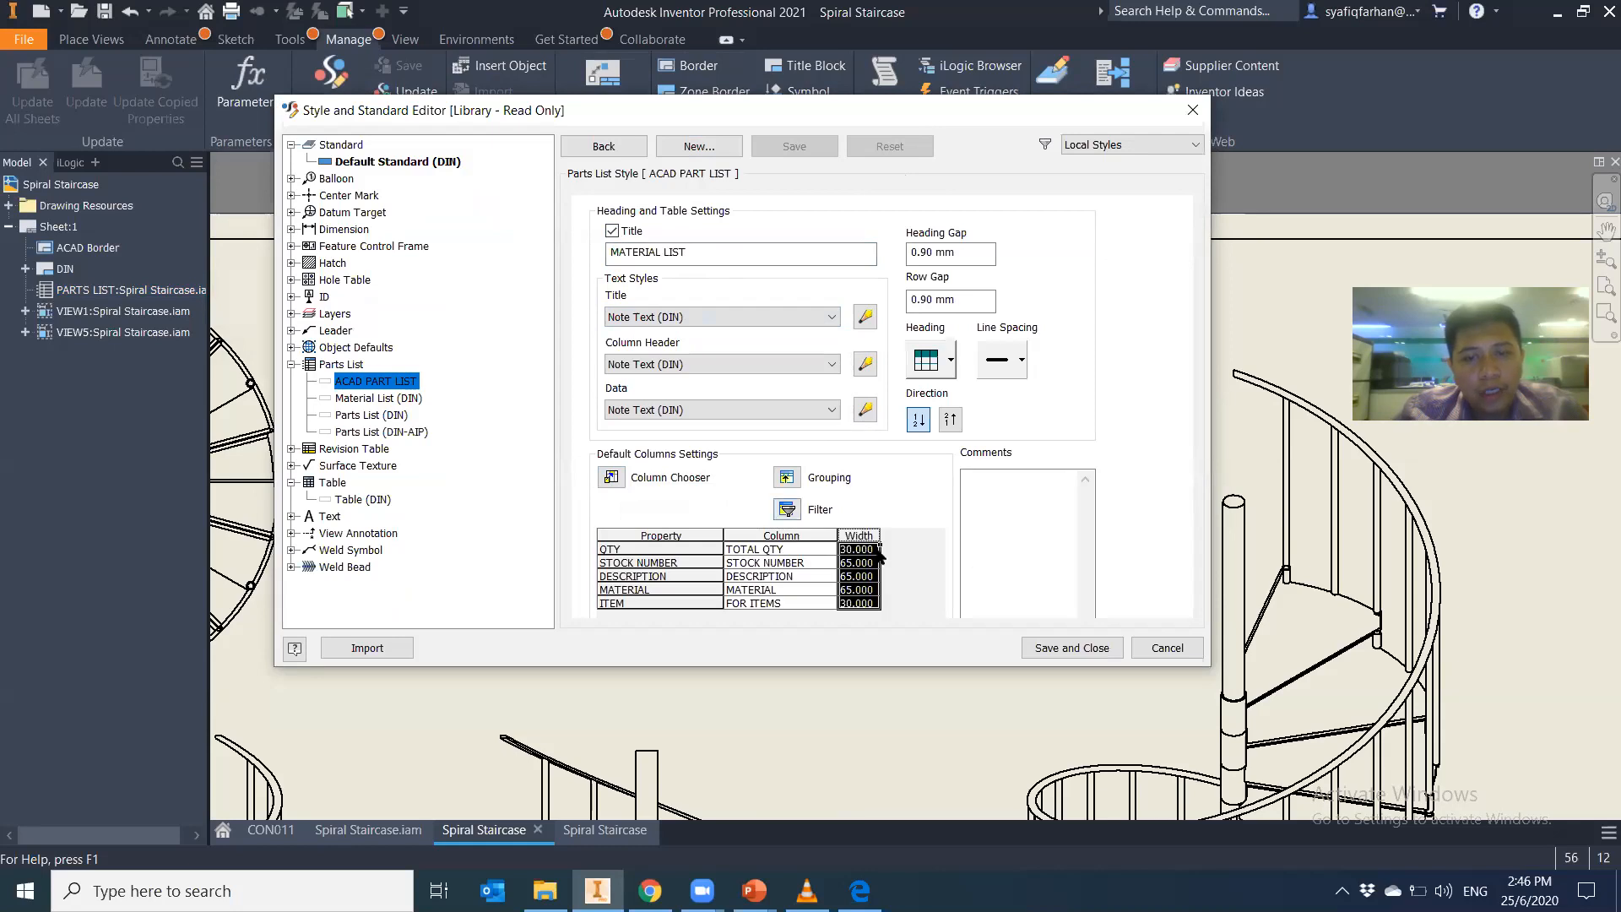
# Add the MASS and ENGINEER properties to the ACAD PART LIST style's selected columns
pyautogui.click(613, 478)
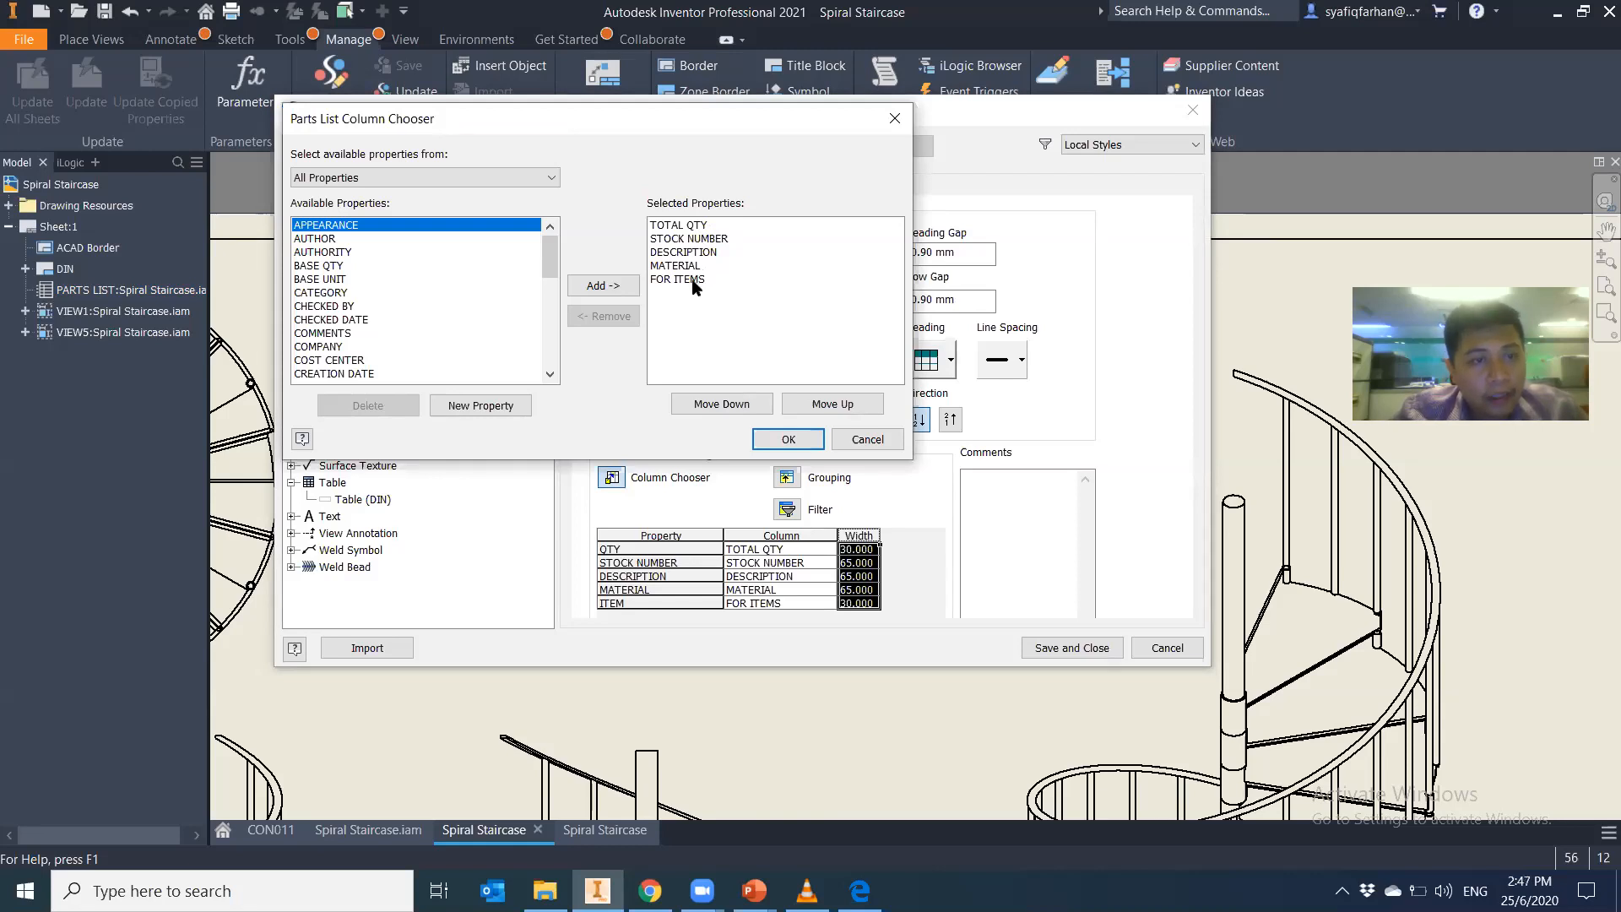
pyautogui.moveTo(550, 273); pyautogui.dragTo(549, 329)
pyautogui.click(397, 305)
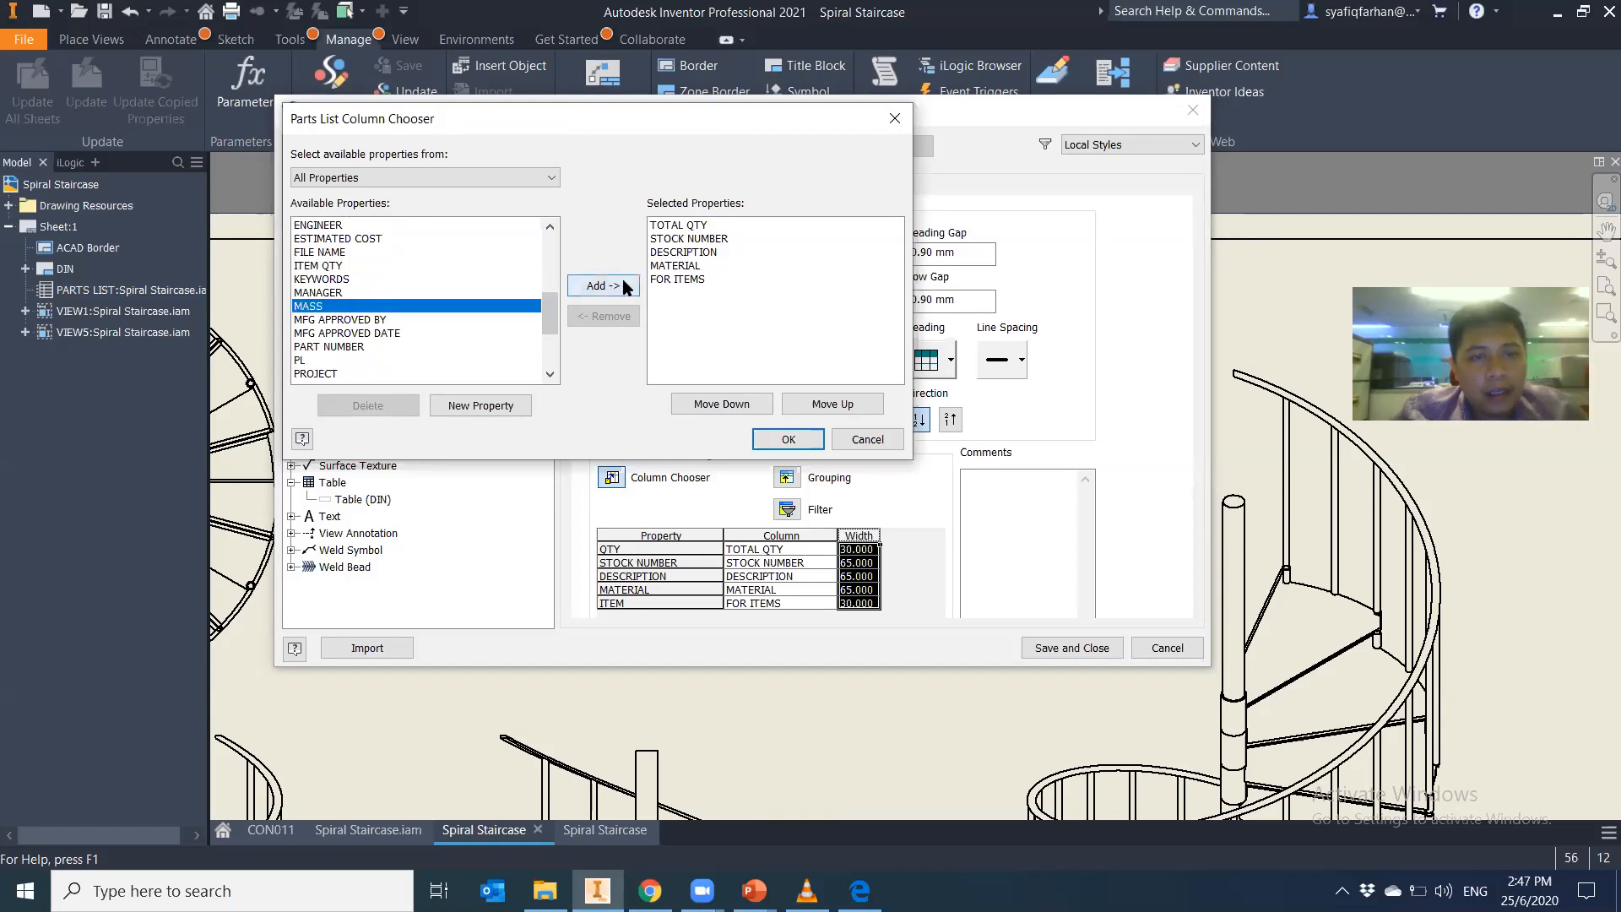
pyautogui.click(625, 287)
pyautogui.click(395, 292)
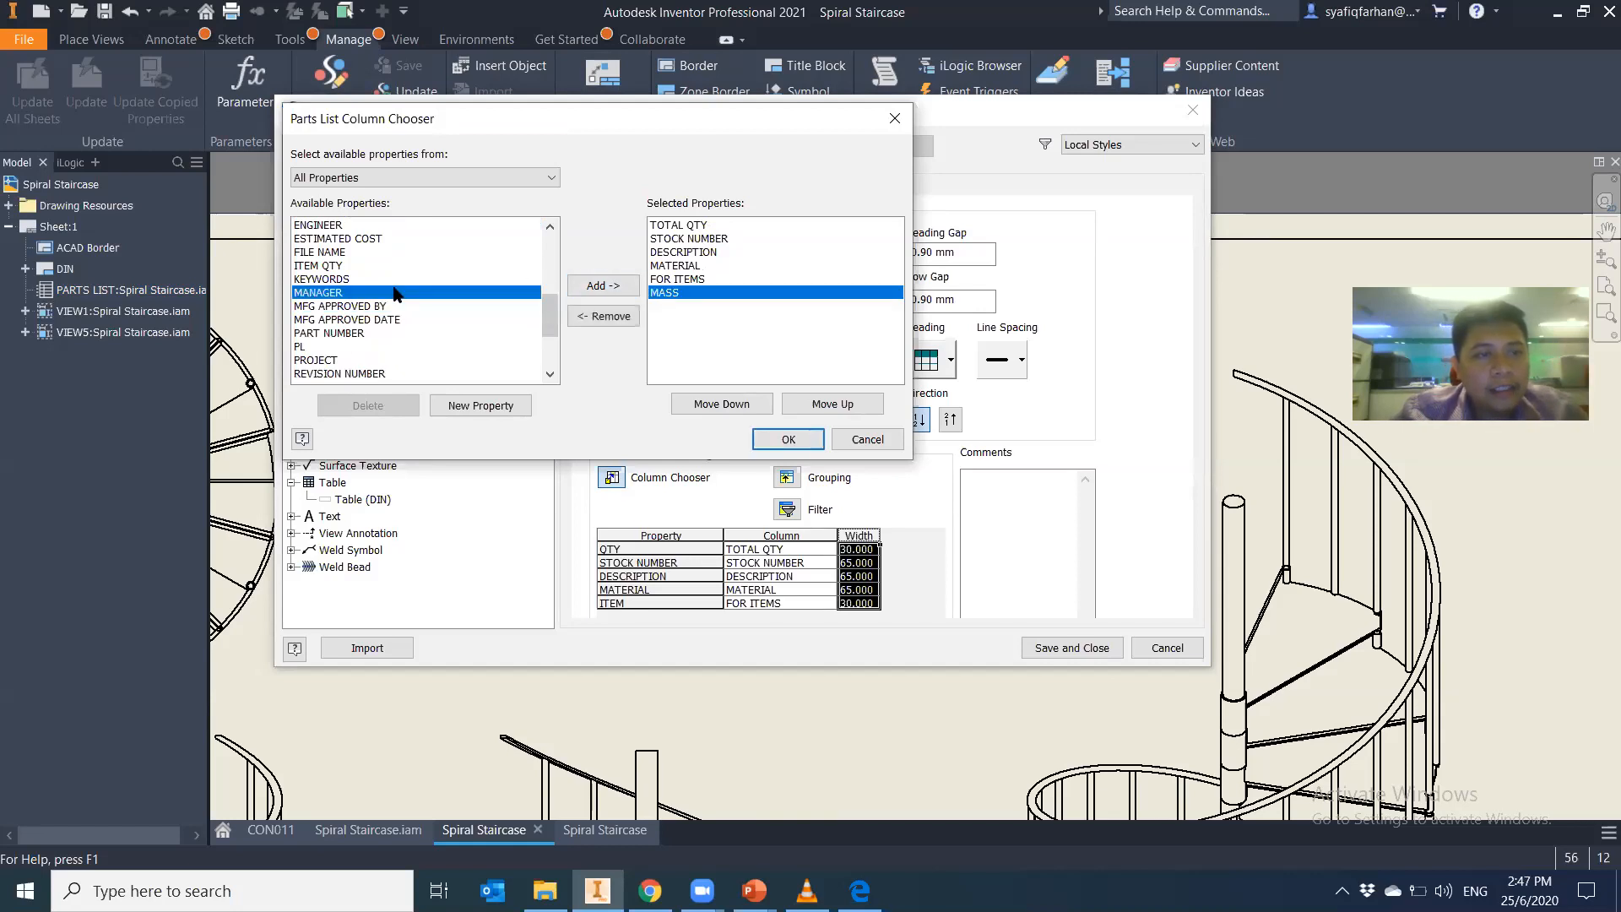
pyautogui.click(364, 225)
pyautogui.click(602, 286)
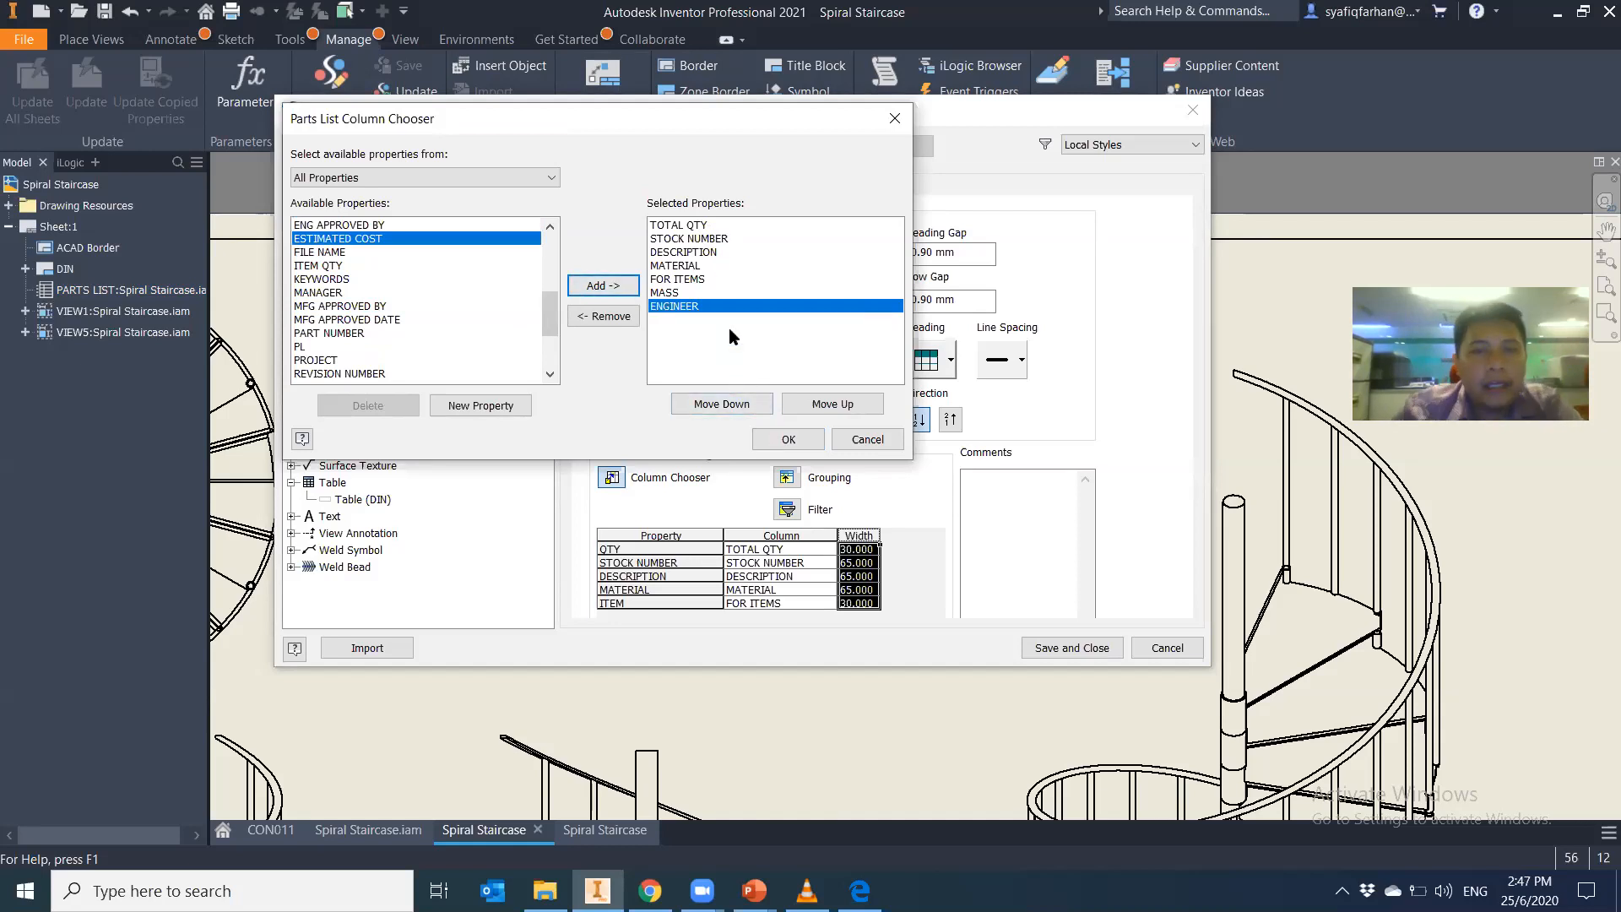
# Try MASS as the first selected property, and return it to the end of the column order
pyautogui.click(664, 293)
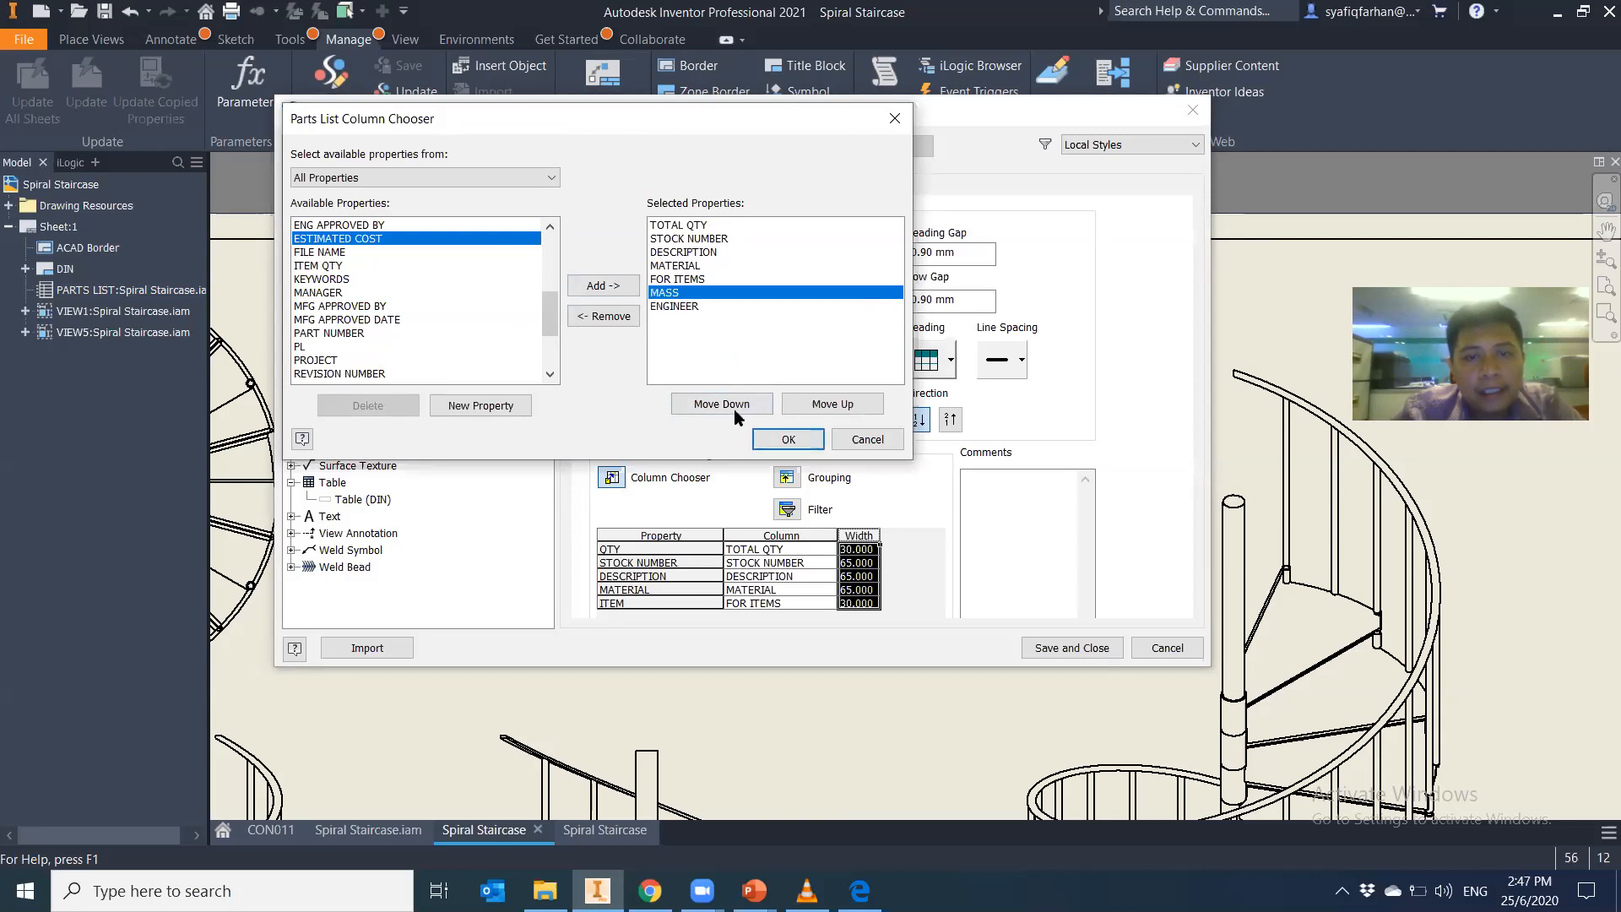
pyautogui.click(812, 404)
pyautogui.click(813, 405)
pyautogui.click(812, 404)
pyautogui.click(812, 404)
pyautogui.click(812, 405)
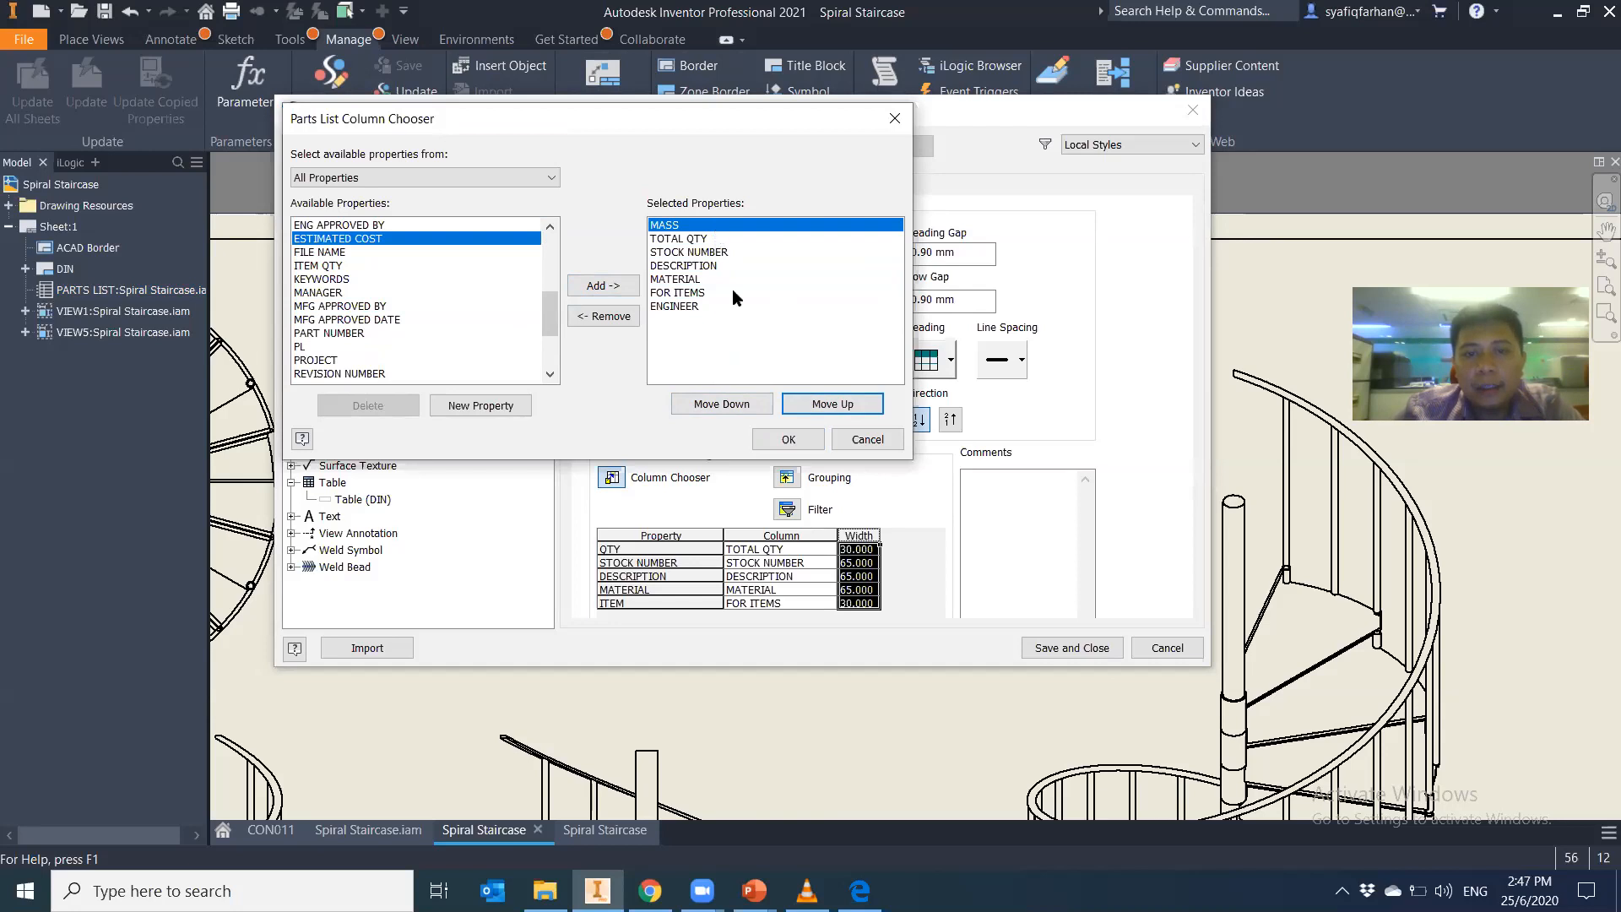
pyautogui.click(719, 404)
pyautogui.click(719, 404)
pyautogui.click(718, 404)
pyautogui.click(719, 405)
pyautogui.click(718, 405)
pyautogui.click(719, 404)
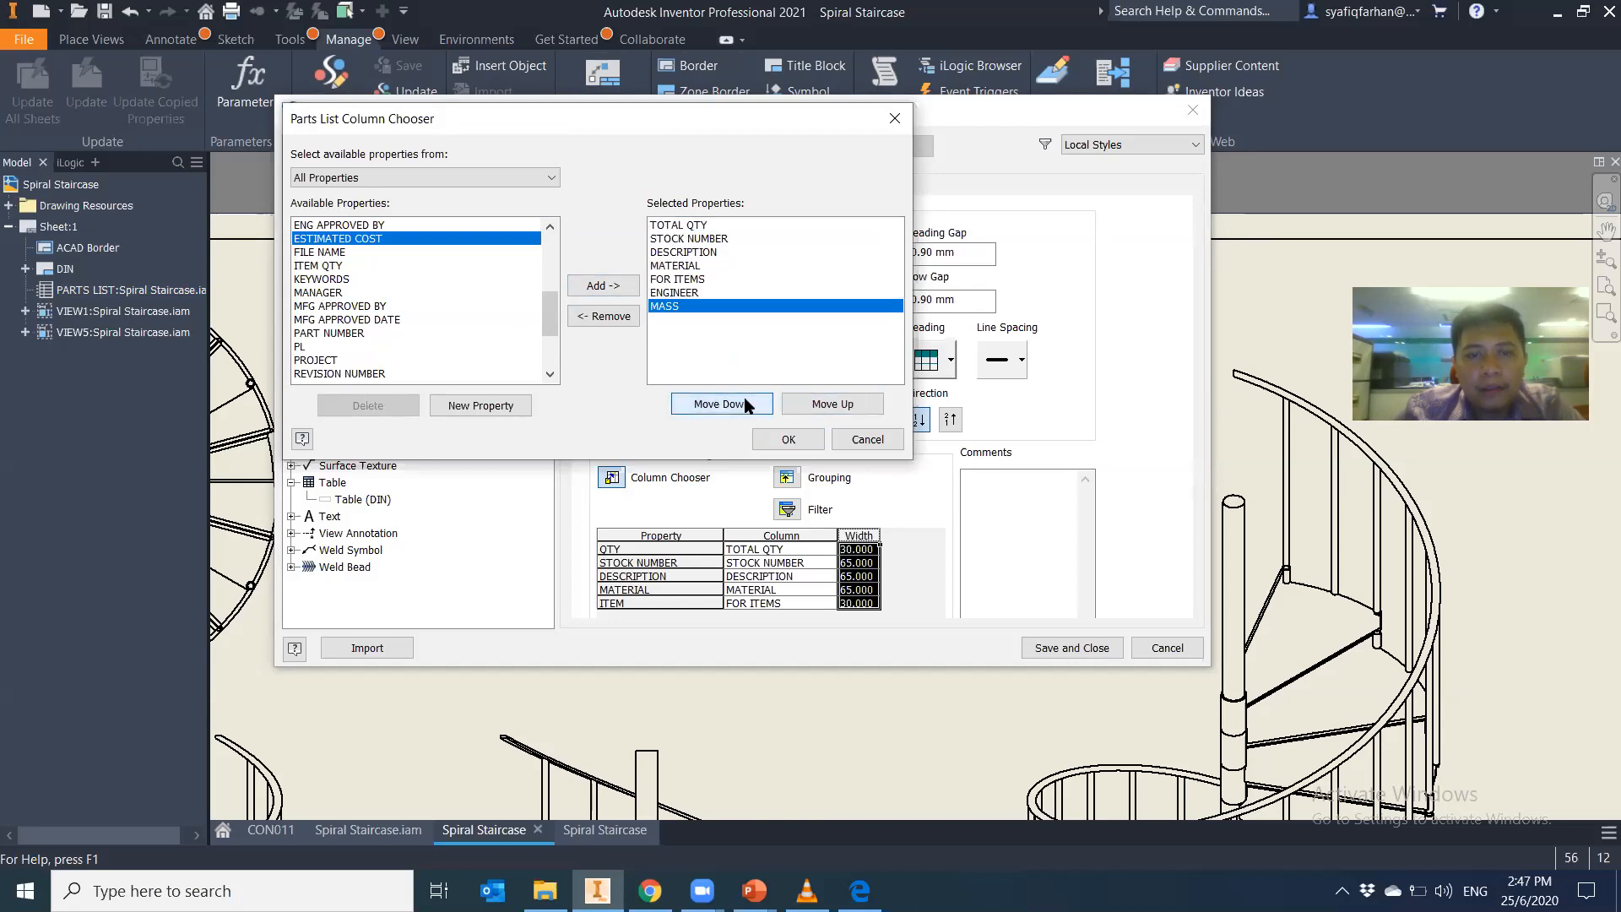
# Make ENGINEER the first column in the selected properties and accept the column selection
pyautogui.click(691, 280)
pyautogui.click(771, 293)
pyautogui.click(823, 404)
pyautogui.click(823, 403)
pyautogui.click(823, 403)
pyautogui.click(823, 403)
pyautogui.click(823, 404)
pyautogui.click(788, 439)
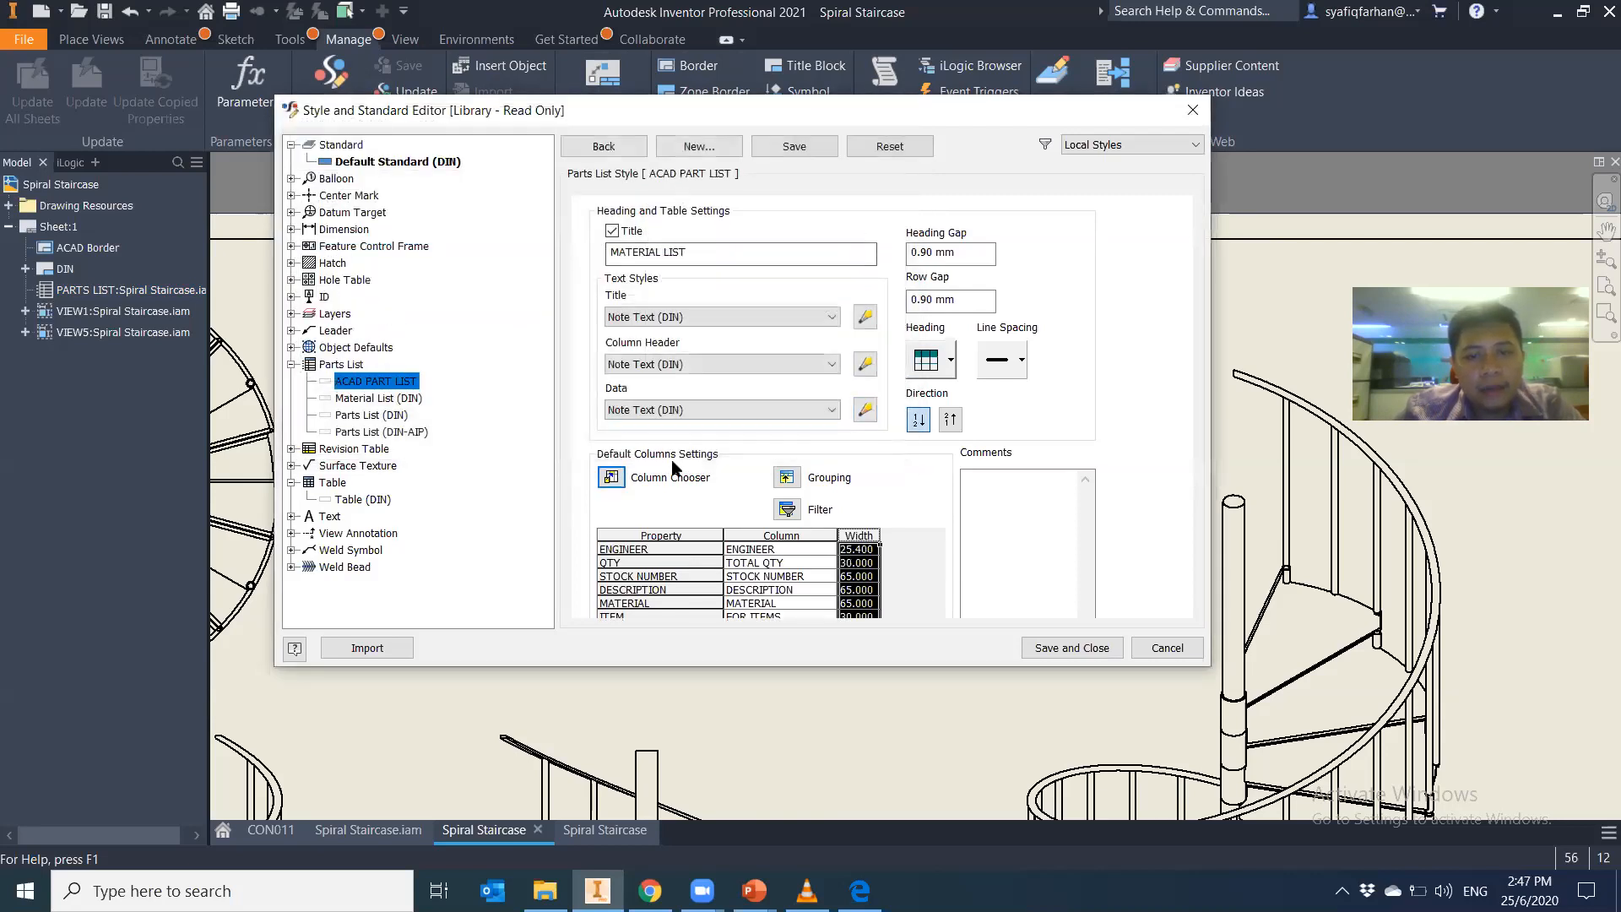
# Check the ENGINEER column width and the heading and line spacing options, and save the ACAD PART LIST style, closing the editor
pyautogui.click(860, 551)
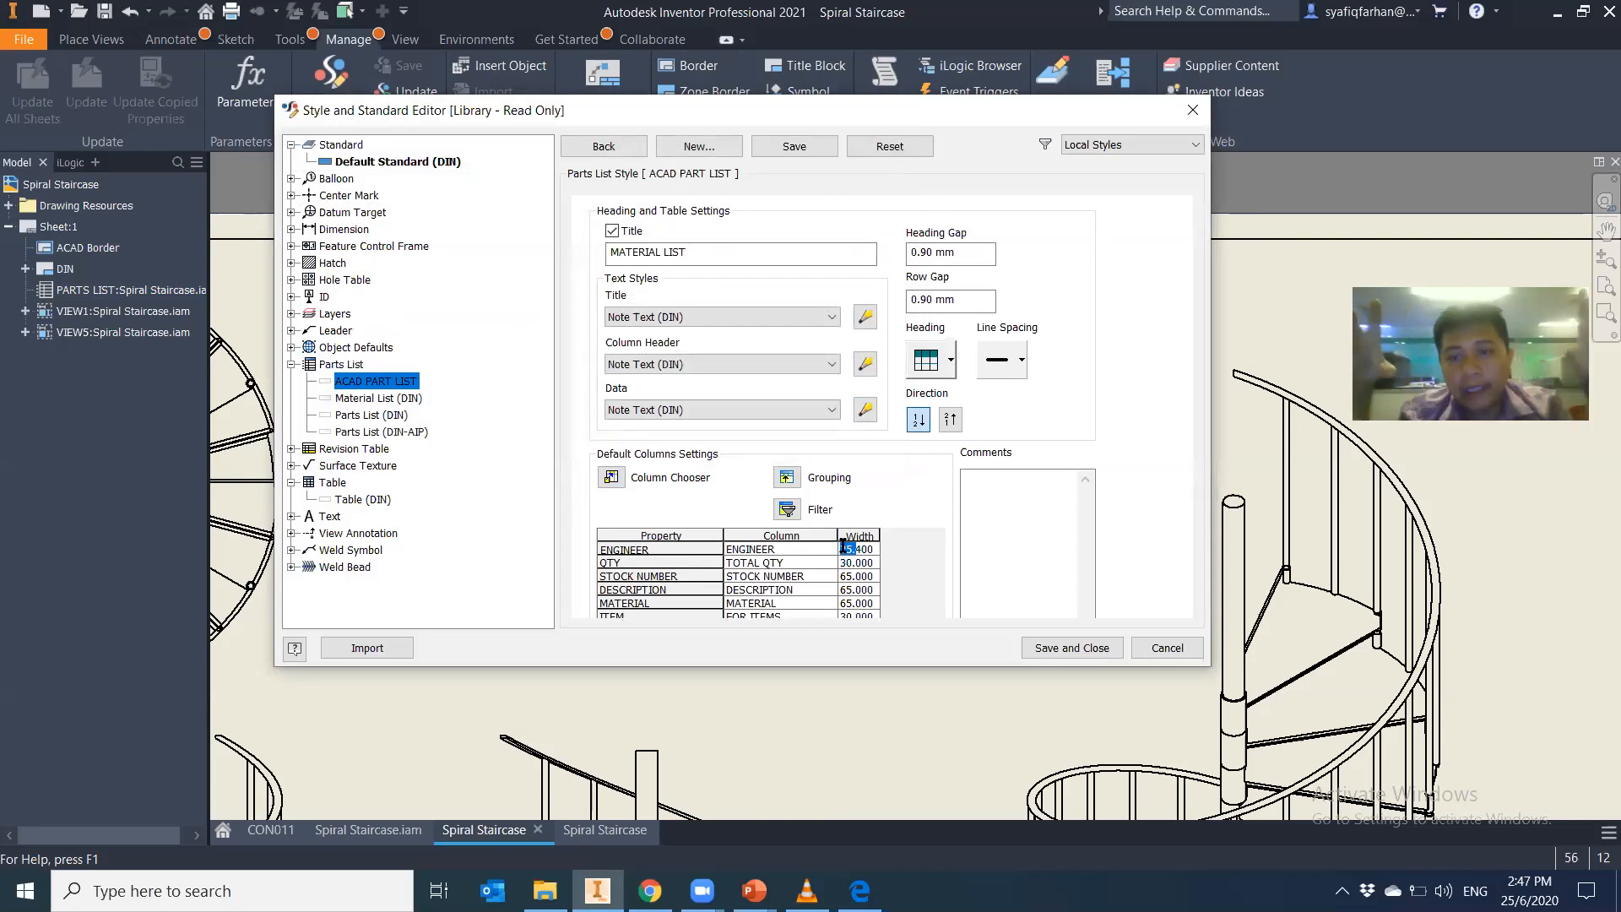
pyautogui.click(950, 365)
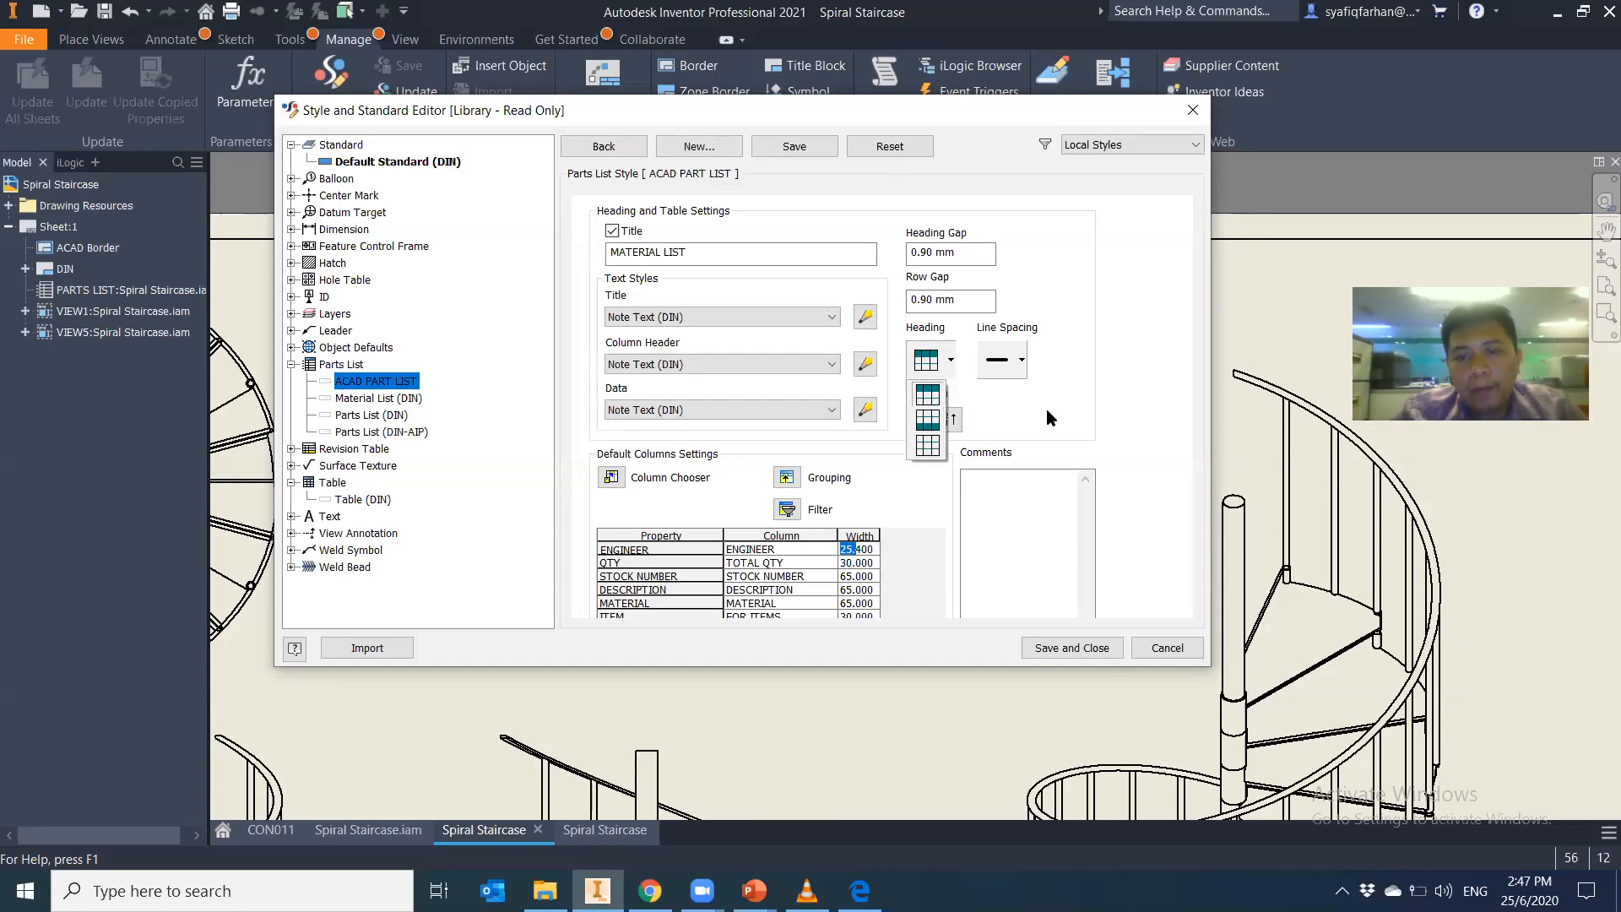
pyautogui.click(1022, 363)
pyautogui.click(1021, 363)
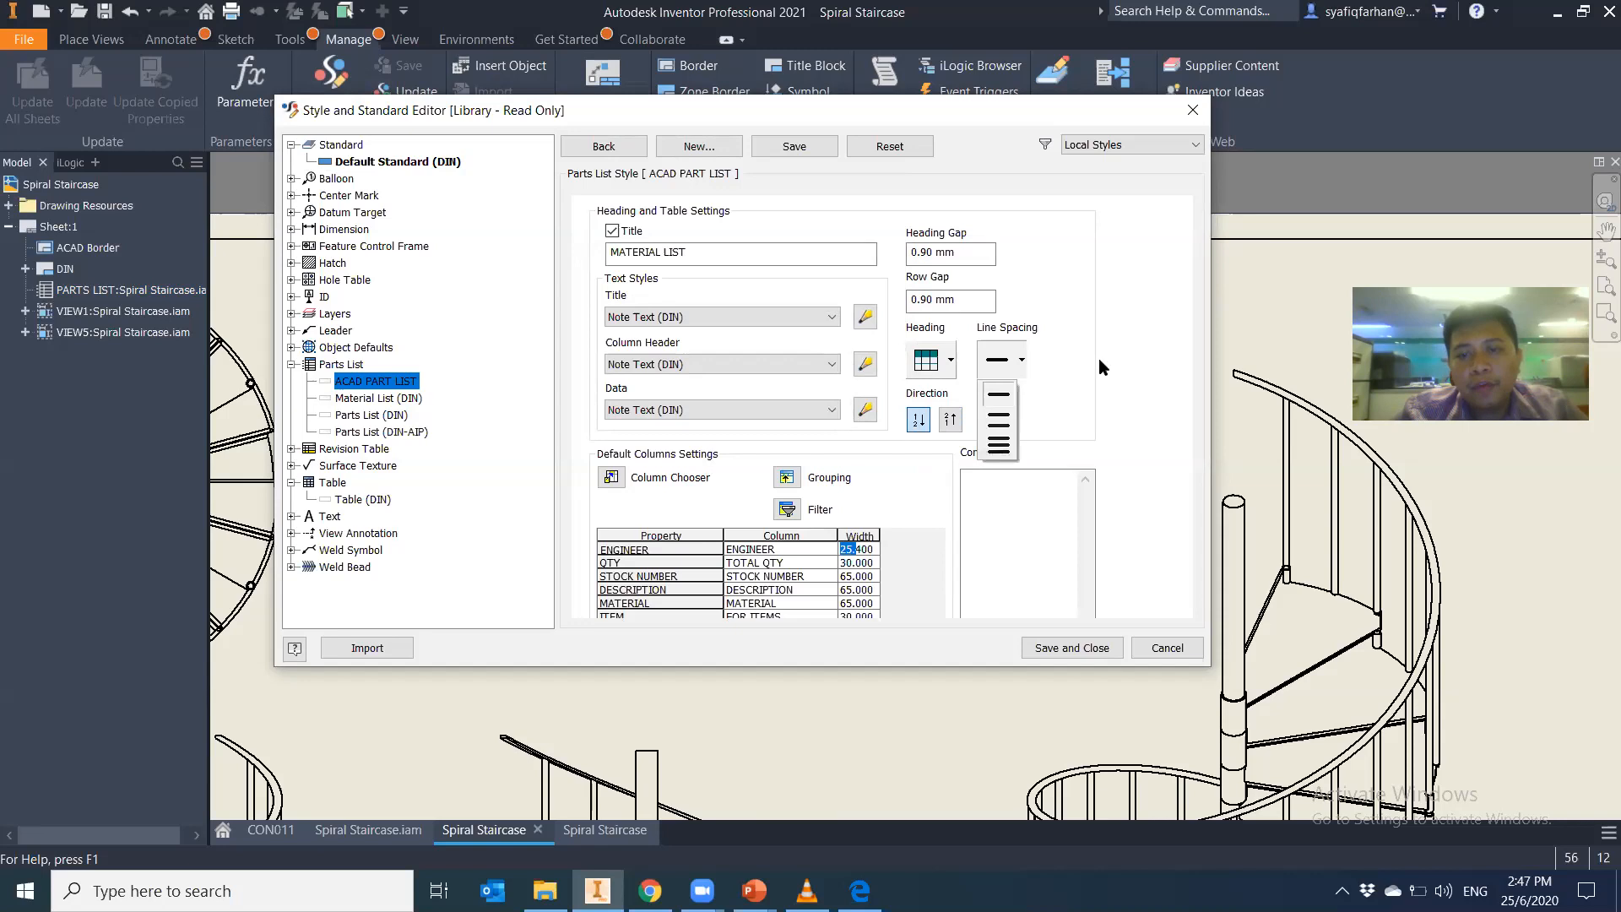
pyautogui.click(1058, 363)
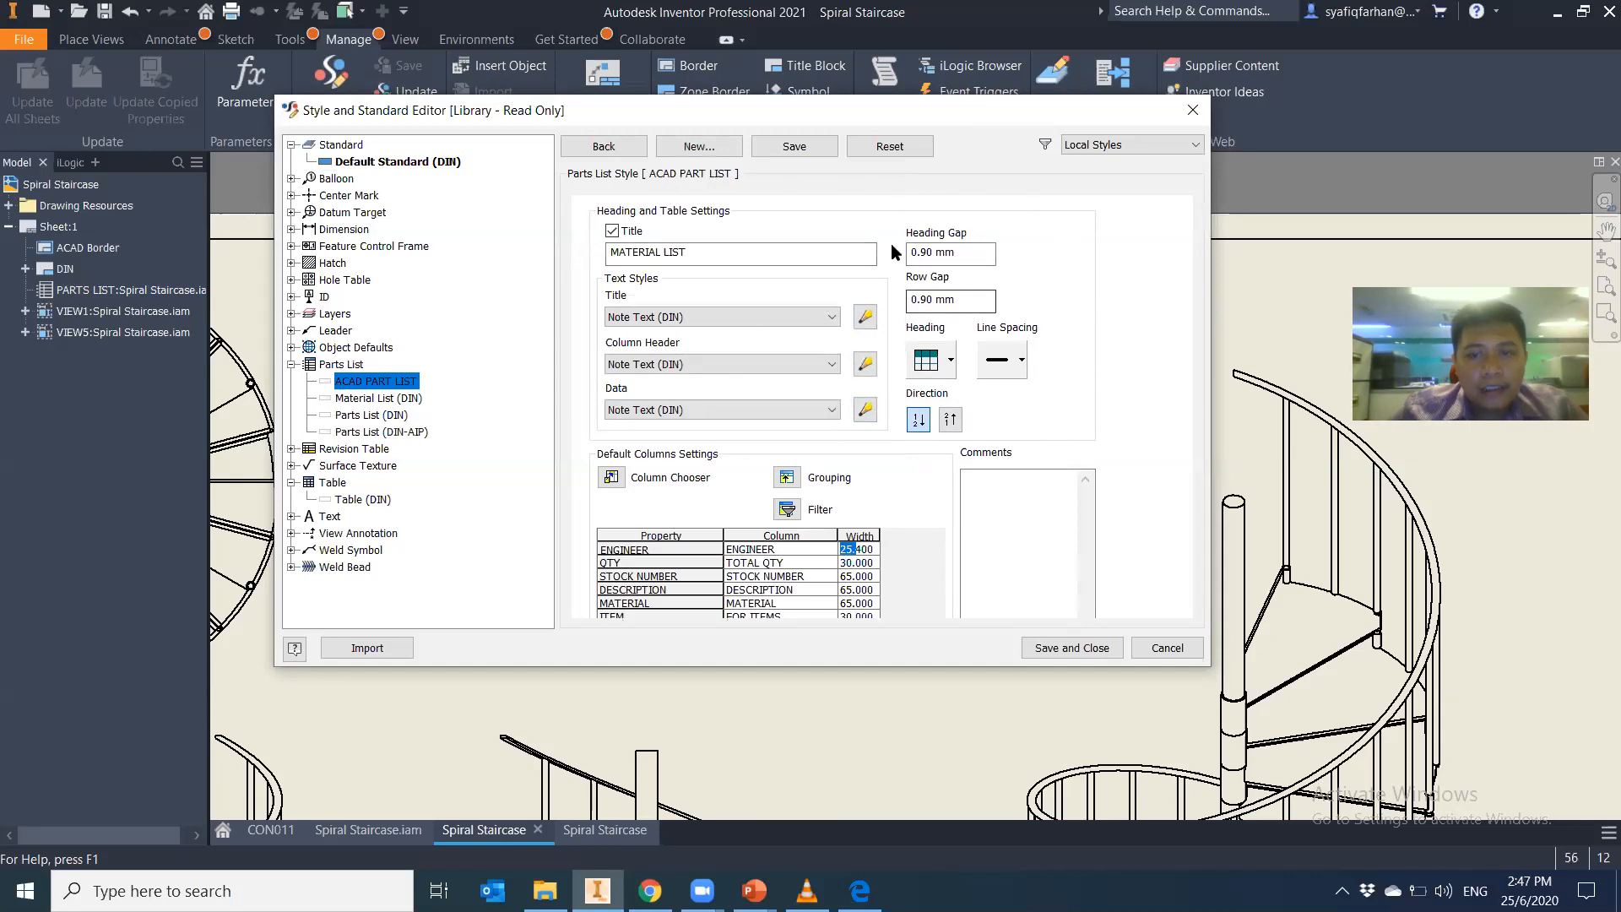
pyautogui.click(798, 147)
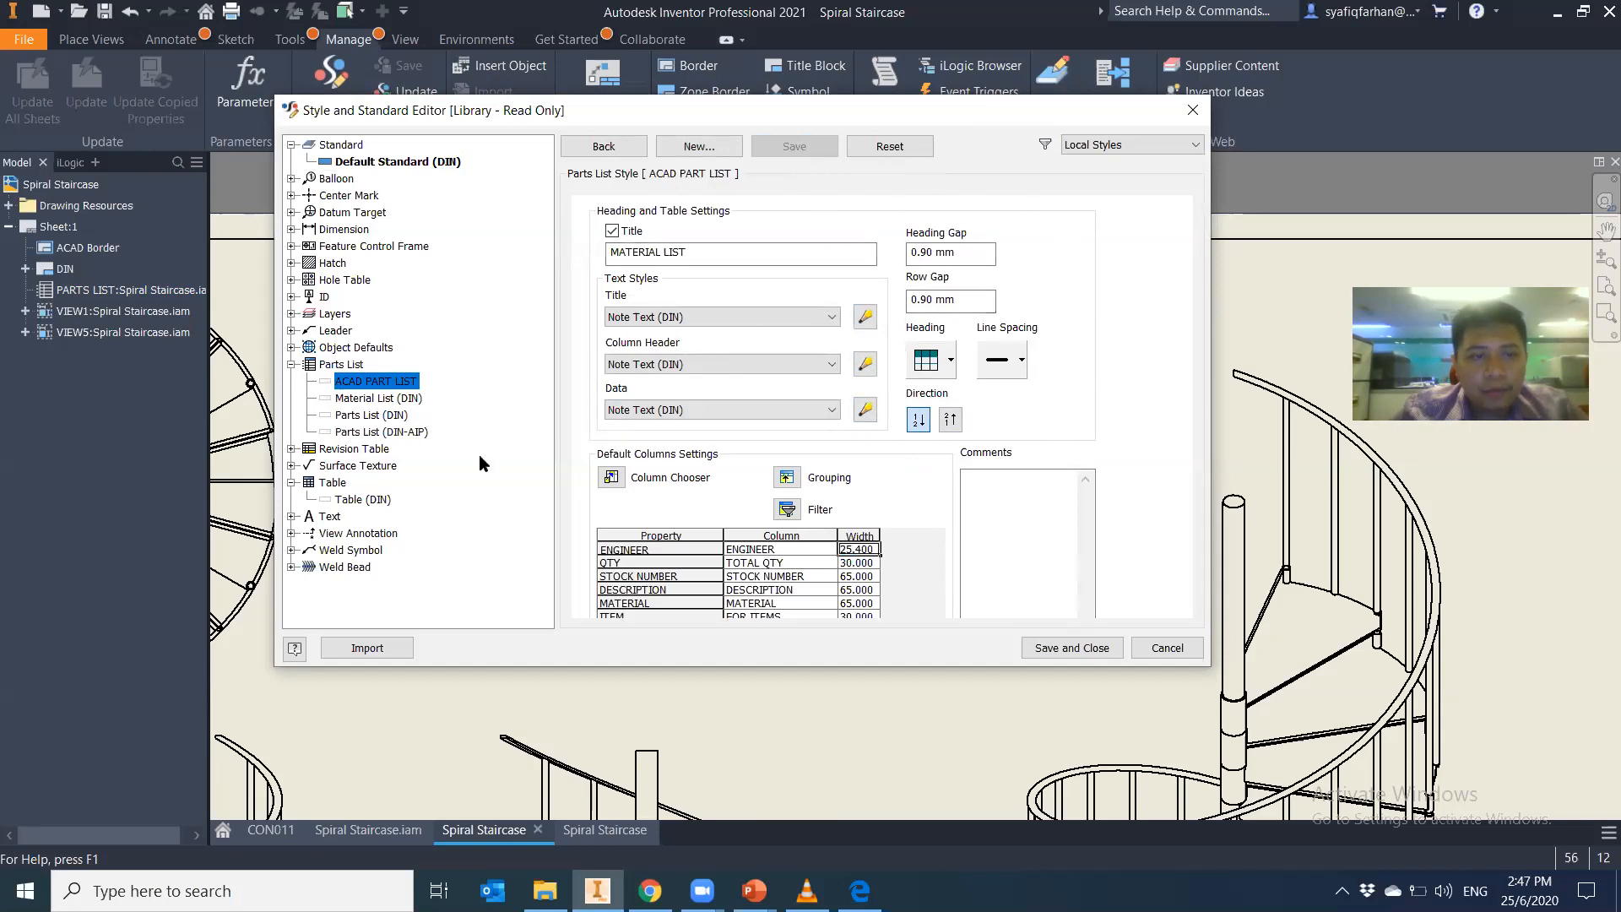
pyautogui.click(1066, 649)
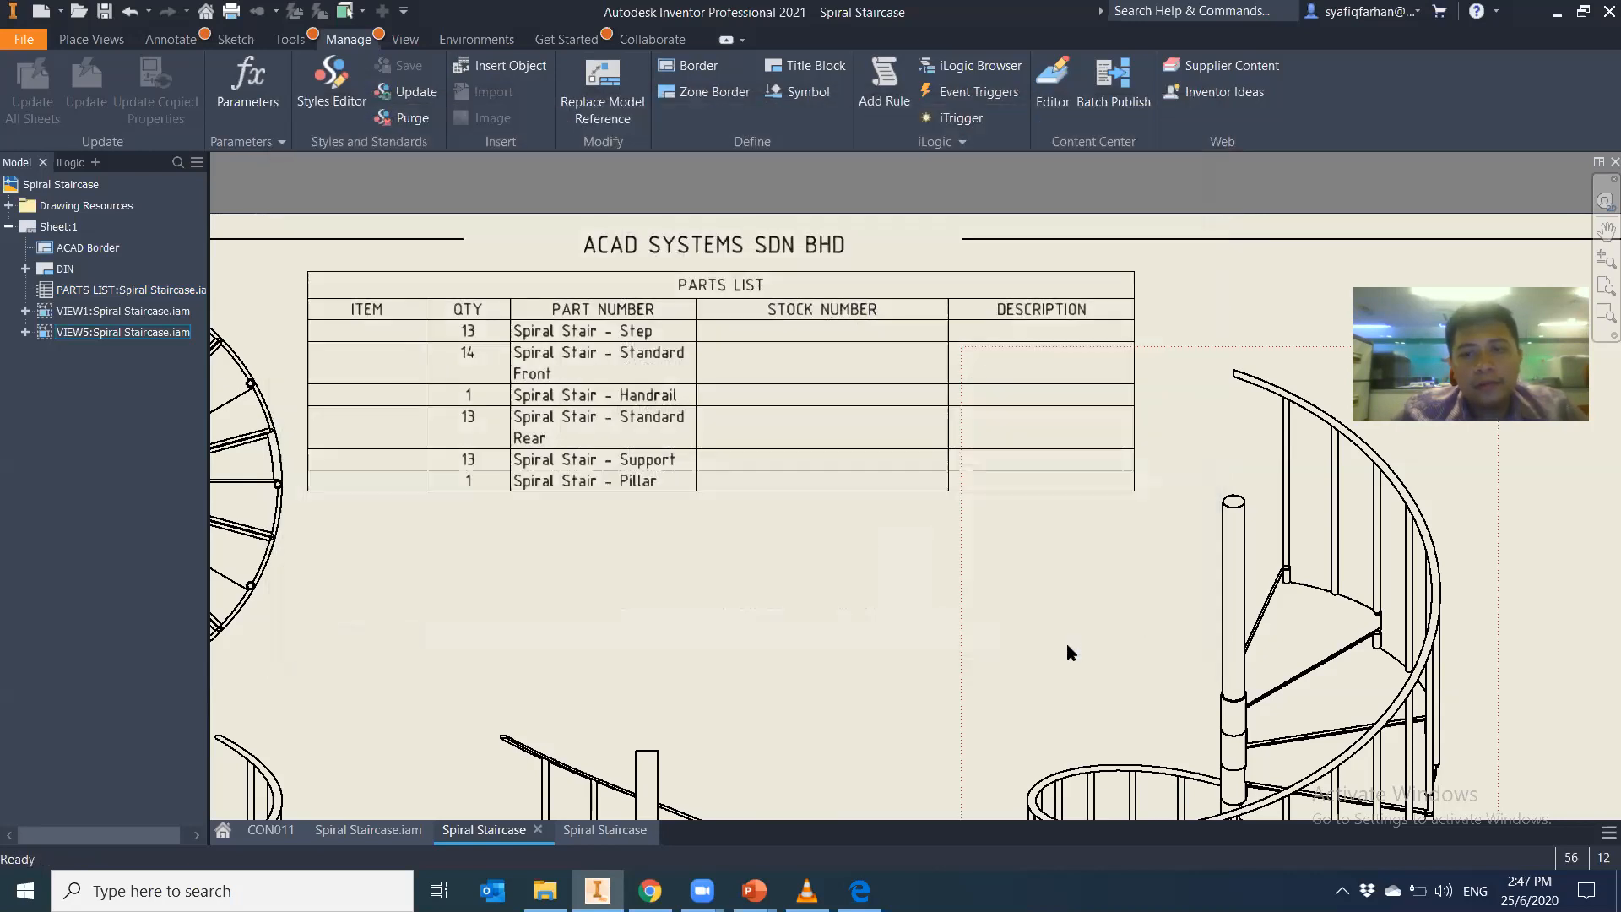
# Apply the ACAD PART LIST style to the parts list on the sheet
pyautogui.click(817, 388)
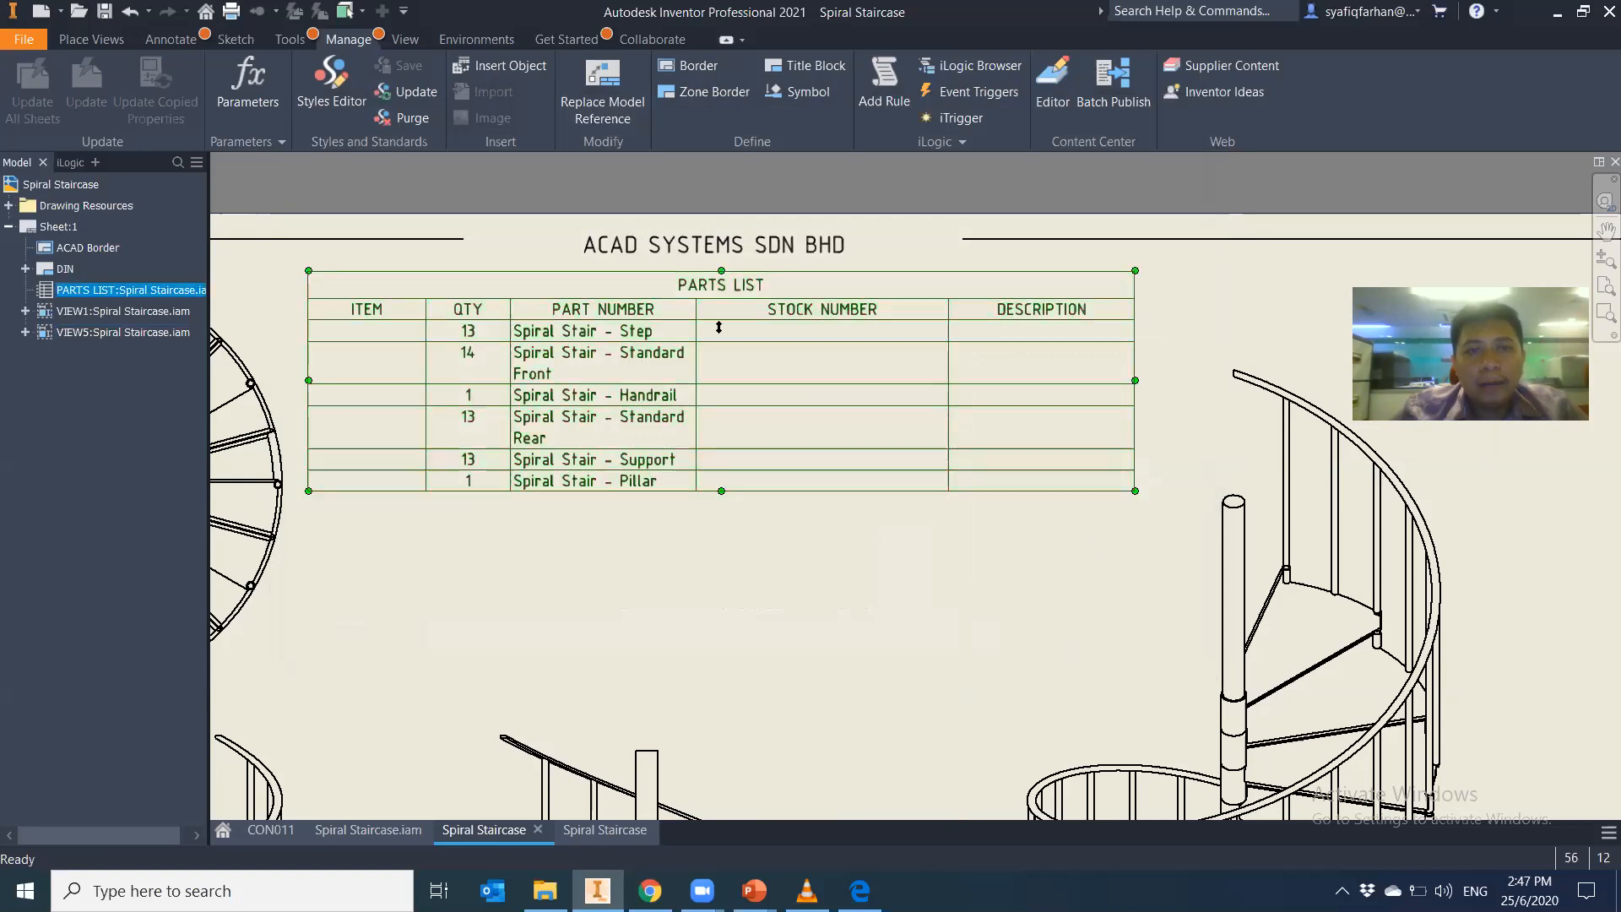
pyautogui.click(170, 39)
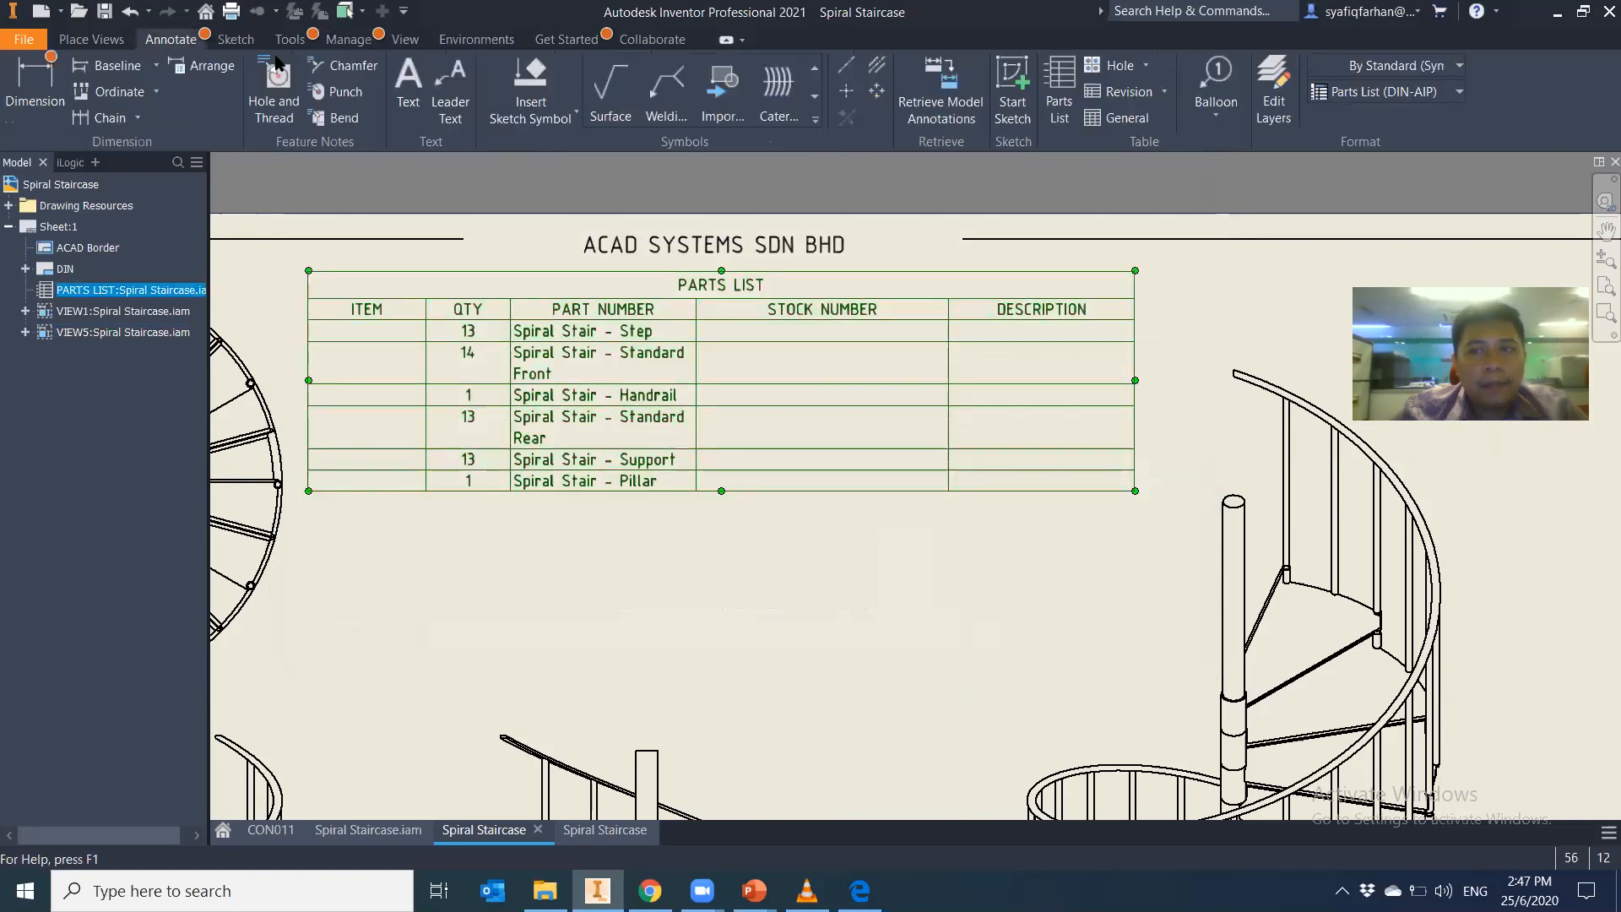
pyautogui.click(1442, 91)
pyautogui.click(1422, 130)
# Move the material list clear of the plan view, and widen its MATERIAL column while narrowing the DESCRIPTION column
pyautogui.moveTo(1116, 455); pyautogui.dragTo(1358, 492, button='middle')
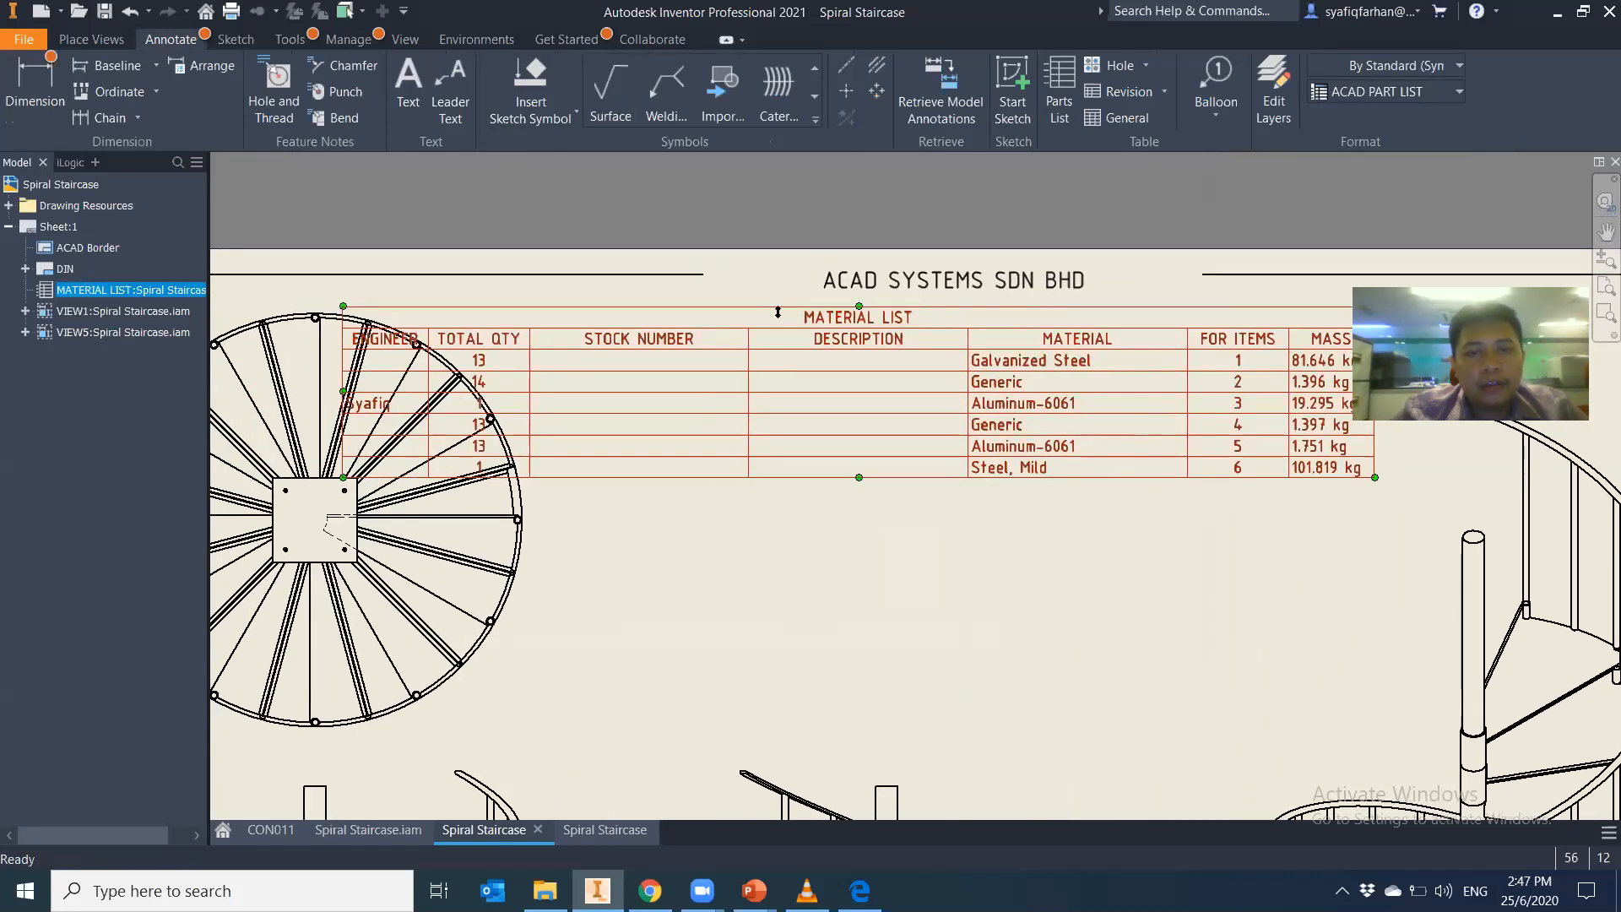
pyautogui.moveTo(781, 323); pyautogui.dragTo(938, 403)
pyautogui.moveTo(831, 576); pyautogui.dragTo(466, 569, button='middle')
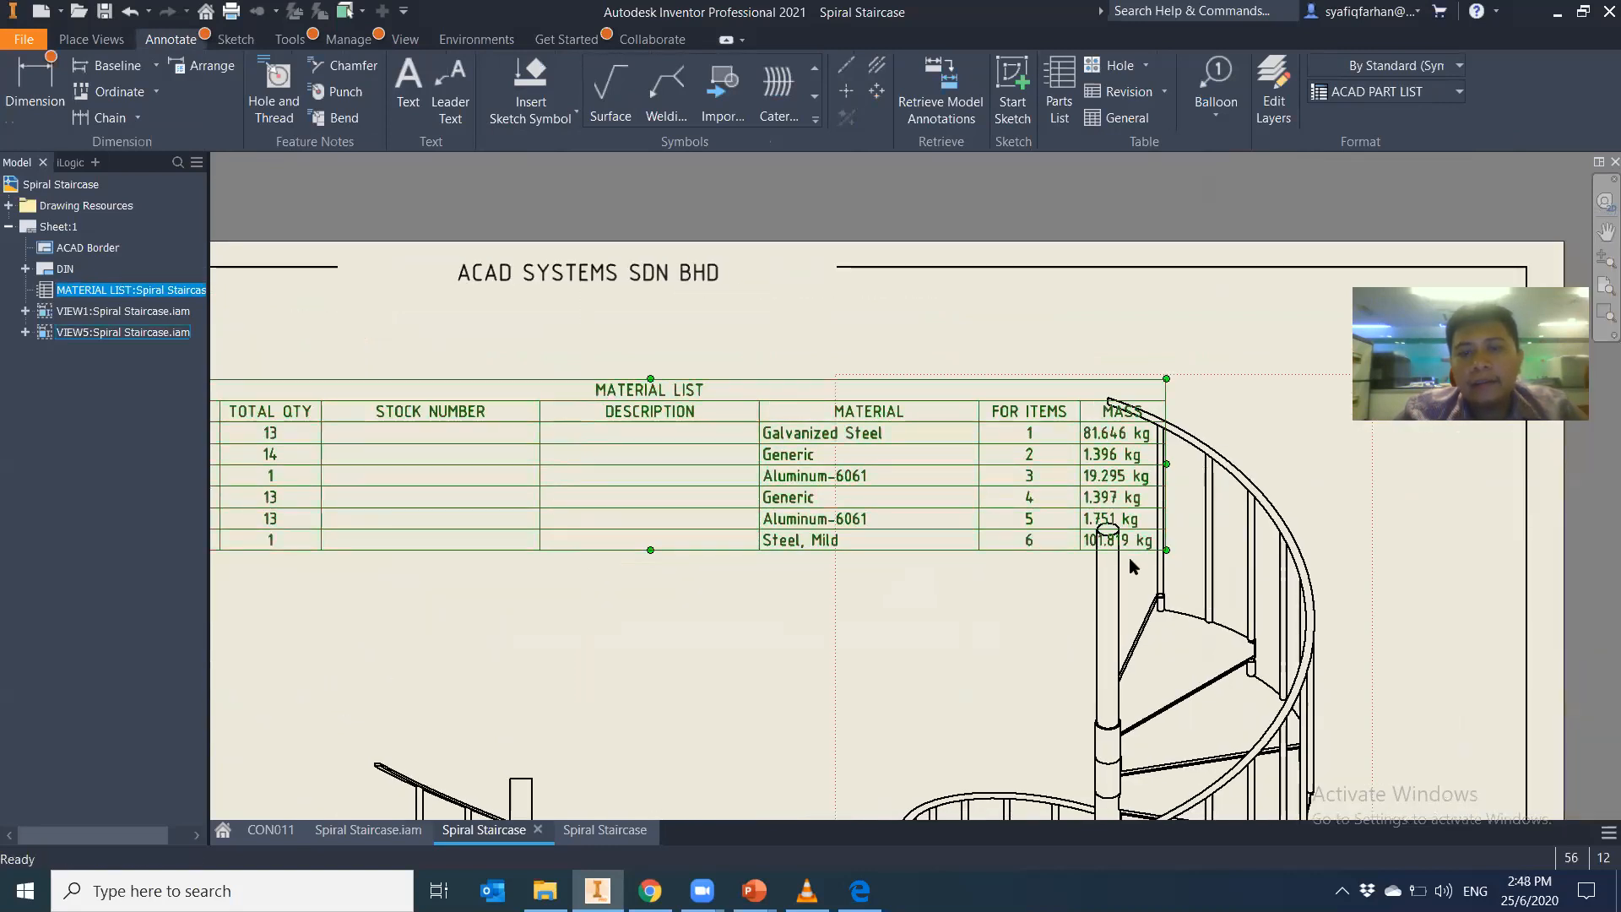
pyautogui.moveTo(759, 448); pyautogui.dragTo(711, 440)
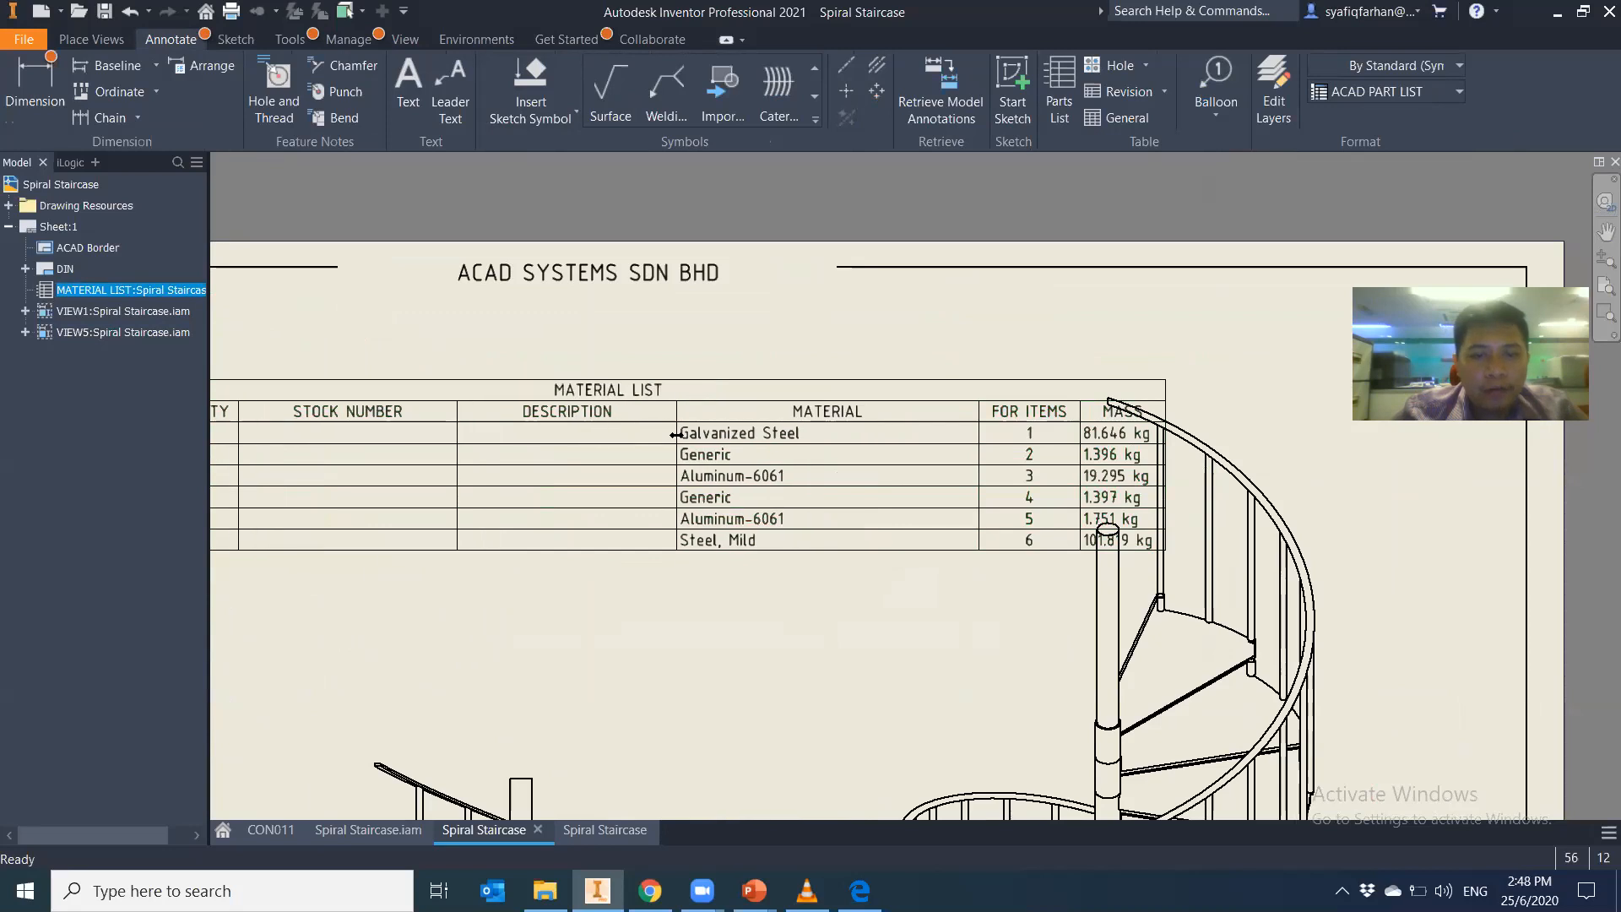
pyautogui.moveTo(492, 431); pyautogui.dragTo(599, 426)
# Narrow the ENGINEER and STOCK NUMBER columns and move the table between the plan and isometric views, beneath the company heading
pyautogui.moveTo(597, 473); pyautogui.dragTo(929, 490, button='middle')
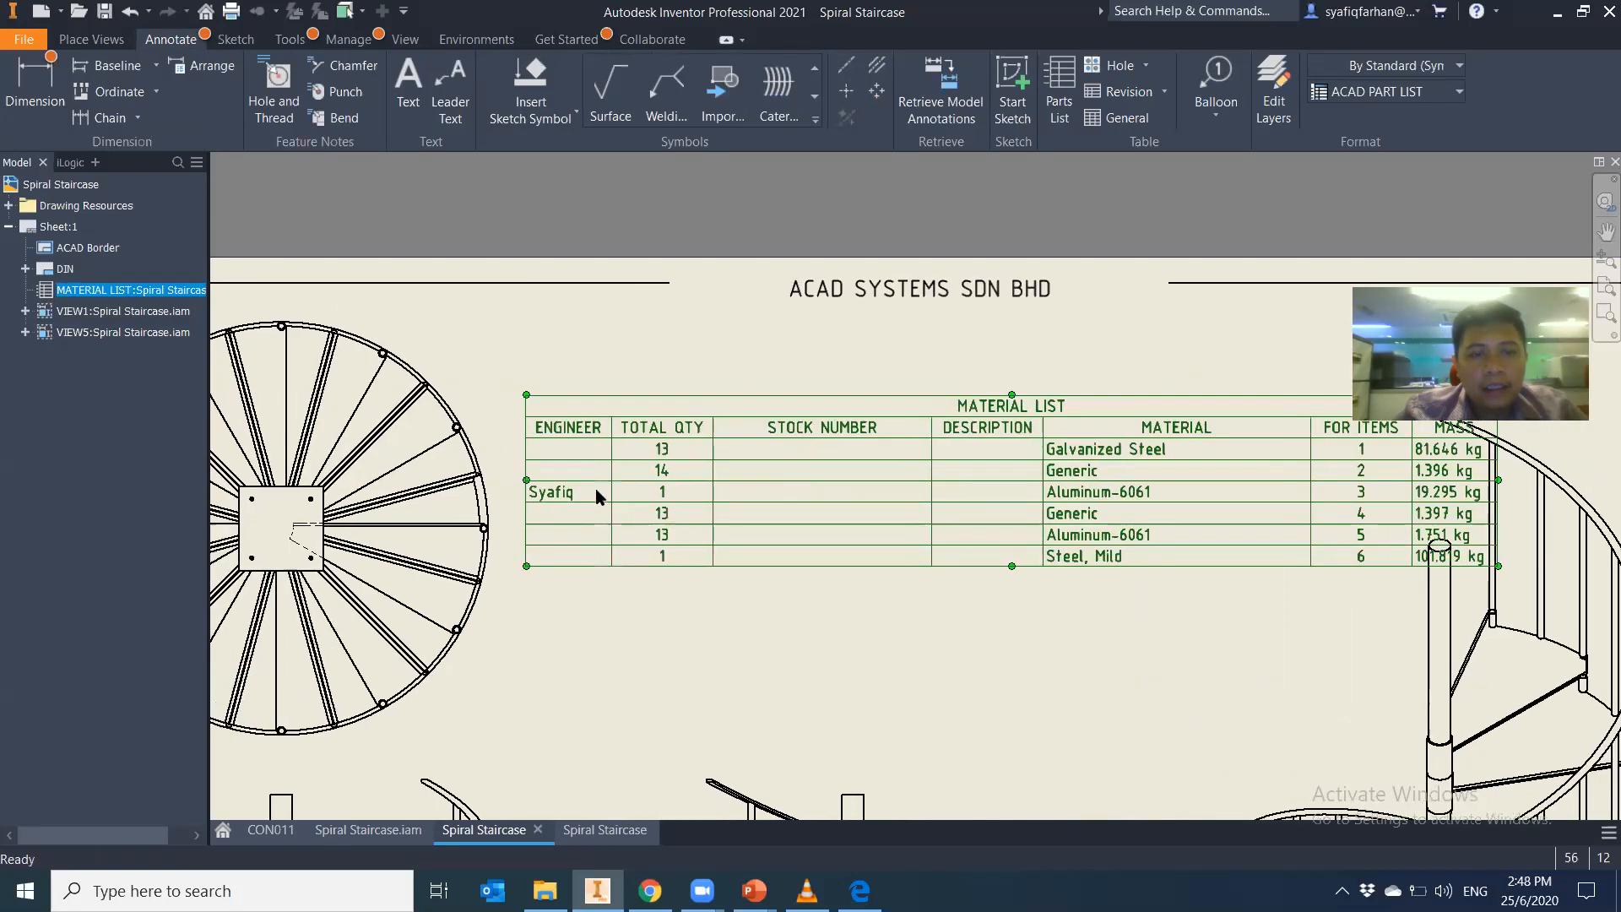
pyautogui.moveTo(606, 469)
pyautogui.mouseDown()
pyautogui.moveTo(463, 462)
pyautogui.moveTo(632, 467)
pyautogui.moveTo(594, 470)
pyautogui.moveTo(614, 470)
pyautogui.mouseUp()
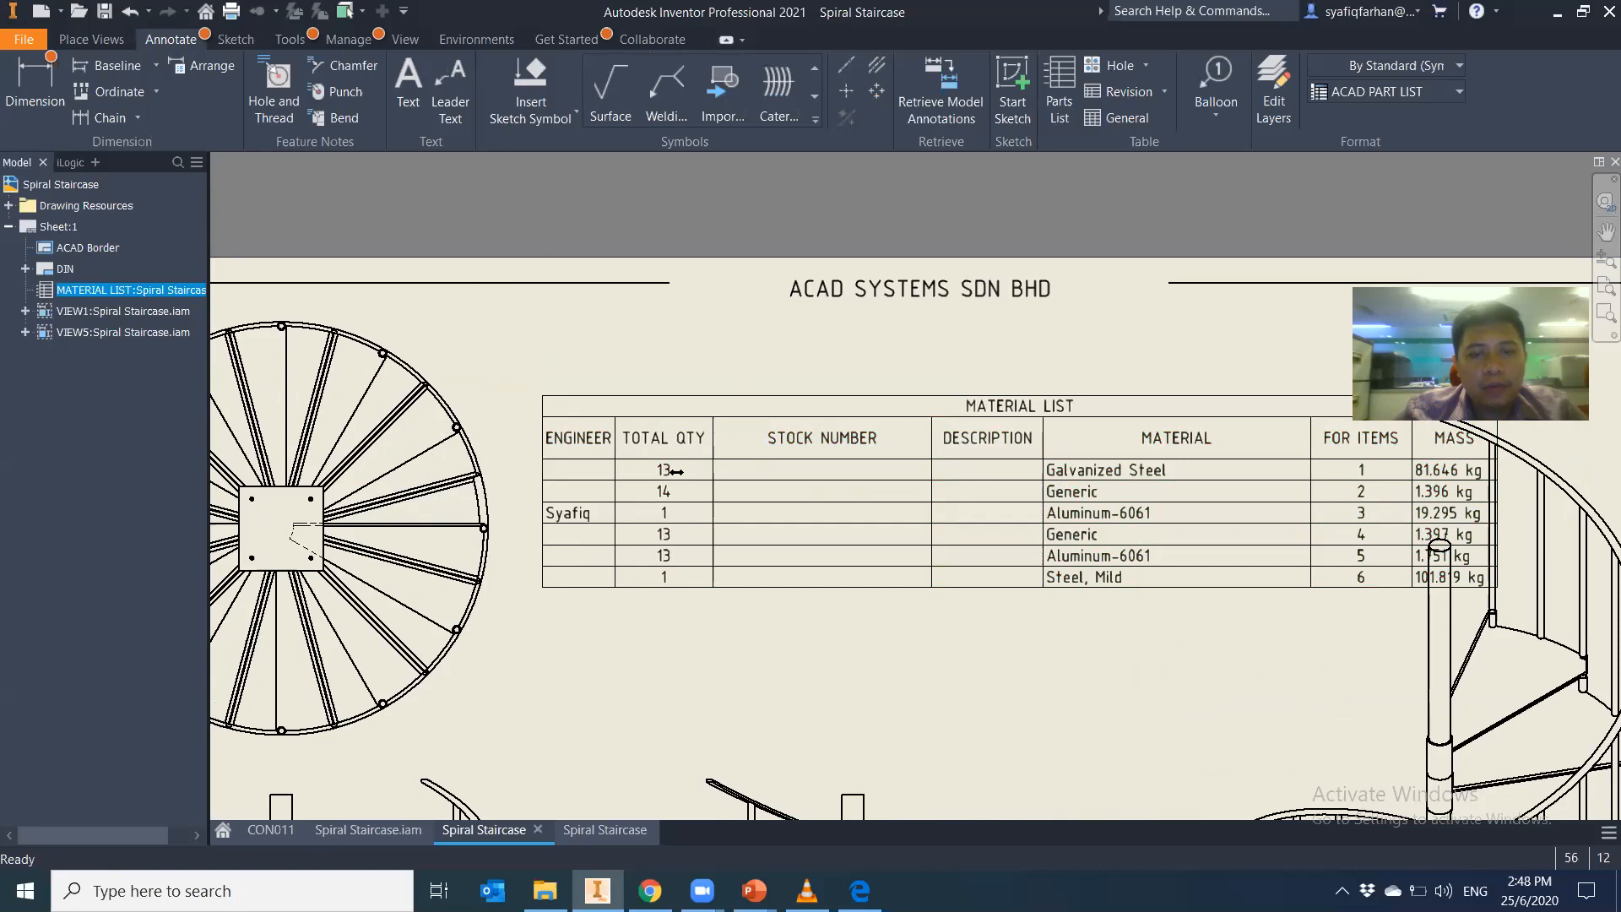
pyautogui.moveTo(717, 472); pyautogui.dragTo(801, 473)
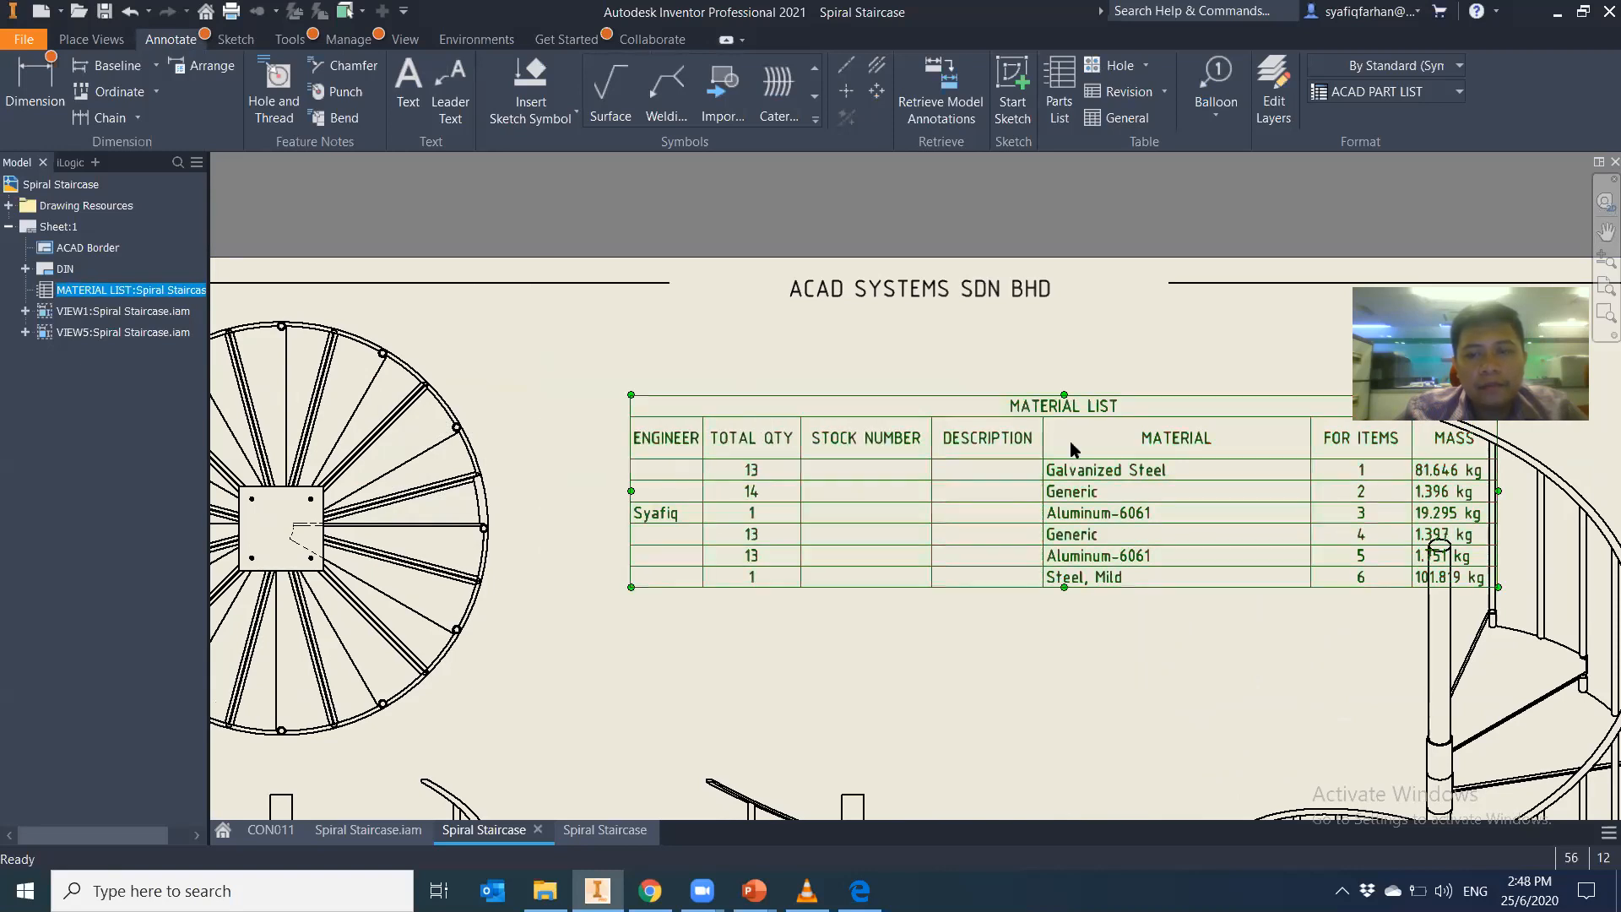
pyautogui.moveTo(1106, 414); pyautogui.dragTo(987, 359)
pyautogui.click(1089, 610)
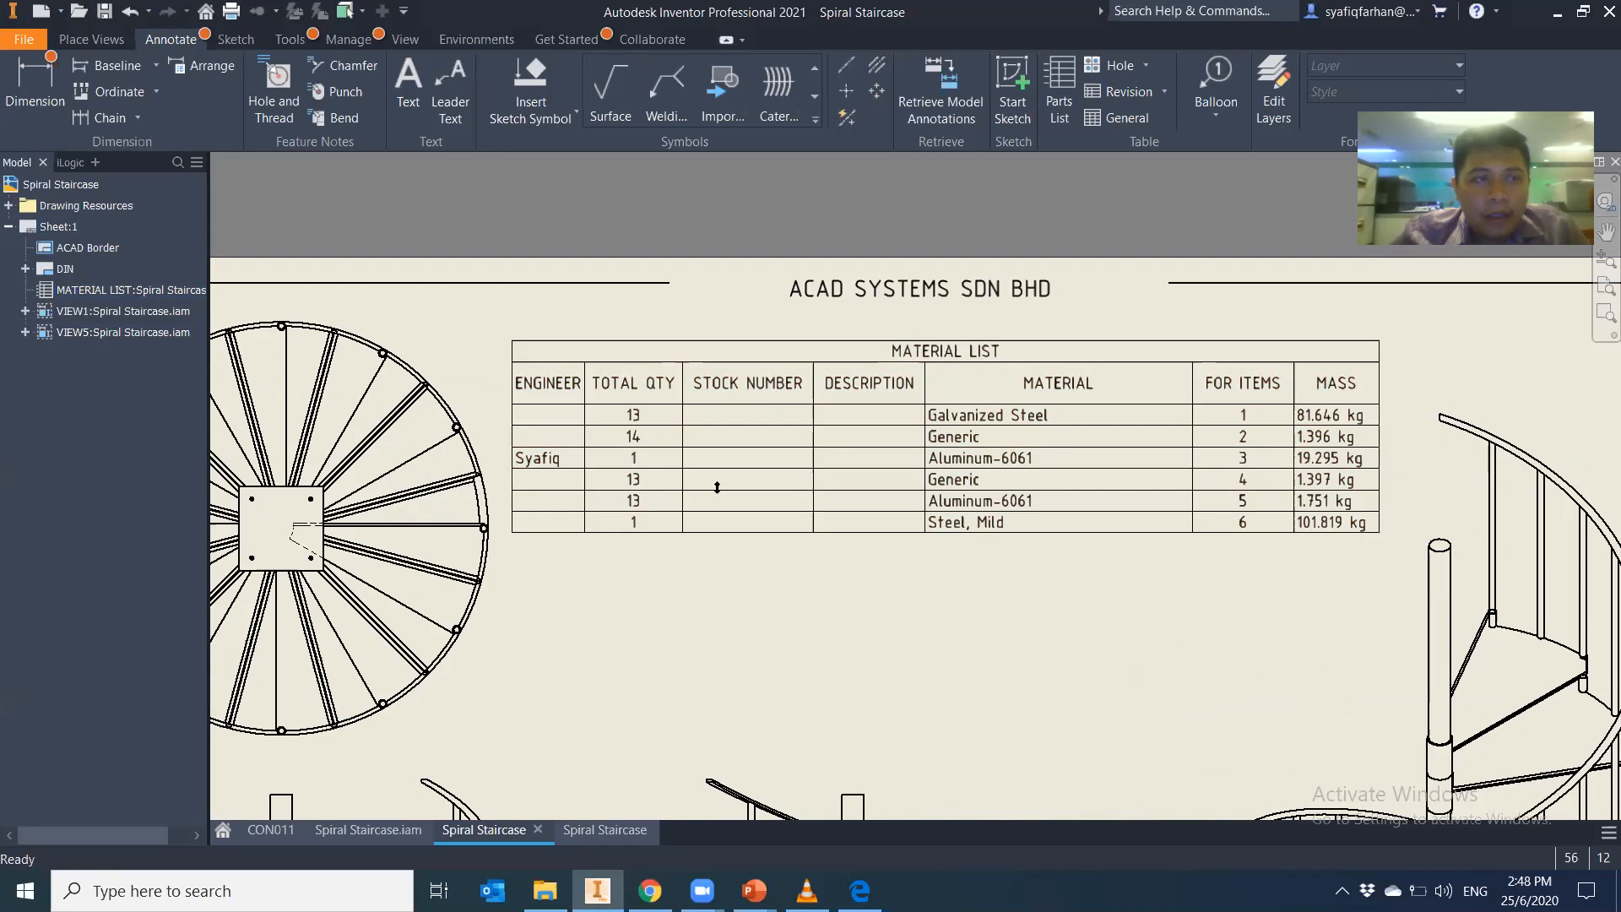
pyautogui.click(576, 569)
pyautogui.moveTo(576, 569); pyautogui.dragTo(590, 561, button='middle')
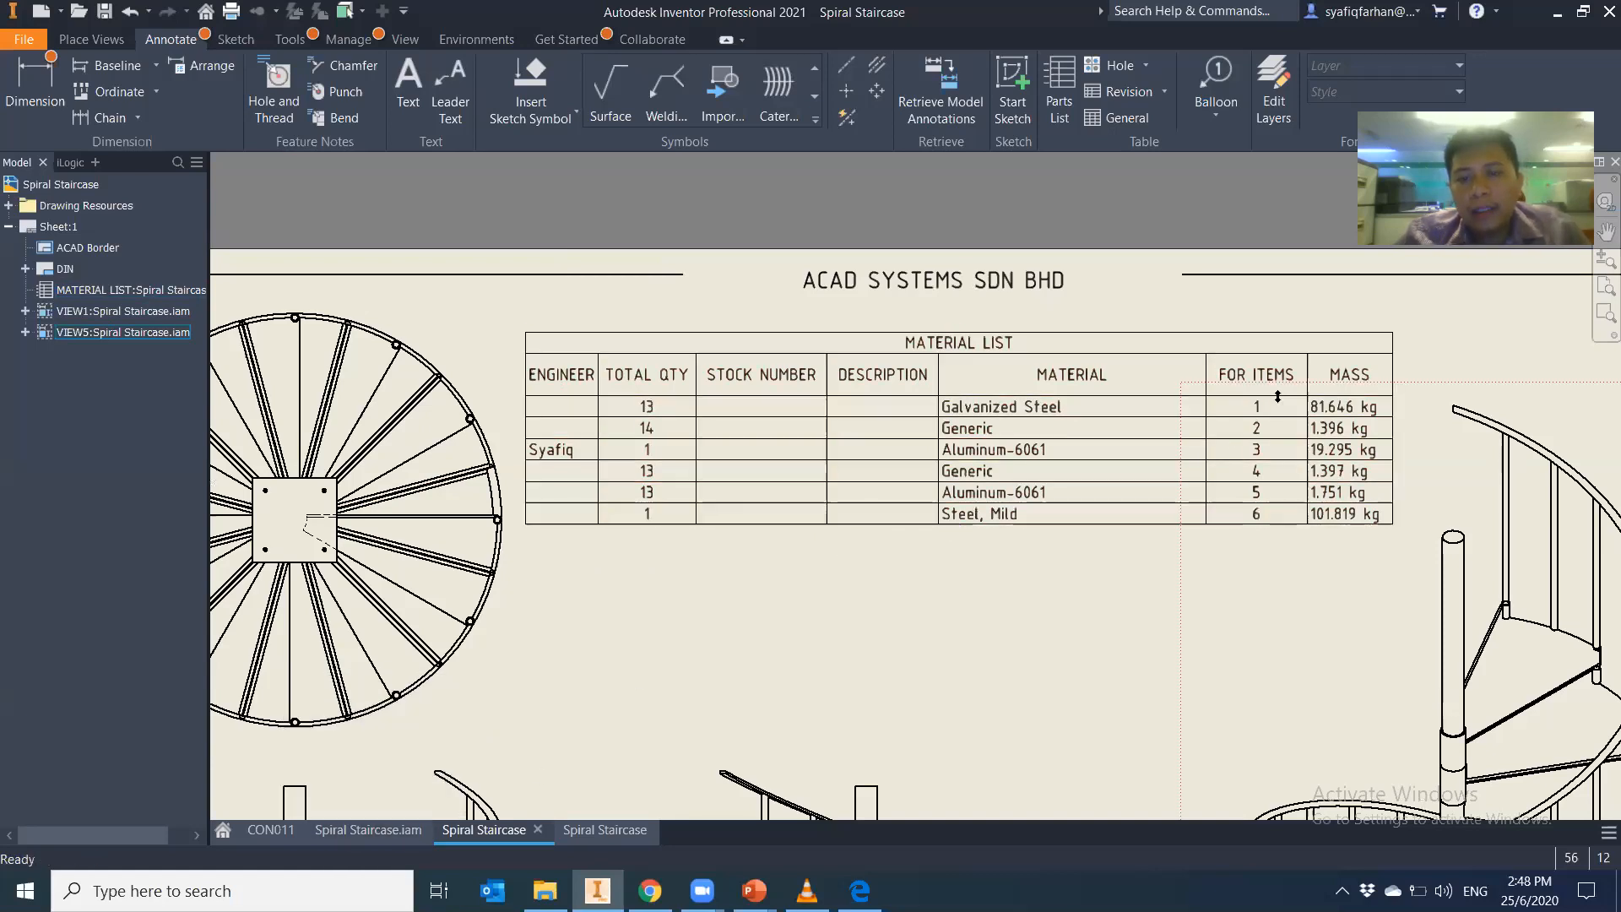
pyautogui.scroll(-5, 1184, 561)
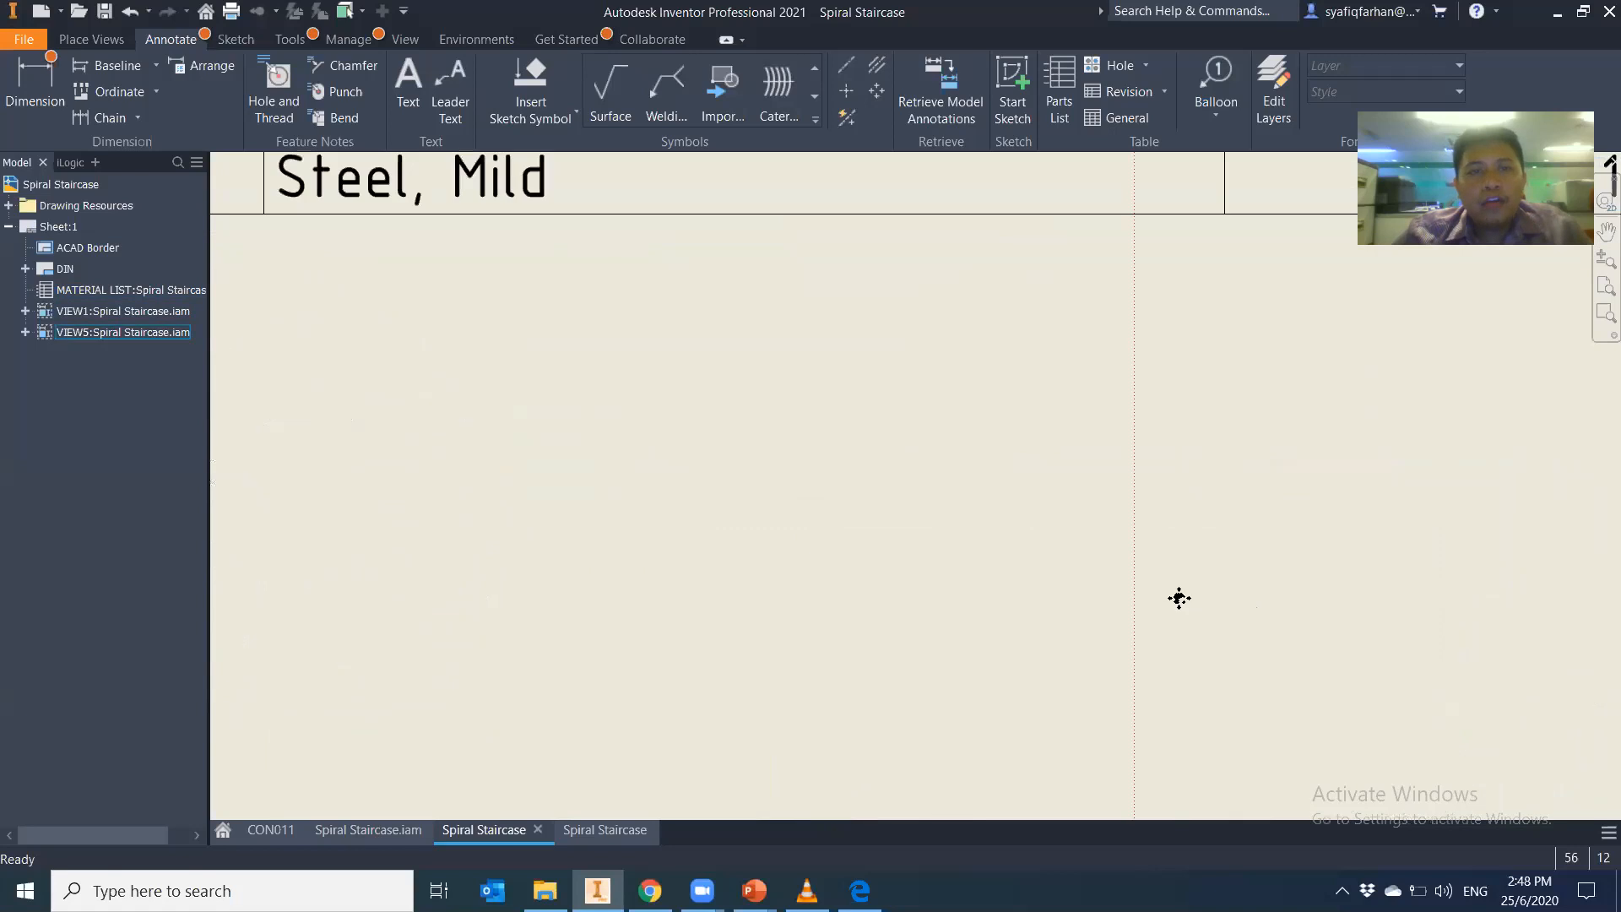
pyautogui.scroll(-3, 1142, 533)
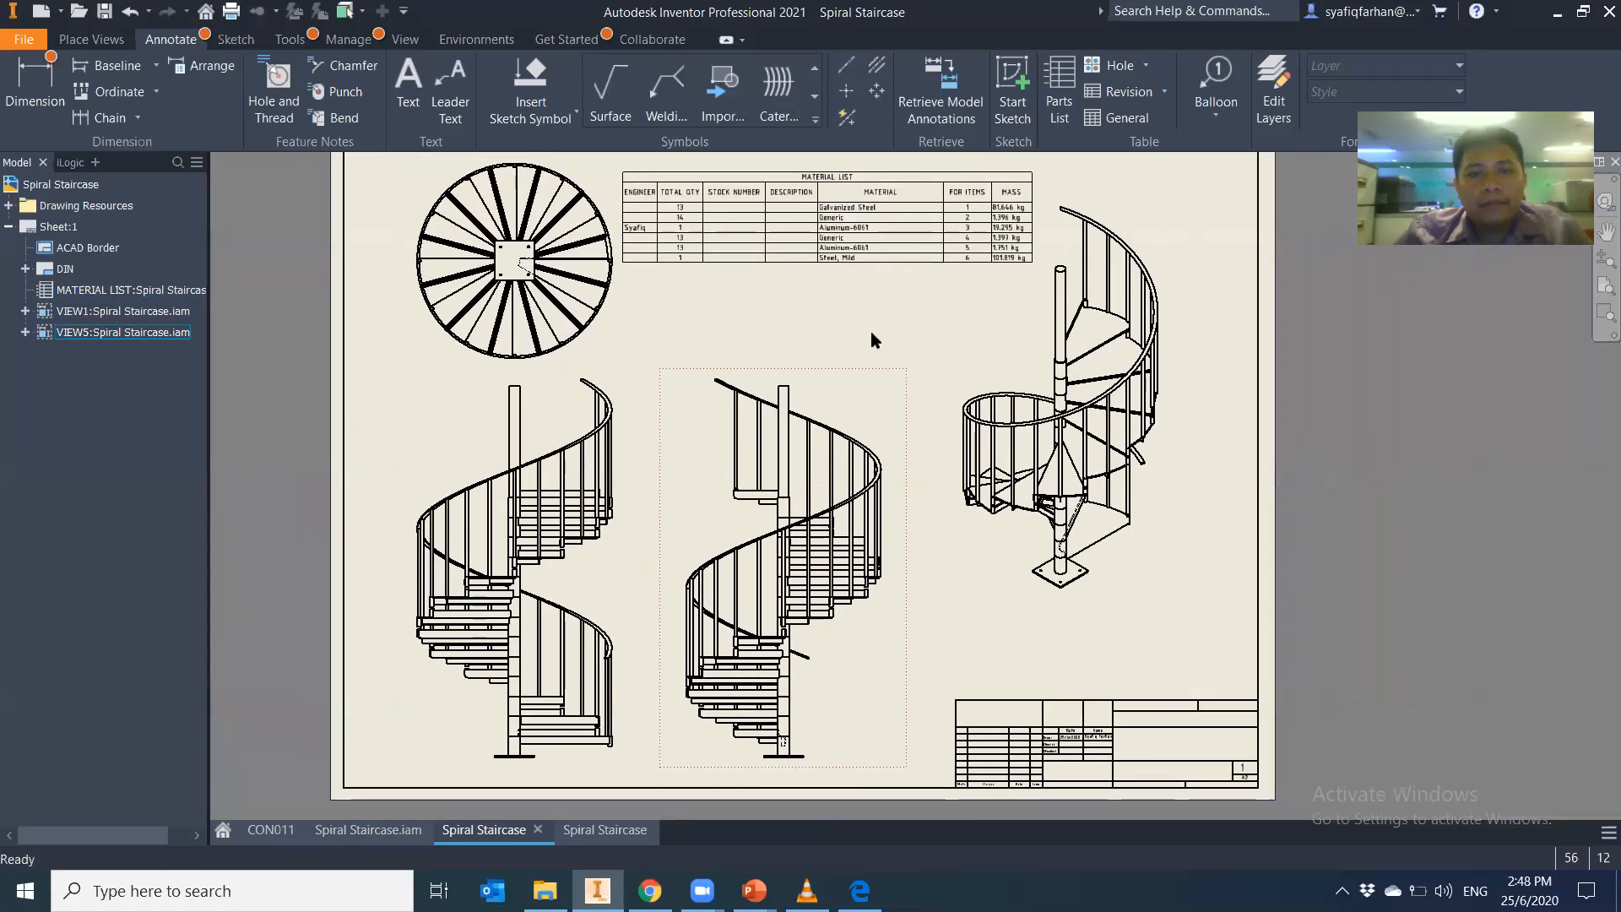
pyautogui.scroll(4, 743, 244)
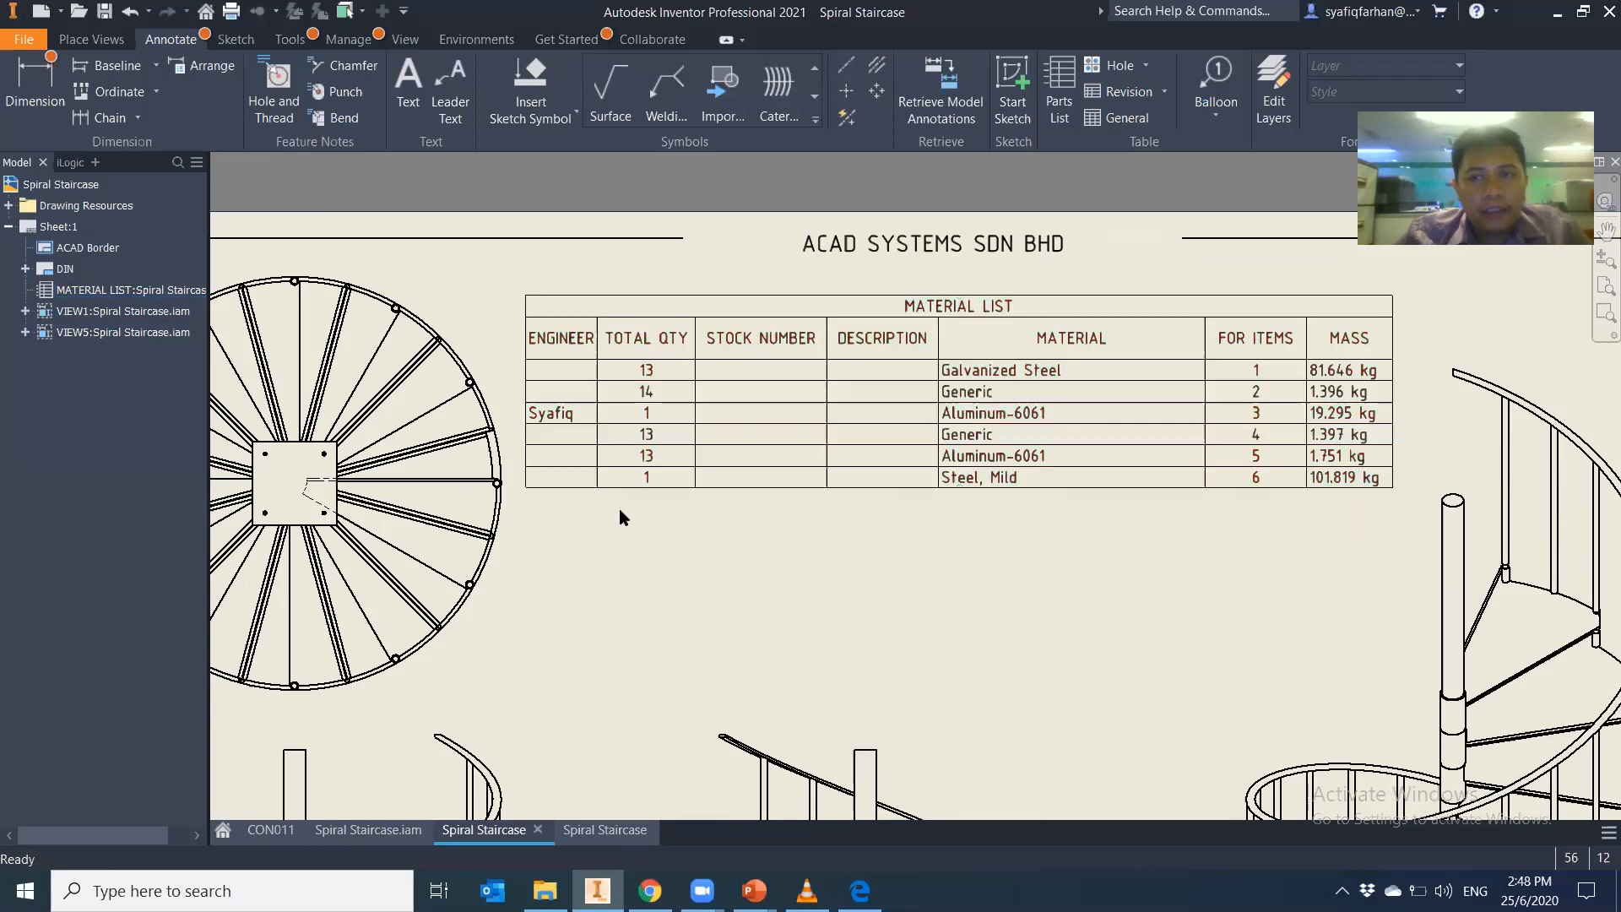
# Start Auto Balloon on the elevation directly below the plan view and window-select all of its staircase components for ballooning
pyautogui.click(1215, 114)
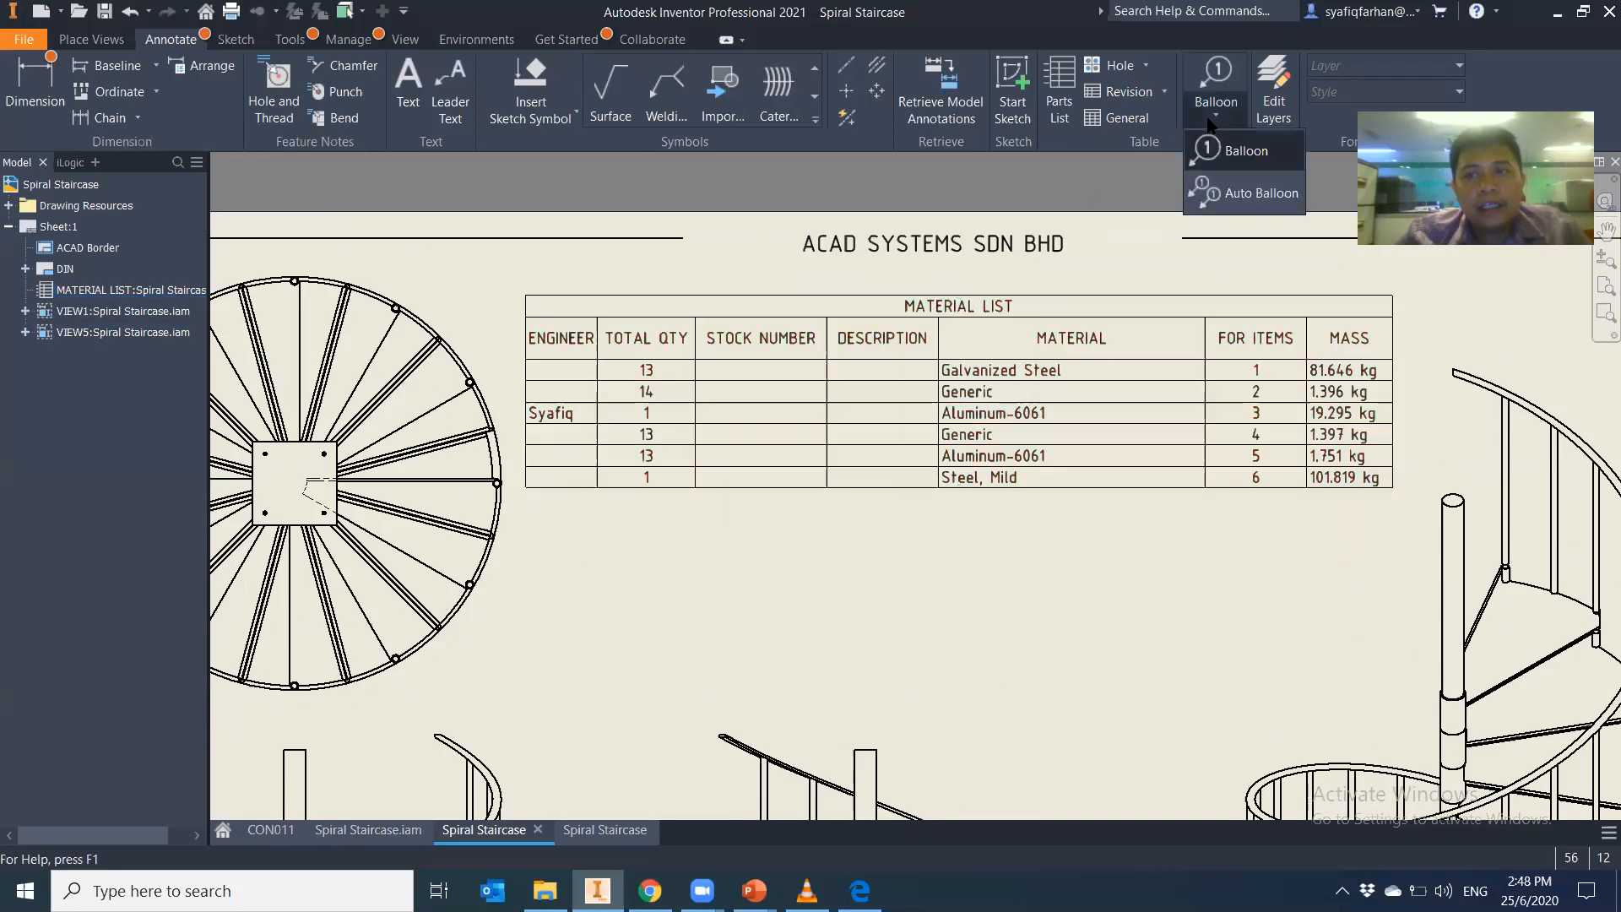
pyautogui.click(1249, 193)
pyautogui.scroll(-2, 1149, 206)
pyautogui.scroll(2, 907, 507)
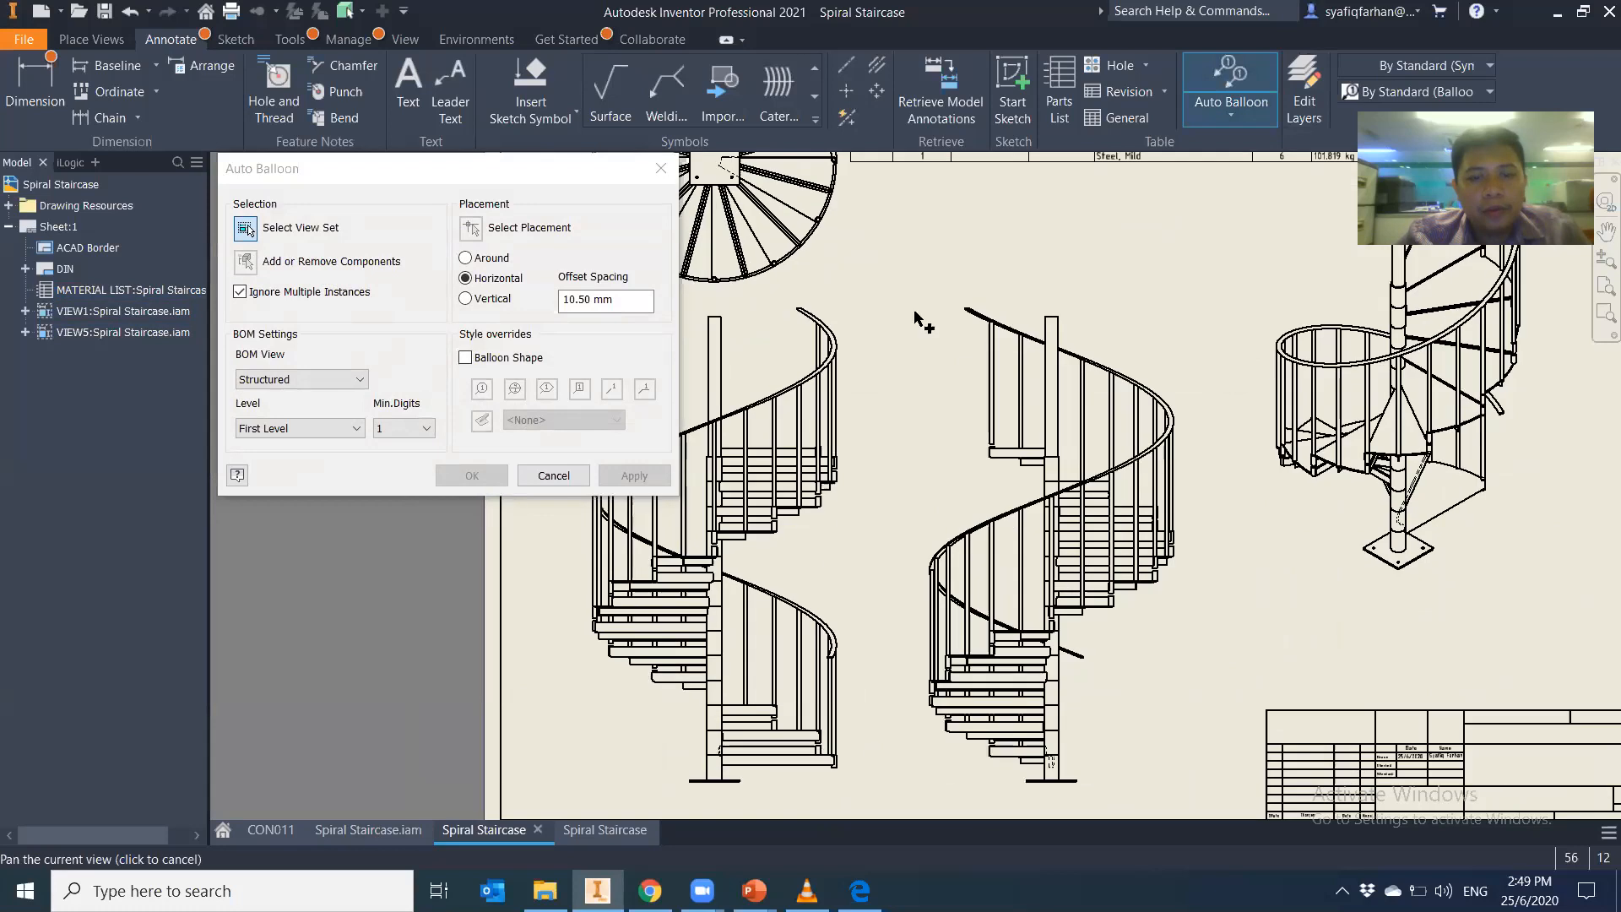
pyautogui.click(862, 447)
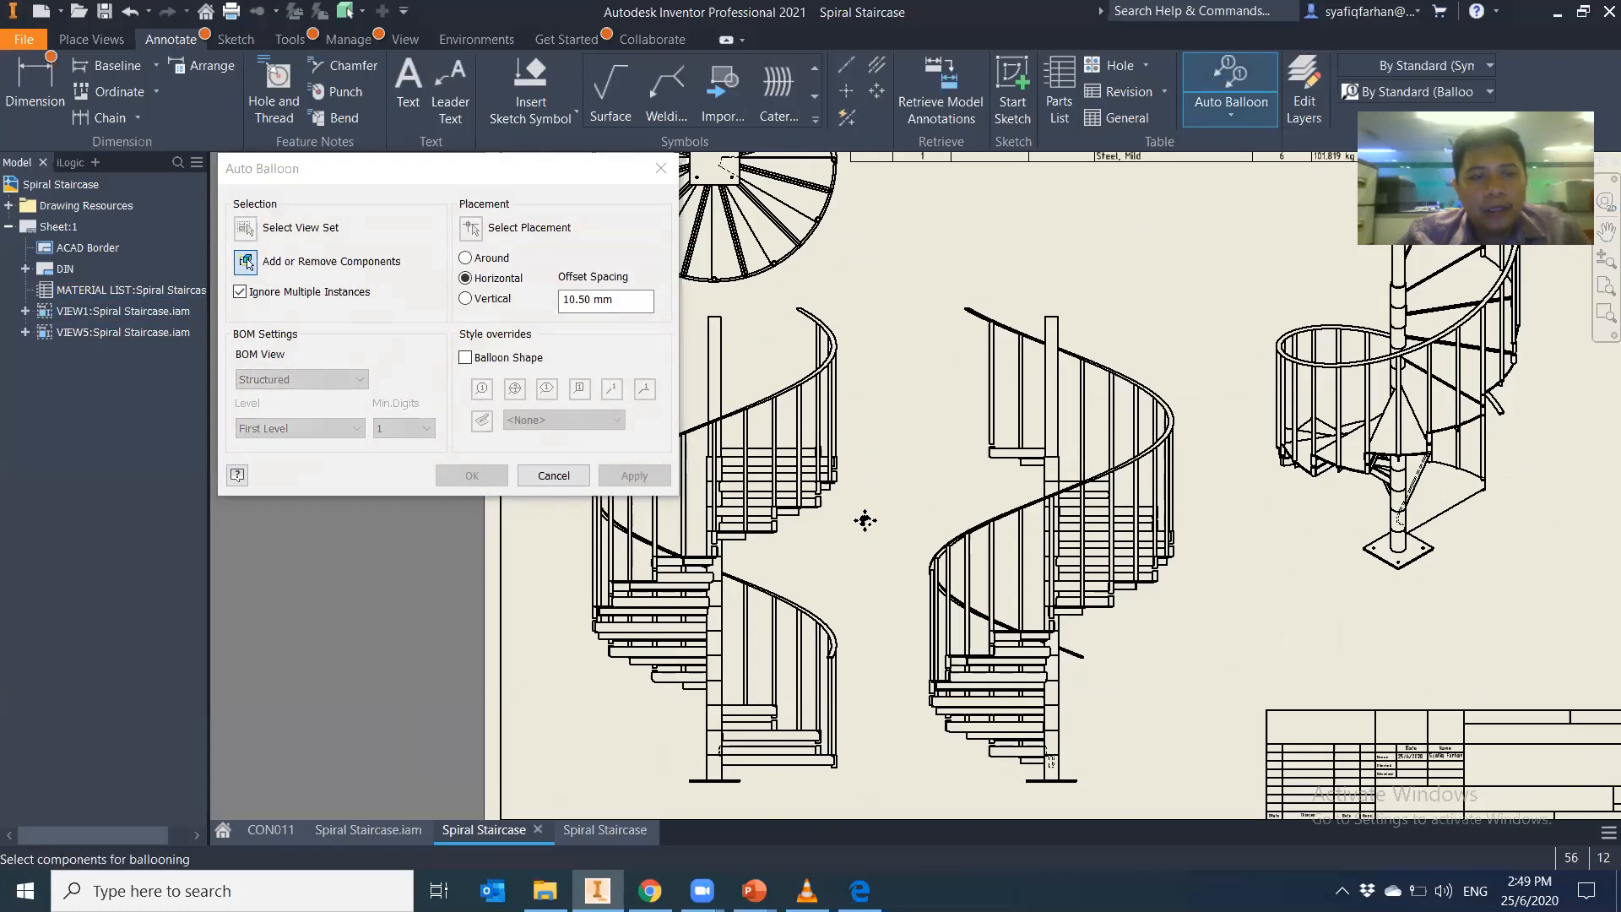
pyautogui.moveTo(864, 520); pyautogui.dragTo(992, 480, button='middle')
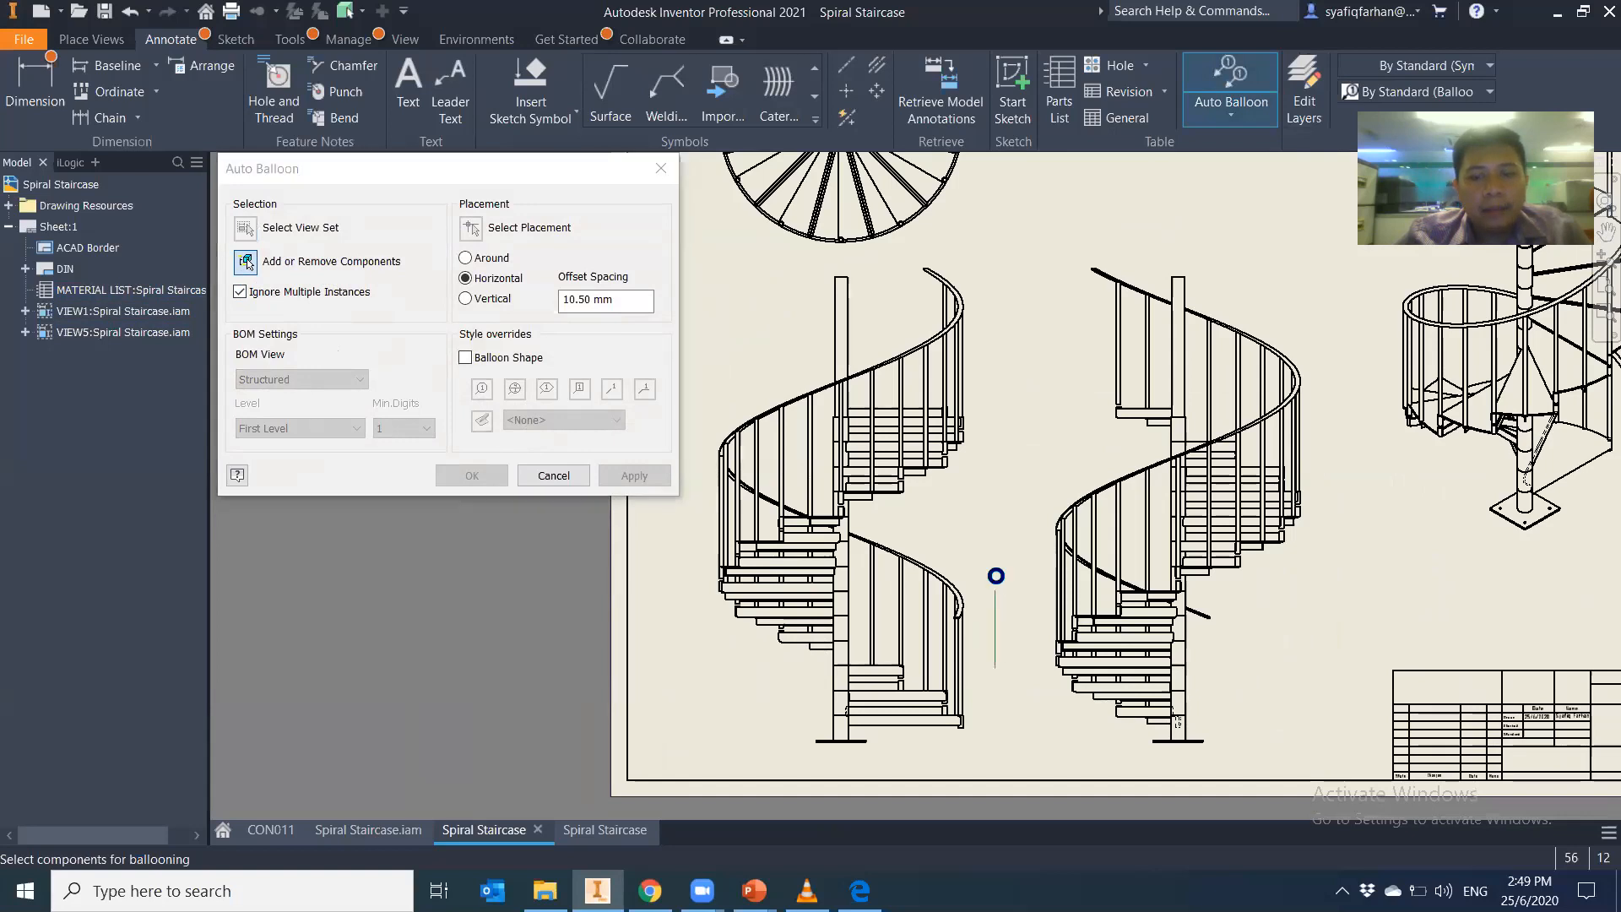
pyautogui.moveTo(962, 654)
pyautogui.mouseDown()
pyautogui.moveTo(814, 408)
pyautogui.moveTo(746, 331)
pyautogui.mouseUp()
pyautogui.moveTo(888, 651); pyautogui.dragTo(912, 460, button='middle')
pyautogui.moveTo(959, 568); pyautogui.dragTo(722, 239)
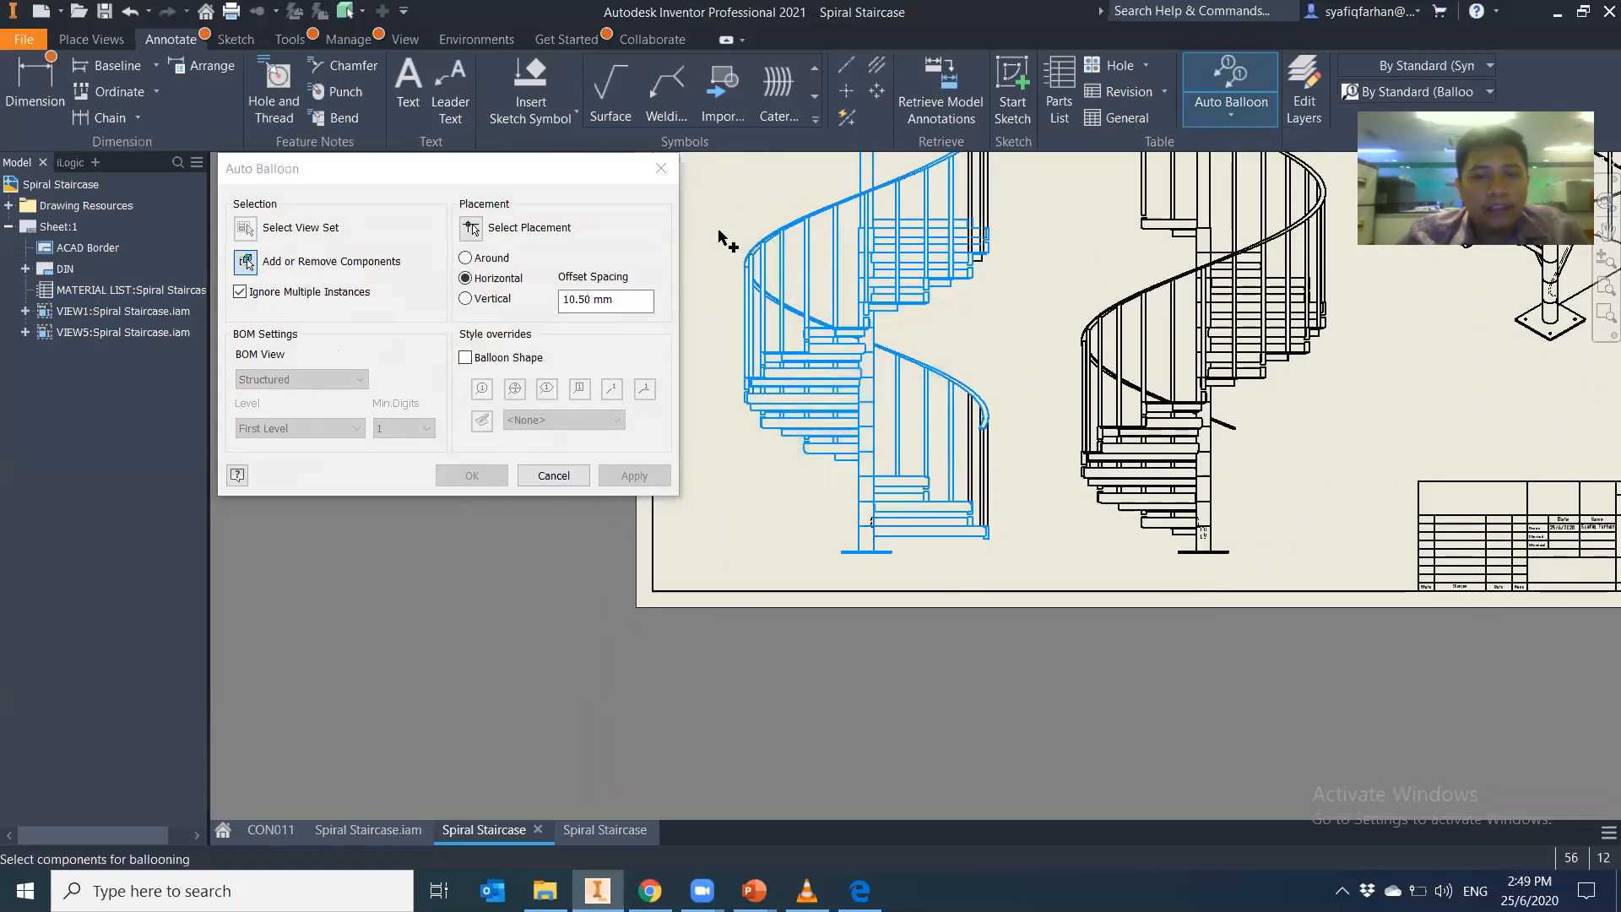
pyautogui.moveTo(946, 435); pyautogui.dragTo(912, 488, button='middle')
pyautogui.moveTo(940, 509); pyautogui.dragTo(932, 506)
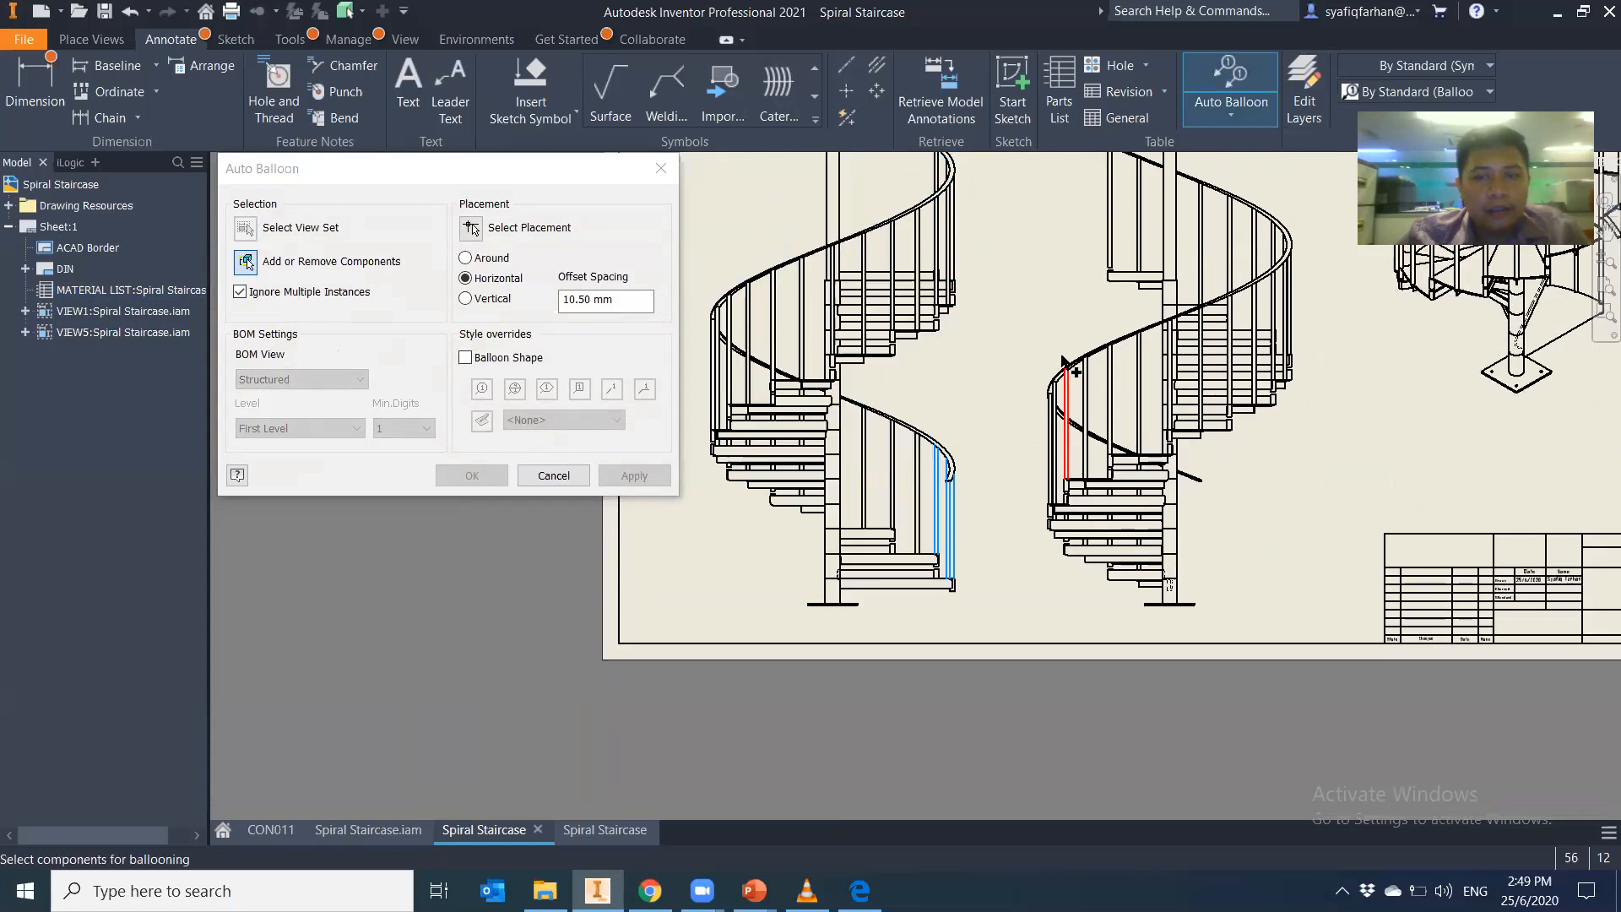
pyautogui.moveTo(1031, 308); pyautogui.dragTo(1017, 373, button='middle')
pyautogui.moveTo(973, 684); pyautogui.dragTo(709, 213)
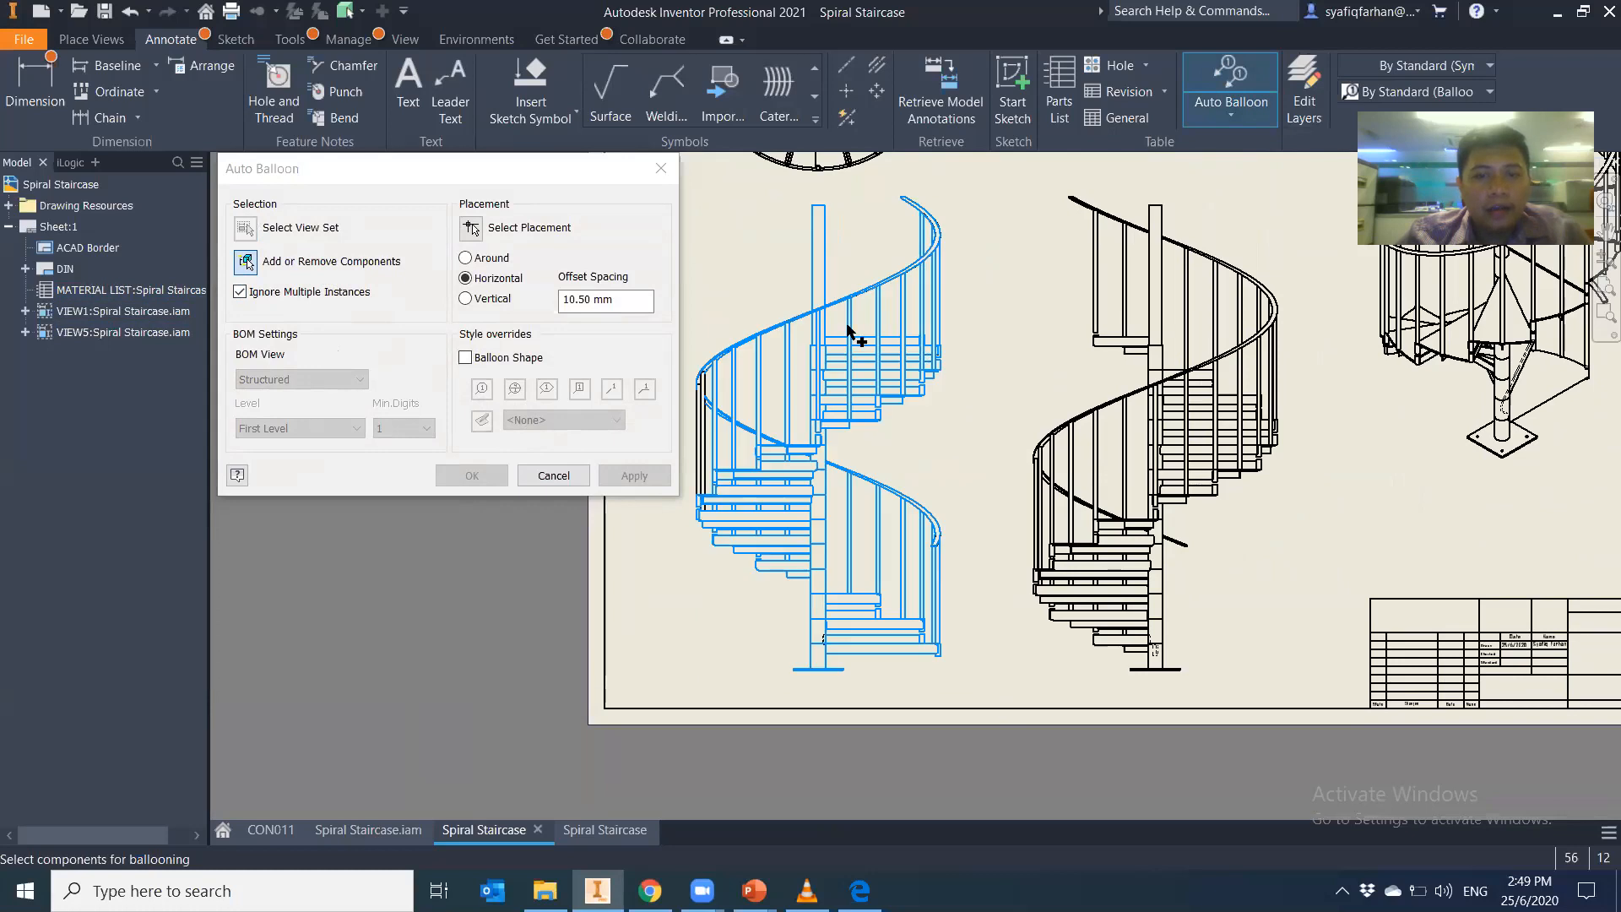
pyautogui.moveTo(848, 332); pyautogui.dragTo(904, 346, button='middle')
# Place the automatic balloons in a horizontal row just beneath that elevation and create them
pyautogui.click(471, 232)
pyautogui.moveTo(712, 674); pyautogui.dragTo(830, 549, button='middle')
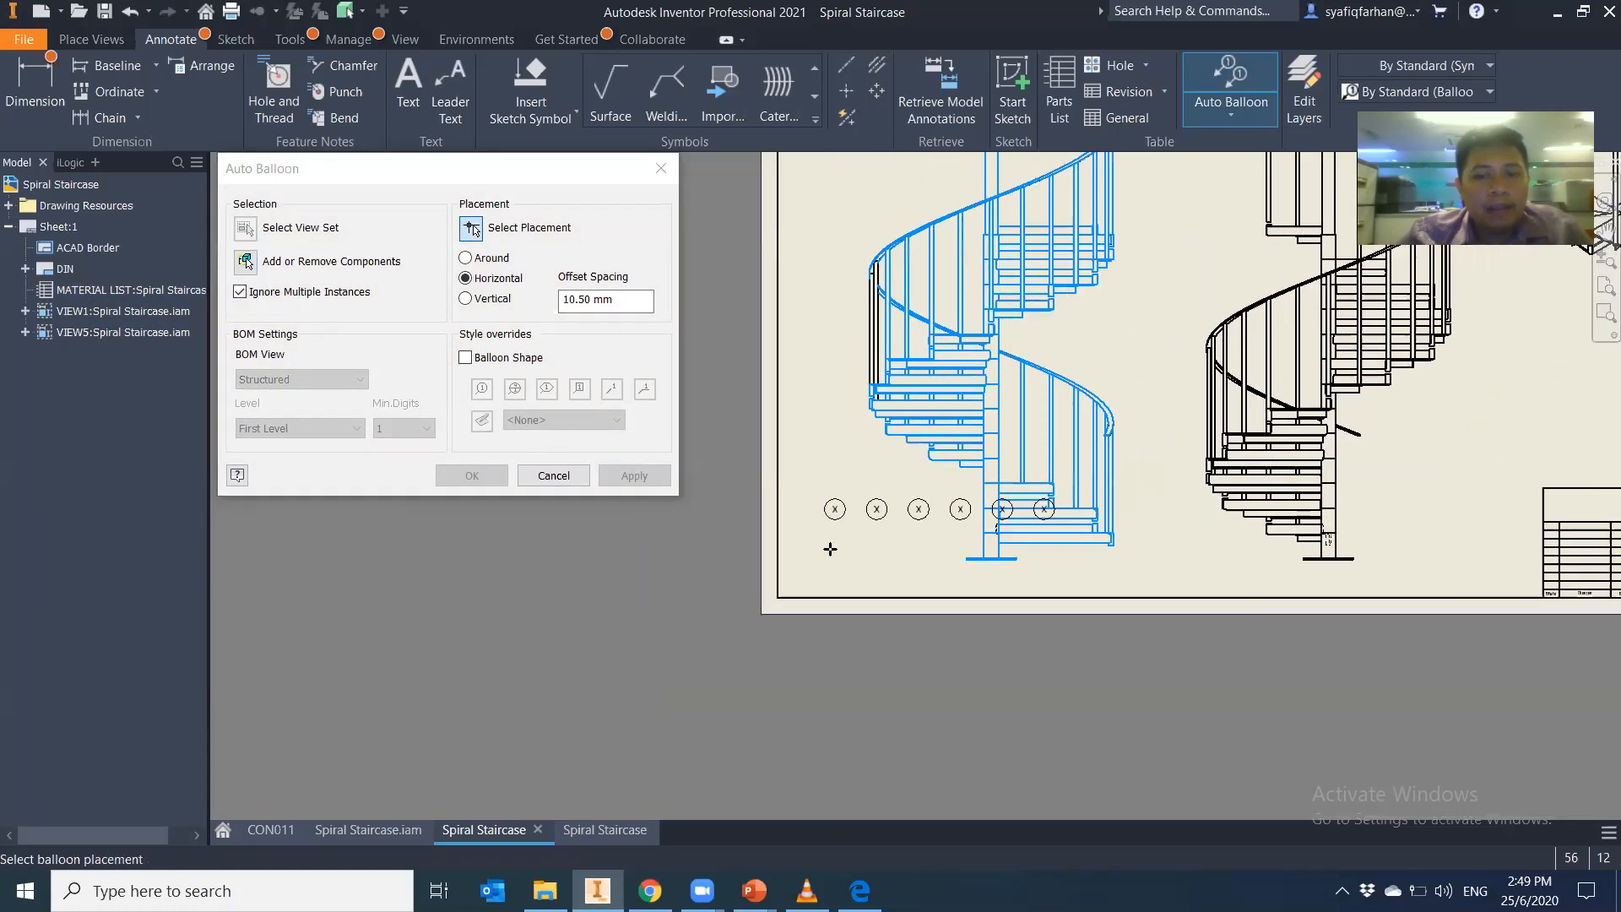
pyautogui.click(867, 586)
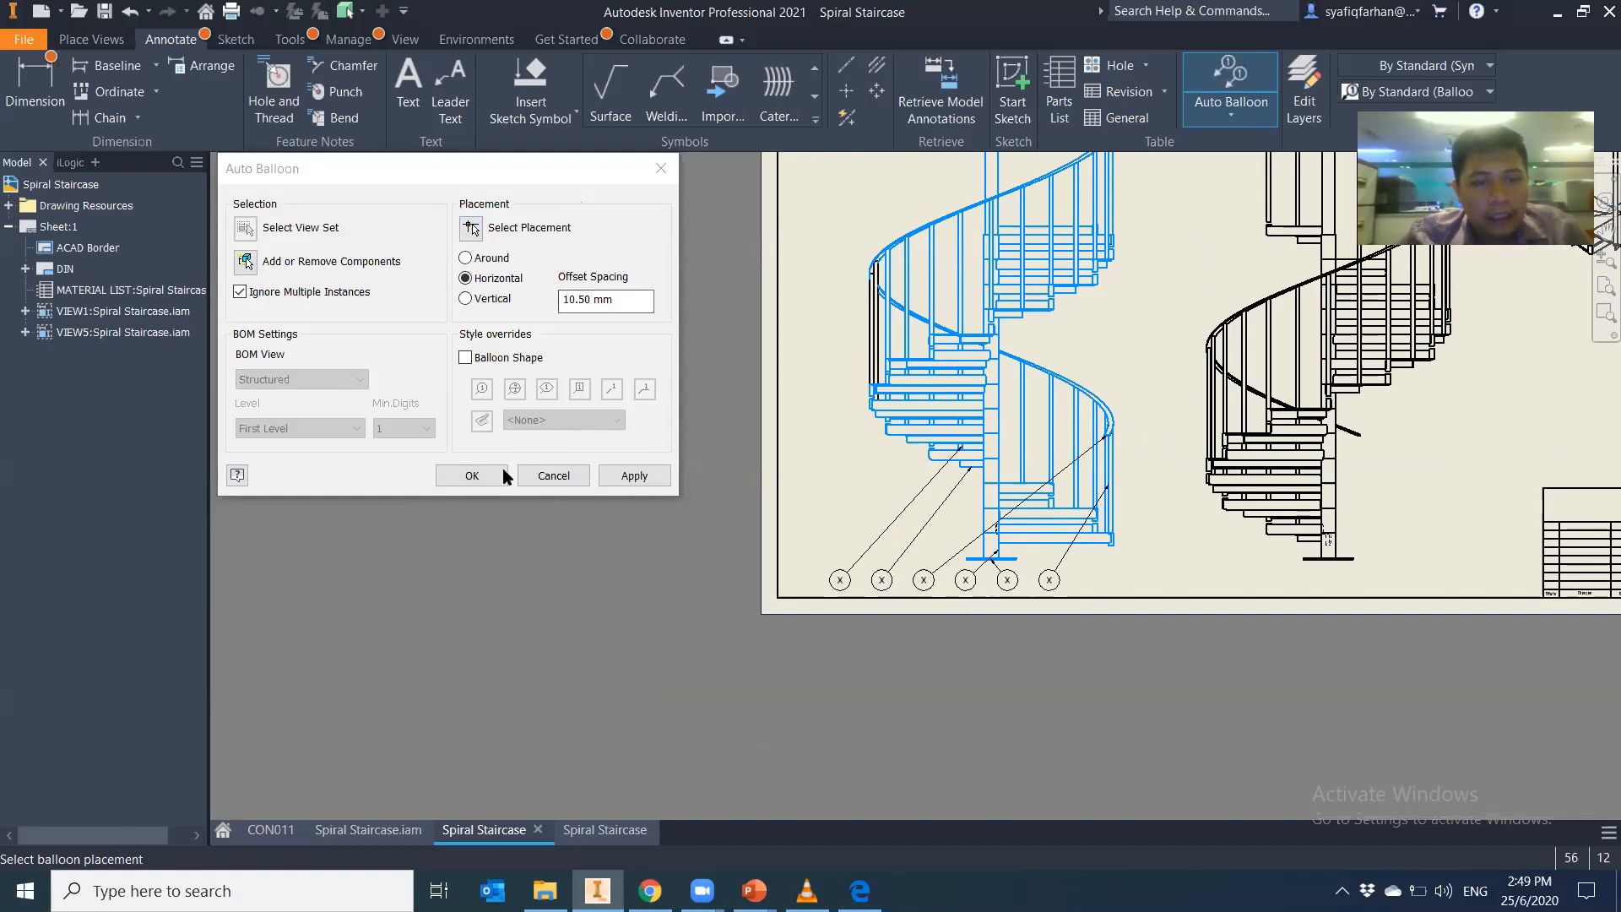
pyautogui.click(472, 475)
pyautogui.scroll(-2, 979, 650)
pyautogui.scroll(4, 992, 615)
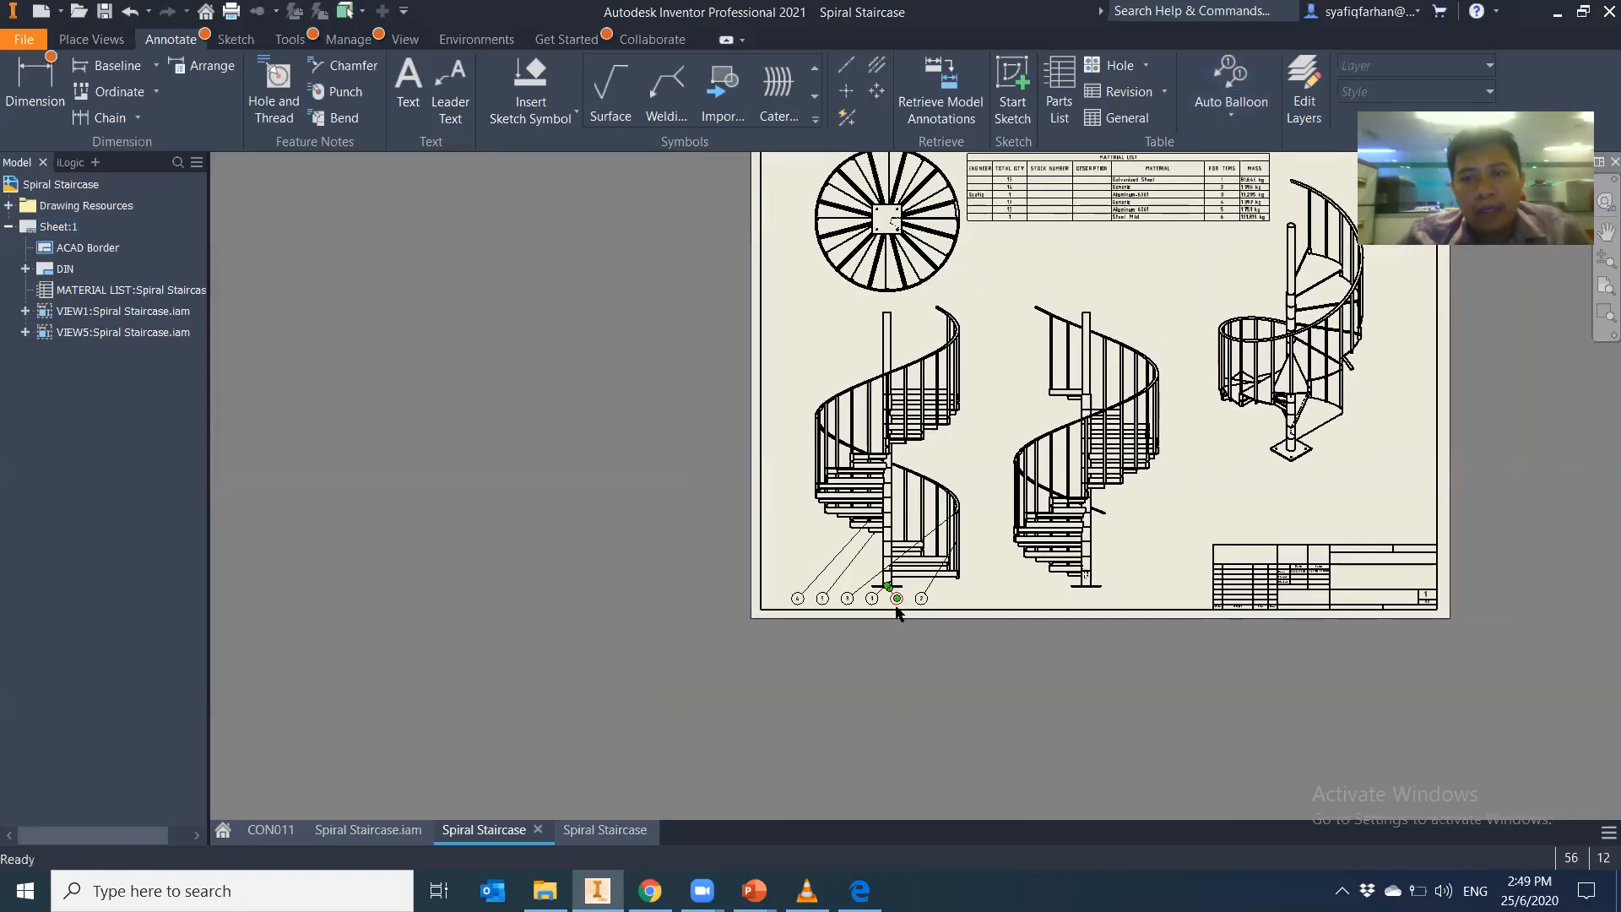
pyautogui.scroll(-3, 985, 523)
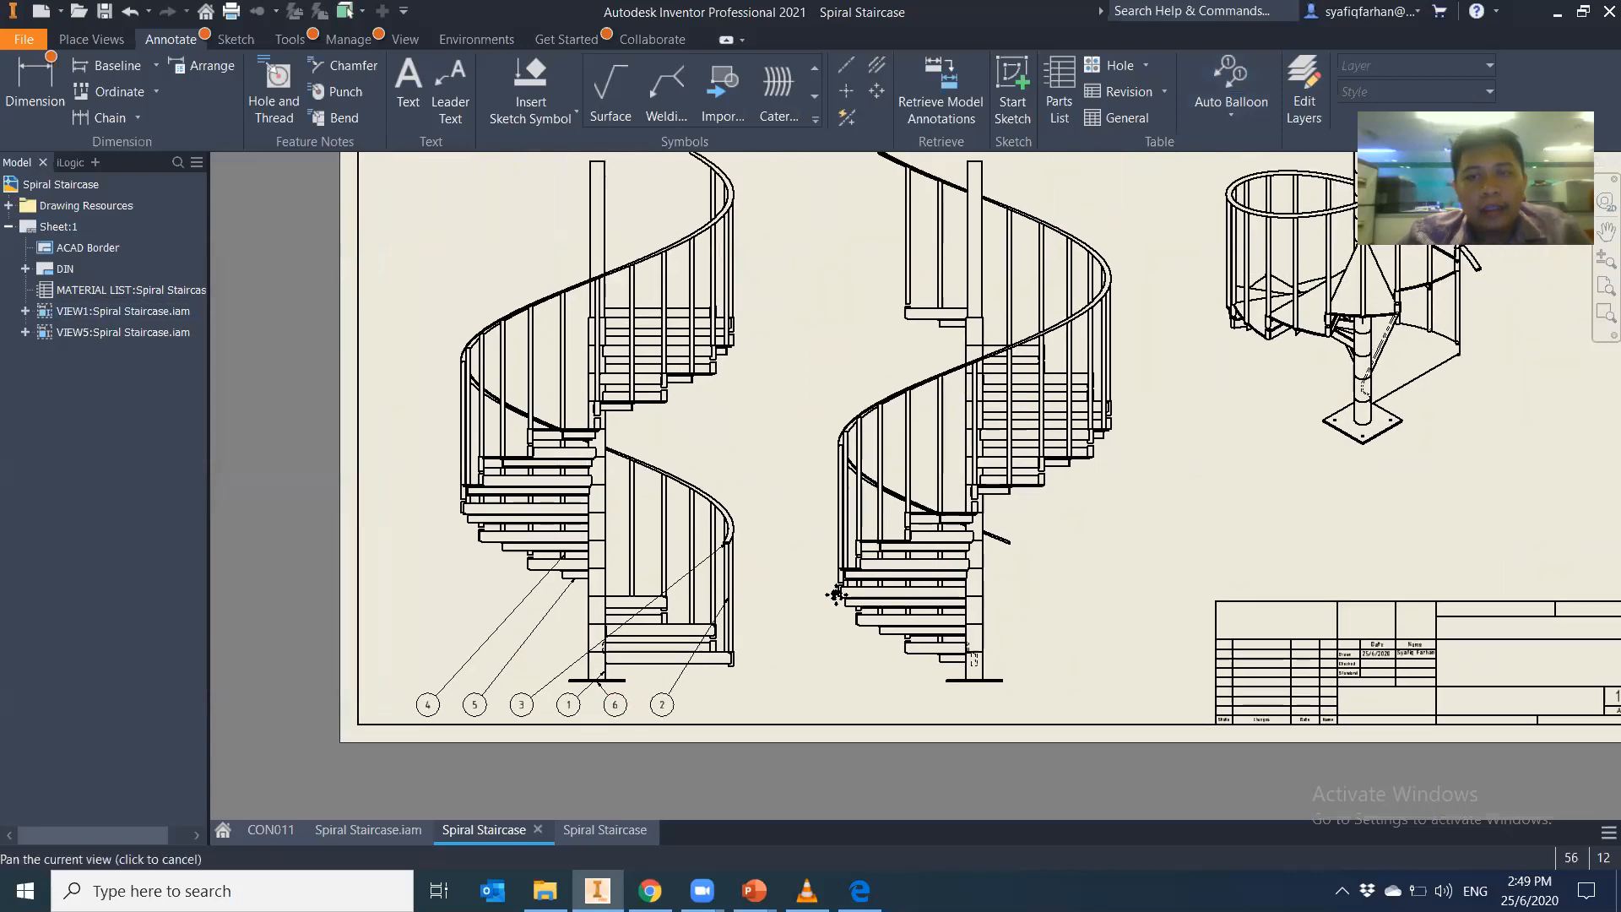
pyautogui.scroll(2, 550, 317)
# Change the material list's style from ACAD PART LIST to By Standard
pyautogui.click(550, 316)
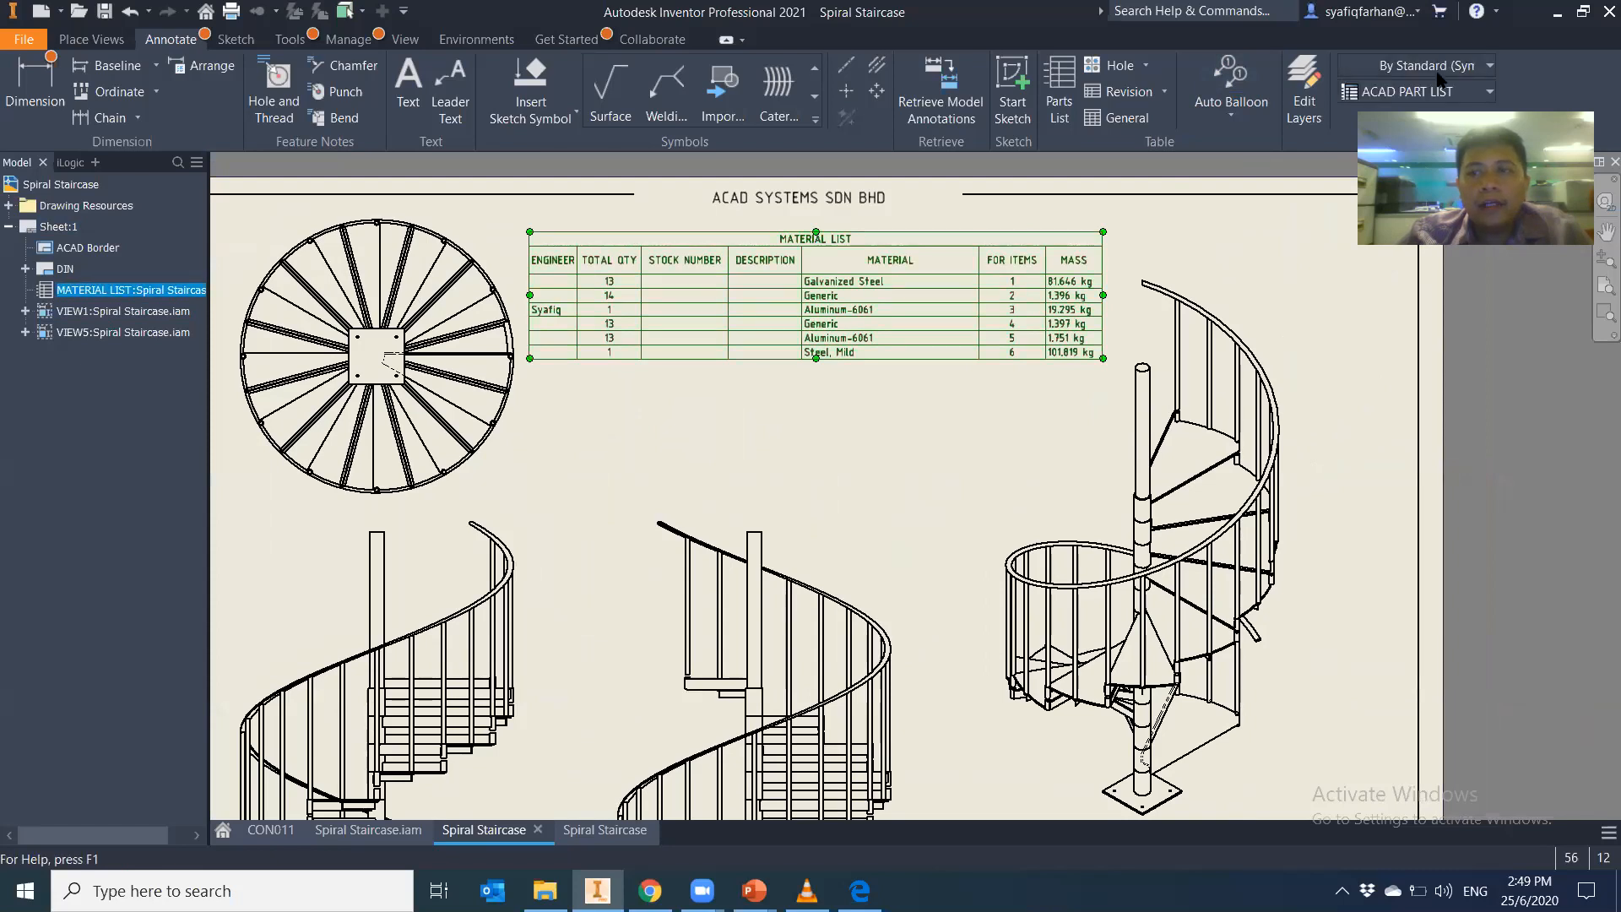
pyautogui.click(1454, 93)
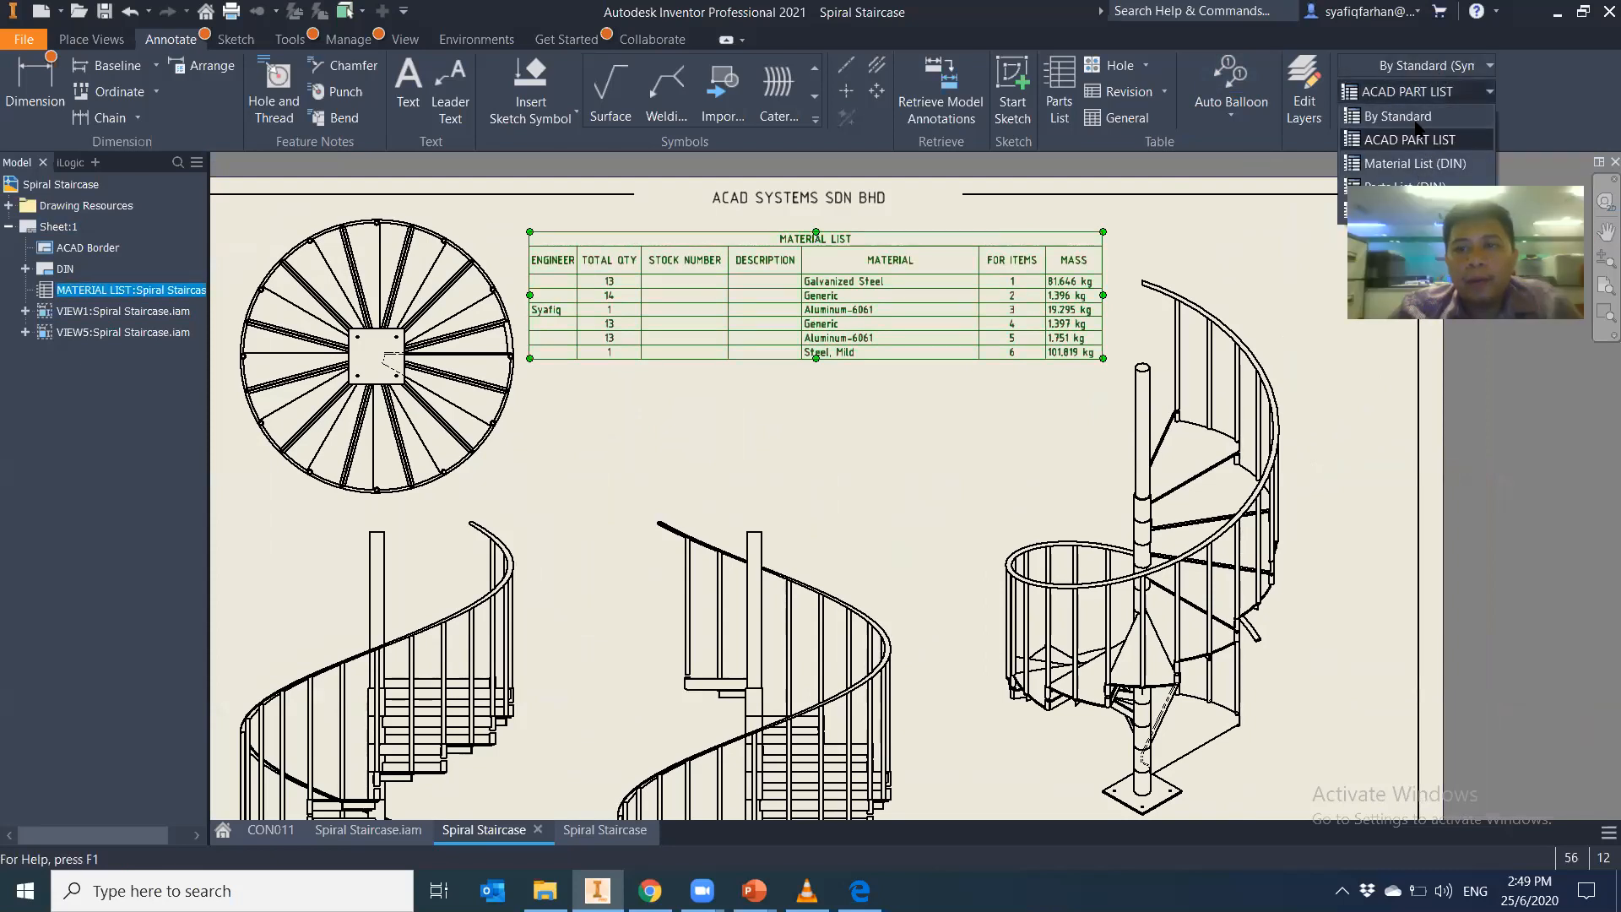
pyautogui.click(1417, 118)
# Compare the balloon numbers on the elevation with the item numbers and part names in the parts list
pyautogui.moveTo(760, 398)
pyautogui.mouseDown(button='middle')
pyautogui.moveTo(807, 188)
pyautogui.moveTo(754, 362)
pyautogui.mouseUp(button='middle')
pyautogui.moveTo(587, 686)
pyautogui.mouseDown(button='middle')
pyautogui.moveTo(793, 318)
pyautogui.moveTo(796, 266)
pyautogui.mouseUp(button='middle')
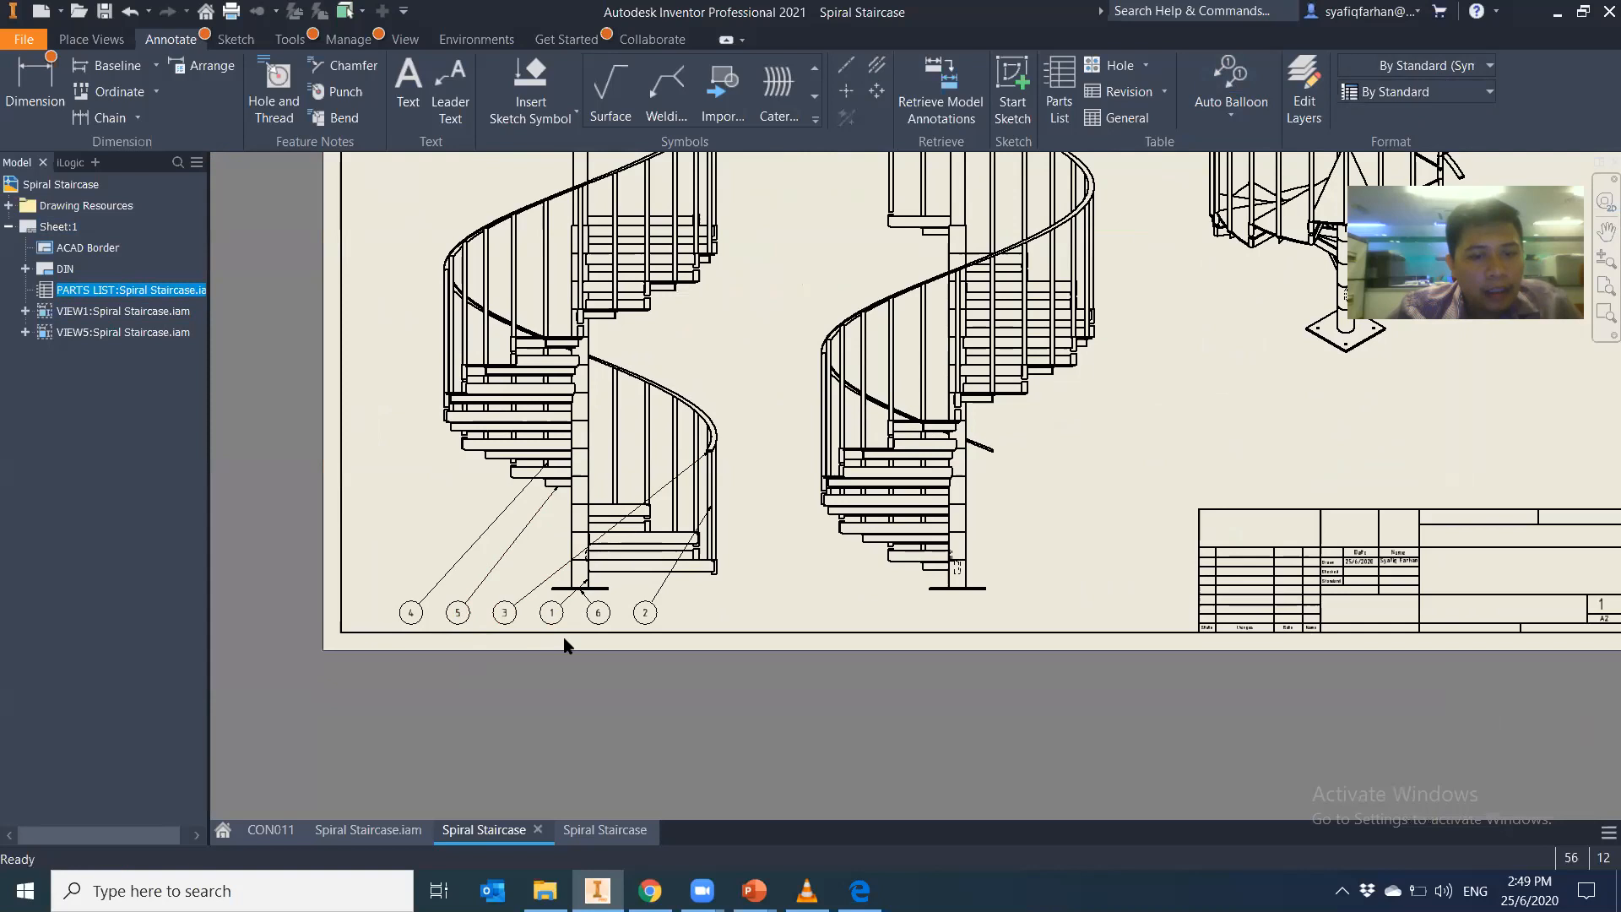
pyautogui.scroll(-3, 565, 645)
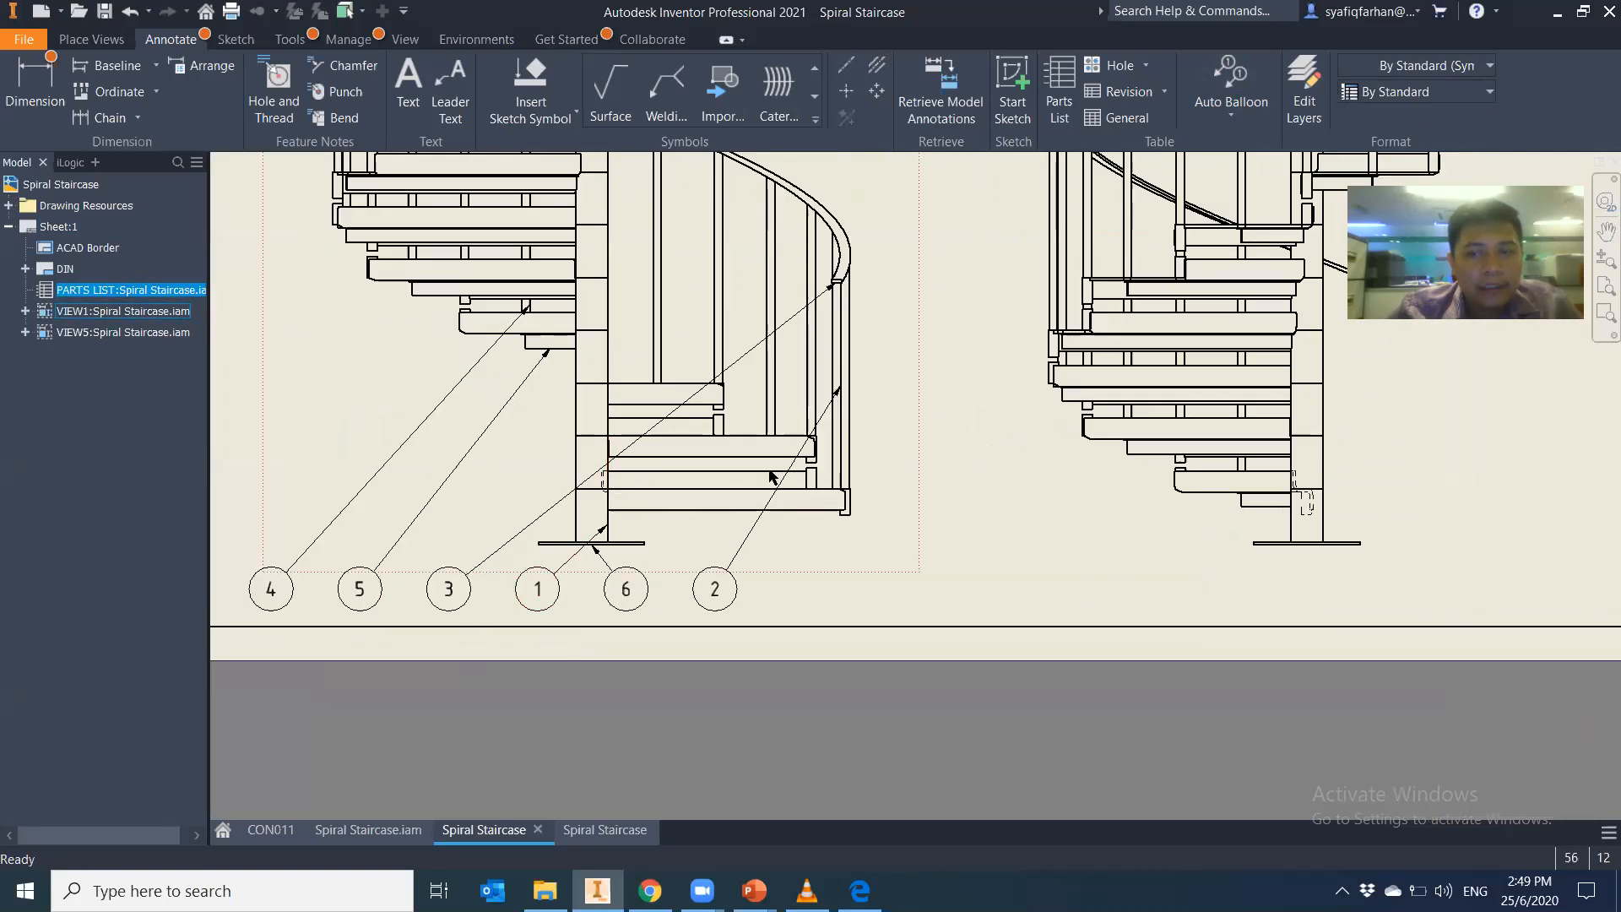
pyautogui.scroll(5, 950, 440)
pyautogui.moveTo(955, 442); pyautogui.dragTo(695, 684, button='middle')
pyautogui.scroll(-3, 887, 235)
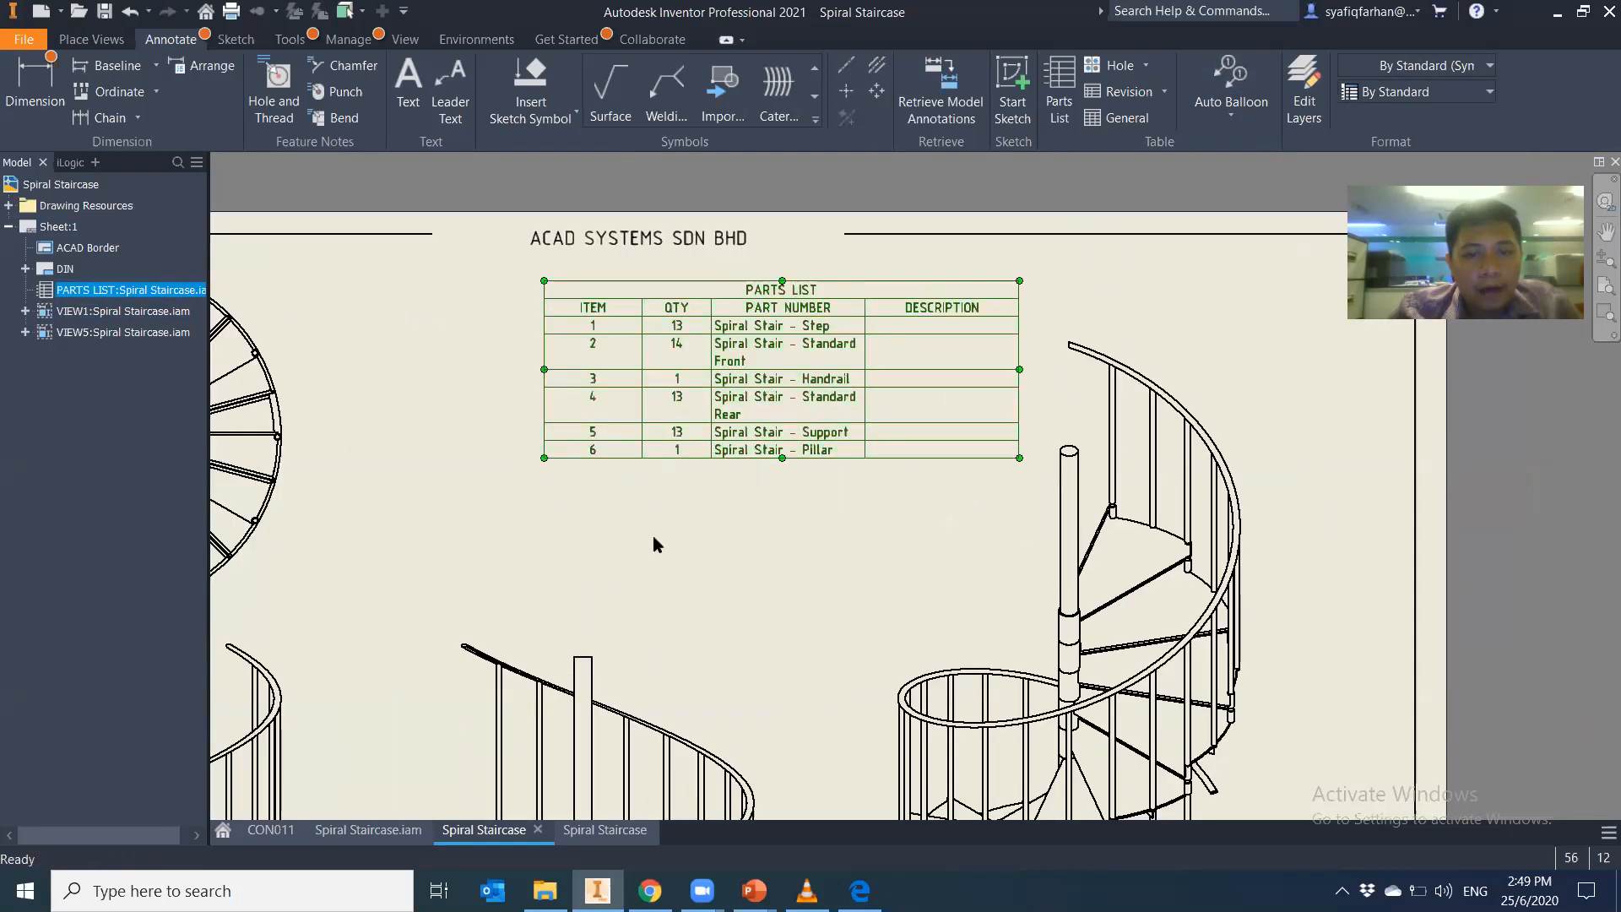
pyautogui.scroll(3, 655, 543)
pyautogui.scroll(-4, 553, 667)
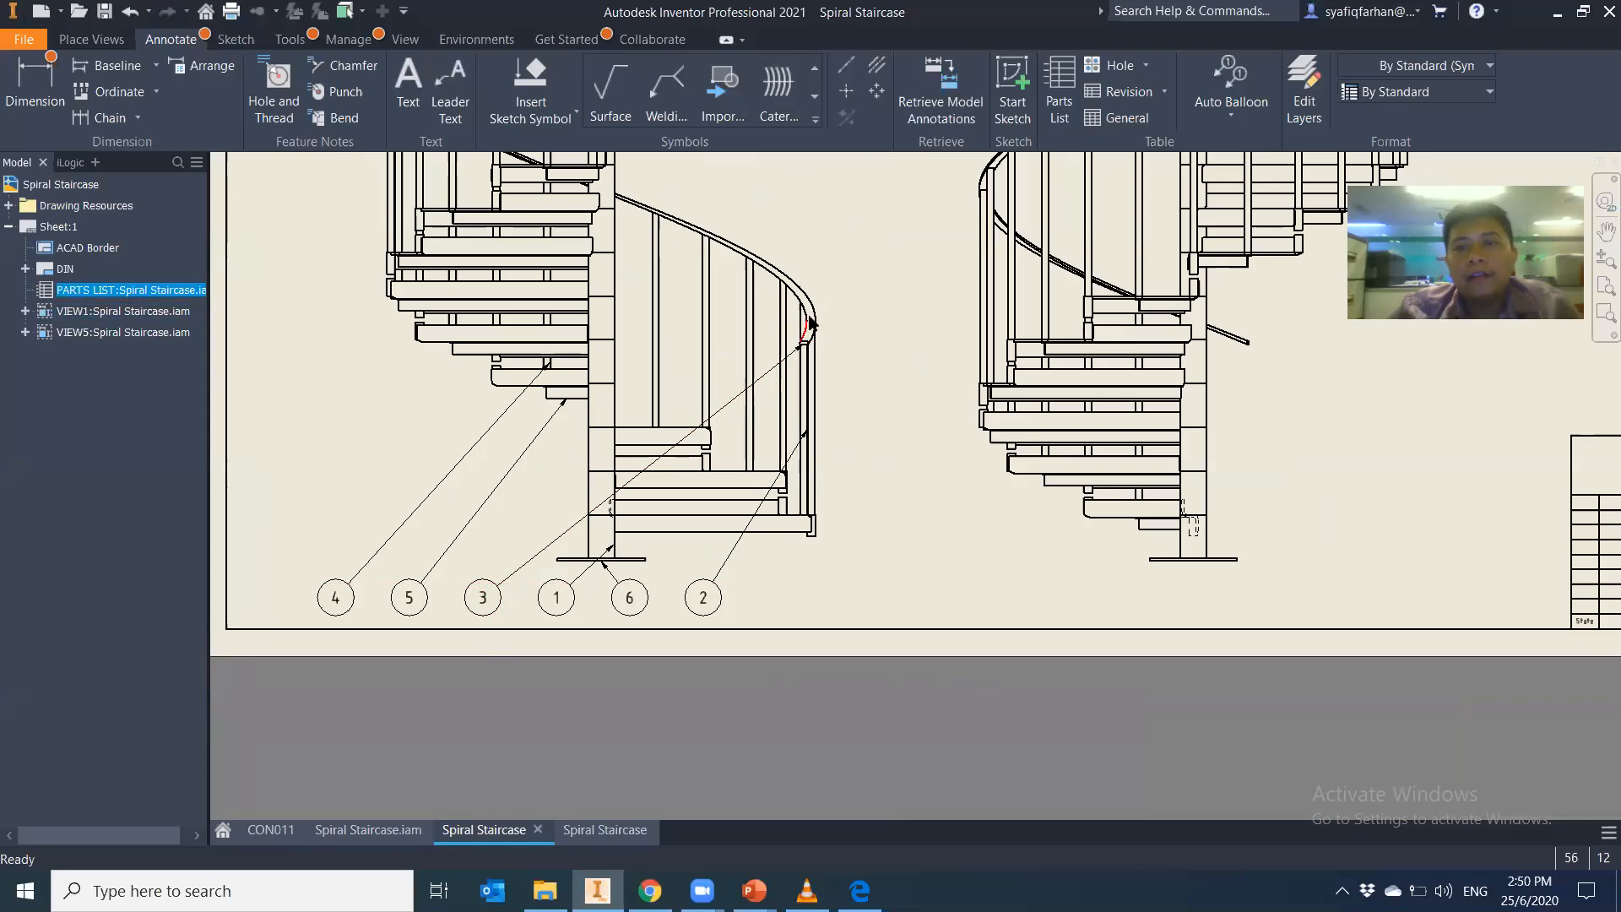
pyautogui.moveTo(833, 315); pyautogui.dragTo(828, 361, button='middle')
pyautogui.scroll(5, 845, 368)
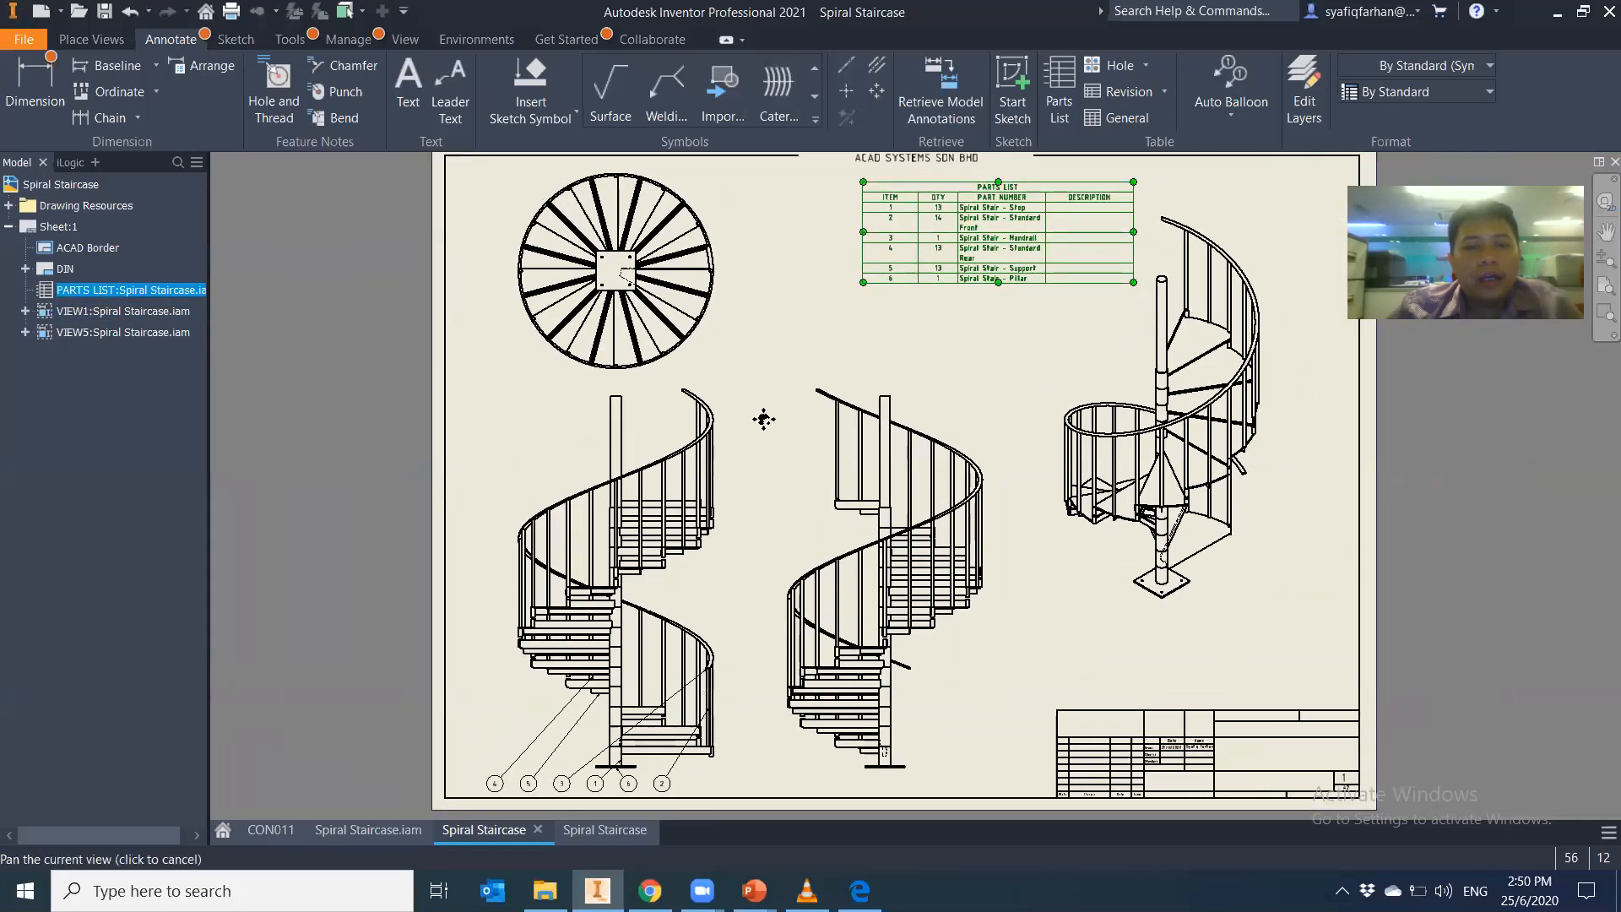
pyautogui.moveTo(633, 454); pyautogui.dragTo(633, 453, button='middle')
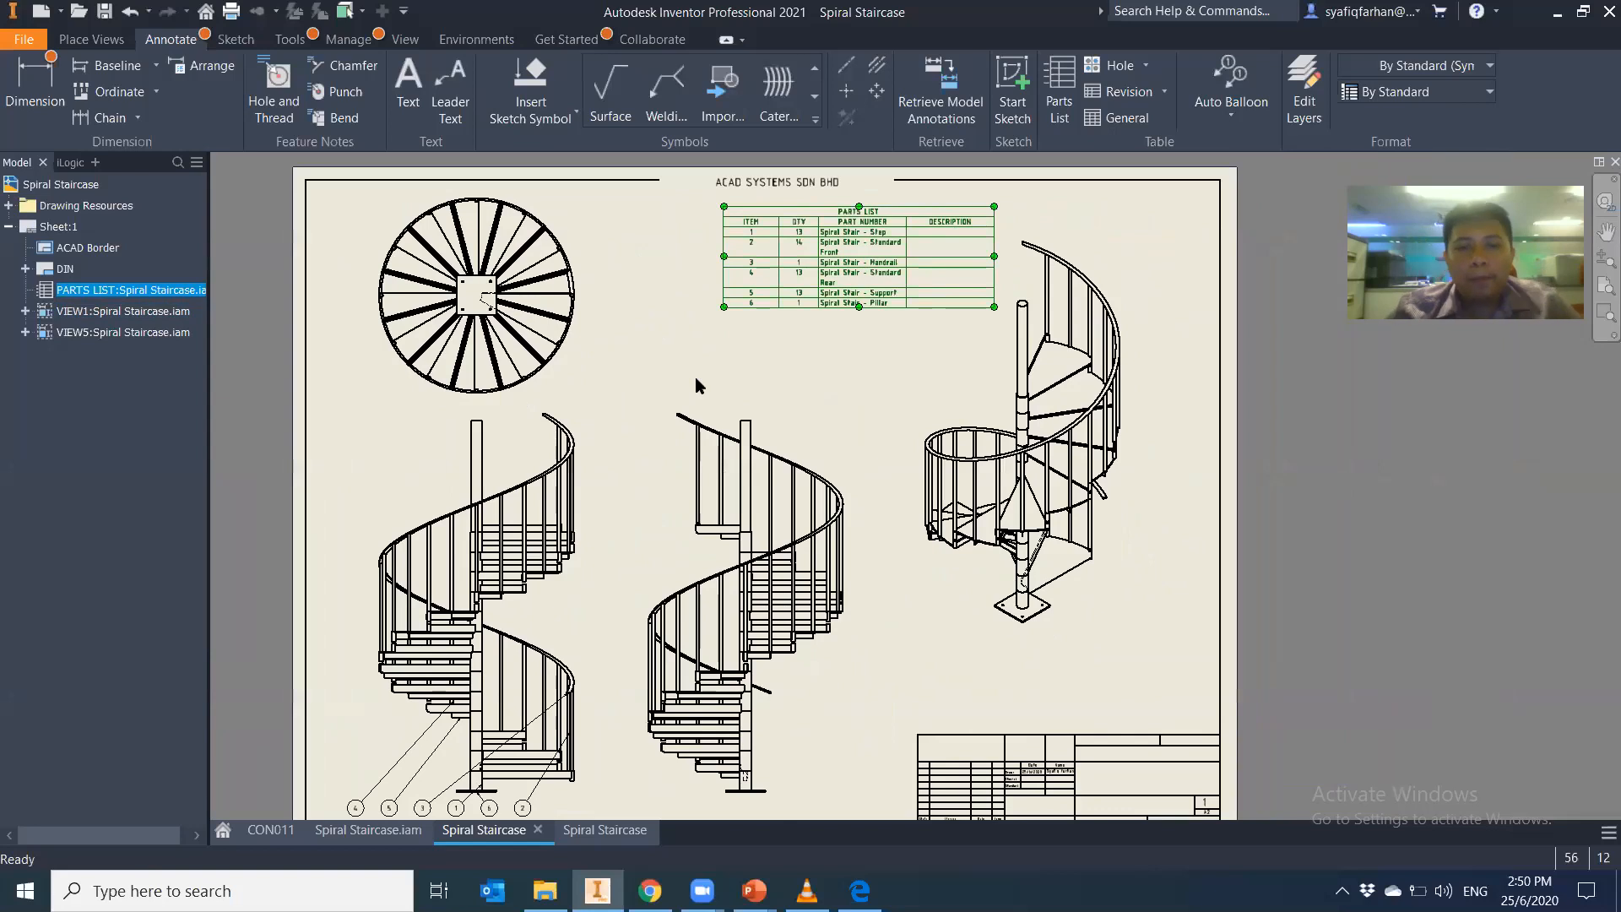
# Move balloons 4 and 5 to the left of the ballooned elevation and balloons 3 and 2 to its right
pyautogui.click(1076, 167)
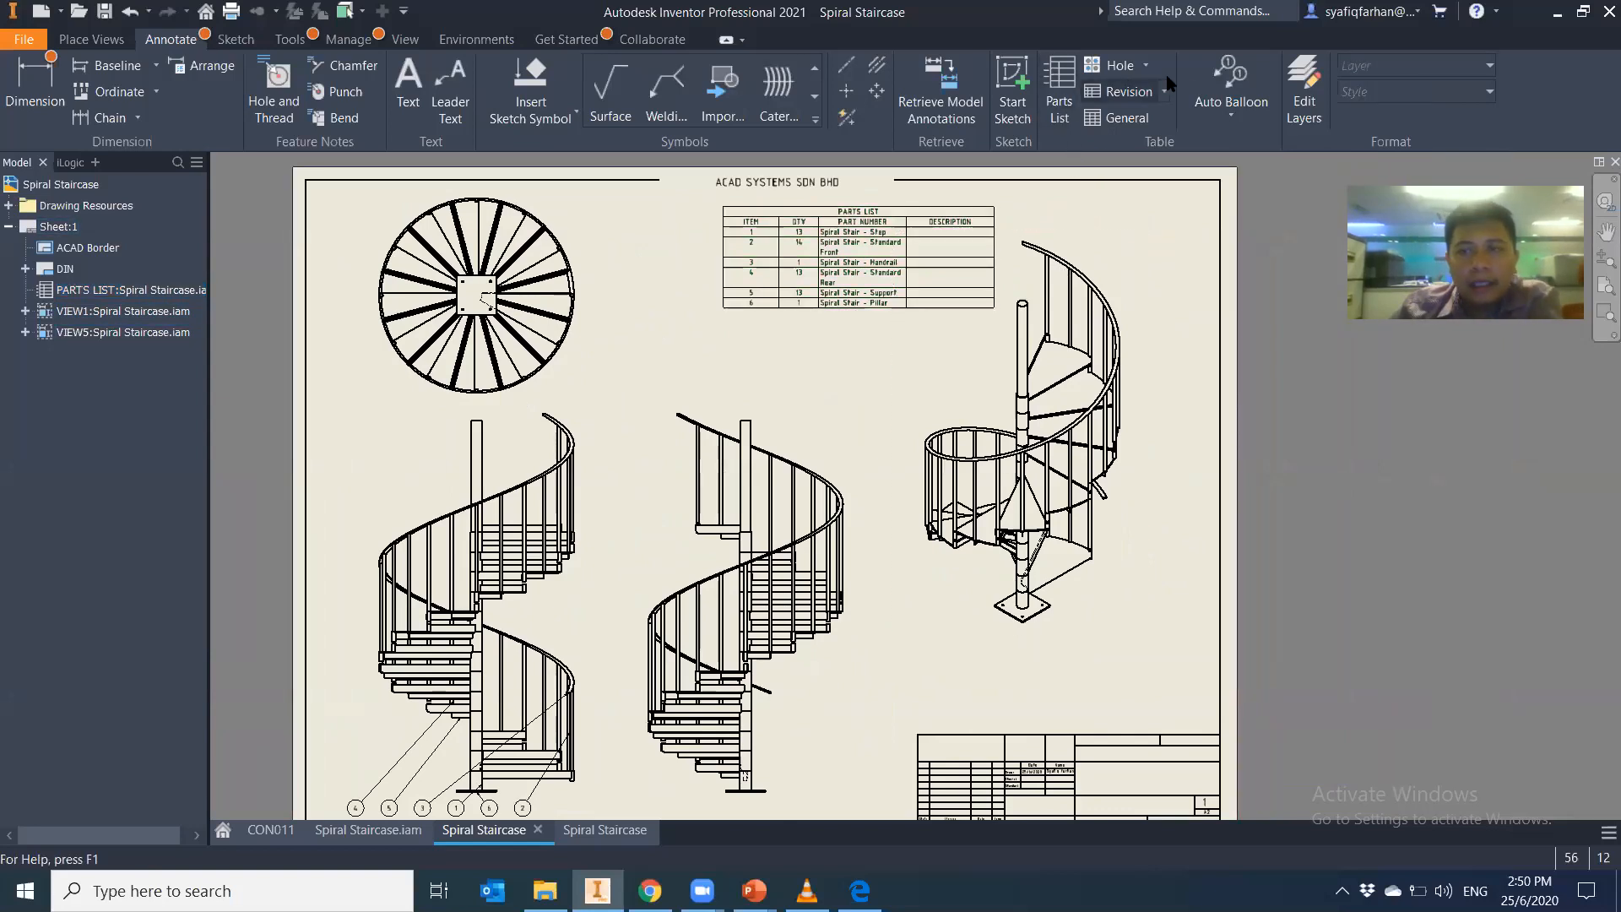
pyautogui.click(1216, 122)
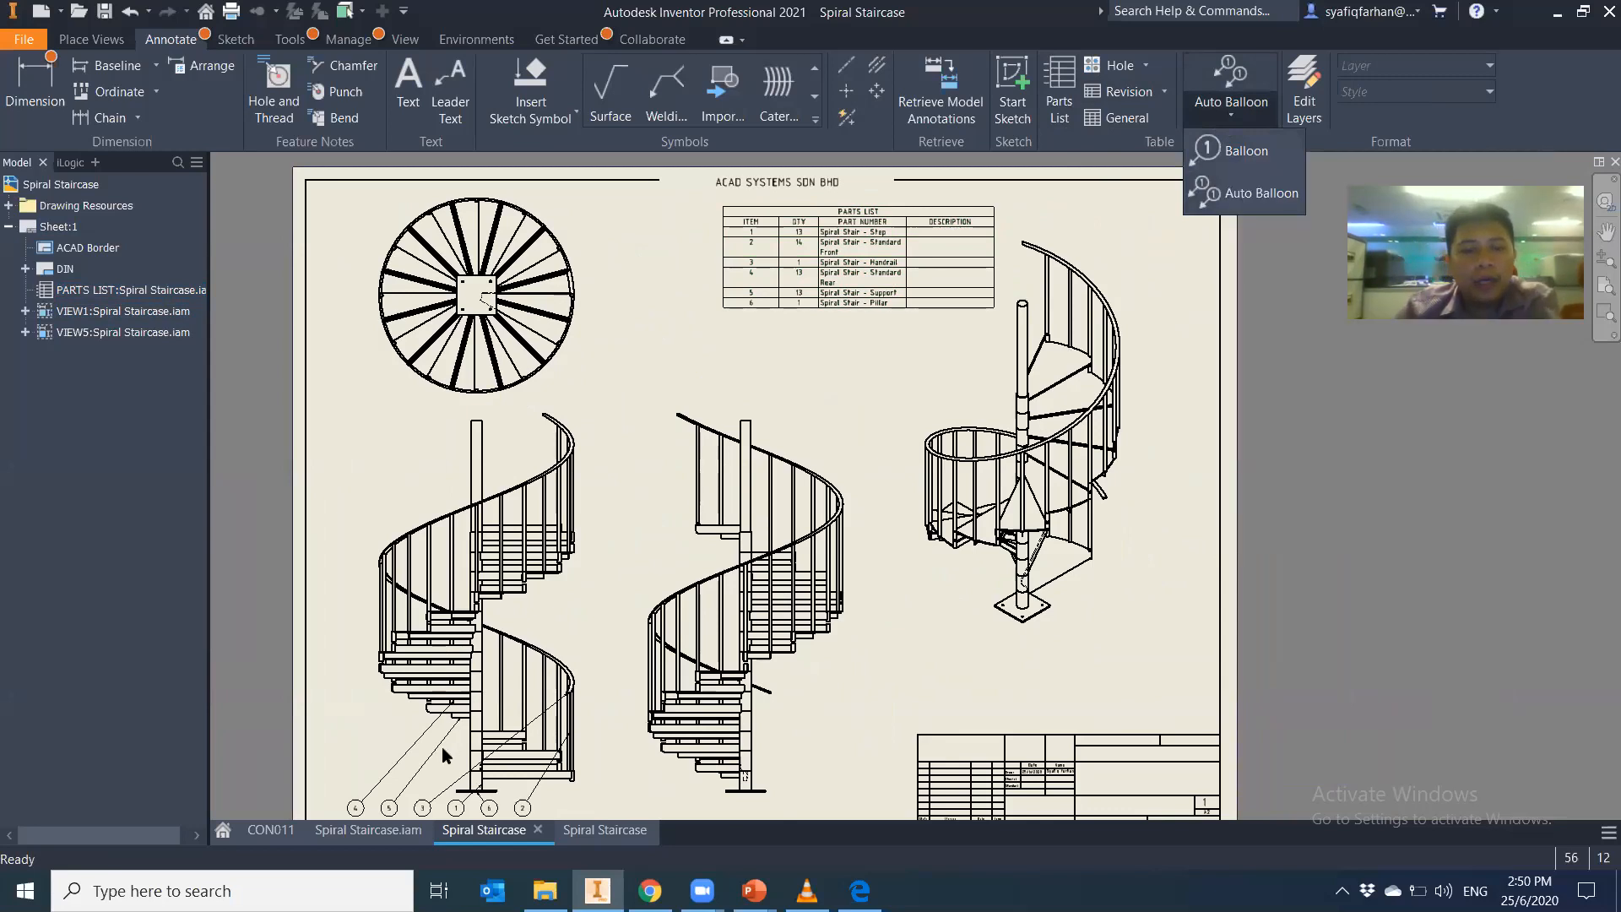
pyautogui.click(410, 751)
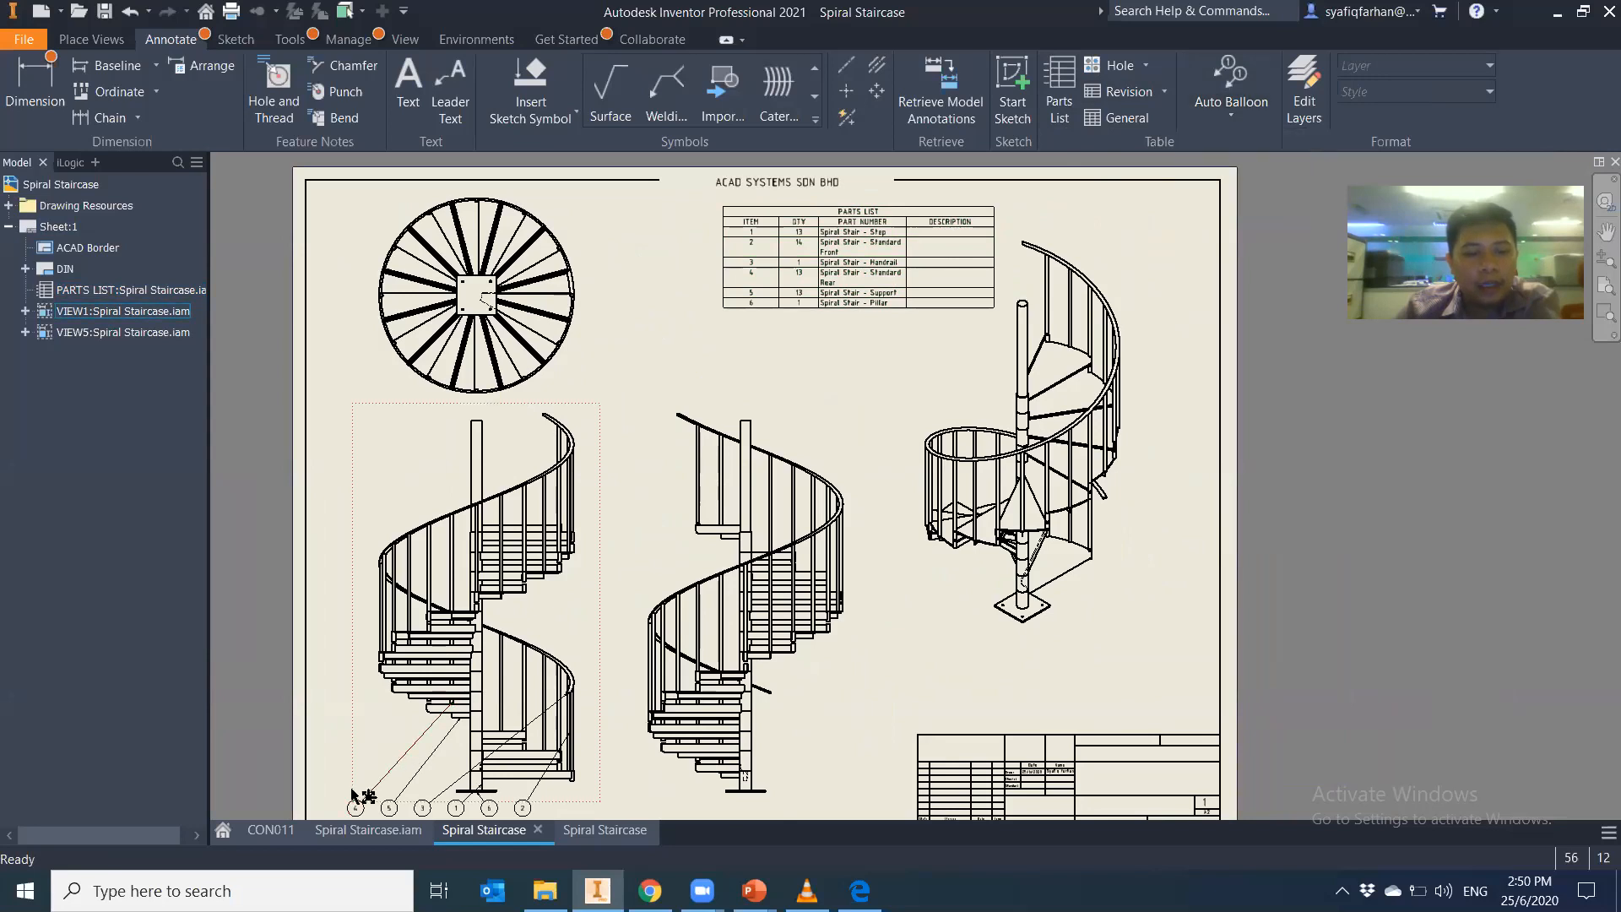
pyautogui.moveTo(356, 808); pyautogui.dragTo(328, 693)
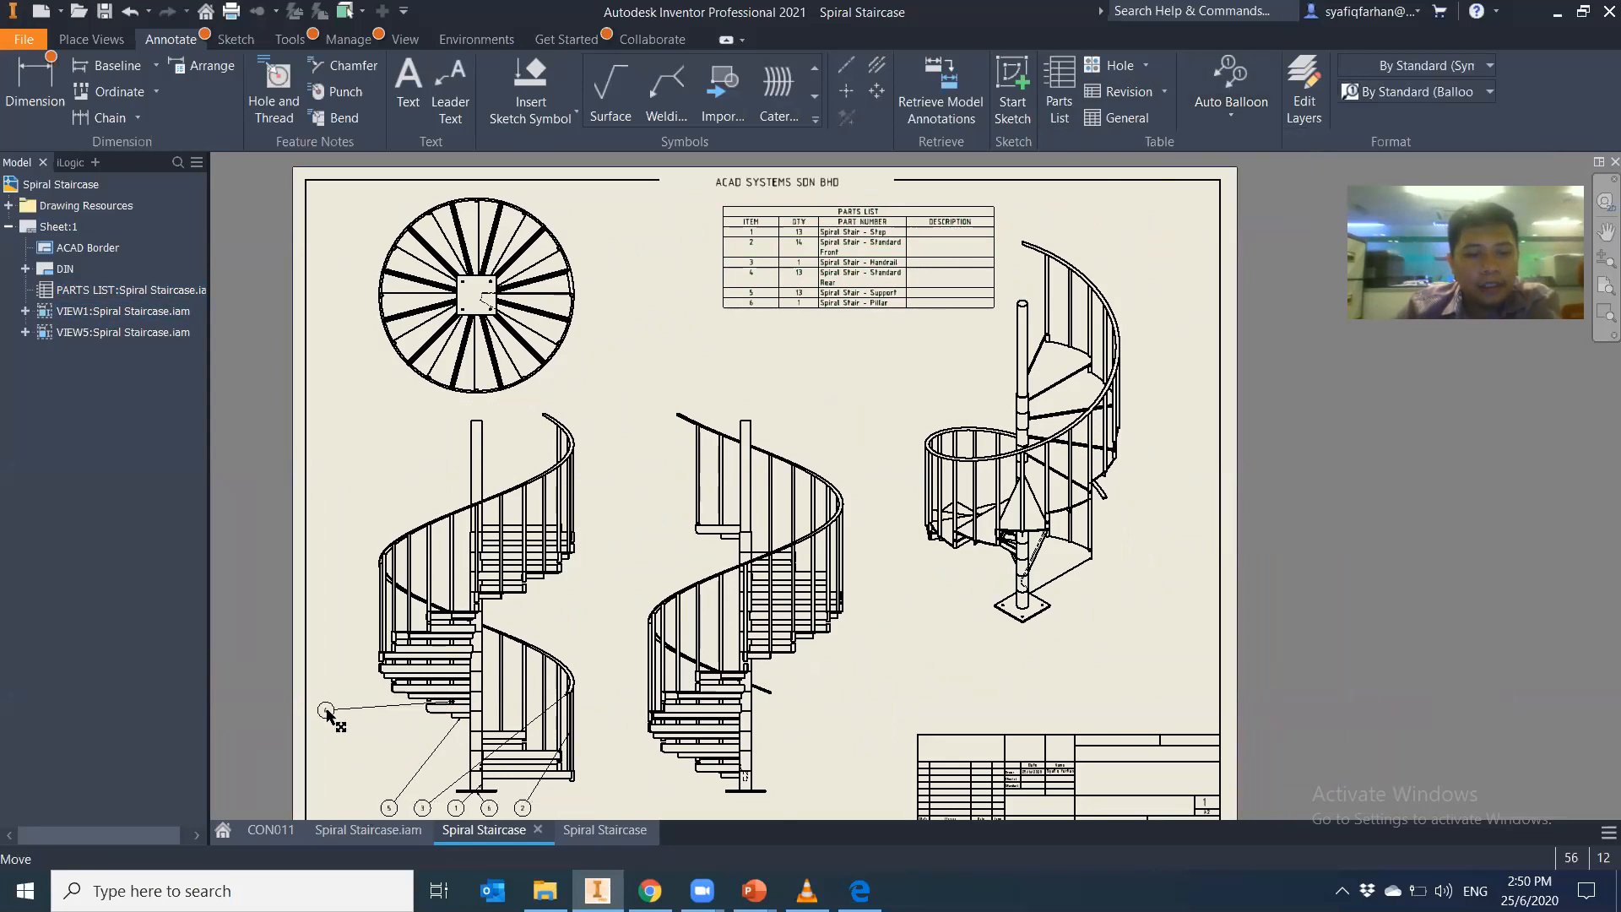
pyautogui.moveTo(390, 809); pyautogui.dragTo(368, 749)
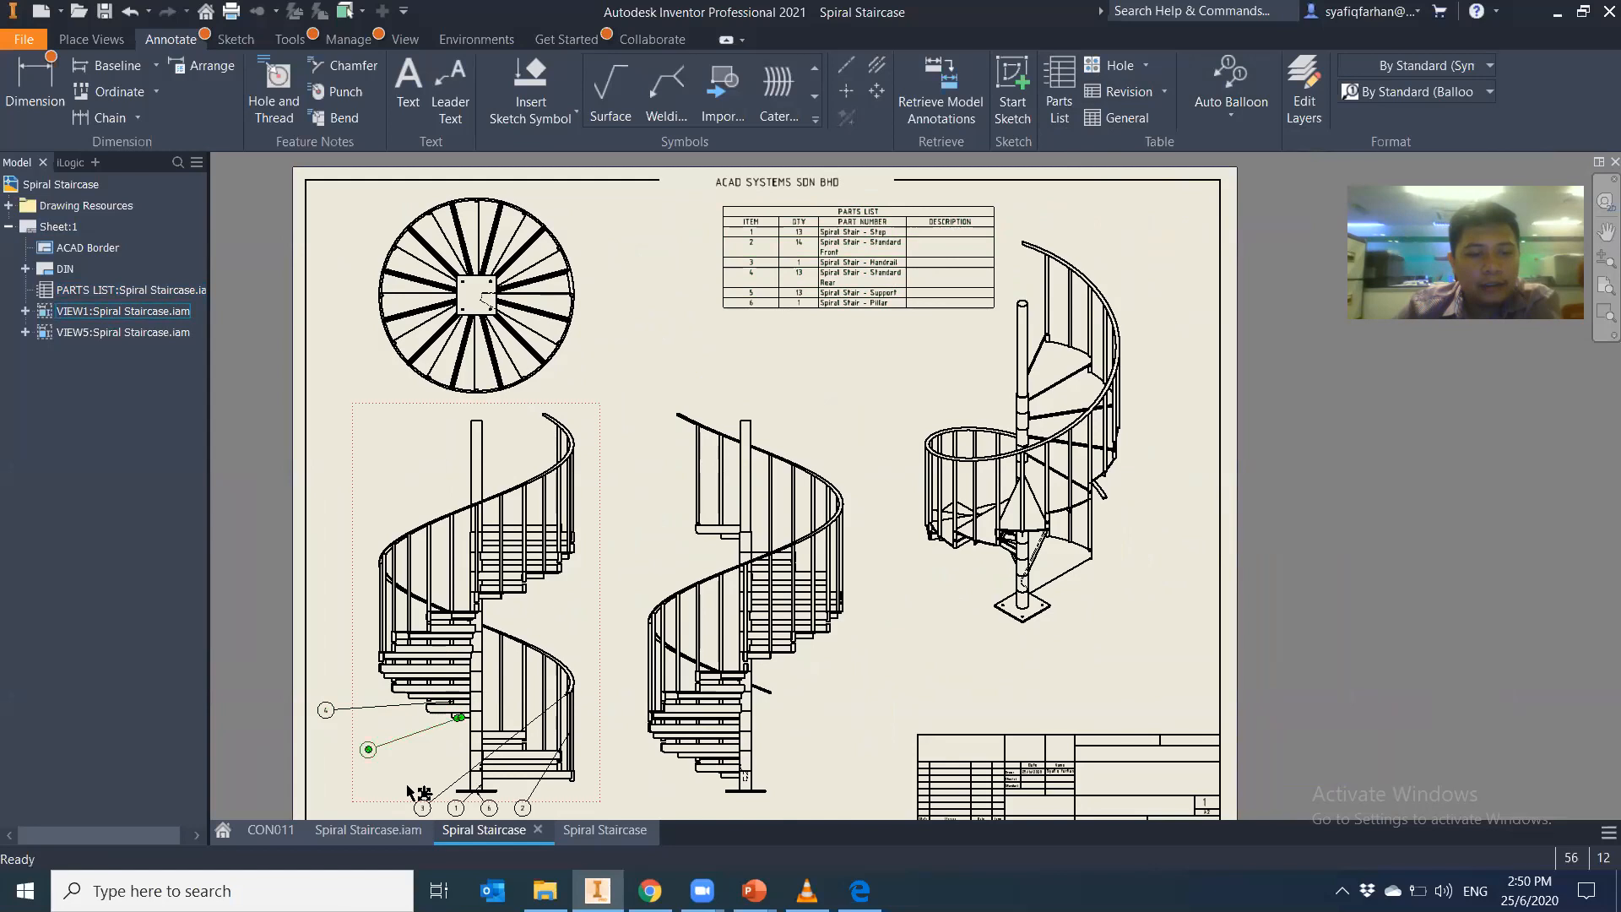
pyautogui.moveTo(423, 808); pyautogui.dragTo(613, 620)
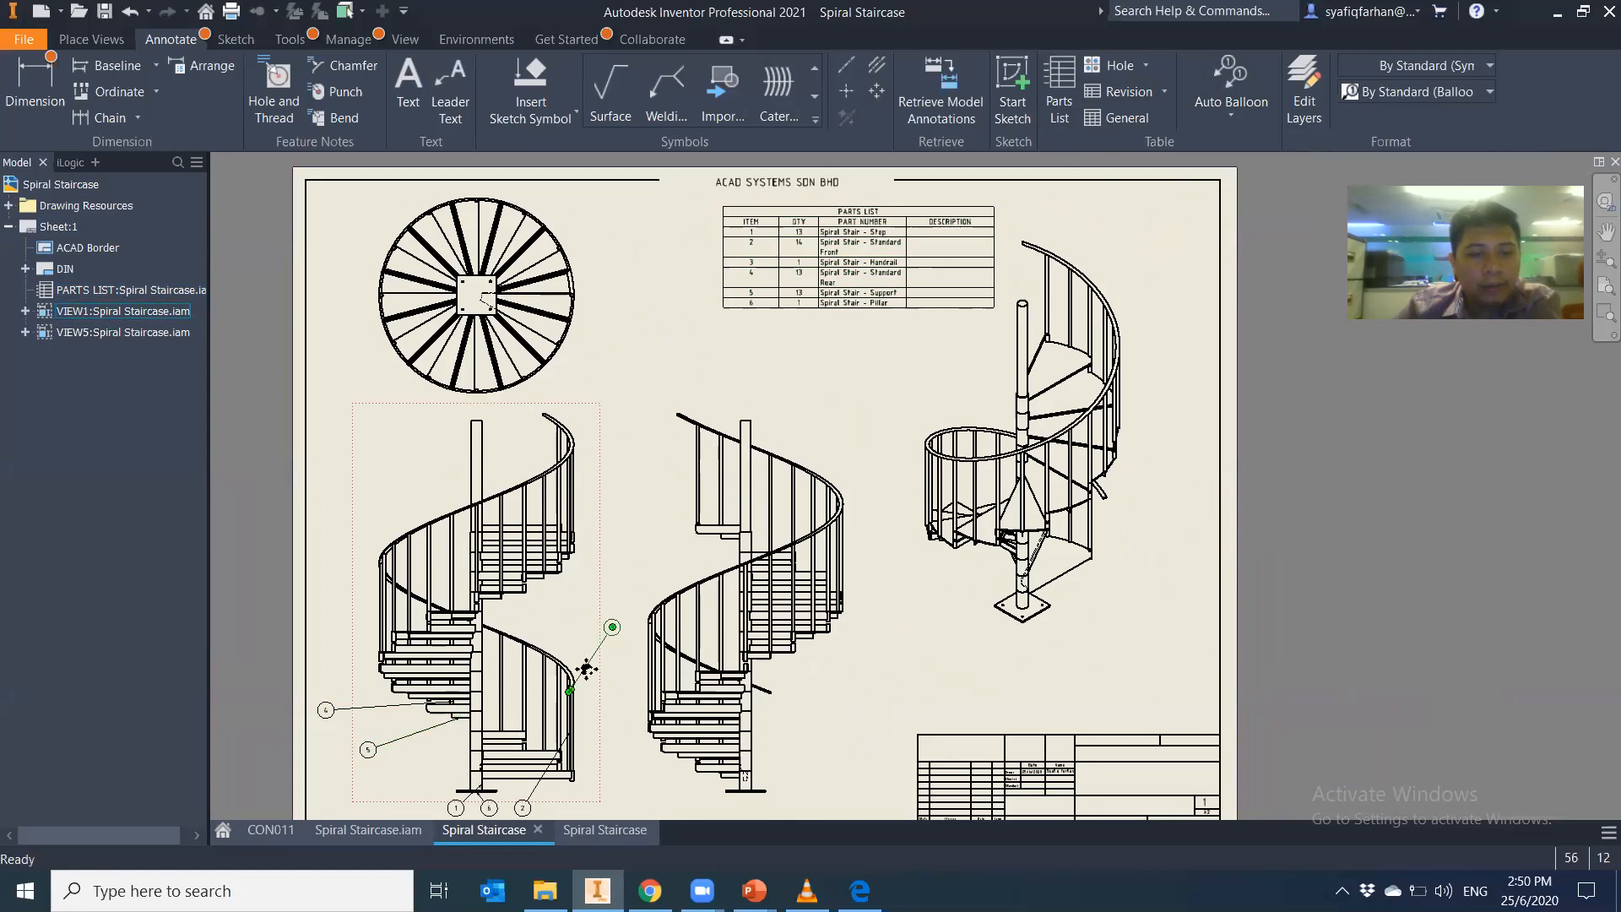
pyautogui.moveTo(586, 667); pyautogui.dragTo(569, 598, button='middle')
pyautogui.moveTo(514, 741); pyautogui.dragTo(604, 694)
pyautogui.moveTo(602, 671); pyautogui.dragTo(572, 730, button='middle')
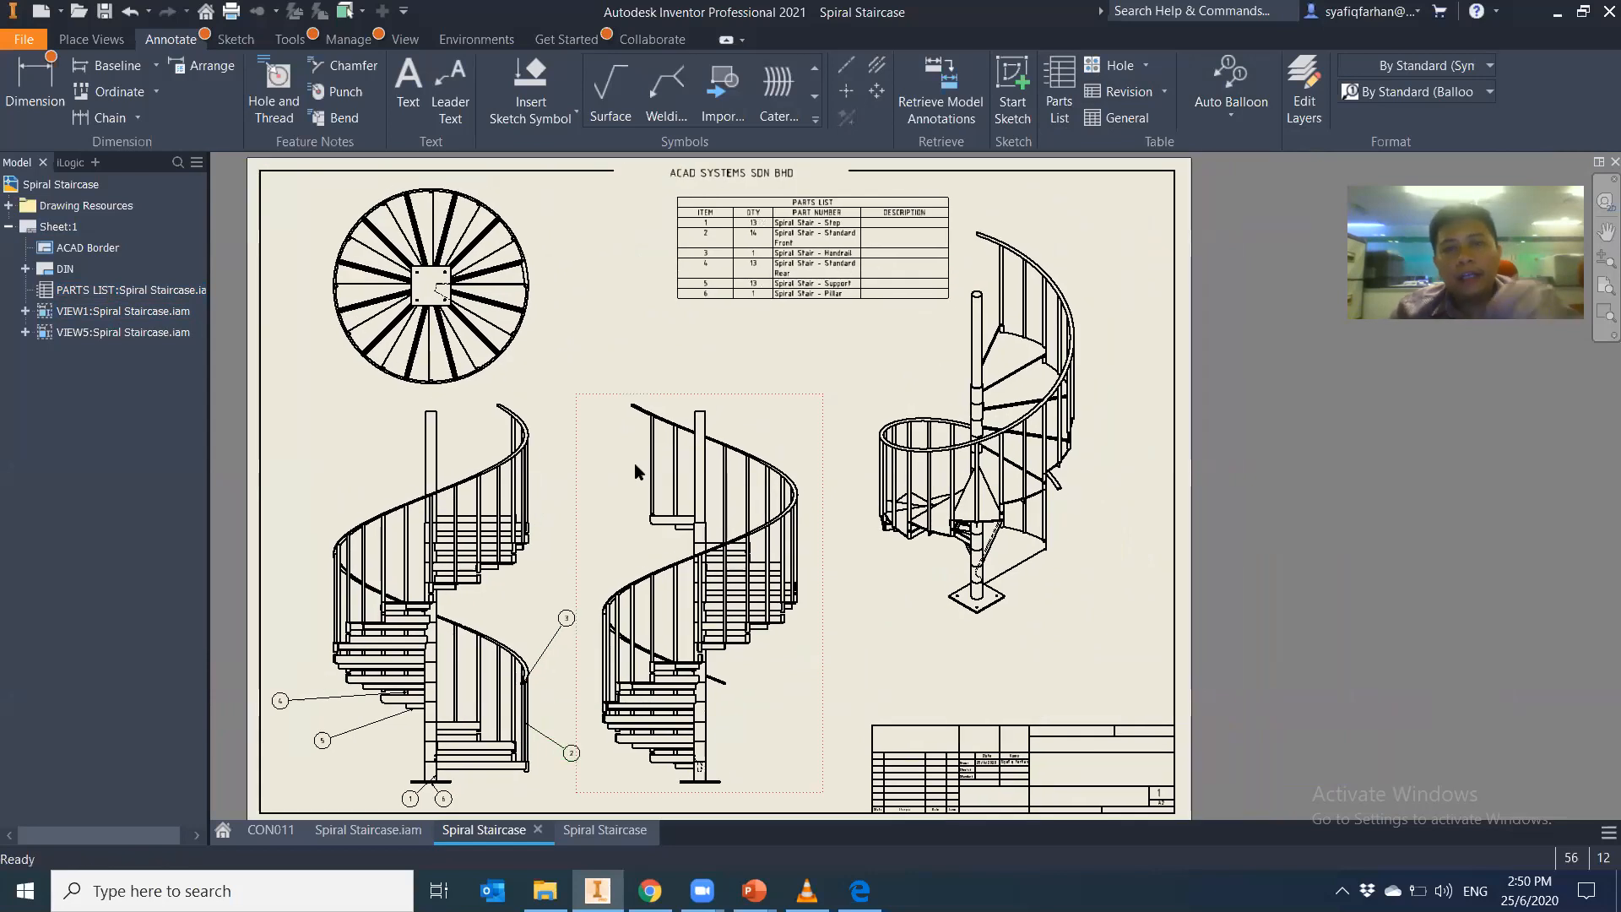
pyautogui.moveTo(742, 365)
pyautogui.mouseDown(button='middle')
pyautogui.moveTo(731, 422)
pyautogui.moveTo(750, 470)
pyautogui.mouseUp(button='middle')
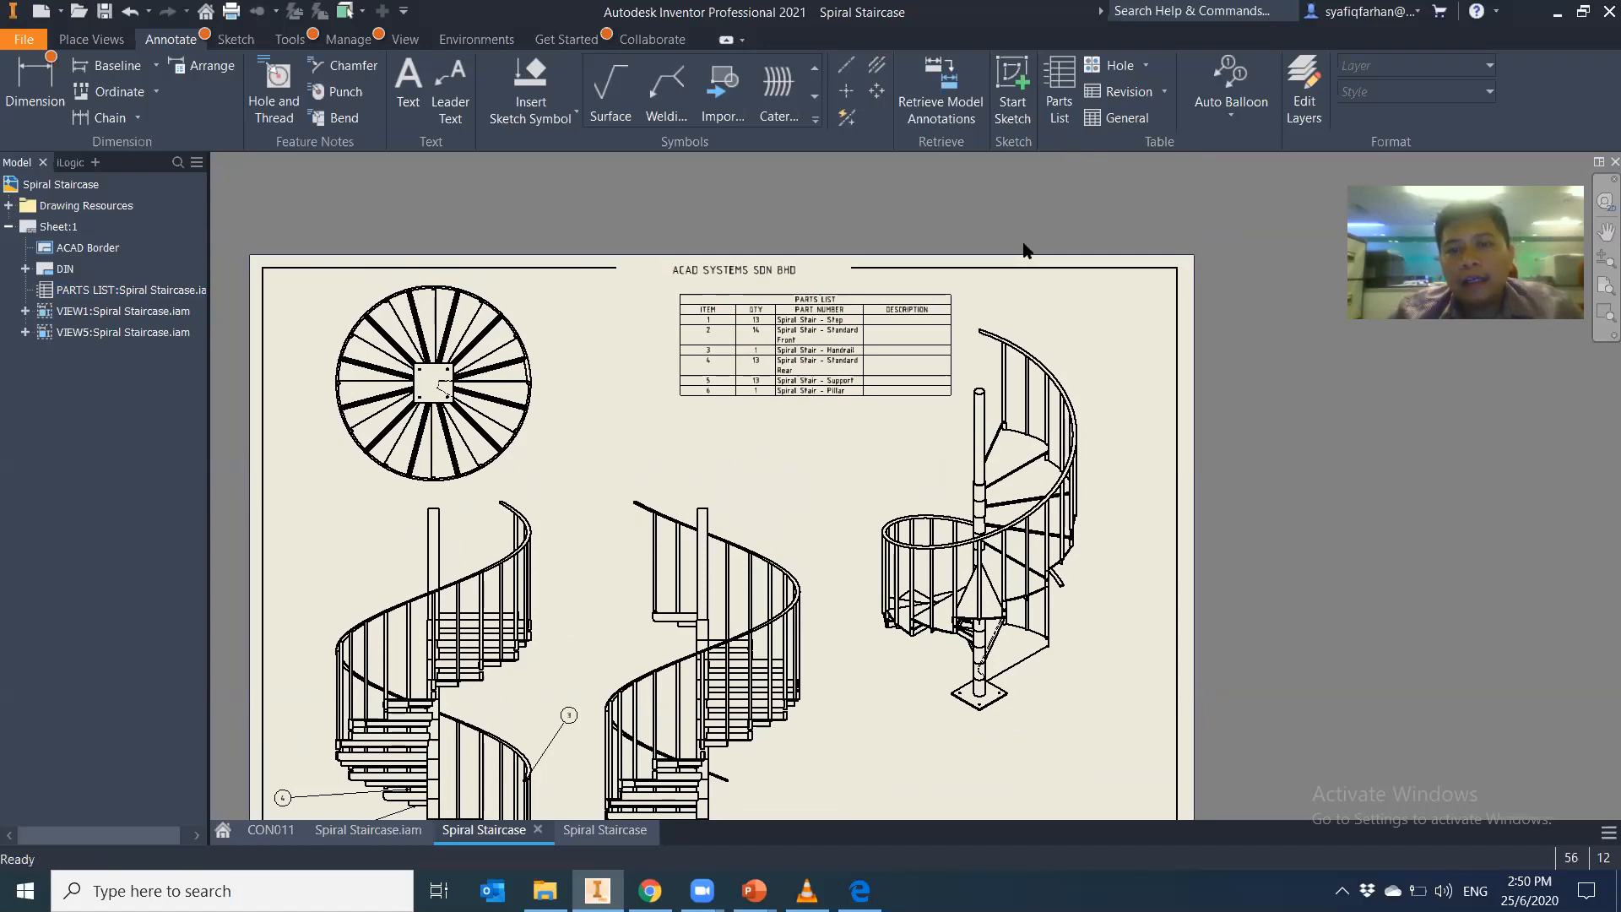
pyautogui.moveTo(824, 551); pyautogui.dragTo(878, 463, button='middle')
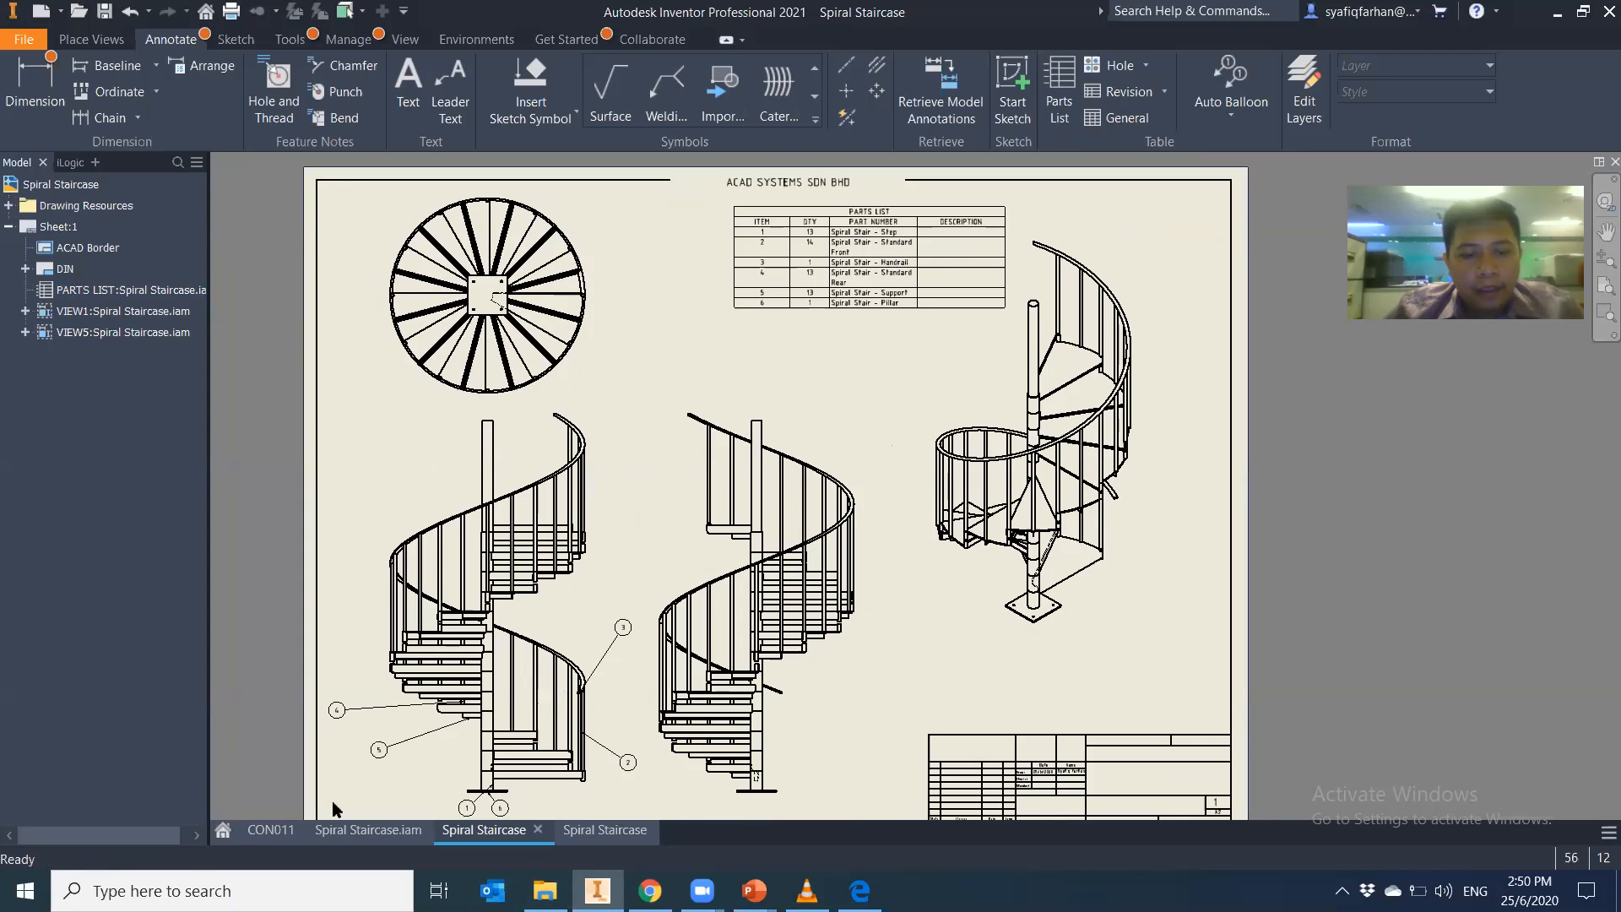
# Switch to the Spiral Staircase.iam assembly and inspect the lowest step, checking Spiral Stair - Step Control:1 and Component Pattern 1:1
pyautogui.click(369, 829)
pyautogui.scroll(5, 762, 591)
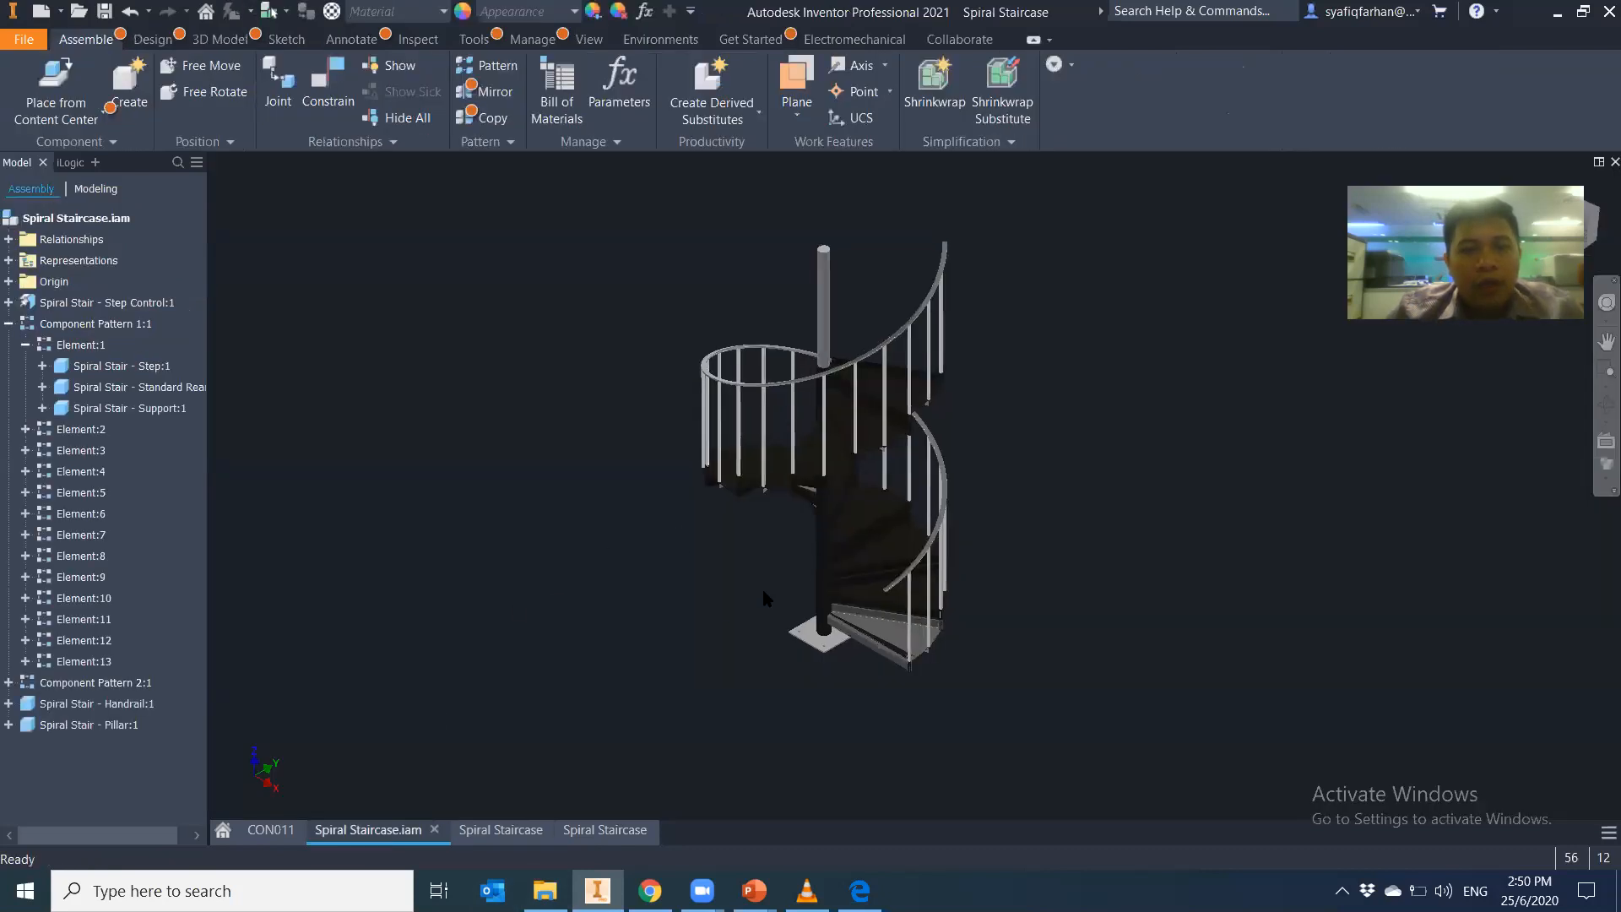
pyautogui.scroll(5, 889, 646)
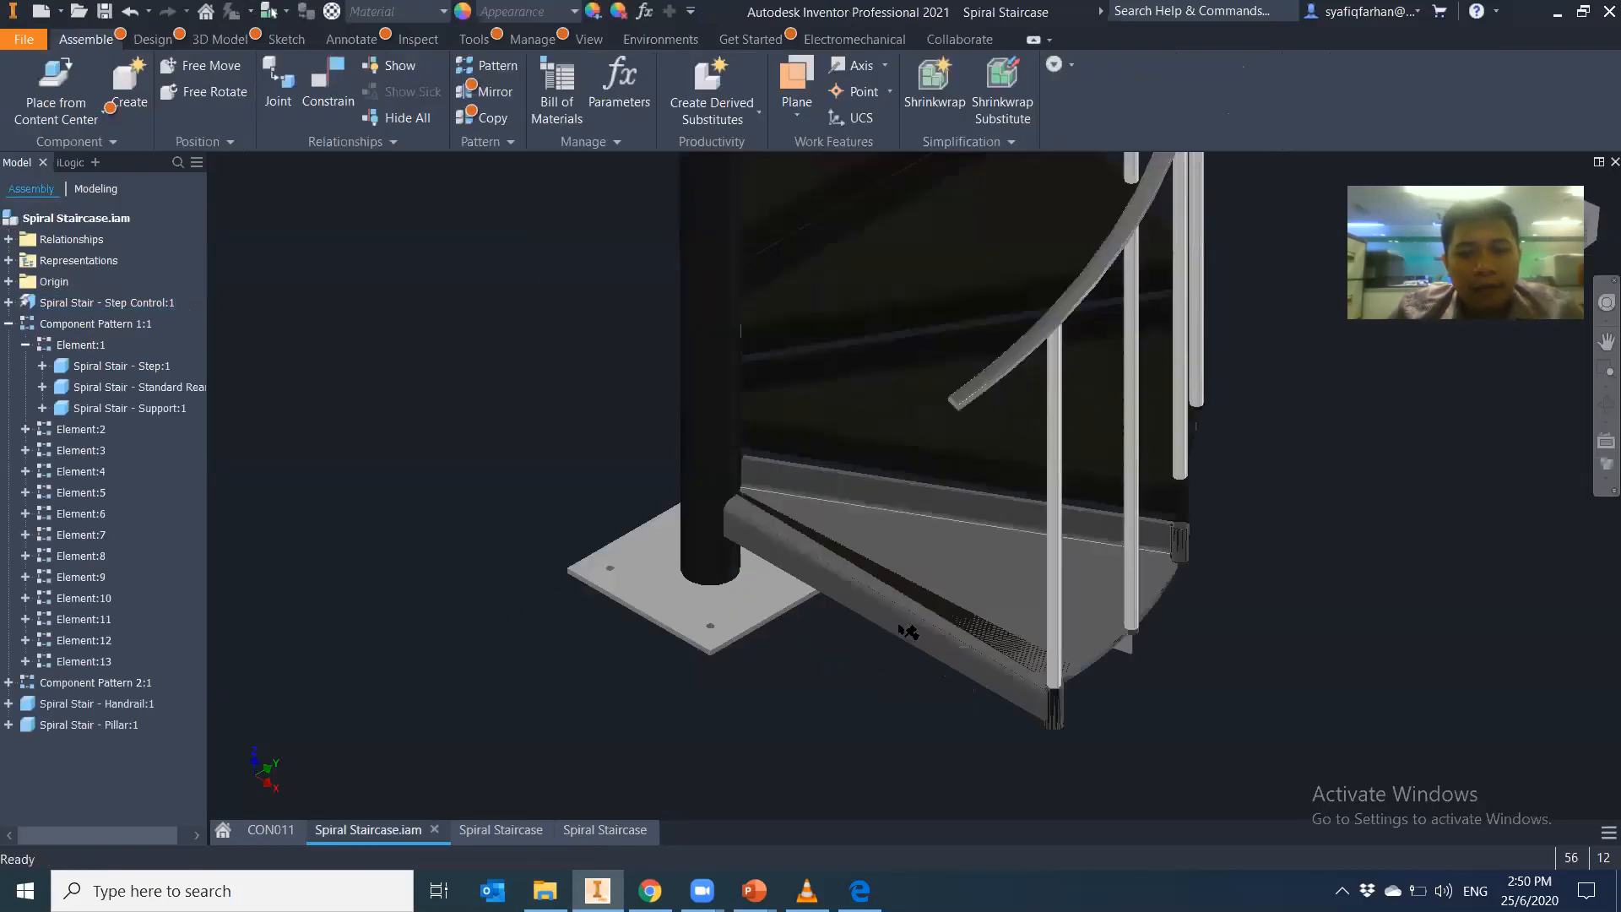
pyautogui.click(908, 615)
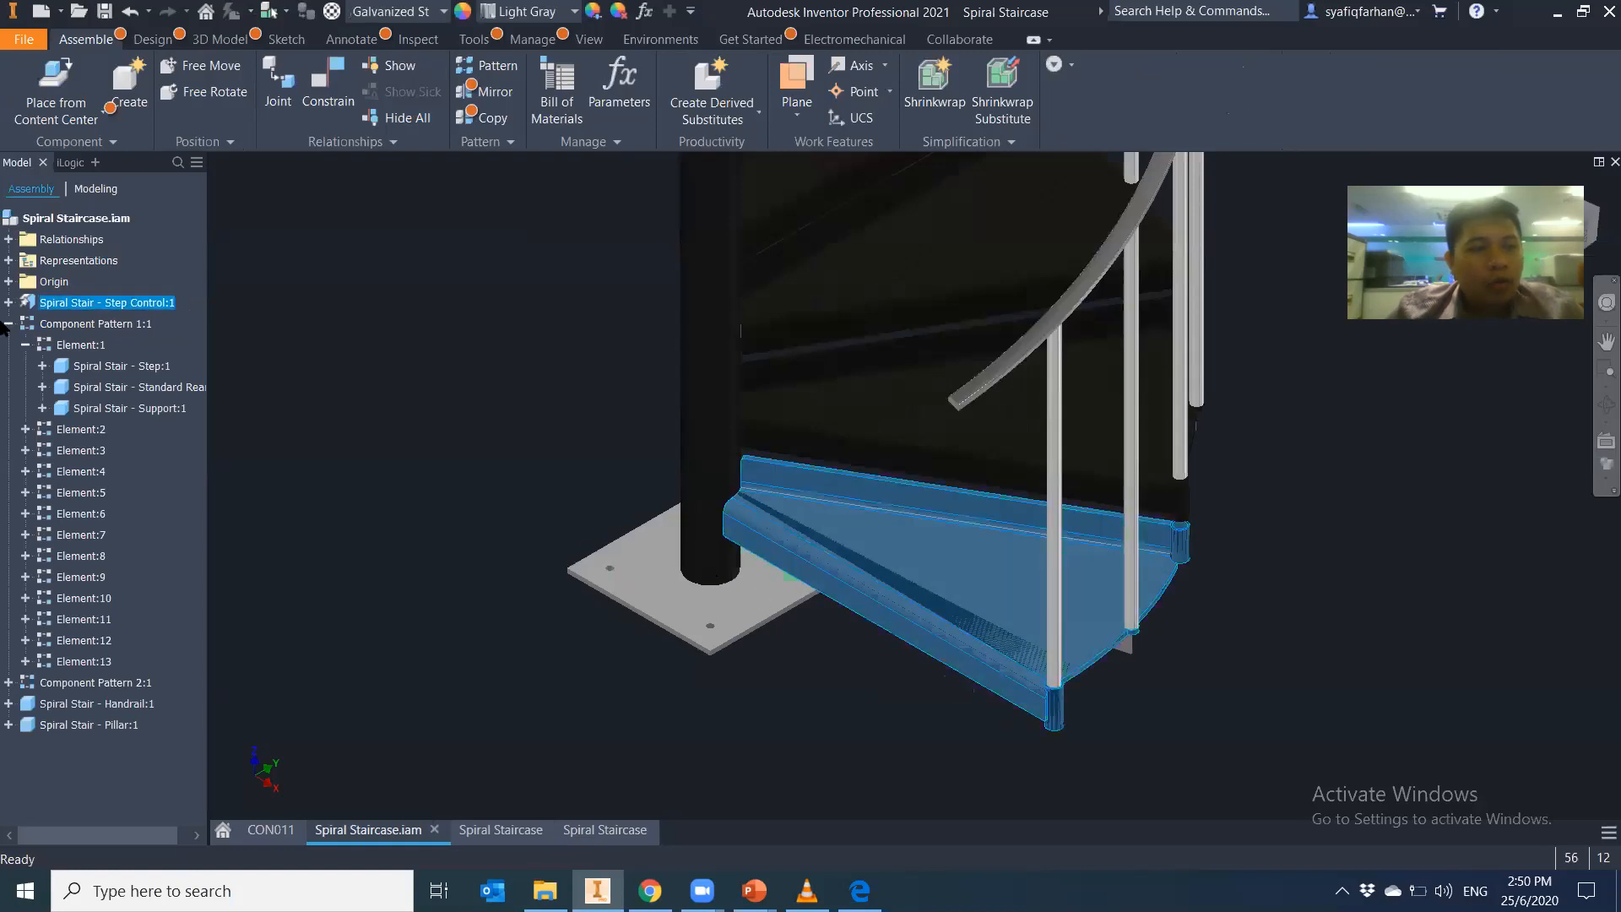
pyautogui.click(66, 323)
pyautogui.click(70, 306)
pyautogui.rightClick(70, 311)
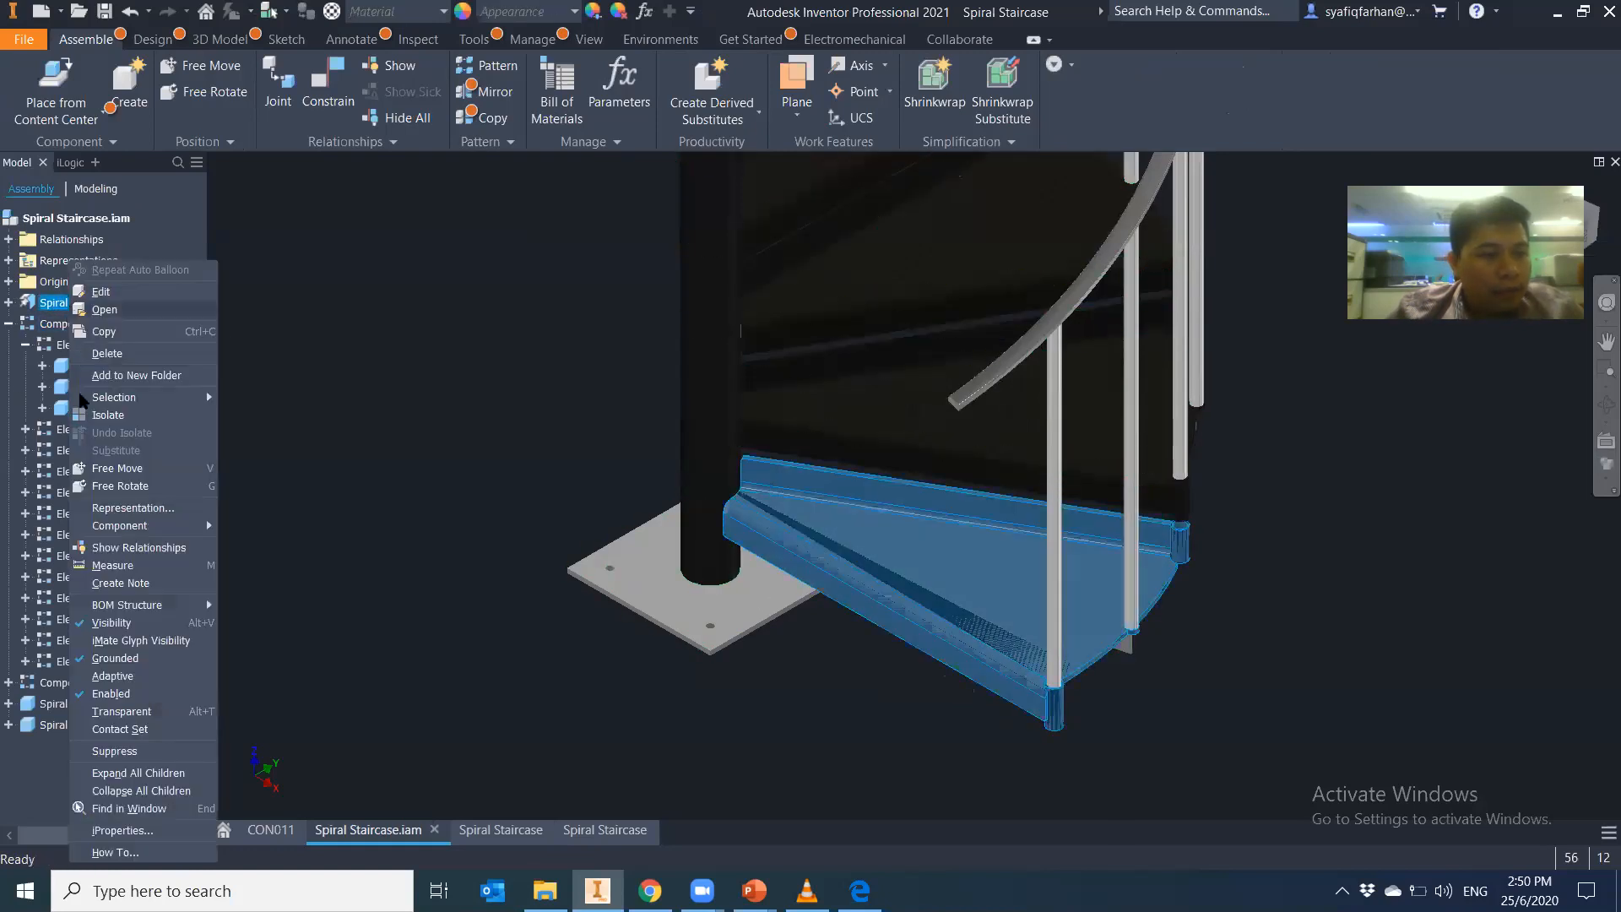
pyautogui.click(420, 571)
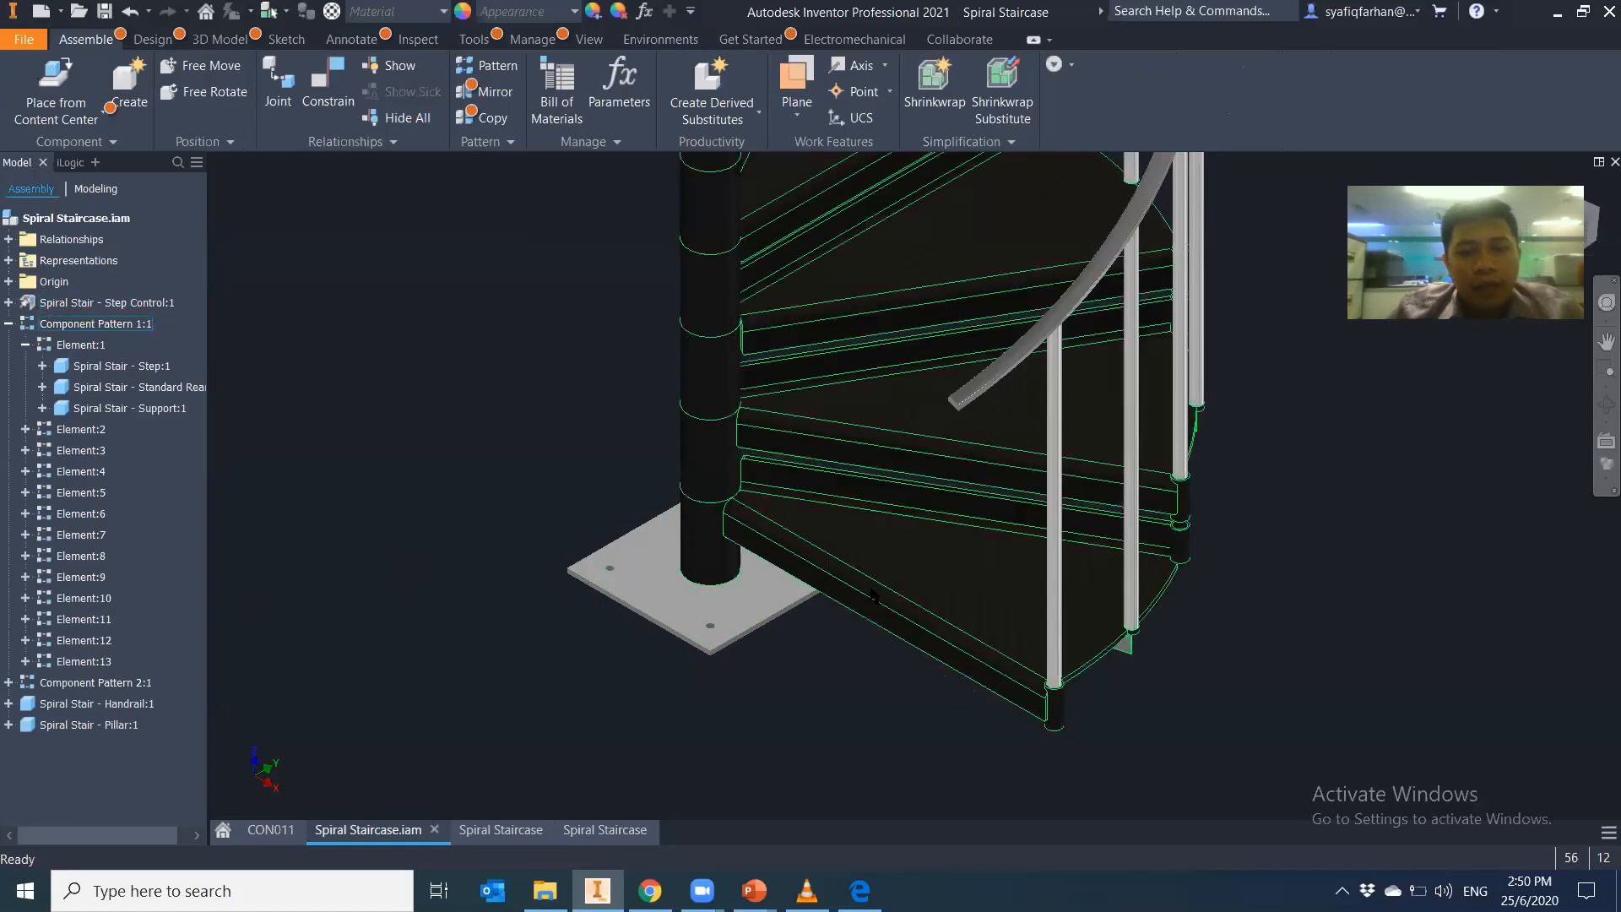
pyautogui.click(84, 323)
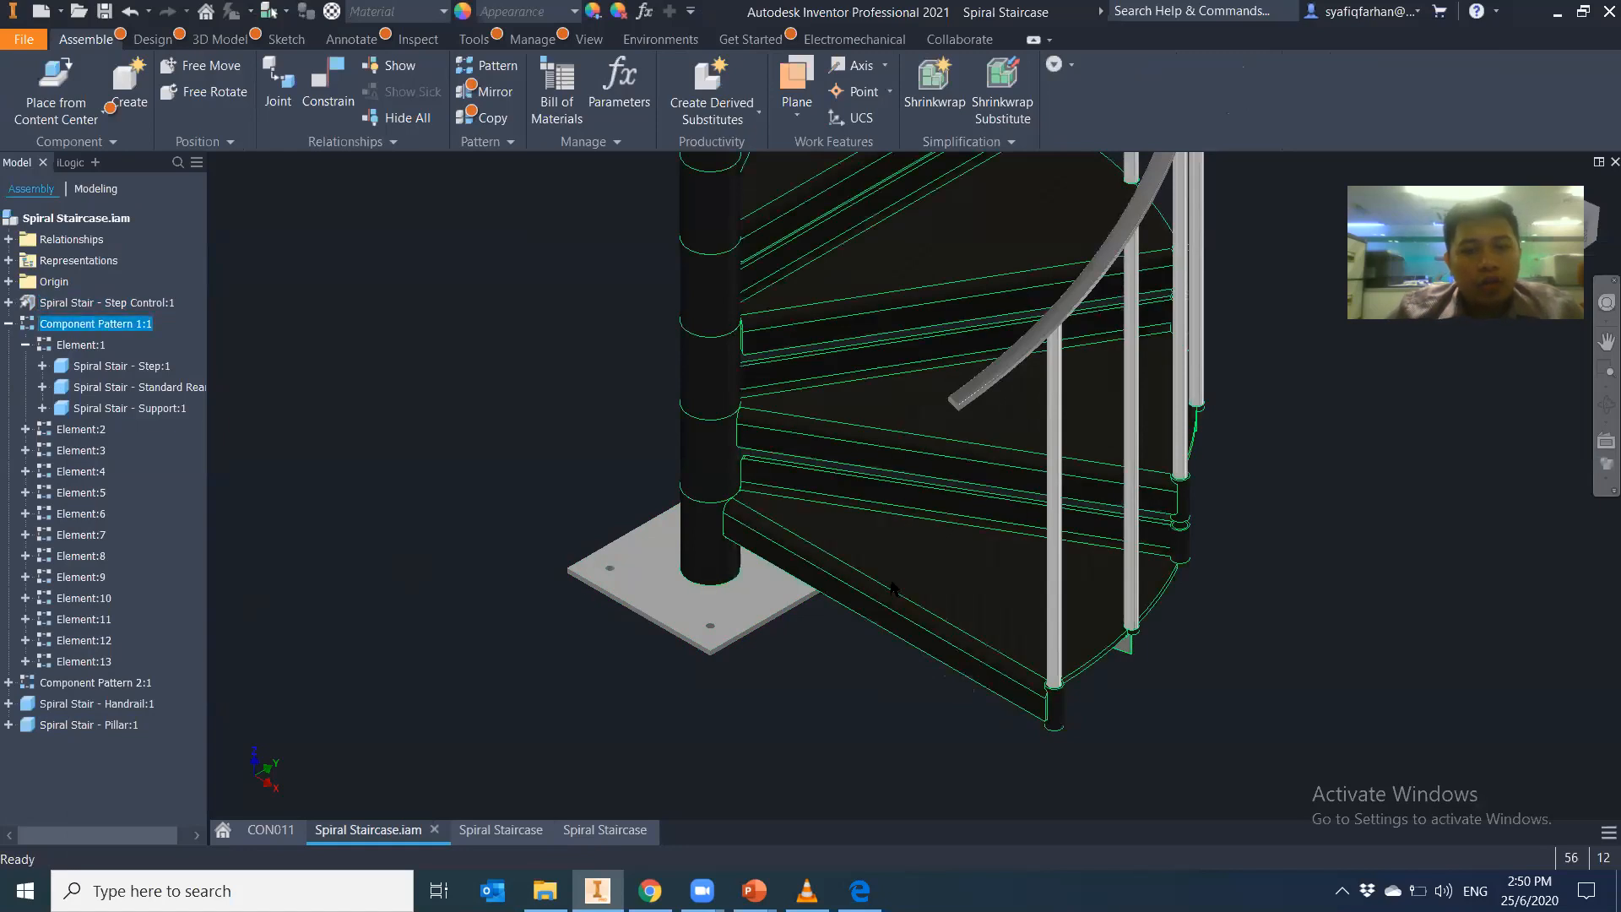
# Open the Step part of the first pattern element in its own document and review its Summary and Project iProperties
pyautogui.rightClick(108, 365)
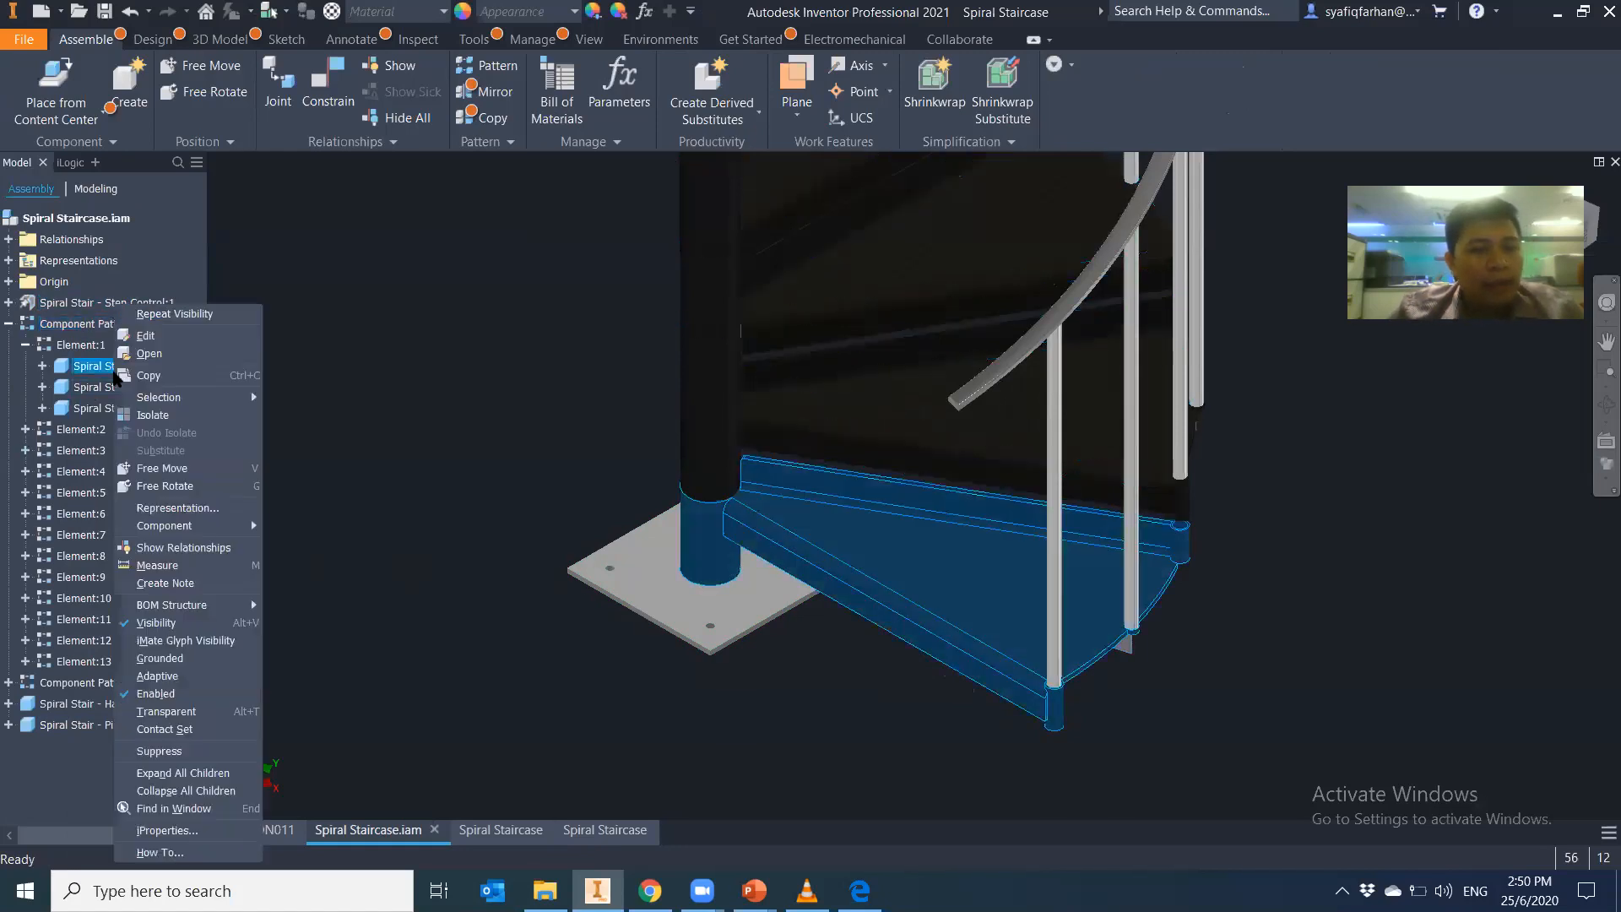
pyautogui.click(152, 353)
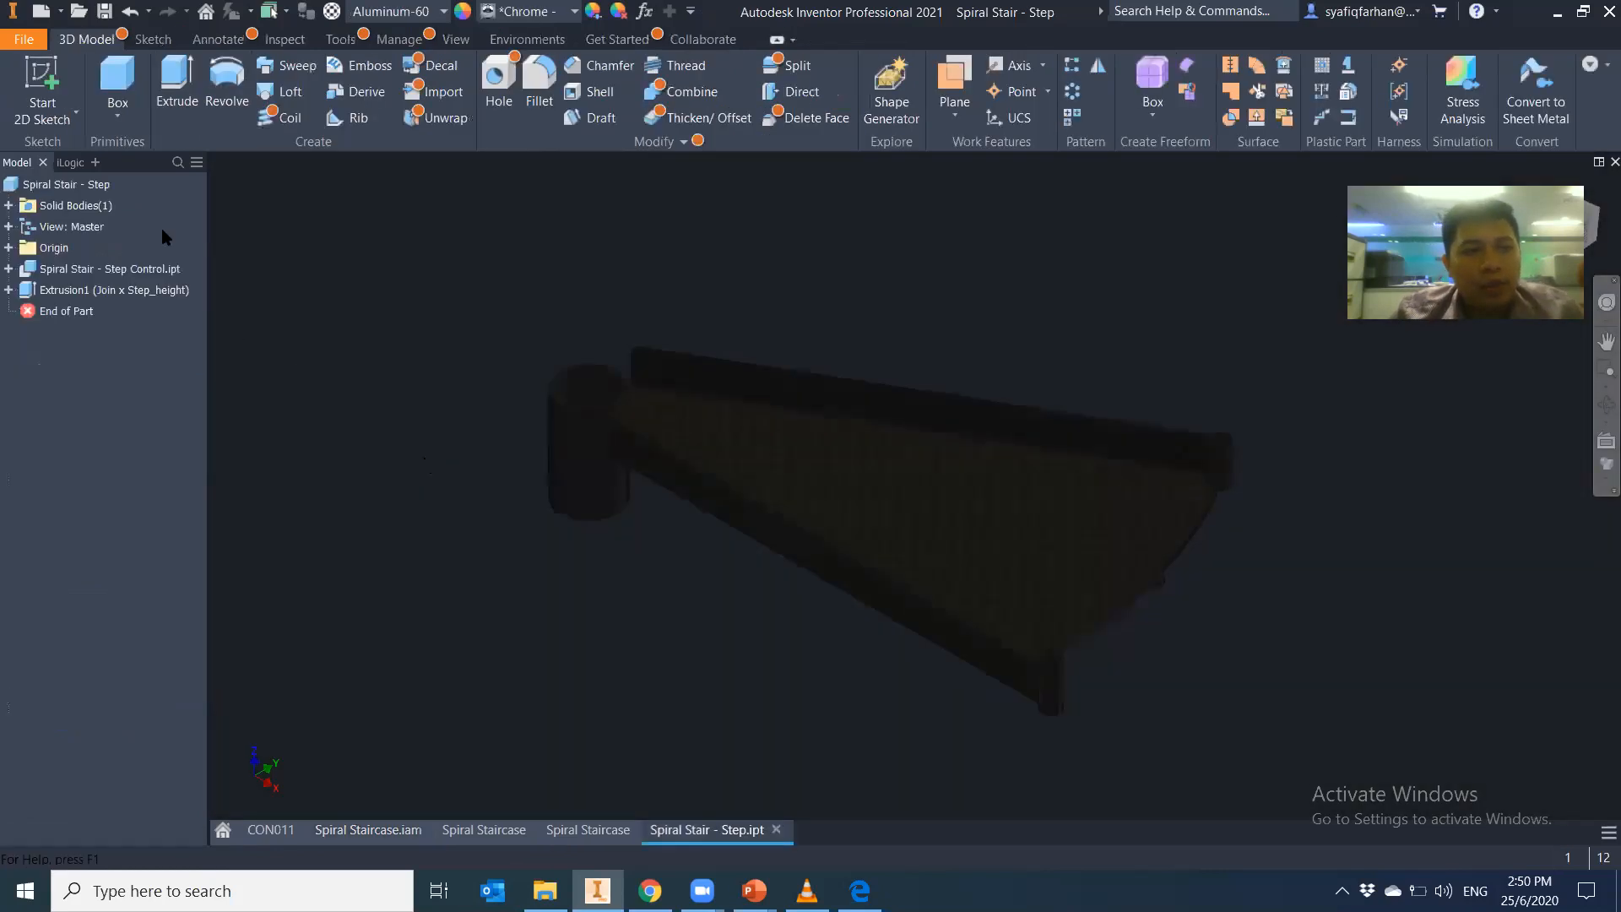
pyautogui.click(24, 39)
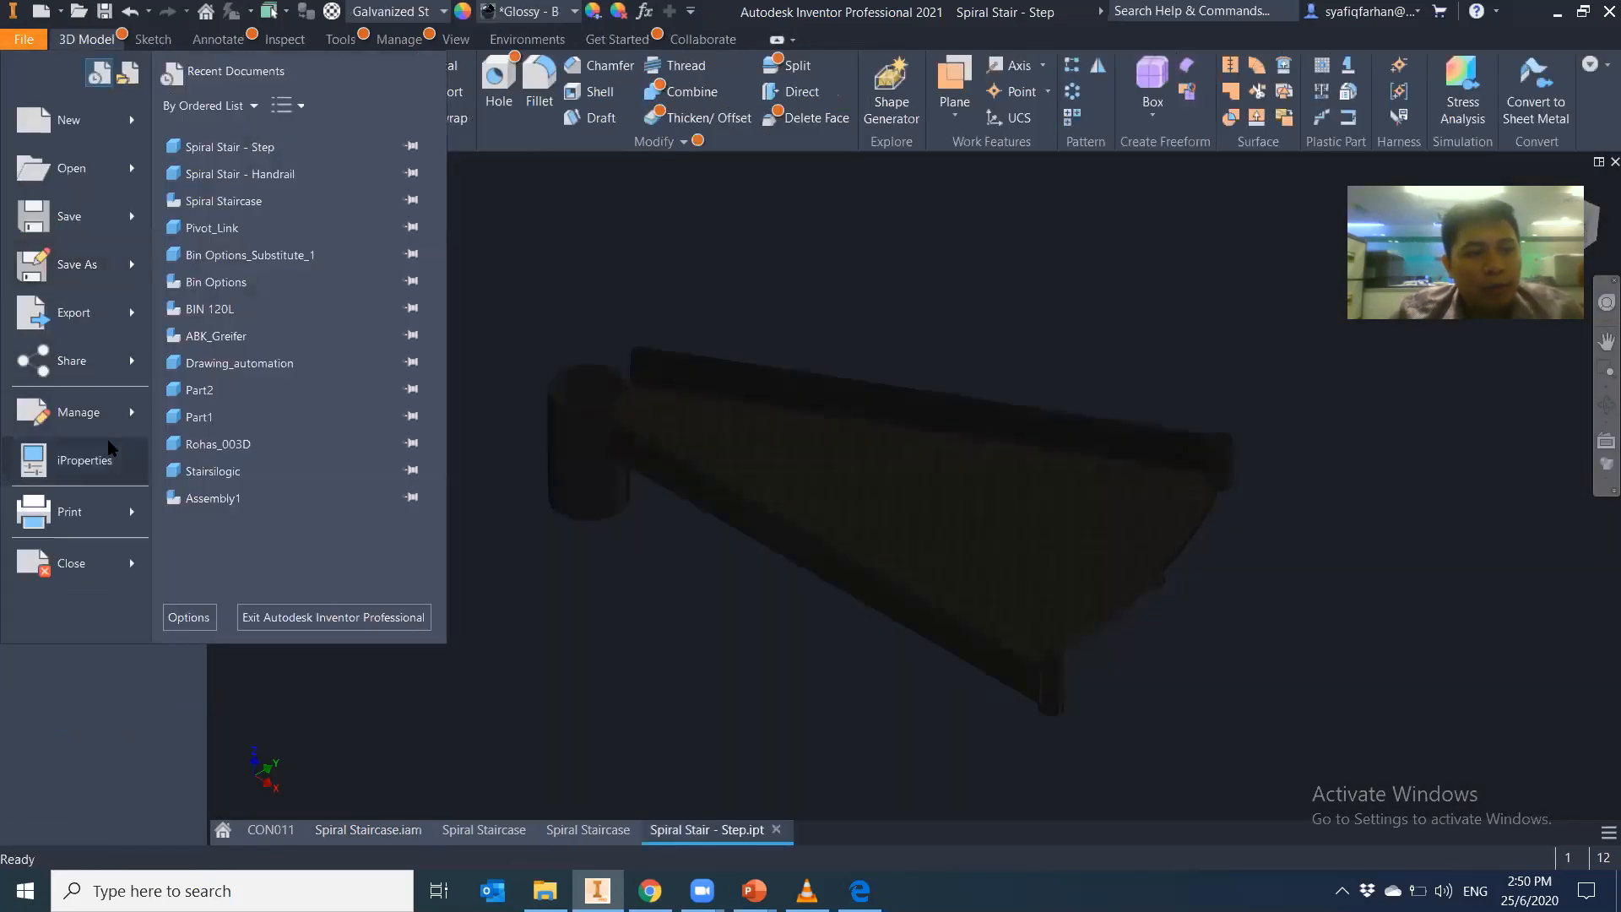
pyautogui.click(81, 460)
pyautogui.click(138, 165)
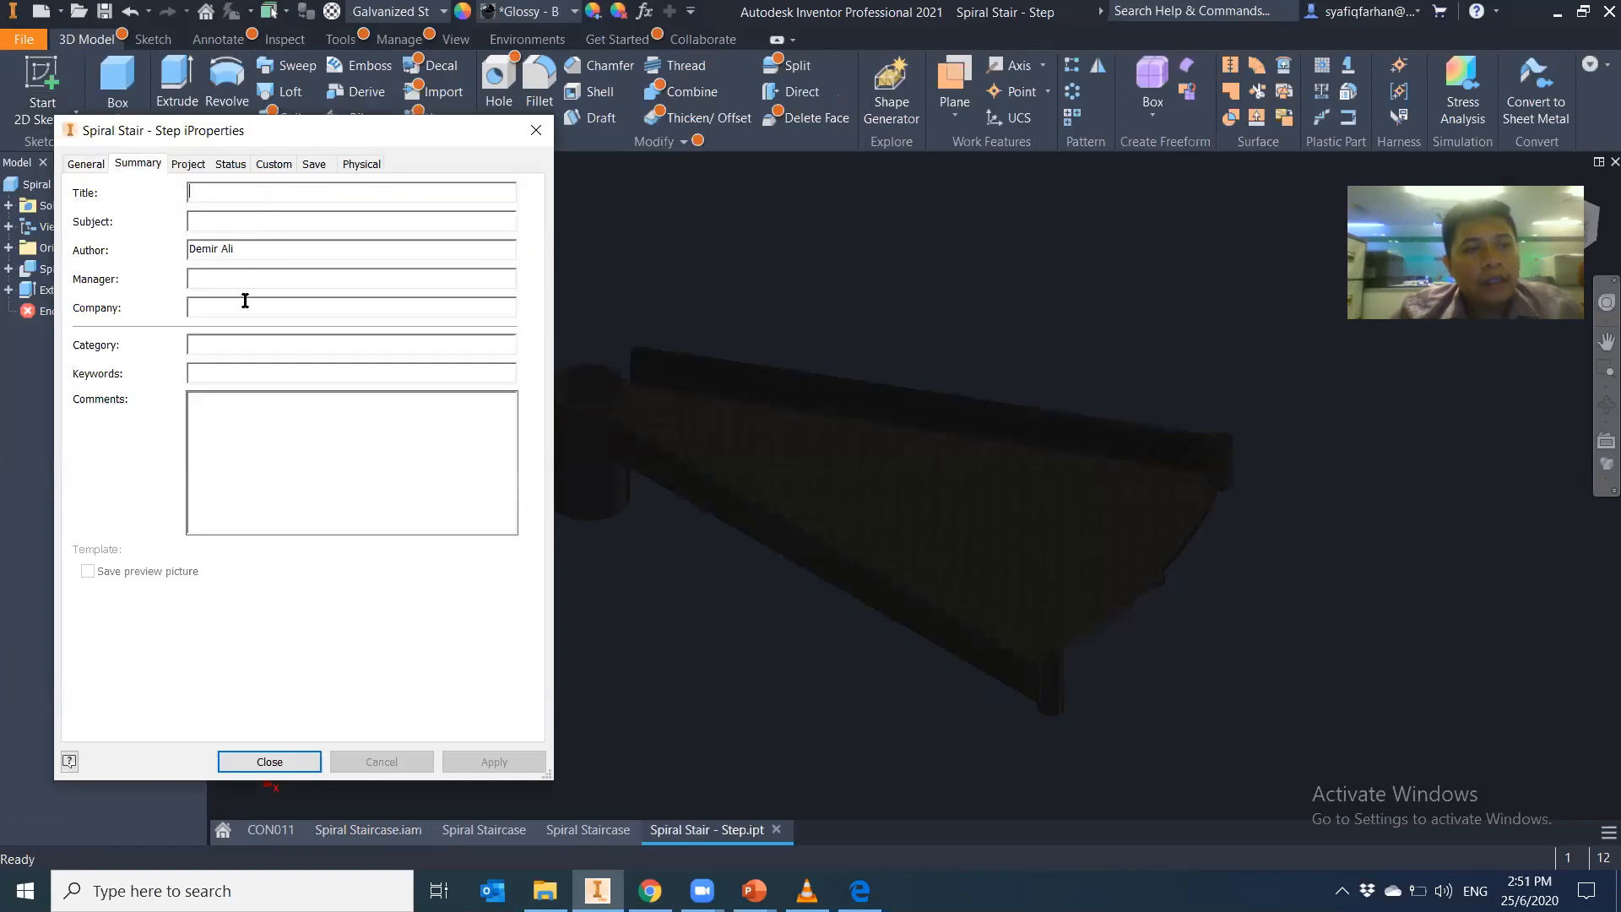
pyautogui.click(187, 165)
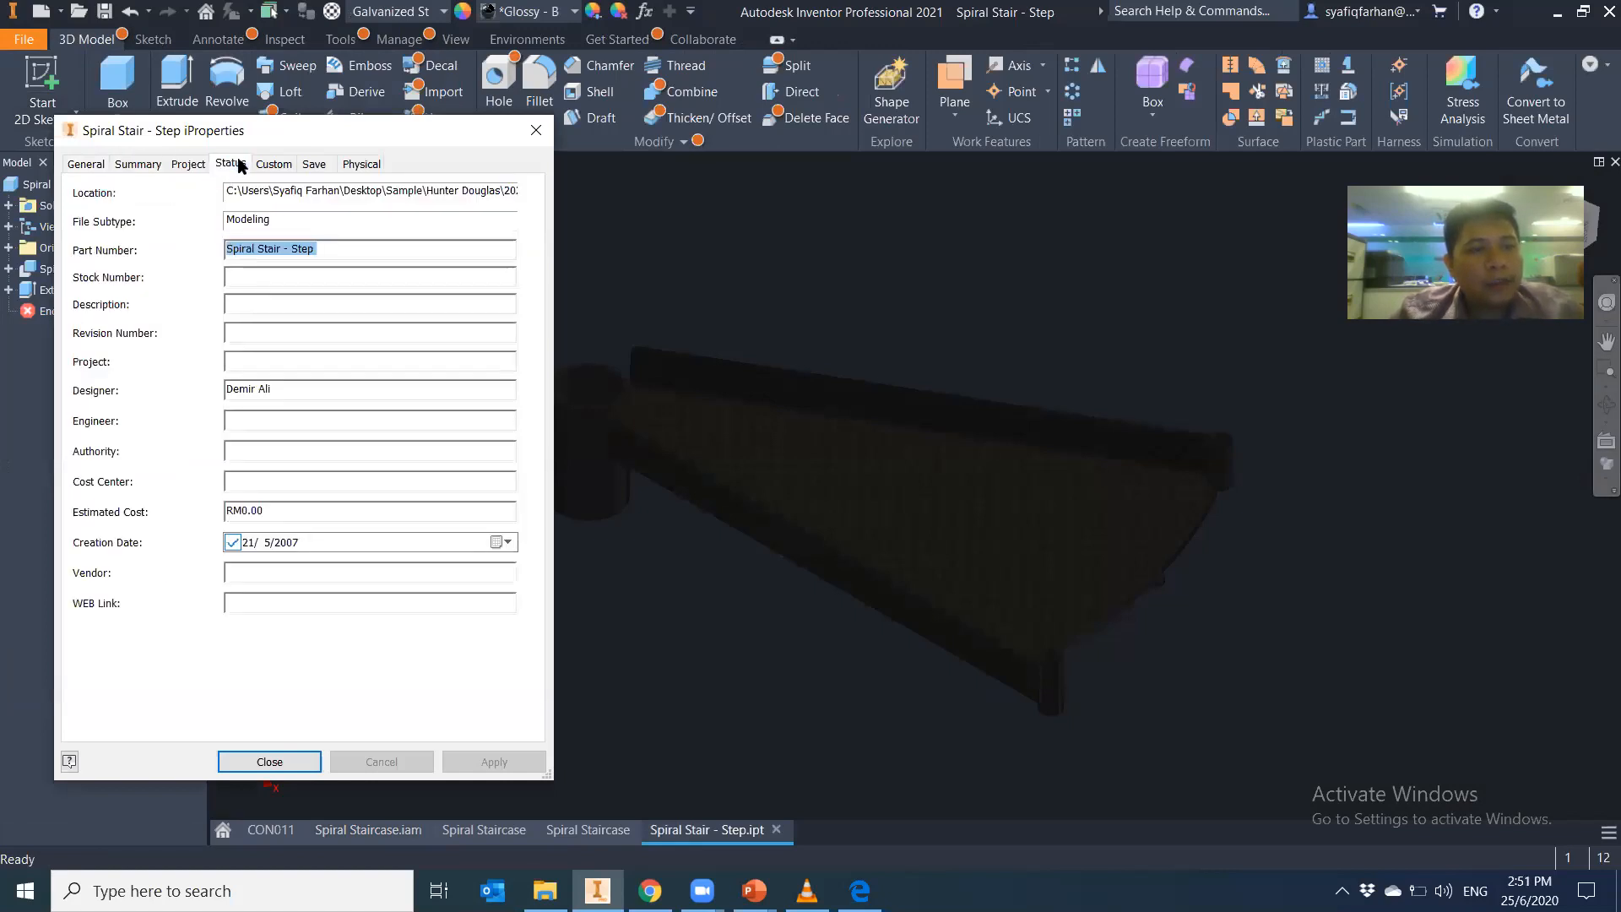
# In the part's Status iProperties, set the design state to Pending and fill in the name of the checker
pyautogui.click(230, 164)
pyautogui.click(363, 279)
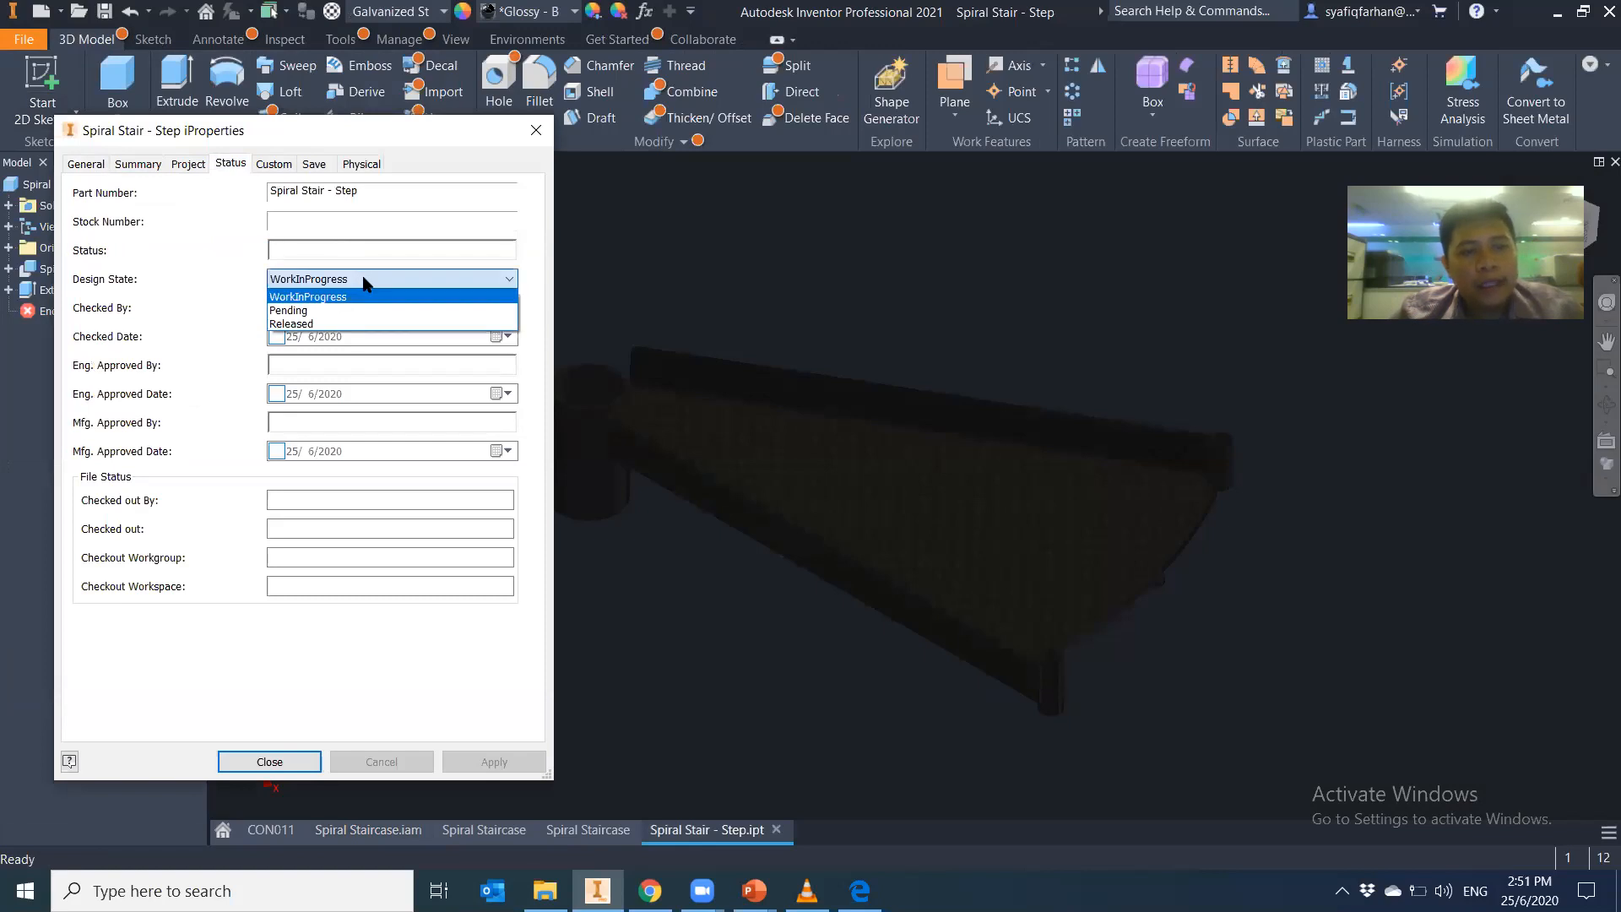
pyautogui.click(355, 323)
pyautogui.click(346, 285)
pyautogui.click(321, 300)
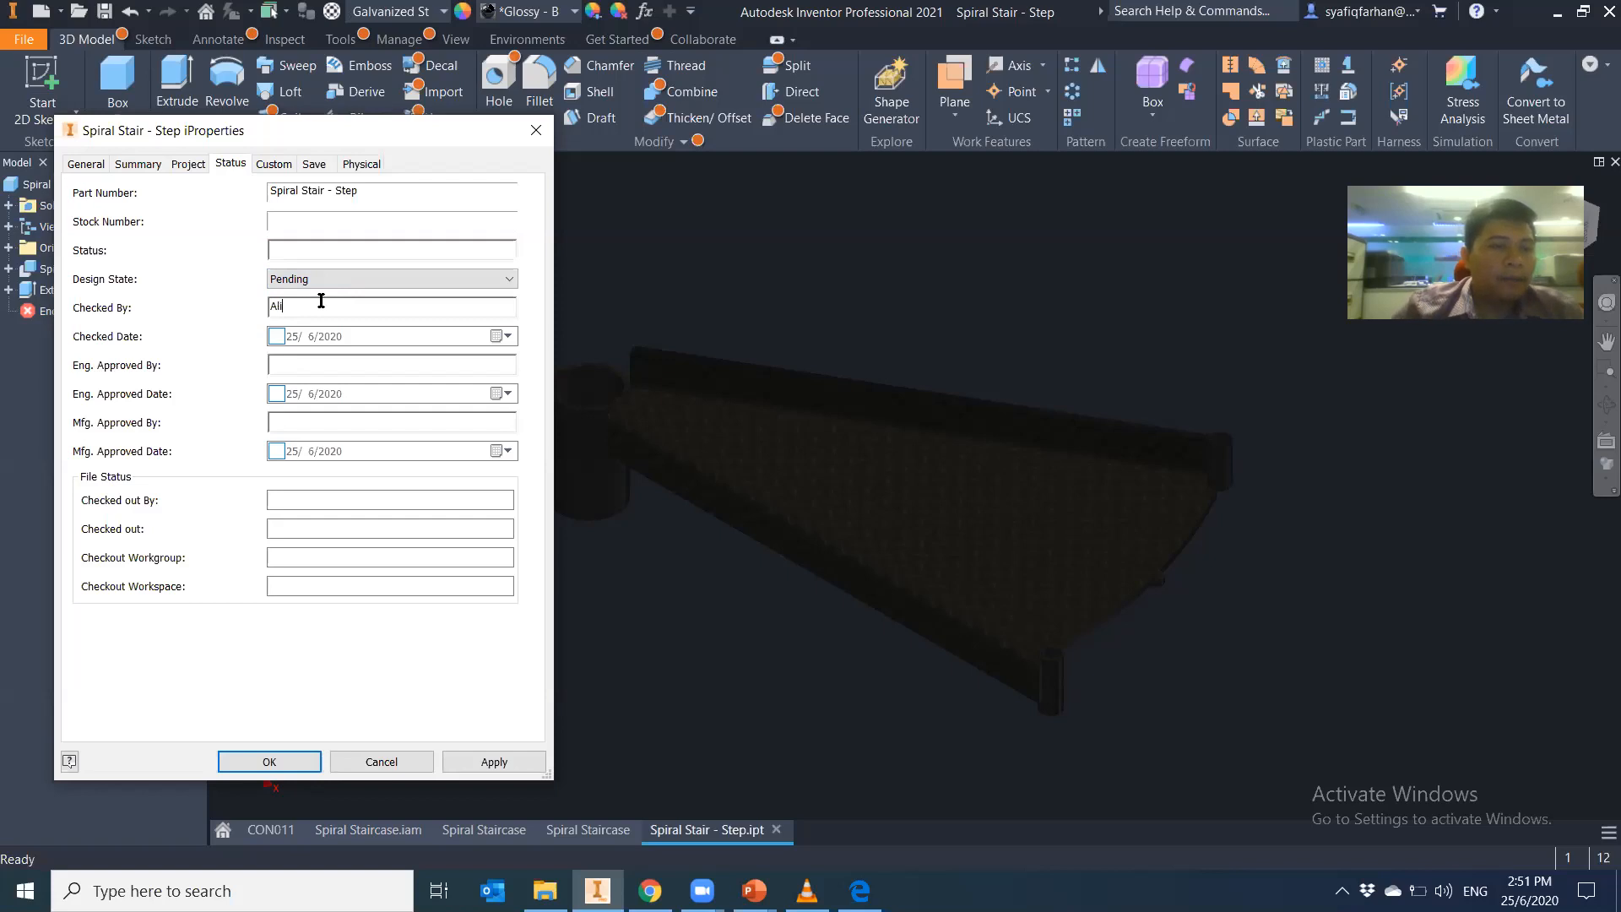
pyautogui.click(310, 528)
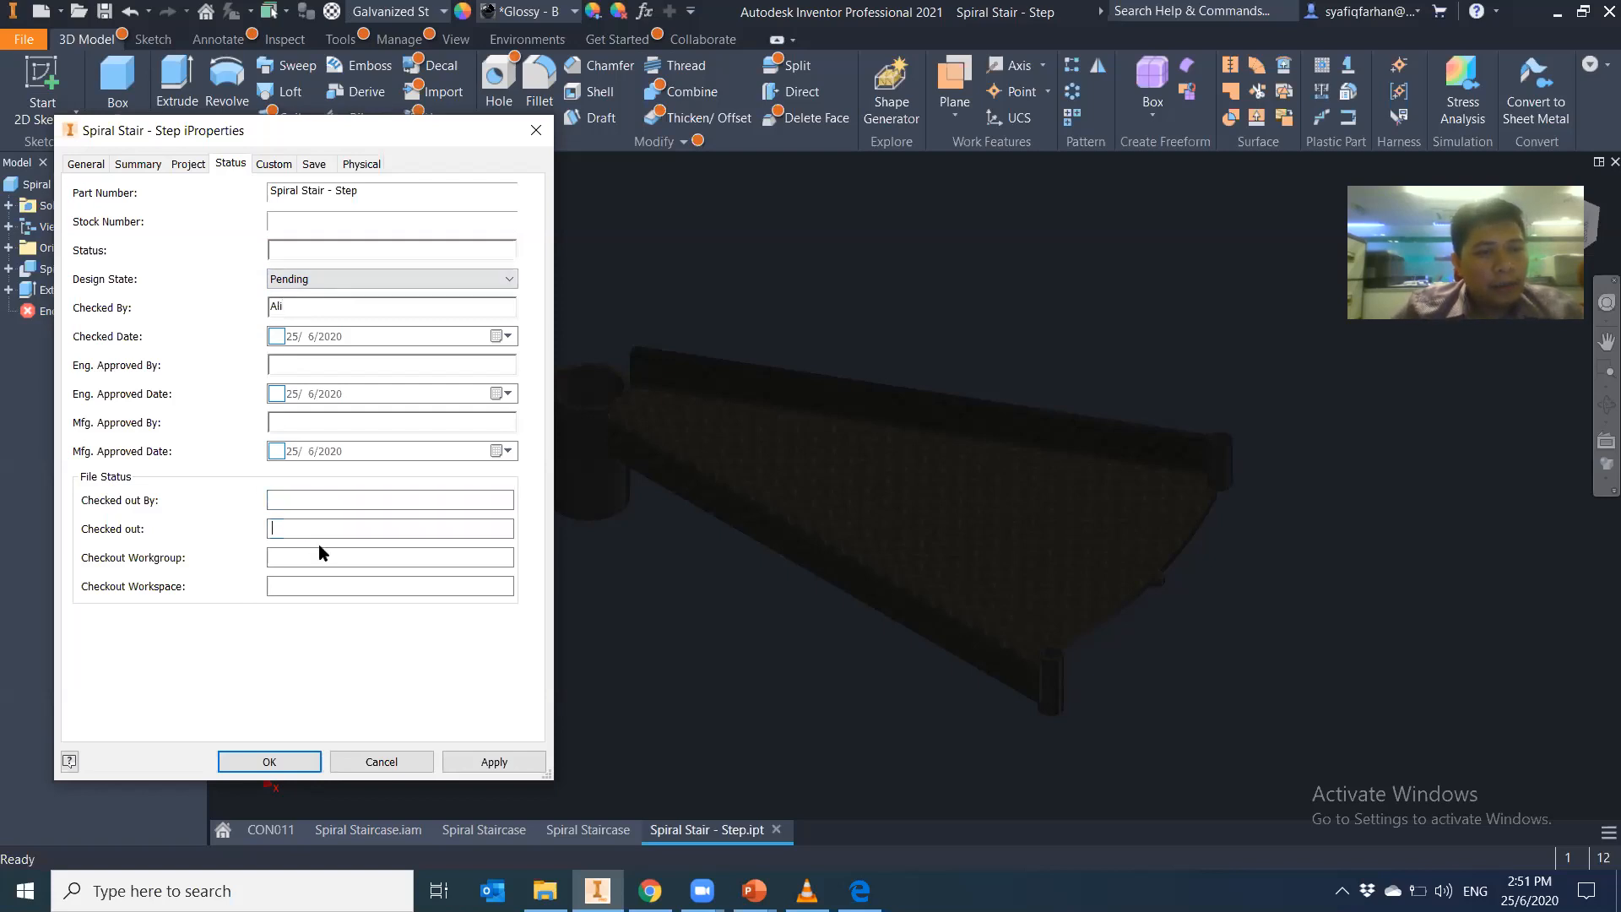
# Examine the data types available for custom iProperties, and close the dialog without applying anything
pyautogui.click(272, 165)
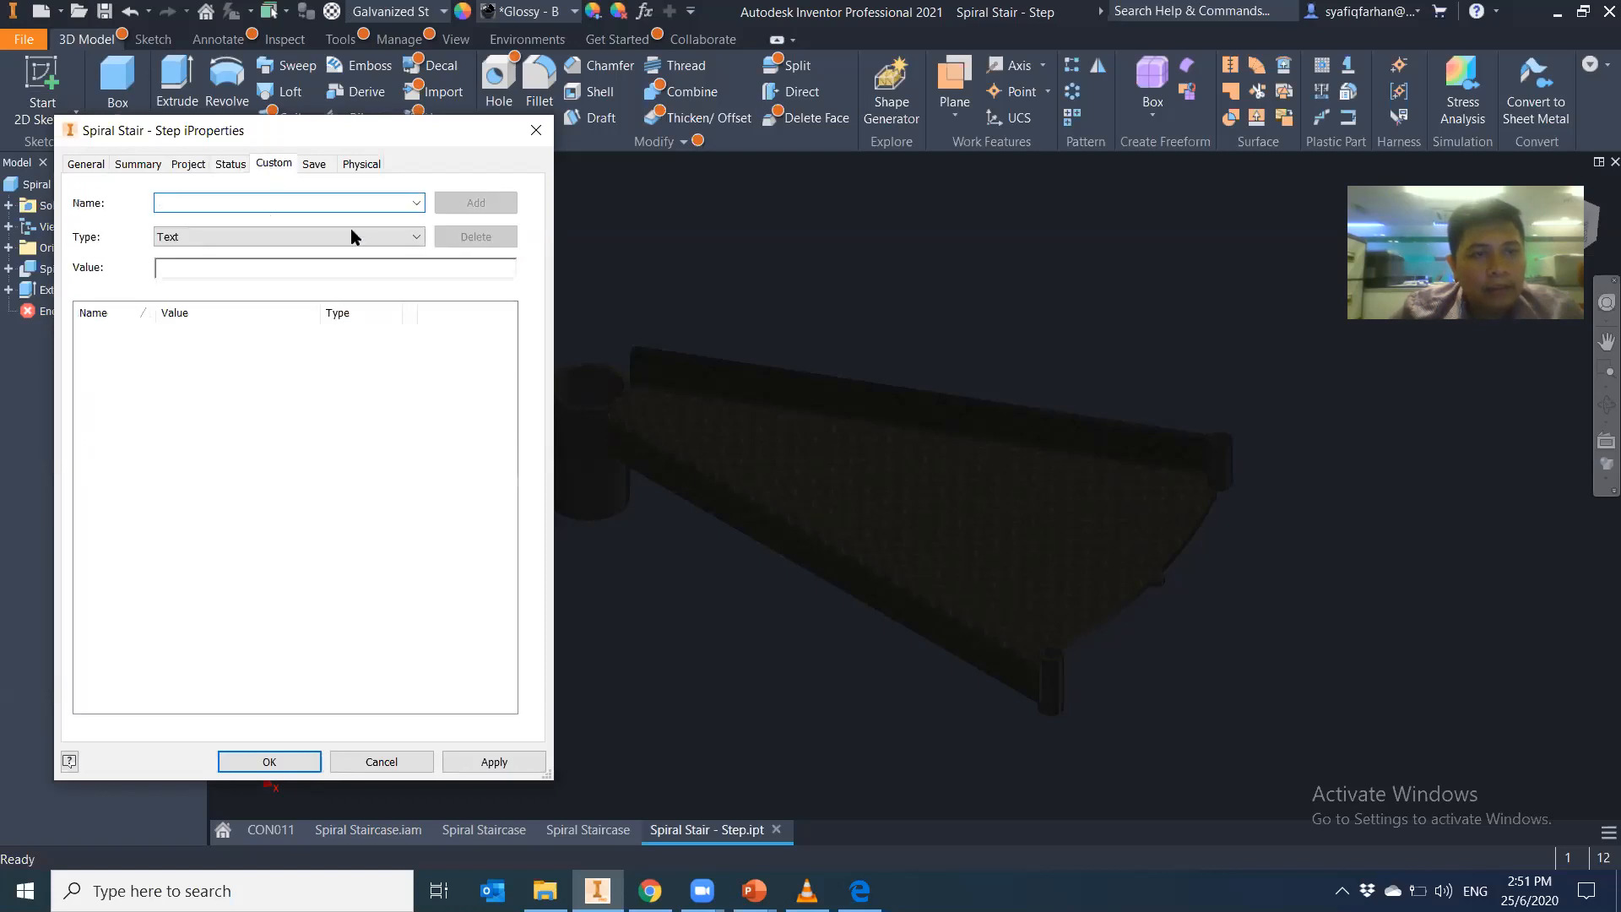
pyautogui.click(299, 239)
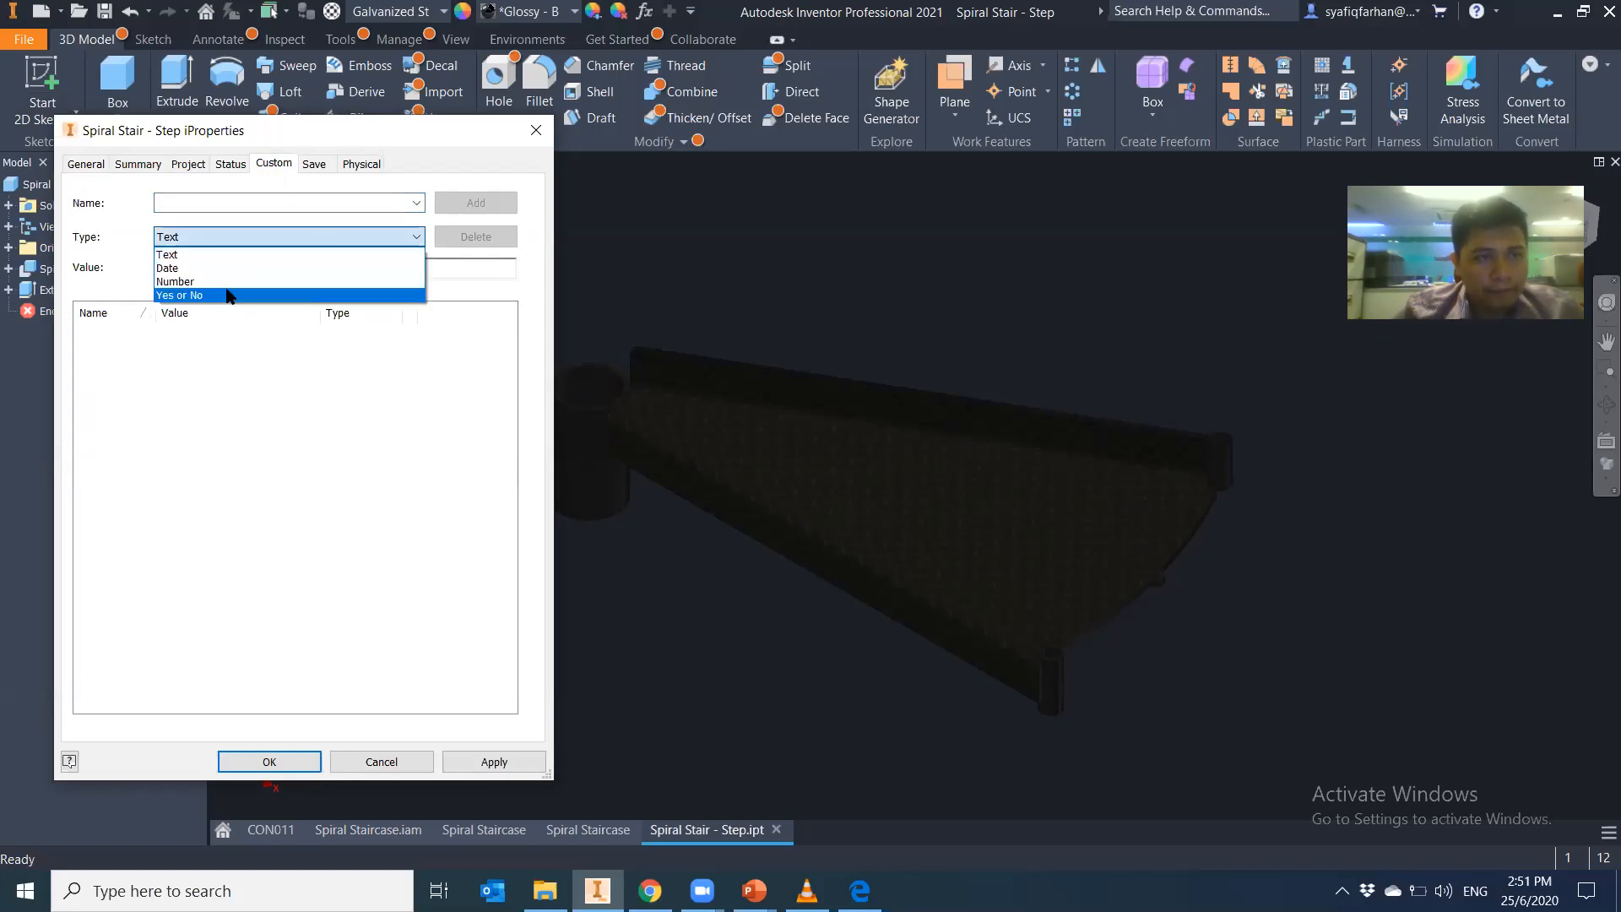
pyautogui.click(534, 132)
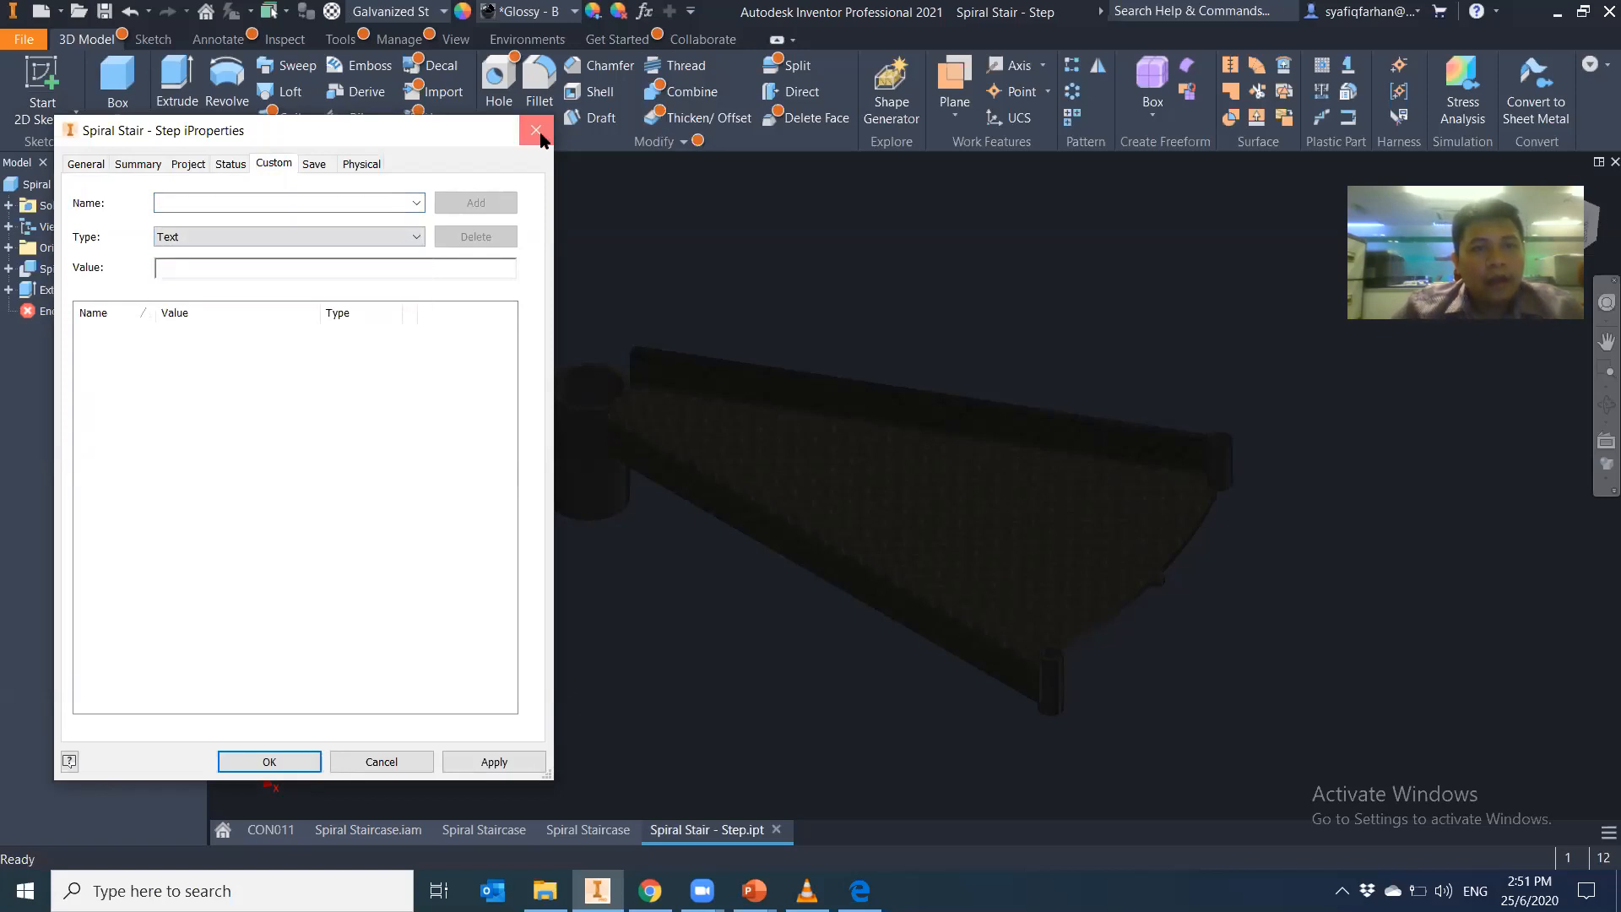
pyautogui.click(535, 132)
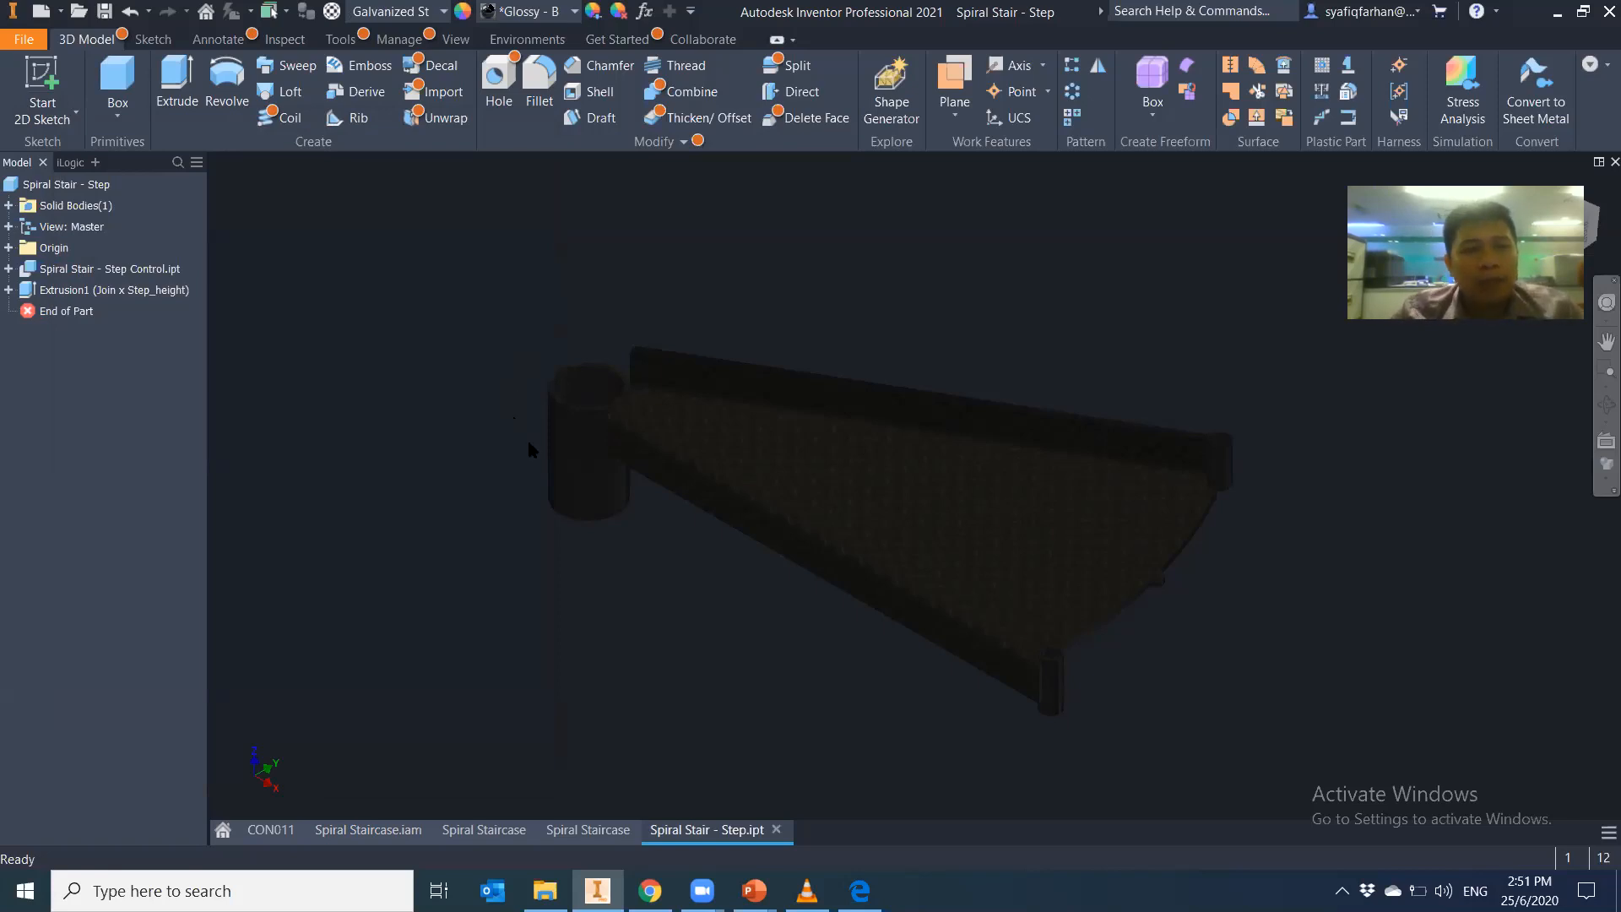
# Review the step part's physical iProperties, checking its material, density, mass, area and volume
pyautogui.scroll(5, 633, 525)
pyautogui.scroll(-2, 633, 529)
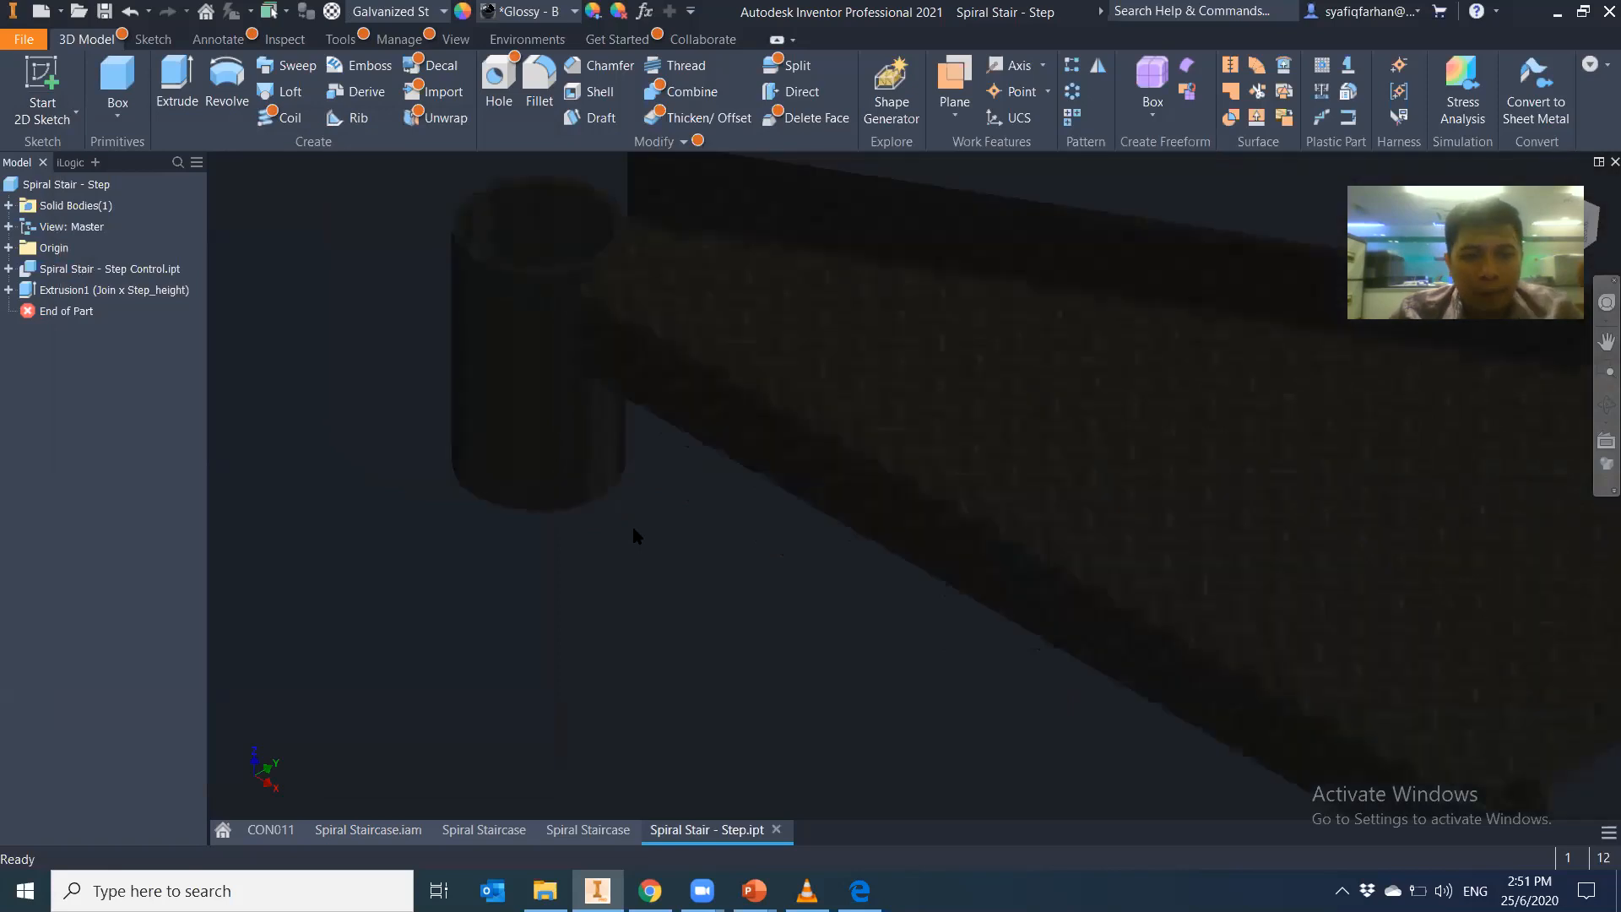
pyautogui.click(463, 428)
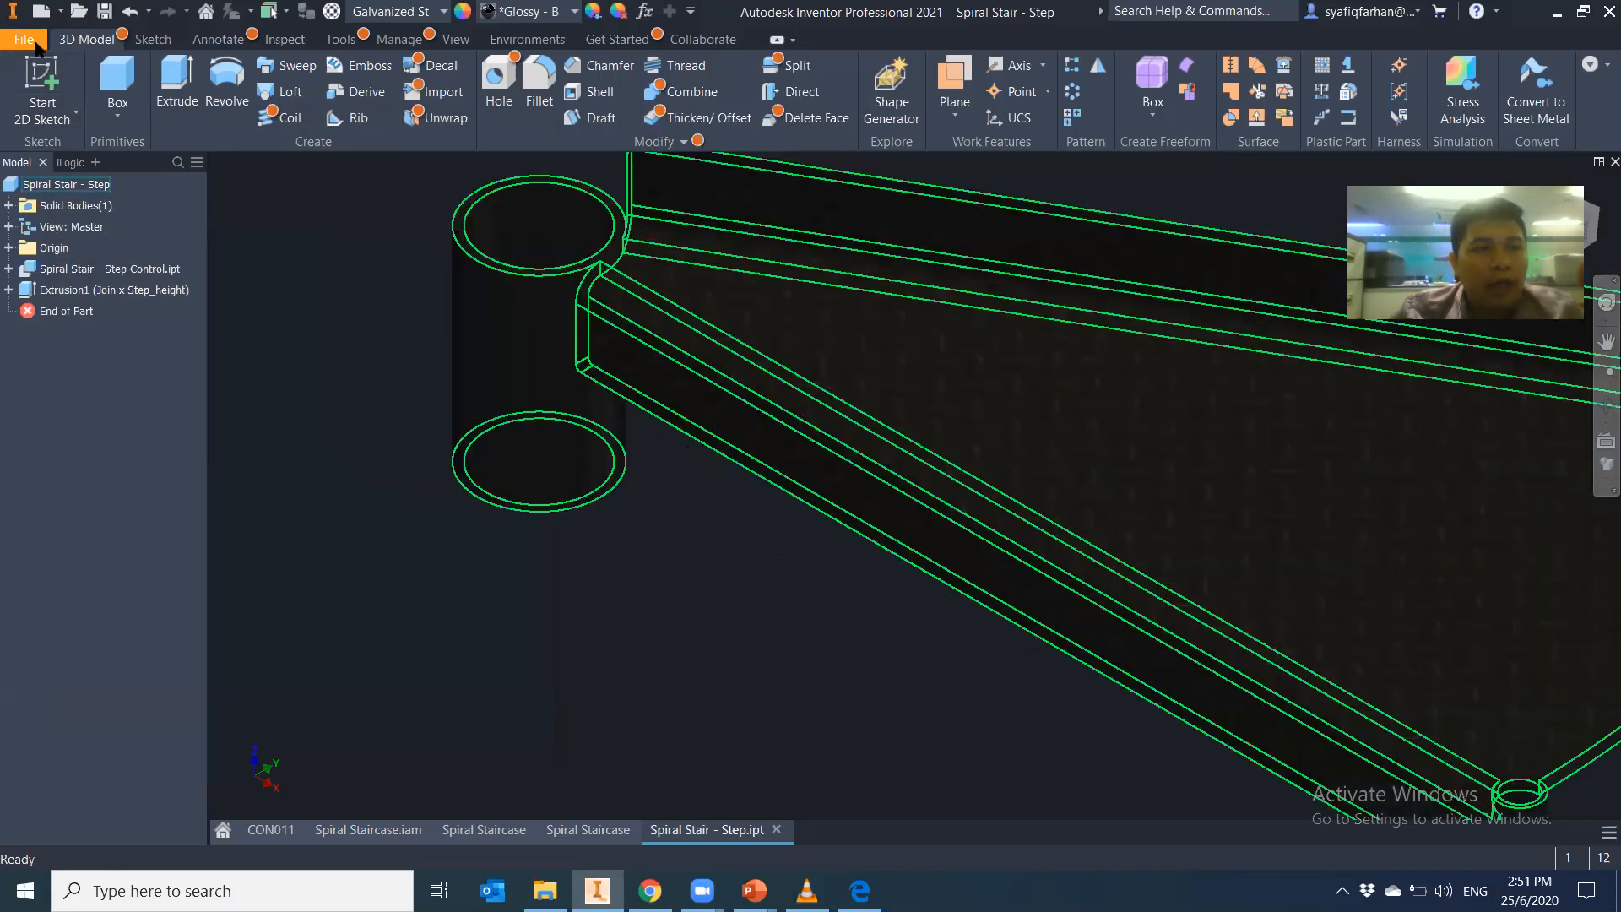
pyautogui.click(23, 39)
pyautogui.click(80, 460)
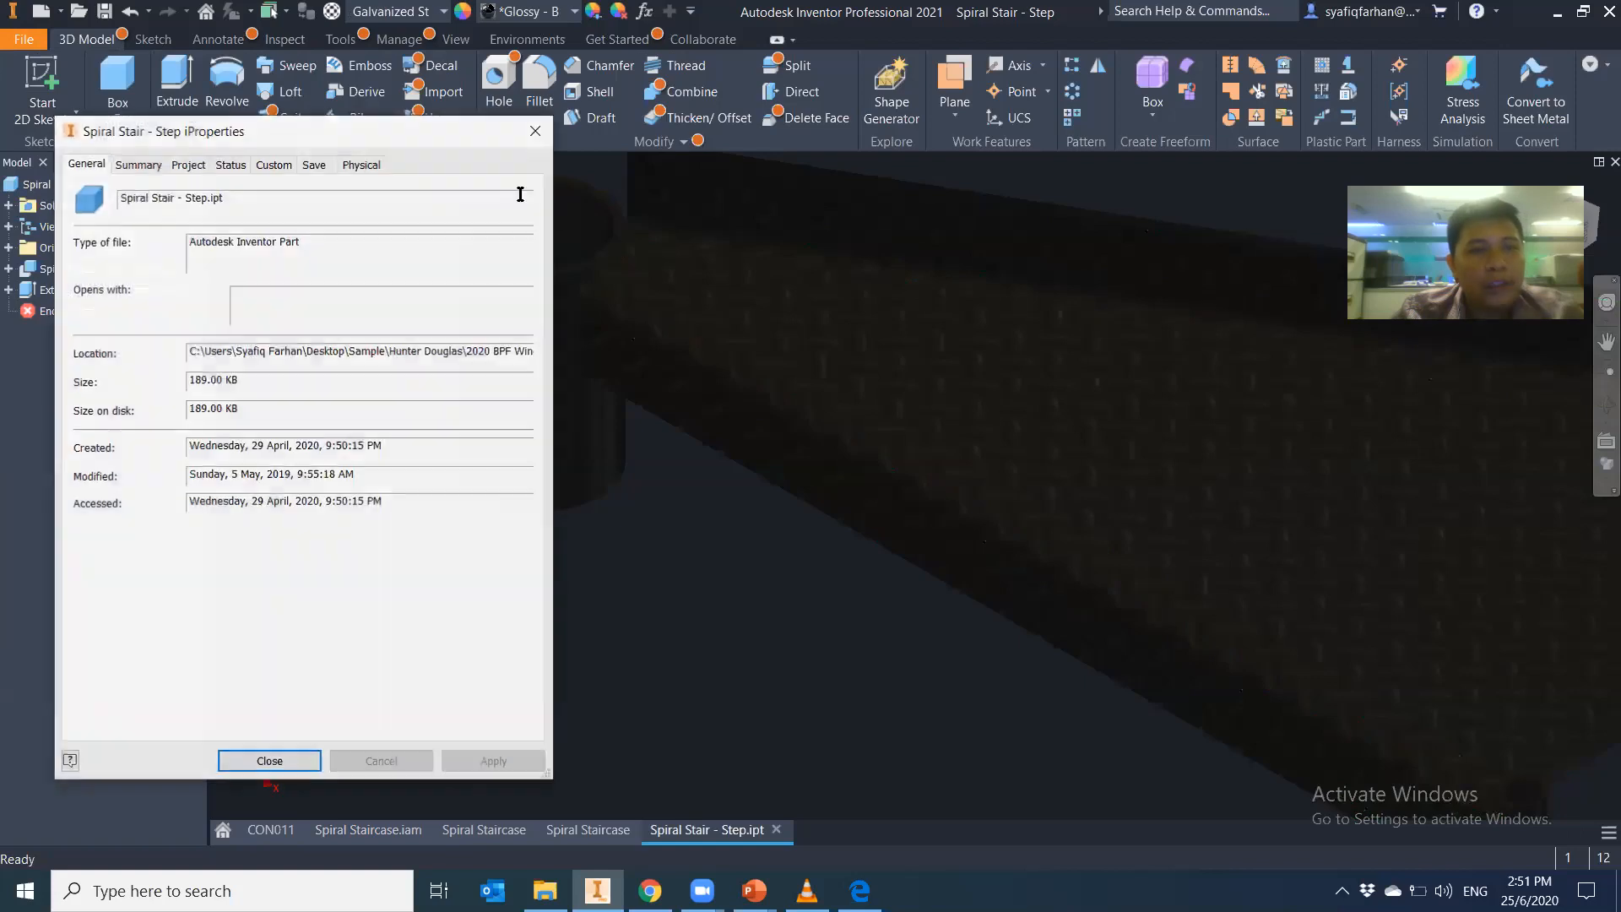
pyautogui.click(359, 164)
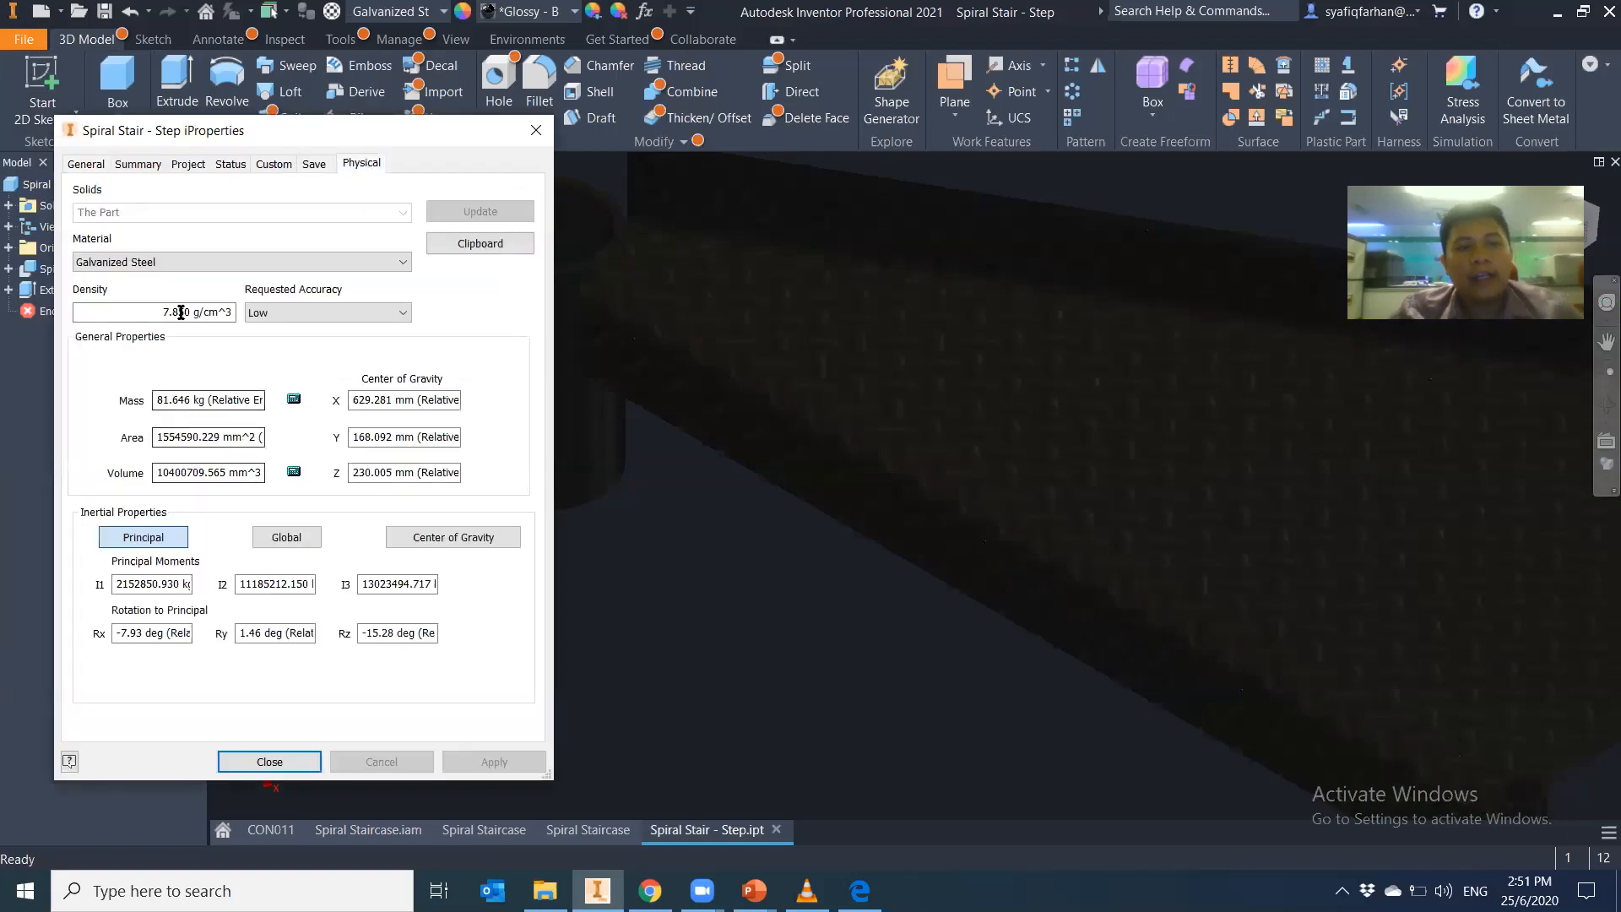
pyautogui.moveTo(194, 311); pyautogui.dragTo(145, 309)
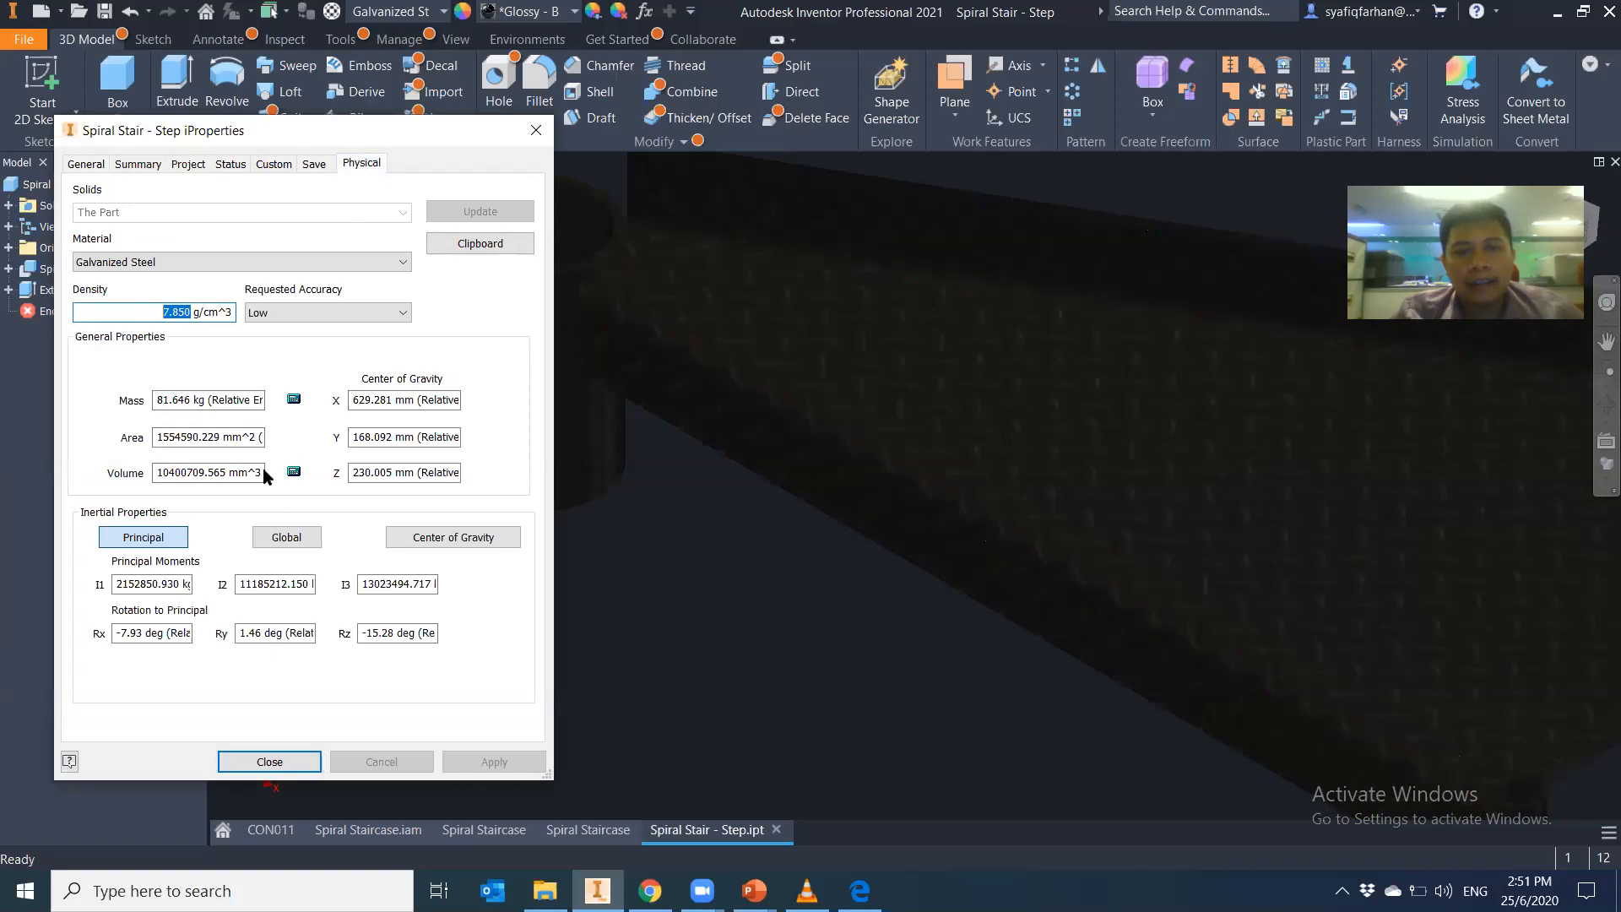
pyautogui.click(535, 129)
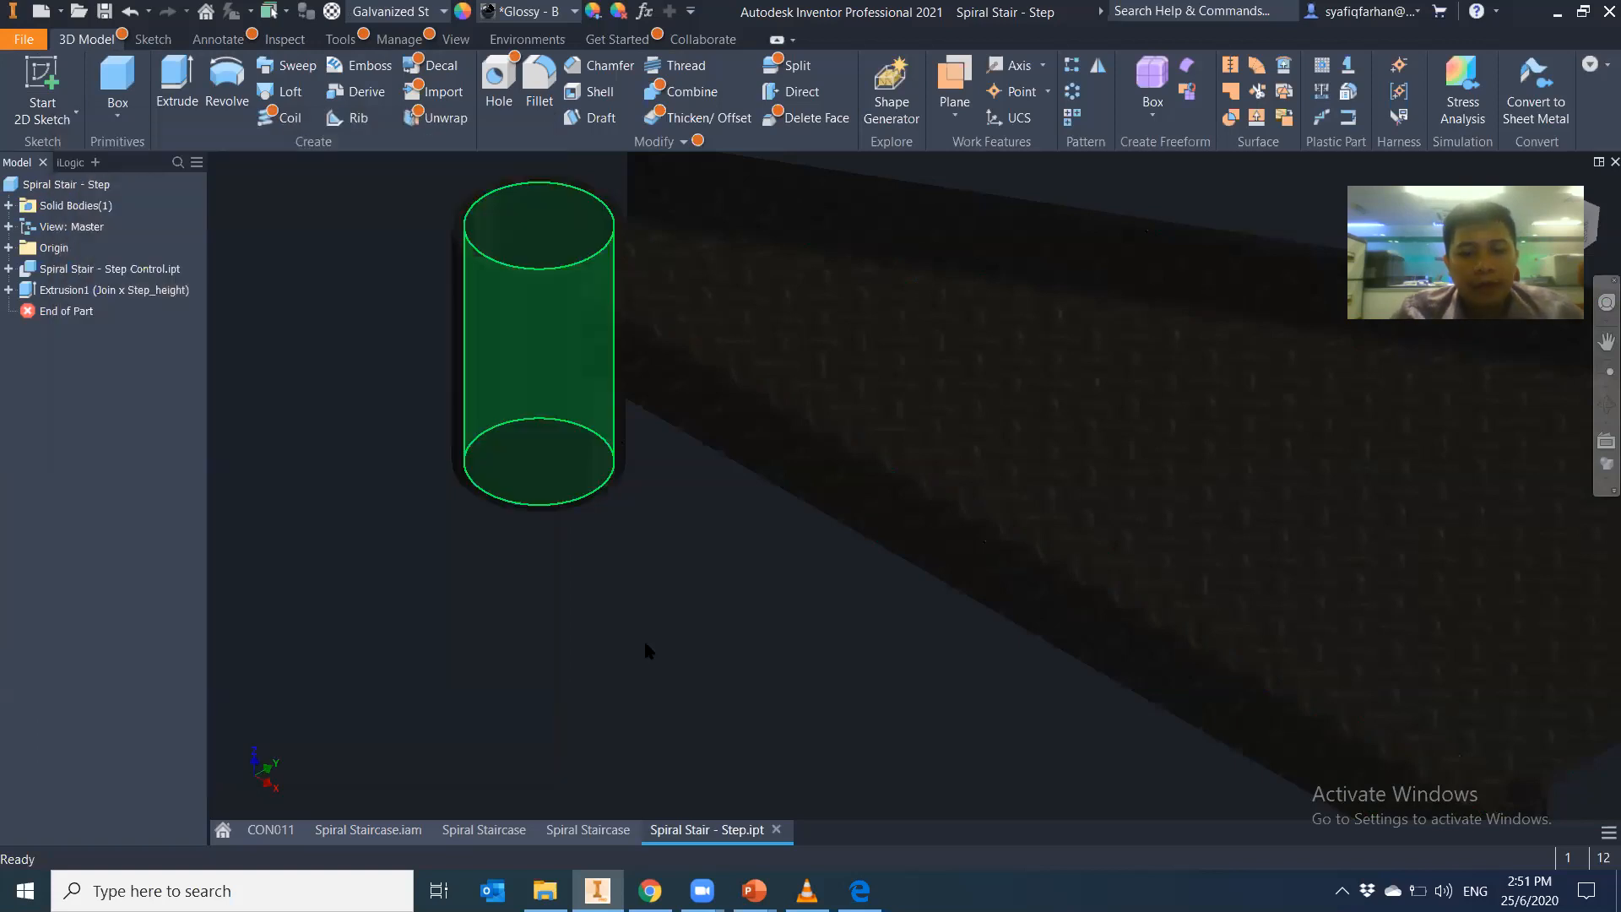
# Return to the Spiral Staircase assembly and update the calculated mass properties in its physical iProperties
pyautogui.click(479, 832)
pyautogui.click(372, 830)
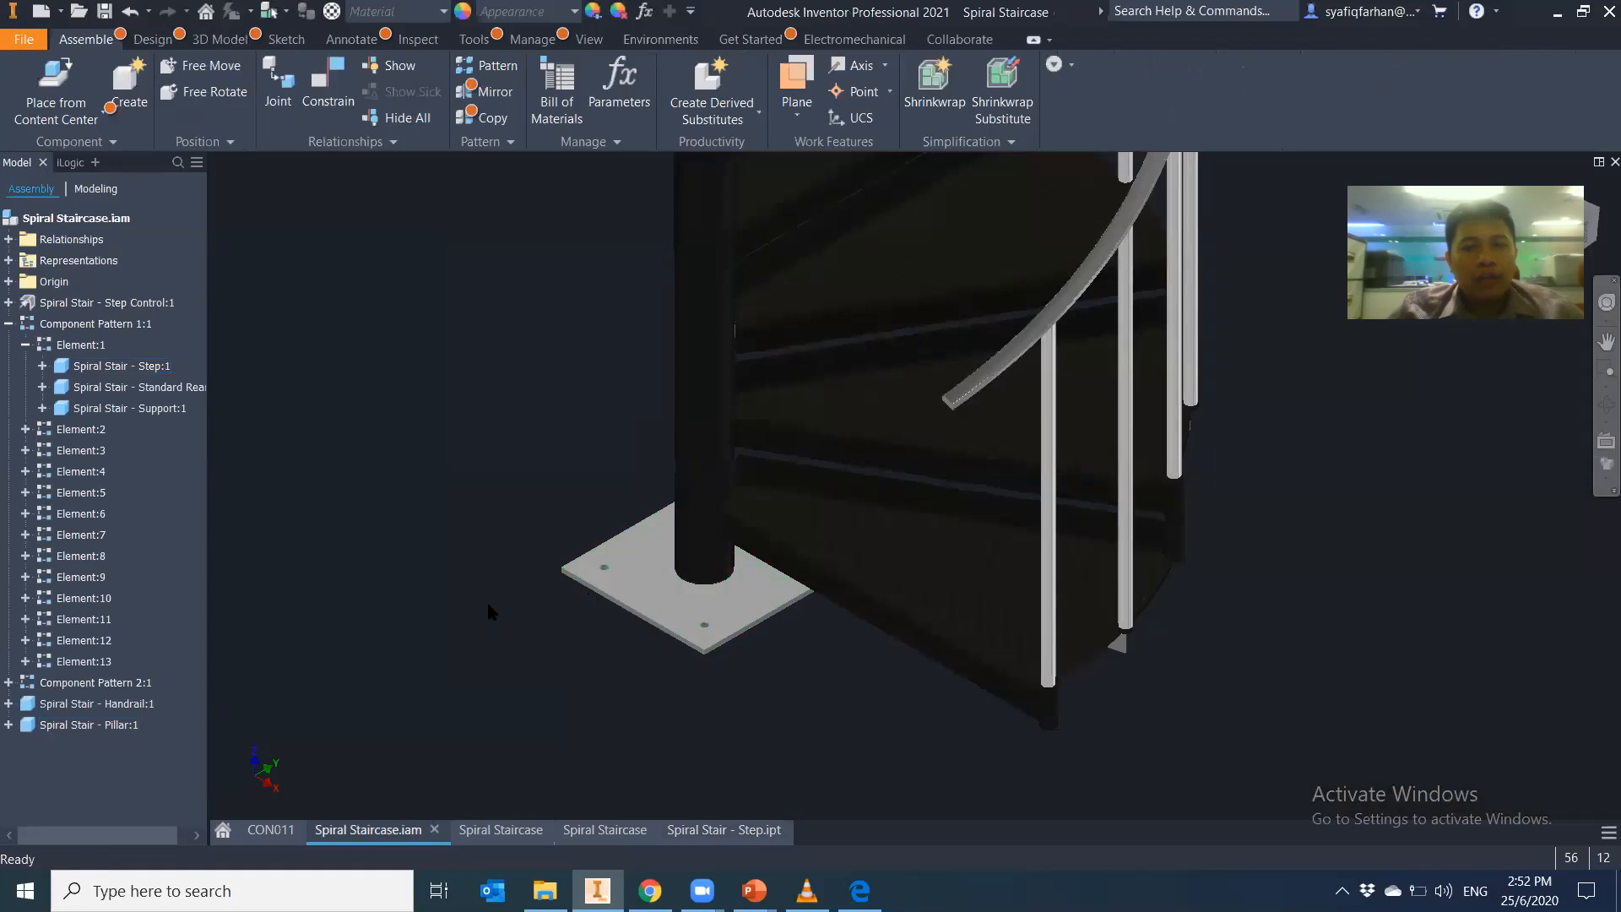
pyautogui.middleClick(488, 605)
pyautogui.middleClick(488, 606)
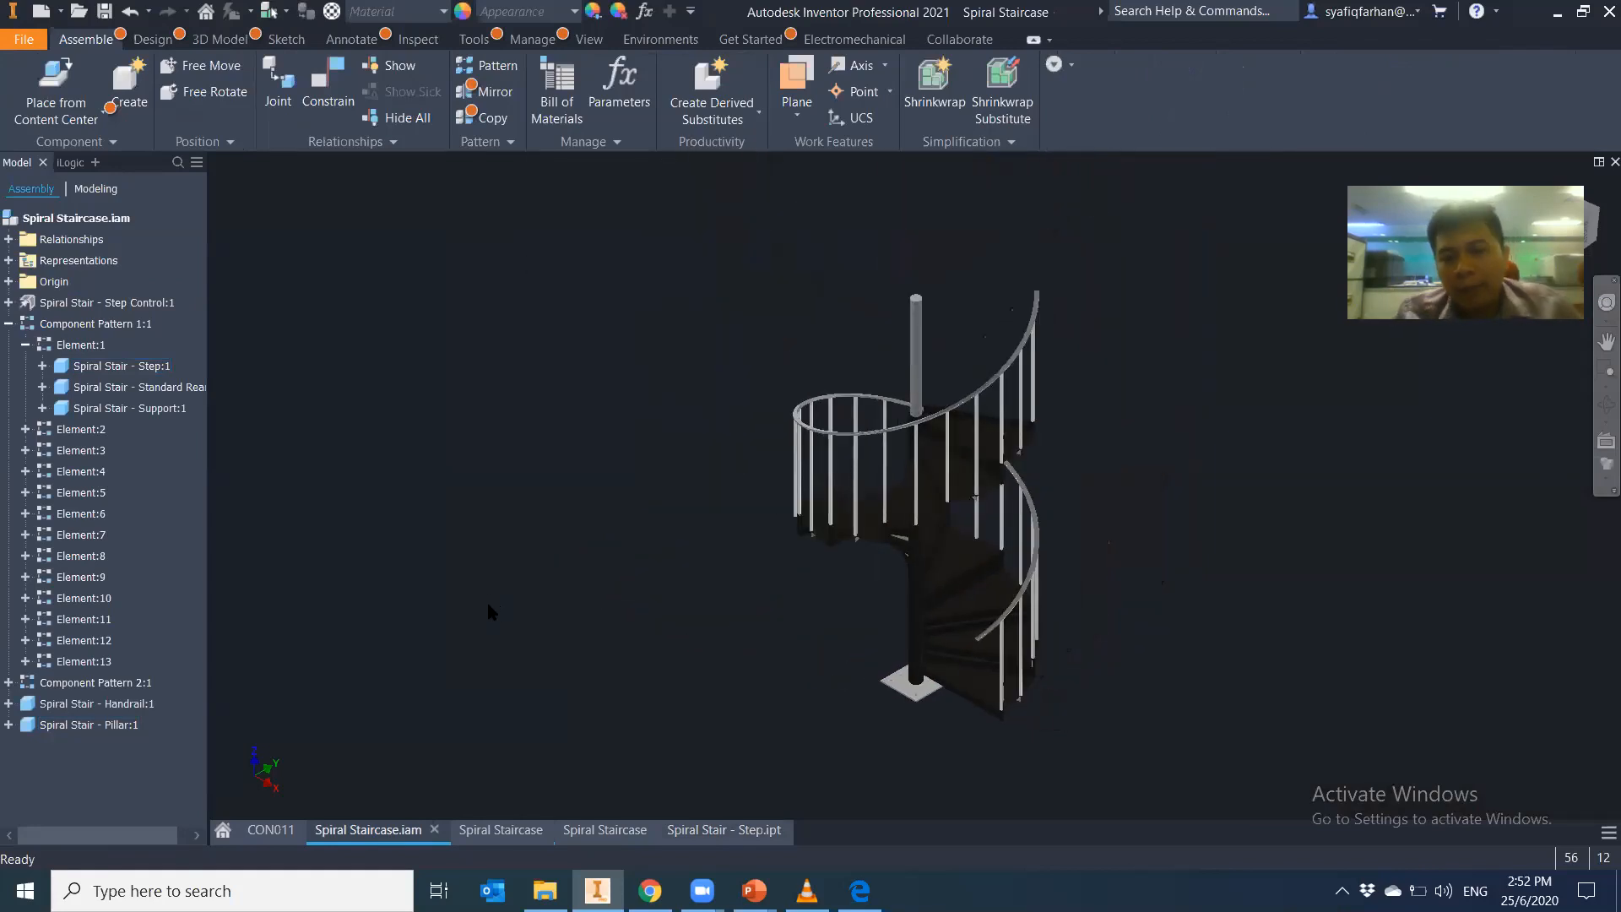
pyautogui.scroll(4, 745, 611)
pyautogui.moveTo(746, 611); pyautogui.dragTo(488, 563, button='middle')
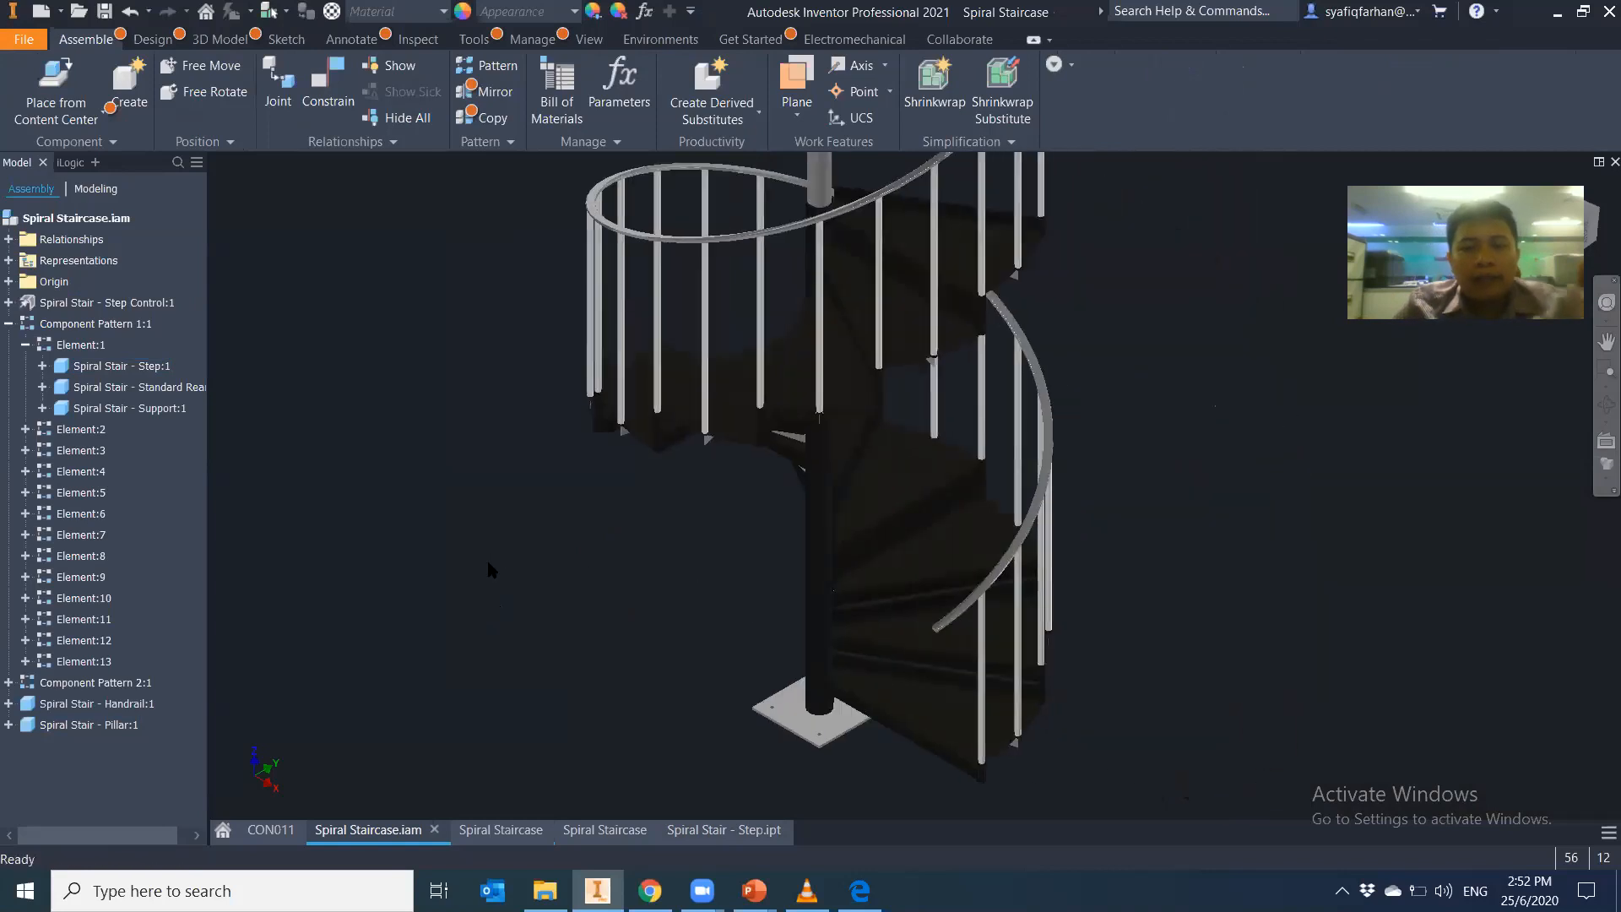
pyautogui.scroll(-3, 489, 570)
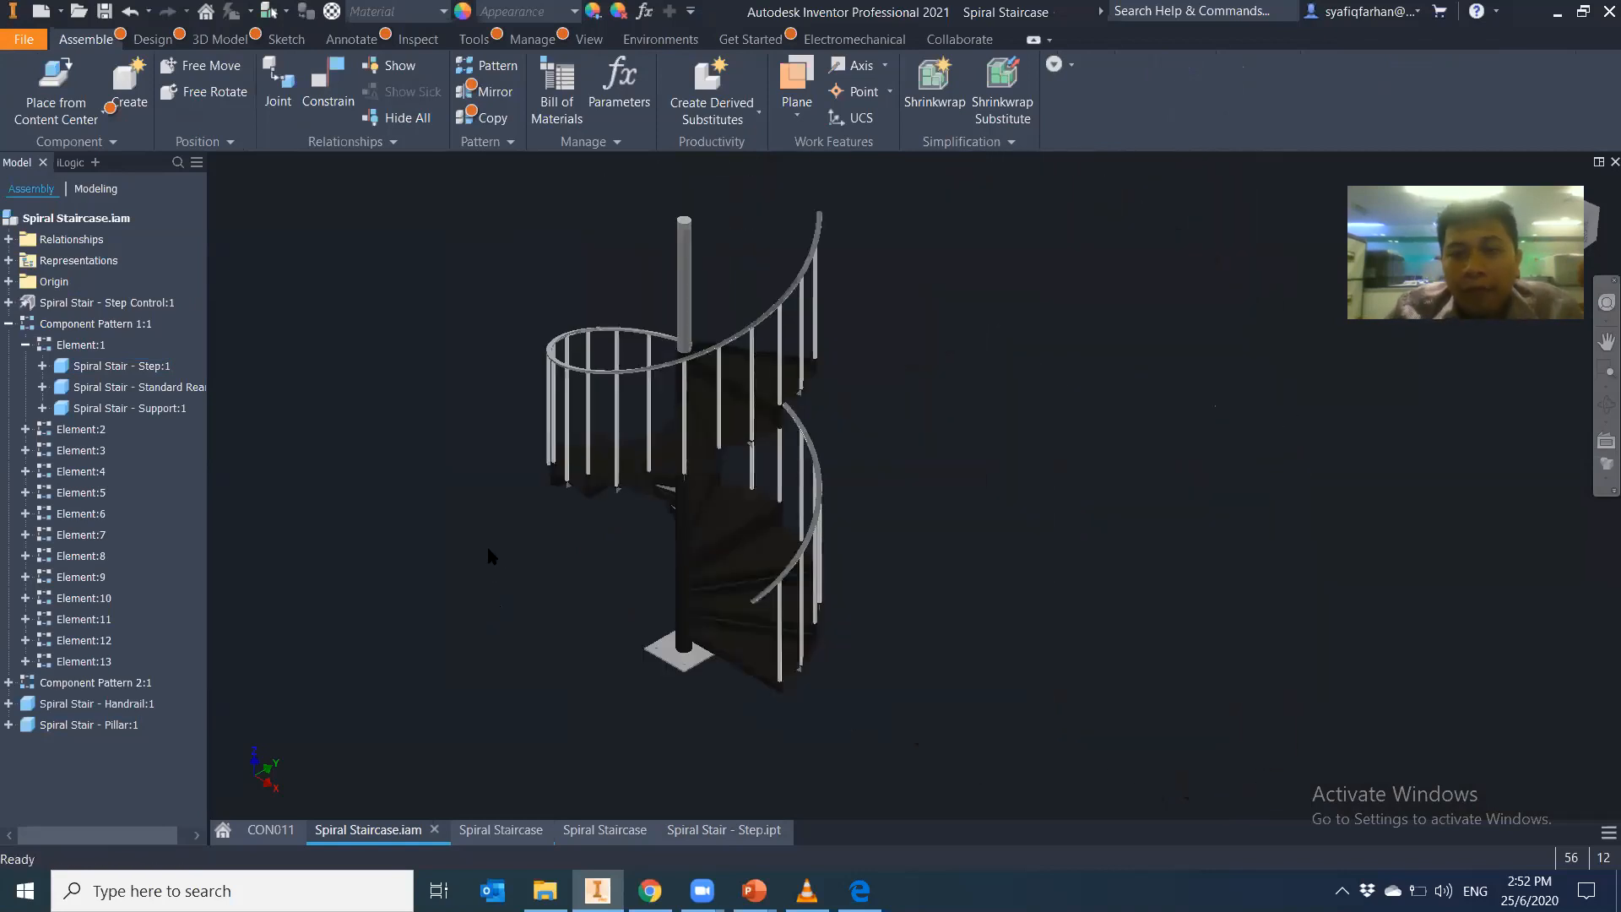
pyautogui.click(23, 39)
pyautogui.click(84, 460)
pyautogui.click(361, 162)
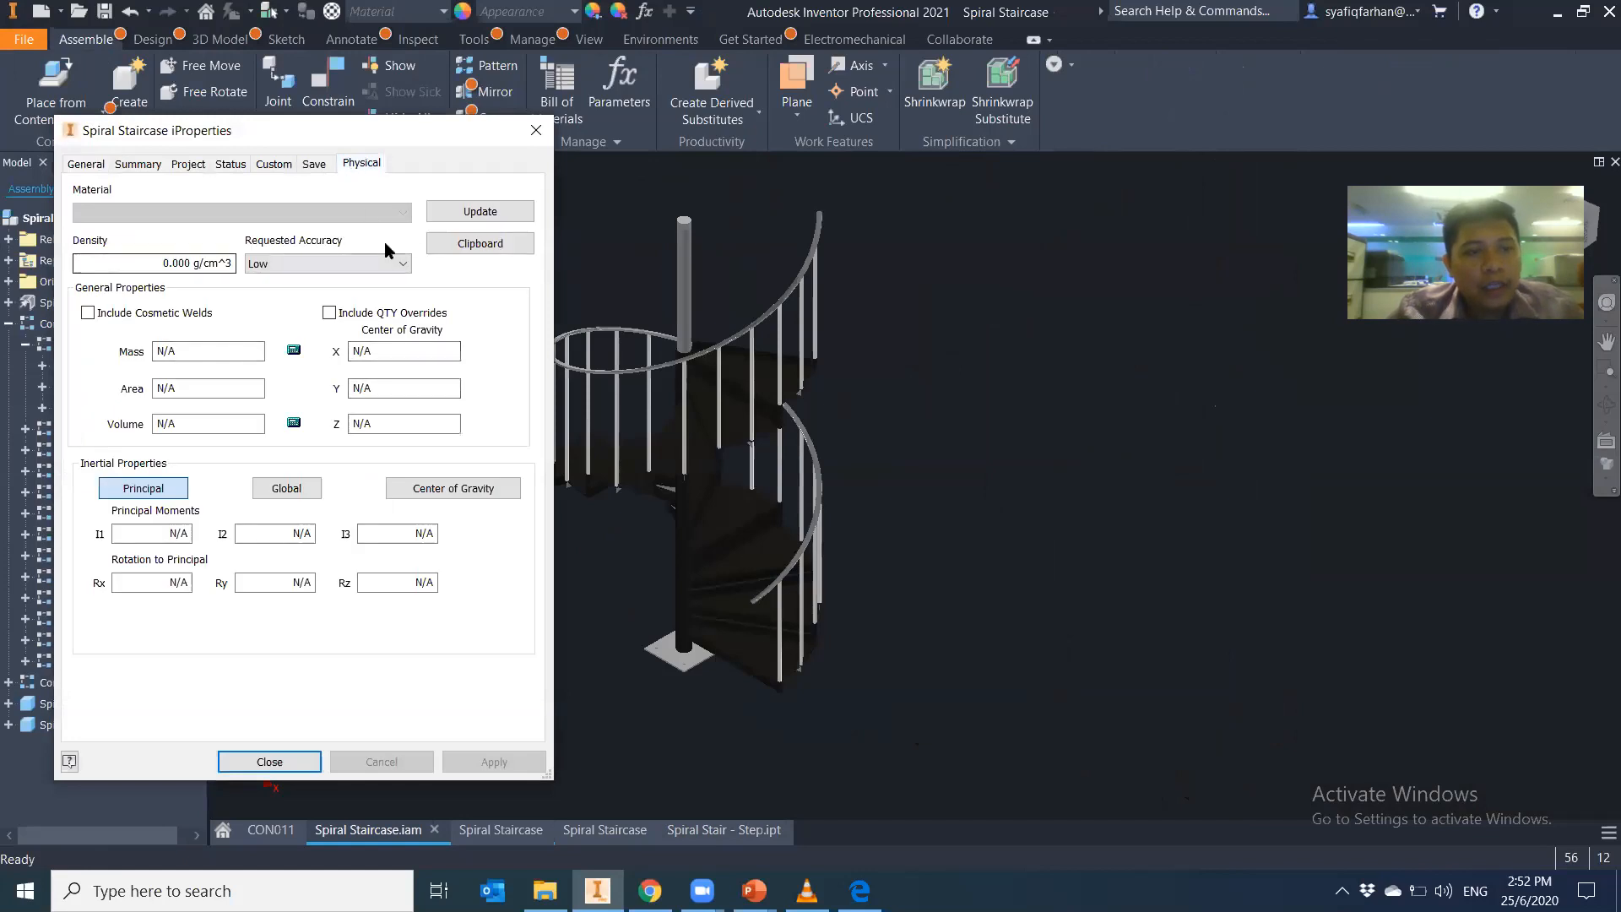
pyautogui.click(461, 212)
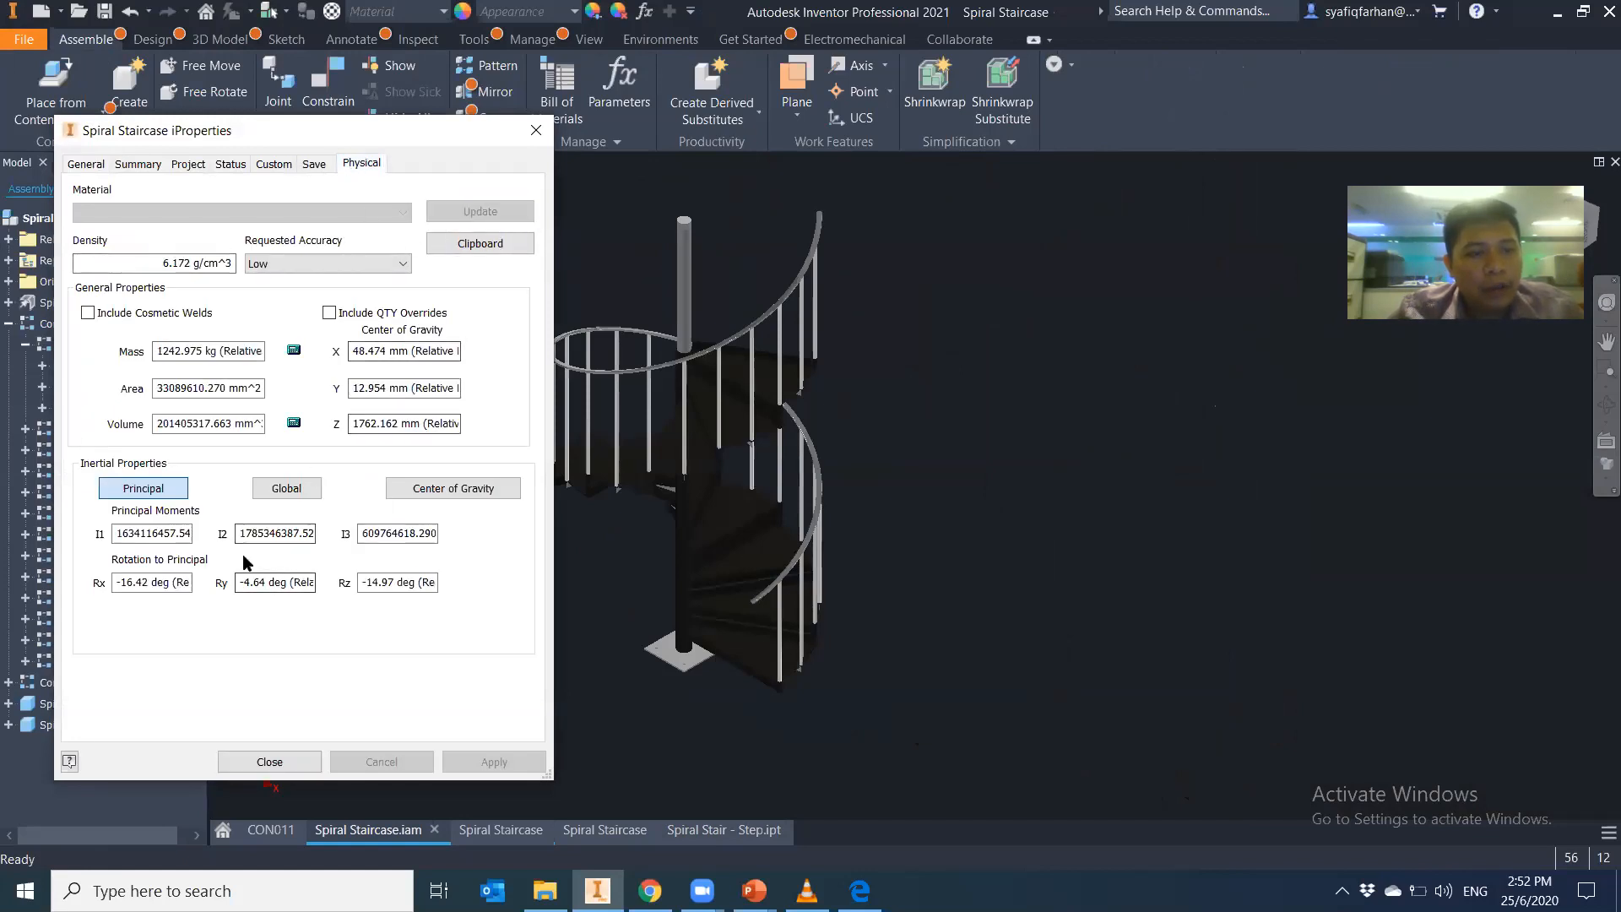
# Show the assembly's inertial properties about the center of gravity and examine the mass moments, then close the iProperties
pyautogui.click(442, 487)
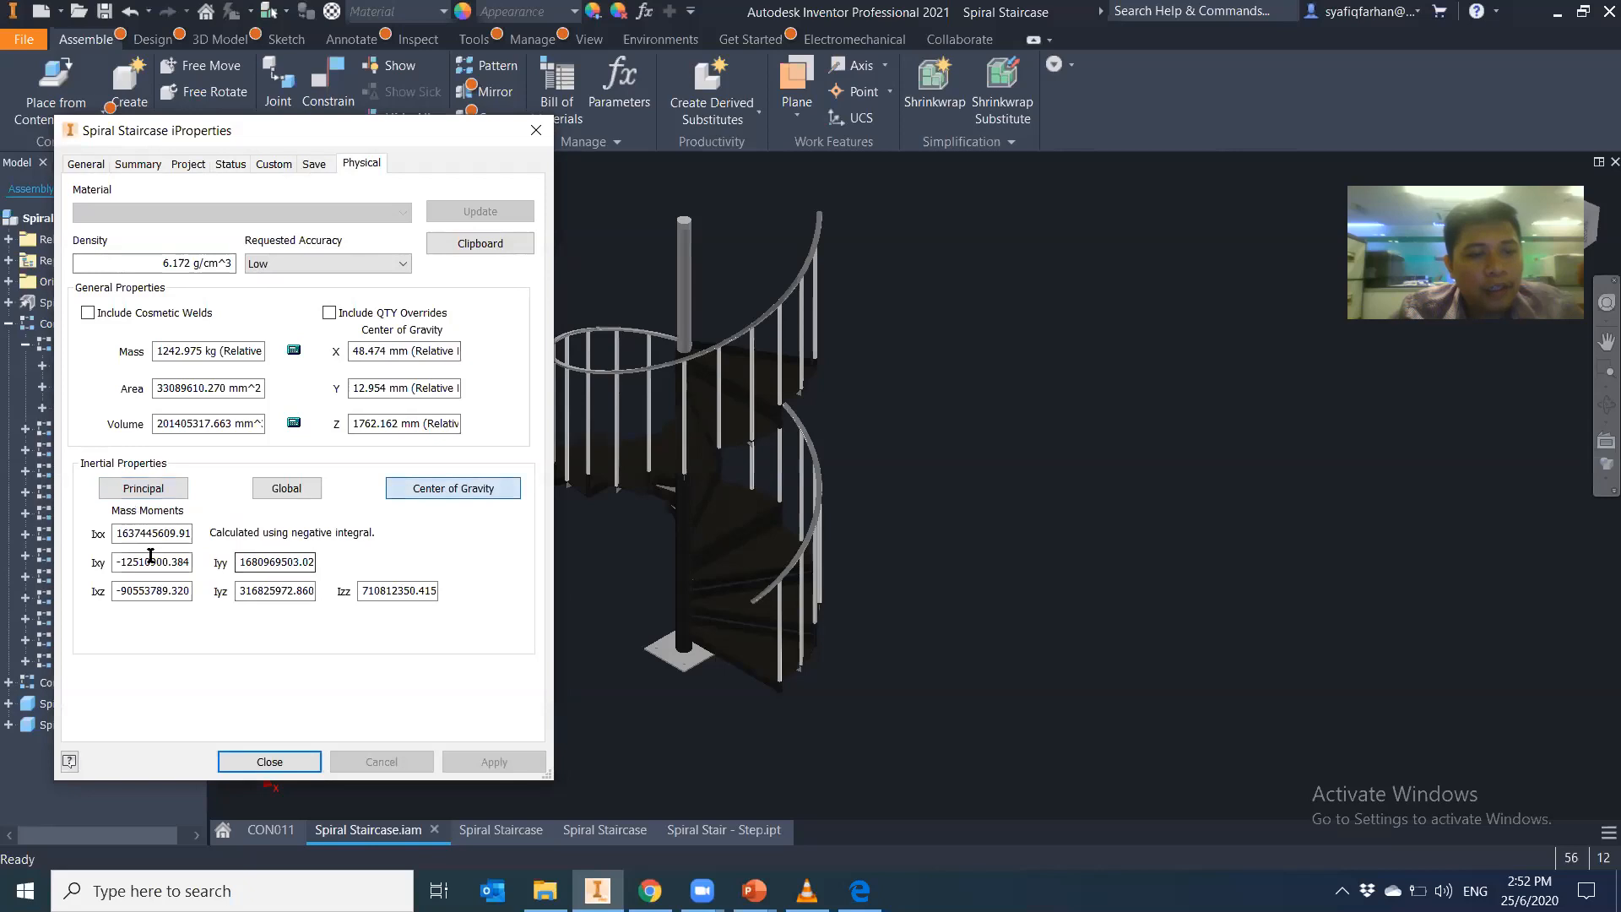
pyautogui.moveTo(115, 534); pyautogui.dragTo(248, 538)
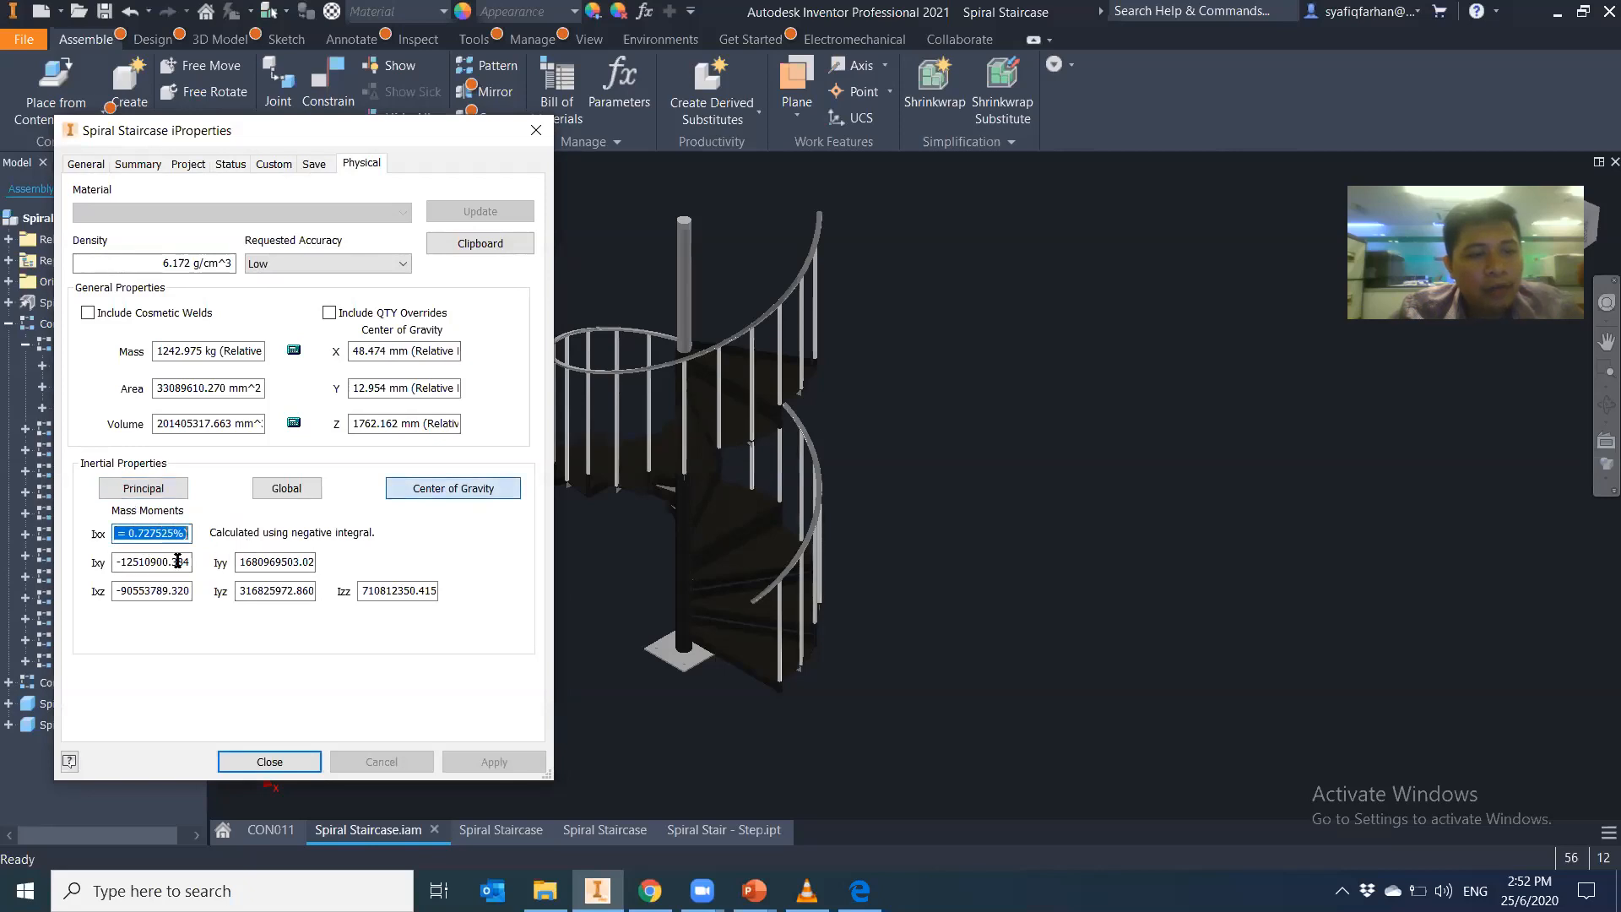
pyautogui.moveTo(117, 562); pyautogui.dragTo(269, 563)
pyautogui.moveTo(116, 590); pyautogui.dragTo(213, 591)
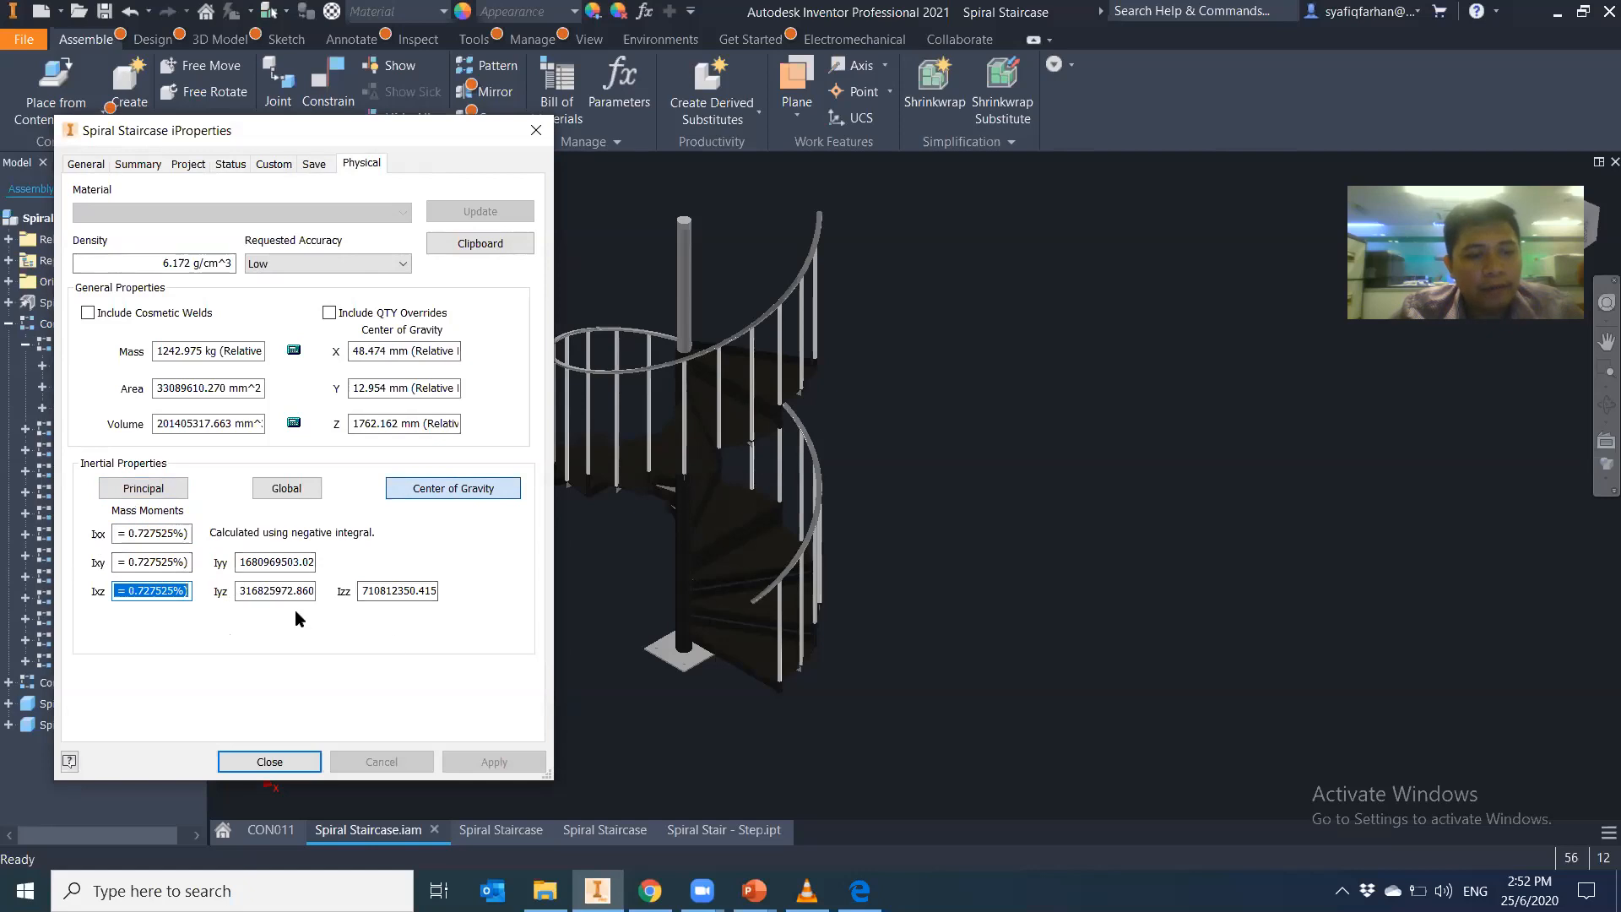
pyautogui.moveTo(133, 532); pyautogui.dragTo(466, 591)
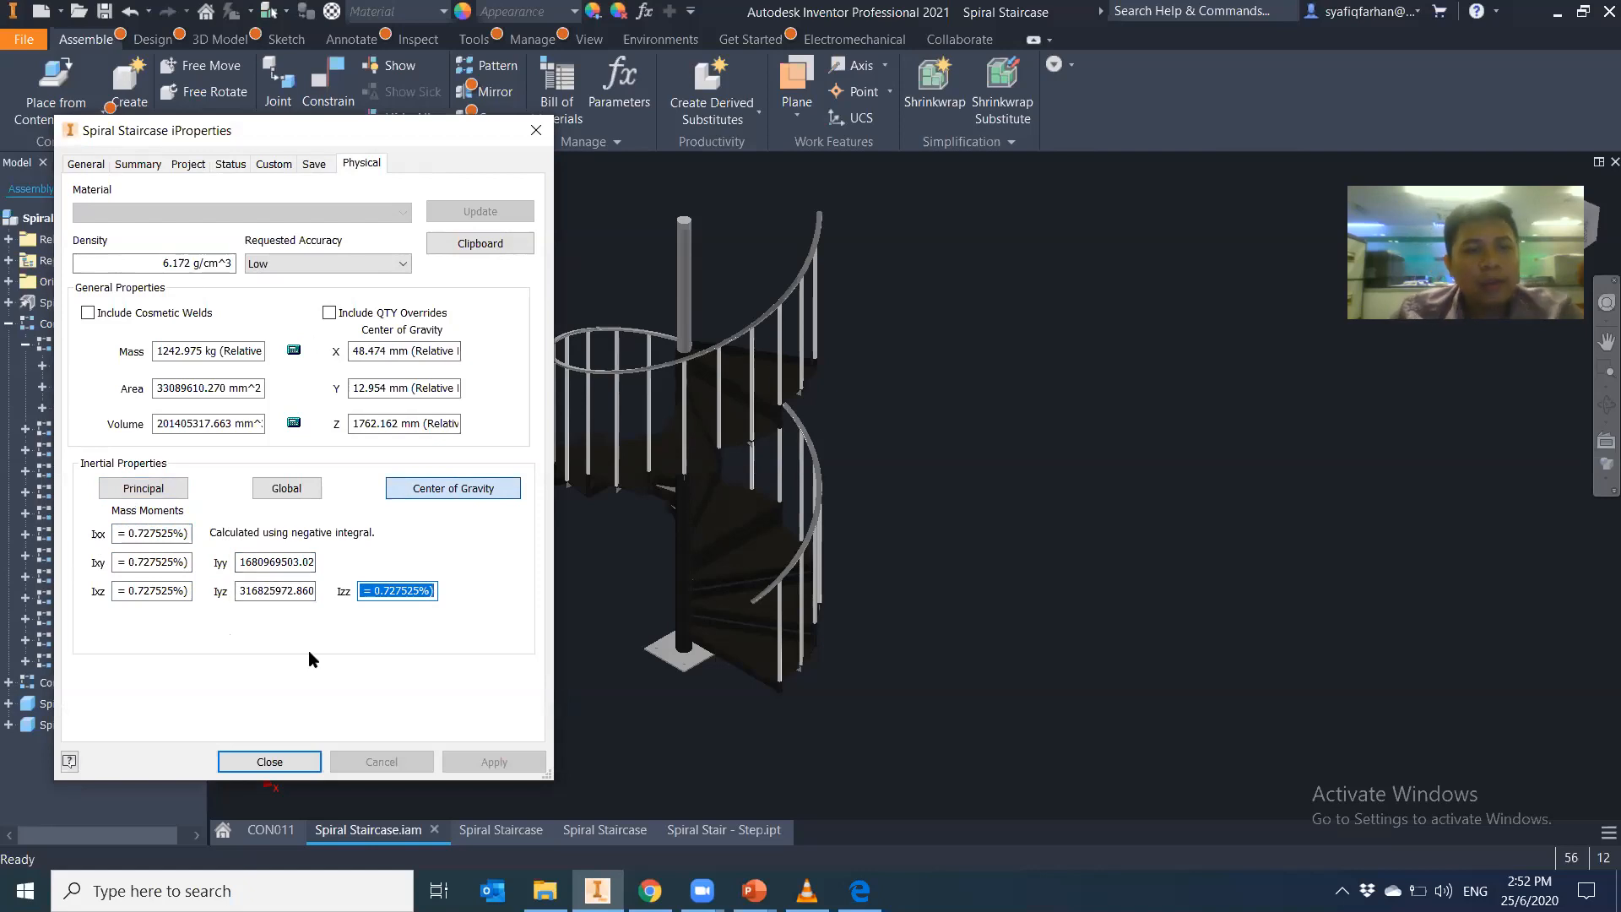
pyautogui.click(303, 762)
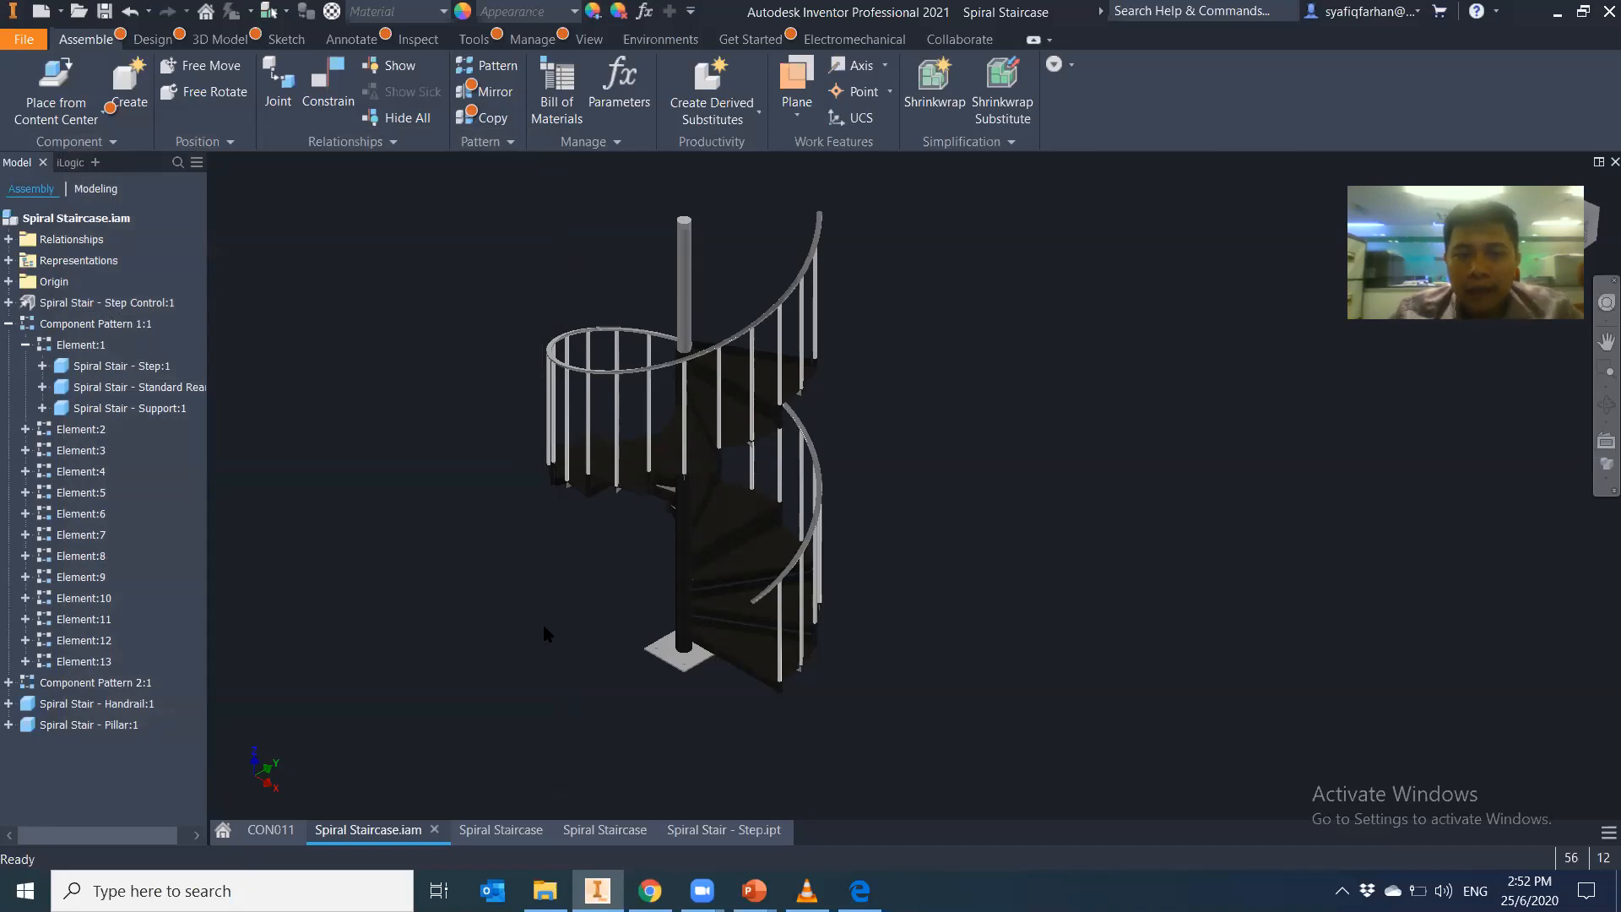
# Switch to the Spiral Staircase drawing and examine the sheet's views, parts list, balloons and title block
pyautogui.click(708, 829)
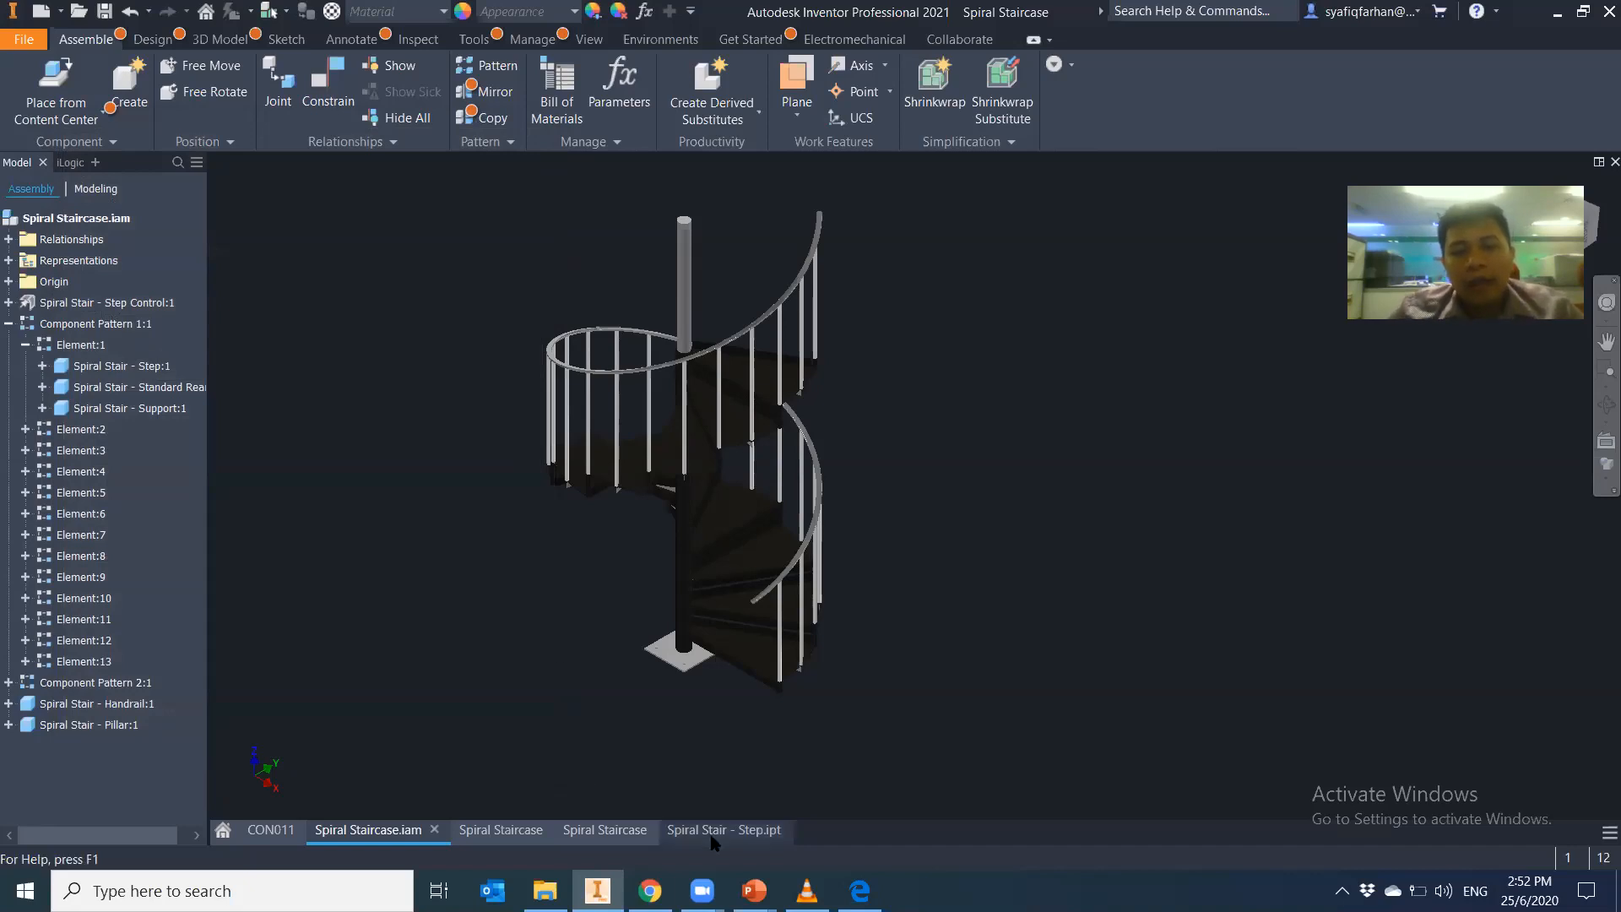
pyautogui.click(588, 830)
pyautogui.click(494, 832)
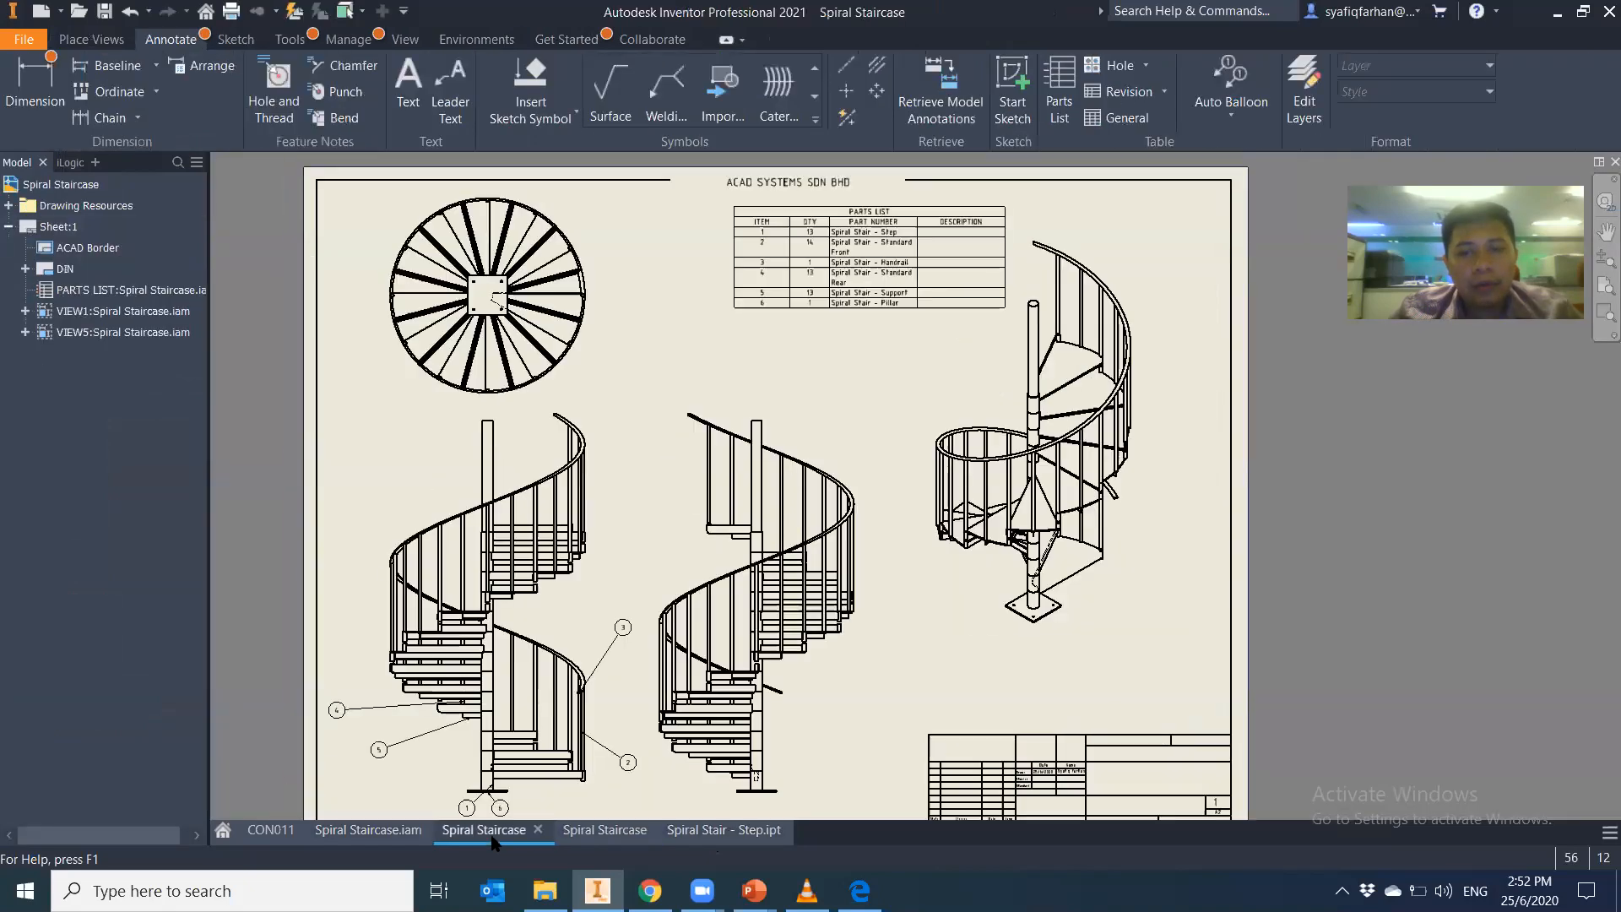
pyautogui.moveTo(661, 655); pyautogui.dragTo(600, 624, button='middle')
pyautogui.scroll(3, 601, 625)
pyautogui.scroll(-7, 600, 625)
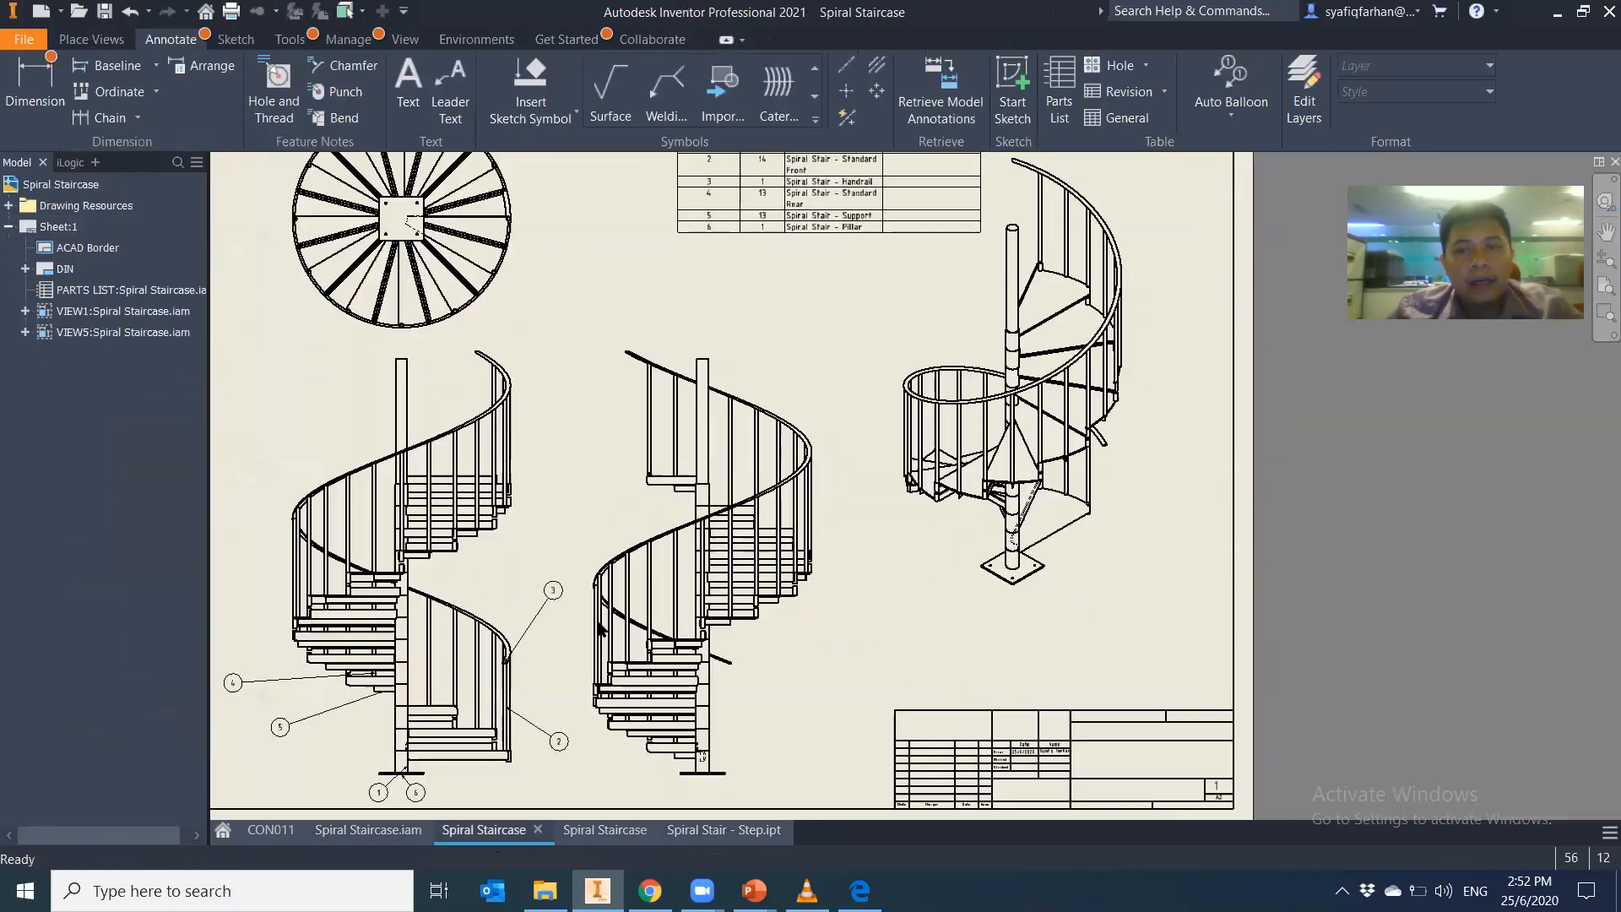
pyautogui.scroll(3, 601, 625)
pyautogui.moveTo(599, 626); pyautogui.dragTo(609, 569, button='middle')
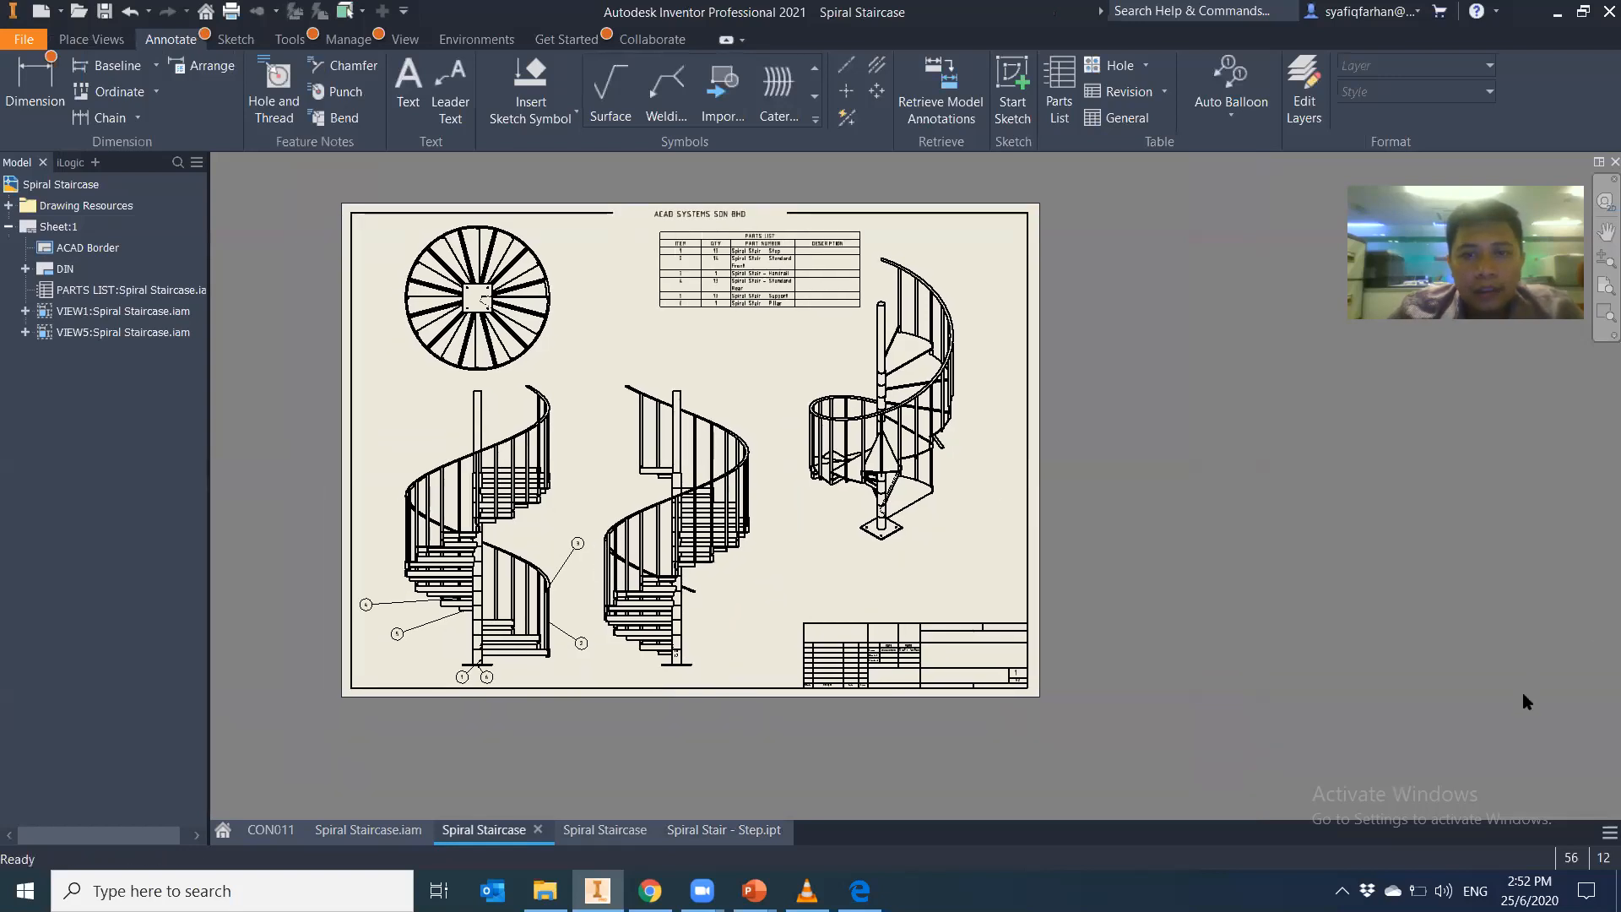
pyautogui.scroll(5, 818, 718)
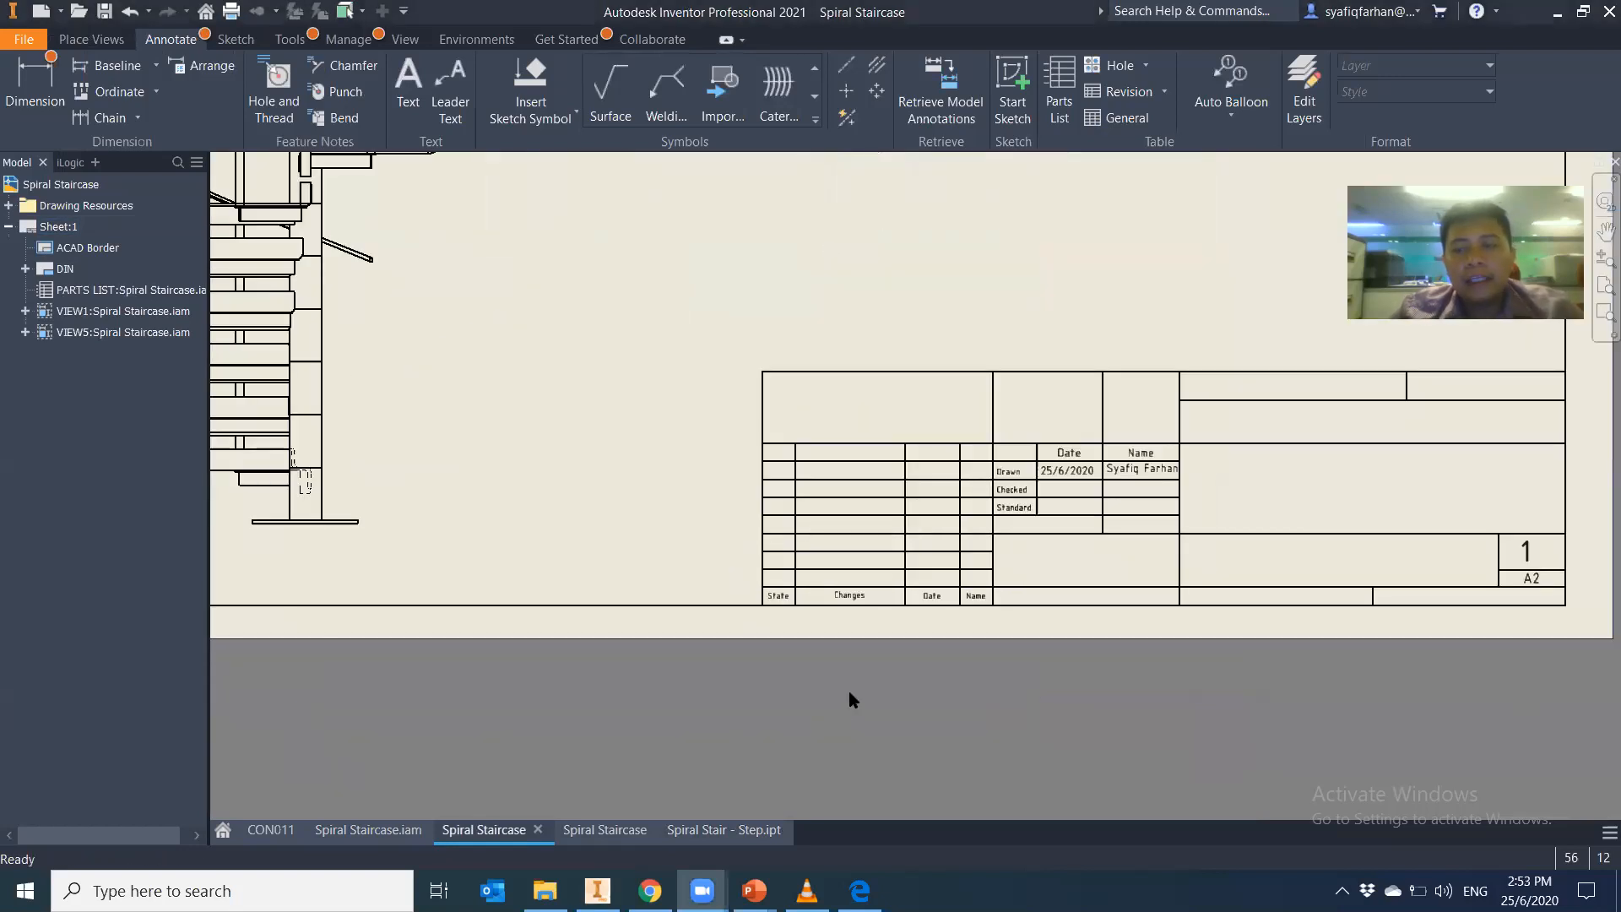
pyautogui.scroll(-2, 850, 699)
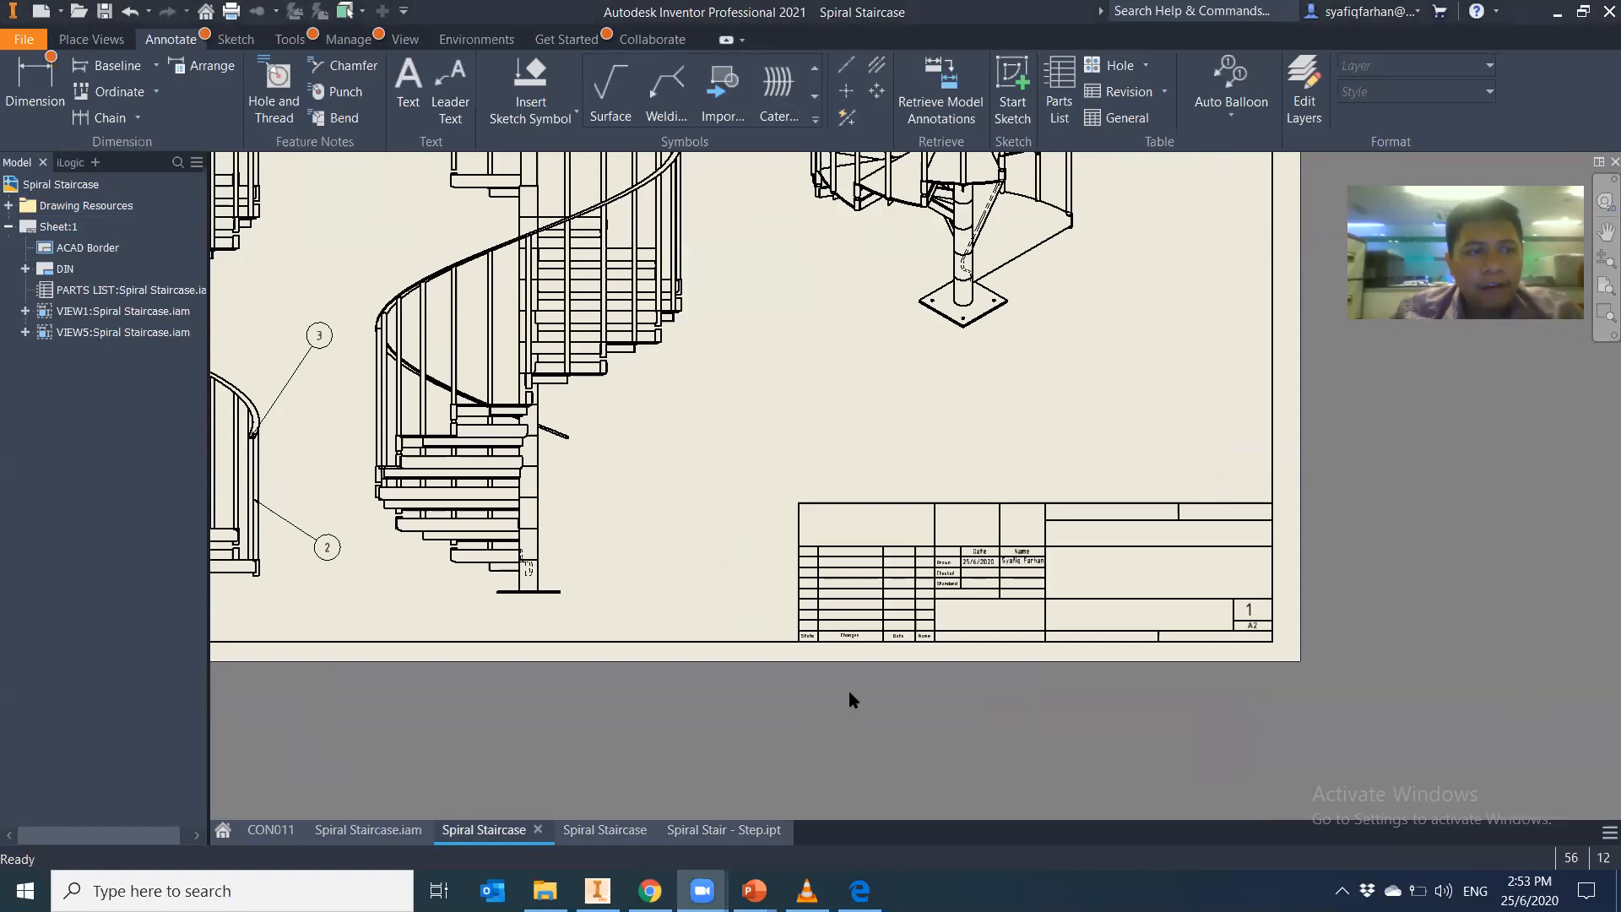
pyautogui.scroll(3, 845, 688)
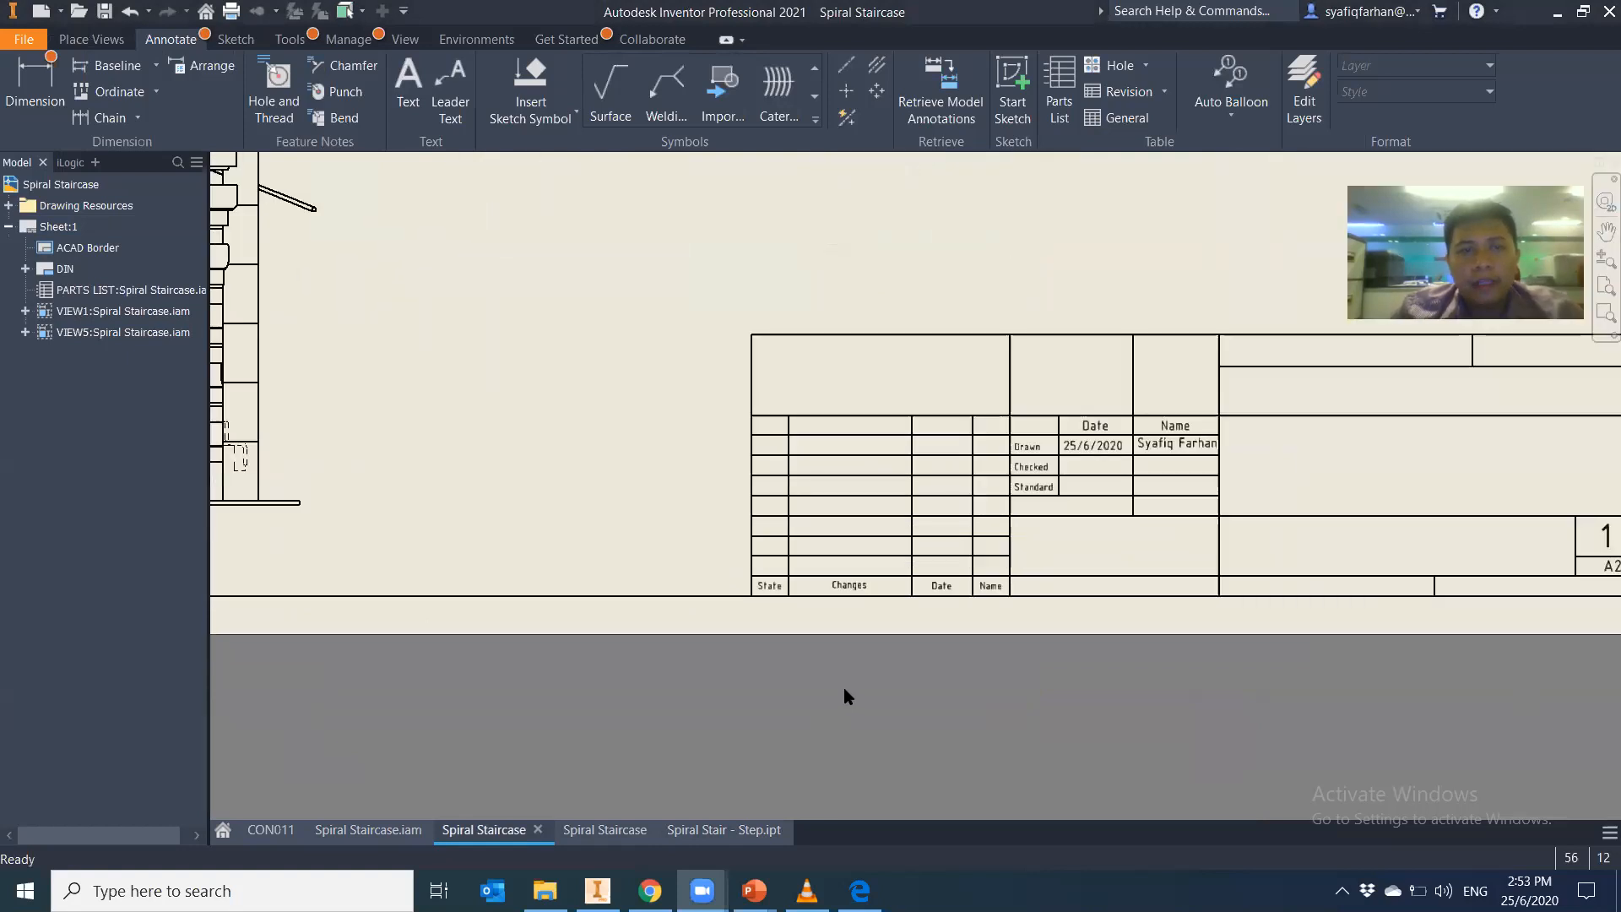
pyautogui.scroll(-5, 845, 691)
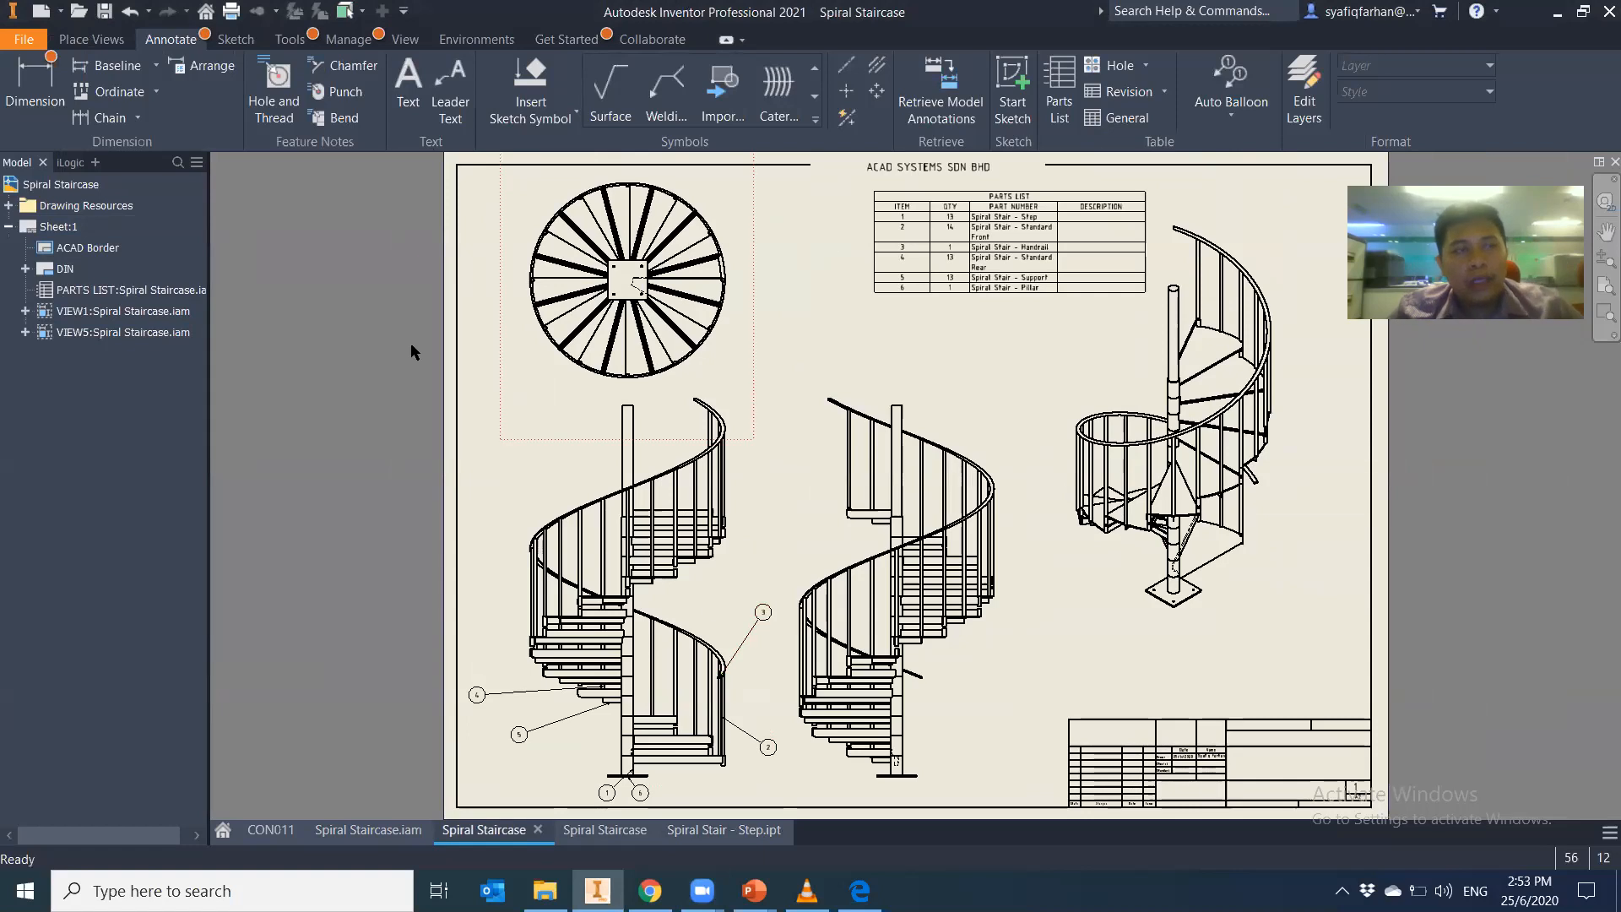
pyautogui.click(62, 11)
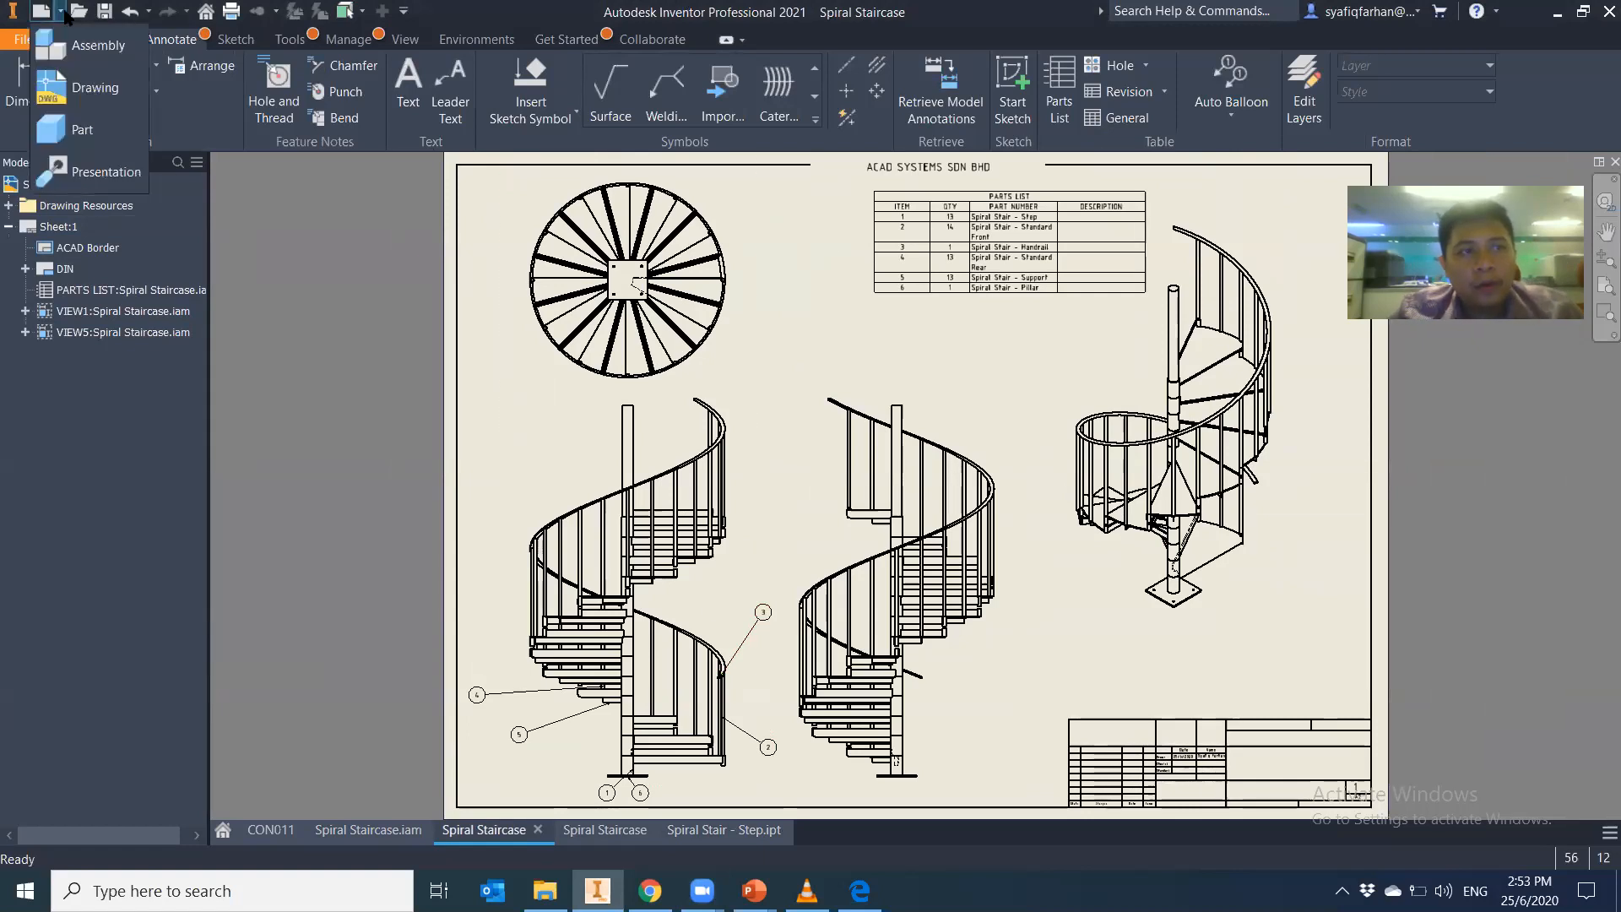
pyautogui.click(64, 12)
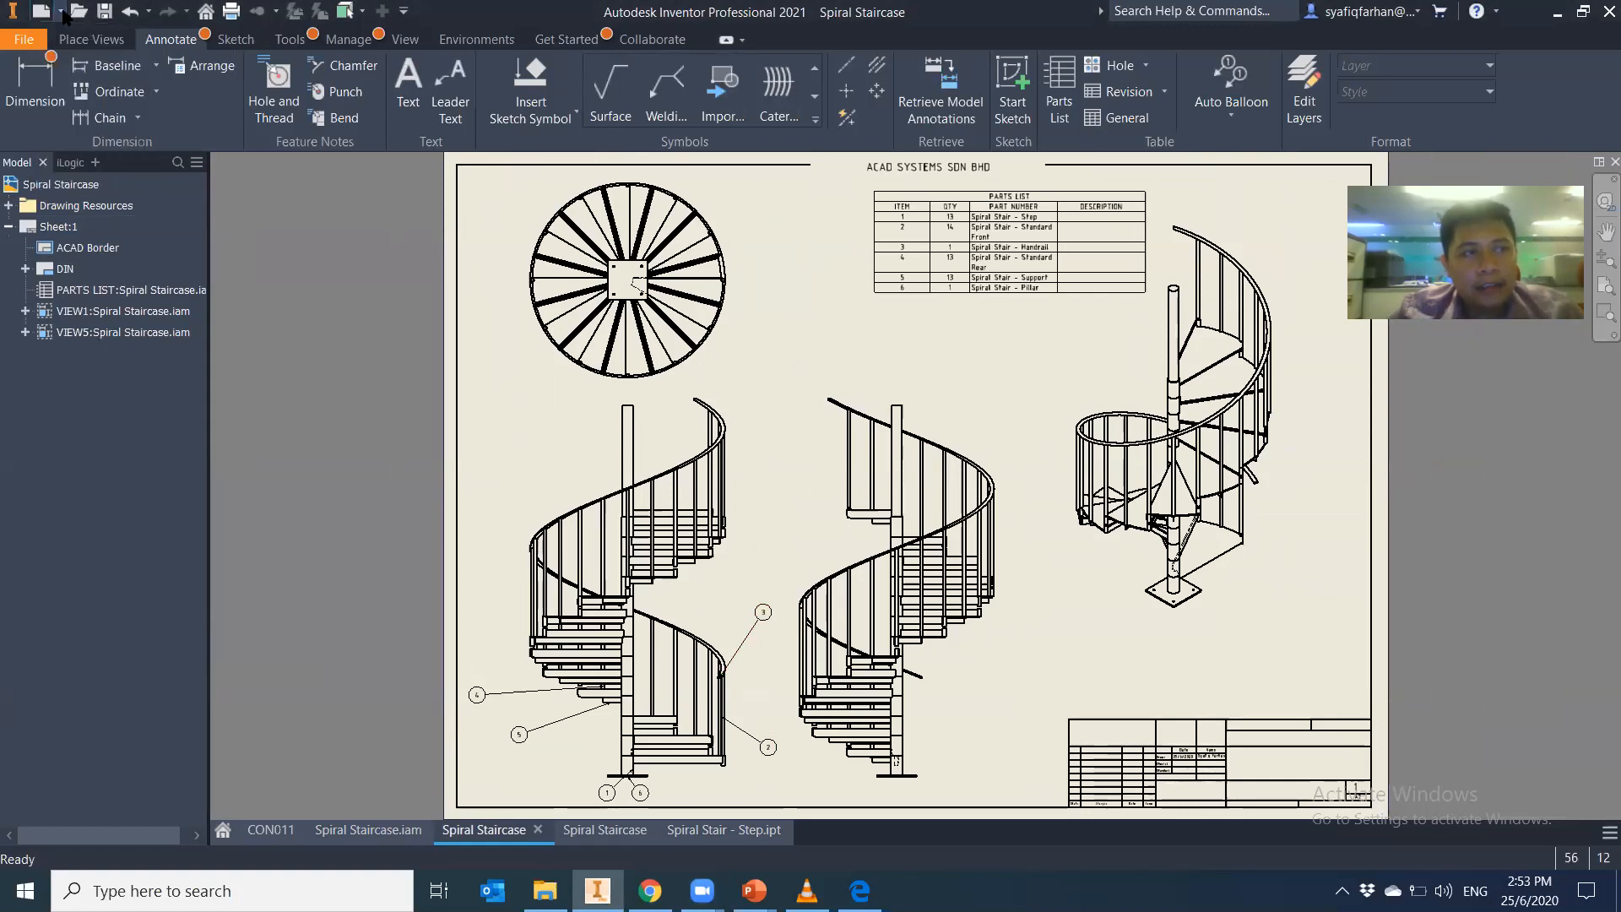
# Create a new drawing from the metric ISO.dwg template, using the plain template rather than a preset layout
pyautogui.click(35, 42)
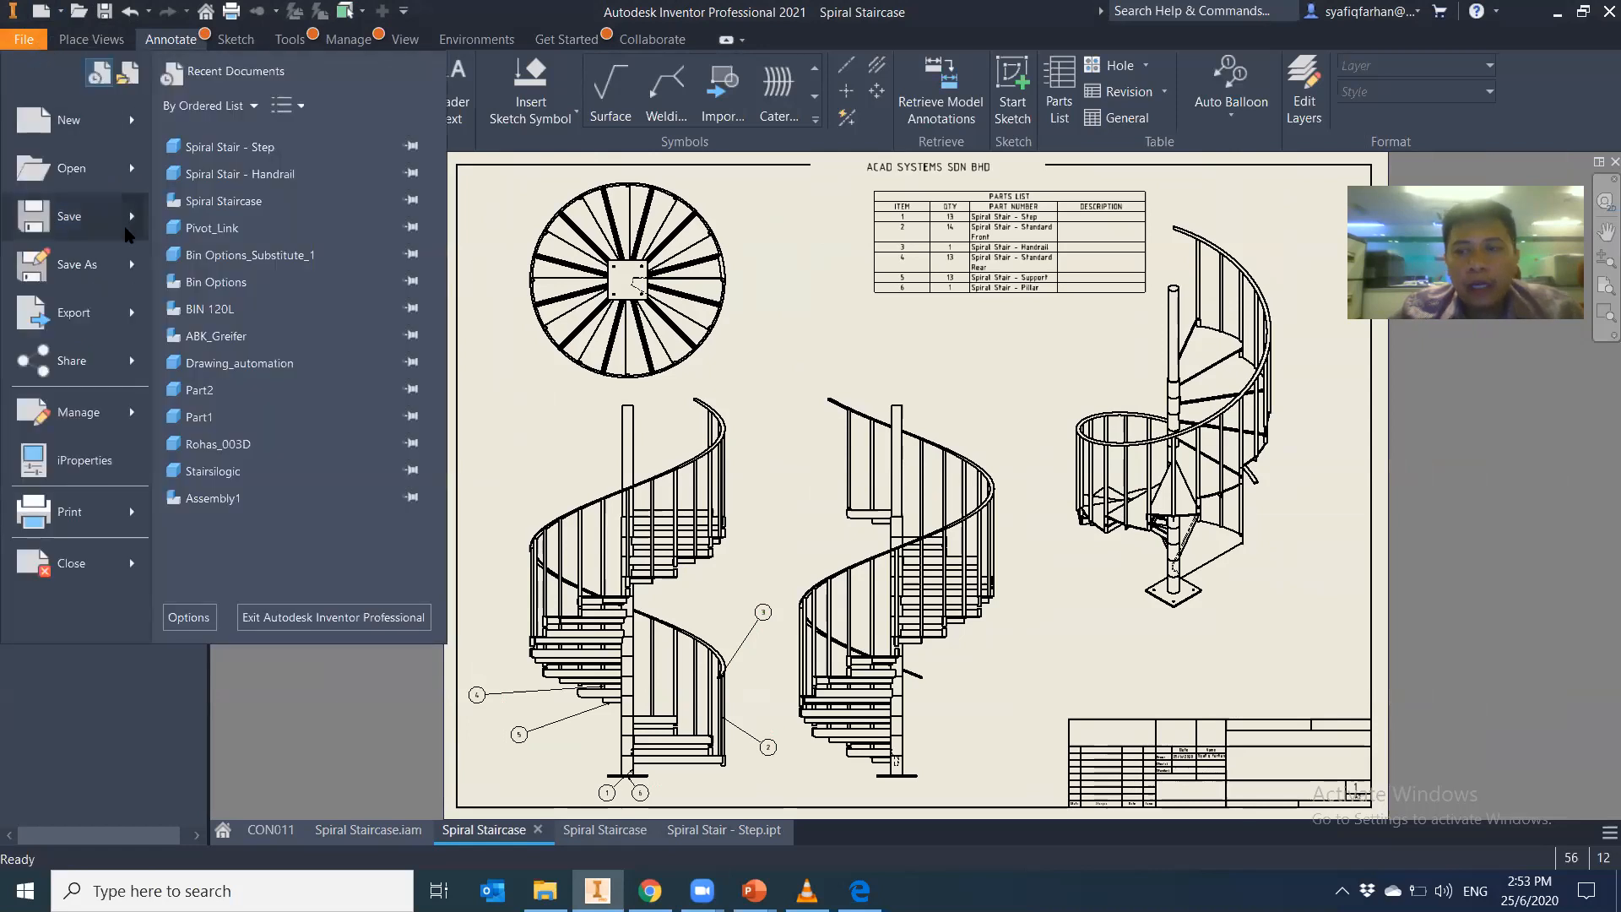
pyautogui.moveTo(127, 233)
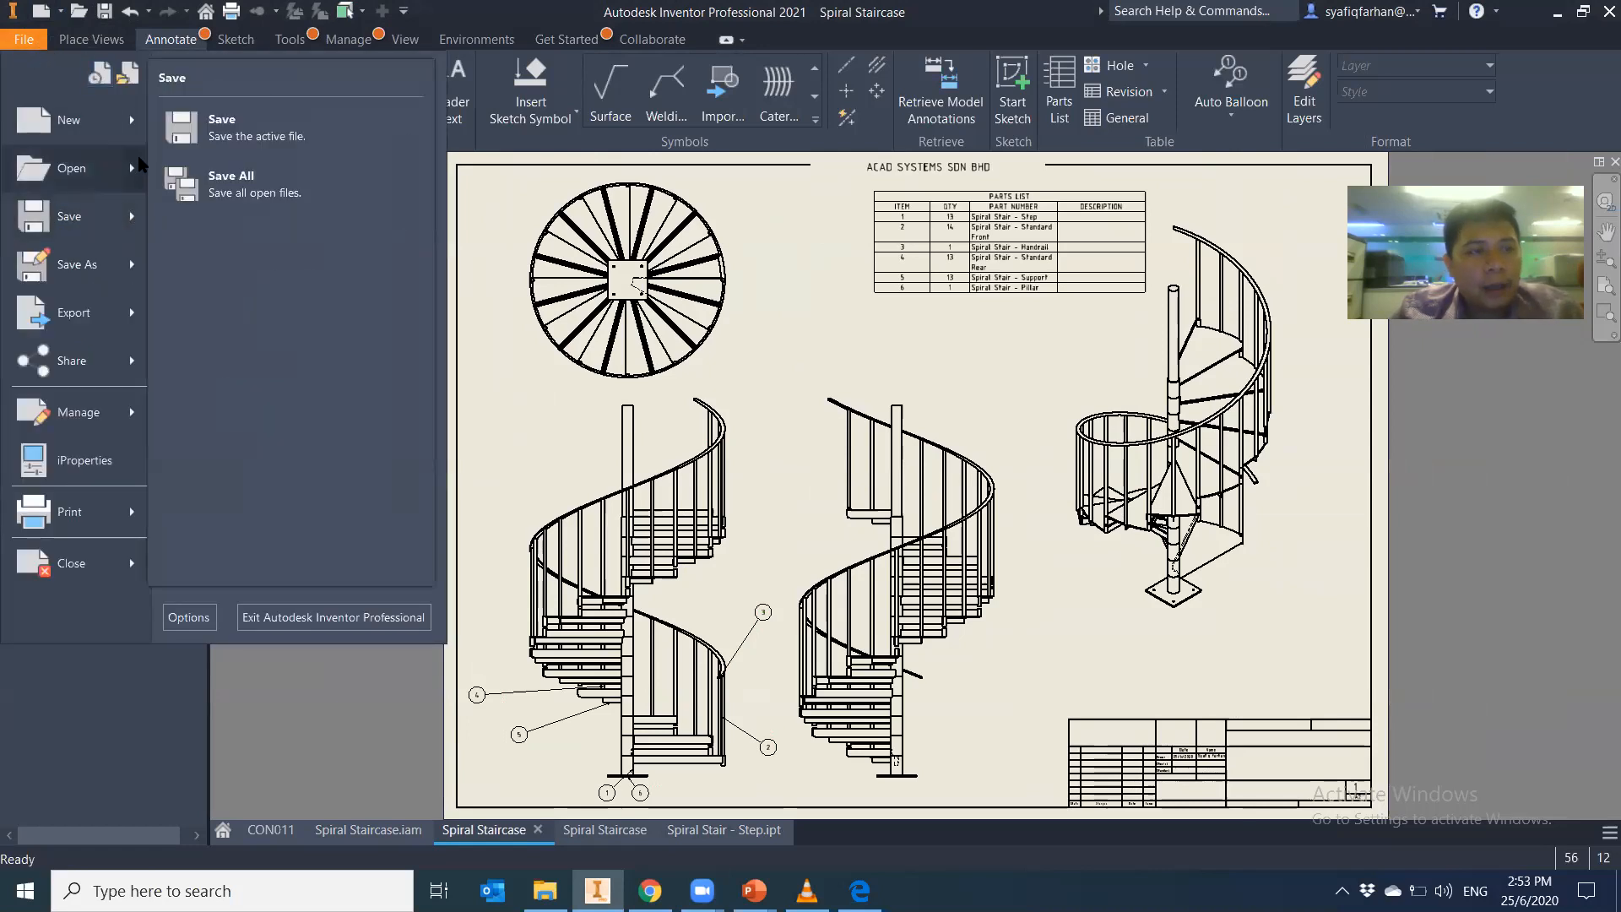
pyautogui.moveTo(118, 121)
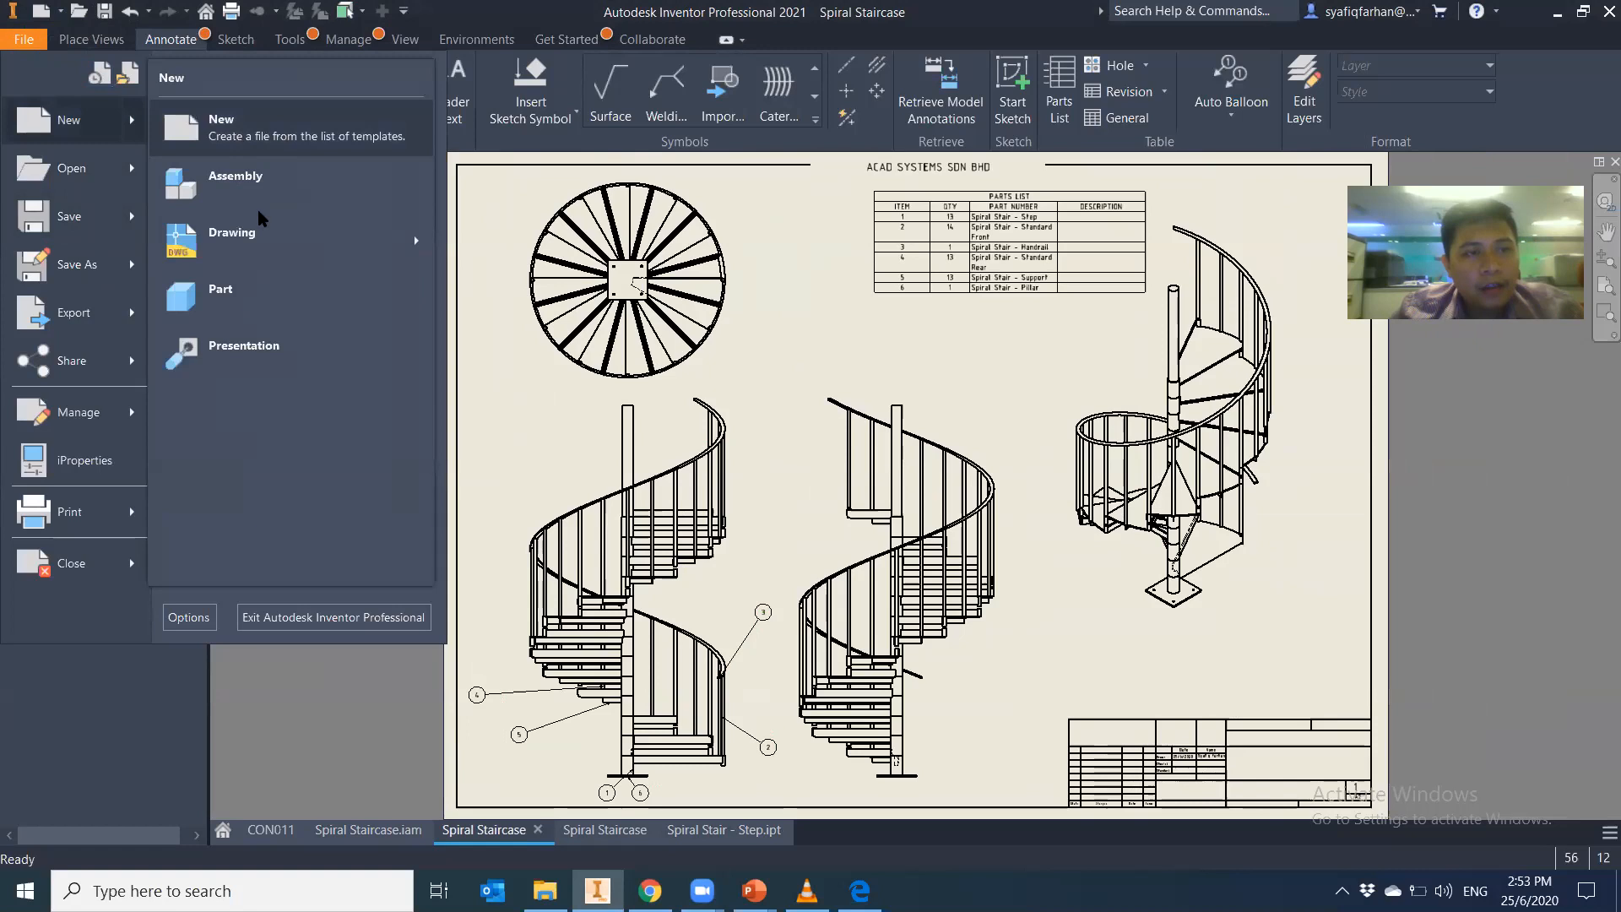
pyautogui.click(74, 131)
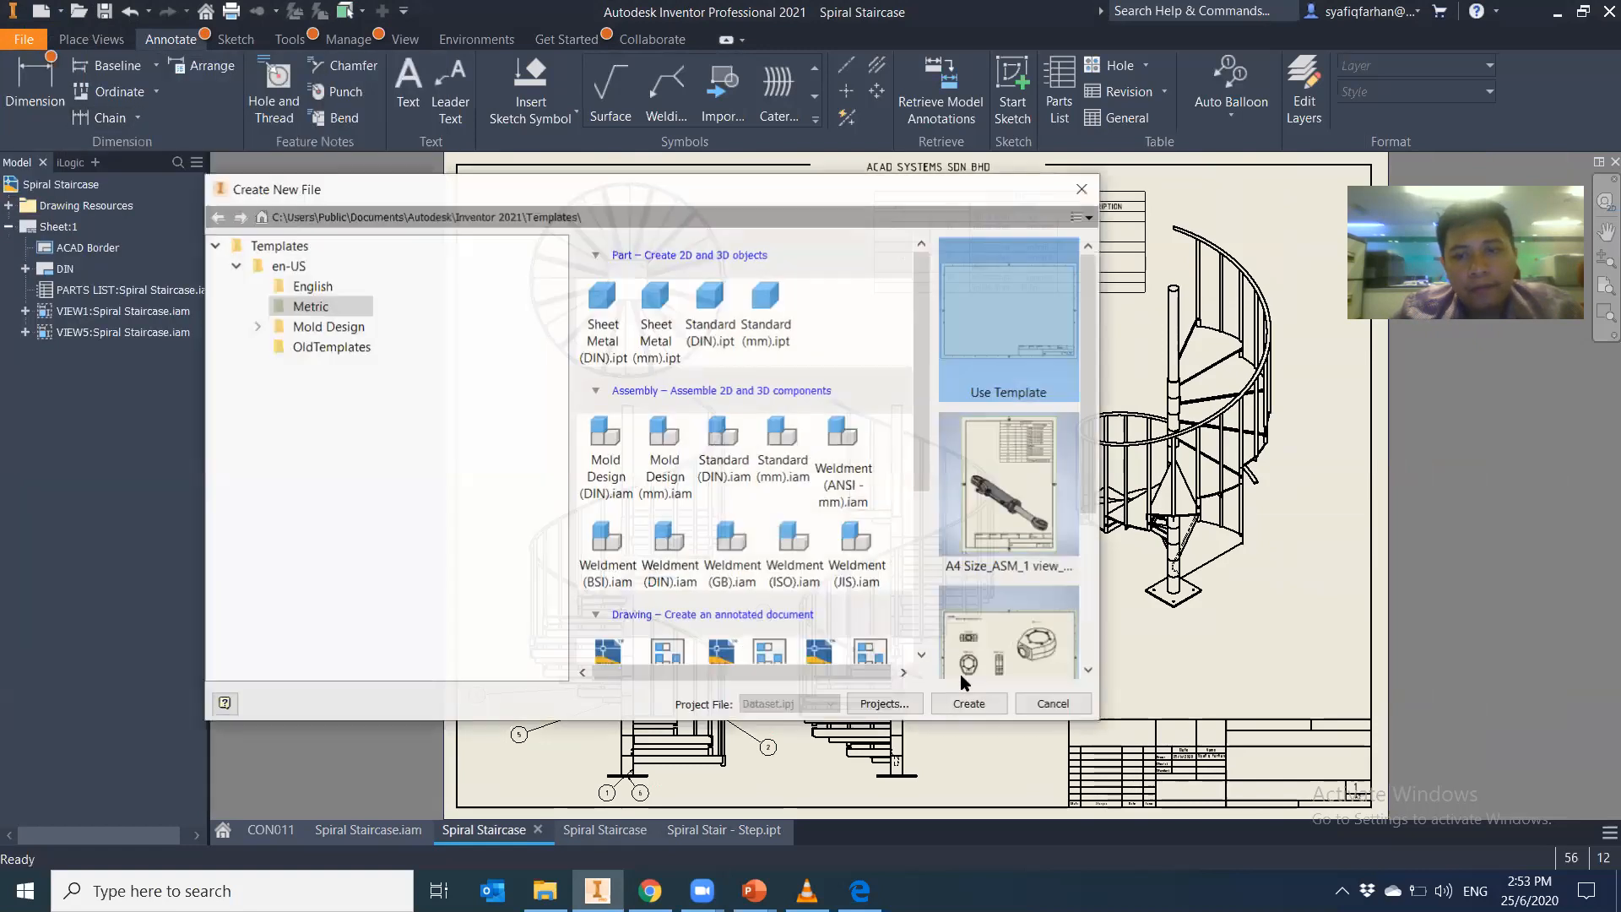
pyautogui.scroll(-4, 823, 577)
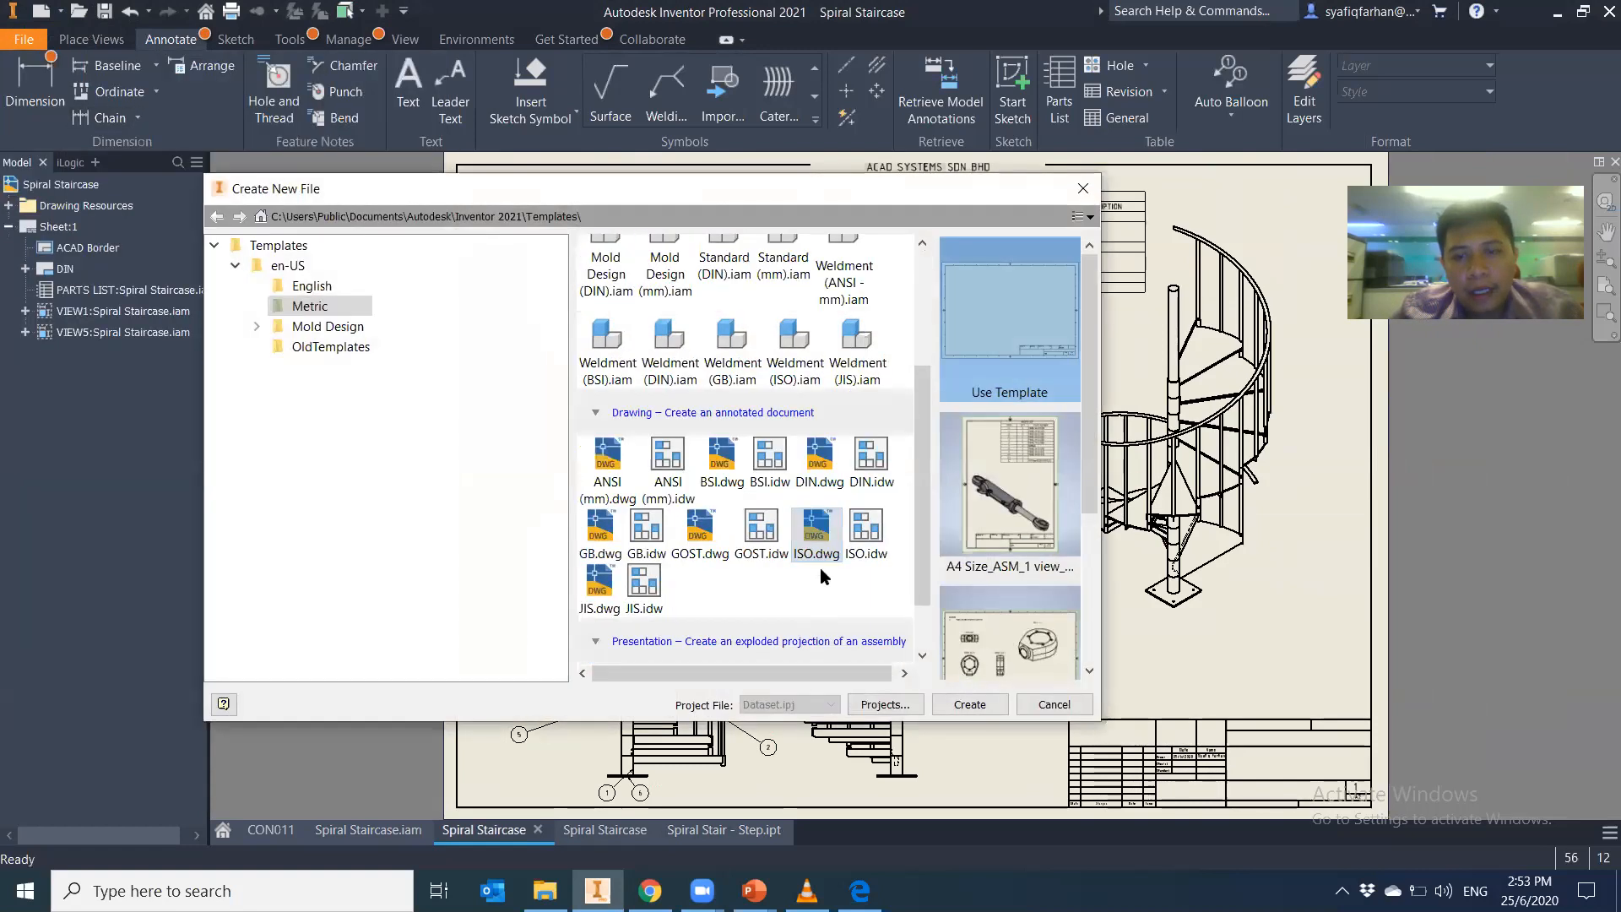
pyautogui.click(817, 533)
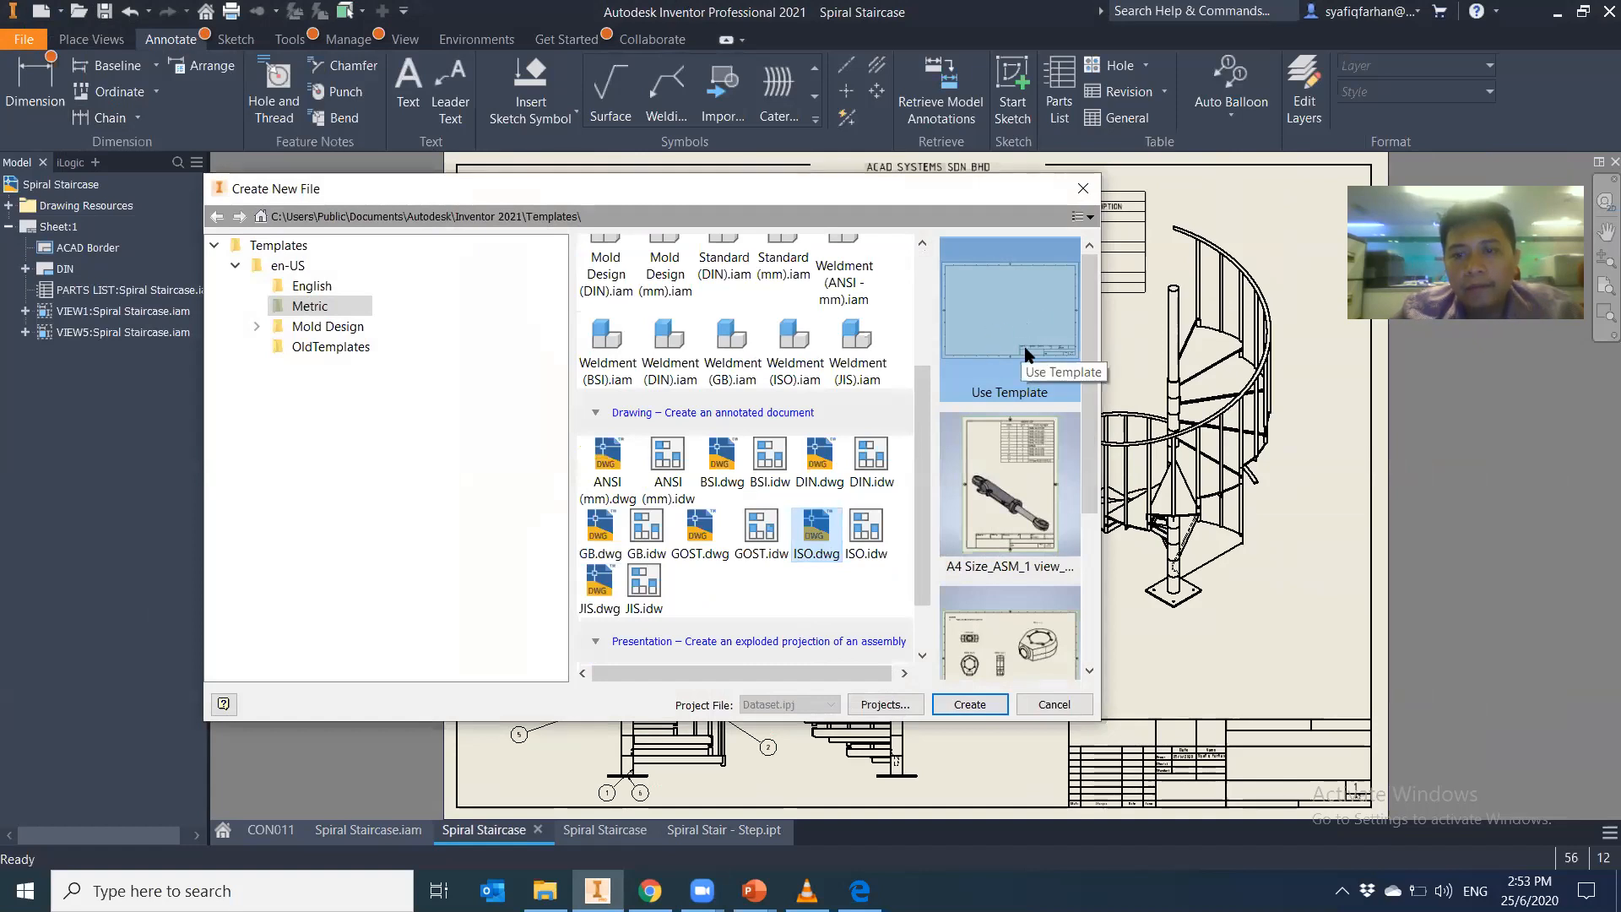
pyautogui.scroll(-3, 1025, 351)
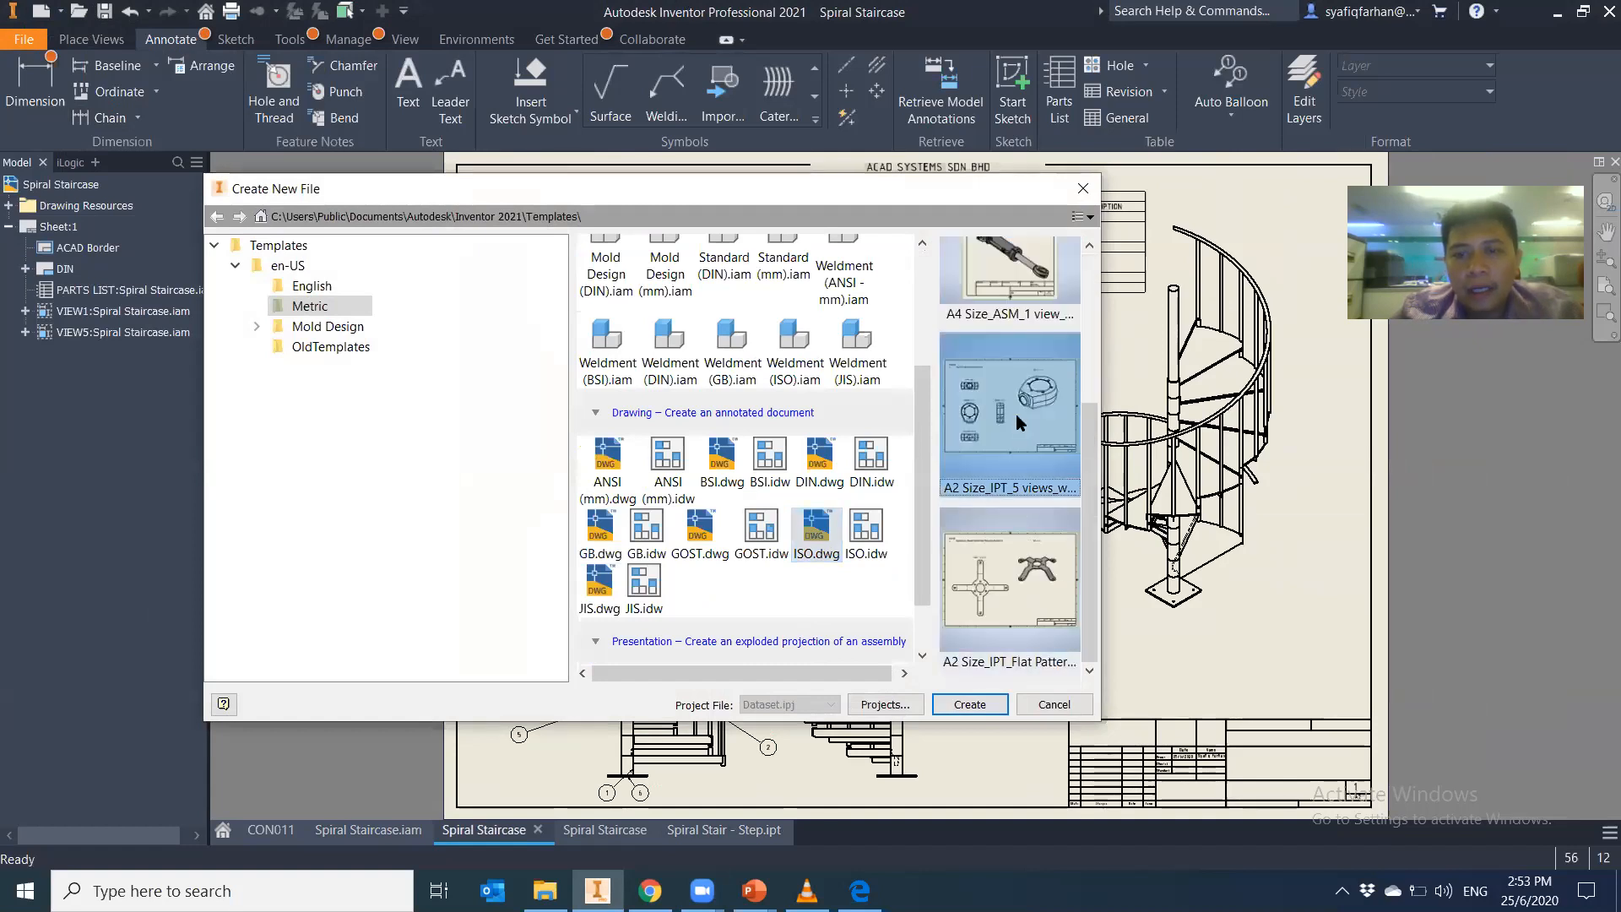
pyautogui.scroll(3, 1015, 417)
pyautogui.click(1022, 353)
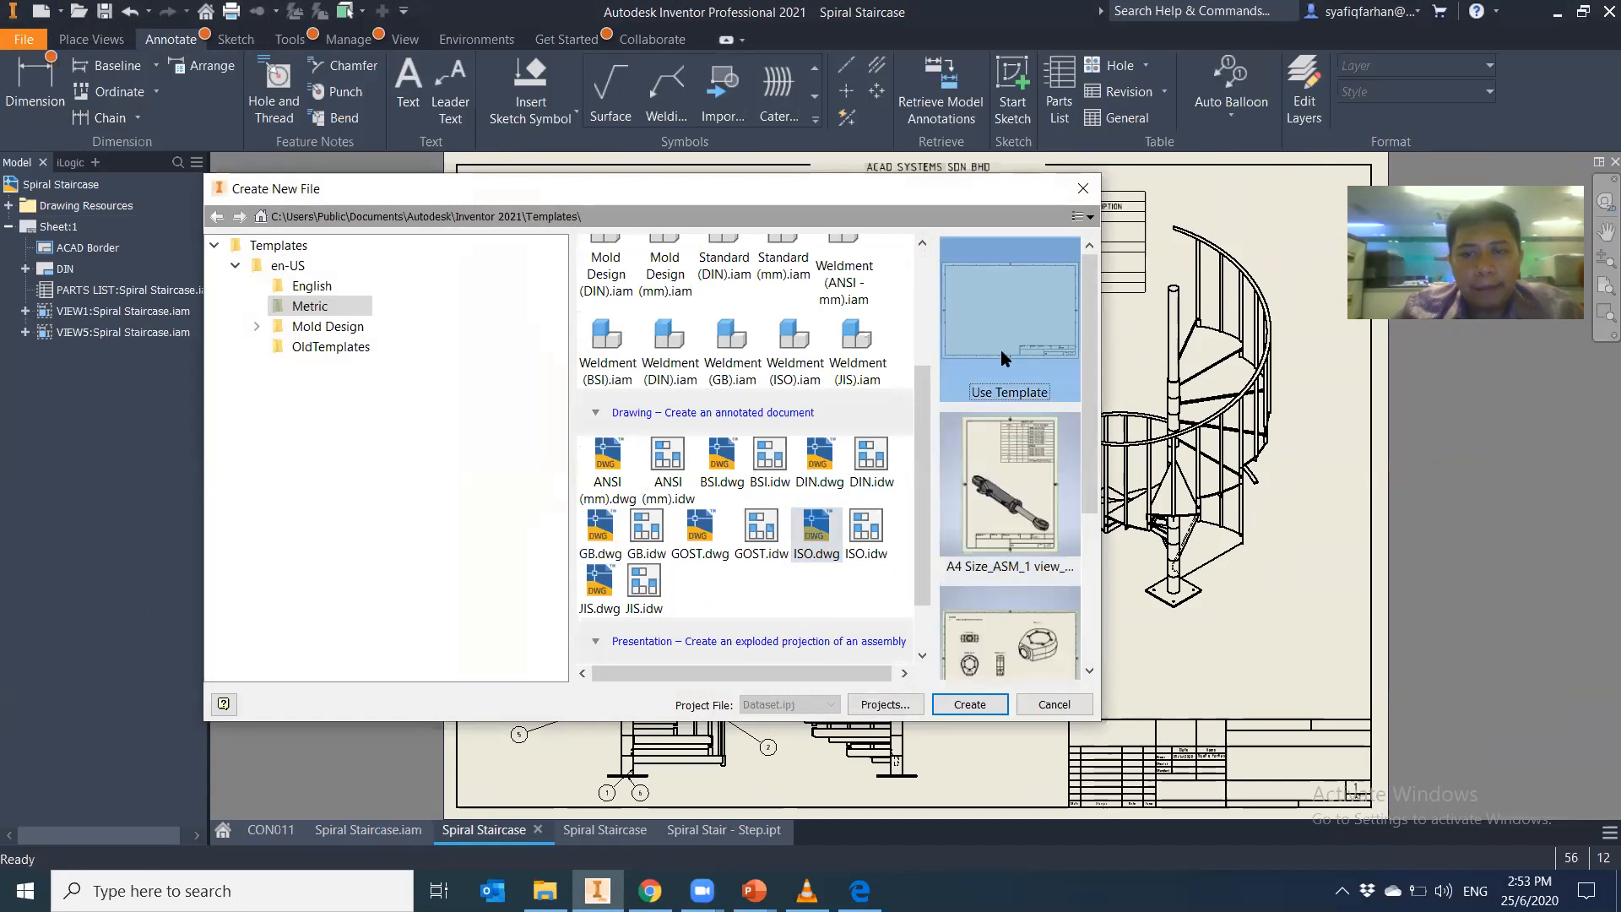
pyautogui.doubleClick(1023, 340)
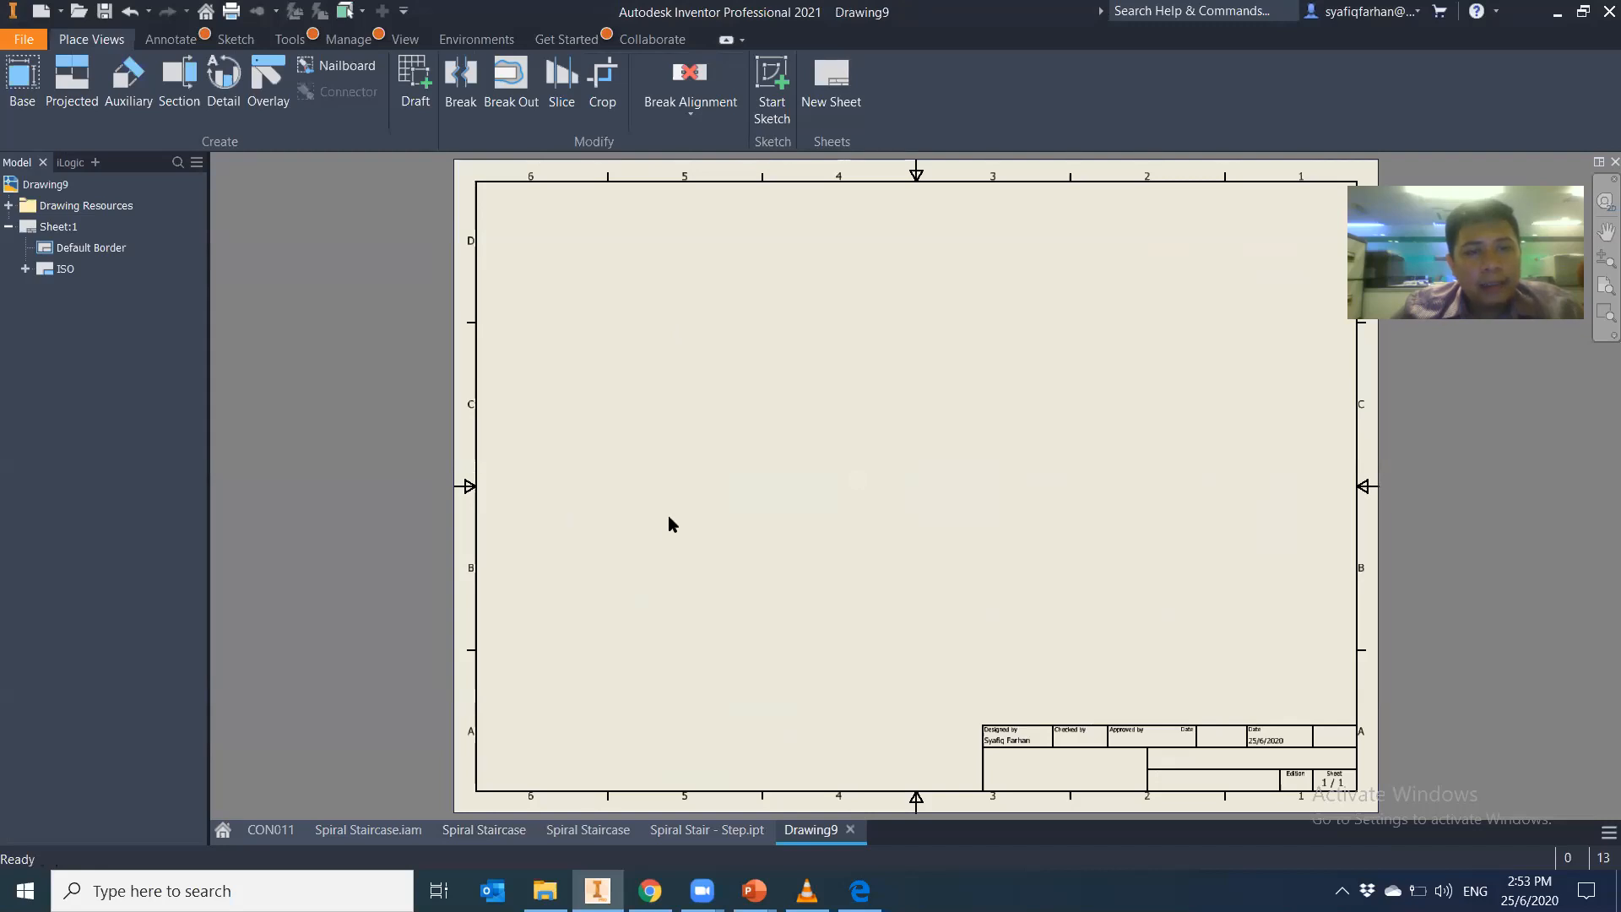
# Expand the new drawing's resources to list its available title blocks and borders
pyautogui.moveTo(1204, 774)
pyautogui.mouseDown(button='middle')
pyautogui.moveTo(1182, 748)
pyautogui.moveTo(1209, 753)
pyautogui.mouseUp(button='middle')
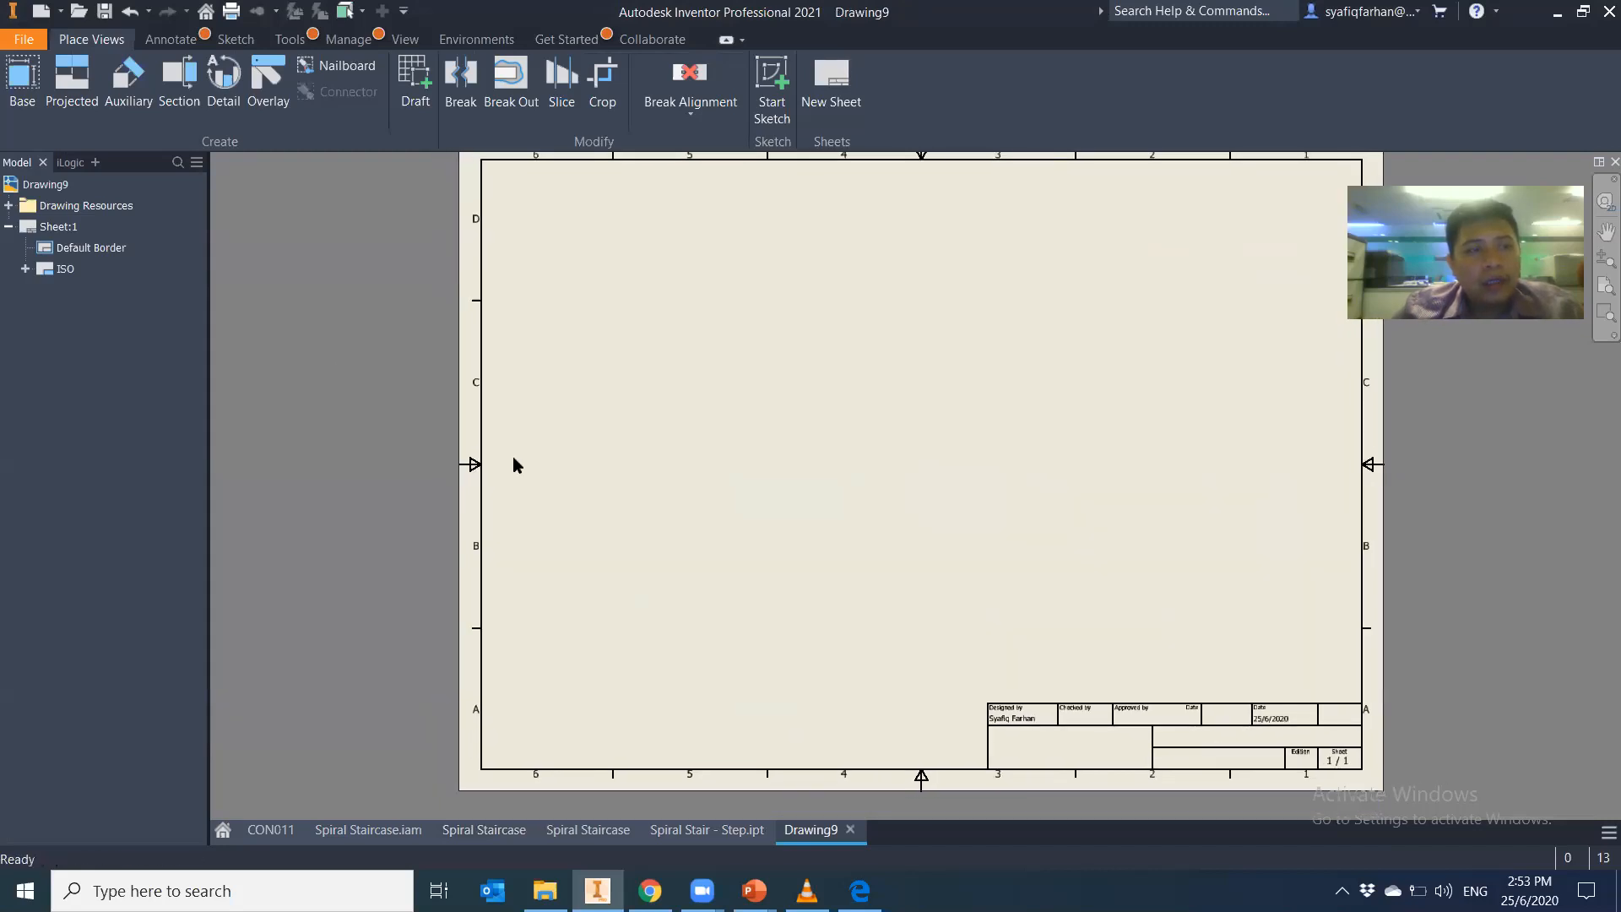
pyautogui.click(9, 205)
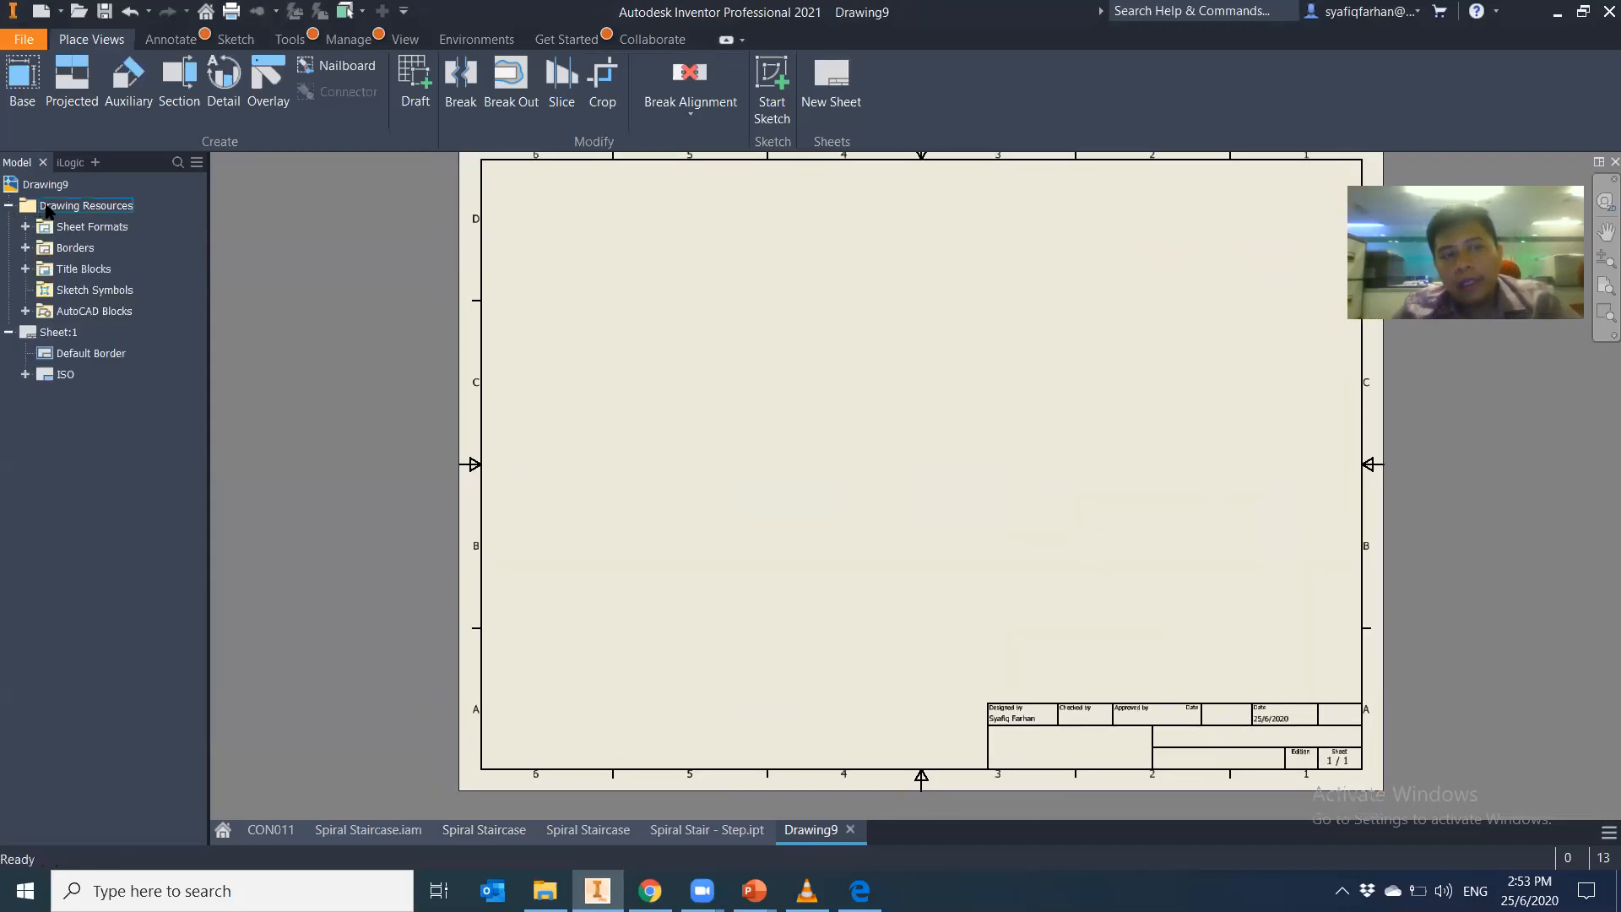
pyautogui.click(125, 207)
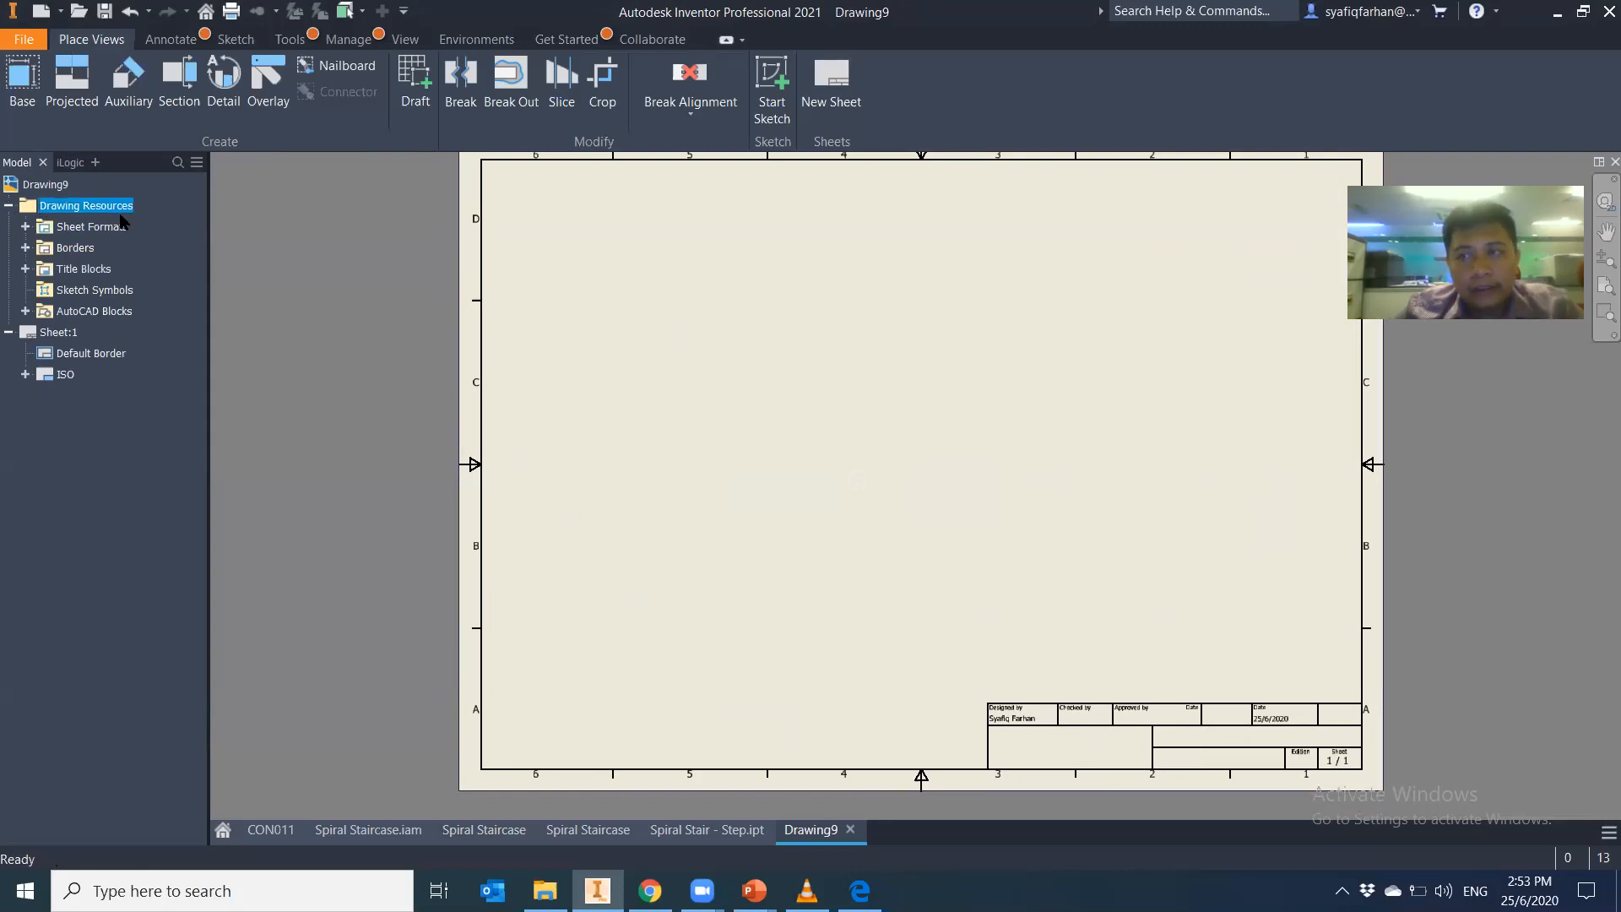
pyautogui.click(25, 268)
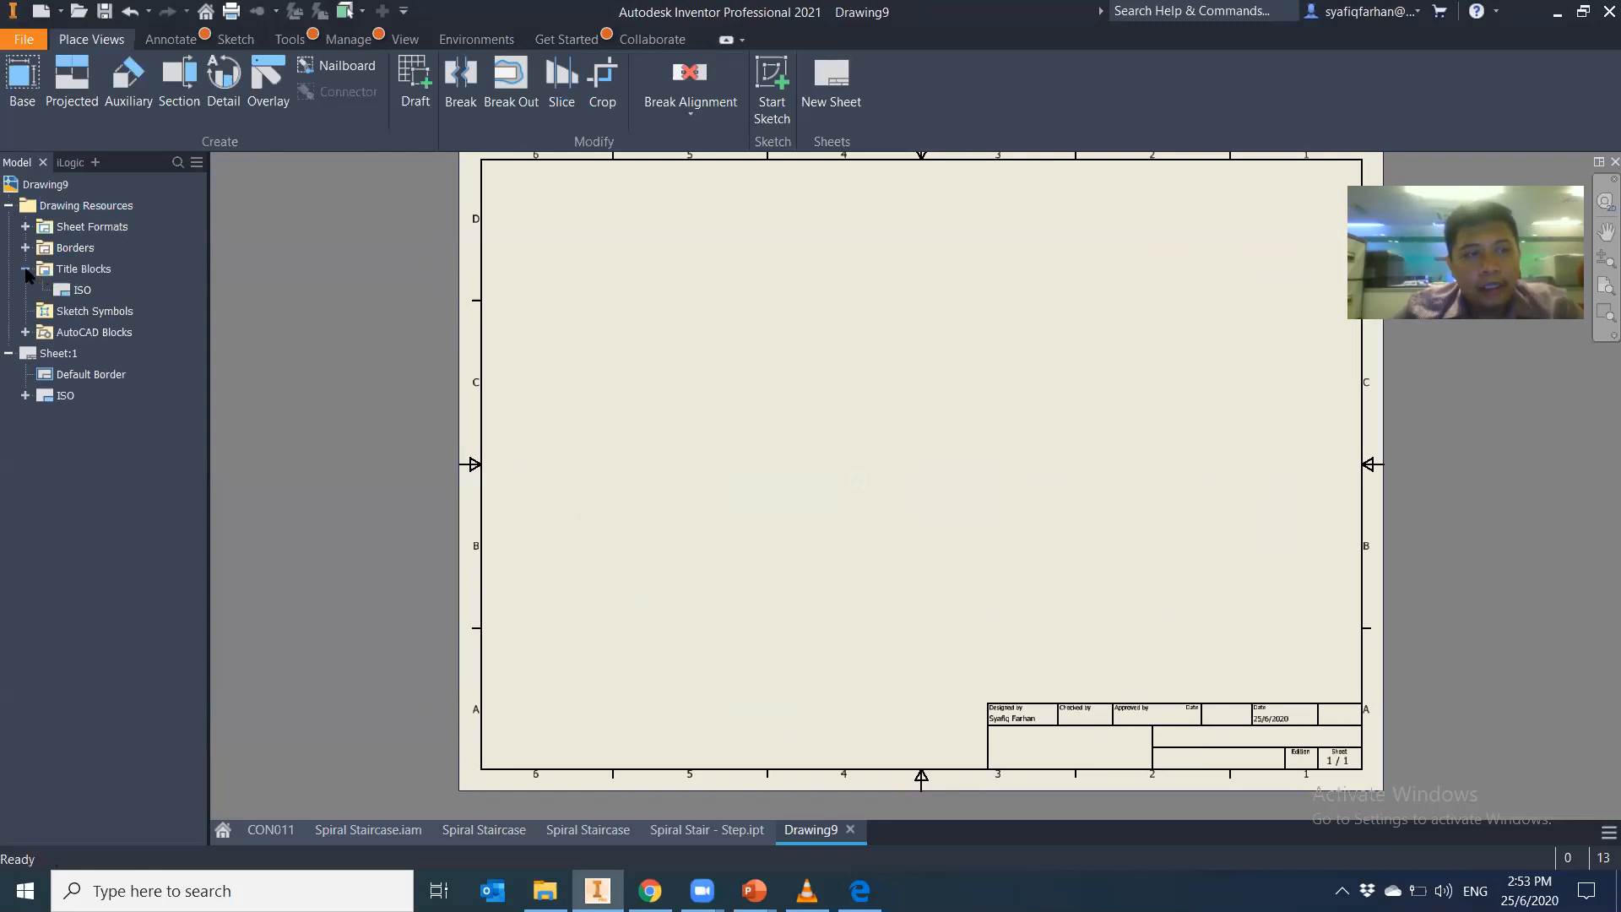
pyautogui.click(25, 247)
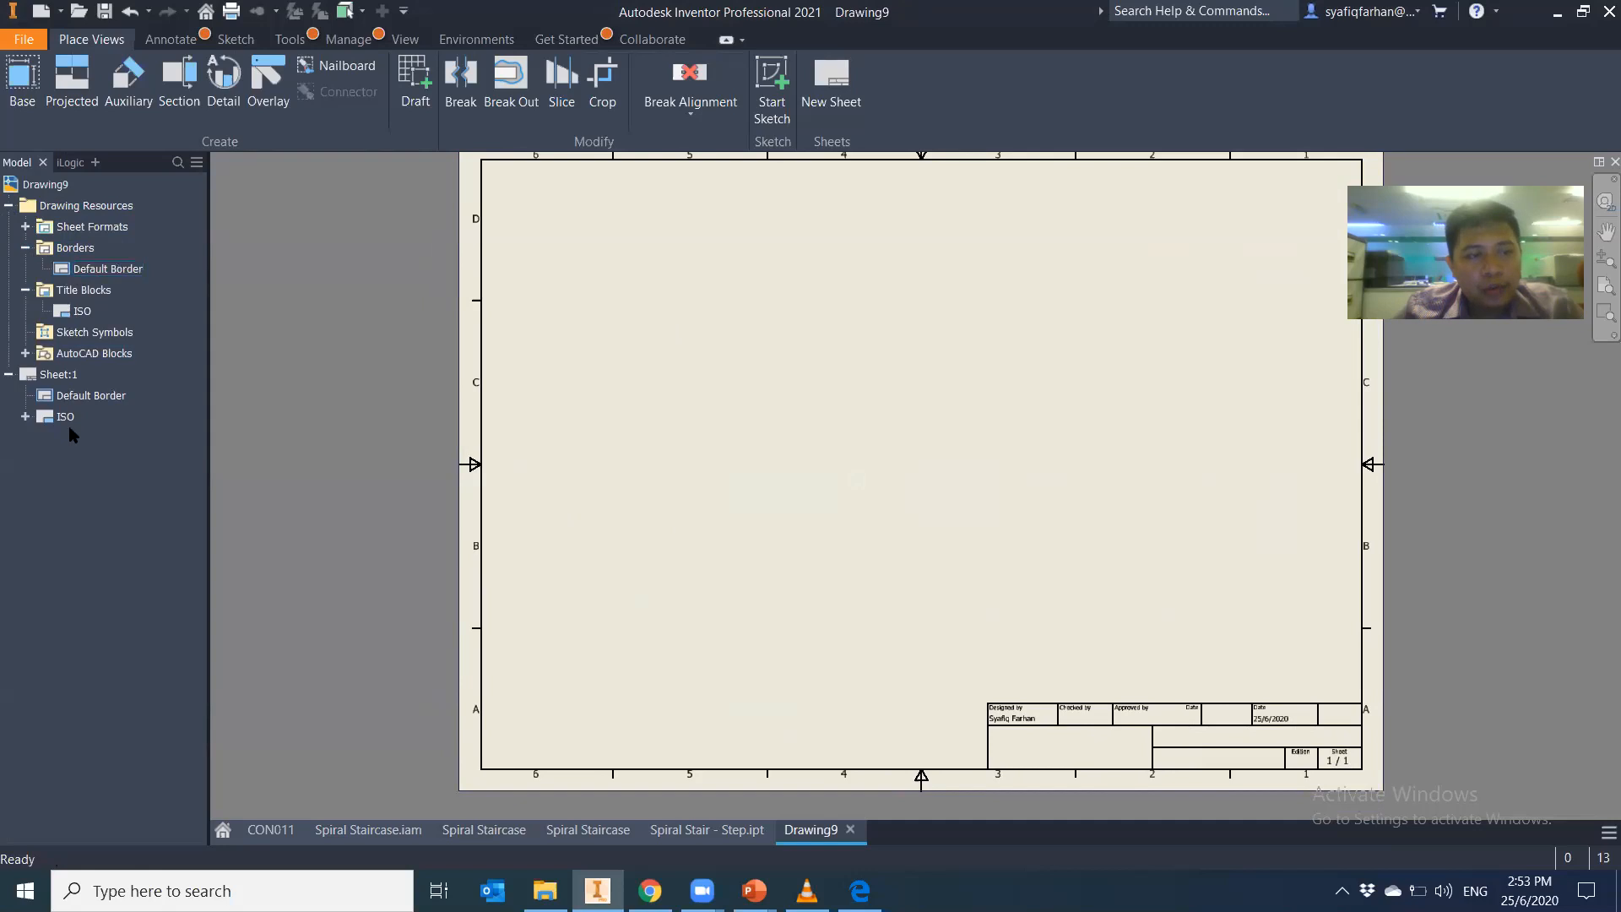
# Delete the default border and the ISO title block from Sheet:1
pyautogui.click(63, 397)
pyautogui.rightClick(63, 397)
pyautogui.click(83, 428)
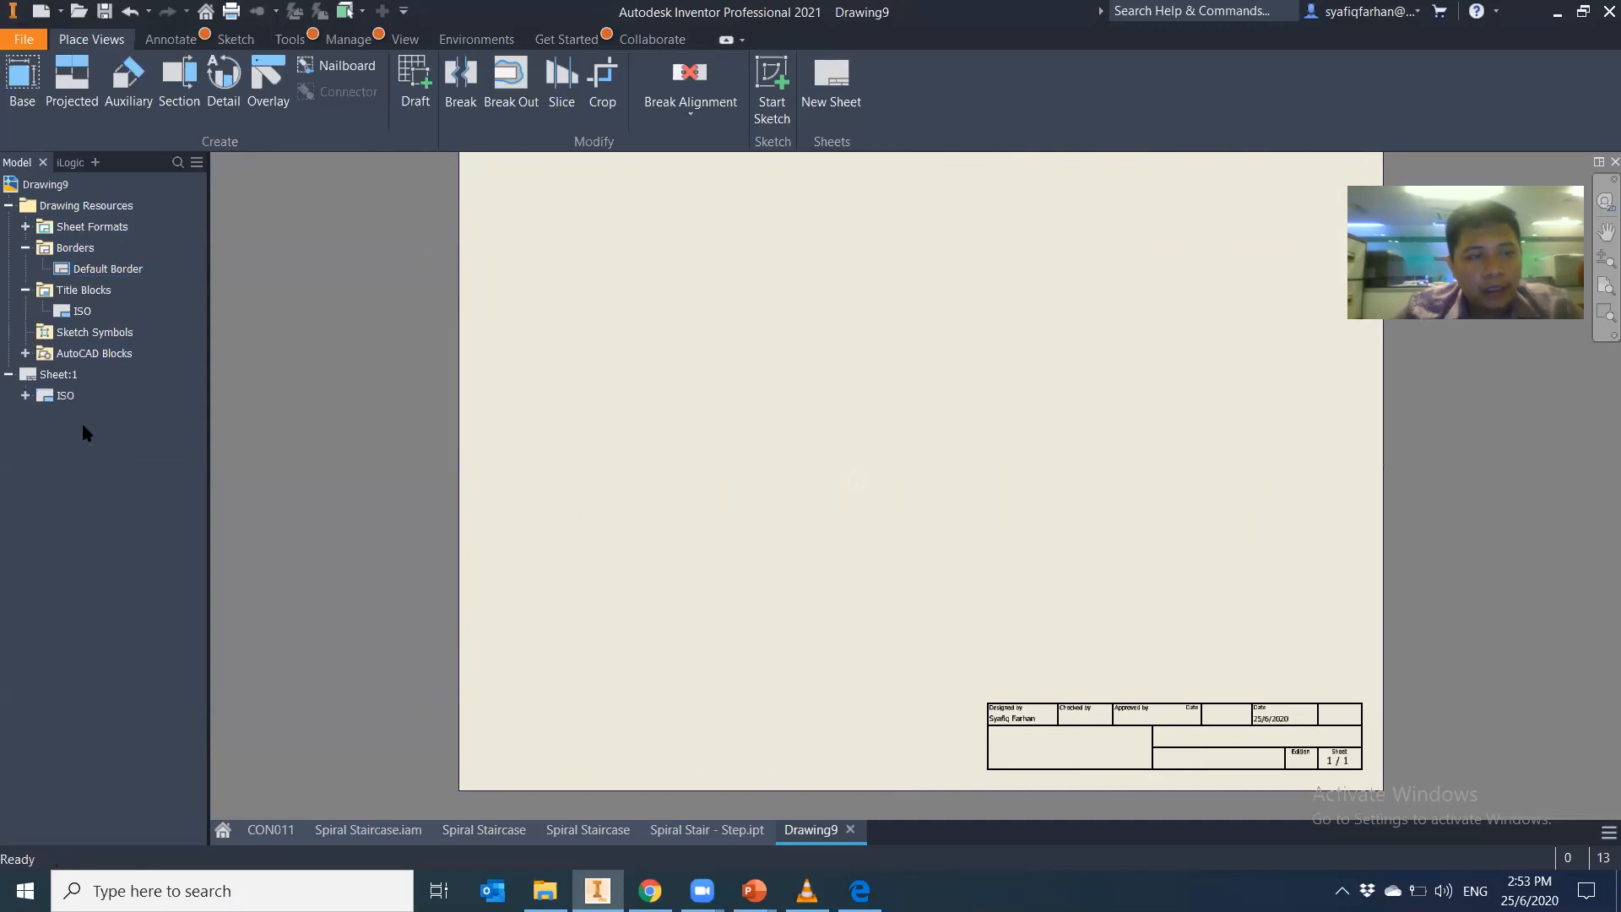
pyautogui.rightClick(63, 397)
pyautogui.click(87, 429)
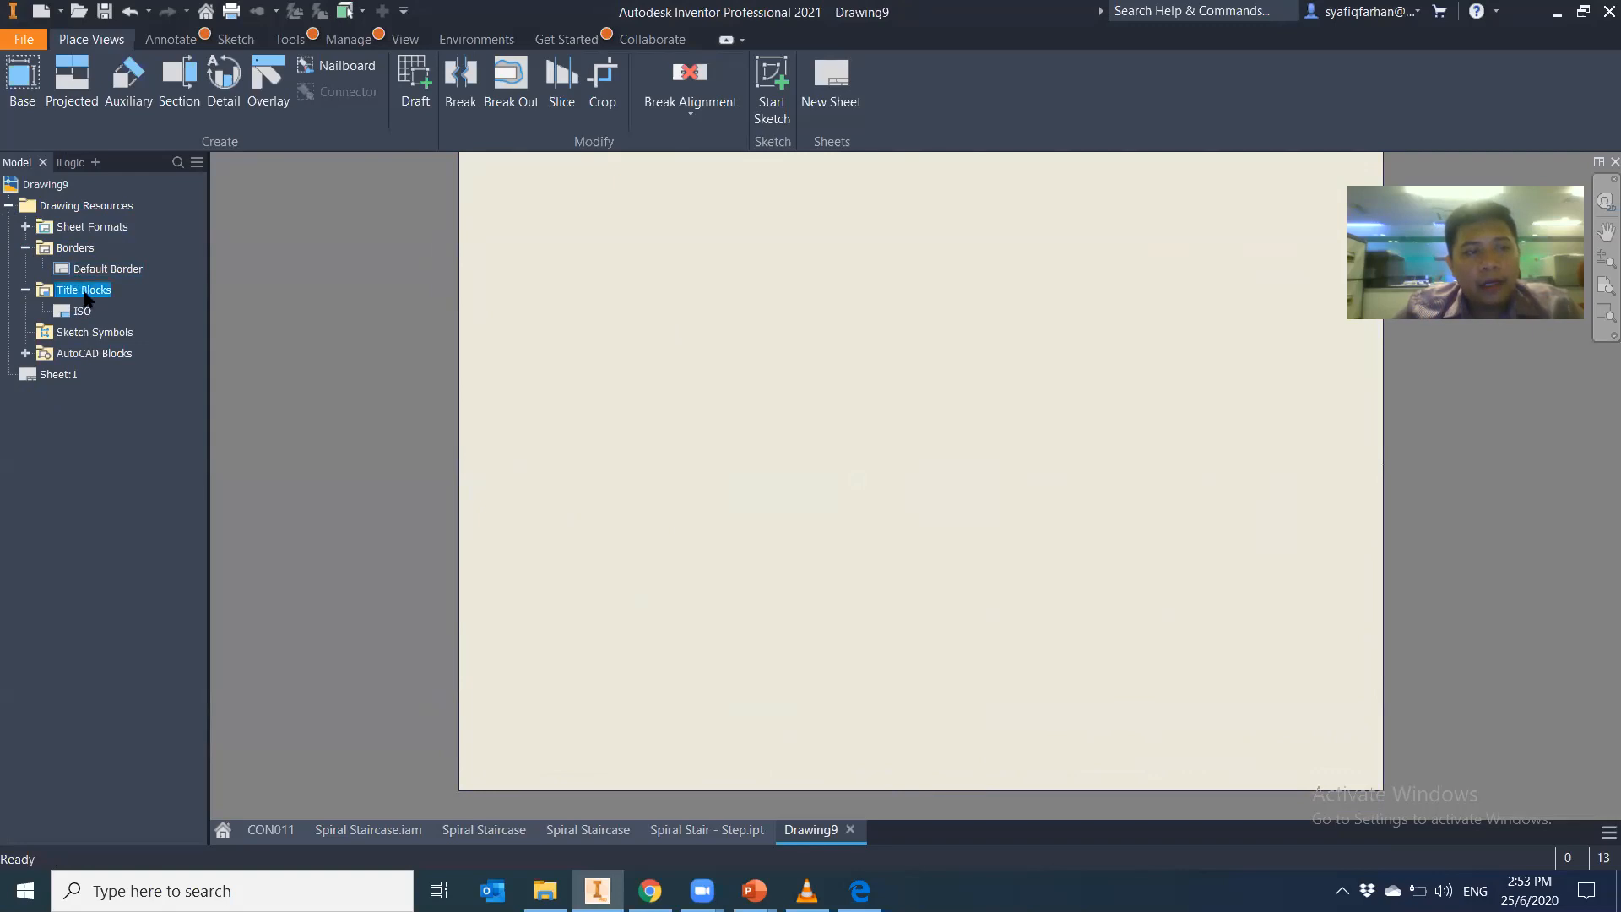
# Define a new title block and sketch a wide rectangle about 56 mm high near the sheet's lower-left corner as its outline
pyautogui.rightClick(88, 290)
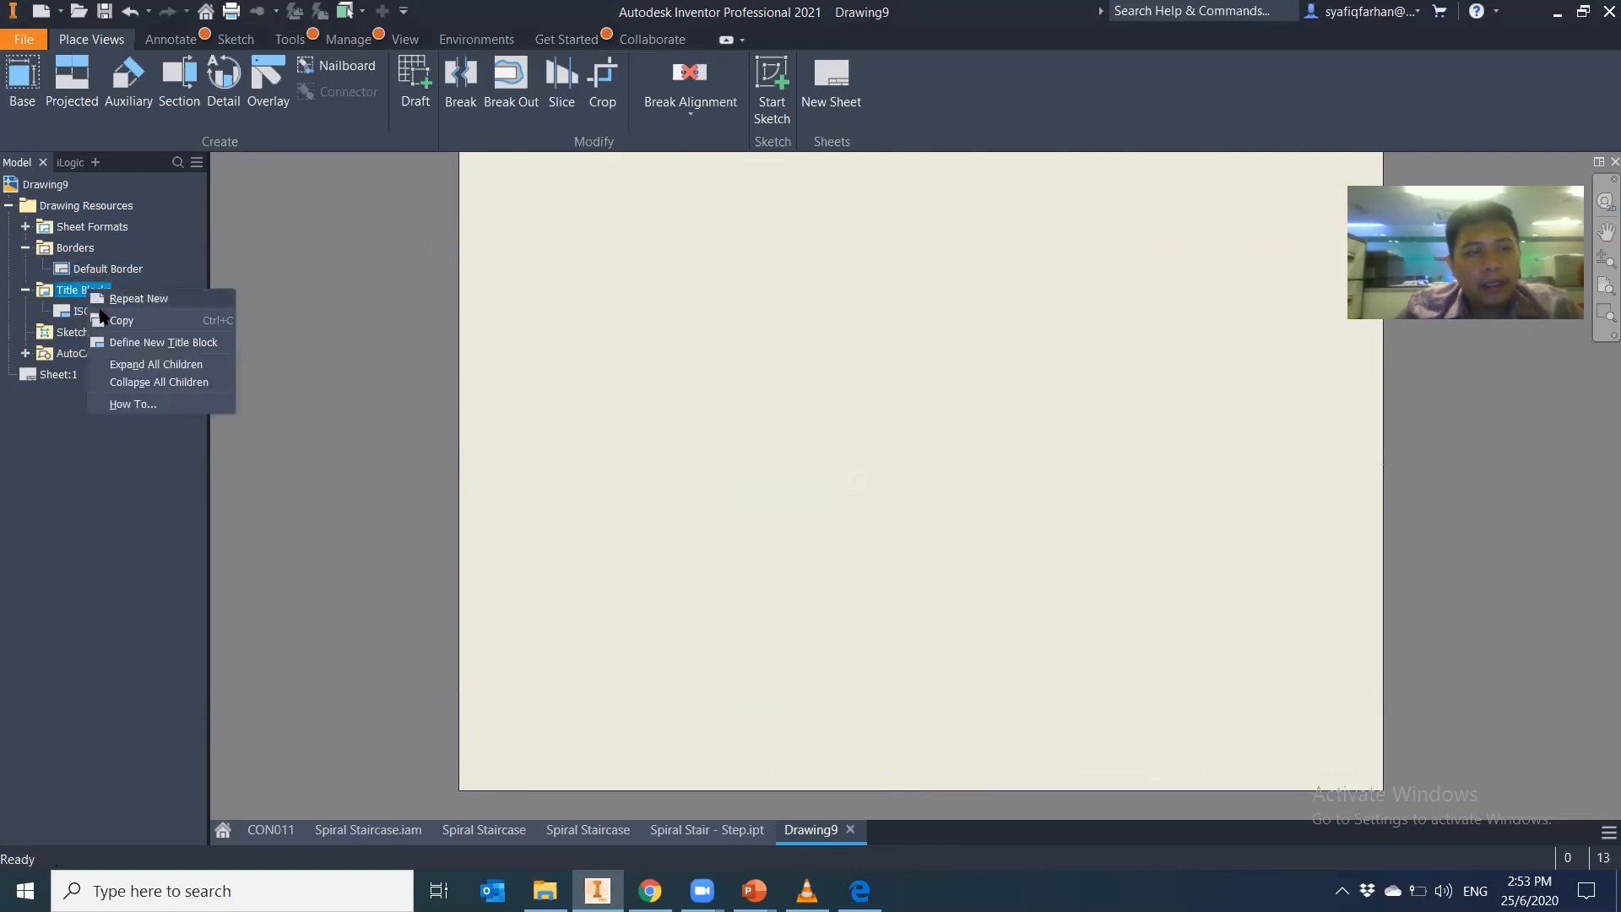
pyautogui.click(131, 342)
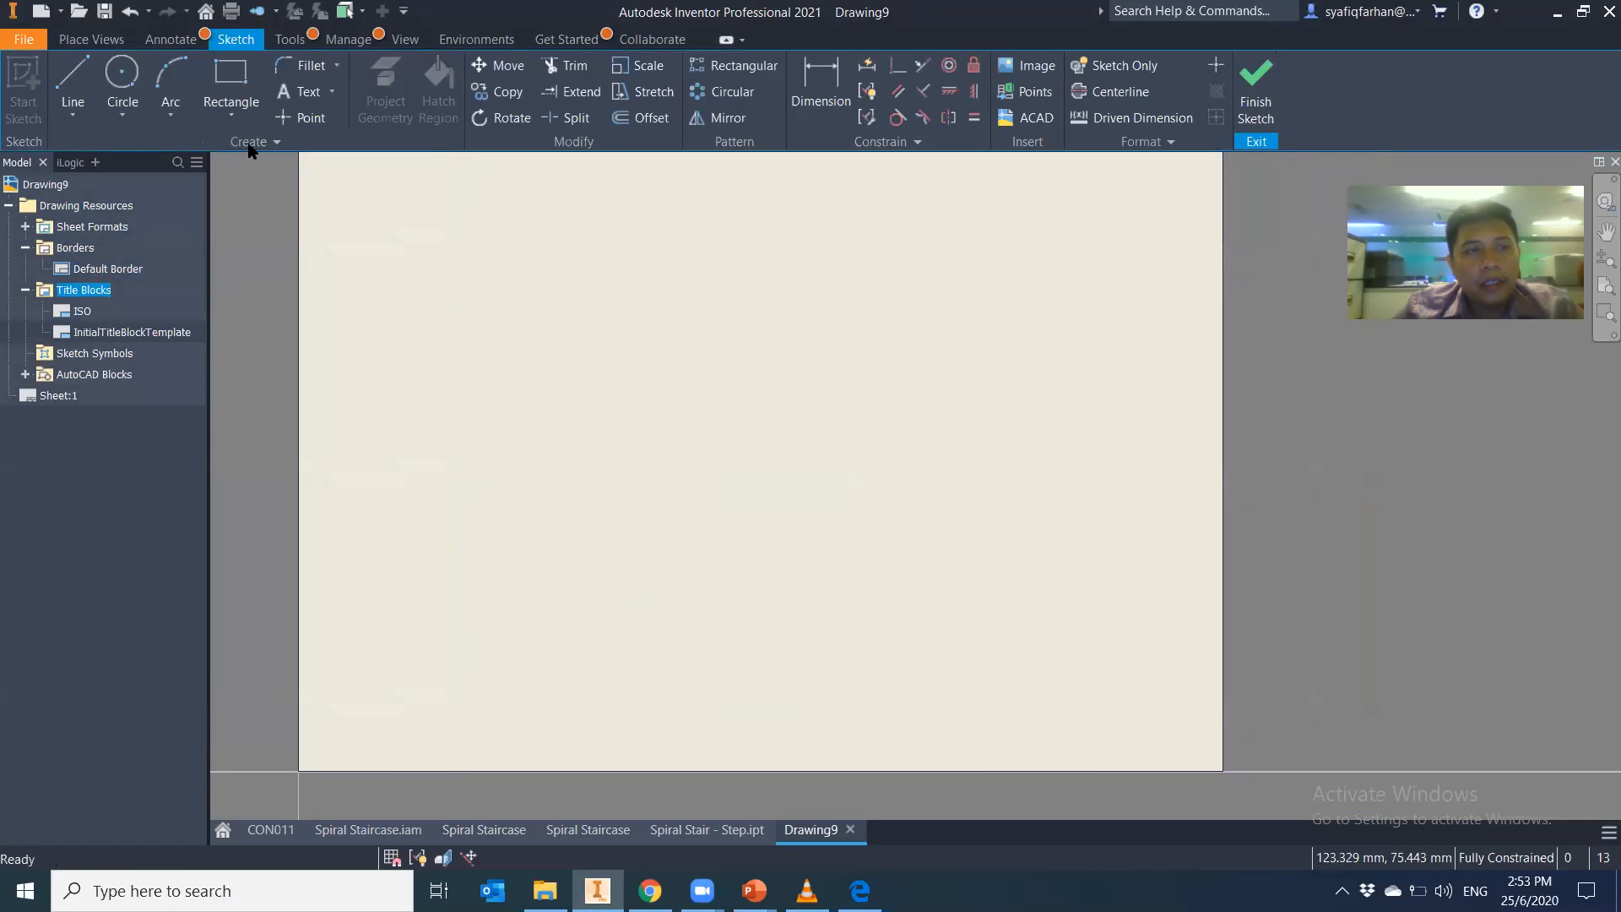
pyautogui.click(230, 80)
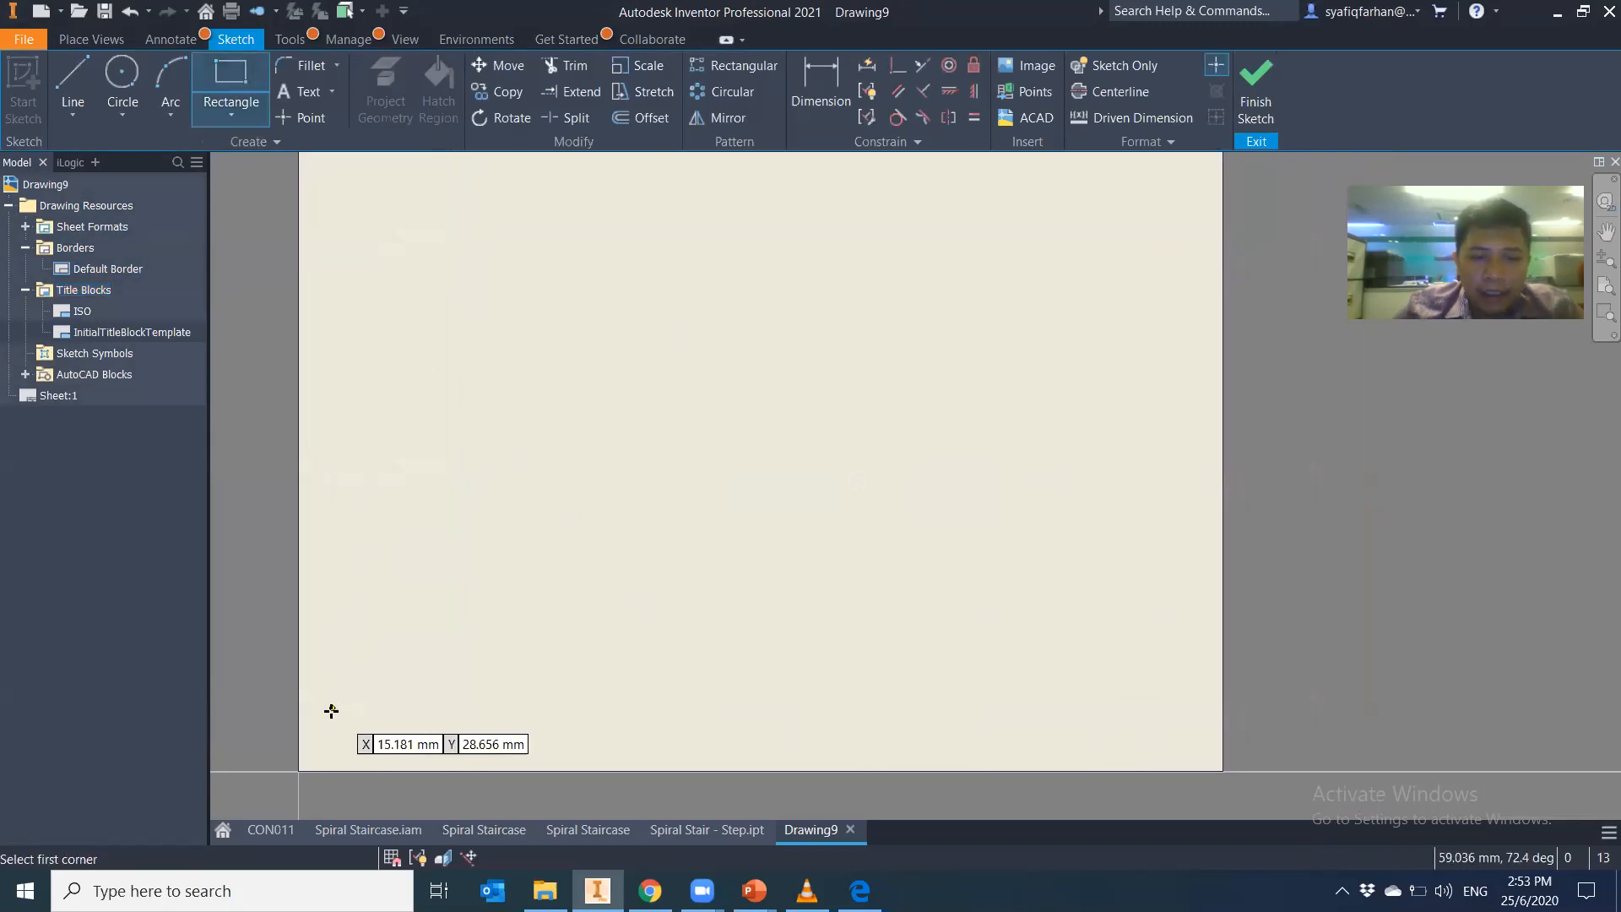
pyautogui.click(331, 717)
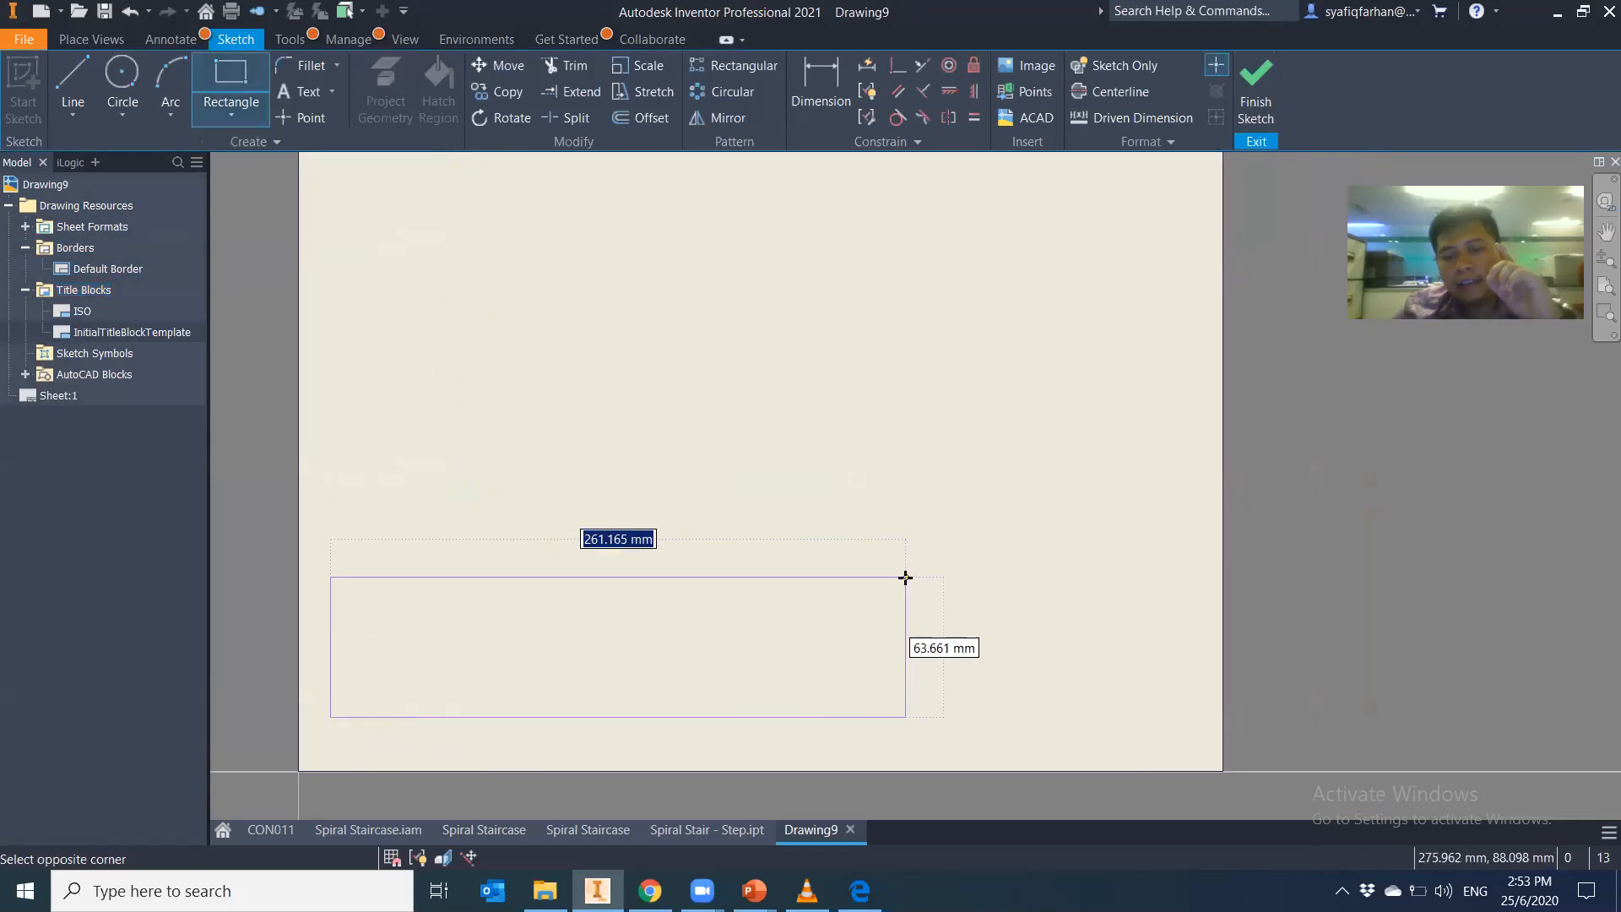
pyautogui.click(818, 593)
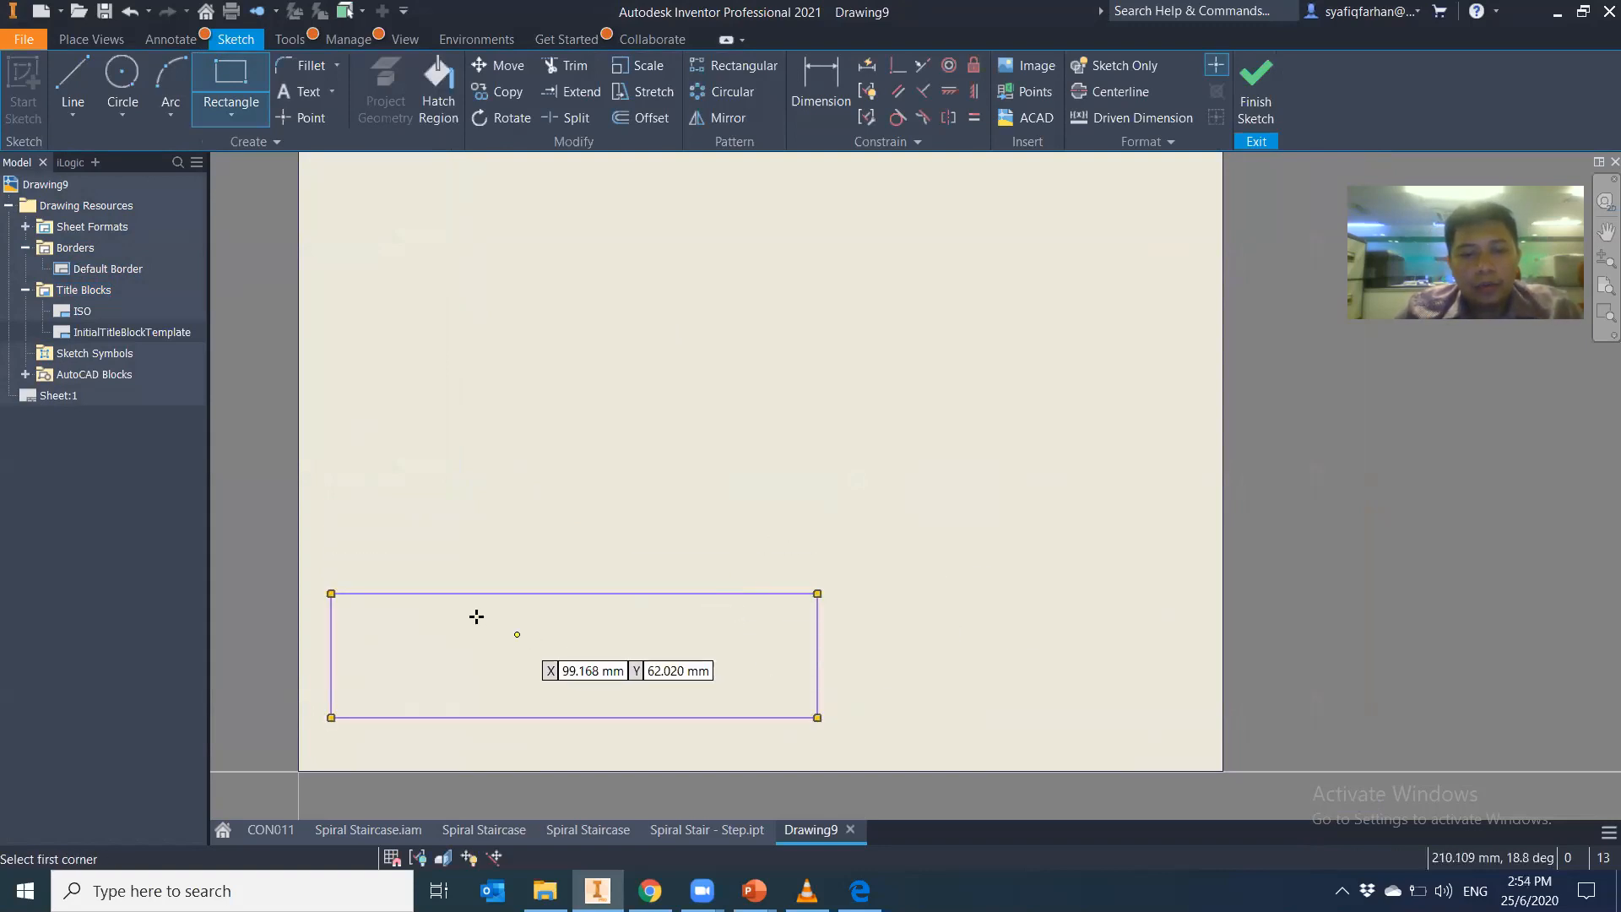
# Divide the rectangle with a full-height vertical line near its left end and a horizontal line from it to the right edge
pyautogui.press('l')
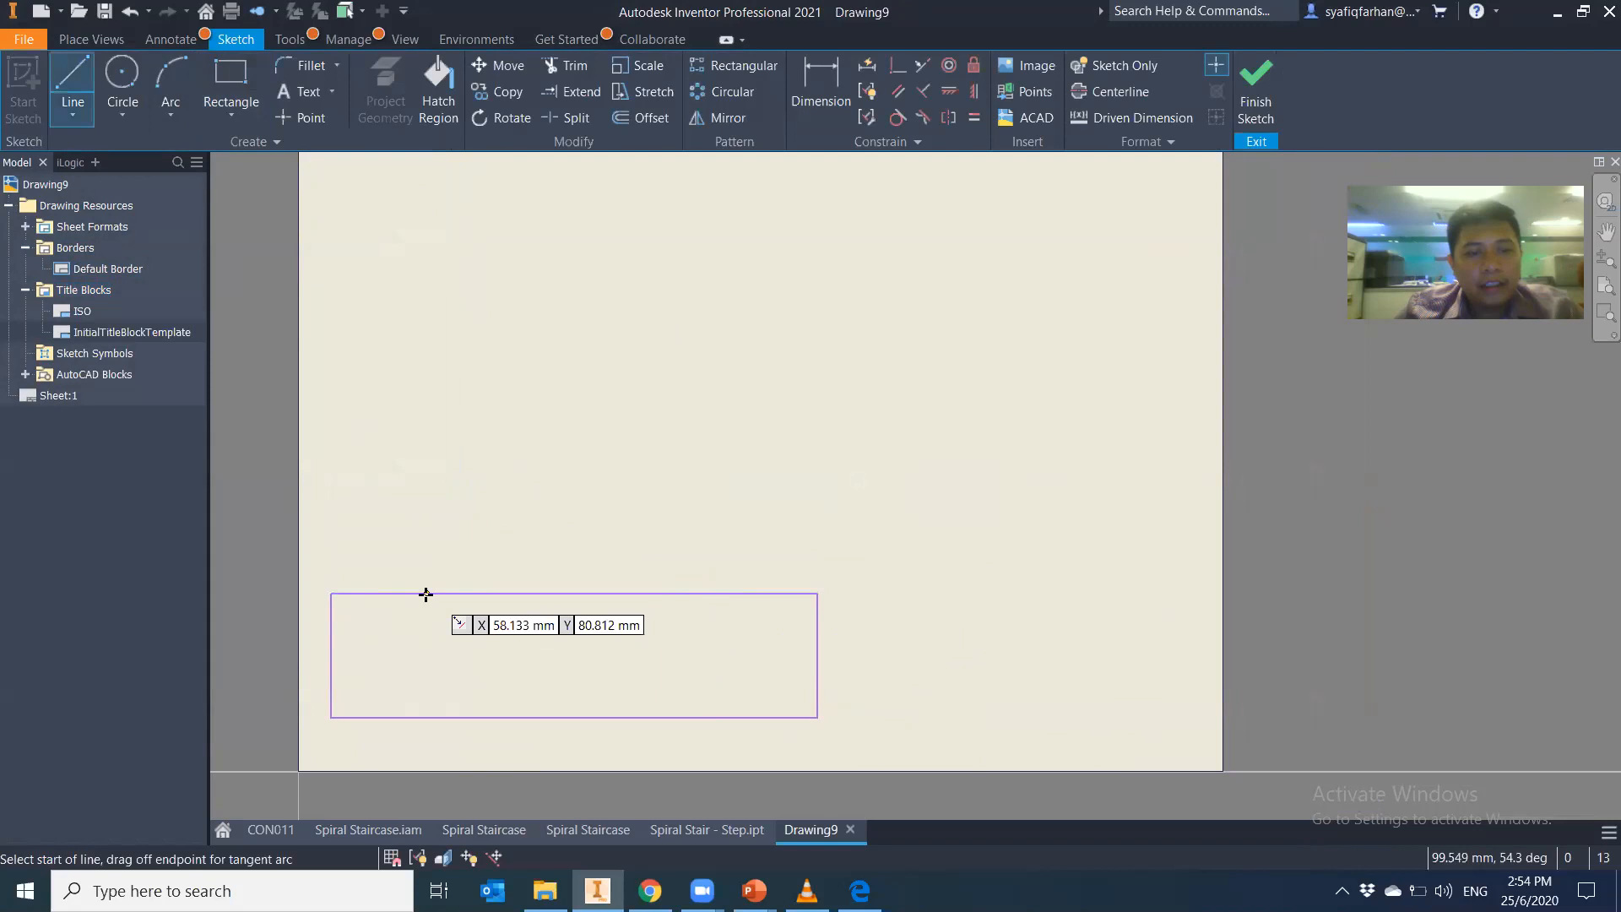
pyautogui.click(424, 594)
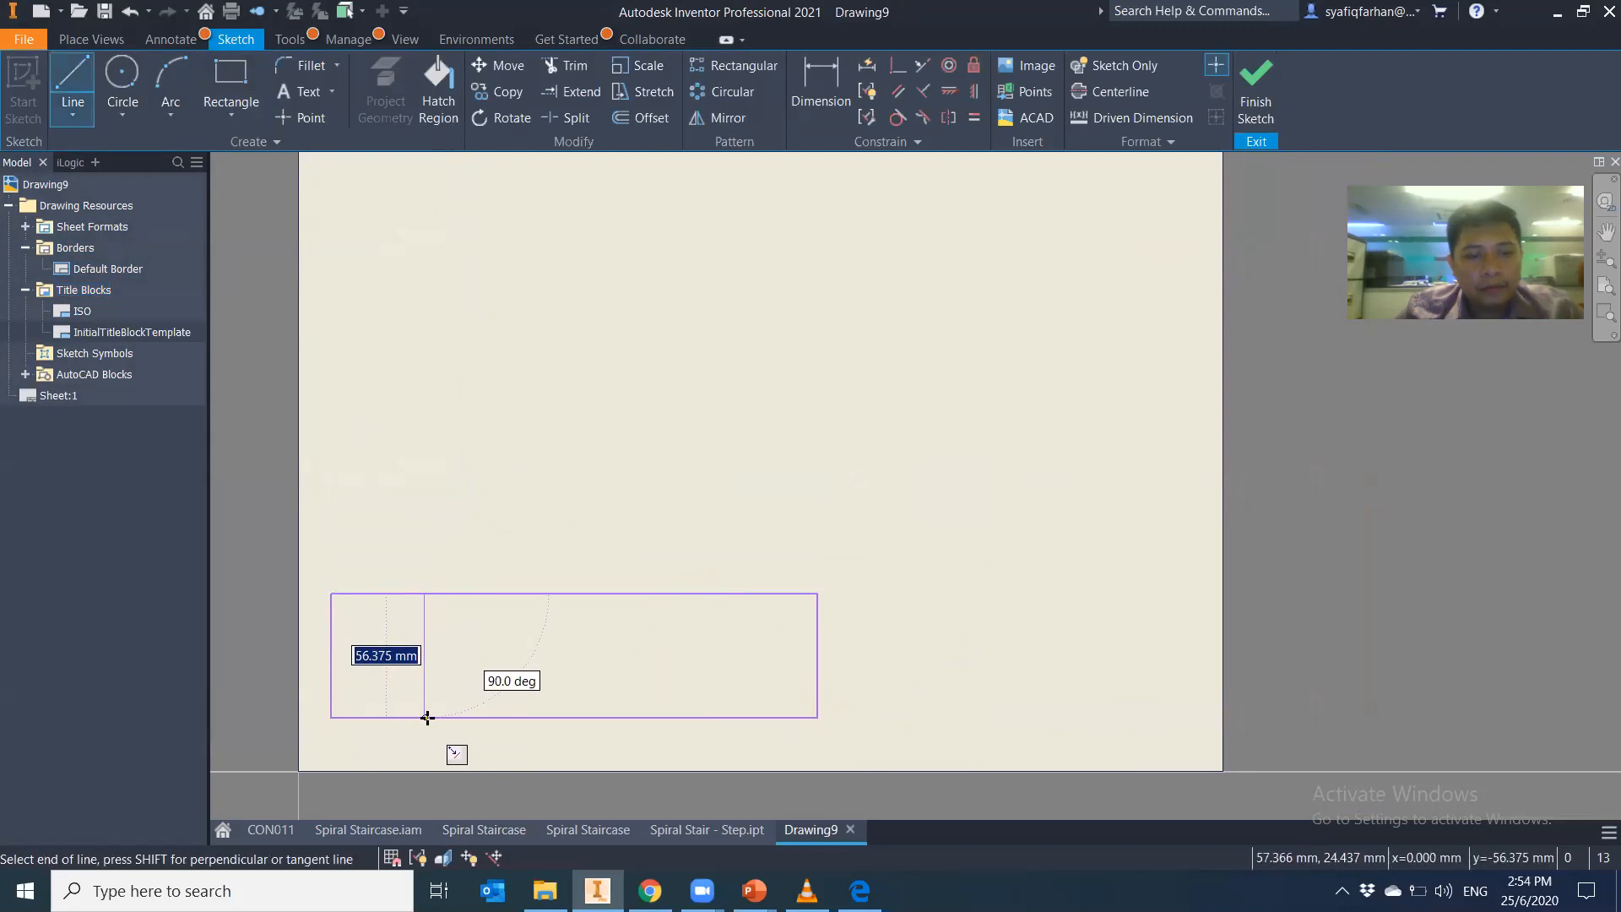
pyautogui.doubleClick(425, 717)
pyautogui.click(425, 628)
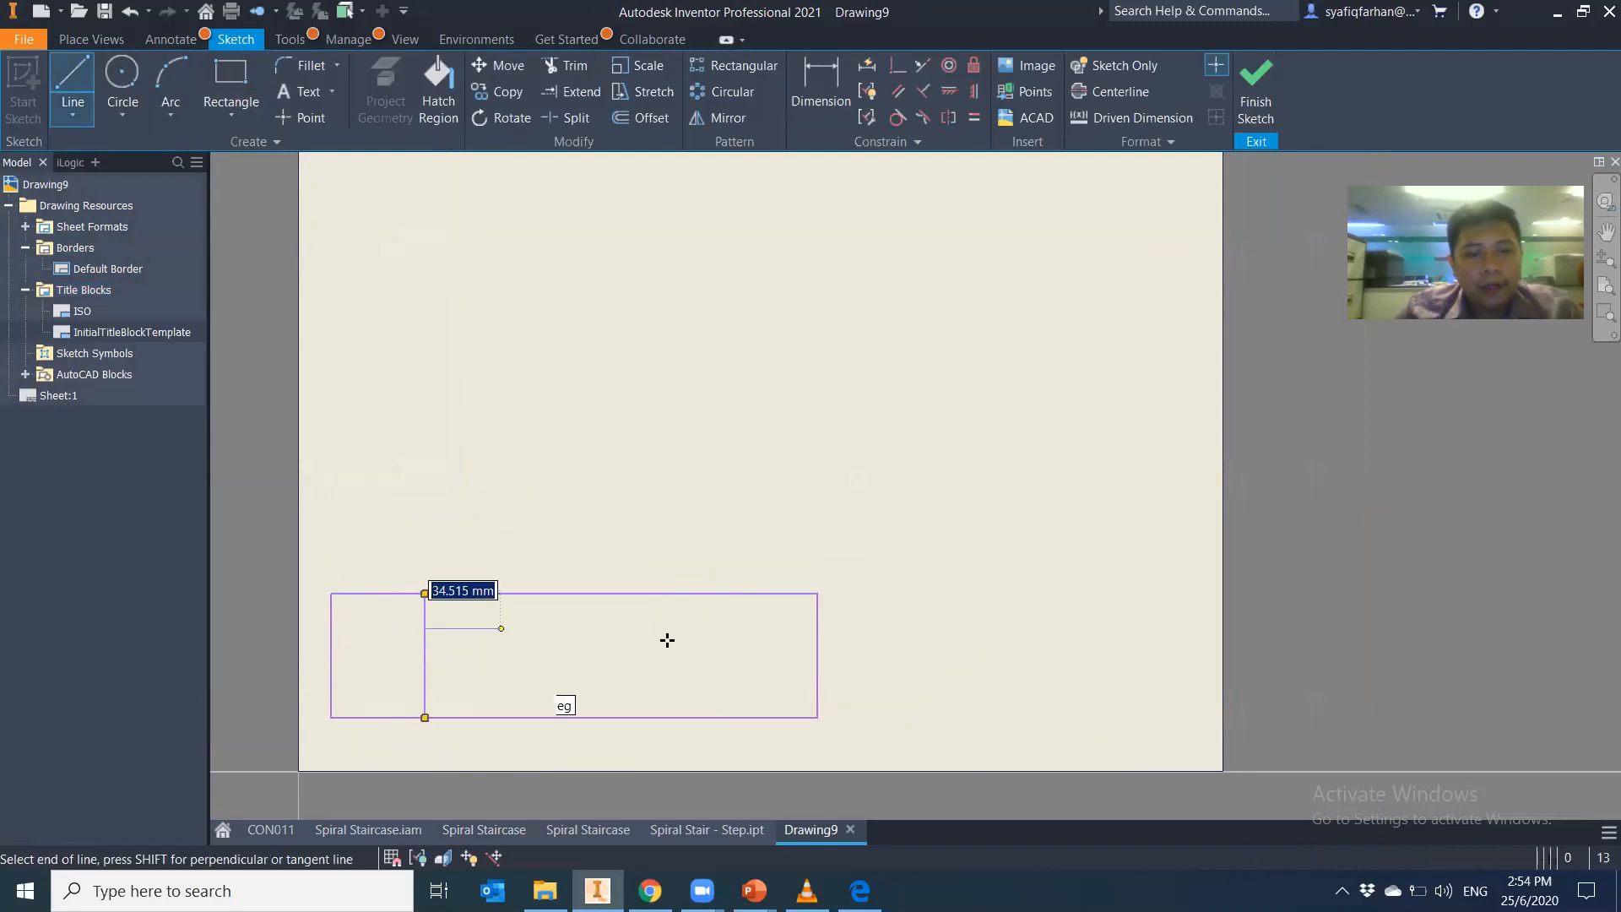
pyautogui.doubleClick(817, 628)
# Draw two vertical lines from the horizontal divider to the rectangle's bottom edge, splitting the lower area into three cells
pyautogui.click(692, 629)
pyautogui.doubleClick(692, 717)
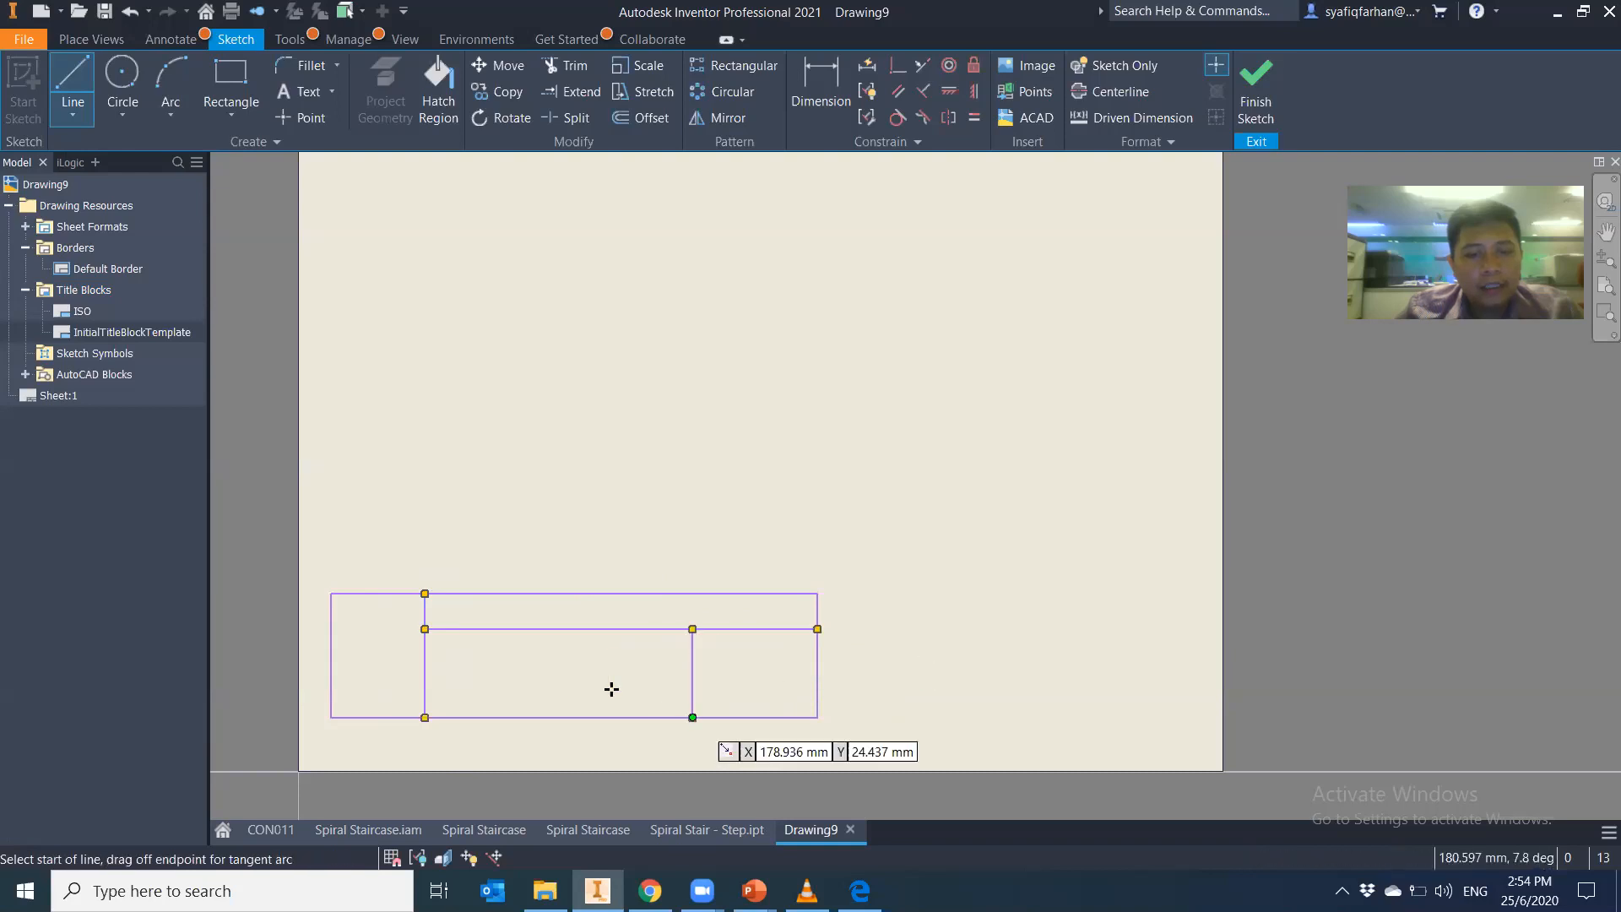
pyautogui.click(541, 629)
pyautogui.doubleClick(541, 718)
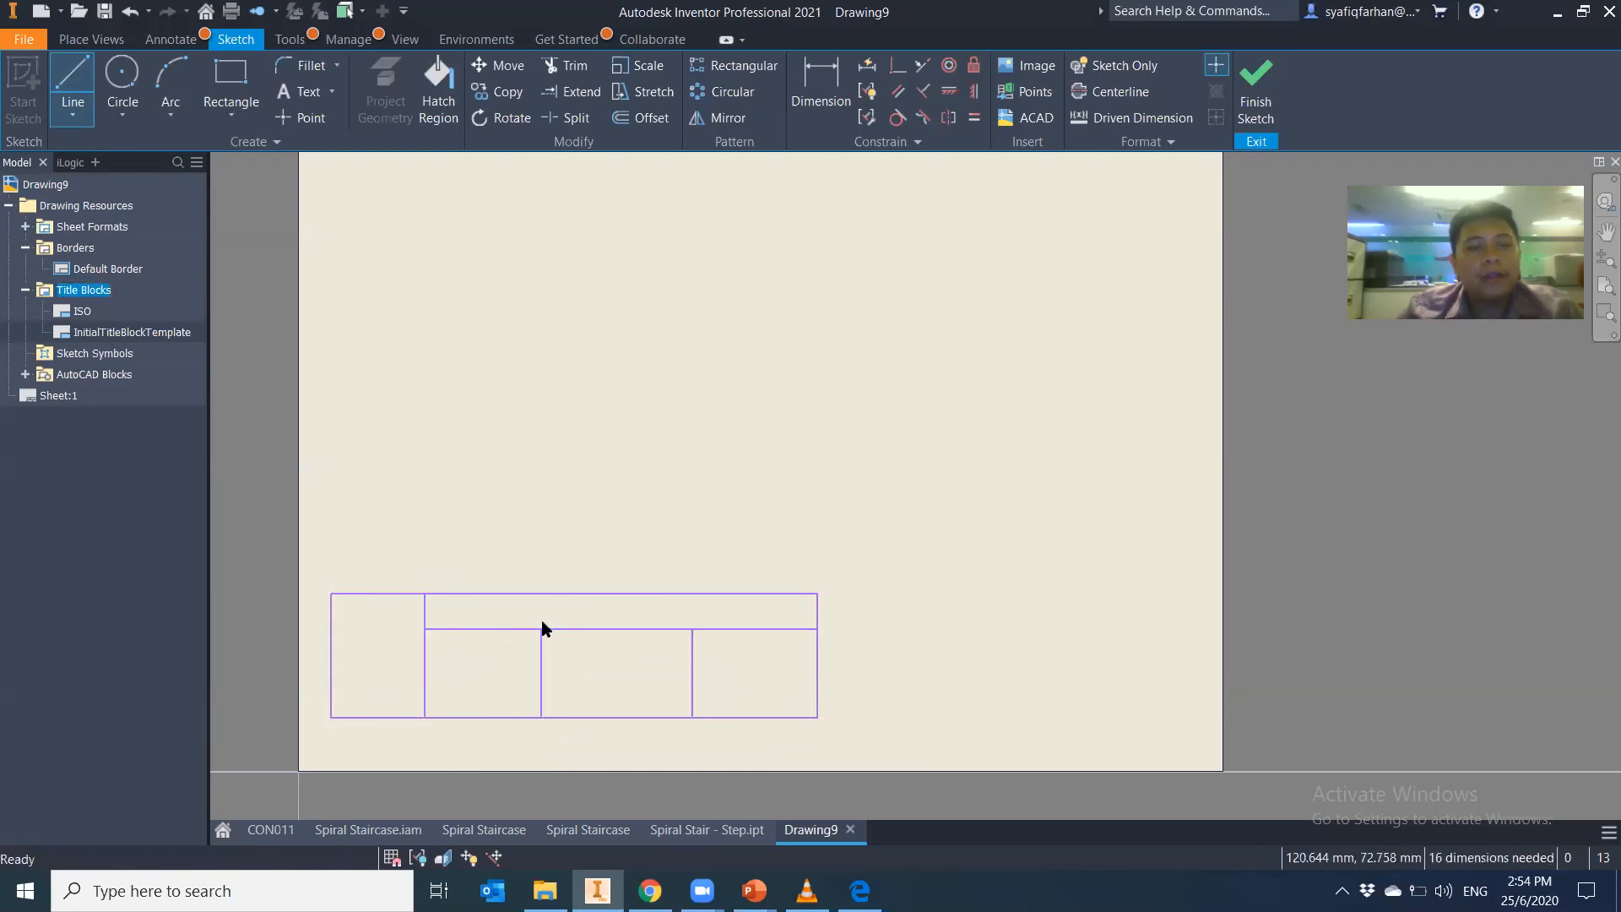
pyautogui.press('Escape')
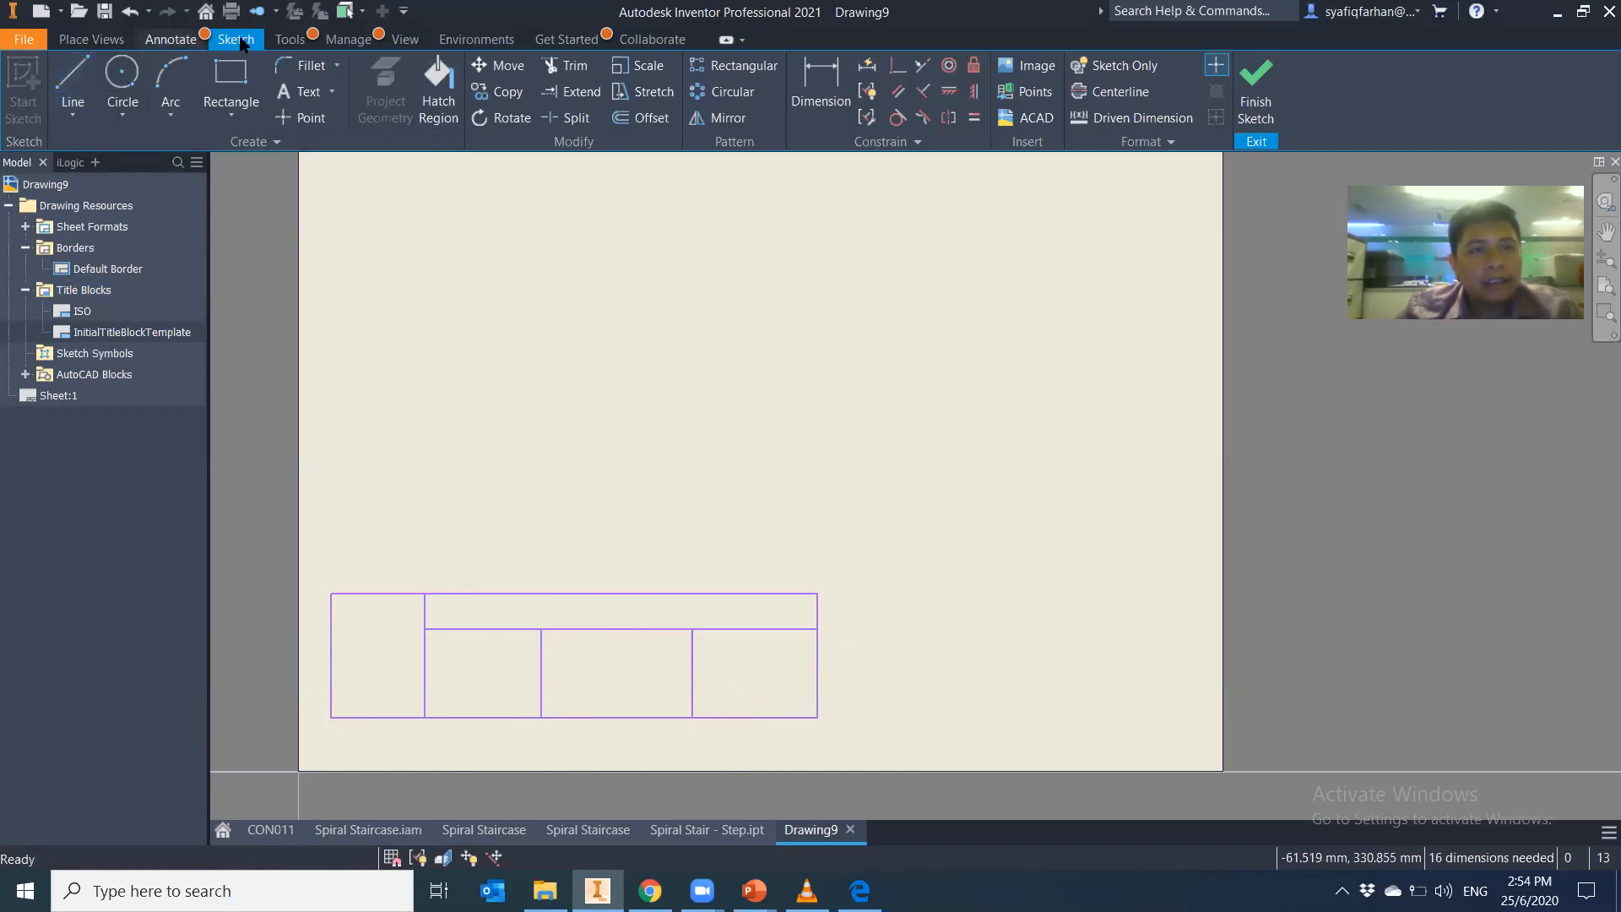
pyautogui.click(290, 39)
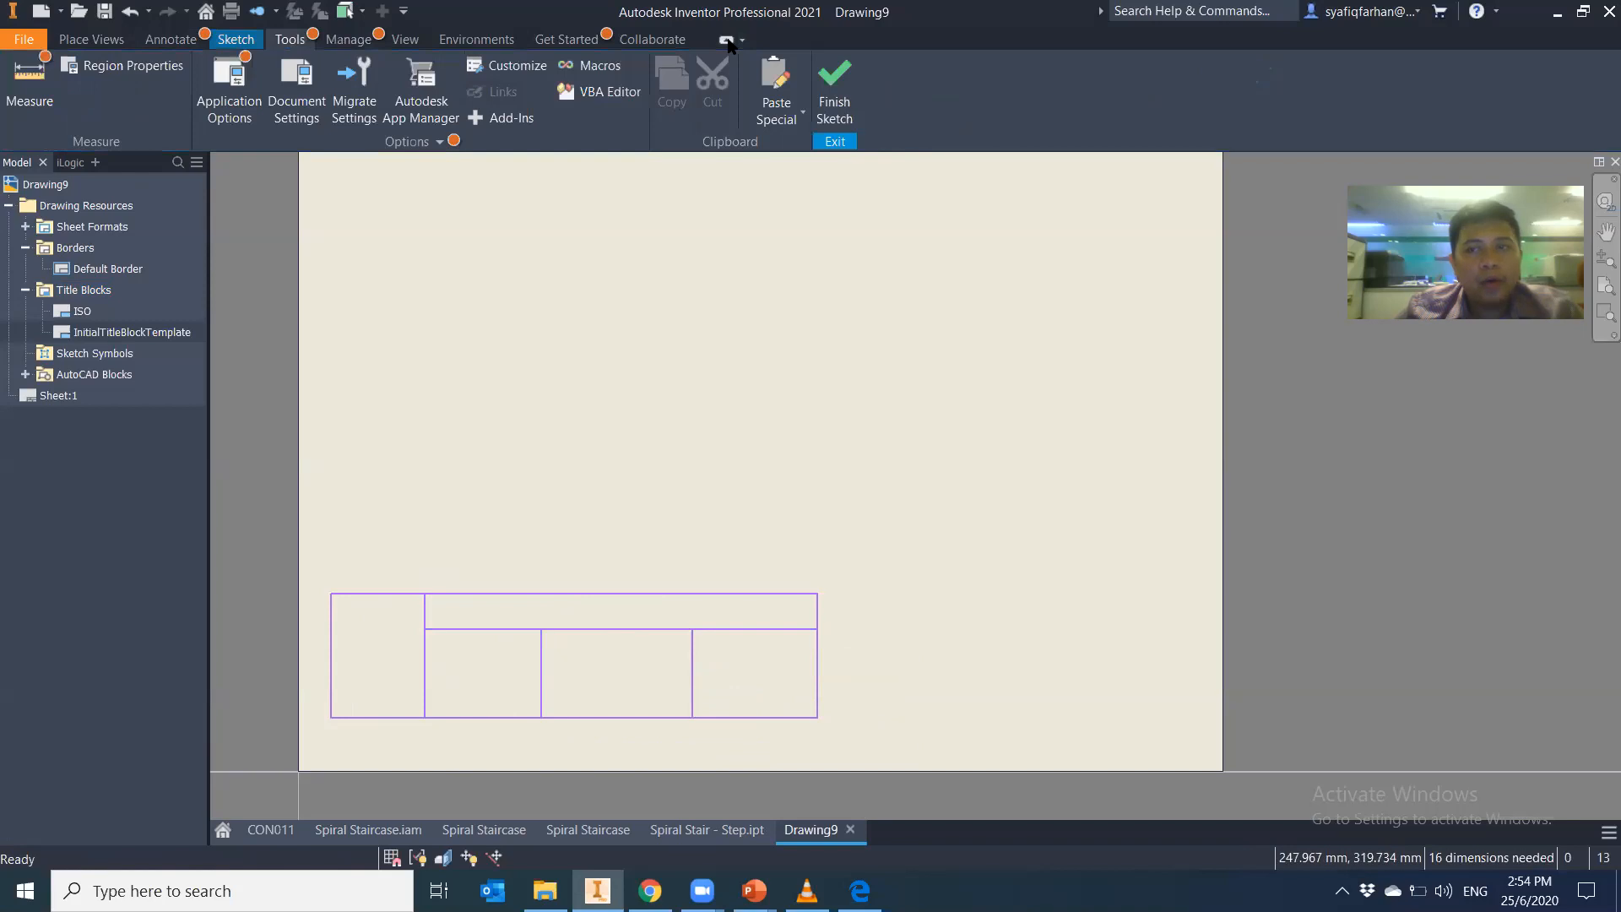
pyautogui.click(348, 39)
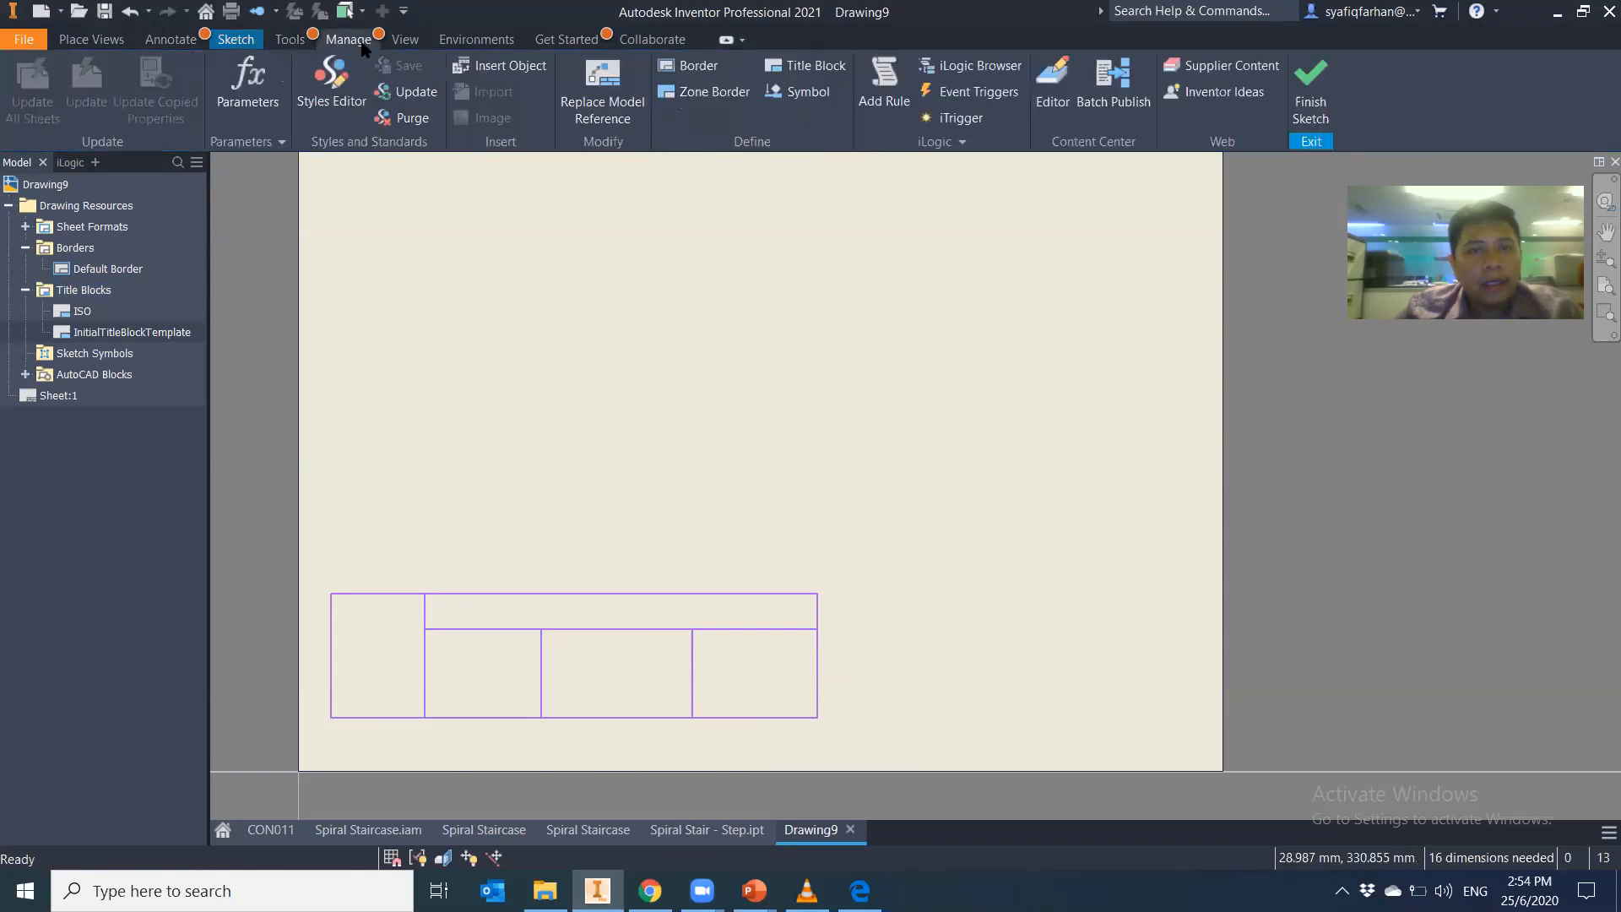
pyautogui.click(406, 43)
pyautogui.click(466, 41)
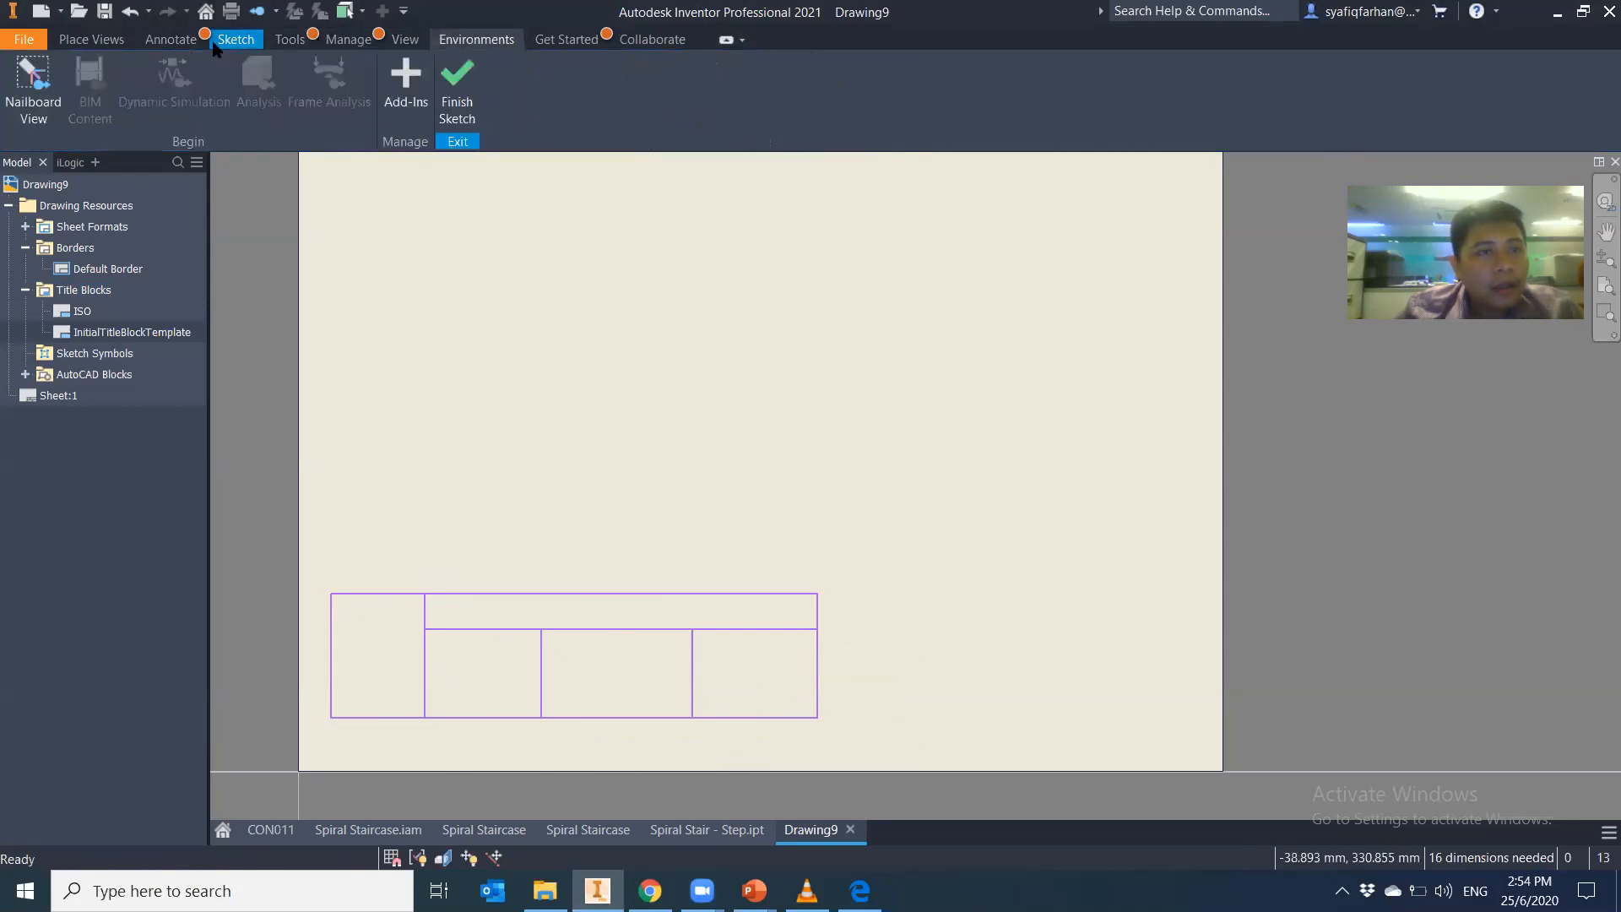
pyautogui.click(170, 42)
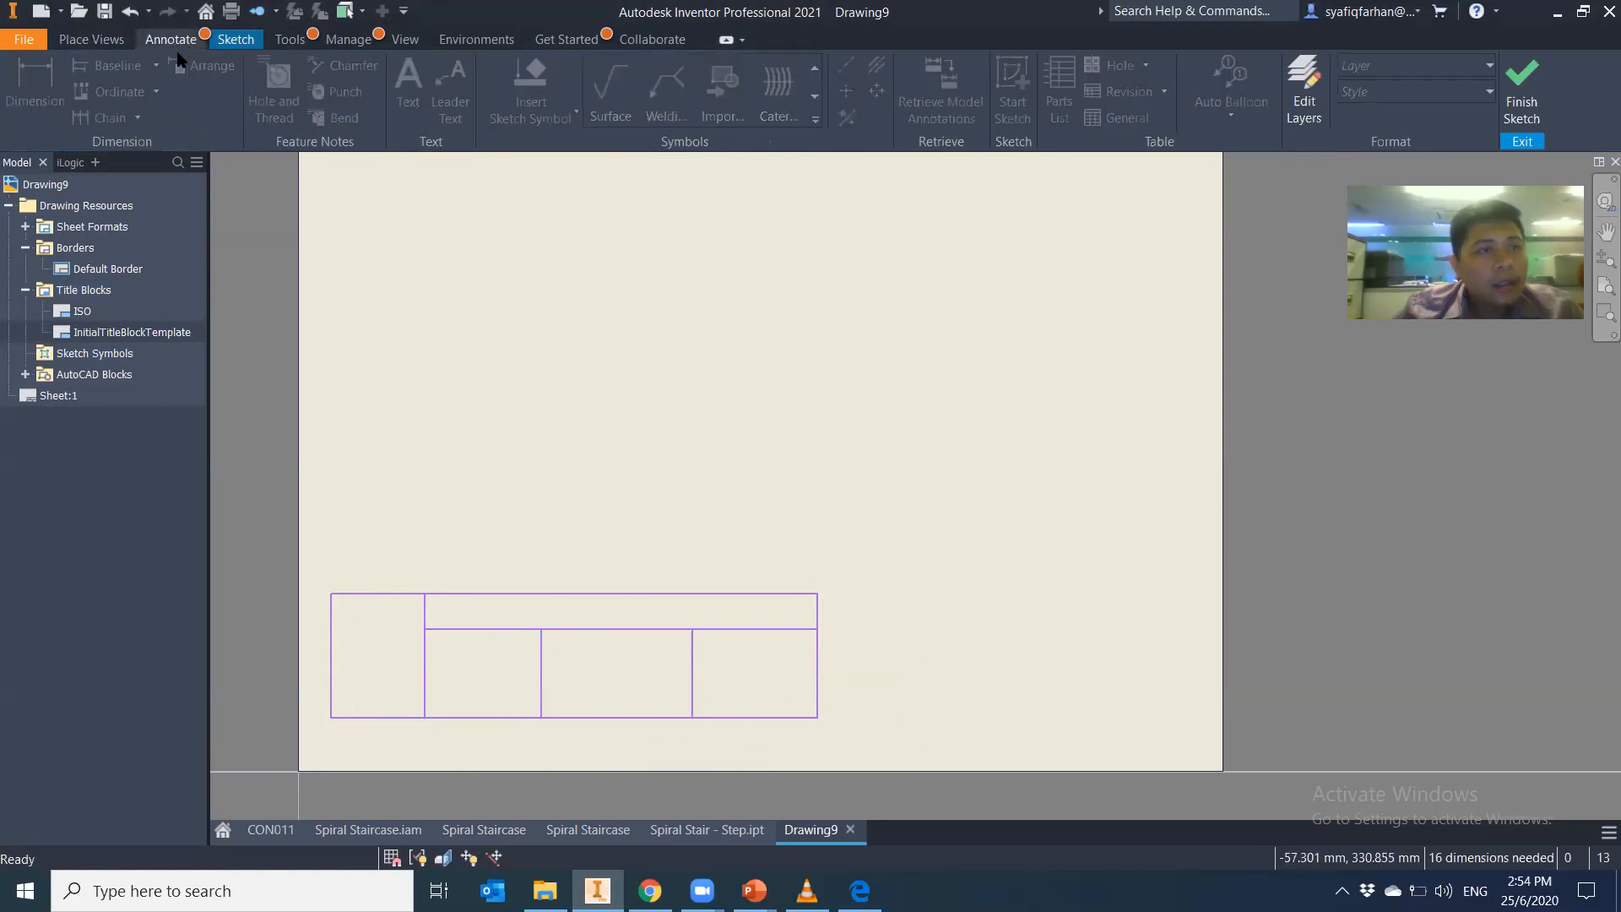
pyautogui.click(91, 40)
pyautogui.click(235, 40)
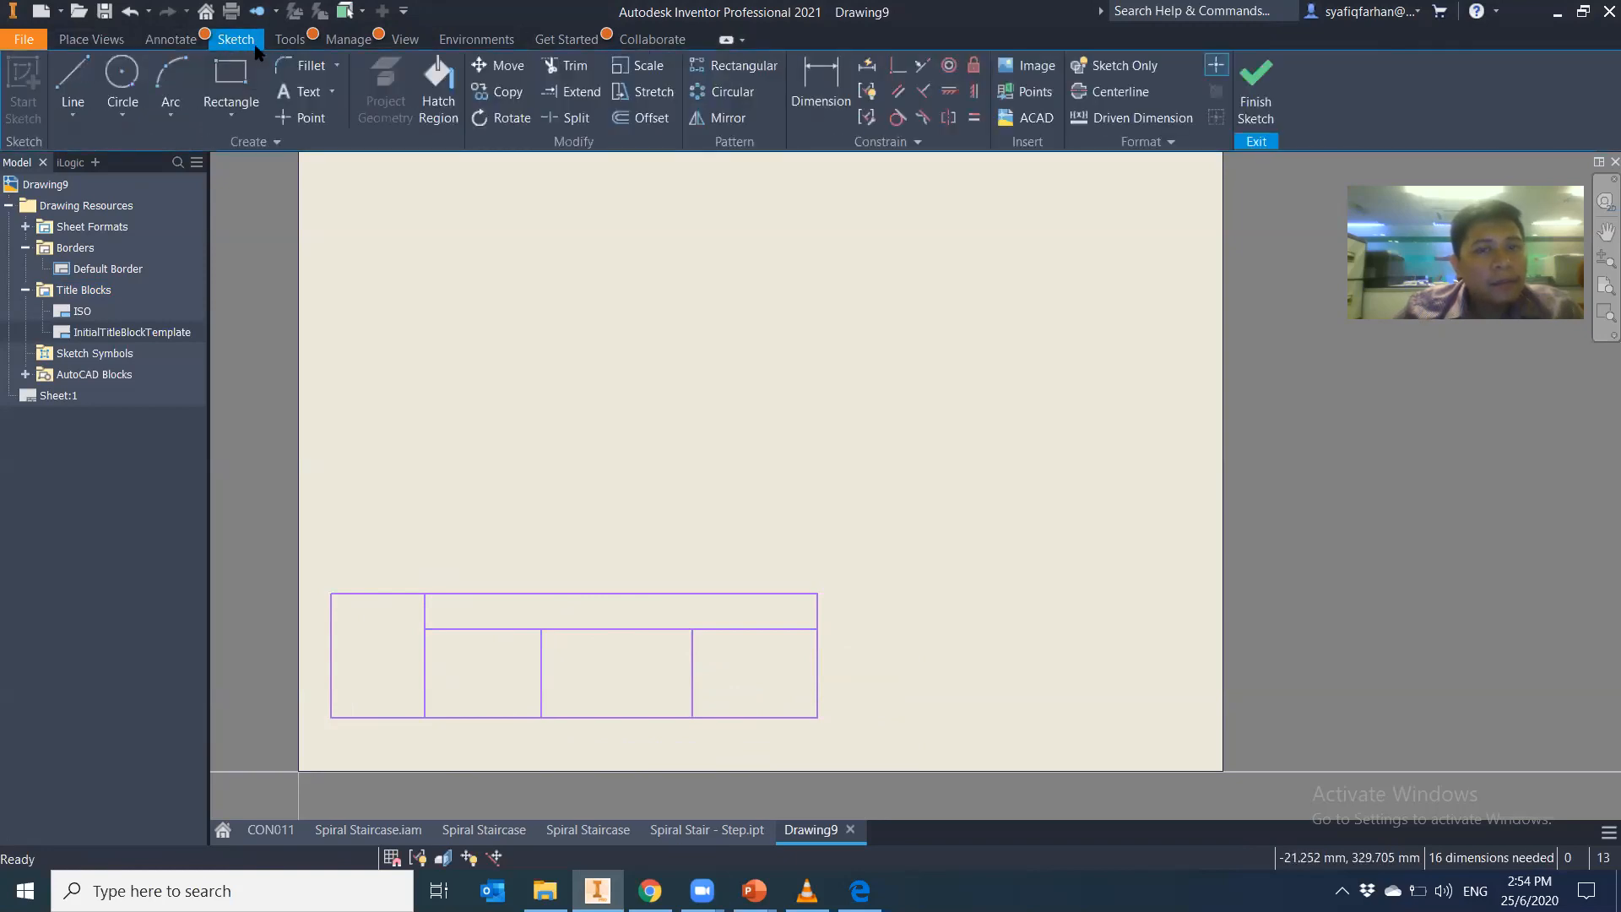
pyautogui.click(350, 41)
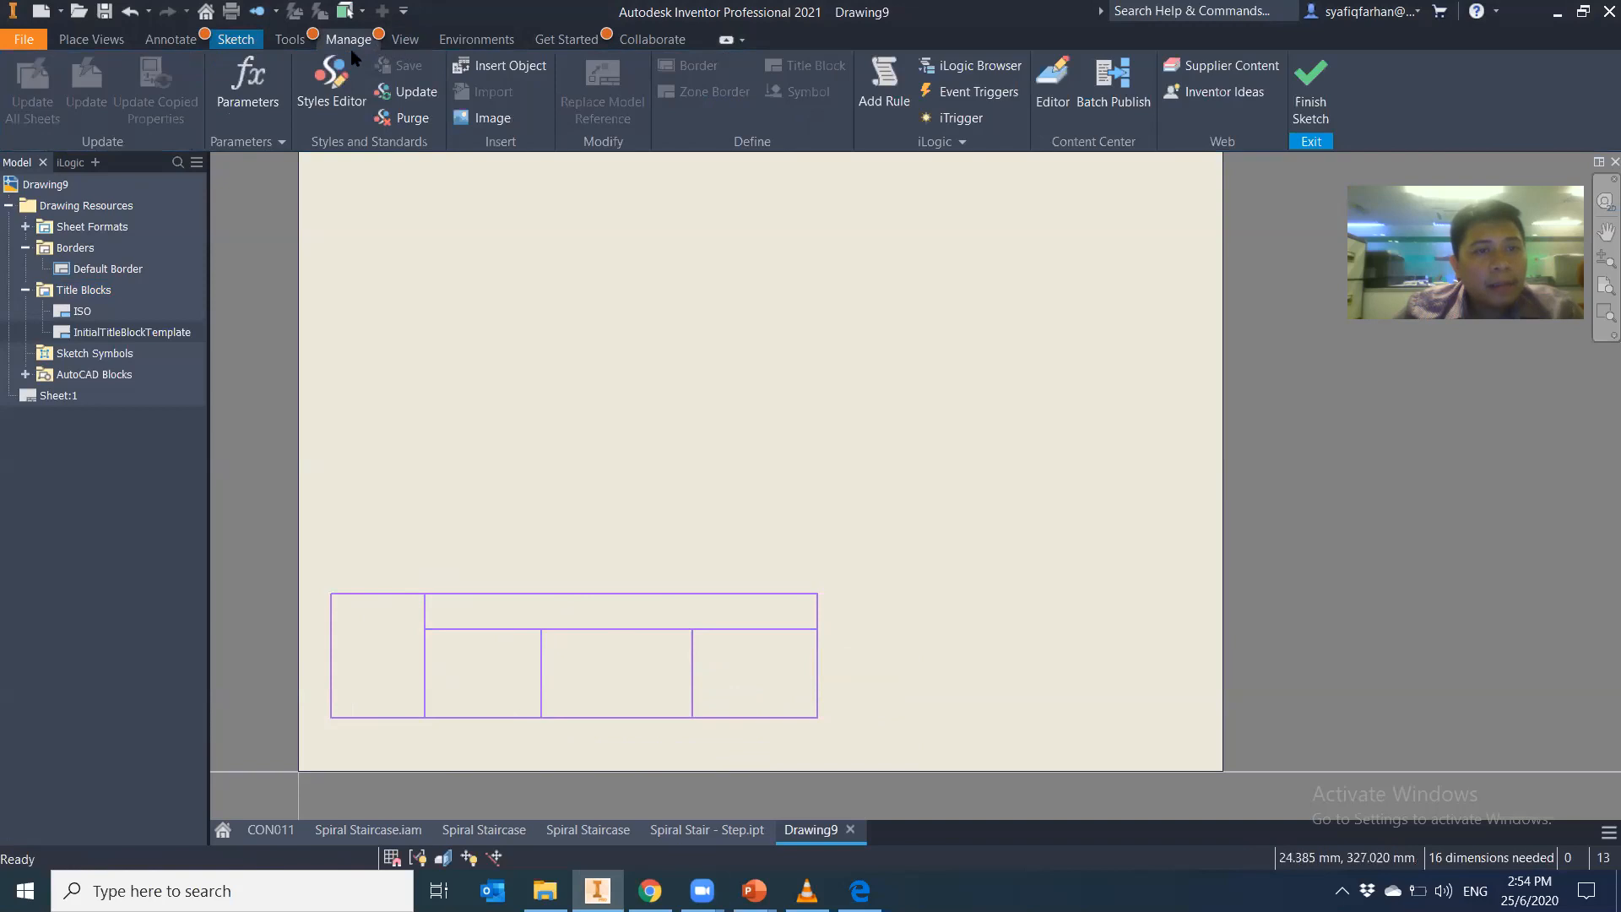
pyautogui.click(482, 118)
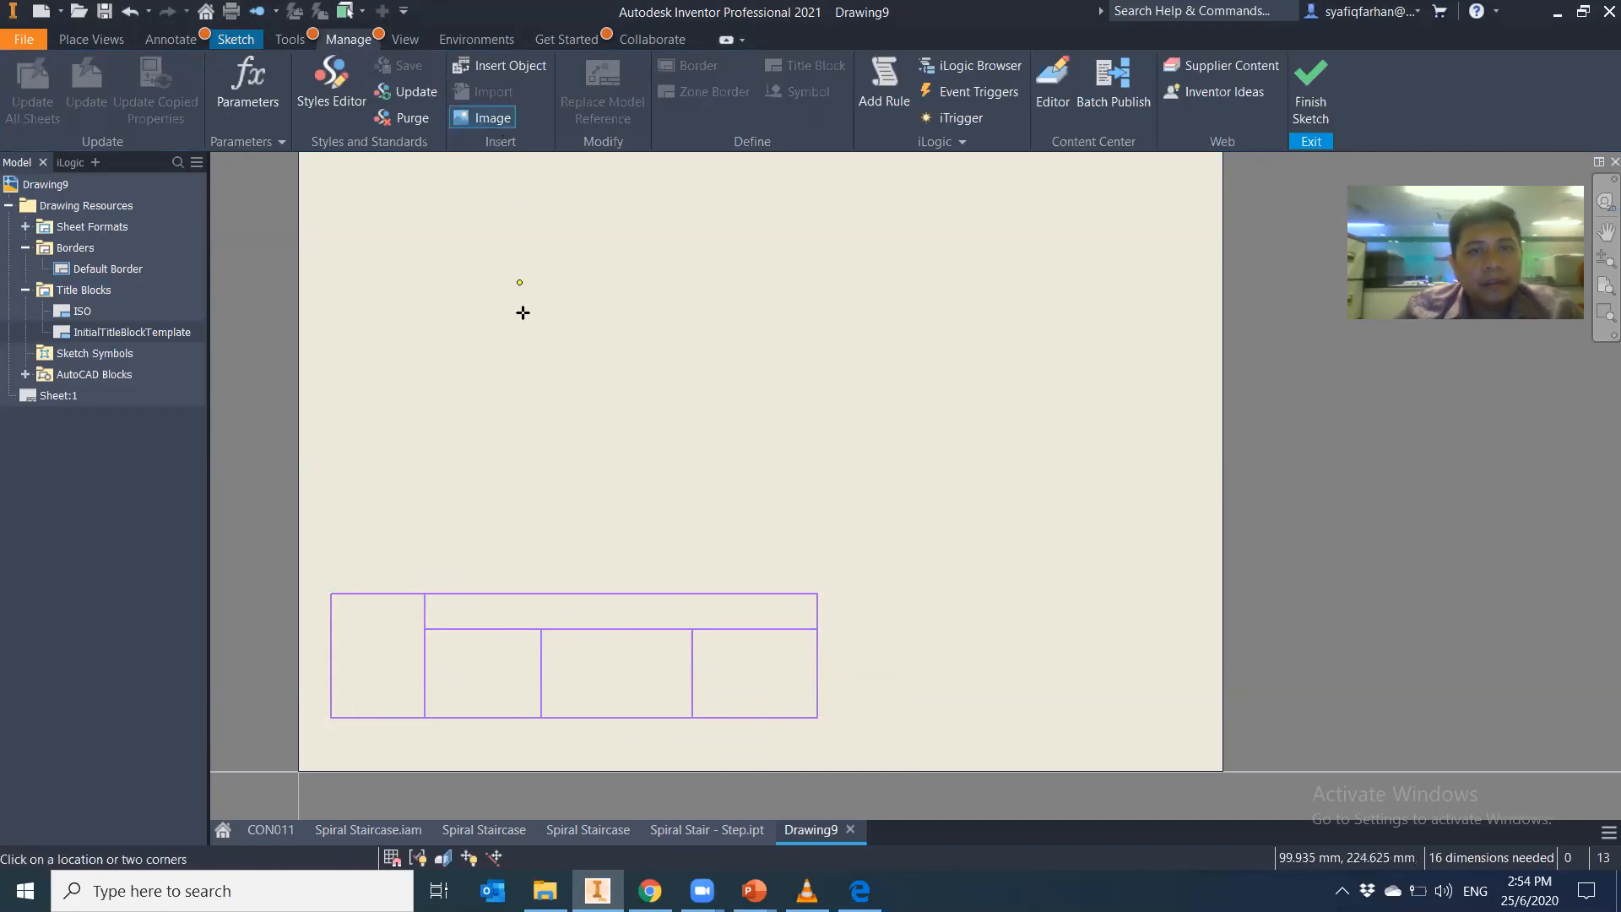
pyautogui.moveTo(521, 311); pyautogui.dragTo(531, 347, button='middle')
pyautogui.press('Escape')
pyautogui.moveTo(404, 529); pyautogui.dragTo(439, 447, button='middle')
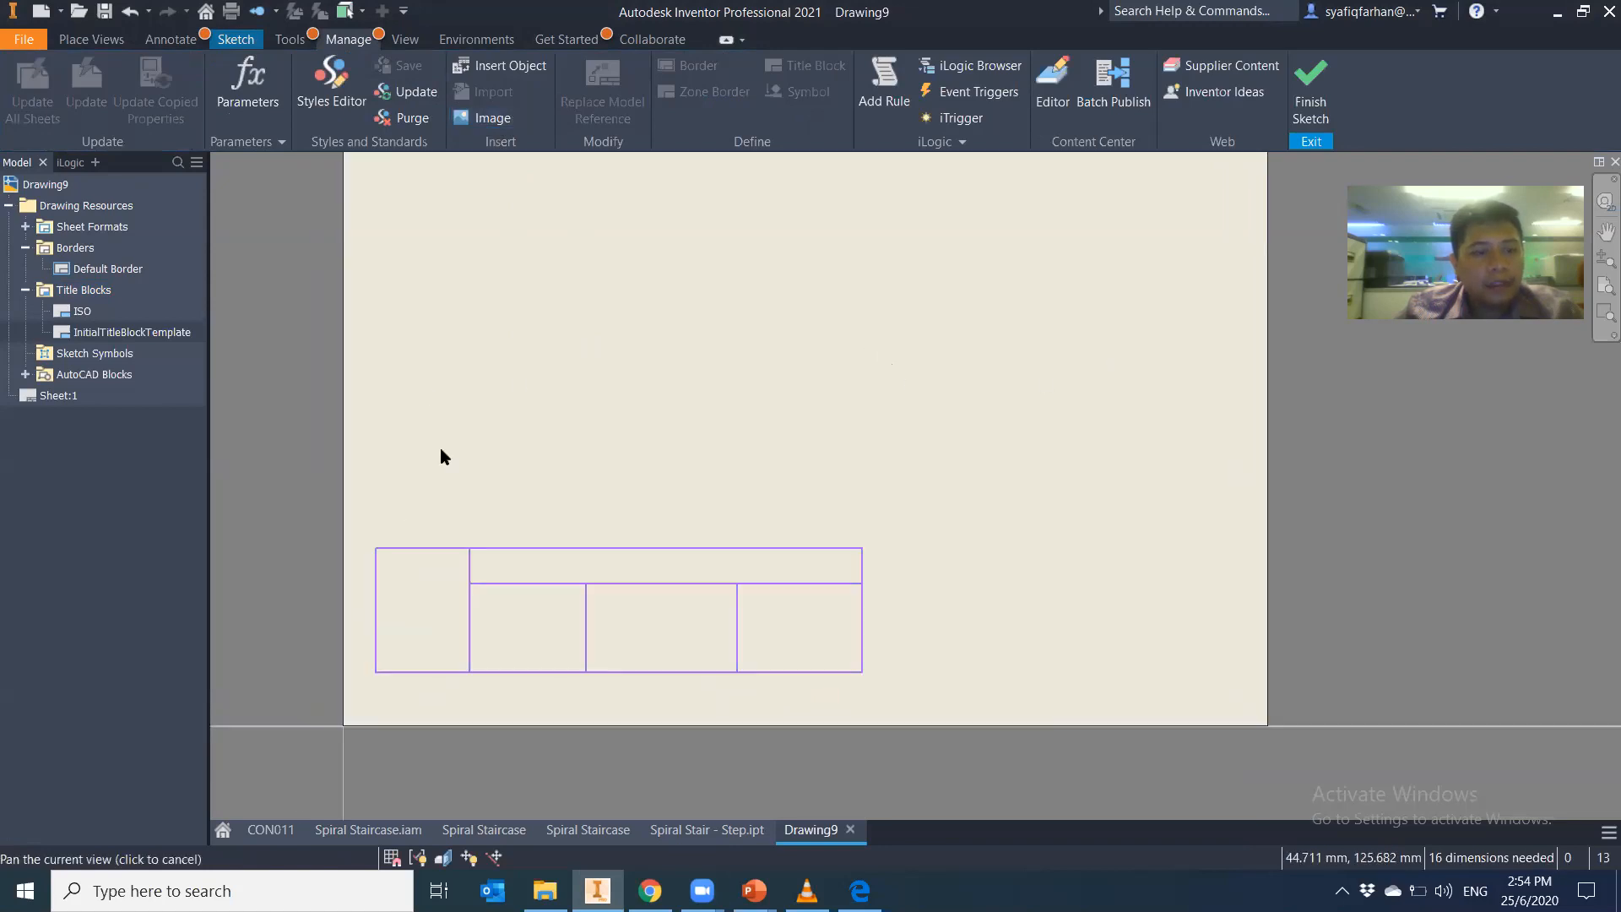
# Insert the image Acad systems from the Desktop into the title block's tall left cell
pyautogui.click(483, 117)
pyautogui.click(389, 576)
pyautogui.click(459, 616)
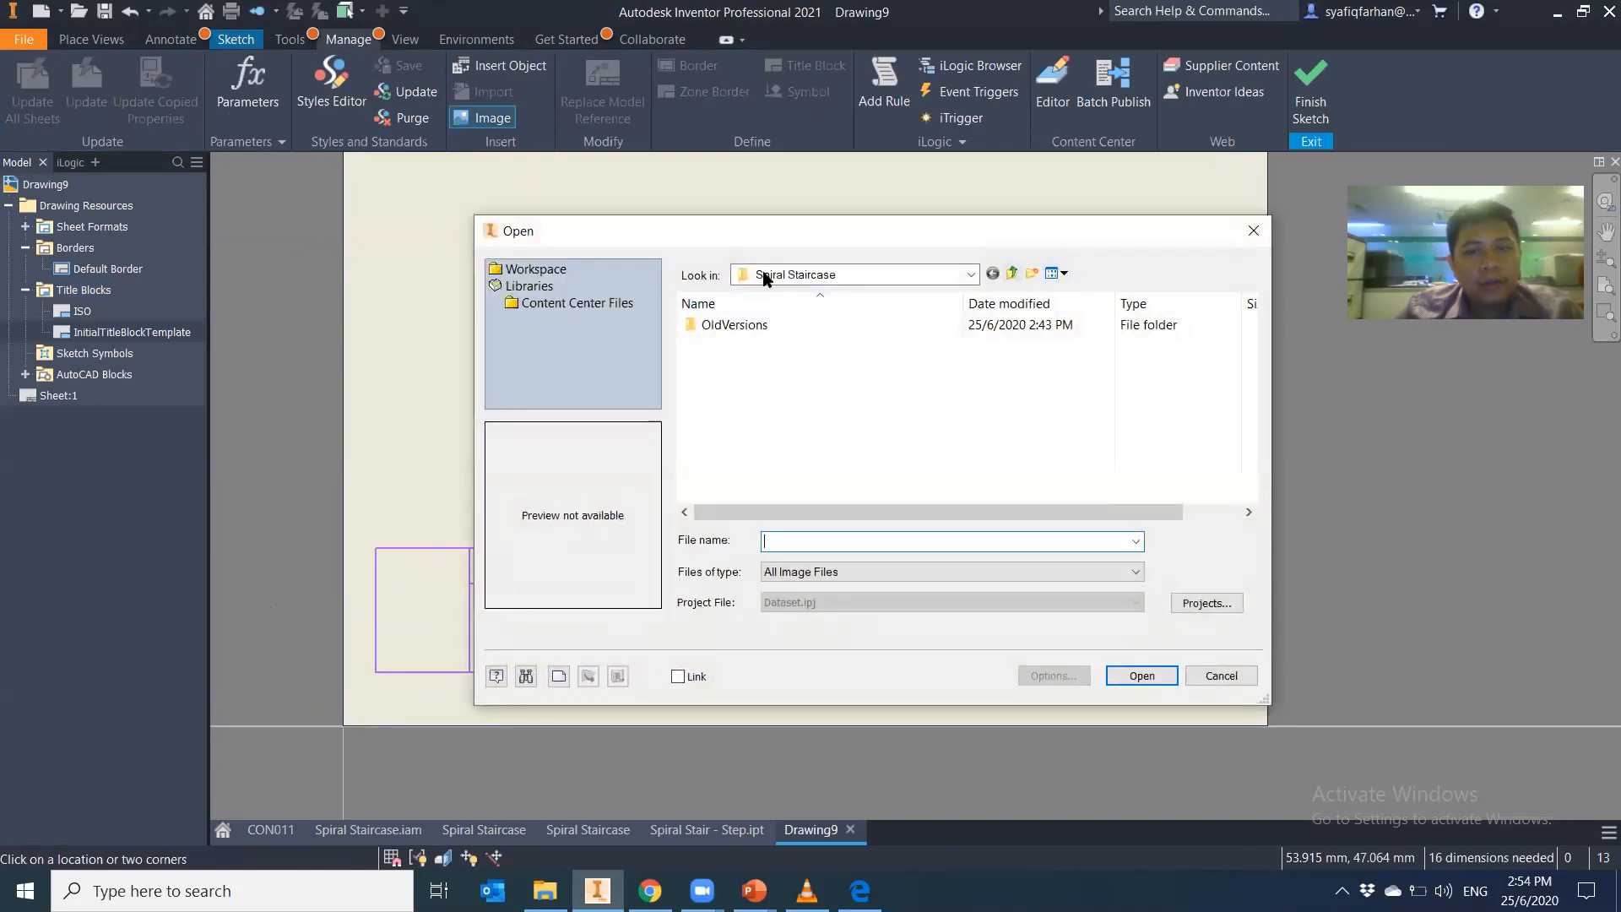
pyautogui.click(970, 275)
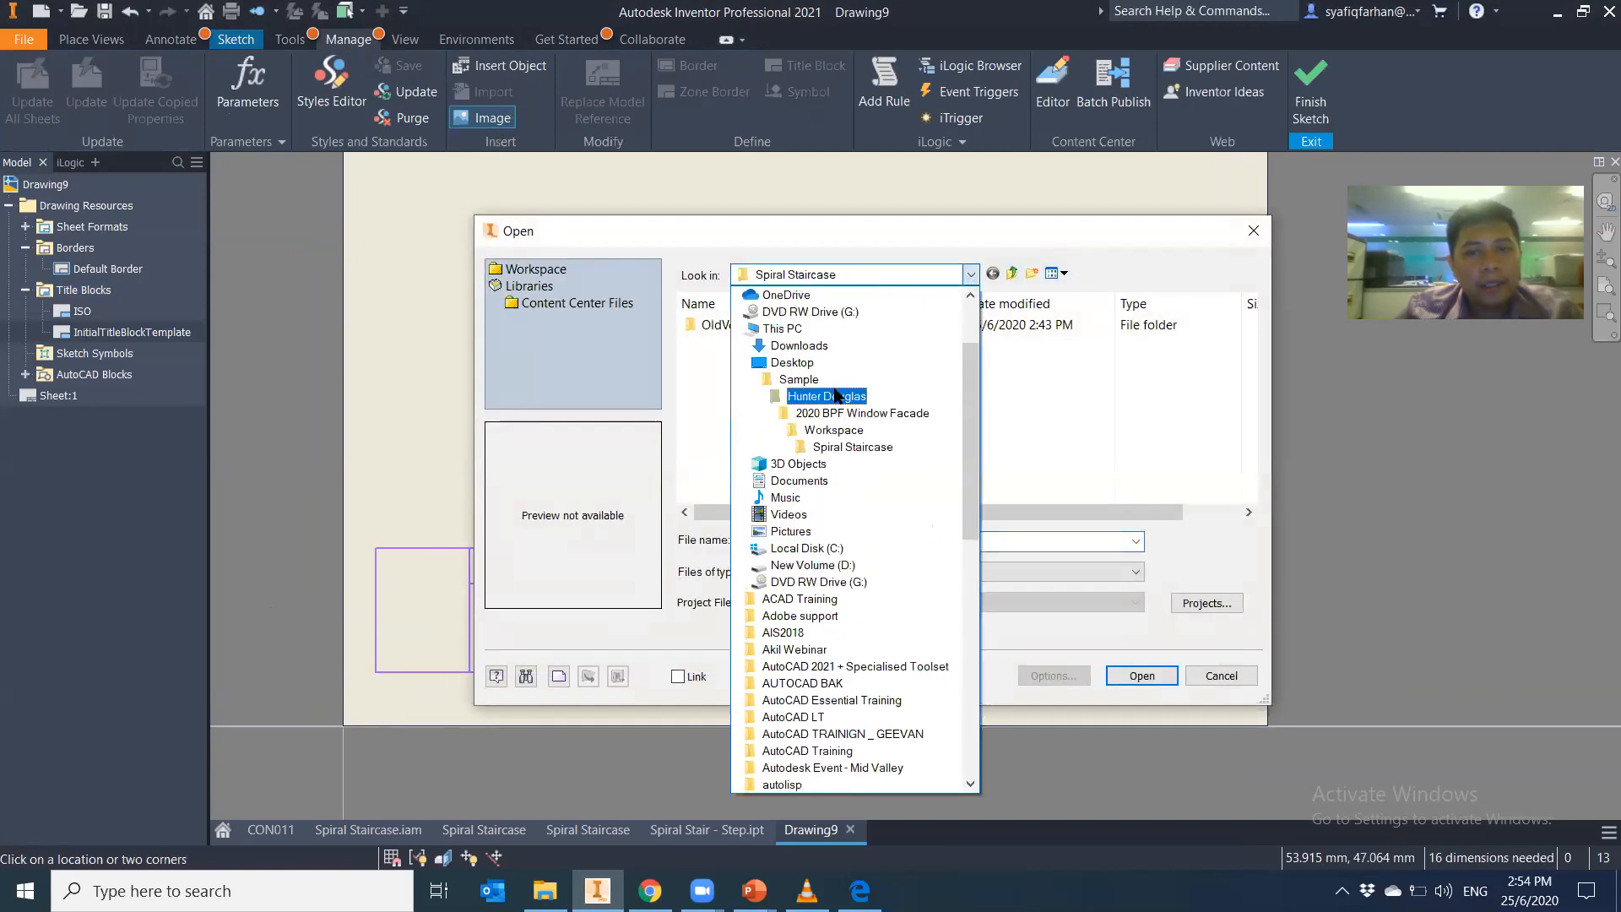
pyautogui.click(790, 362)
pyautogui.scroll(-5, 870, 408)
pyautogui.scroll(3, 870, 446)
pyautogui.click(815, 484)
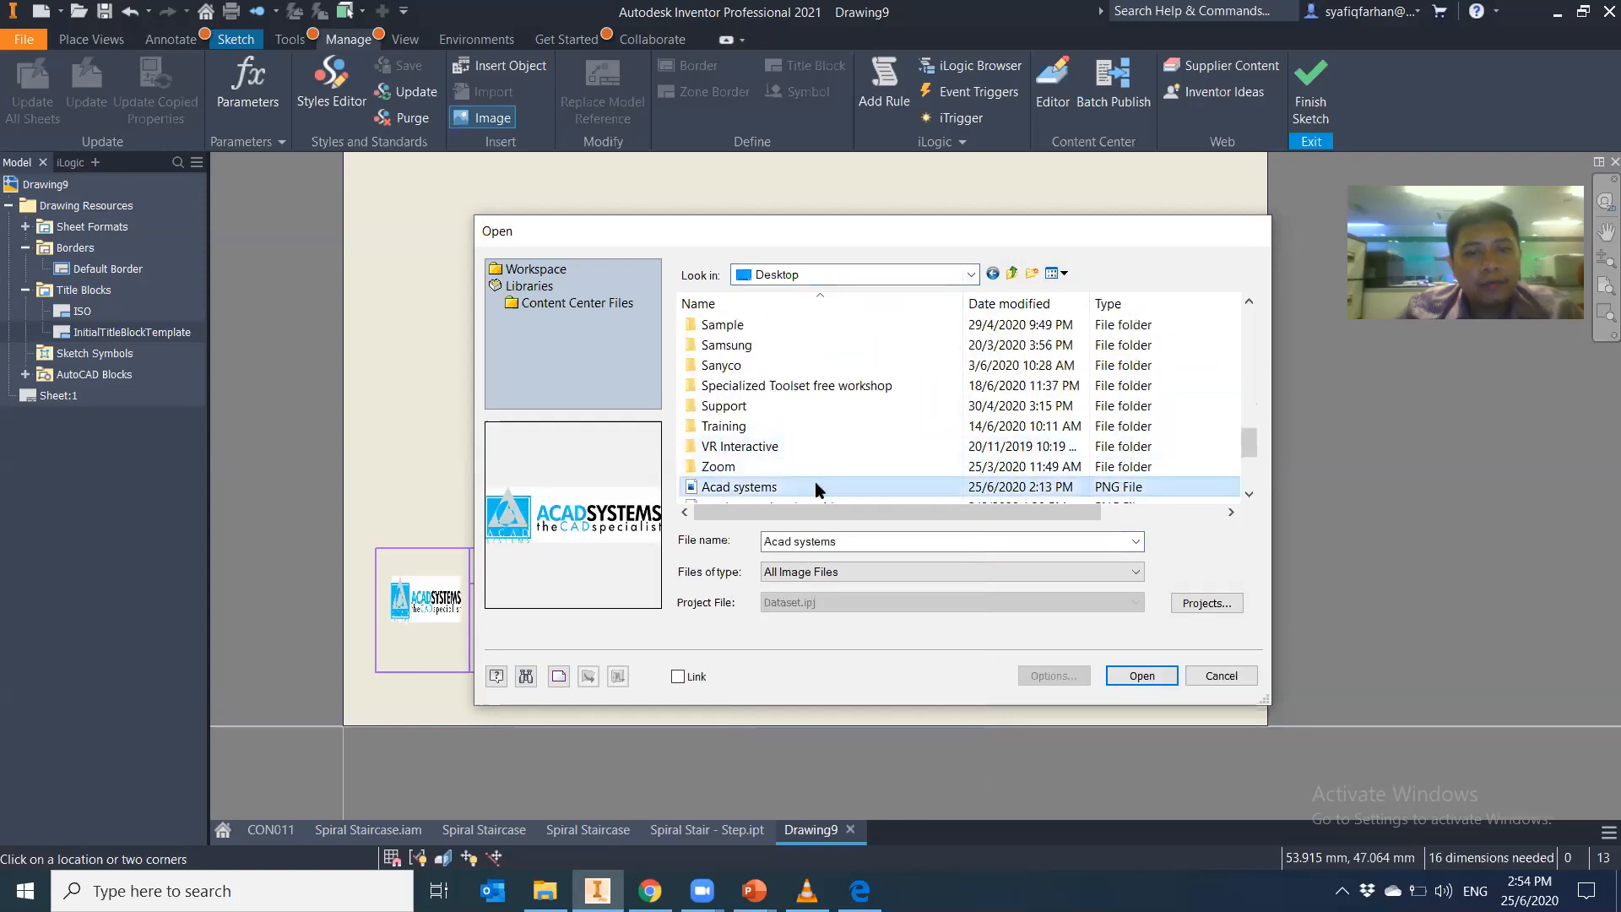
pyautogui.doubleClick(815, 487)
pyautogui.click(1162, 678)
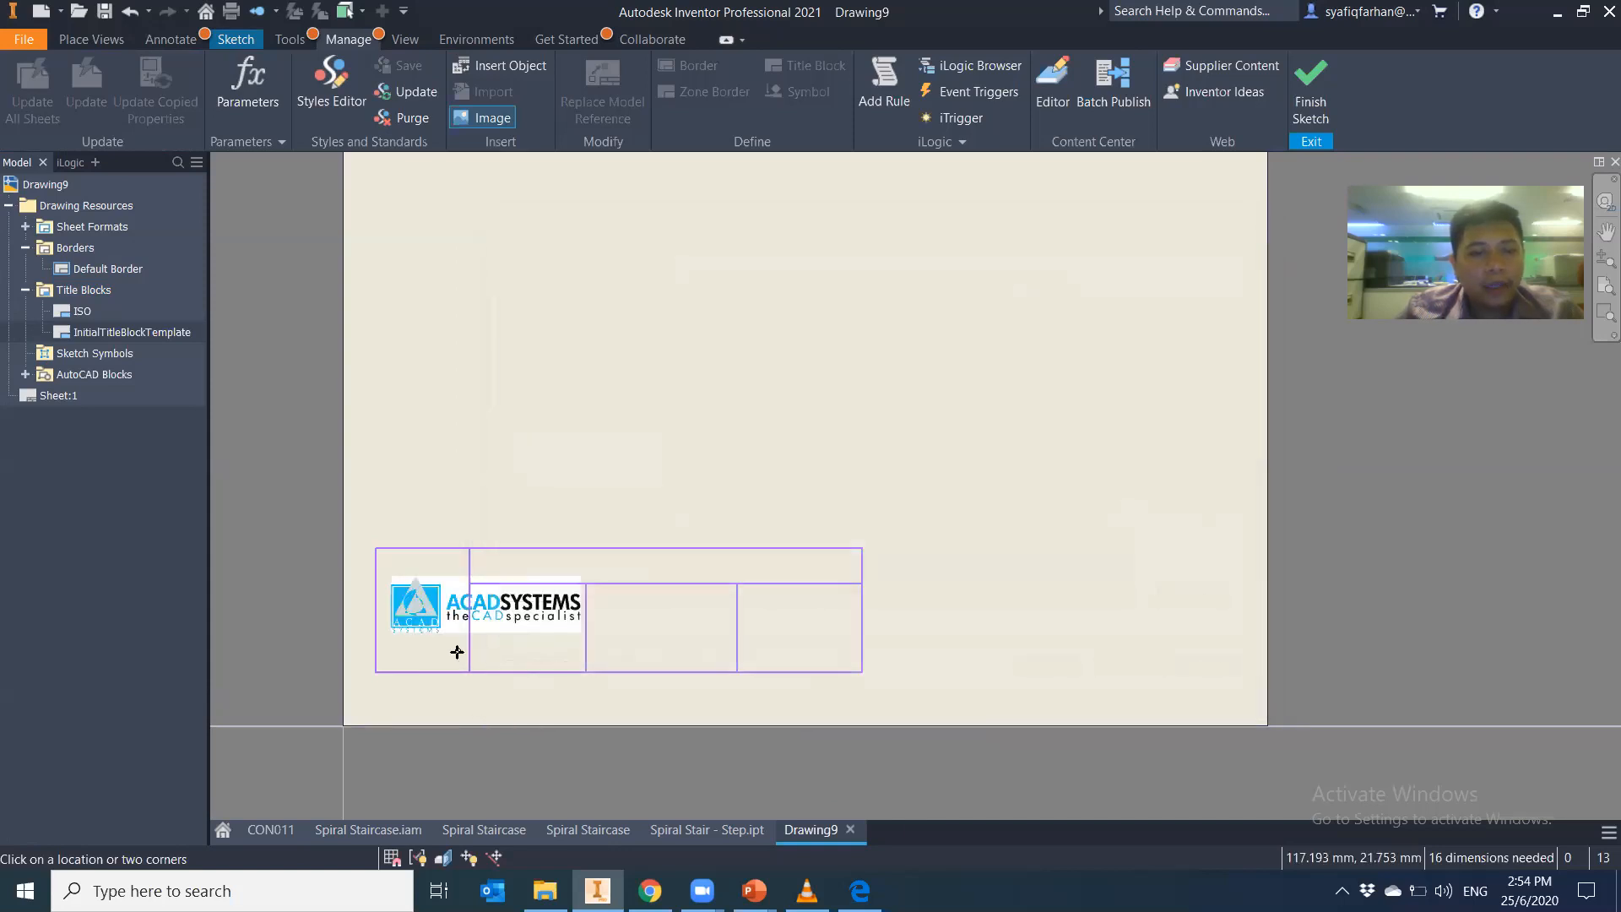
# Shrink the logo and move it into the upper part of the title block's left cell
pyautogui.click(555, 624)
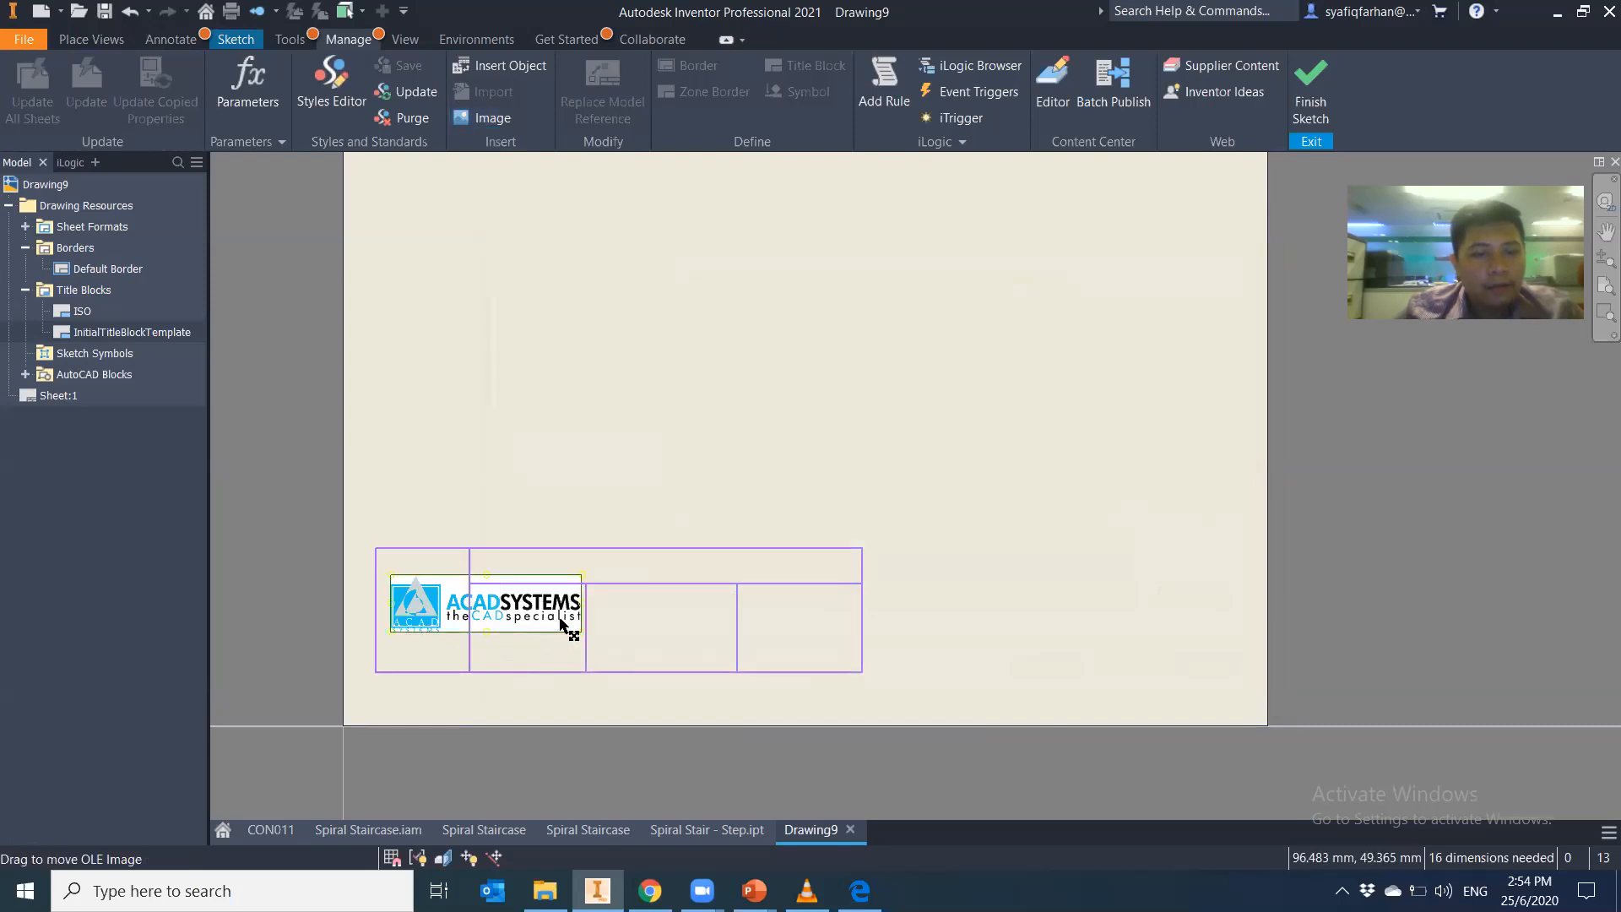
pyautogui.moveTo(579, 632); pyautogui.dragTo(536, 615)
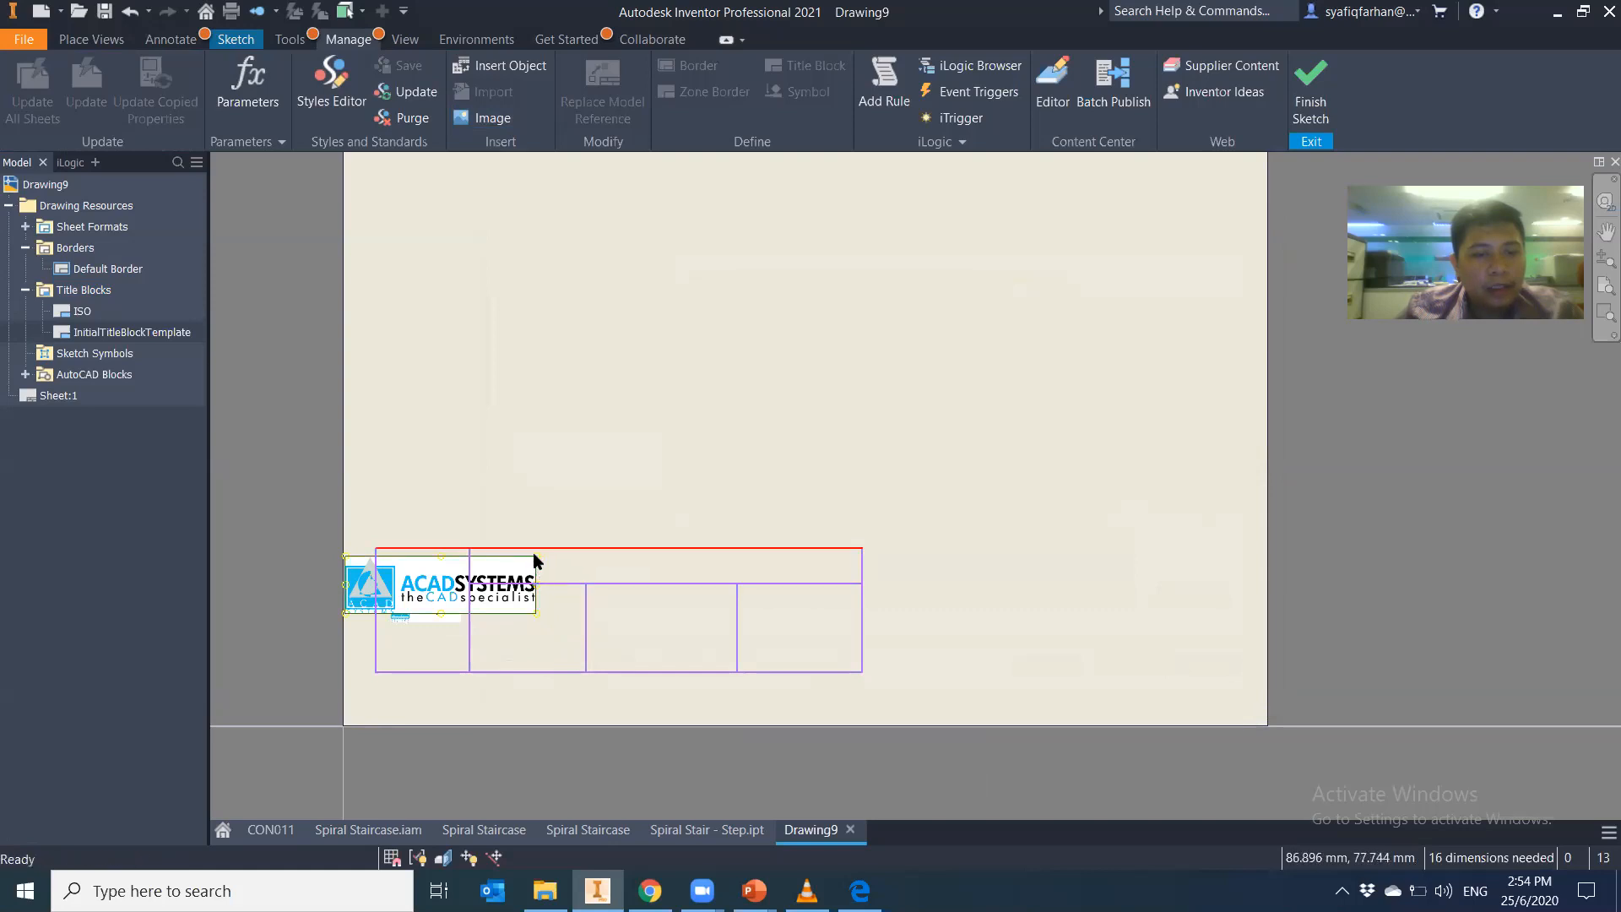
pyautogui.moveTo(537, 555); pyautogui.dragTo(507, 577)
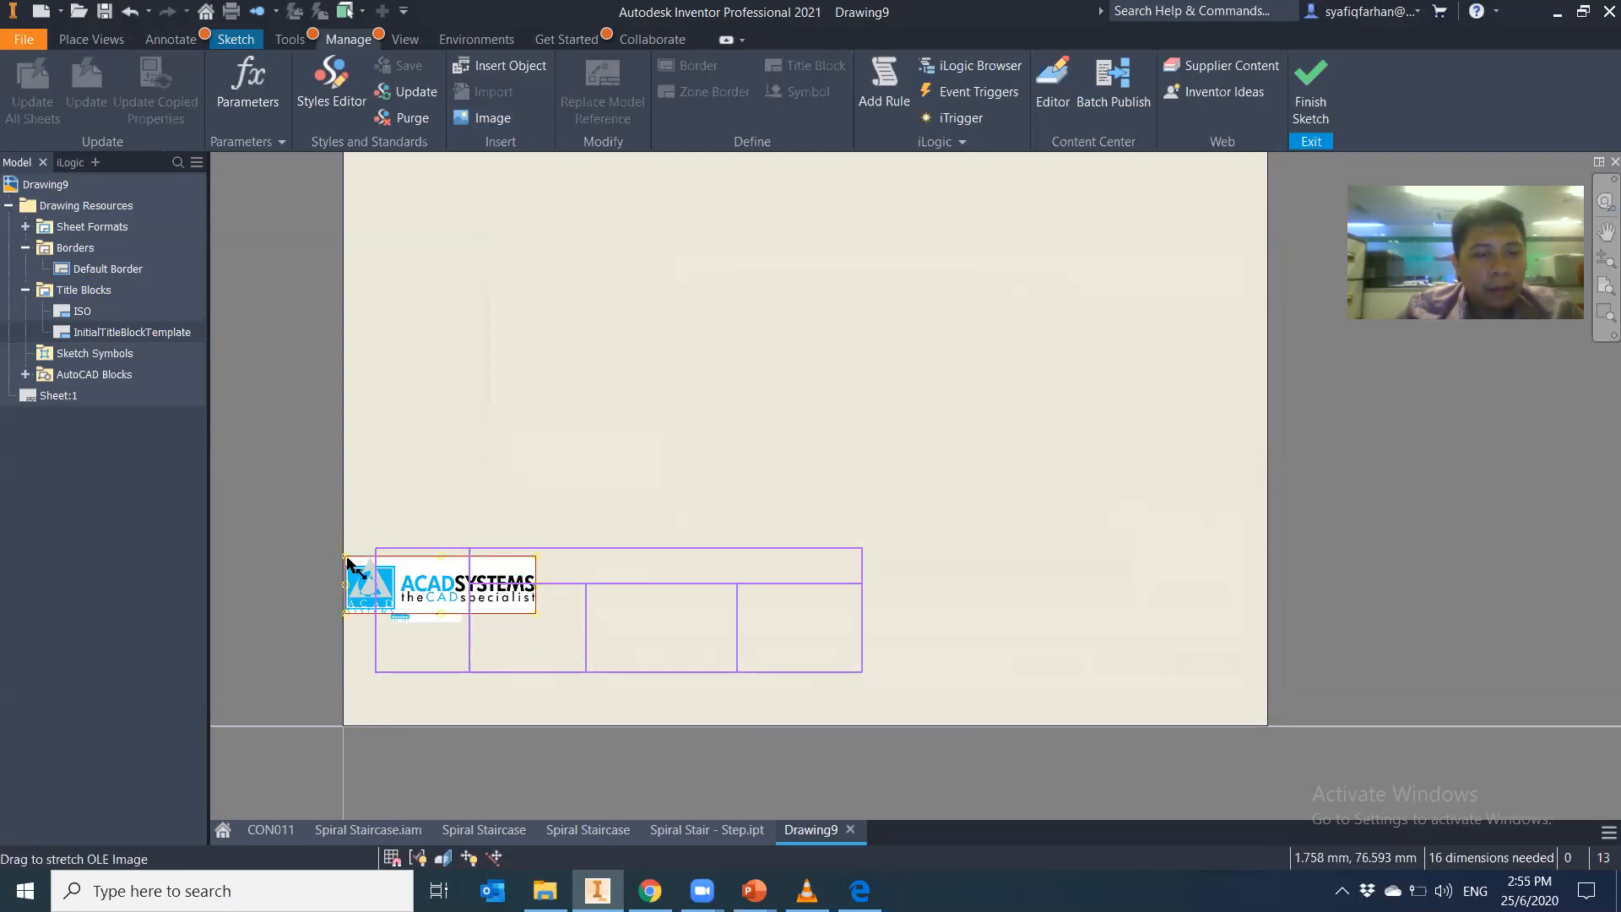
pyautogui.moveTo(349, 560); pyautogui.dragTo(442, 580)
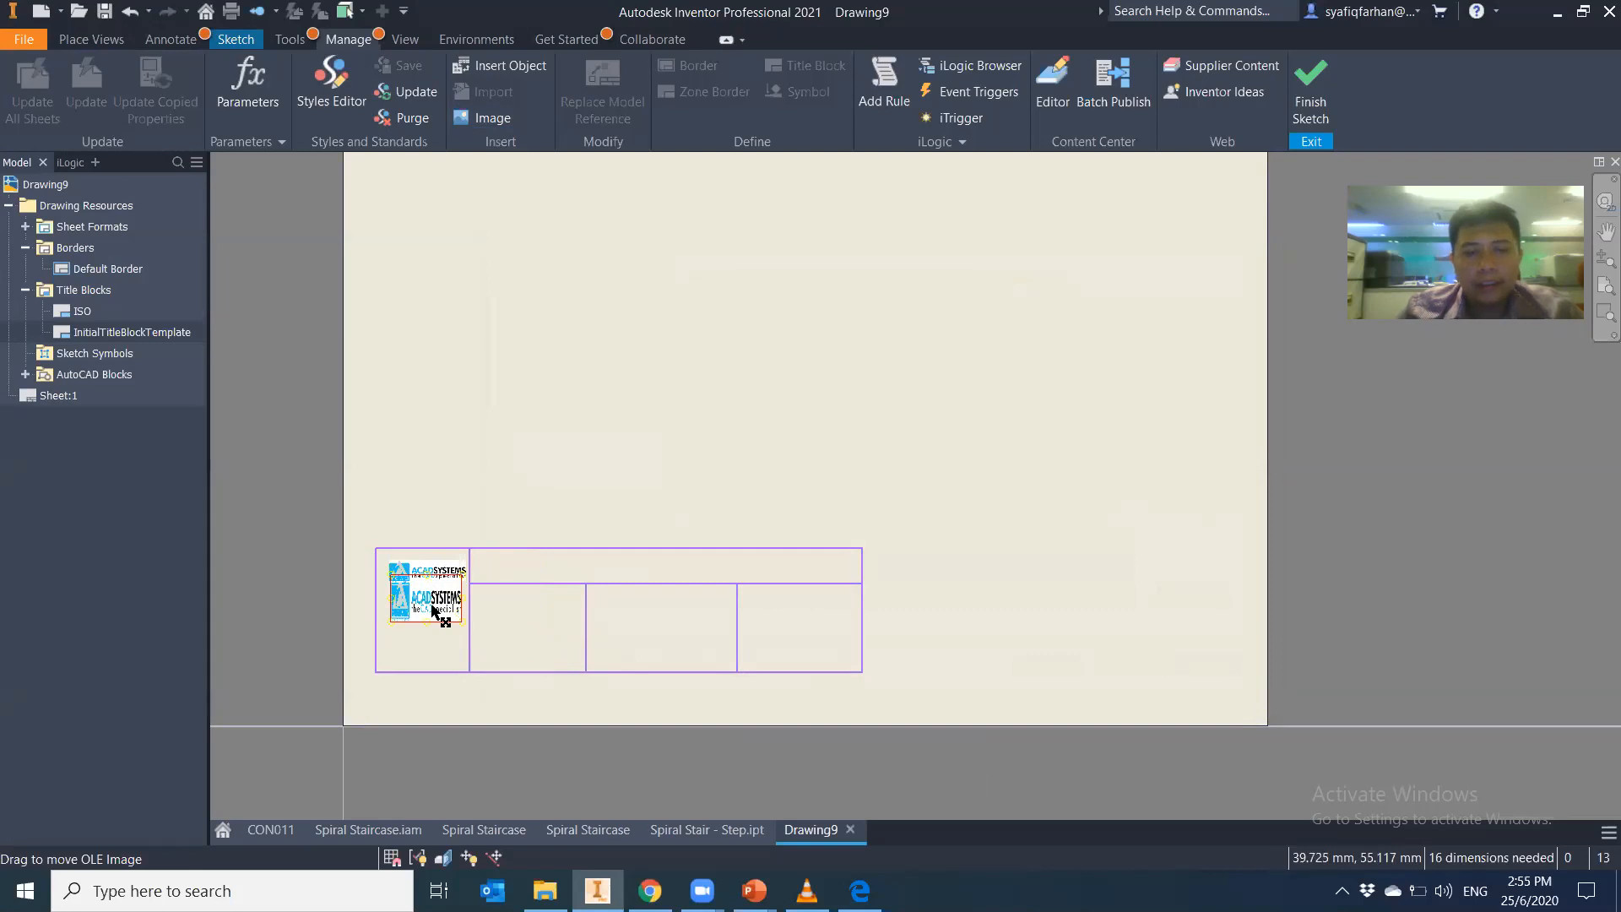
pyautogui.scroll(3, 433, 608)
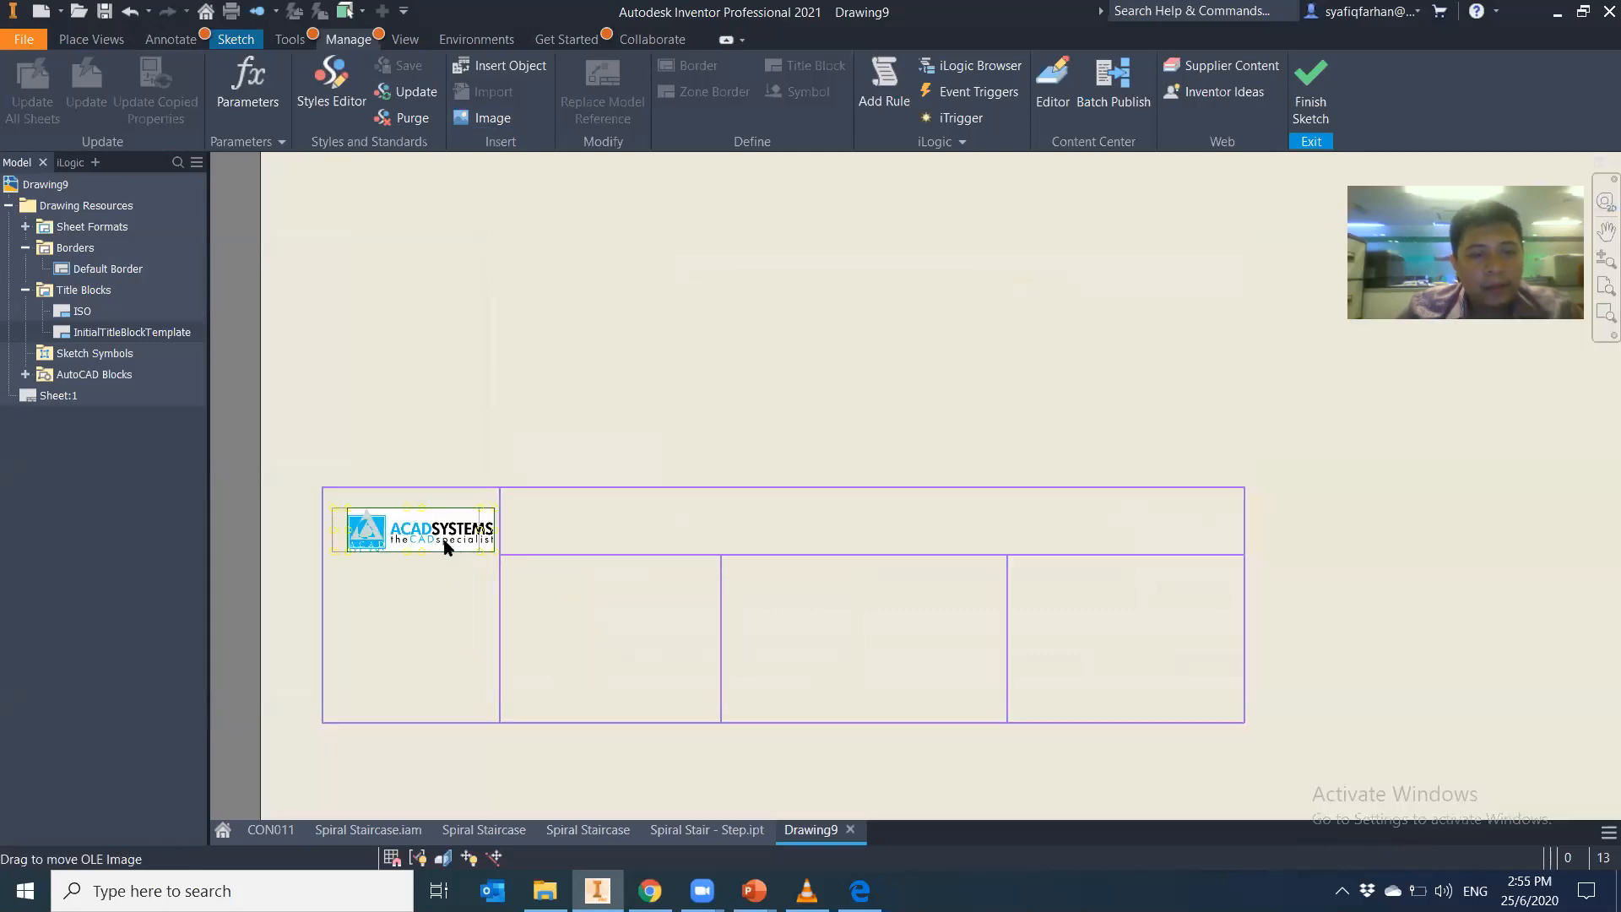
# Finish the title block sketch and save the title block as ACAD
pyautogui.click(1311, 93)
pyautogui.write('ACAD')
pyautogui.press('Return')
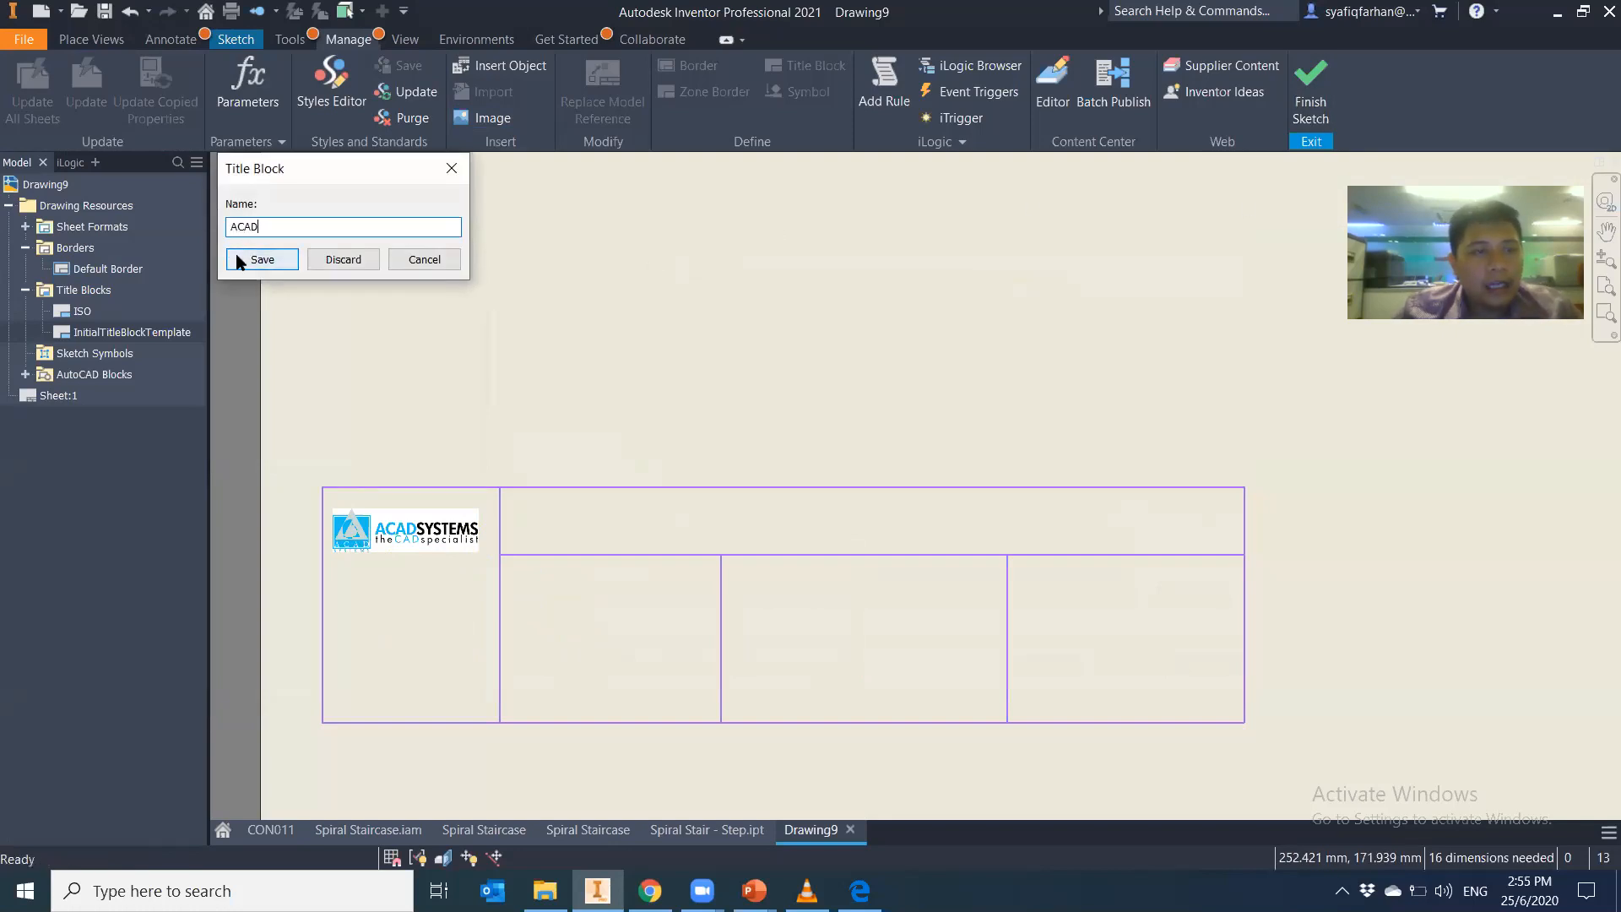
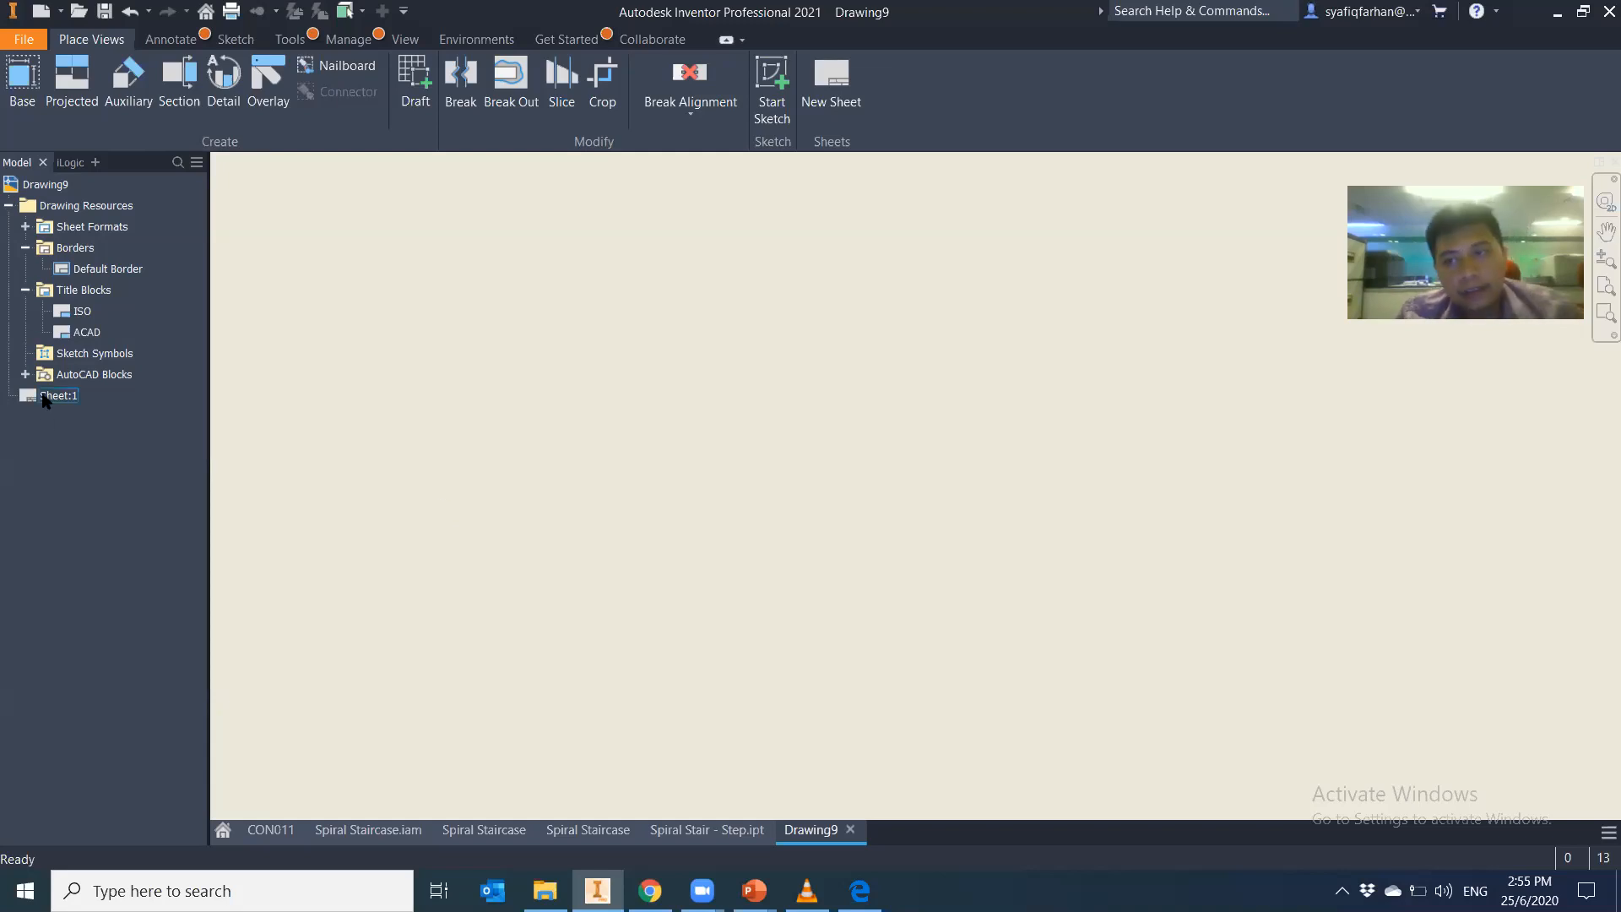
# Define a new border and sketch a rectangle slightly inside all four sheet edges
pyautogui.rightClick(88, 249)
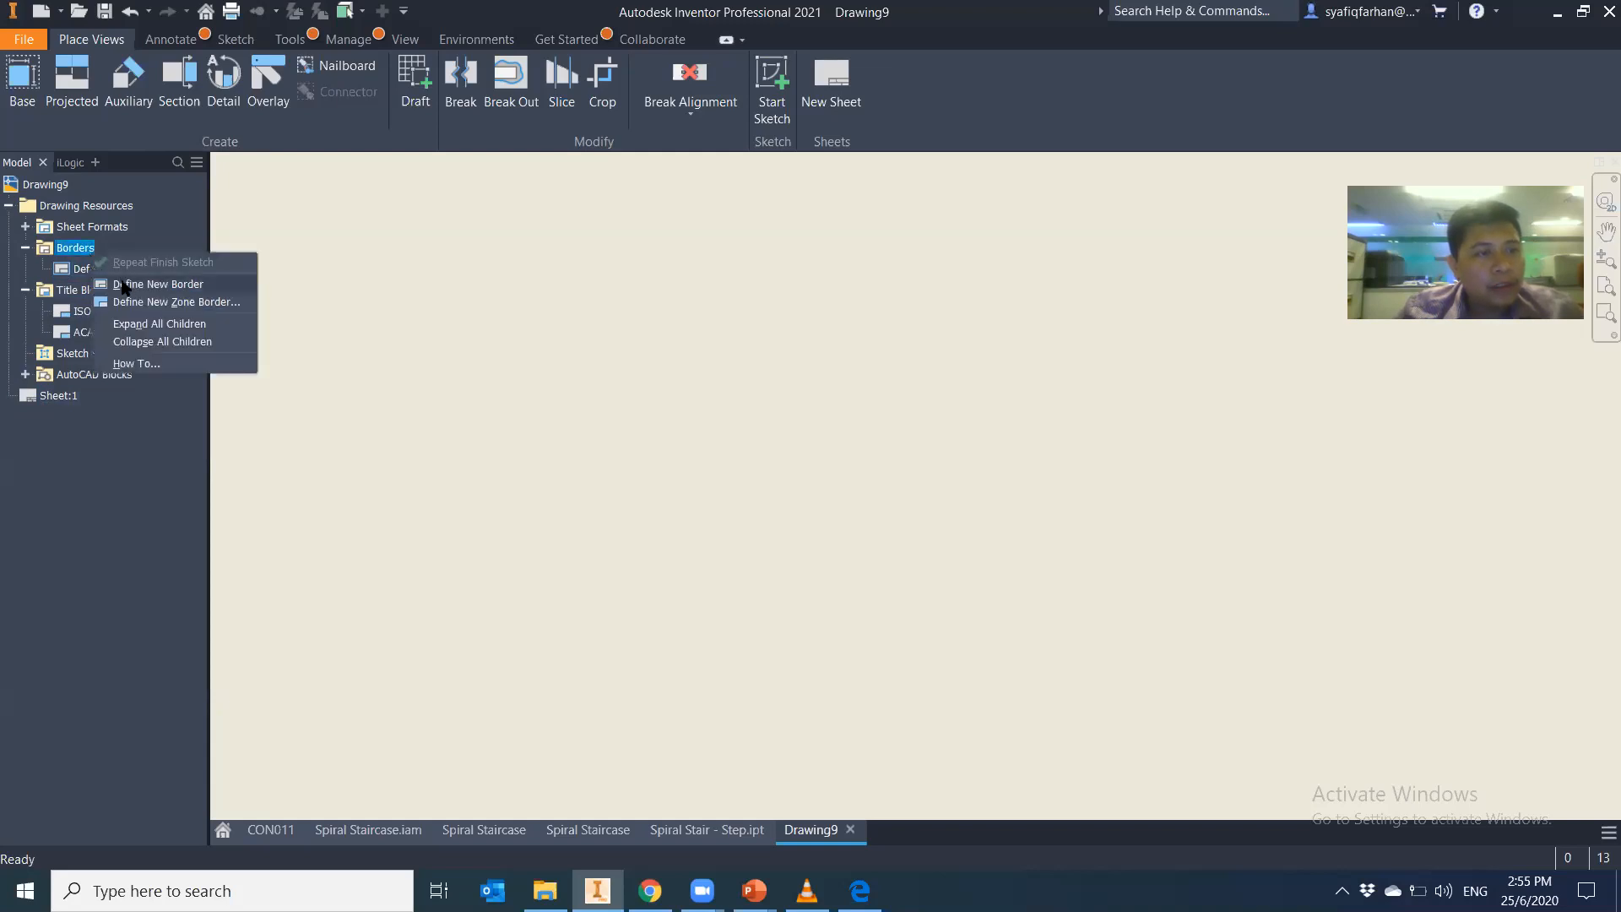
pyautogui.click(127, 285)
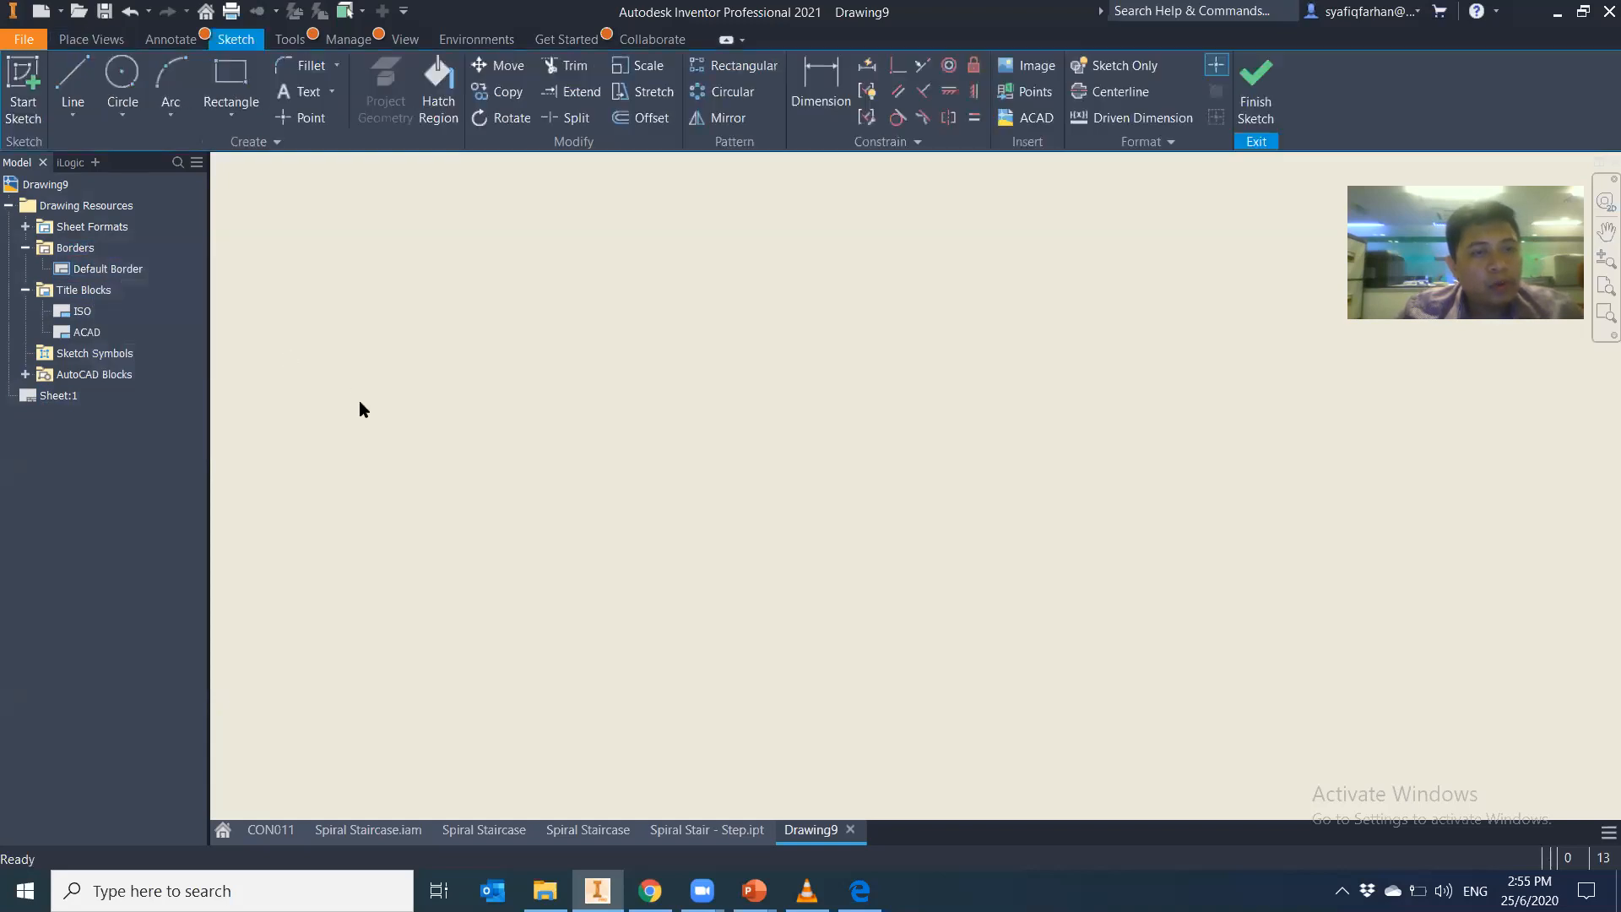
pyautogui.moveTo(434, 614); pyautogui.dragTo(433, 633)
pyautogui.click(231, 85)
pyautogui.click(301, 208)
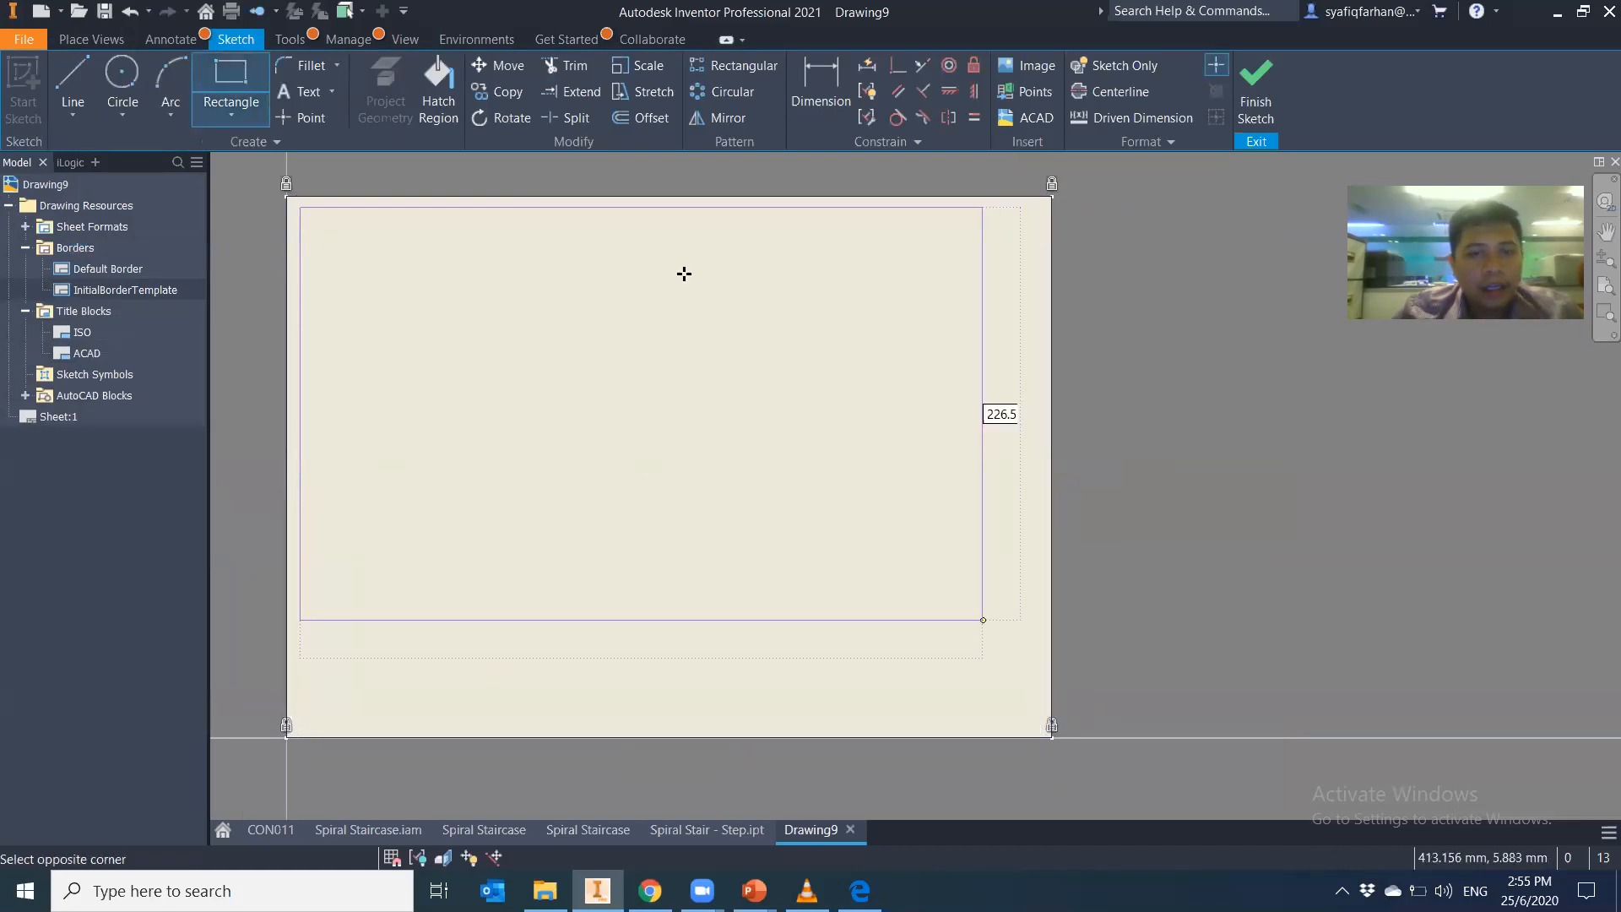
pyautogui.click(1039, 725)
# Trim a gap about 122 mm wide in the border's top line using a temporary rectangle, and delete that rectangle
pyautogui.click(564, 180)
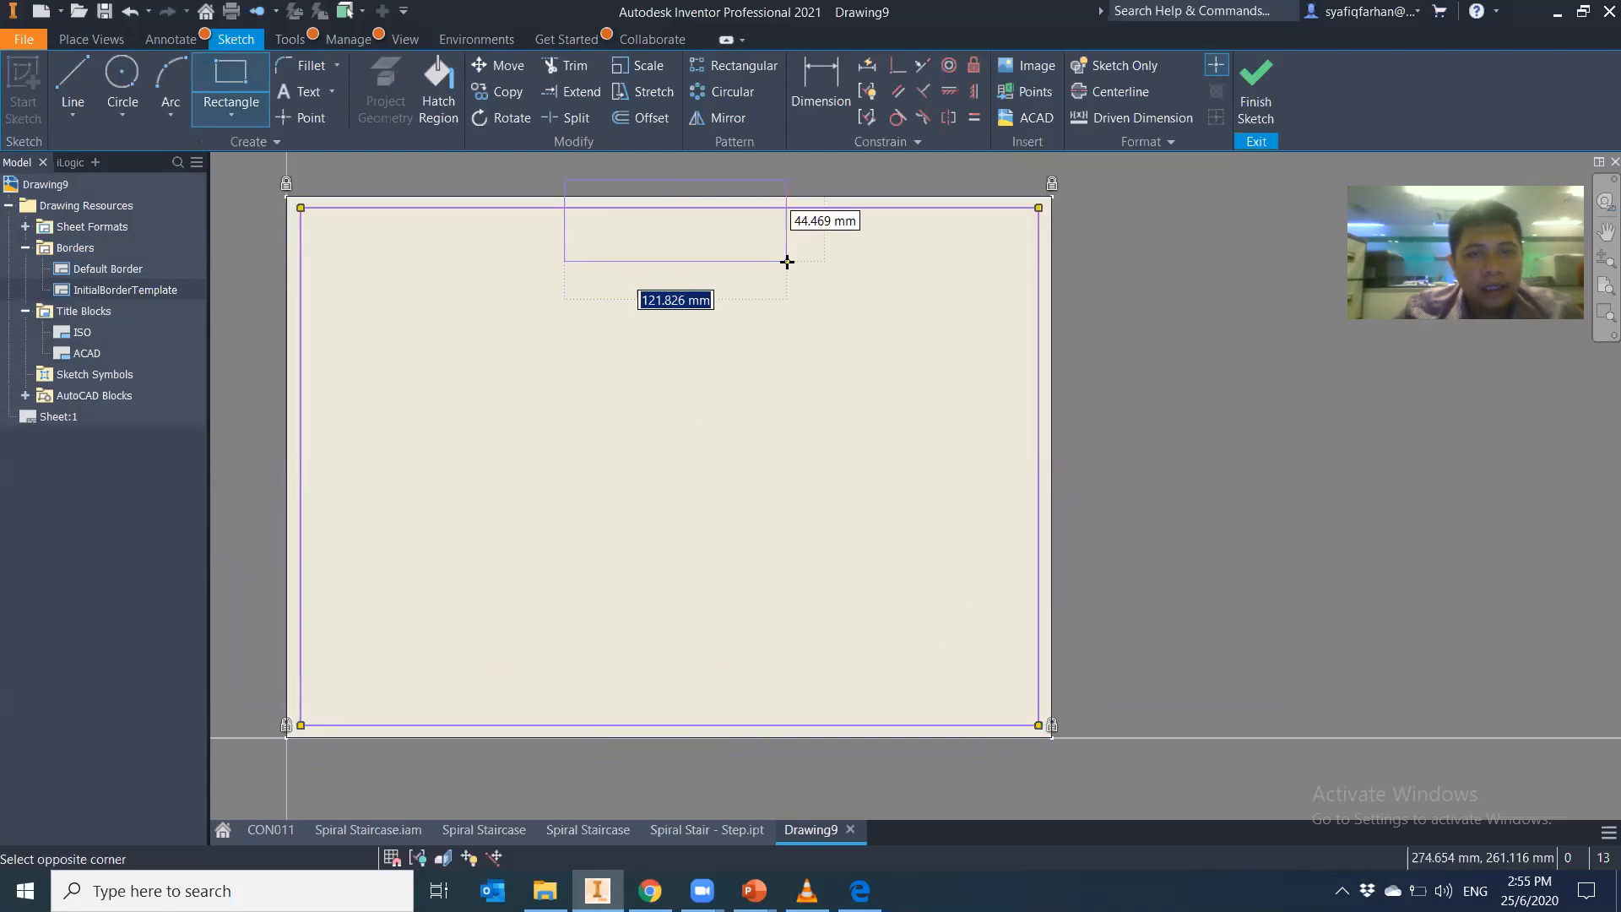
pyautogui.click(787, 262)
pyautogui.click(564, 70)
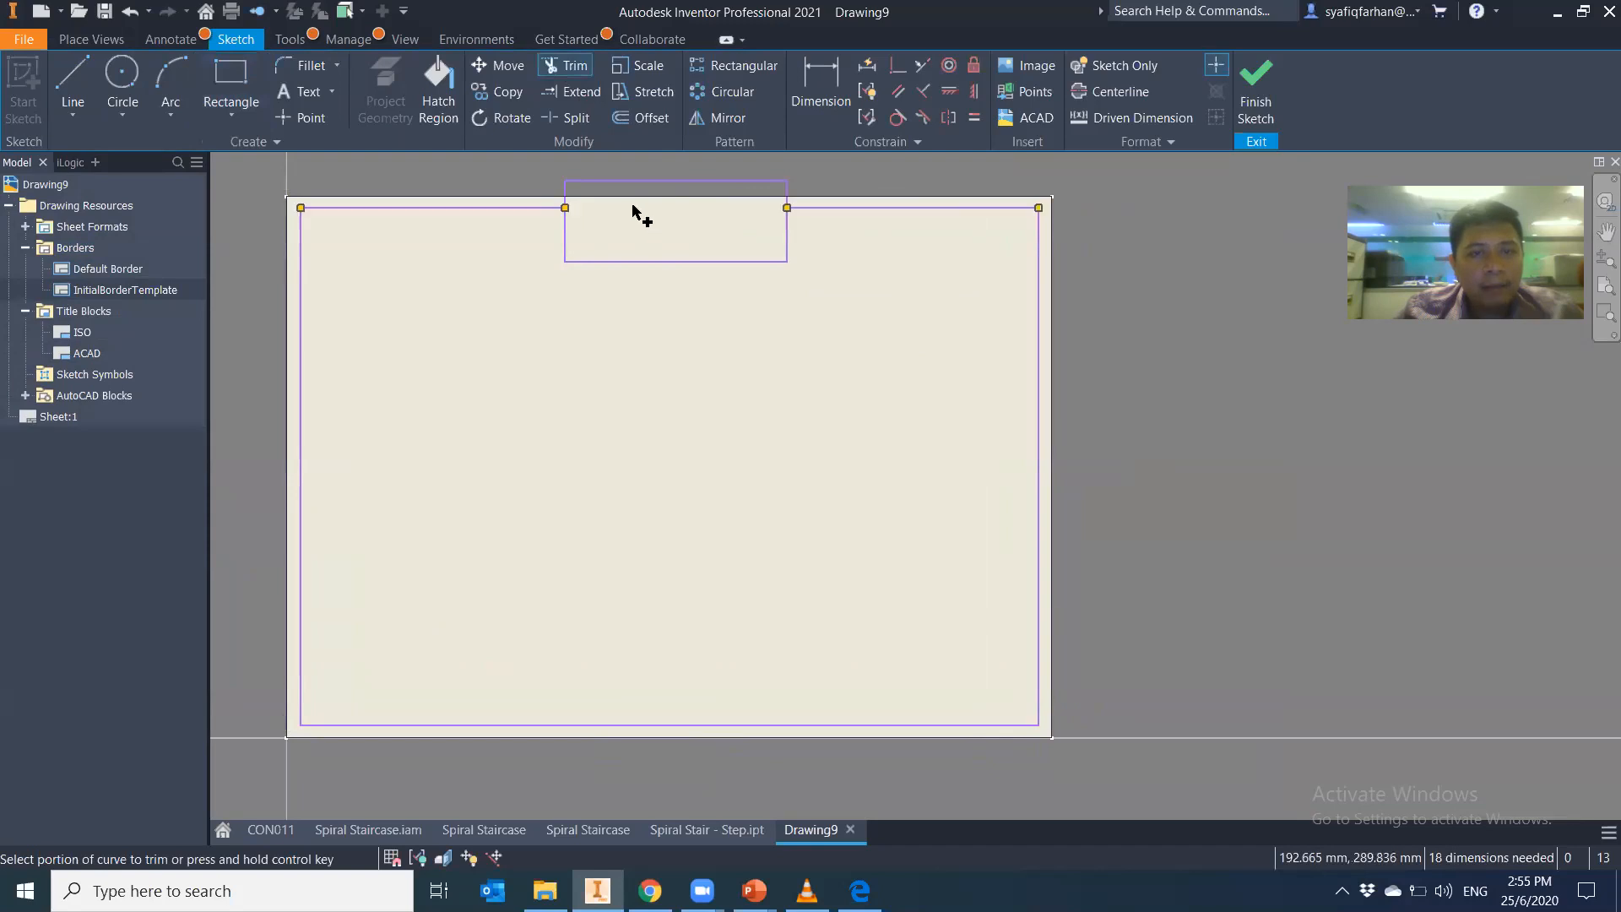
pyautogui.moveTo(537, 152); pyautogui.dragTo(818, 328)
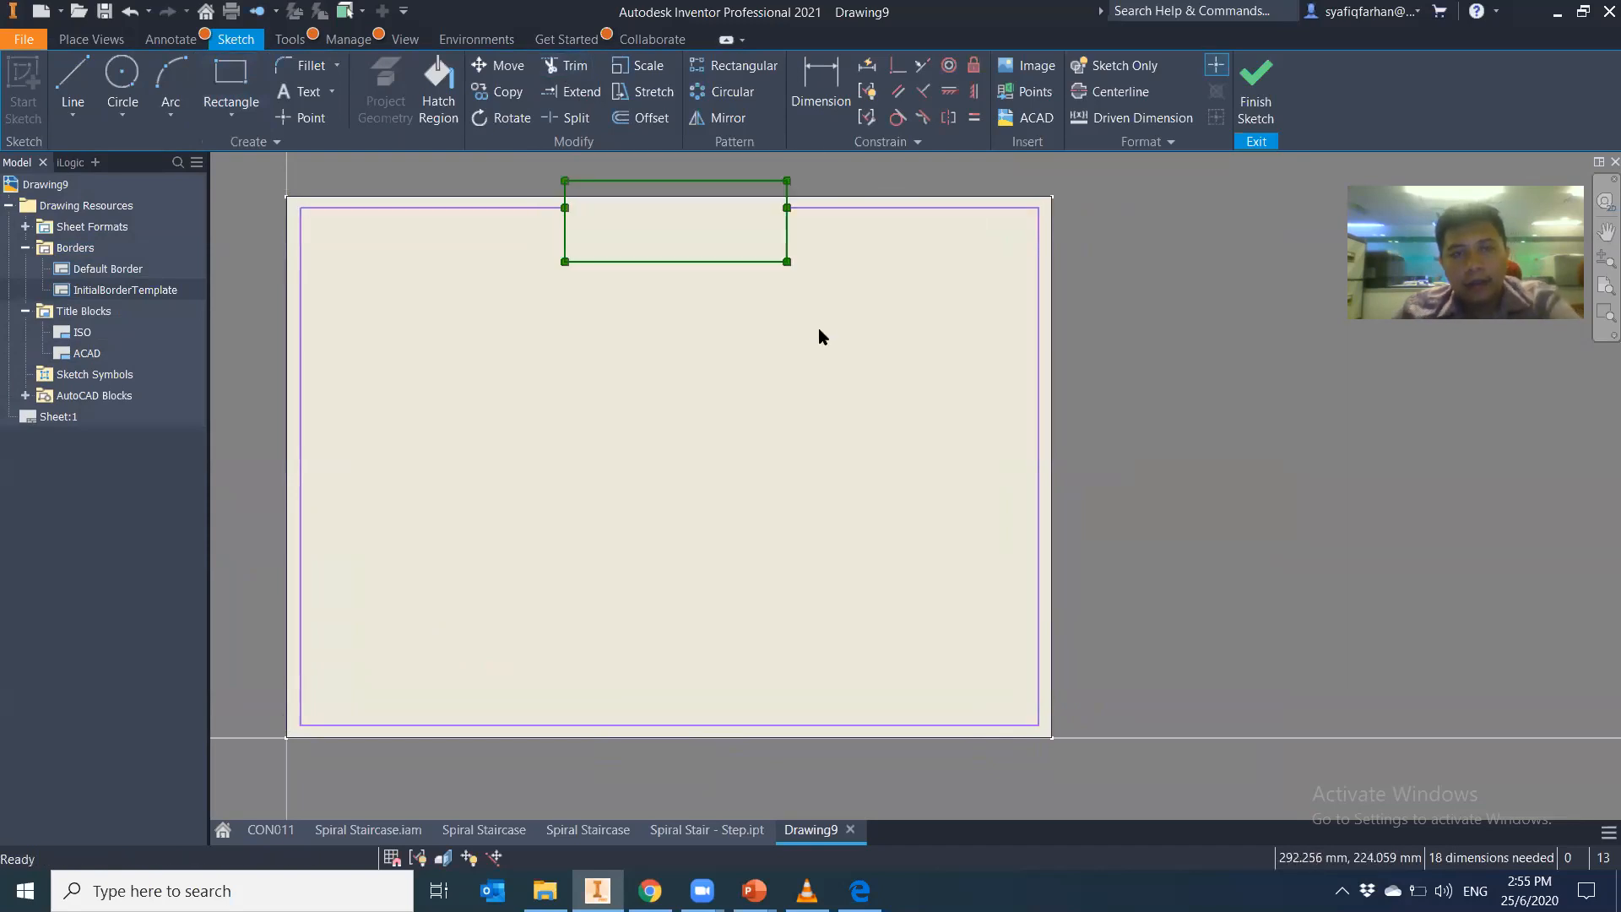
# Add the text ACAD SYSTEMS SDN BHD at 5.00 mm height in the gap of the border's top line
pyautogui.scroll(-3, 616, 239)
pyautogui.scroll(3, 662, 275)
pyautogui.moveTo(651, 282); pyautogui.dragTo(665, 350, button='middle')
pyautogui.click(311, 93)
pyautogui.moveTo(521, 290); pyautogui.dragTo(755, 329)
pyautogui.write('AC')
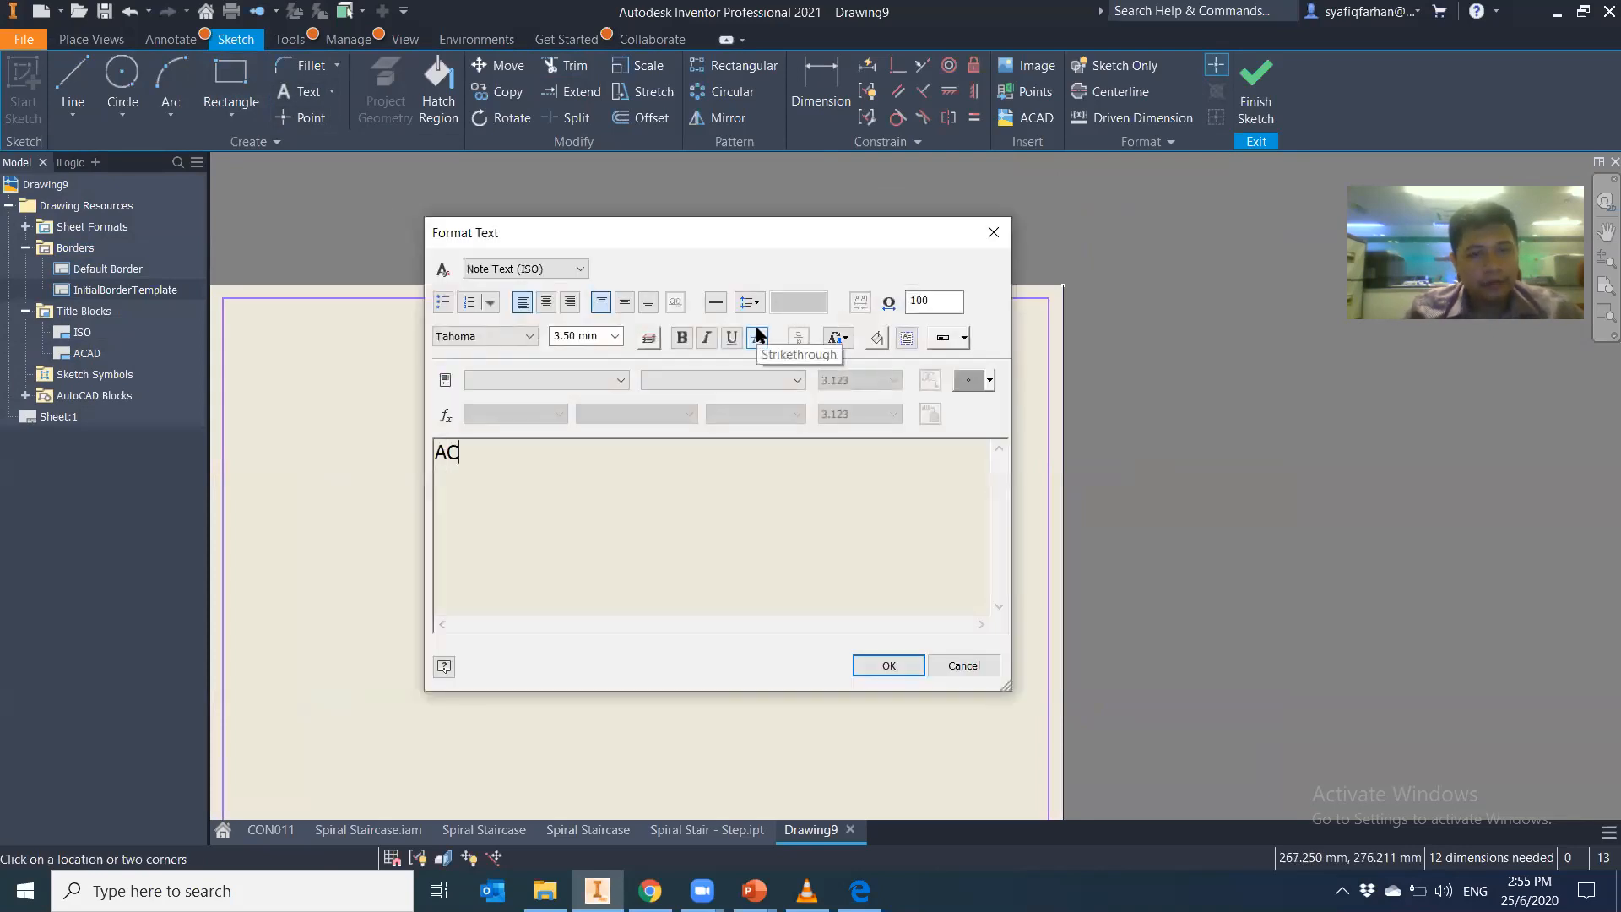
pyautogui.write('AD SYSTEMS SDN BHD')
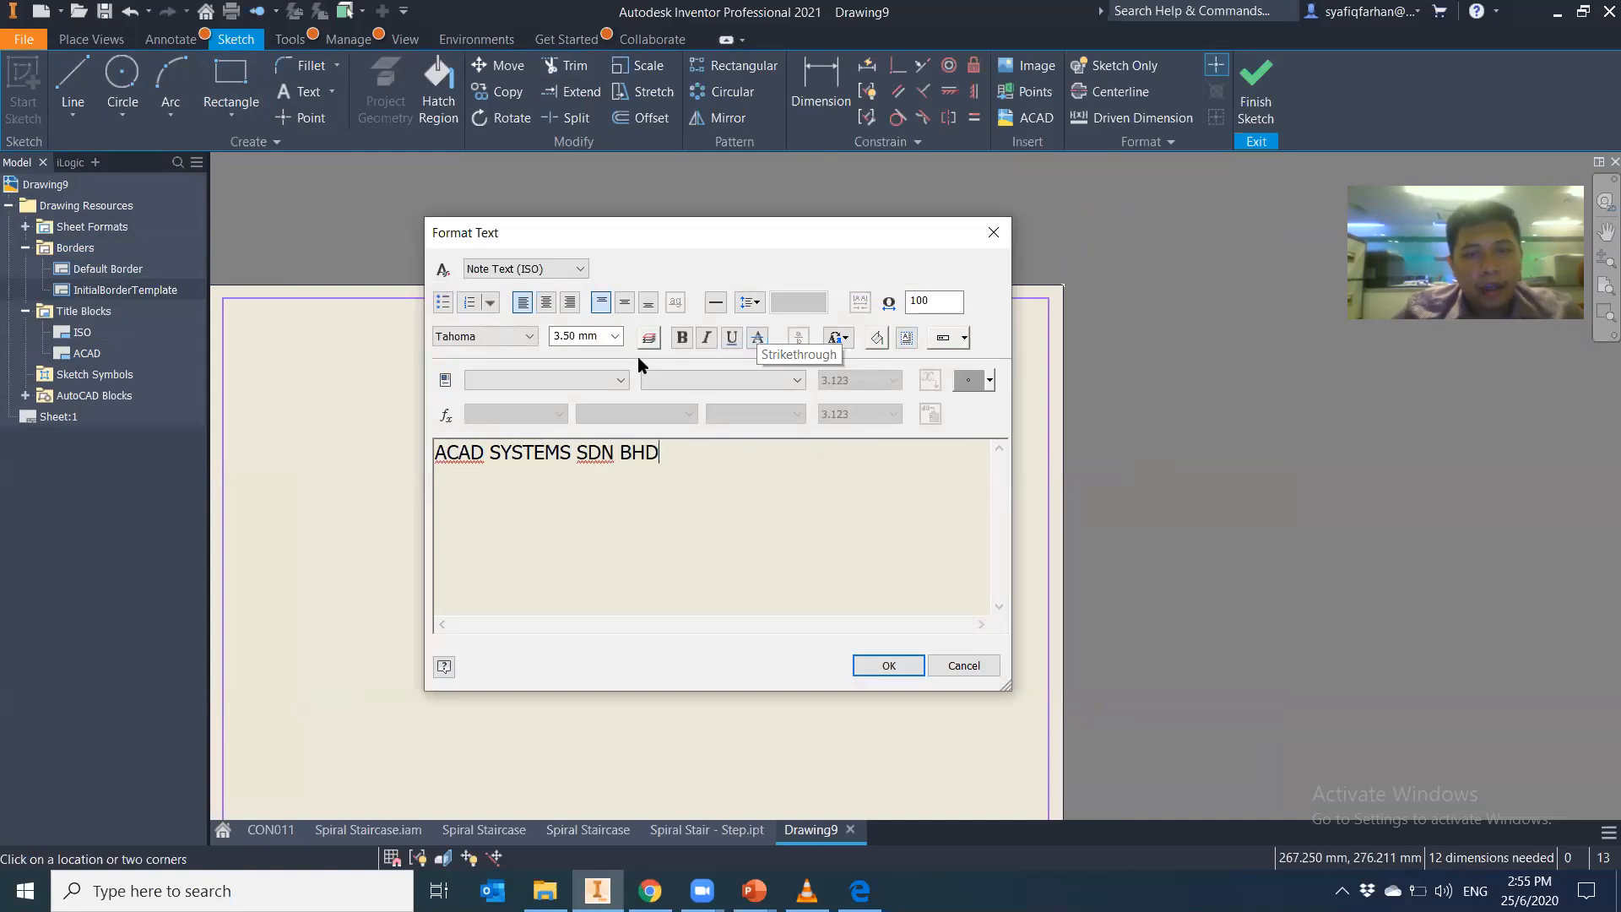
pyautogui.hotkey('ctrl', 'a')
pyautogui.click(614, 335)
pyautogui.click(574, 369)
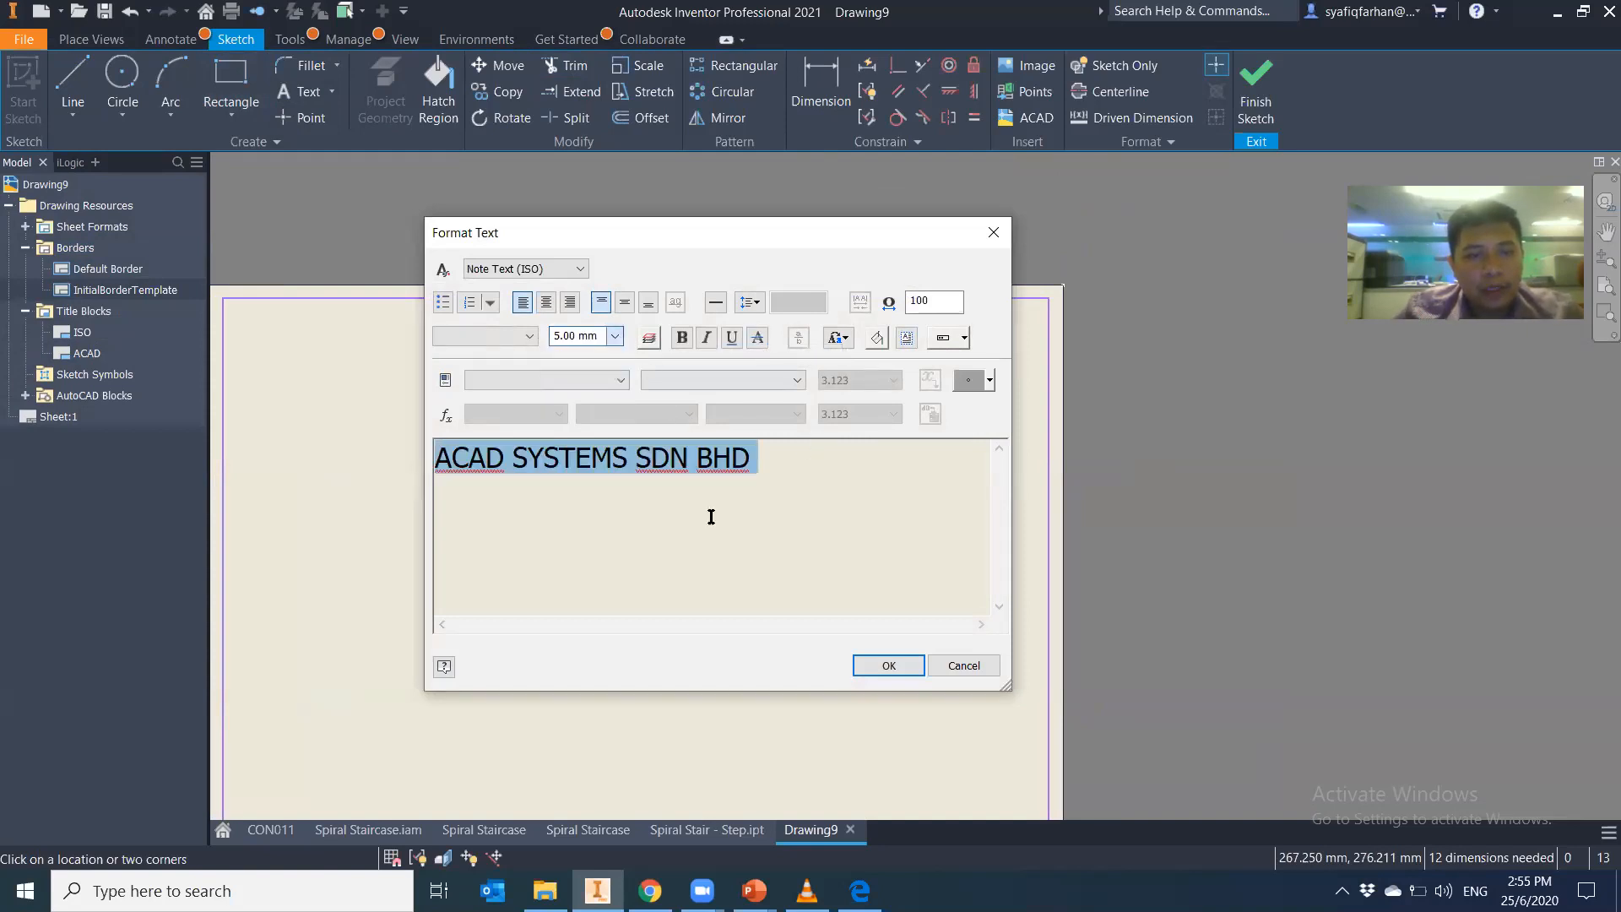
pyautogui.click(888, 665)
# Center-justify the company name text and adjust its position within the gap
pyautogui.doubleClick(626, 295)
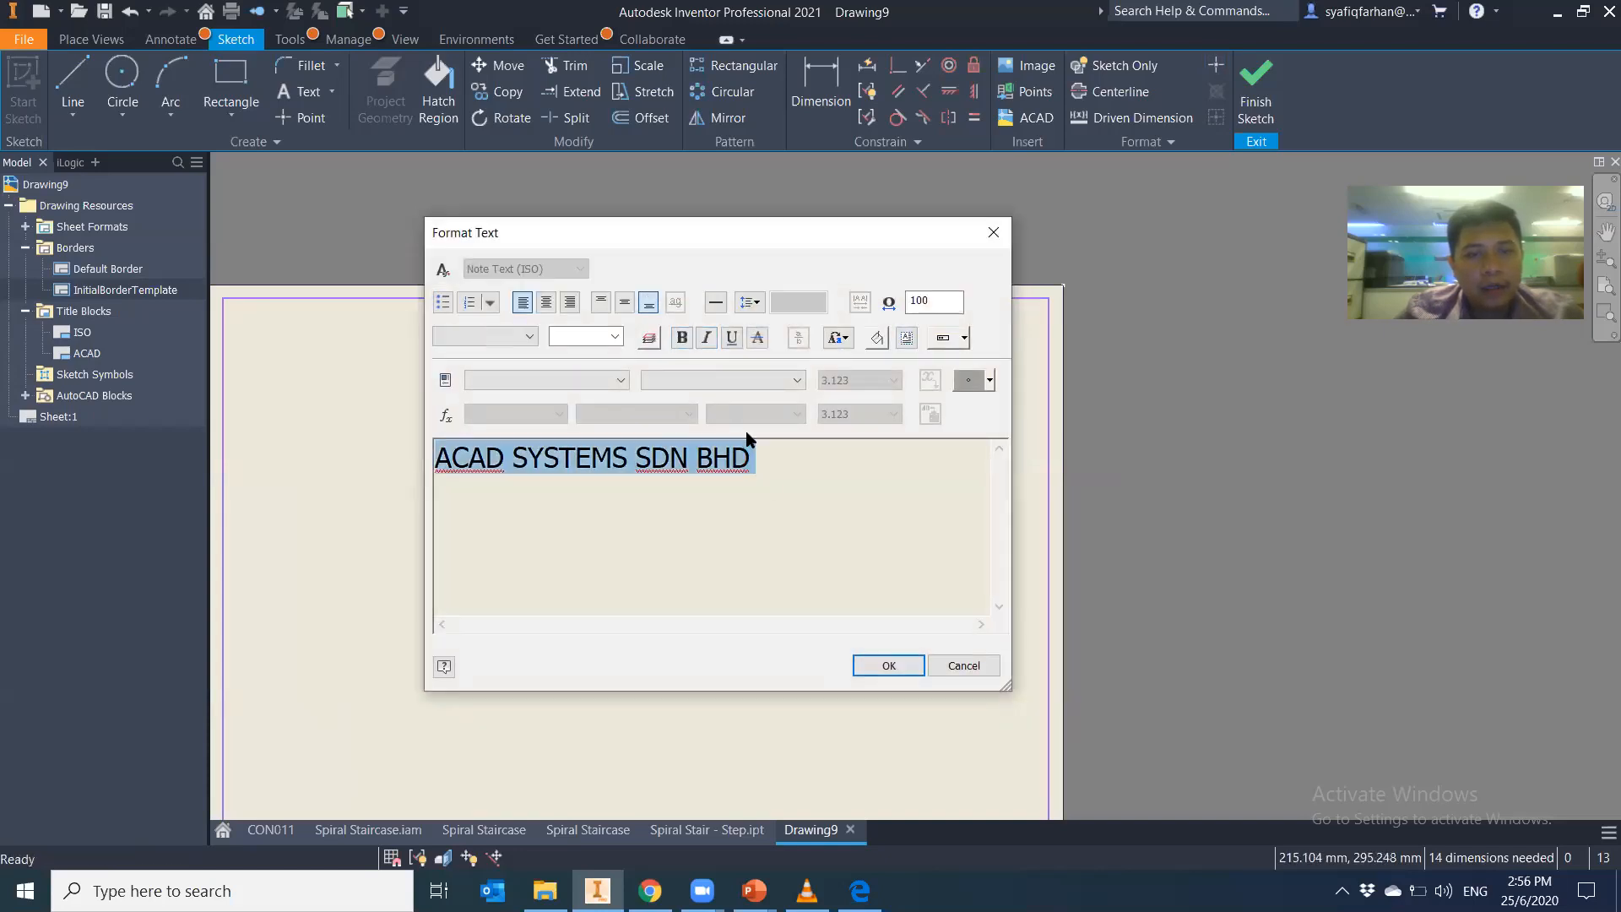
pyautogui.click(546, 301)
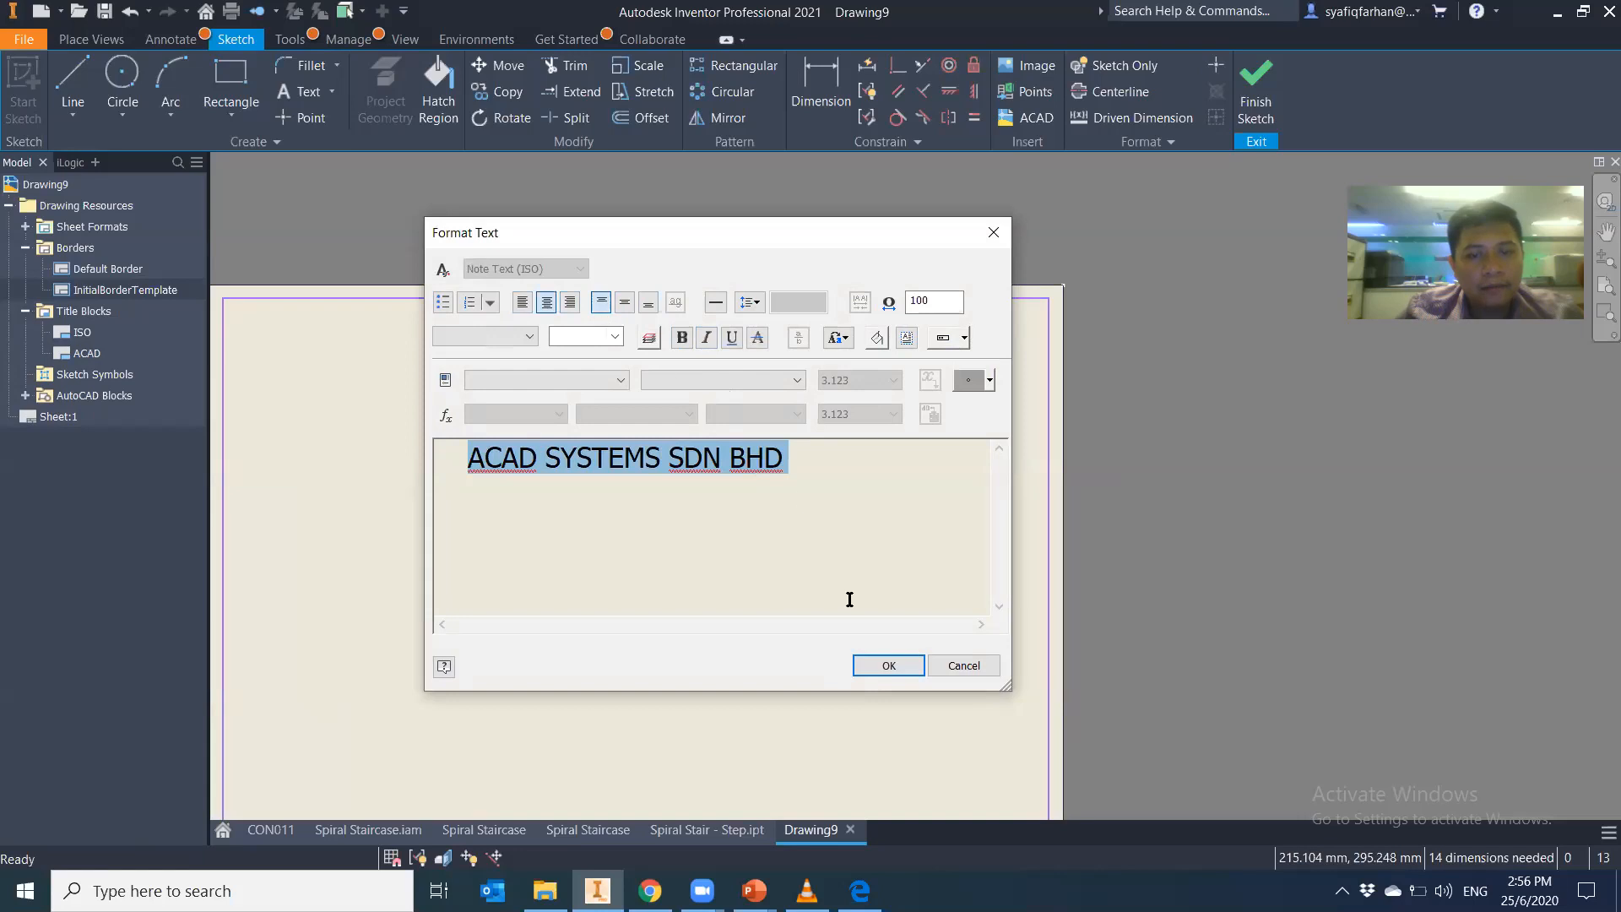
pyautogui.click(888, 665)
pyautogui.moveTo(695, 296); pyautogui.dragTo(697, 304)
pyautogui.scroll(2, 721, 518)
pyautogui.scroll(-3, 721, 520)
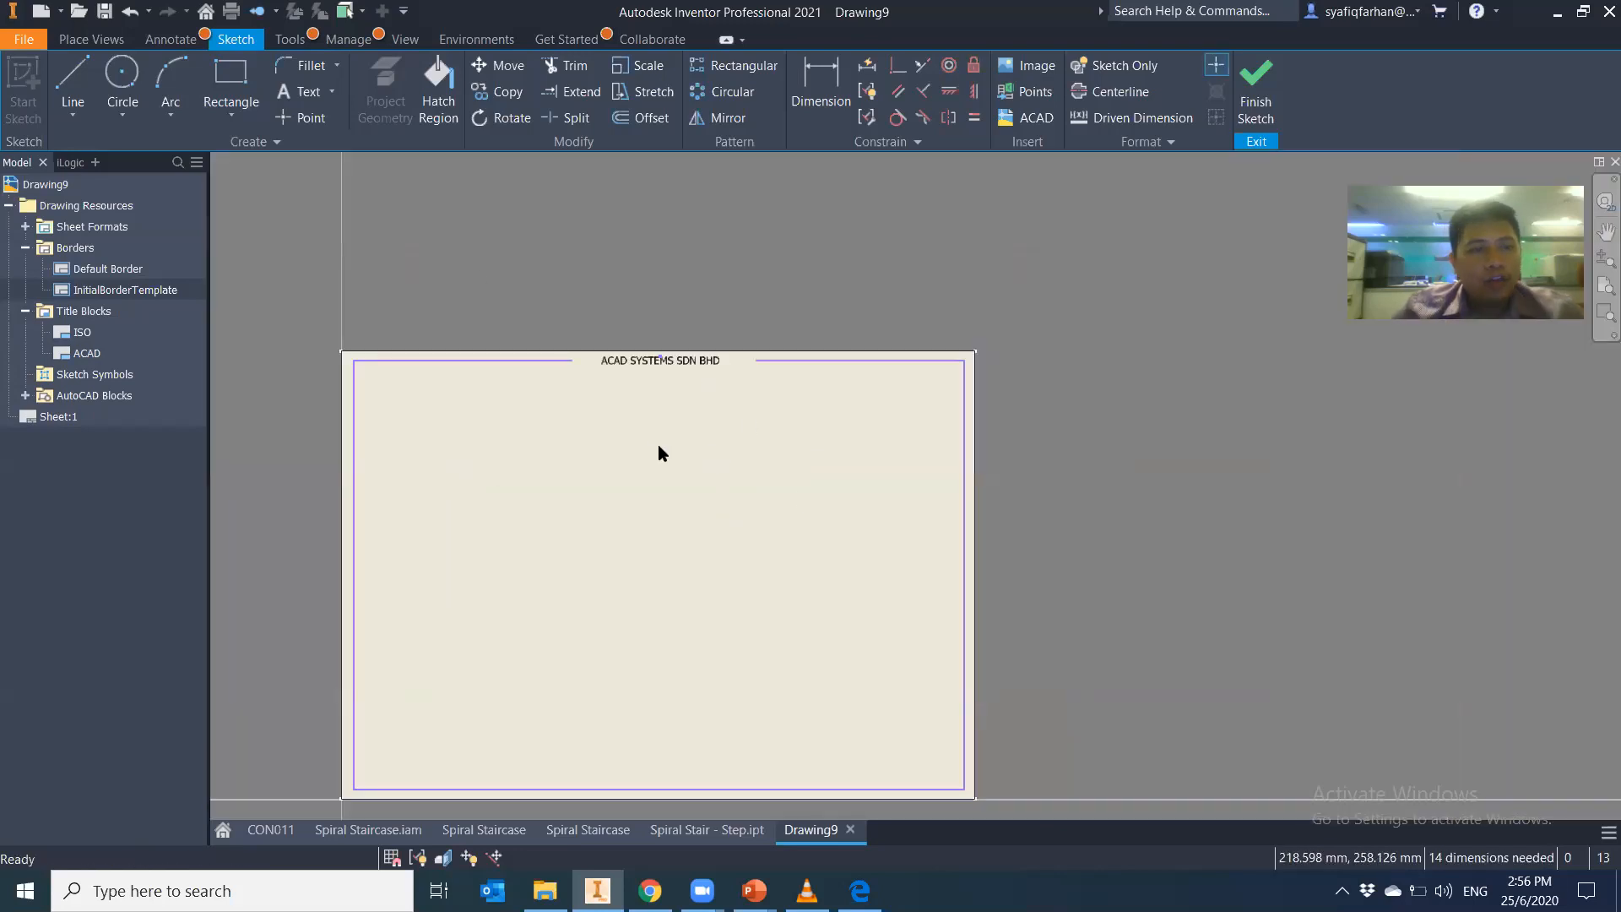
# Finish the border sketch and save the border as ACAD
pyautogui.click(1255, 93)
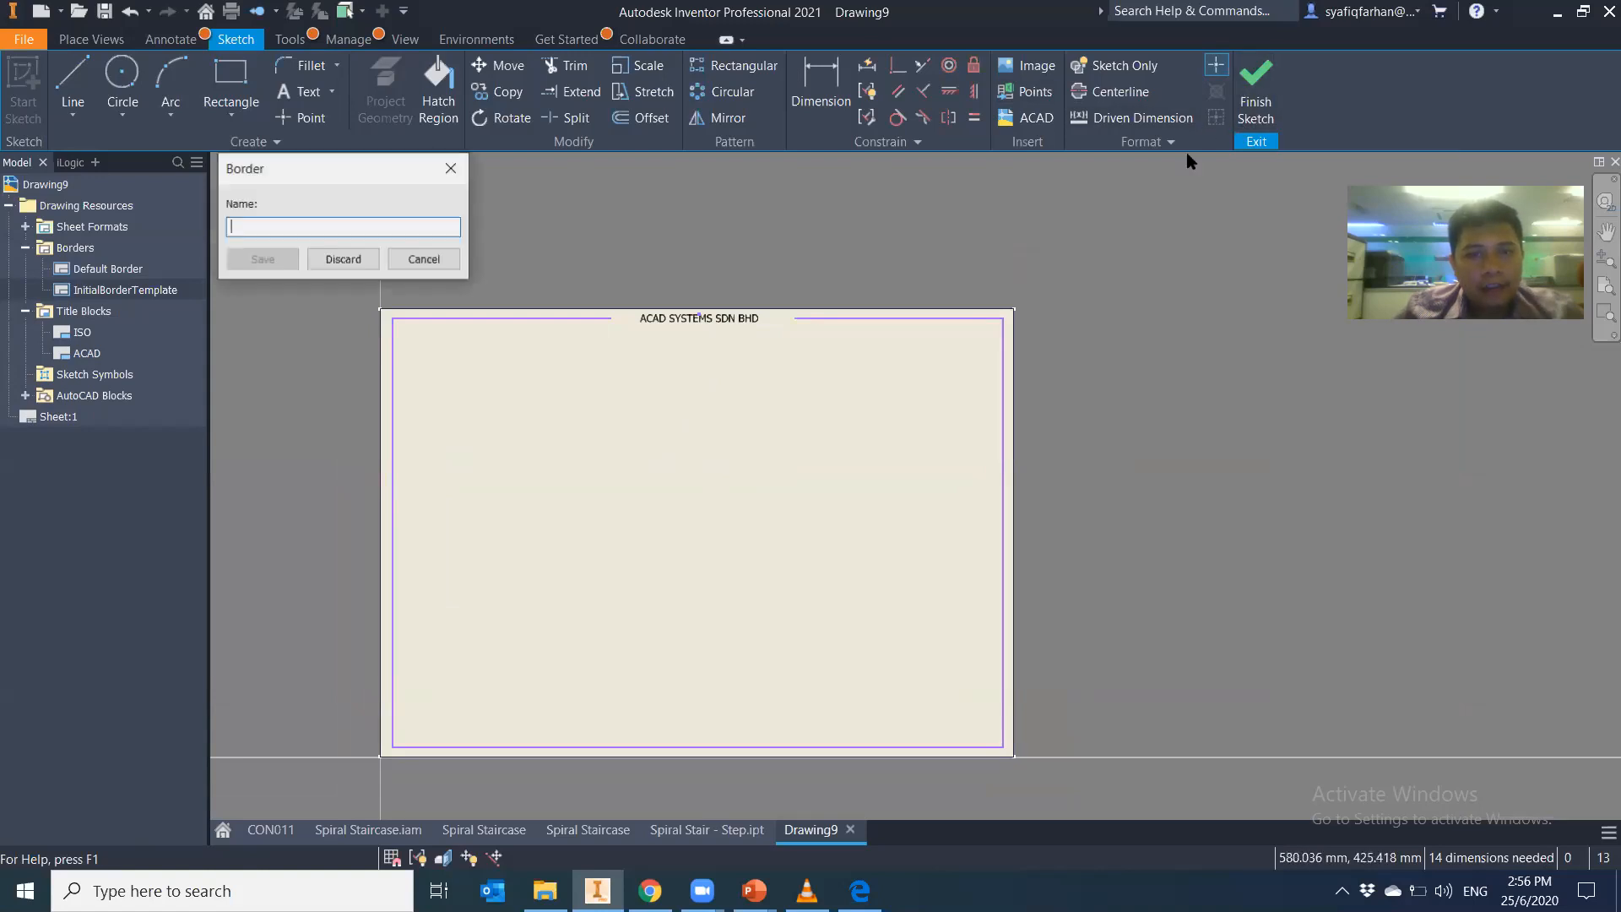
pyautogui.write('ACAD')
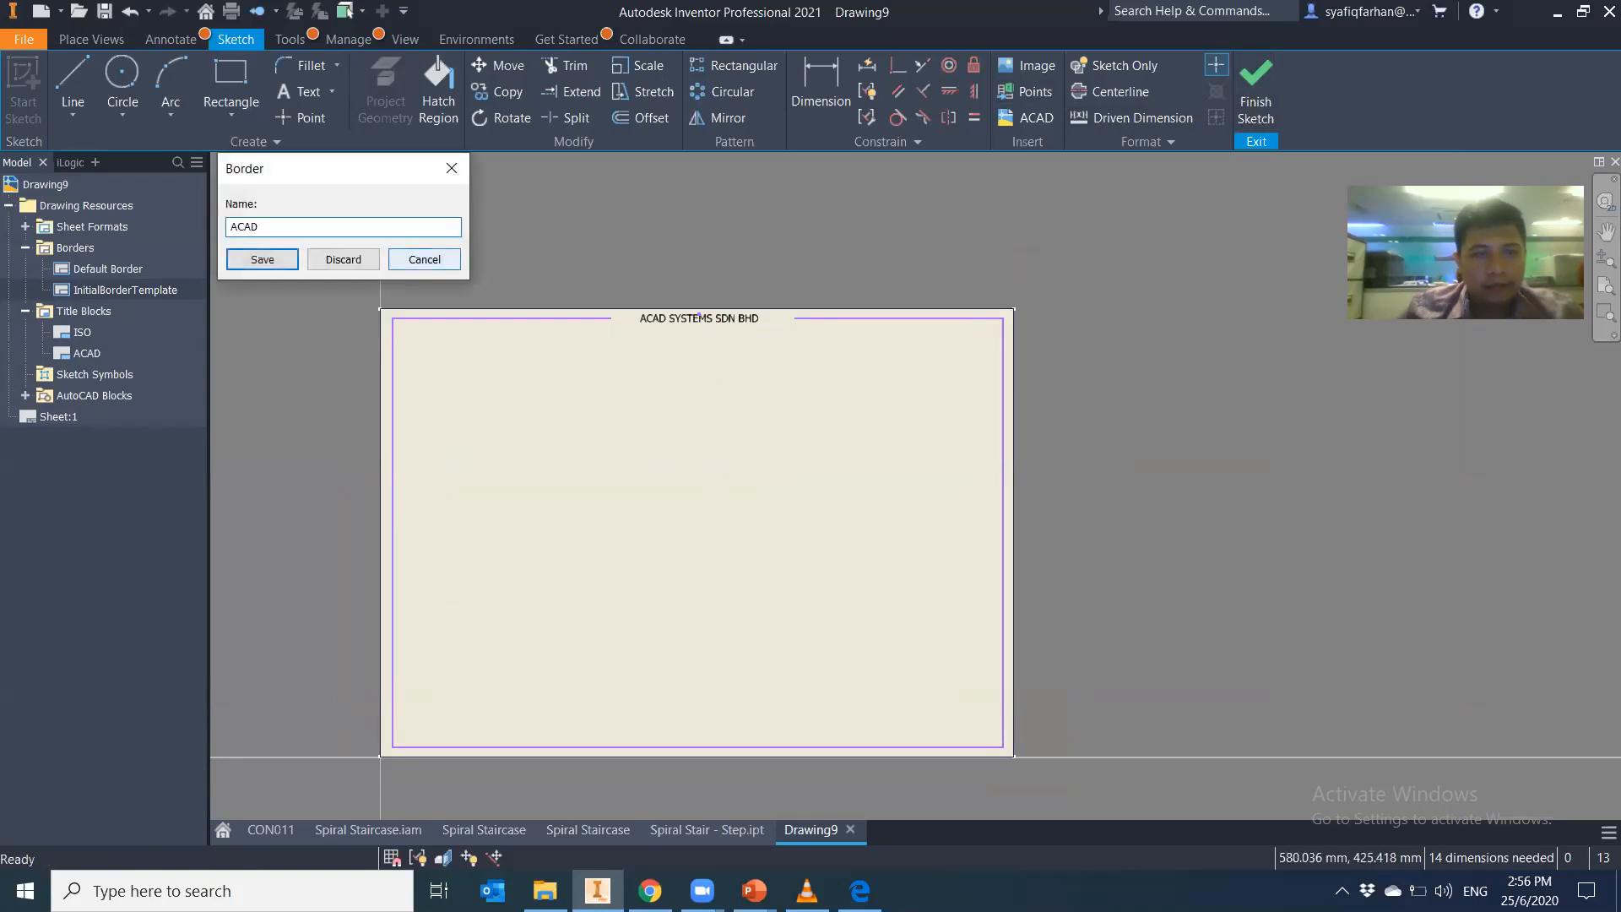
pyautogui.press('Return')
# Insert the ACAD title block and the ACAD border on Sheet:1
pyautogui.click(40, 419)
pyautogui.rightClick(62, 421)
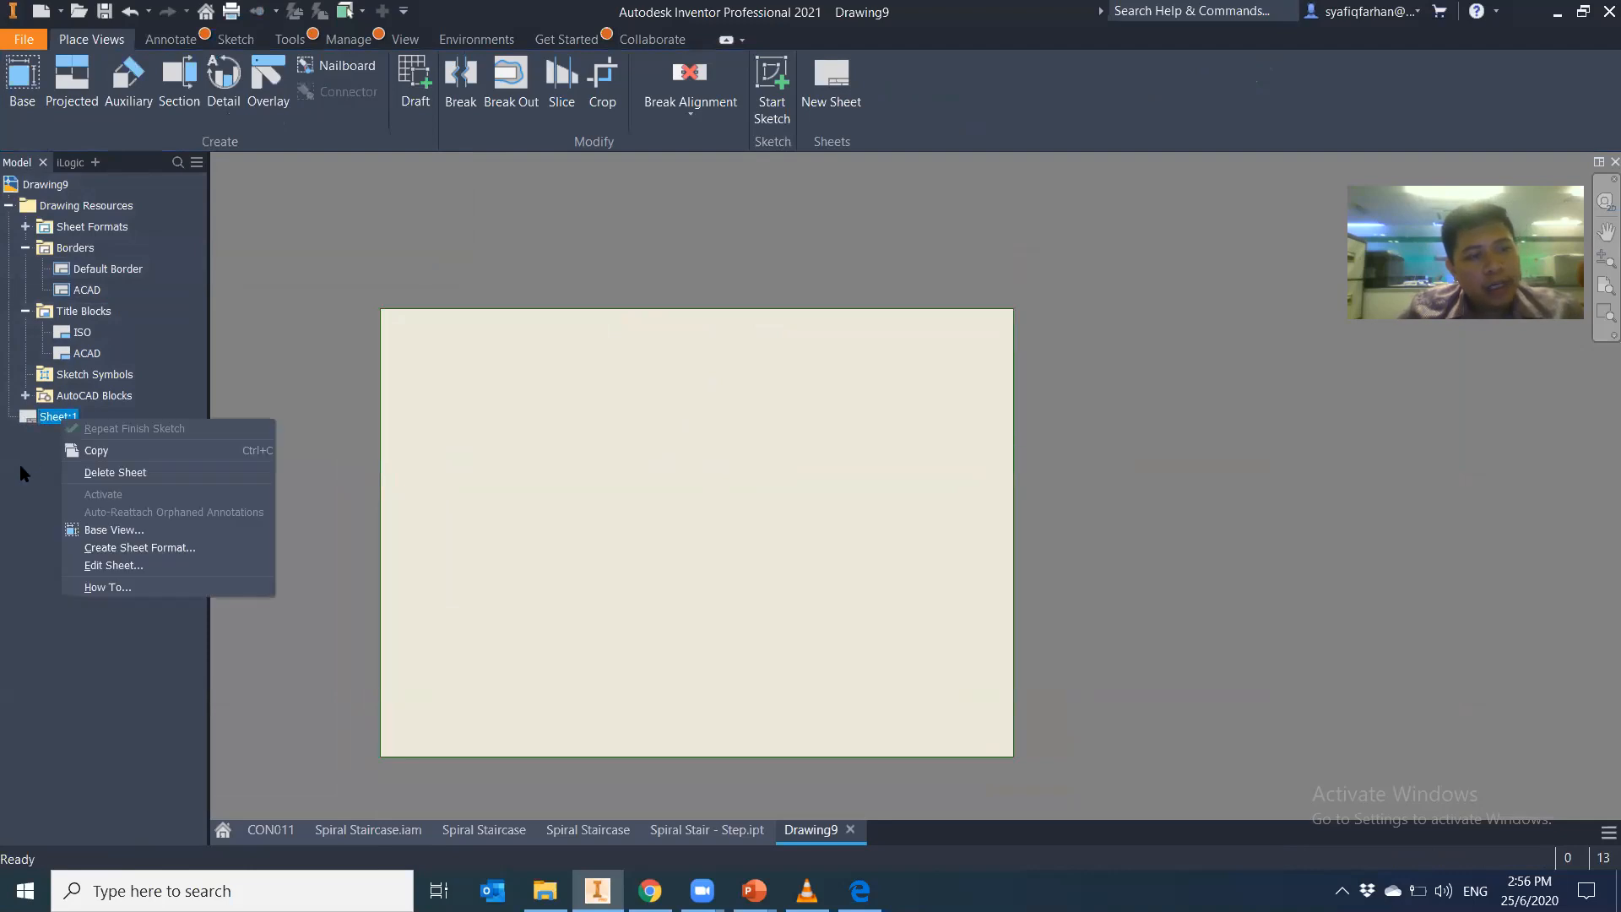
pyautogui.click(23, 475)
pyautogui.rightClick(87, 354)
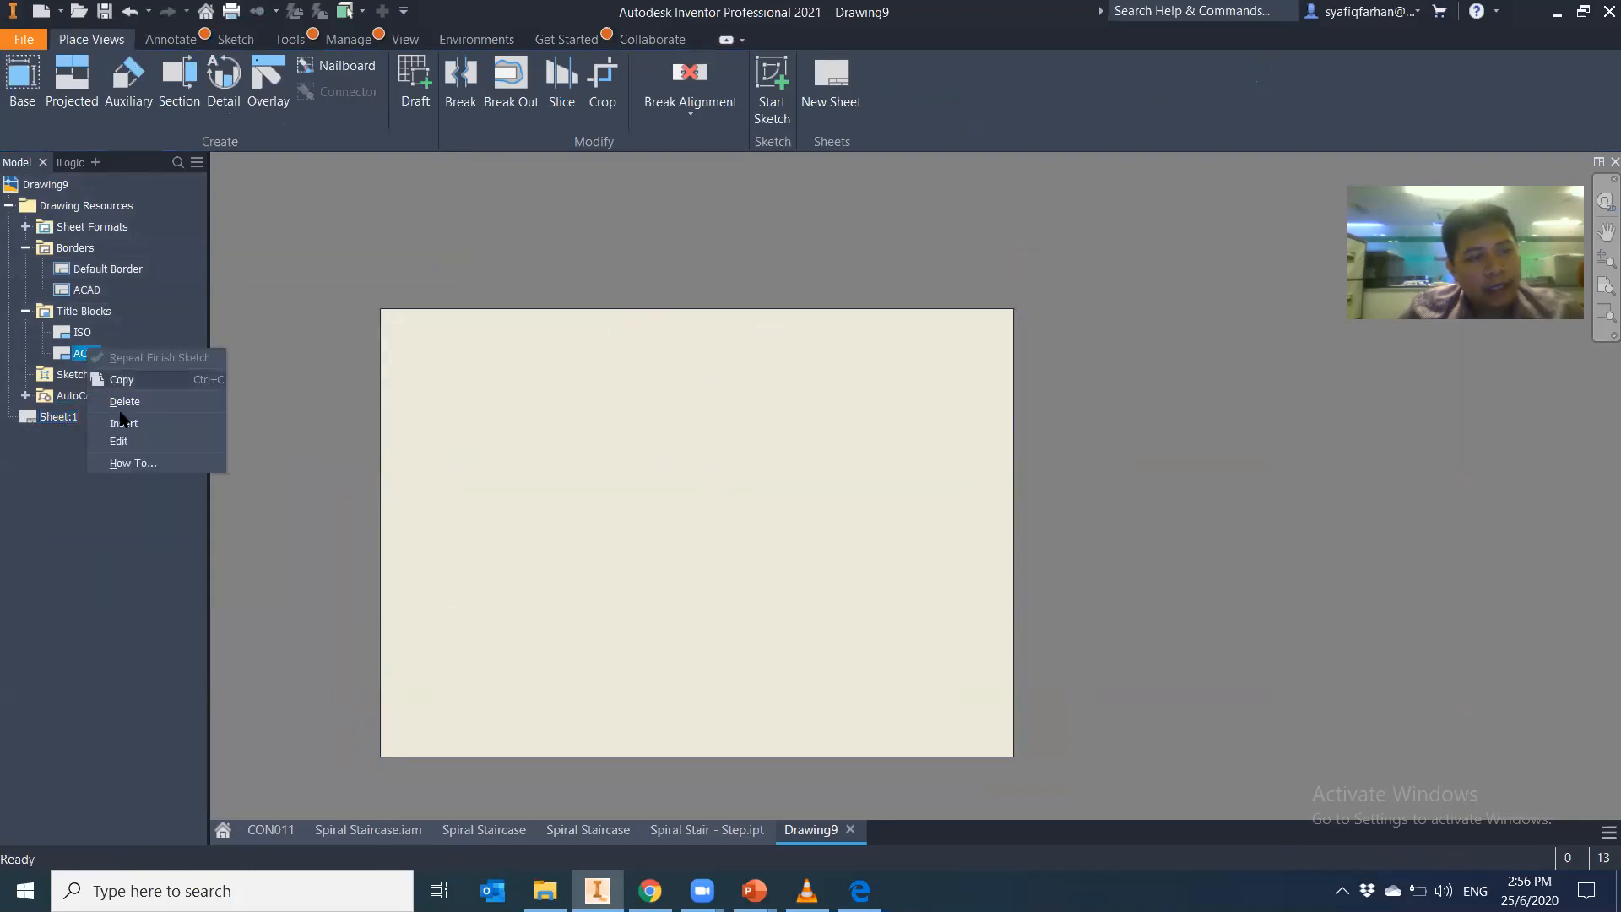
pyautogui.click(119, 423)
pyautogui.click(87, 290)
pyautogui.rightClick(87, 290)
pyautogui.click(119, 361)
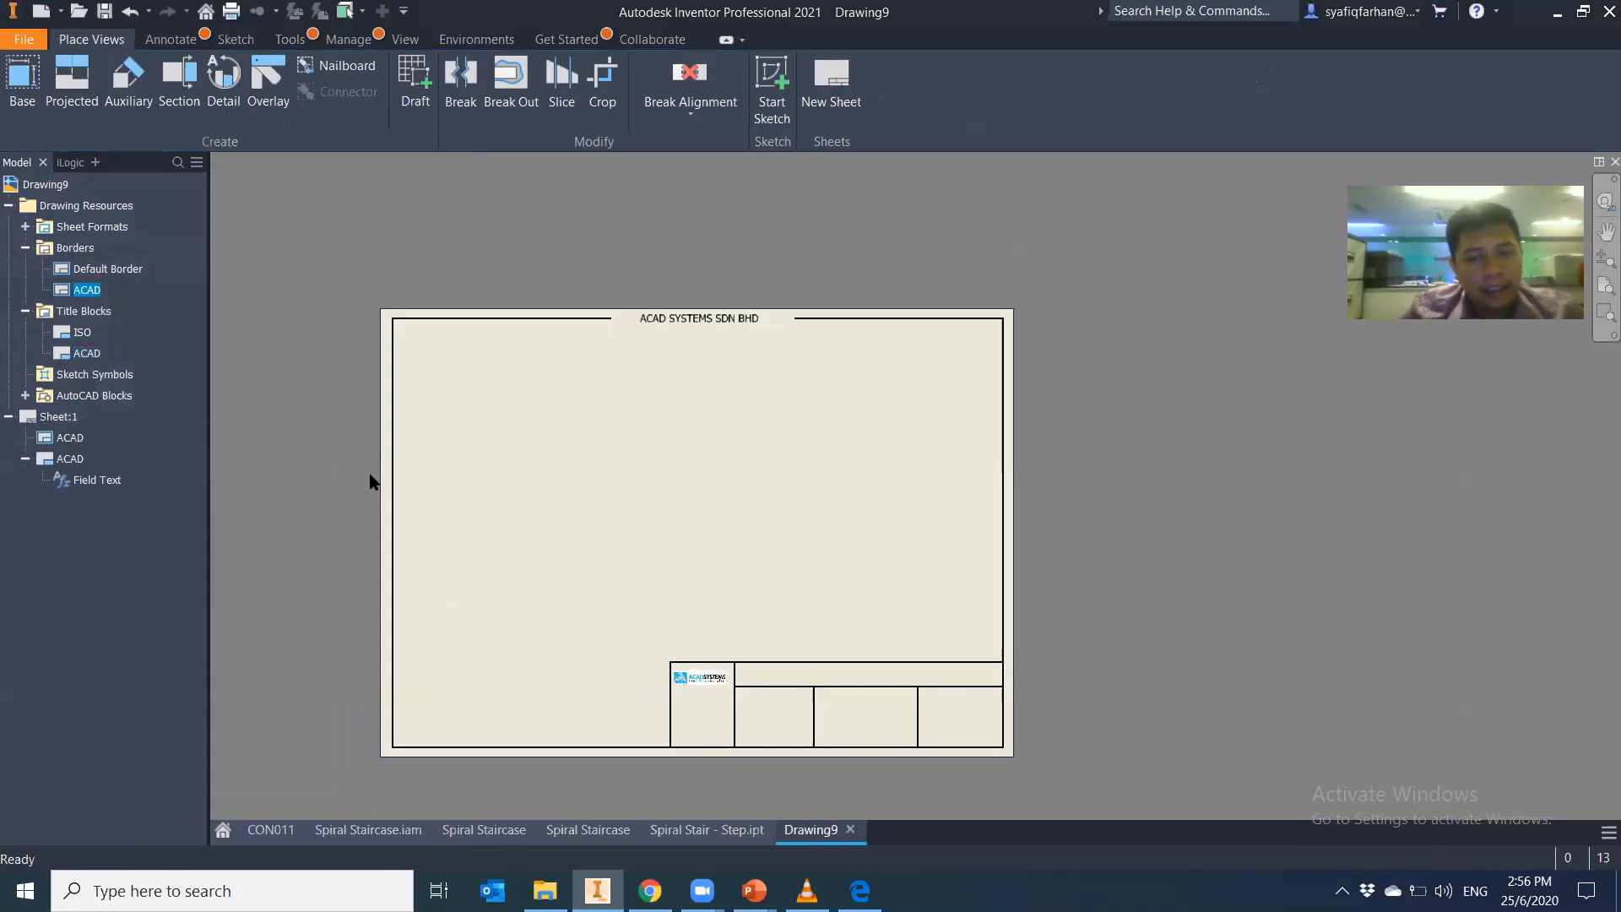
# Save a copy of the drawing as a template named ACAD 2 in the en-US templates folder
pyautogui.scroll(-3, 709, 346)
pyautogui.scroll(4, 651, 310)
pyautogui.moveTo(651, 306); pyautogui.dragTo(646, 314, button='middle')
pyautogui.moveTo(764, 422); pyautogui.dragTo(758, 422, button='middle')
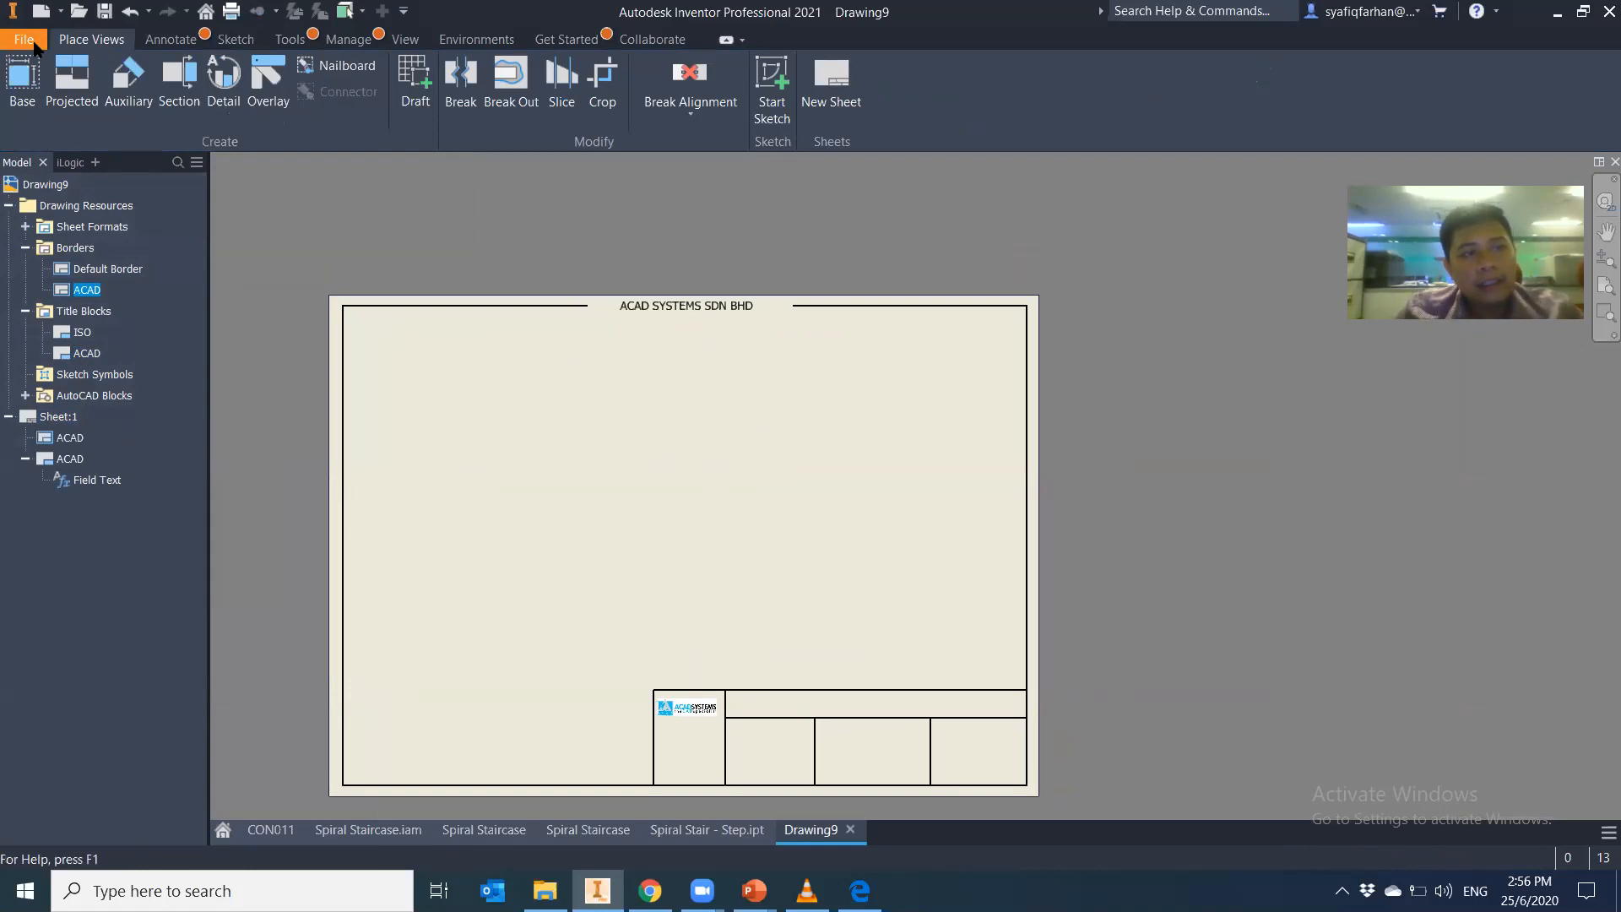
pyautogui.click(25, 39)
pyautogui.moveTo(134, 263)
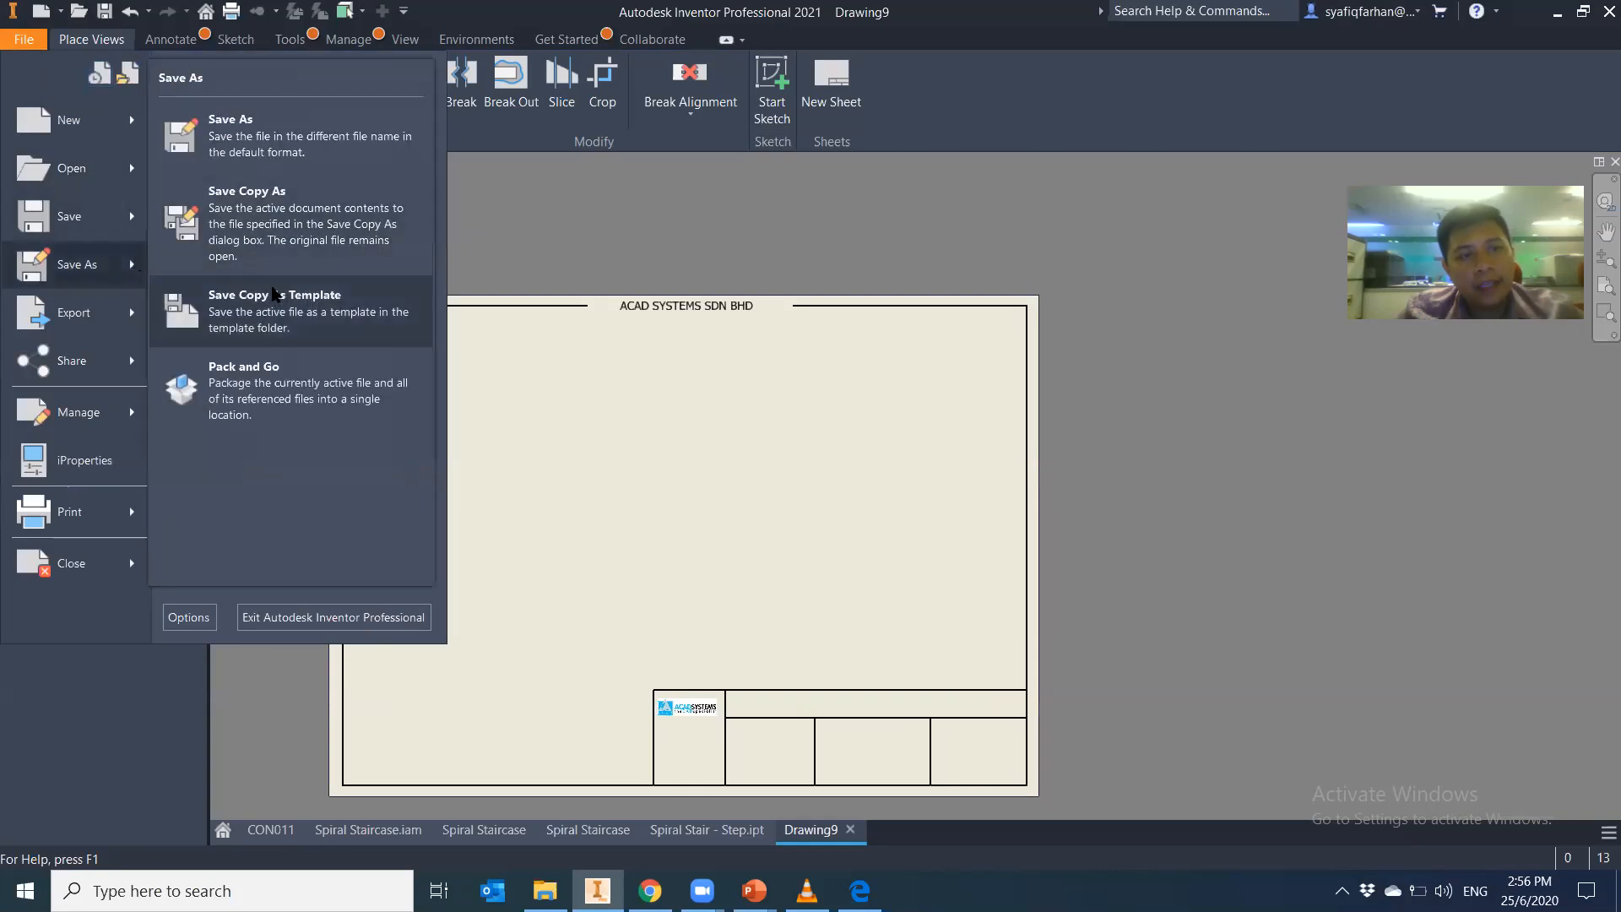
pyautogui.click(297, 332)
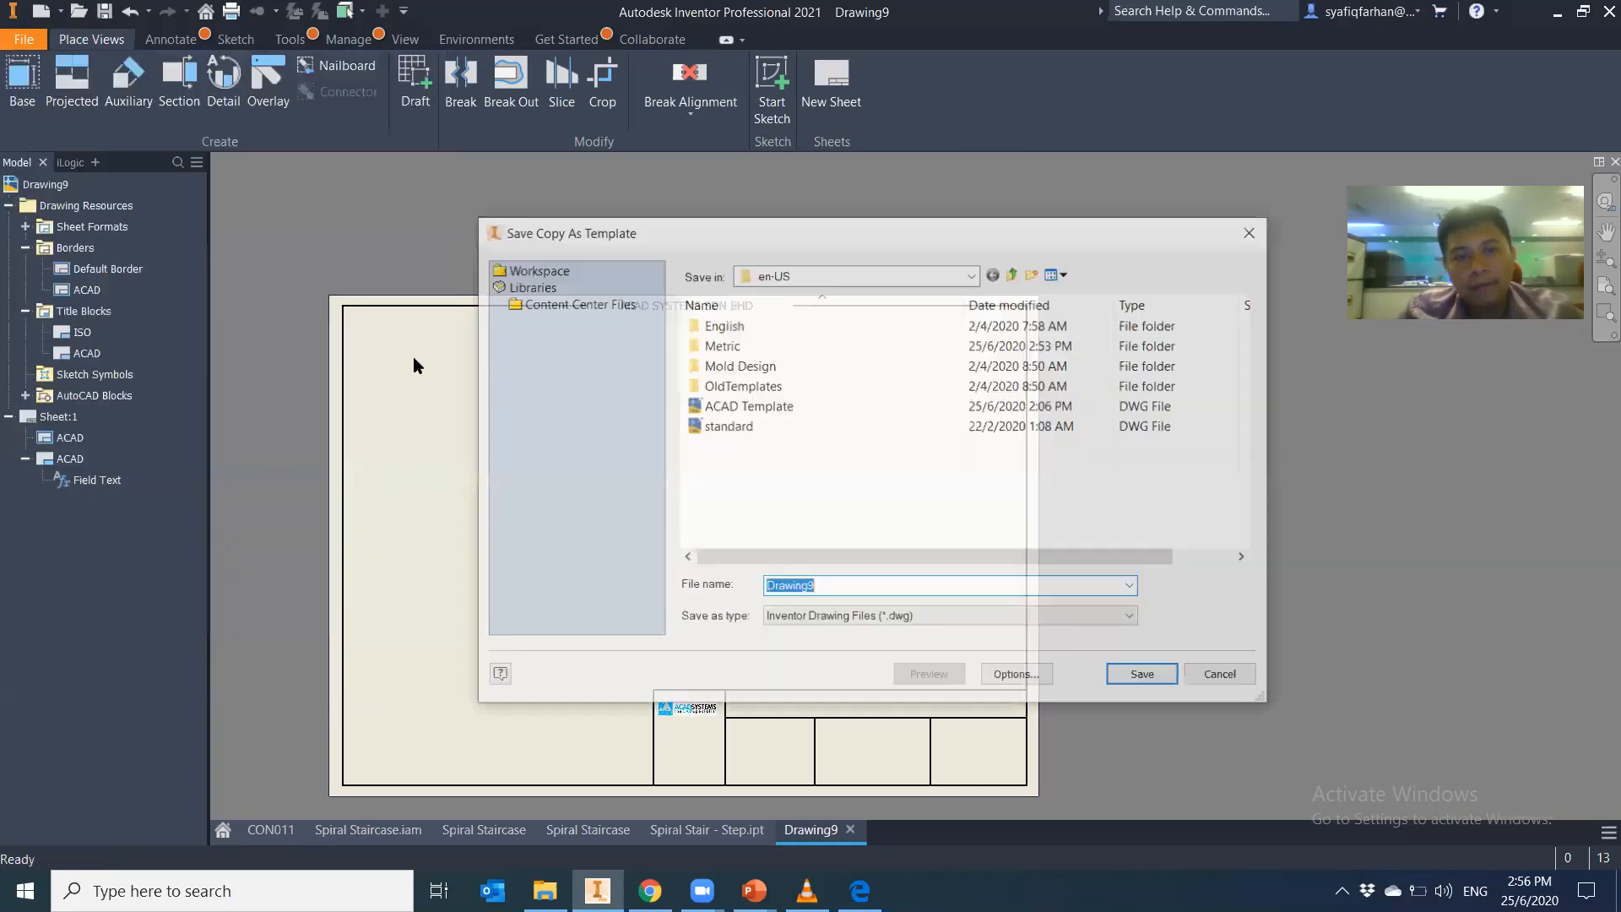
pyautogui.write('ACAD 2')
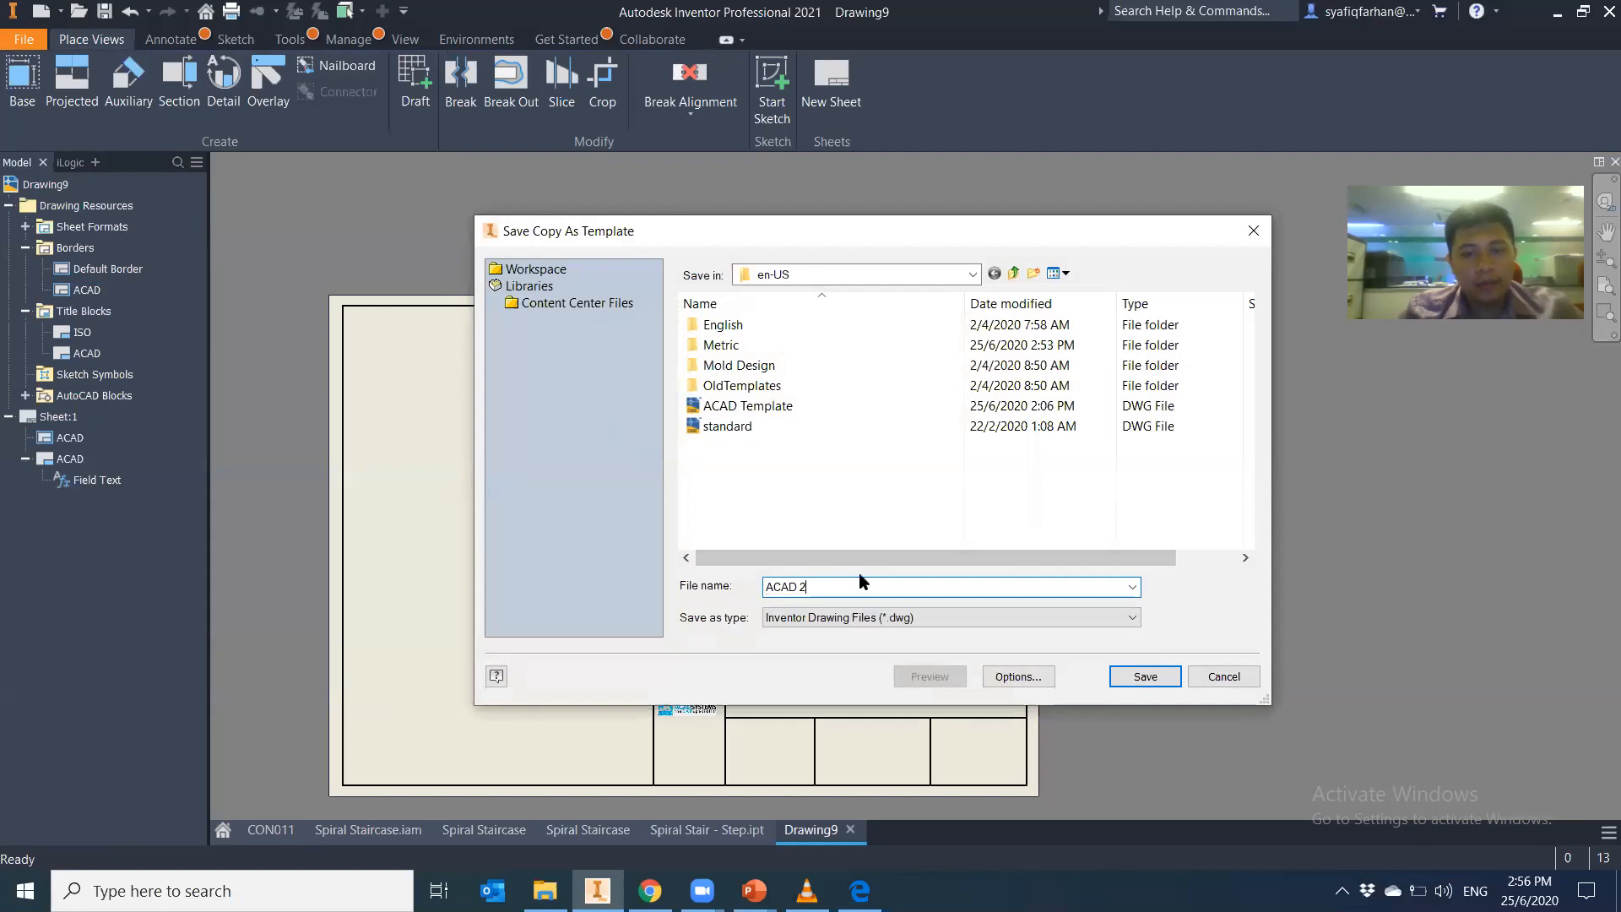
pyautogui.press('Return')
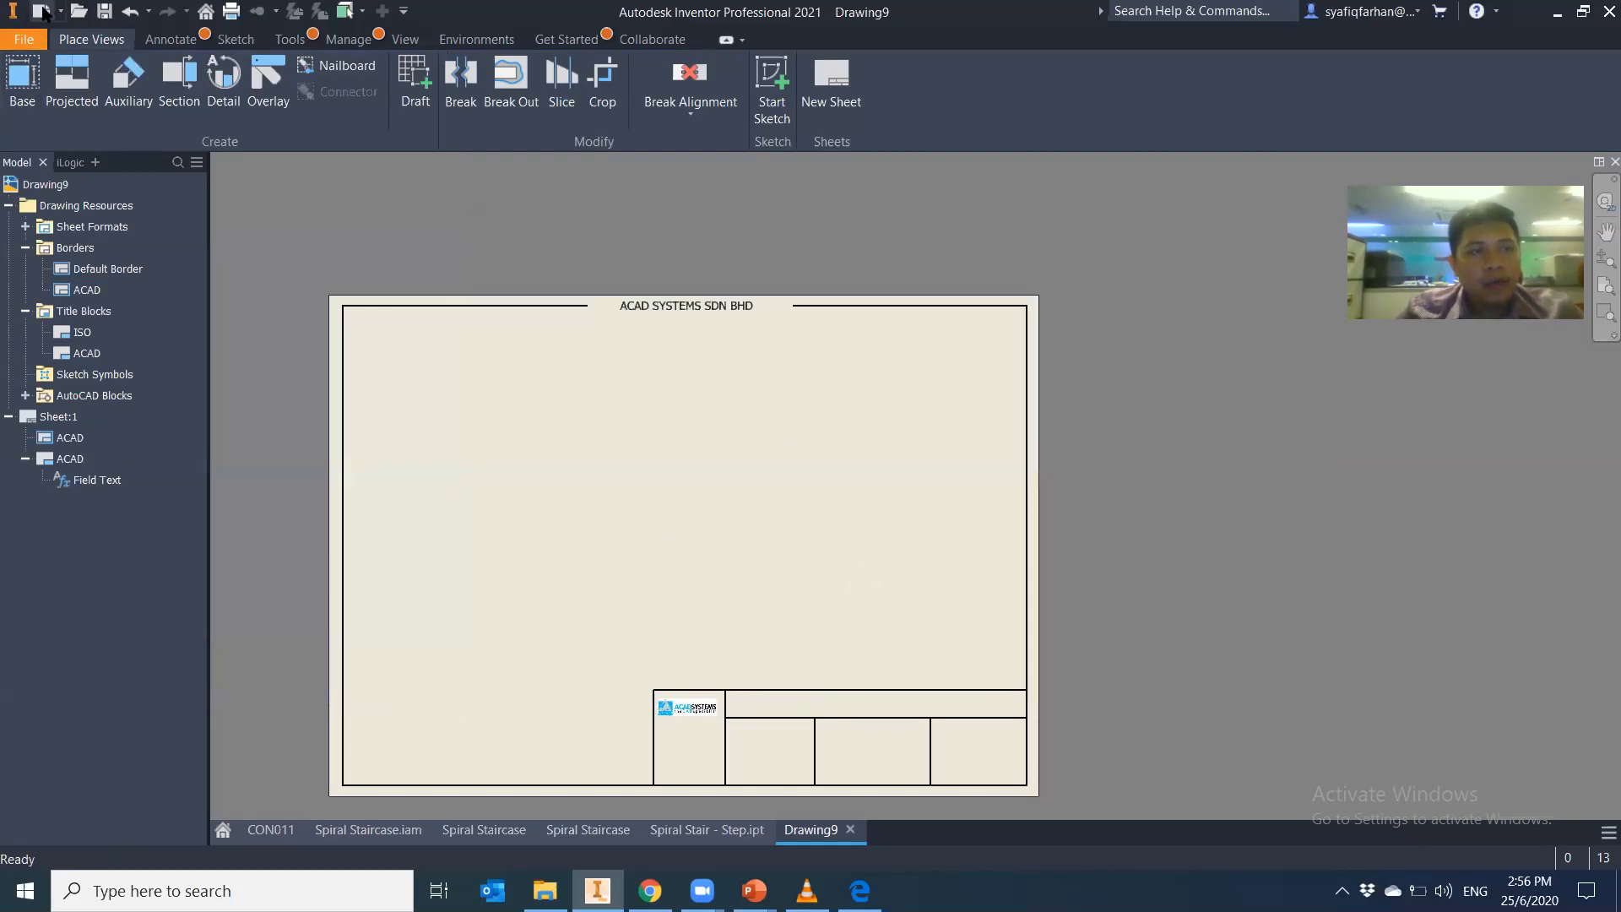
# Create a new drawing from the ACAD 2.dwg template in the en-US folder
pyautogui.scroll(-3, 752, 591)
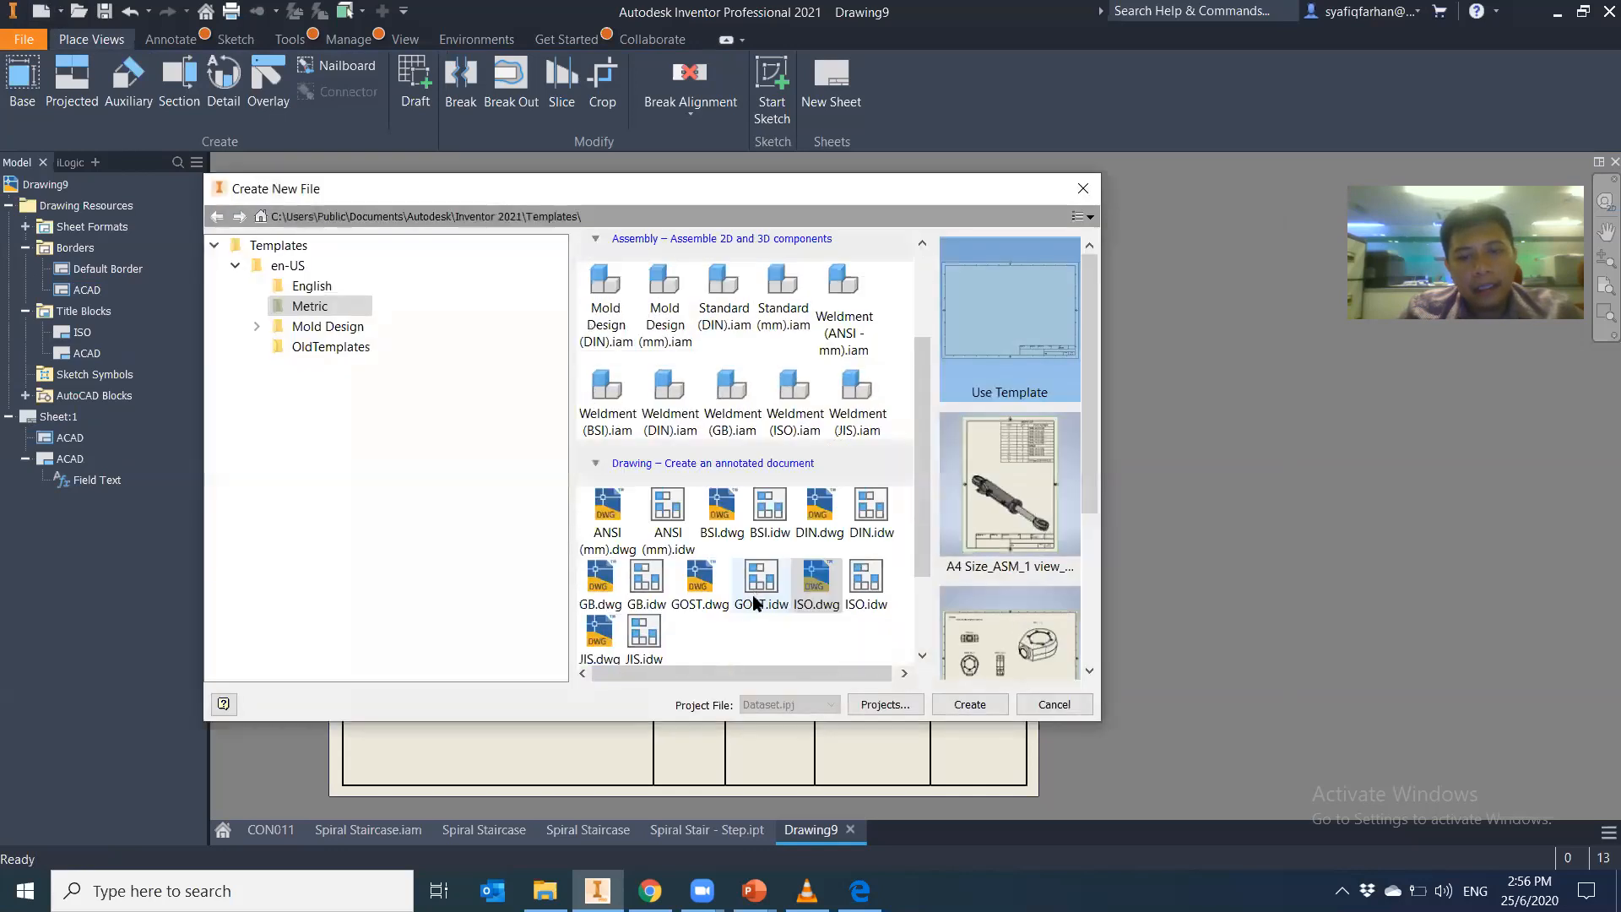
pyautogui.click(283, 267)
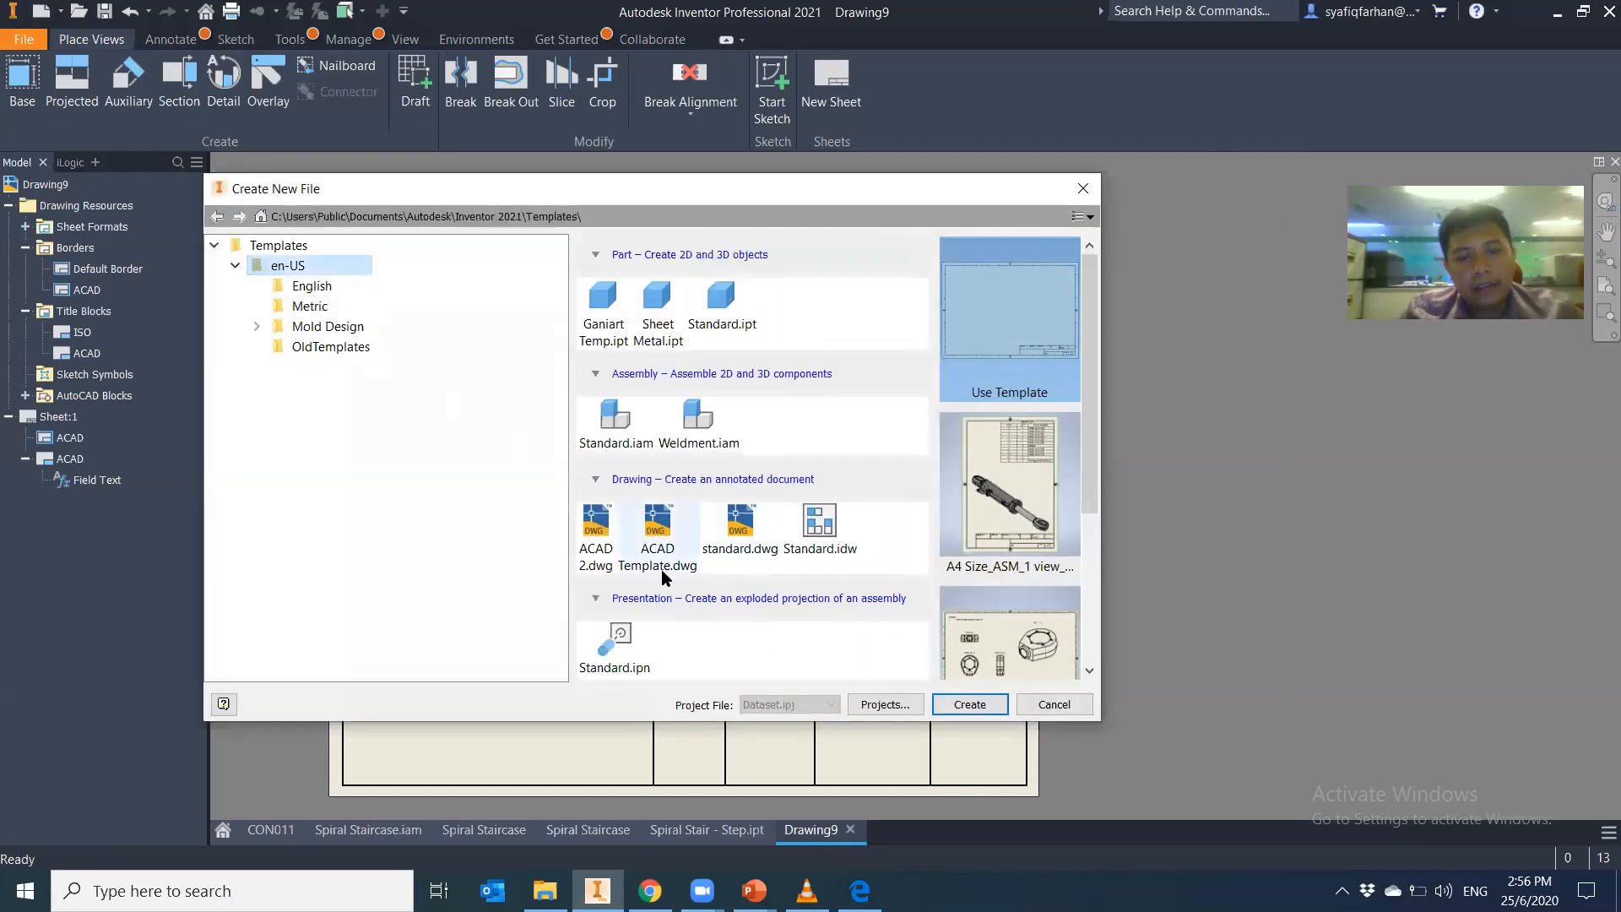
pyautogui.click(596, 541)
pyautogui.click(971, 704)
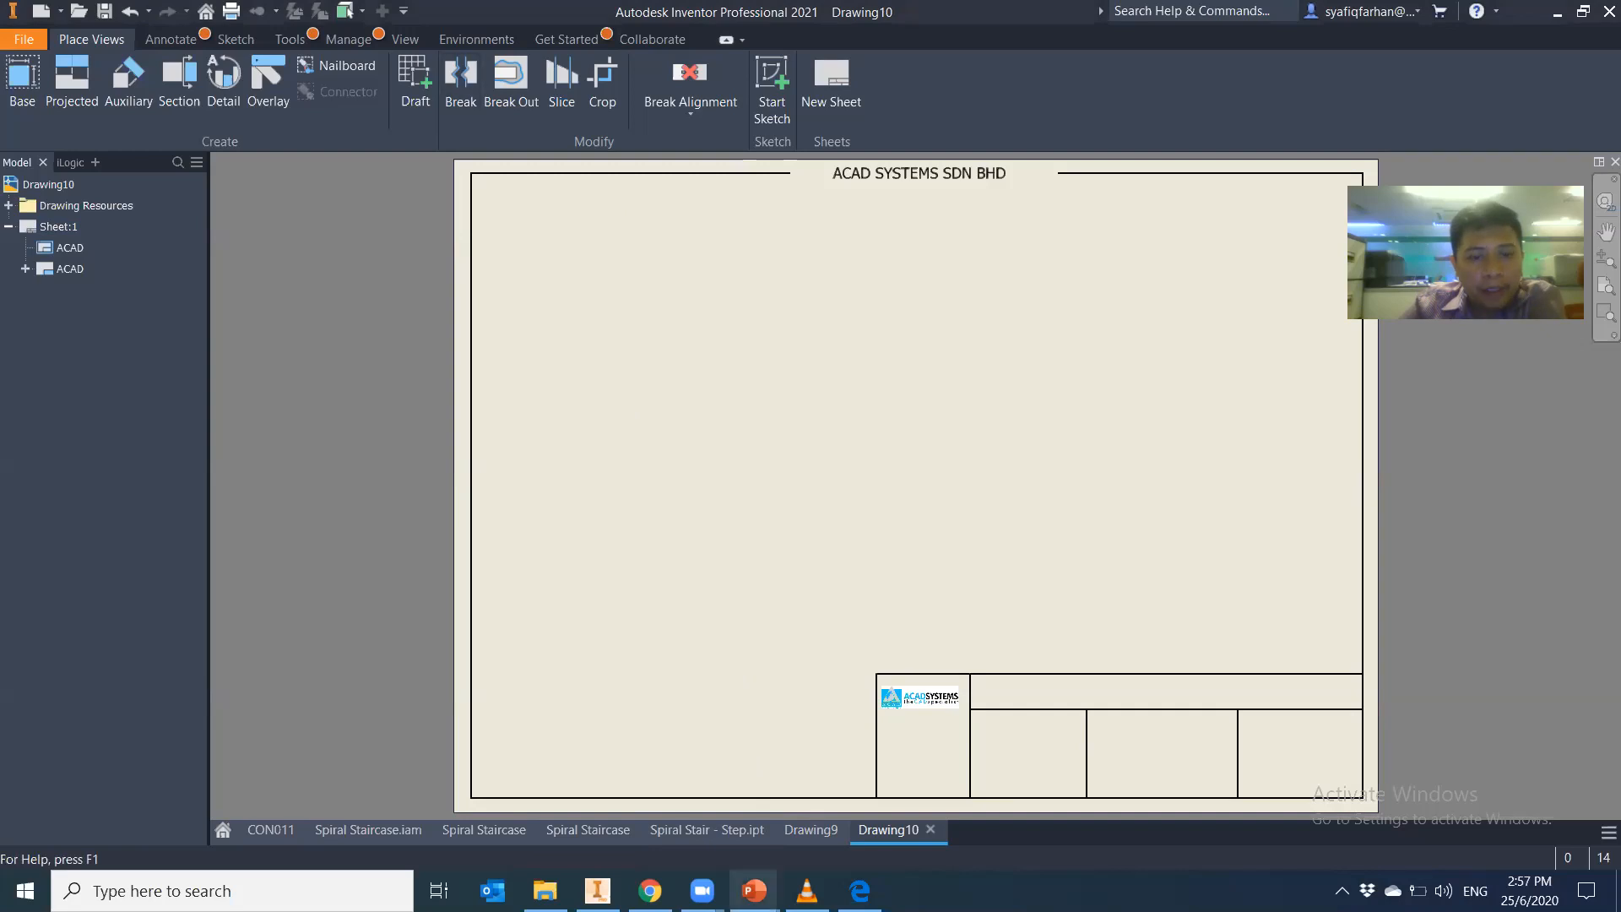
# Switch to the Spiral Staircase.iam assembly, collapse Component Pattern 1:1 in the model tree and show the whole staircase
pyautogui.click(498, 831)
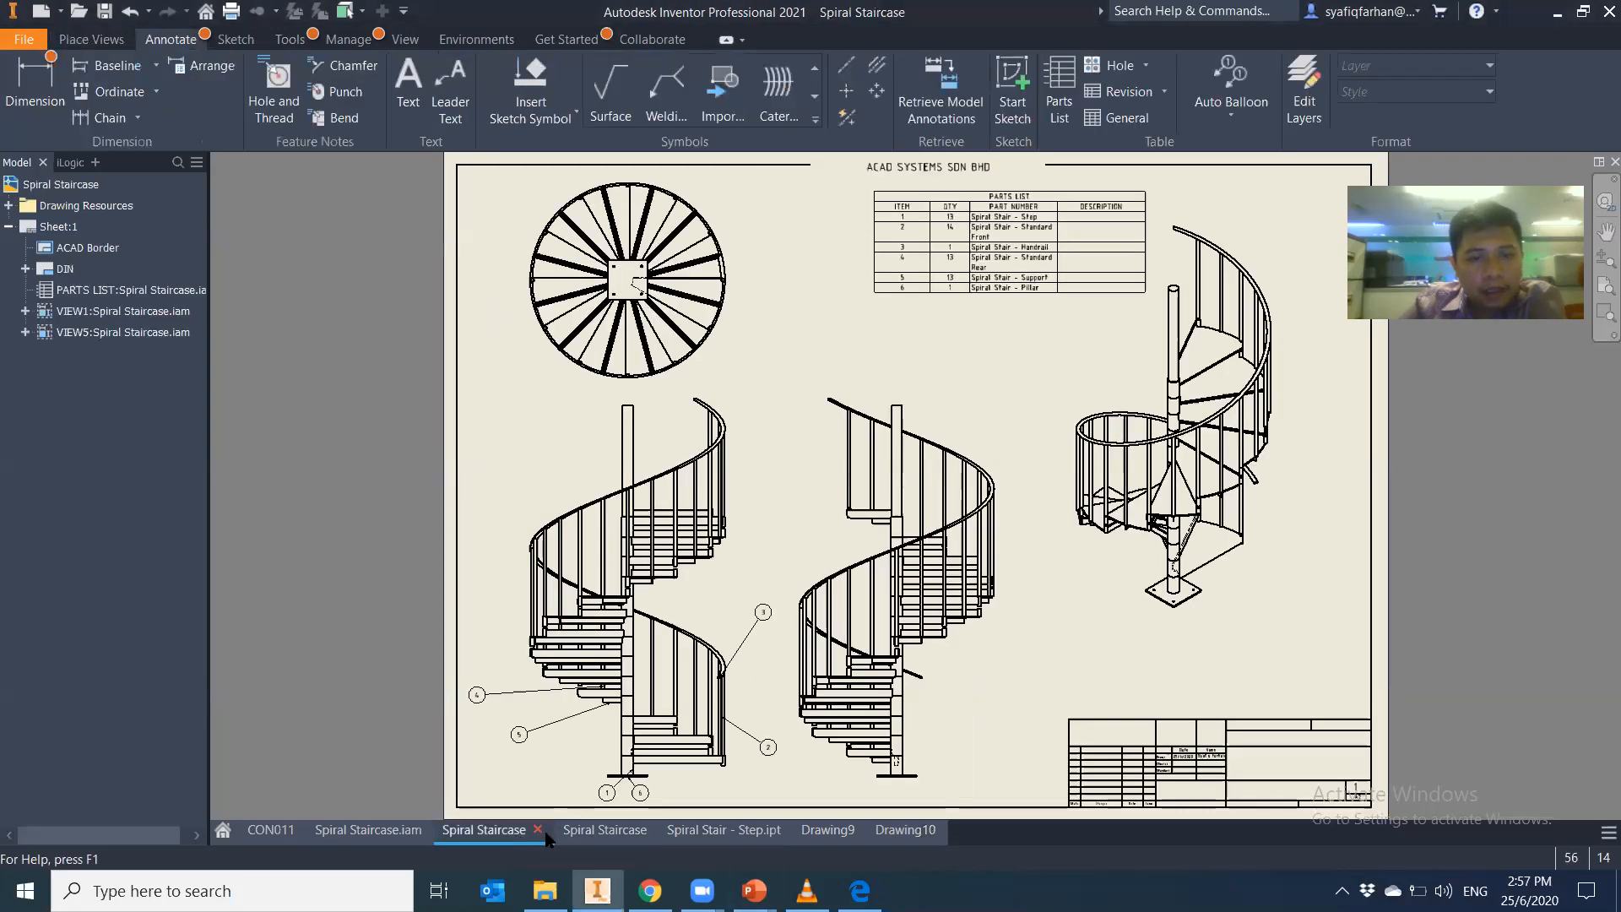
pyautogui.click(329, 832)
pyautogui.scroll(-5, 557, 661)
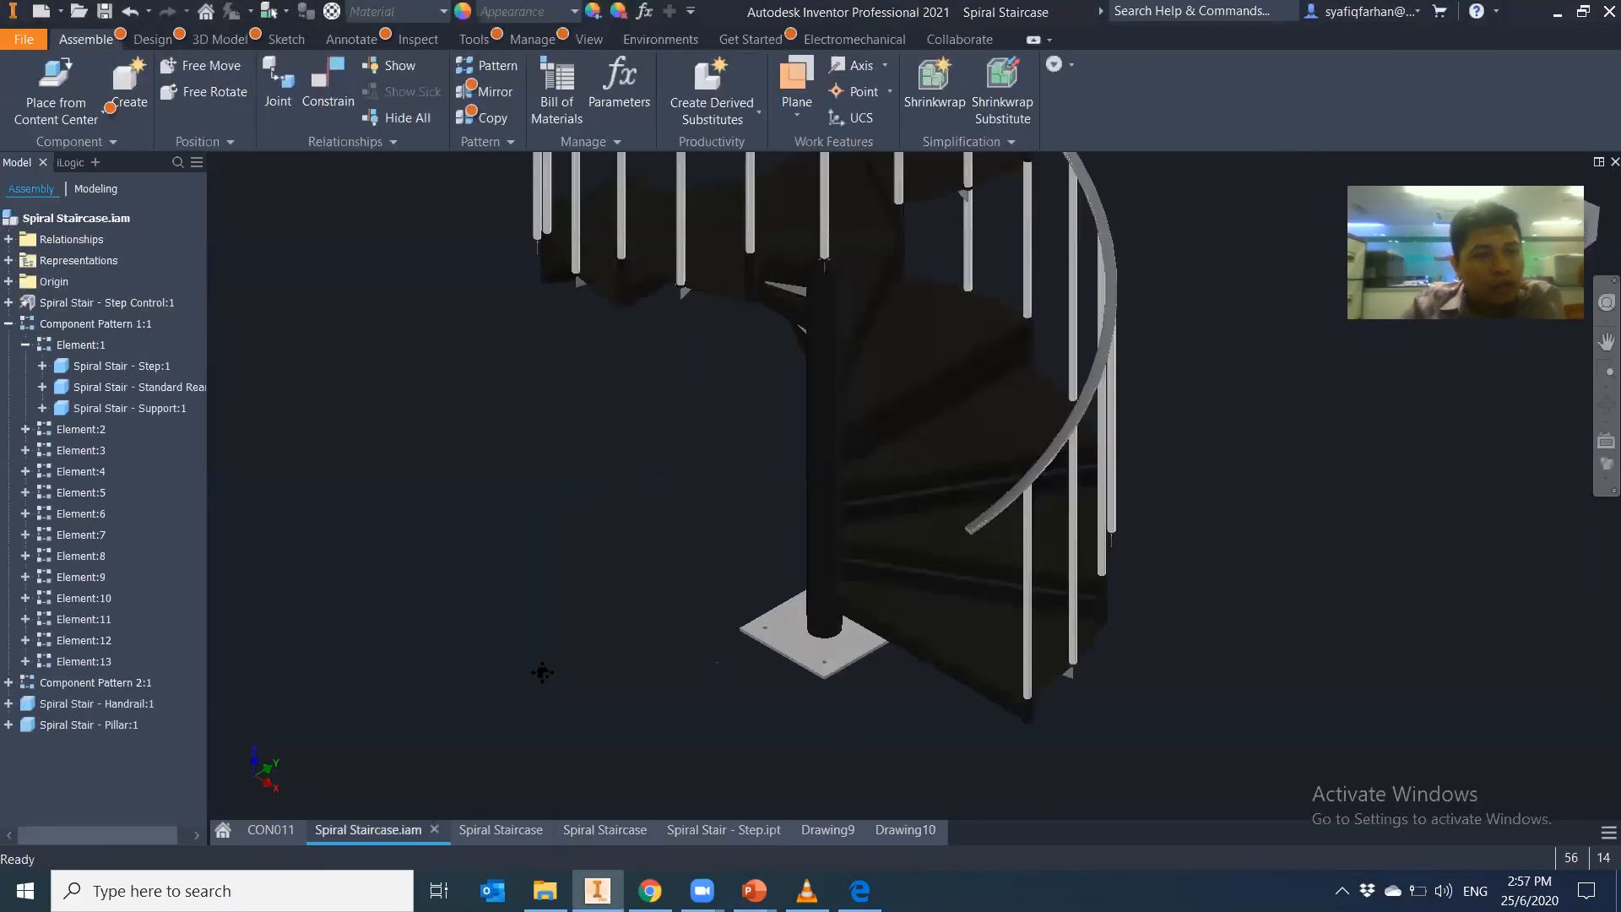
pyautogui.moveTo(542, 672); pyautogui.dragTo(505, 687, button='middle')
pyautogui.click(8, 325)
pyautogui.moveTo(654, 598); pyautogui.dragTo(632, 691, button='middle')
pyautogui.scroll(3, 634, 690)
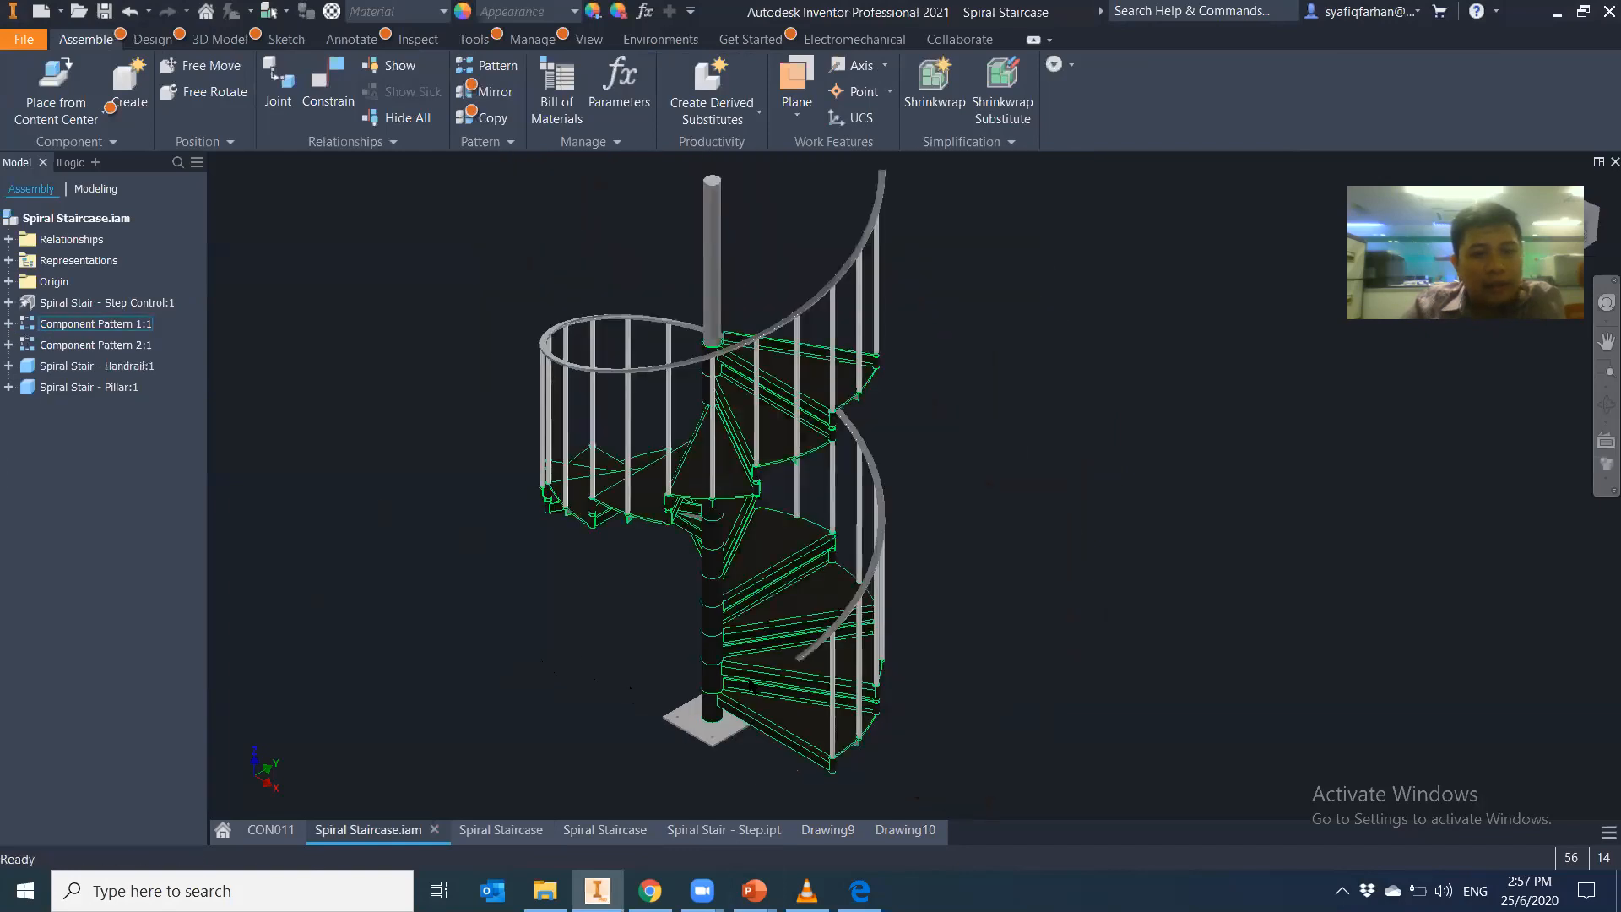
# Try to suppress Component Pattern 1:1 in the staircase assembly
pyautogui.rightClick(118, 325)
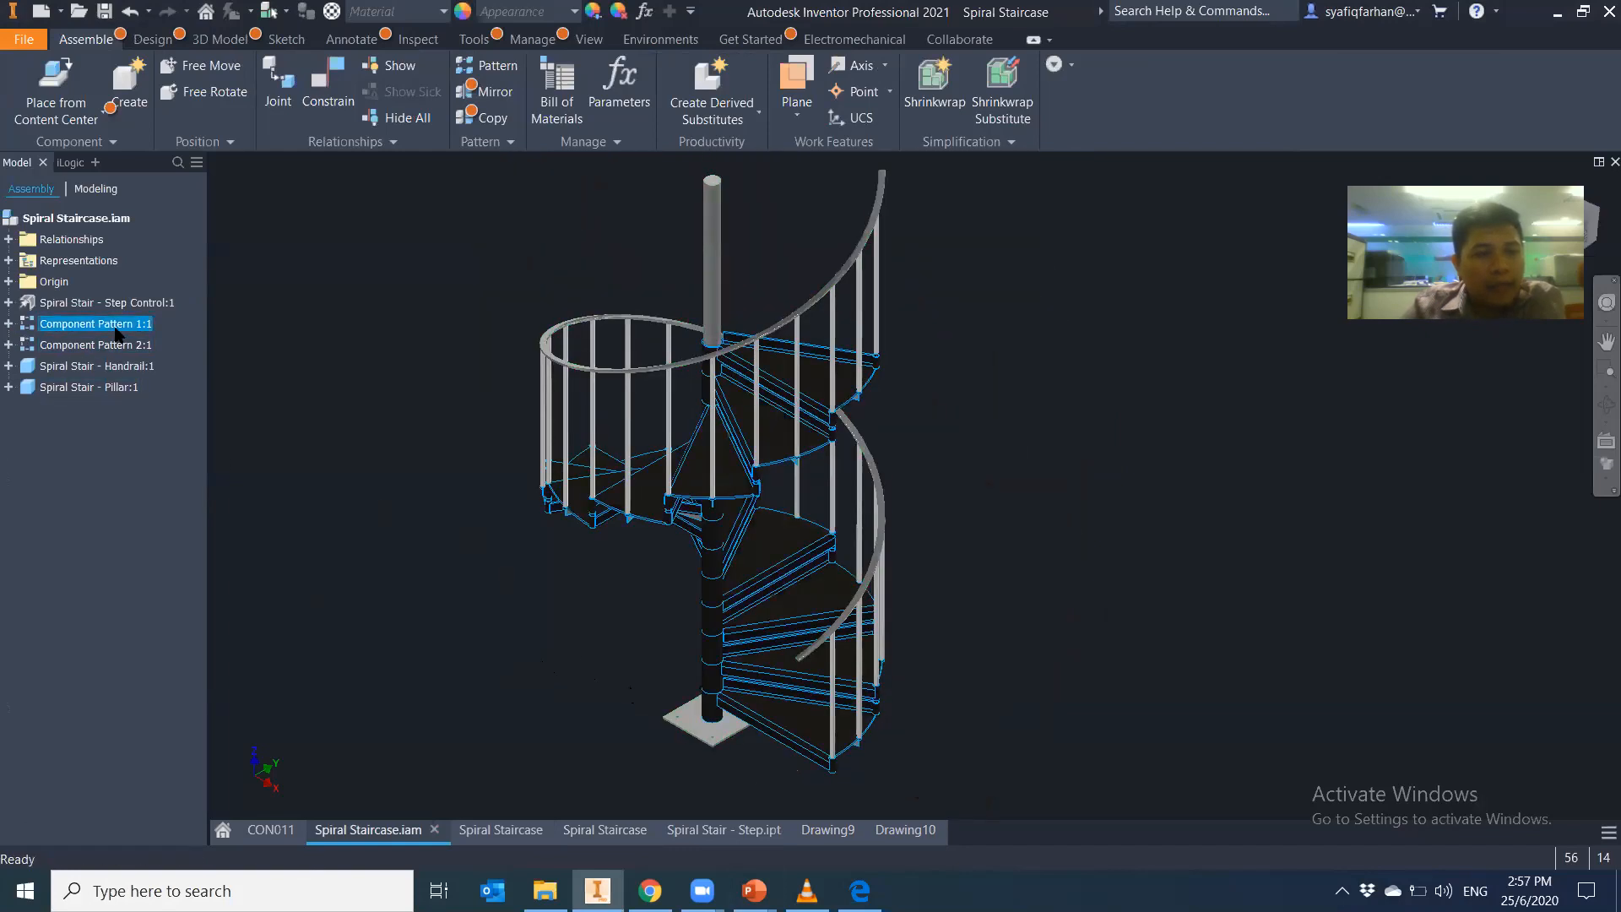
pyautogui.click(161, 556)
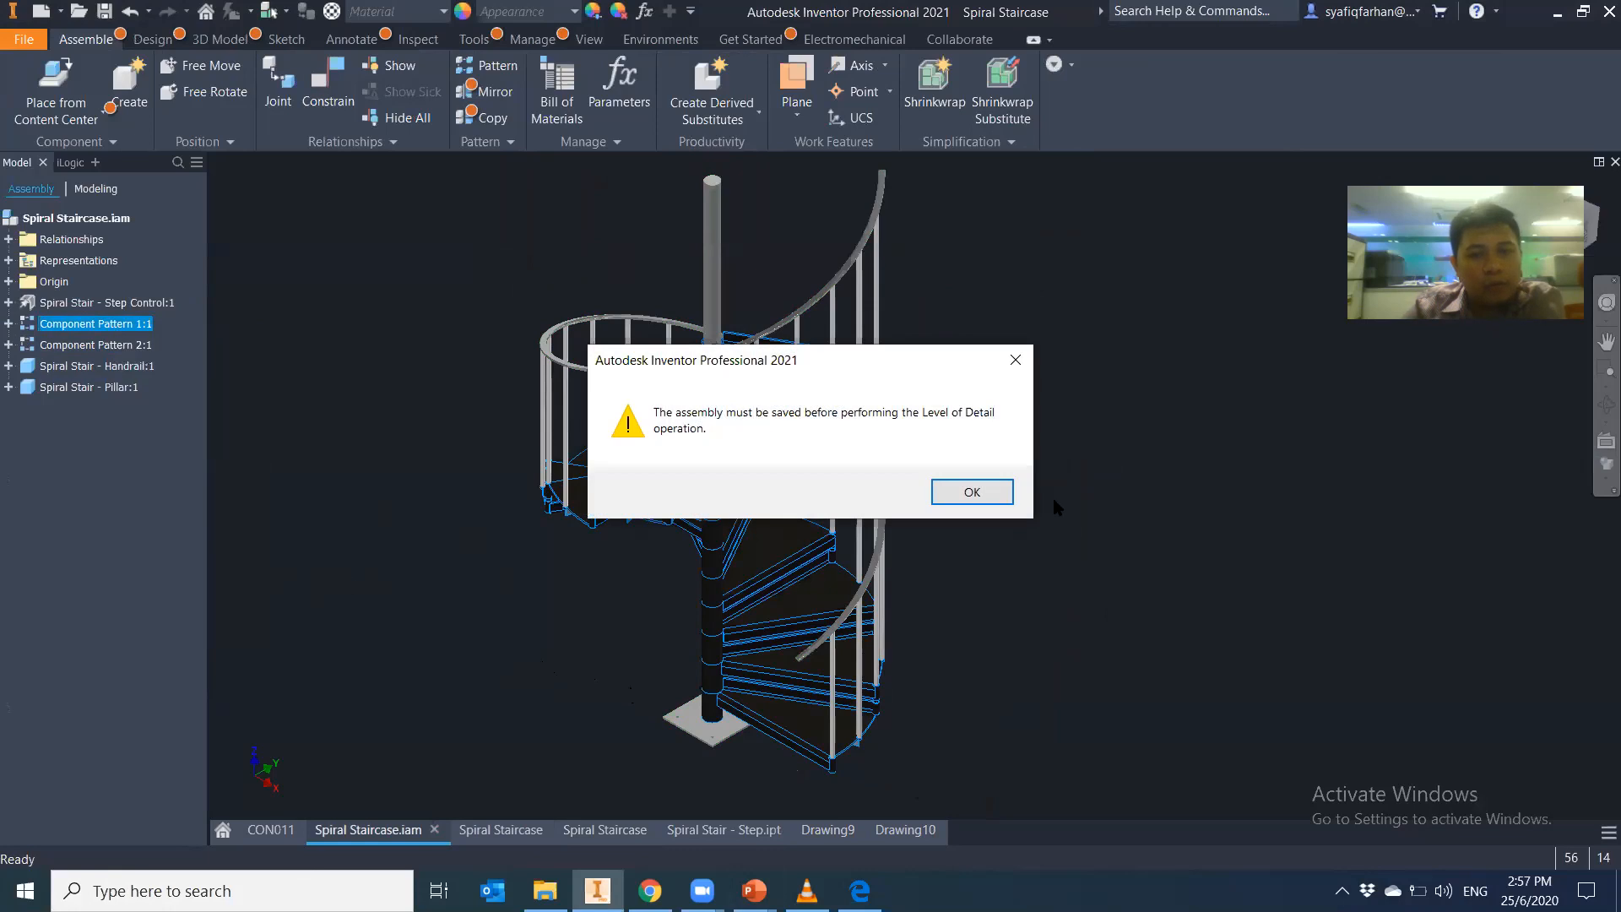
pyautogui.click(997, 502)
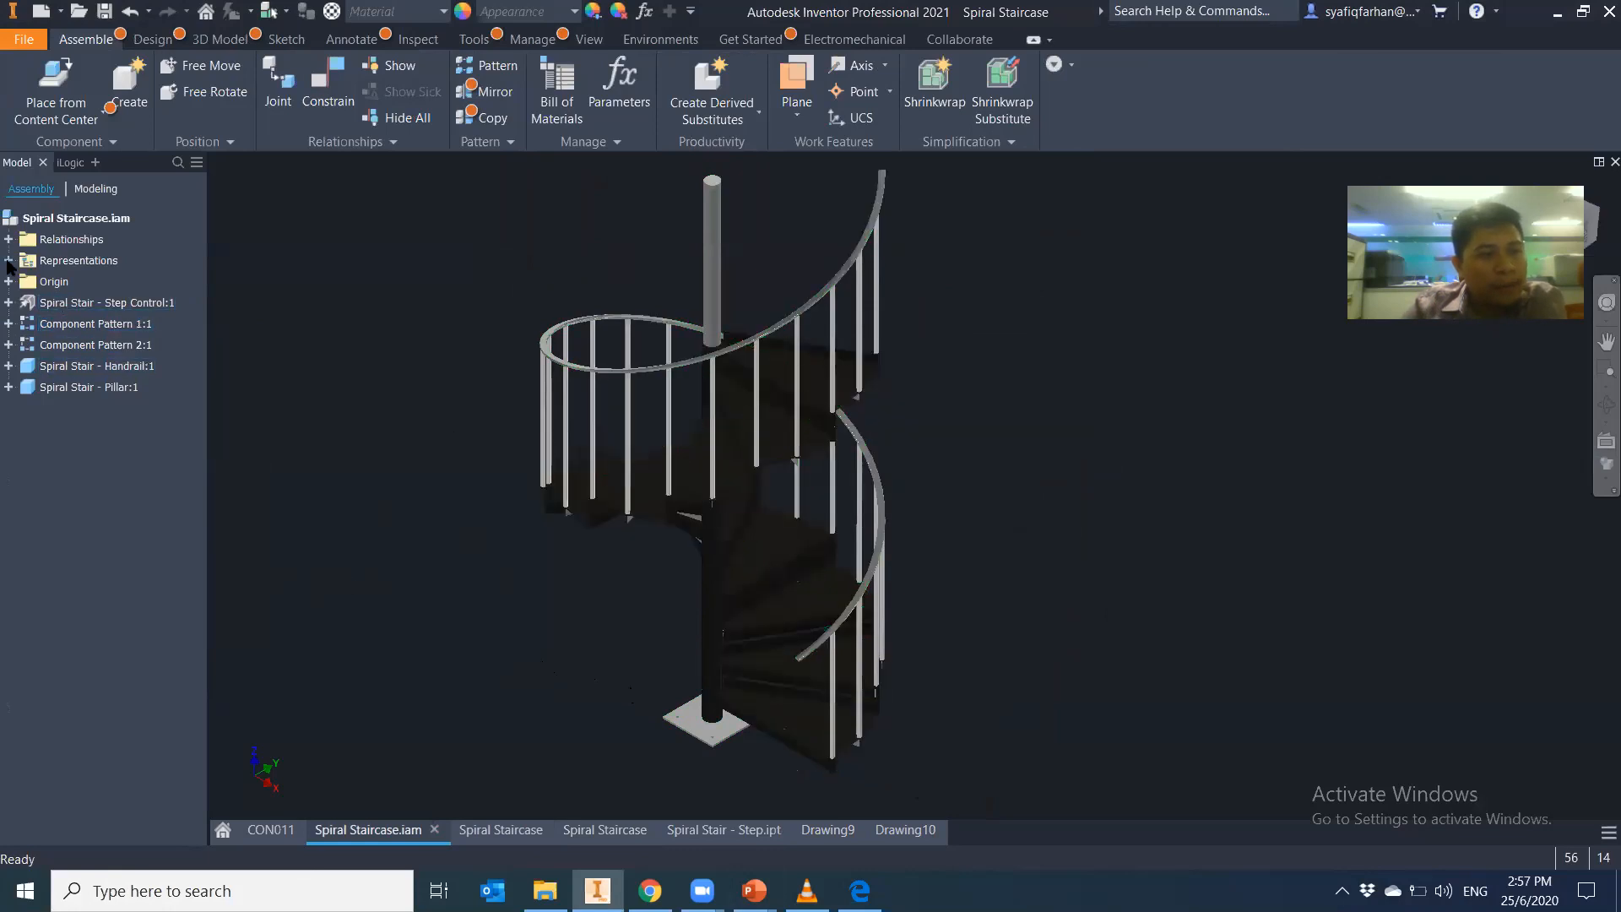
# Create a new level of detail representation in the staircase assembly and rename it SIMP
pyautogui.click(8, 260)
pyautogui.rightClick(95, 326)
pyautogui.click(133, 352)
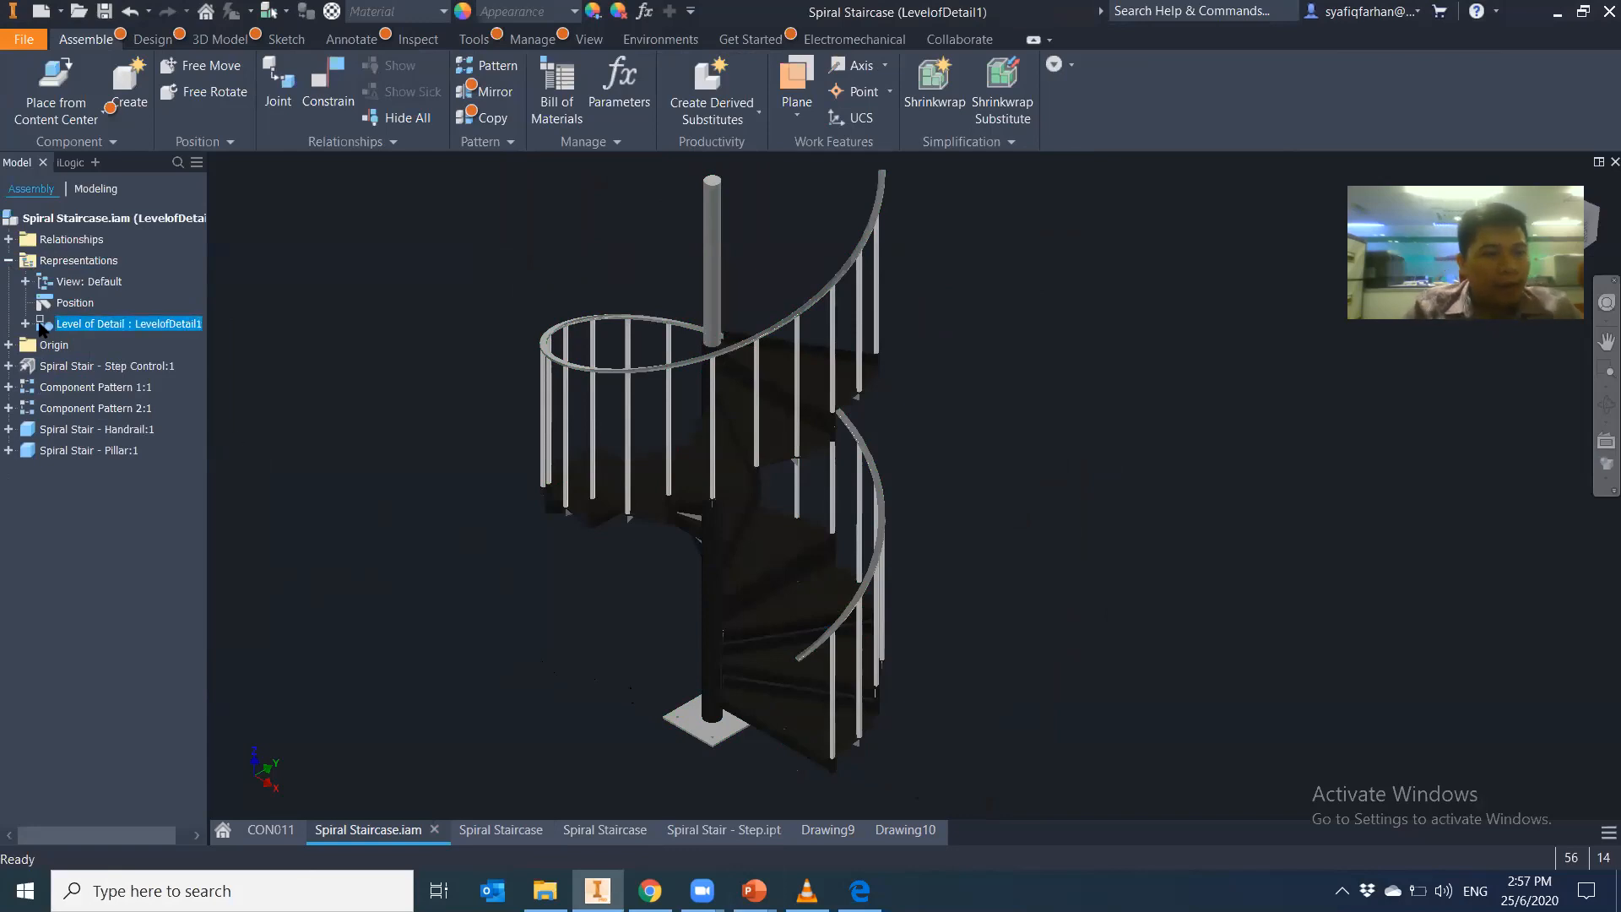
pyautogui.click(102, 430)
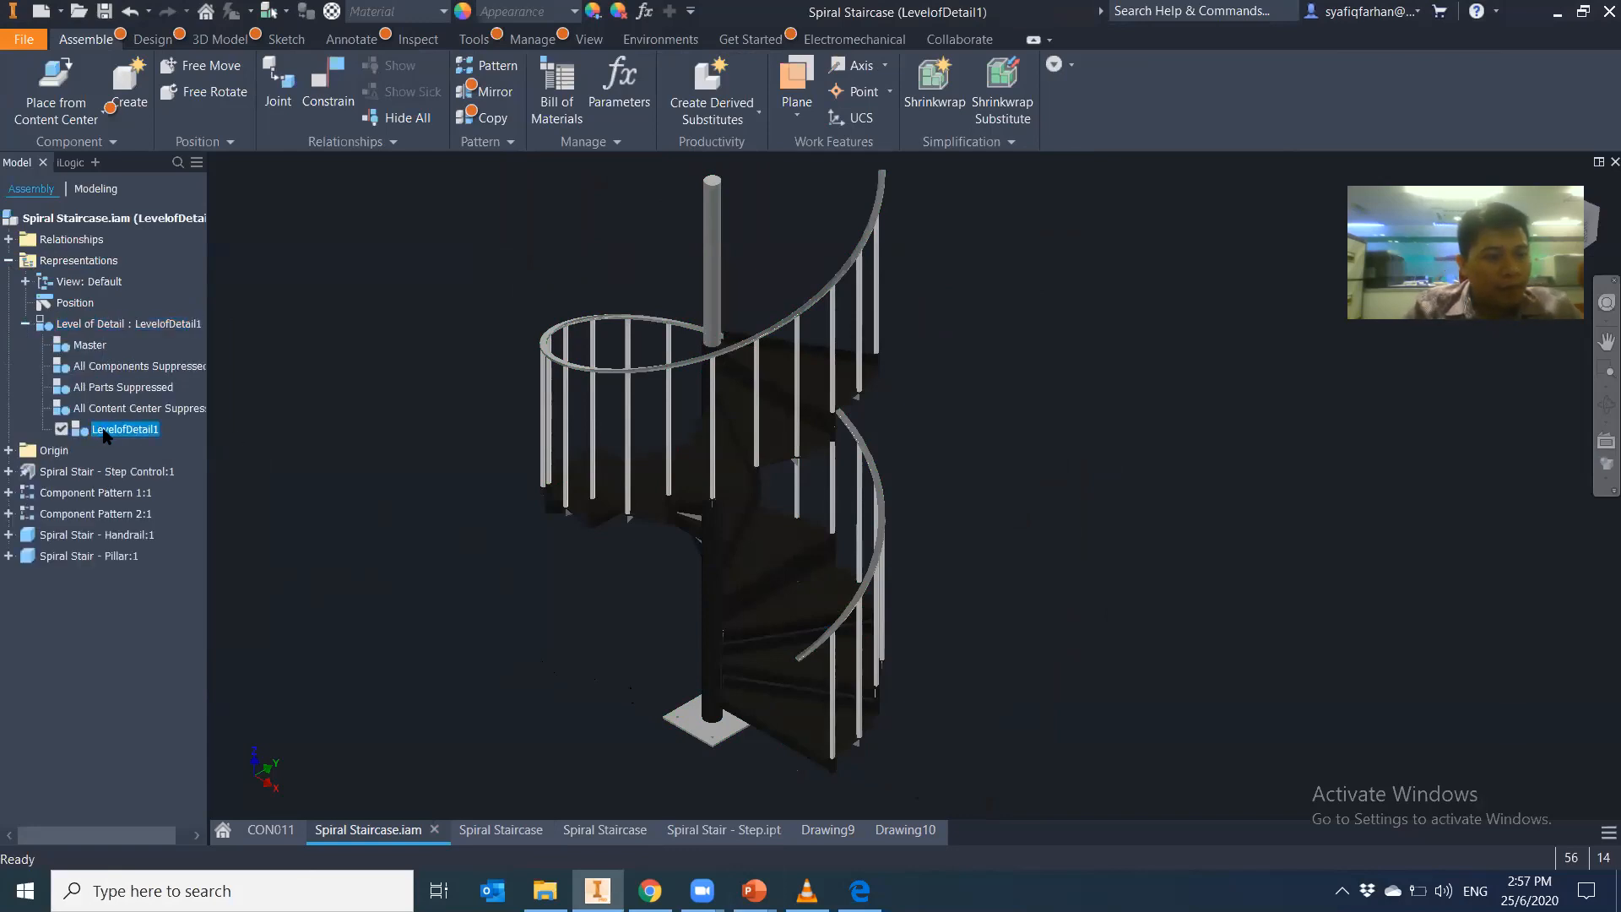
pyautogui.rightClick(102, 428)
pyautogui.click(98, 429)
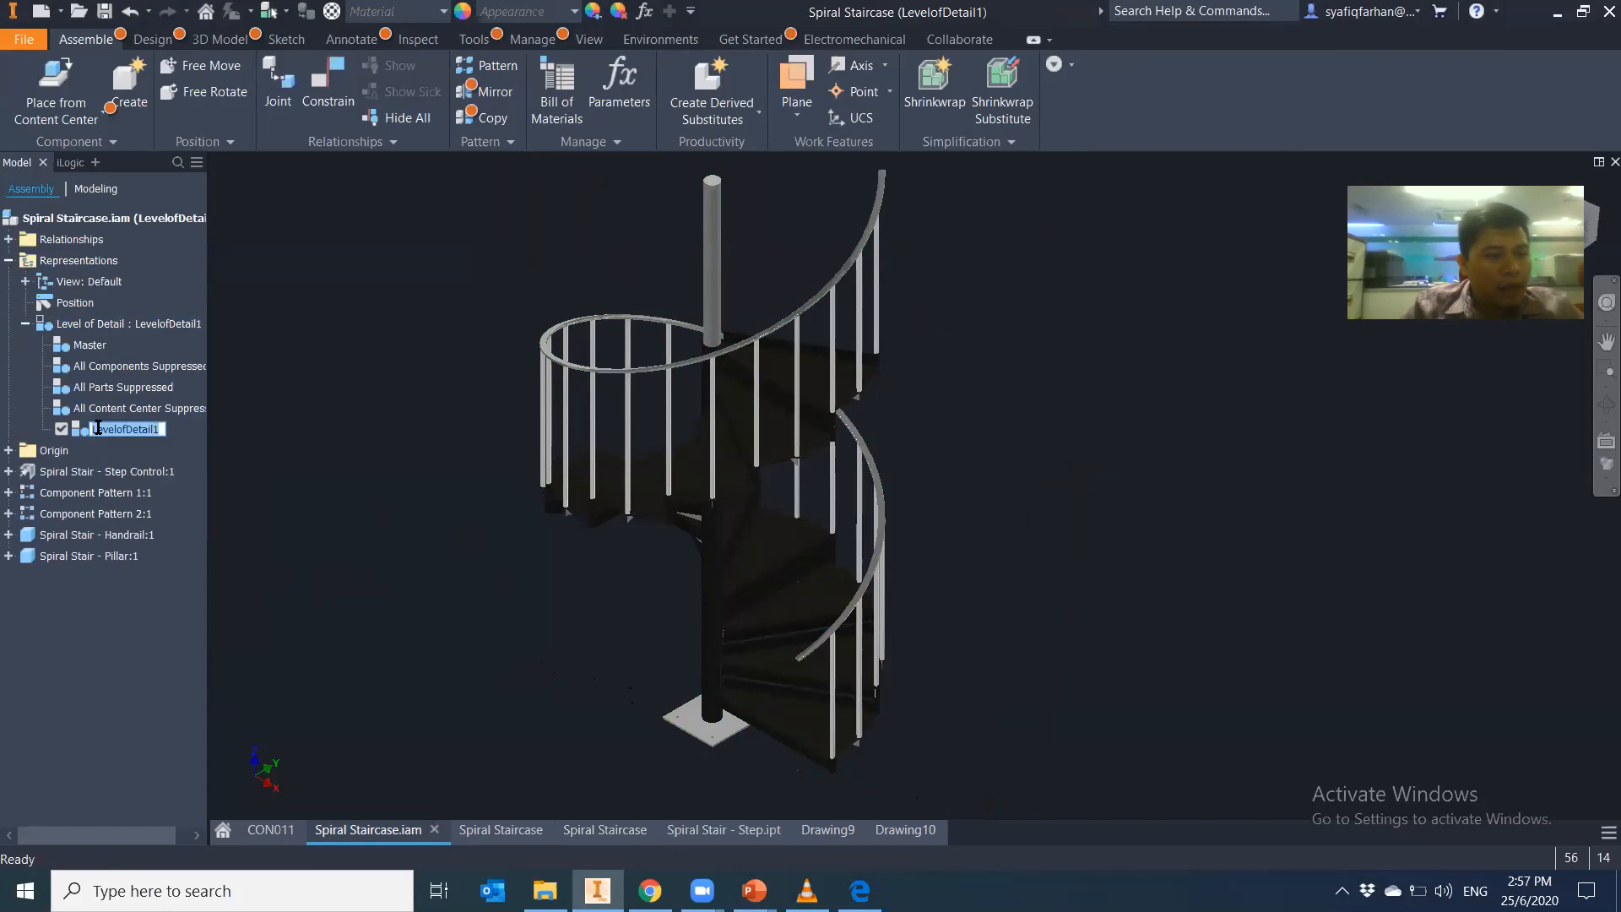
pyautogui.write('S')
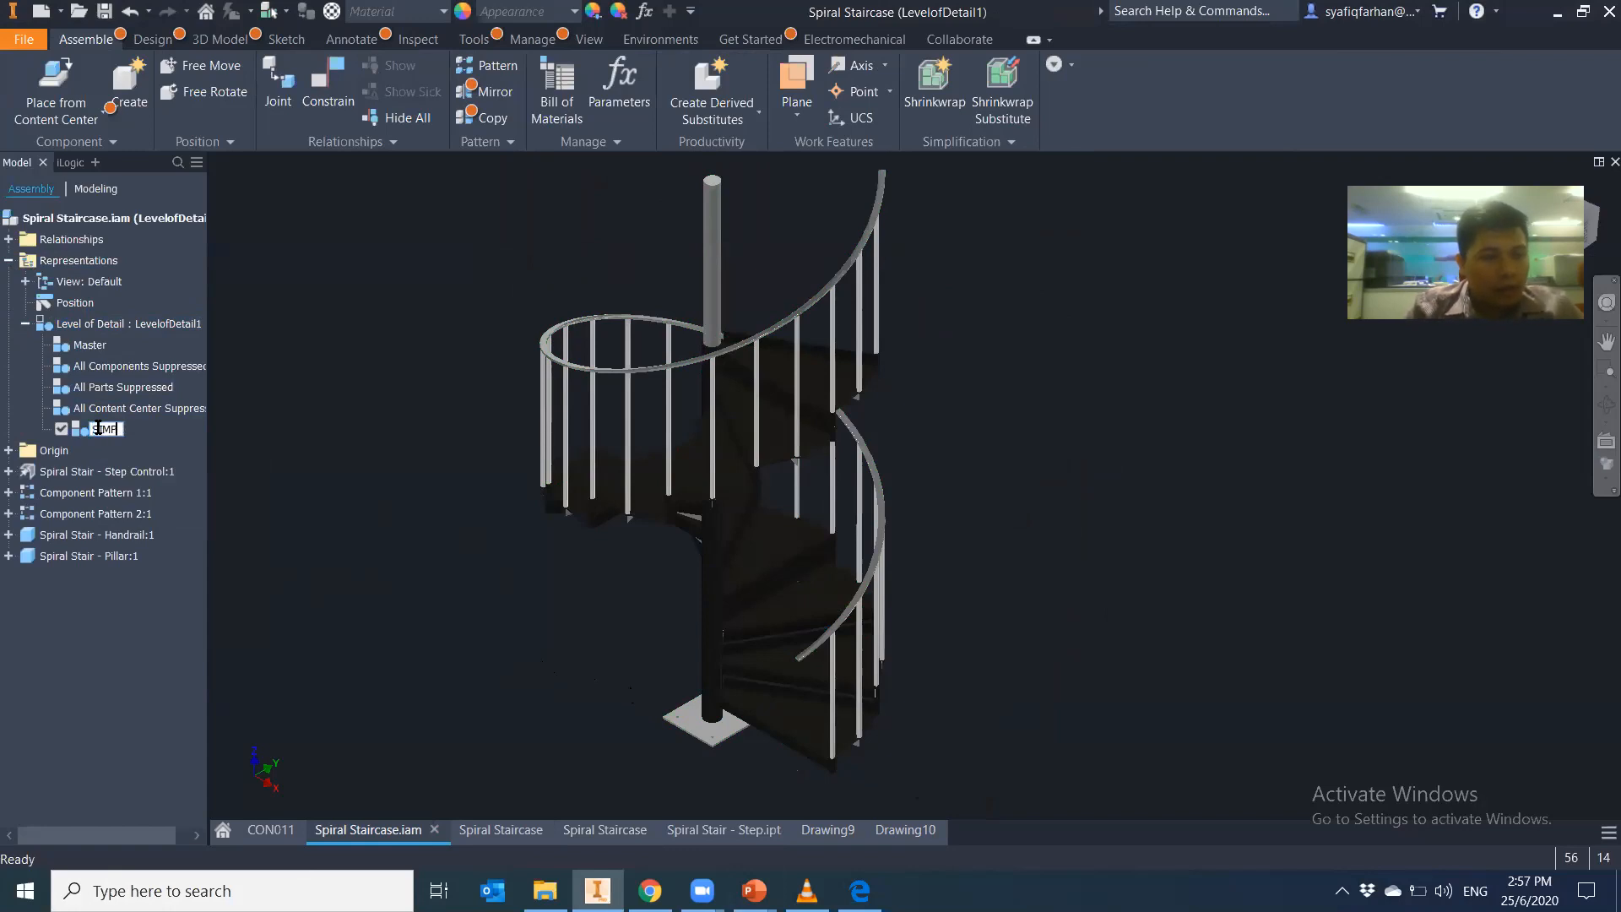
pyautogui.write('IMP')
pyautogui.press('Return')
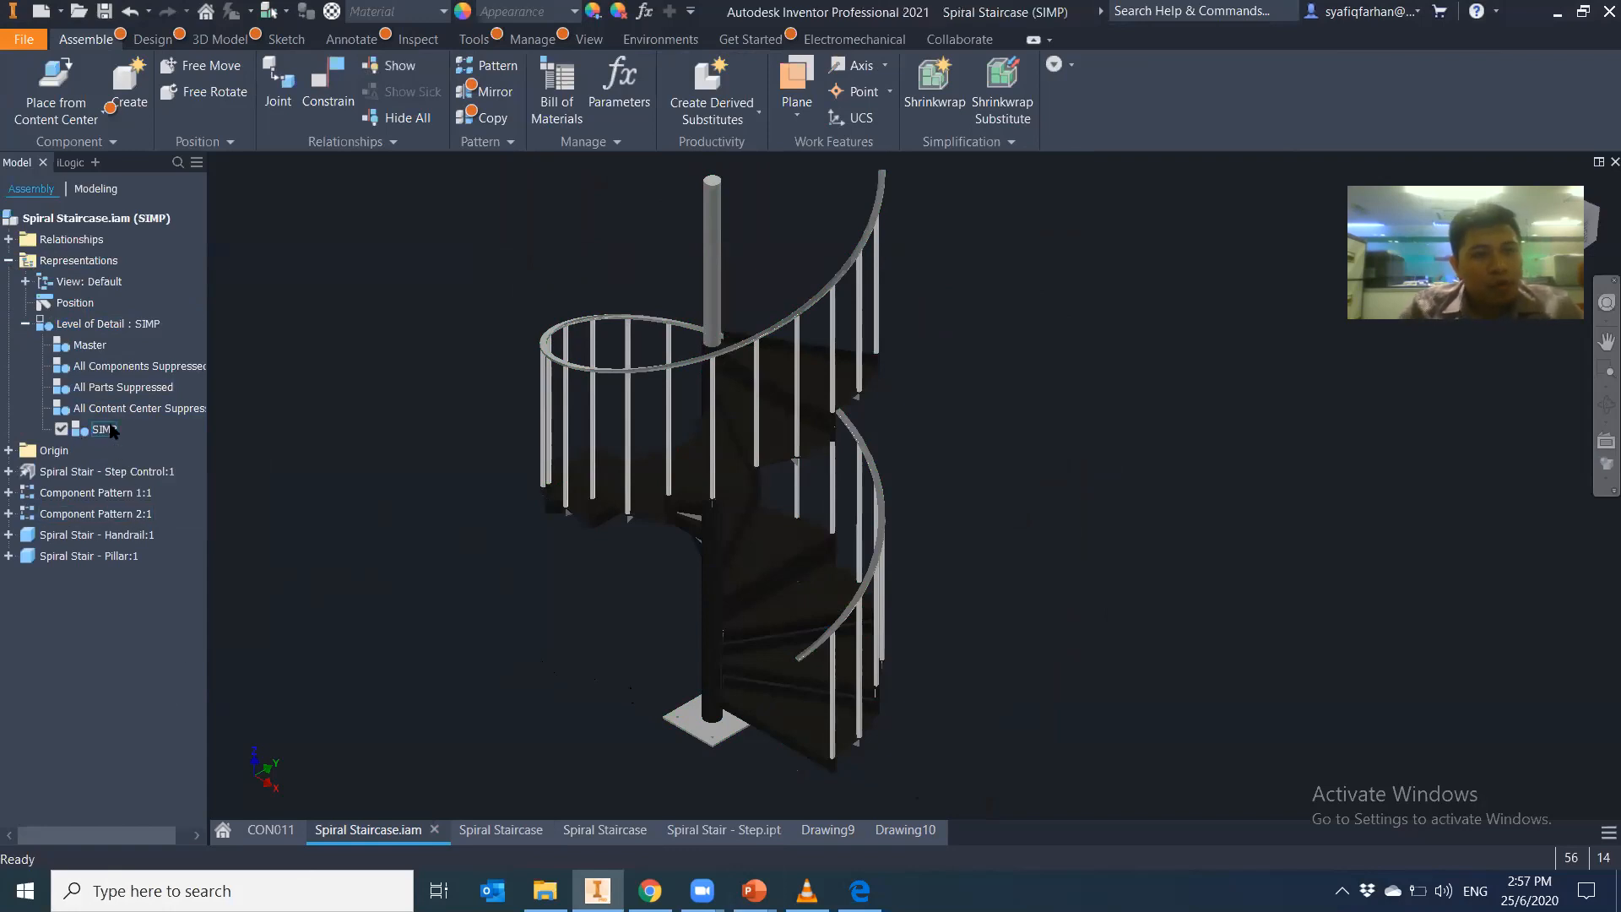
# Suppress Component Pattern 1:1 in the SIMP level of detail and save the assembly
pyautogui.click(97, 492)
pyautogui.rightClick(102, 494)
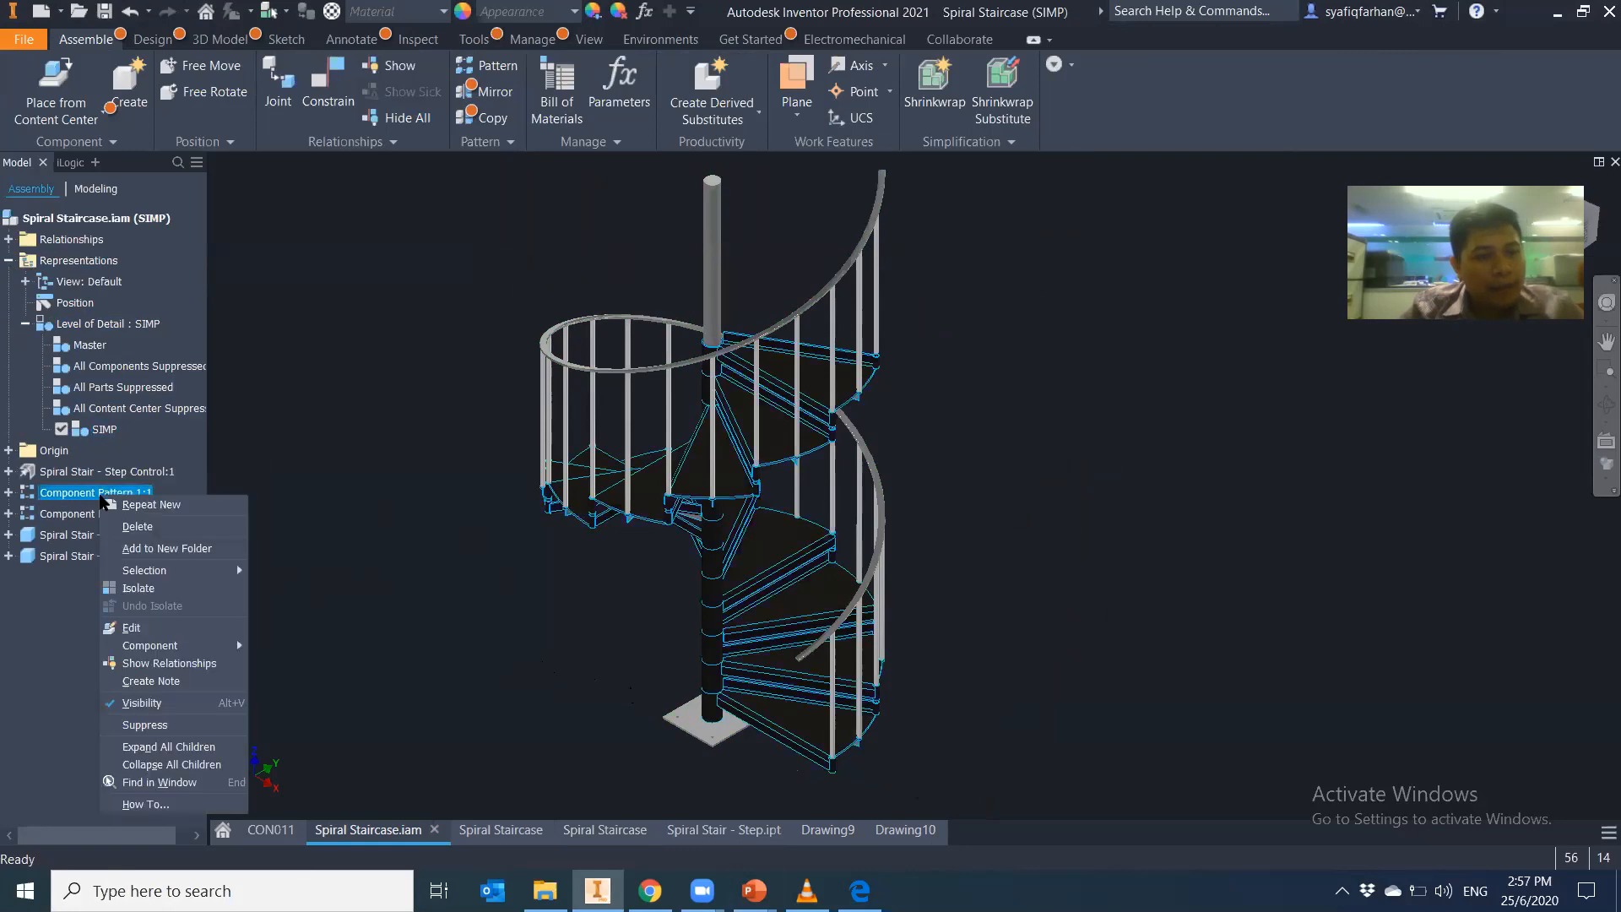
pyautogui.click(165, 725)
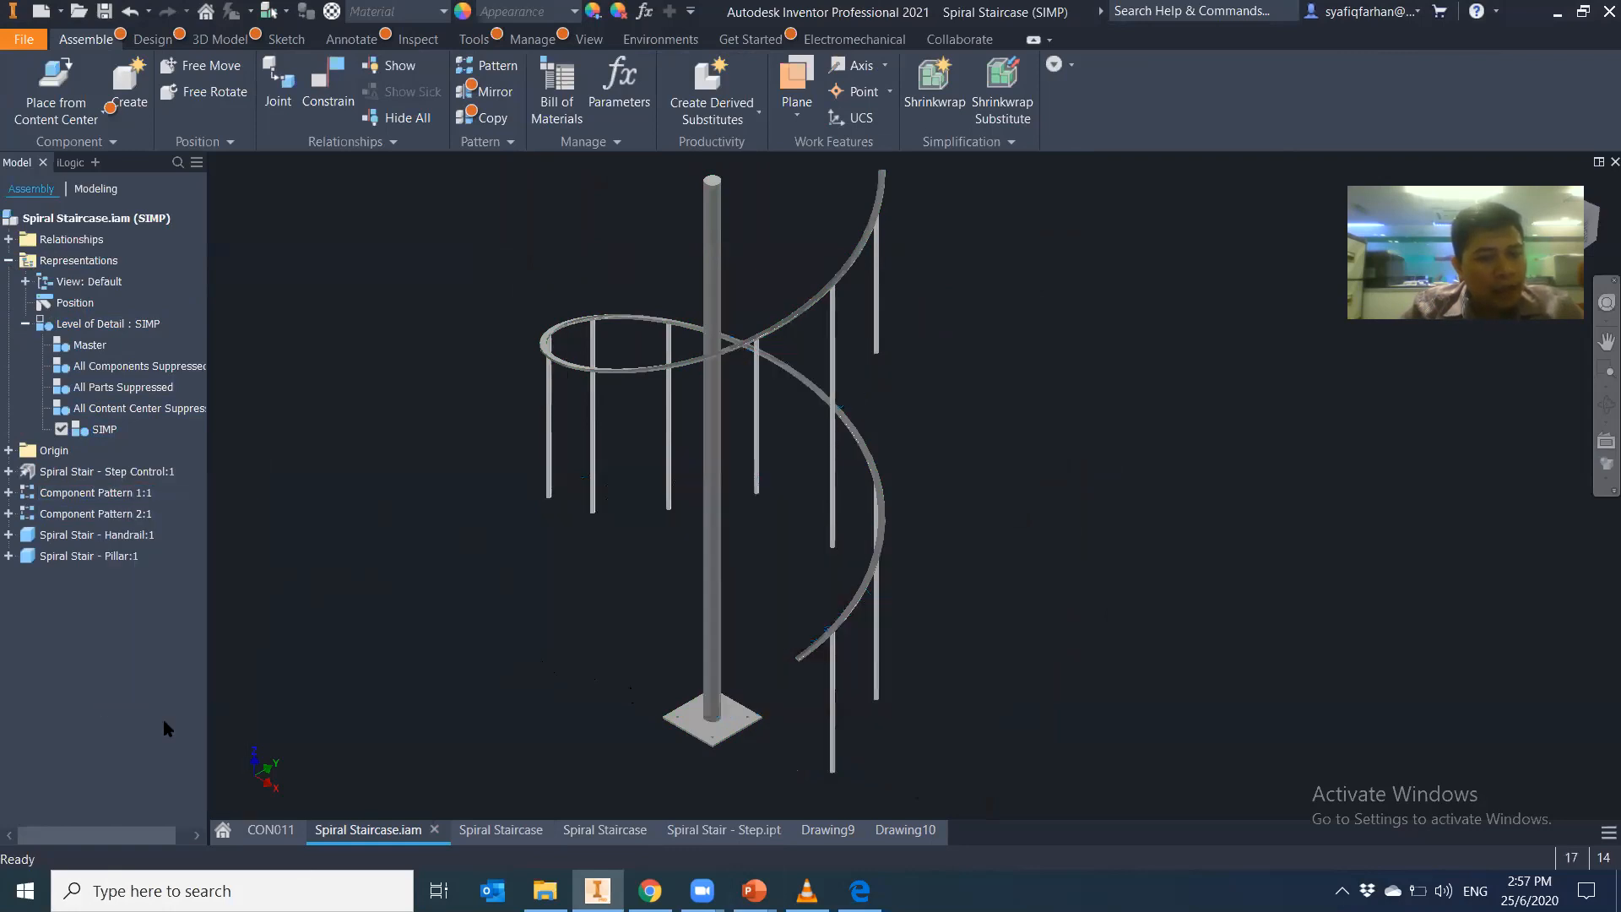
pyautogui.click(105, 10)
pyautogui.click(1024, 281)
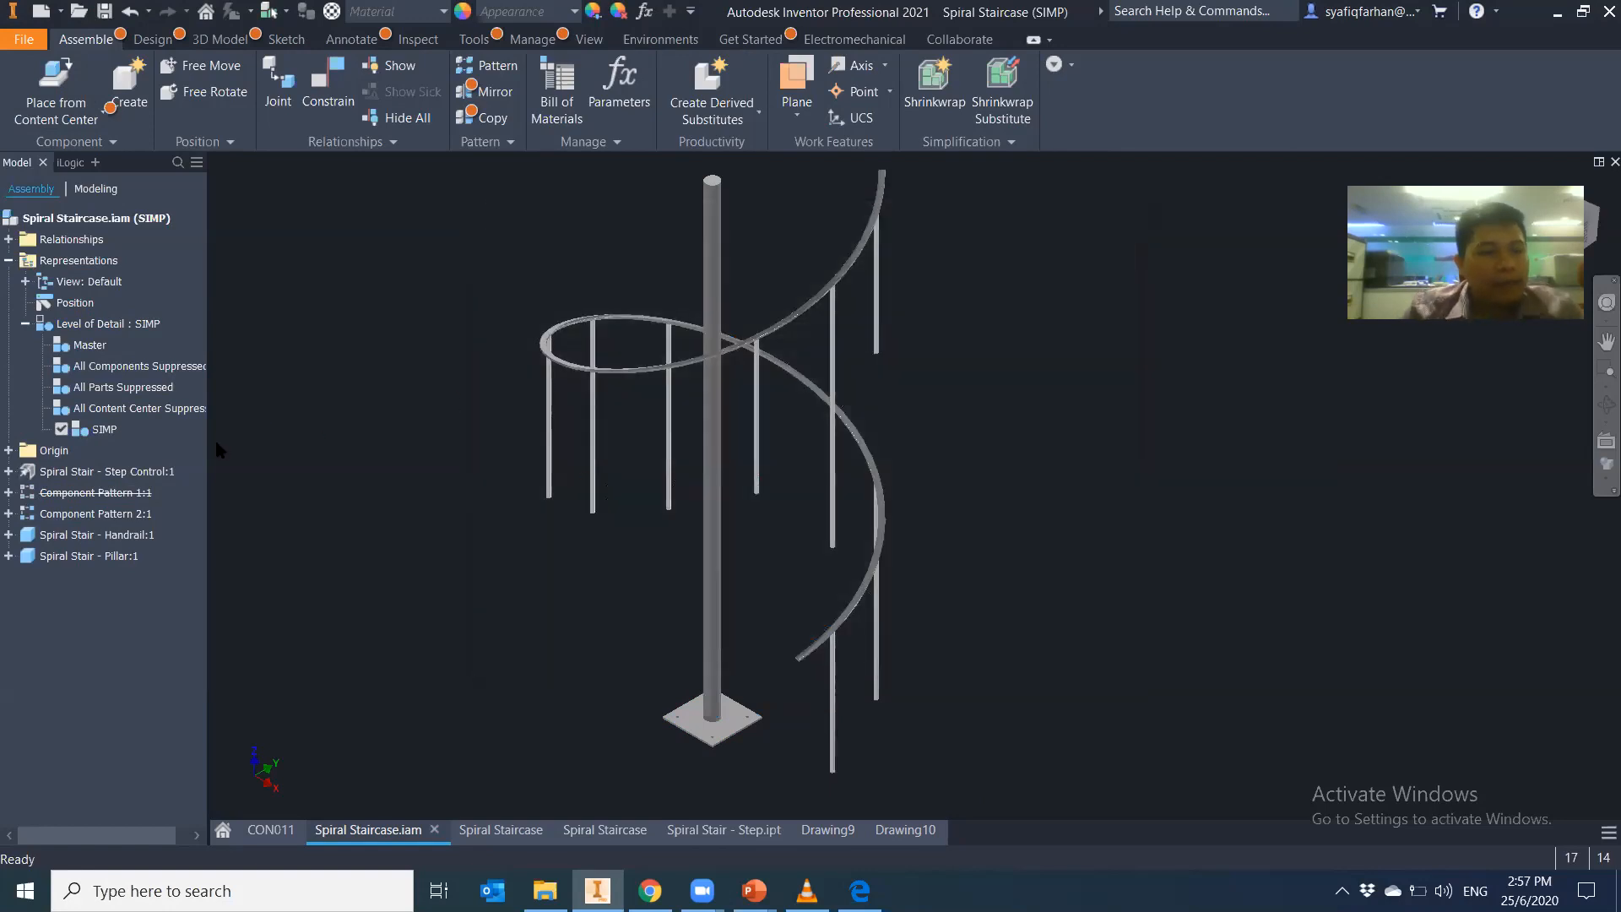
# Unsuppress Component Pattern 1:1 and select its elements 1, 3, 8 and 12
pyautogui.rightClick(95, 498)
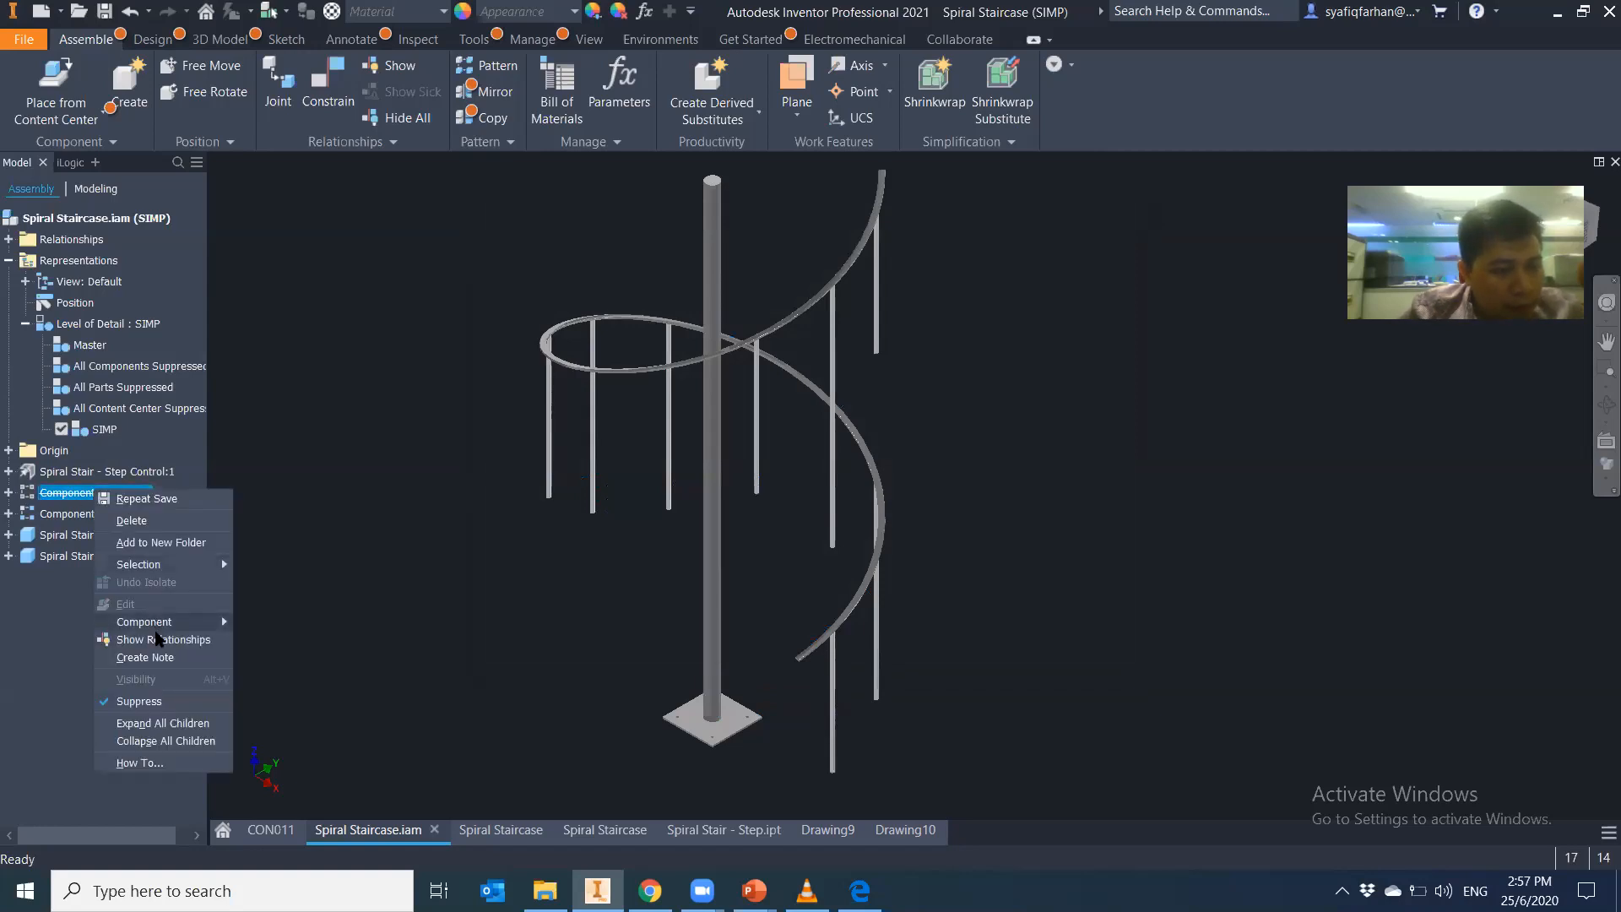
pyautogui.click(139, 701)
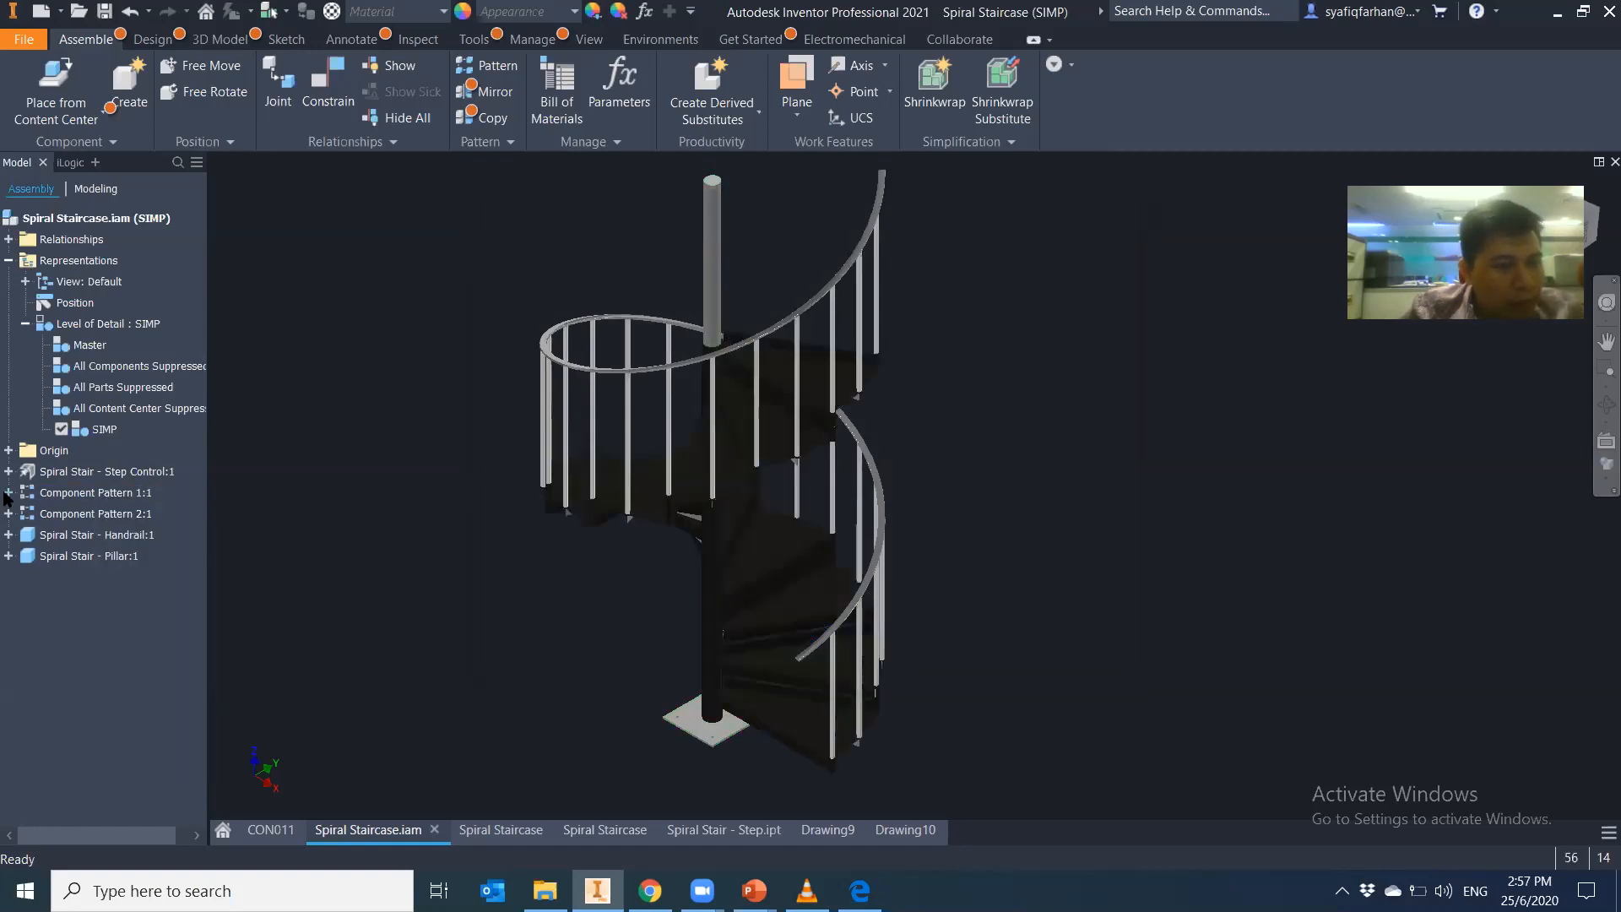
pyautogui.click(15, 492)
pyautogui.click(25, 492)
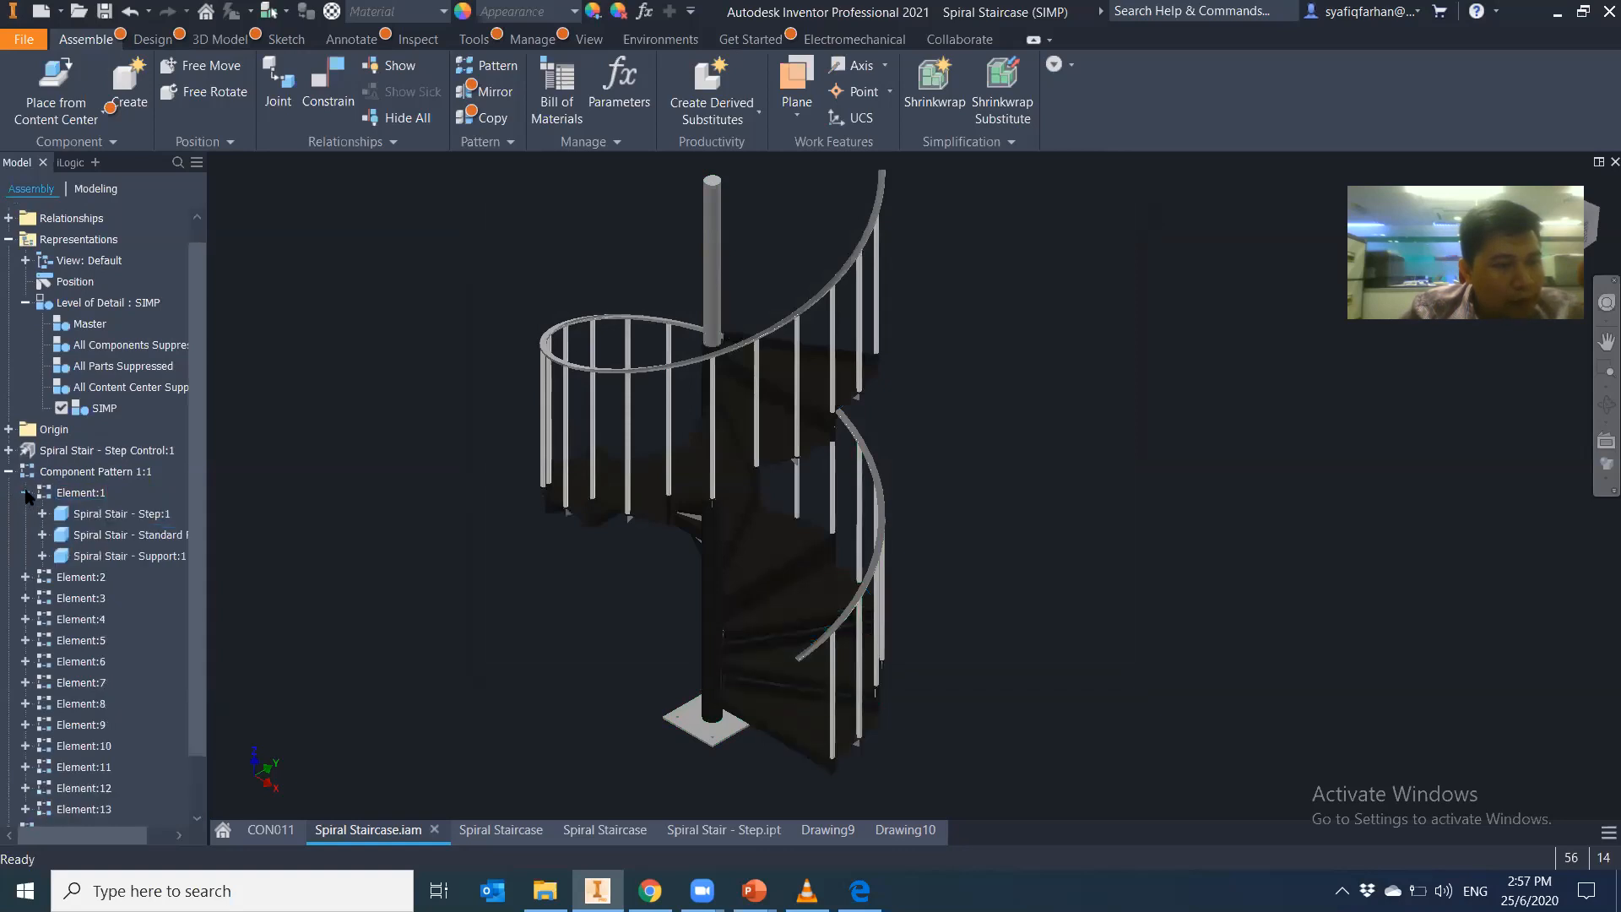
pyautogui.click(81, 492)
pyautogui.keyDown('ctrl'); pyautogui.click(80, 599); pyautogui.keyUp('ctrl')
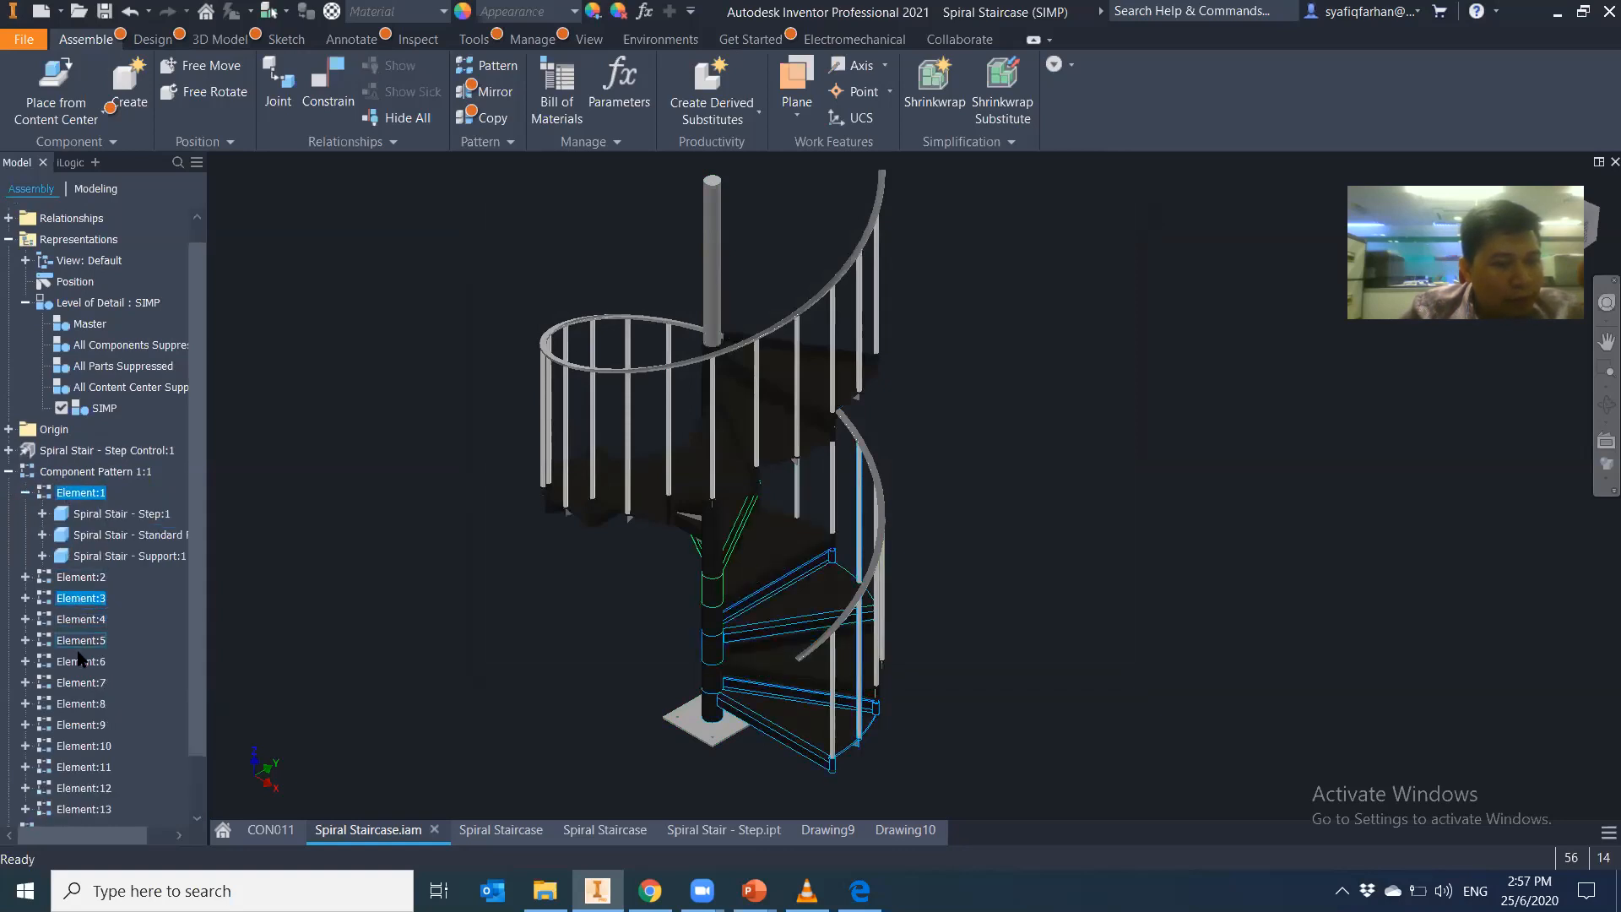
pyautogui.keyDown('ctrl'); pyautogui.click(80, 704); pyautogui.keyUp('ctrl')
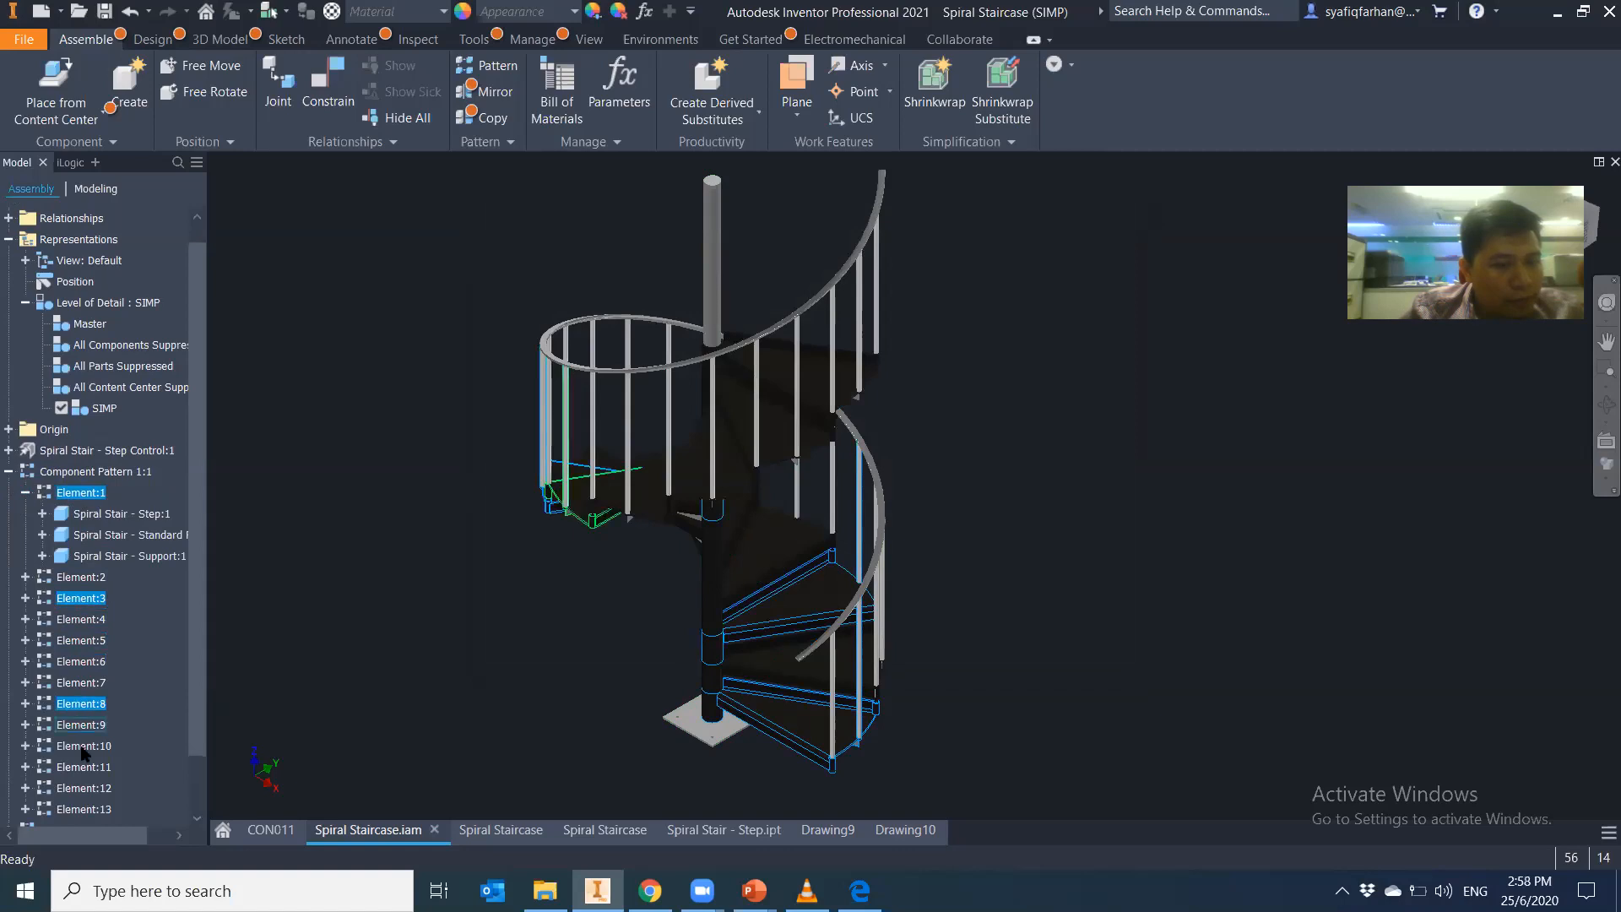
pyautogui.keyDown('ctrl'); pyautogui.click(81, 788); pyautogui.keyUp('ctrl')
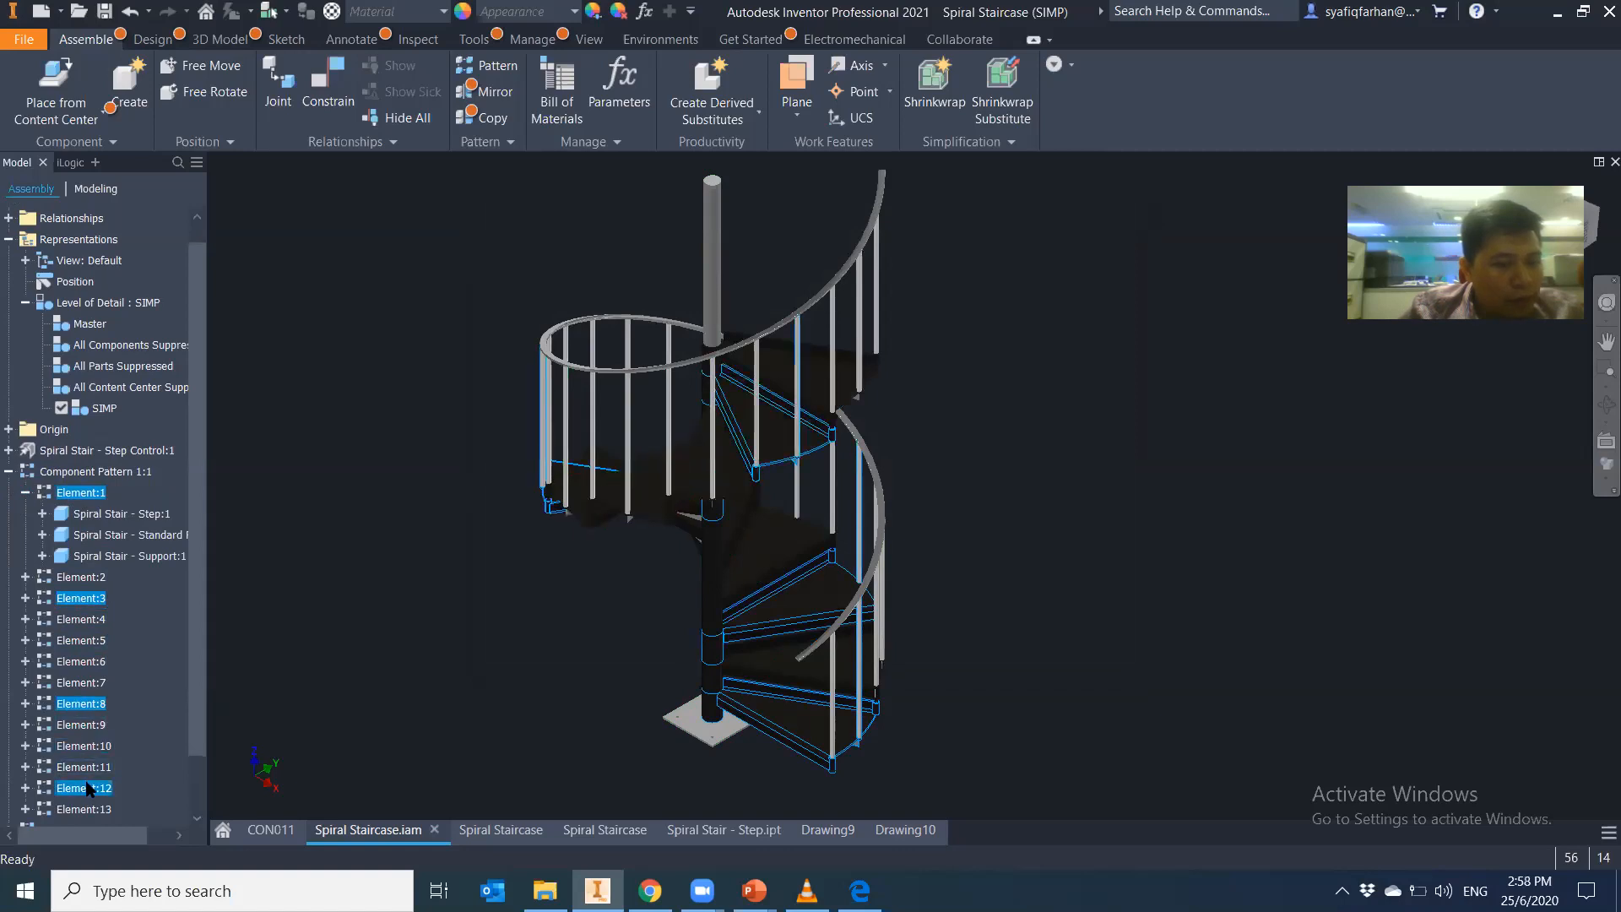
pyautogui.rightClick(92, 787)
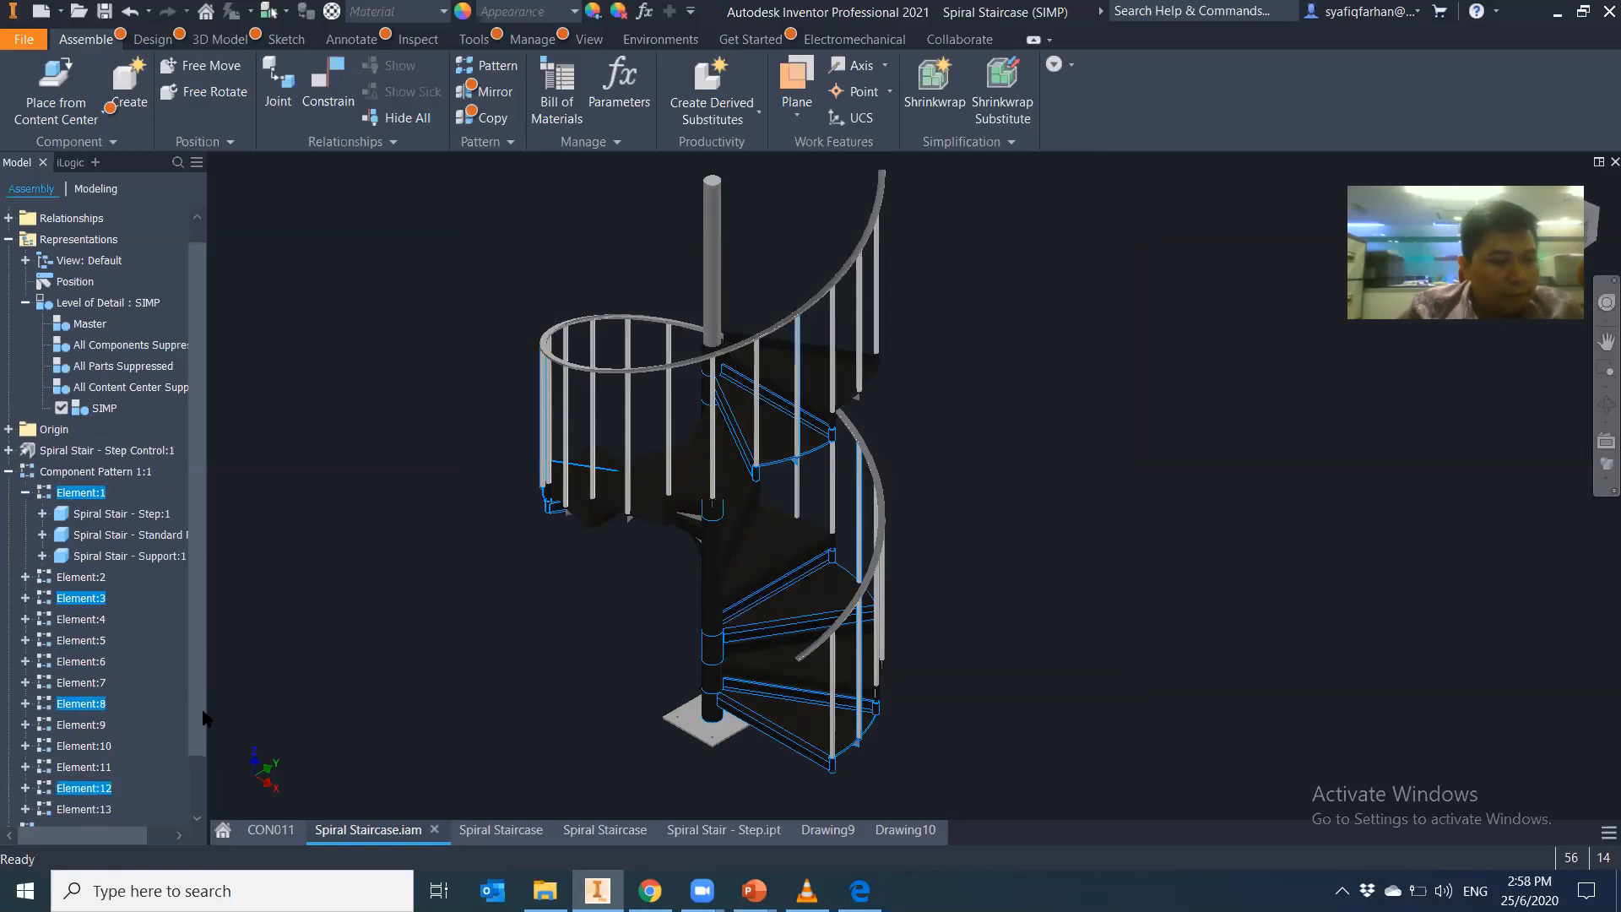
# Suppress Spiral Stair - Handrail:1 and Spiral Stair - Pillar:1 in the SIMP level of detail
pyautogui.scroll(4, 260, 712)
pyautogui.scroll(-1, 136, 726)
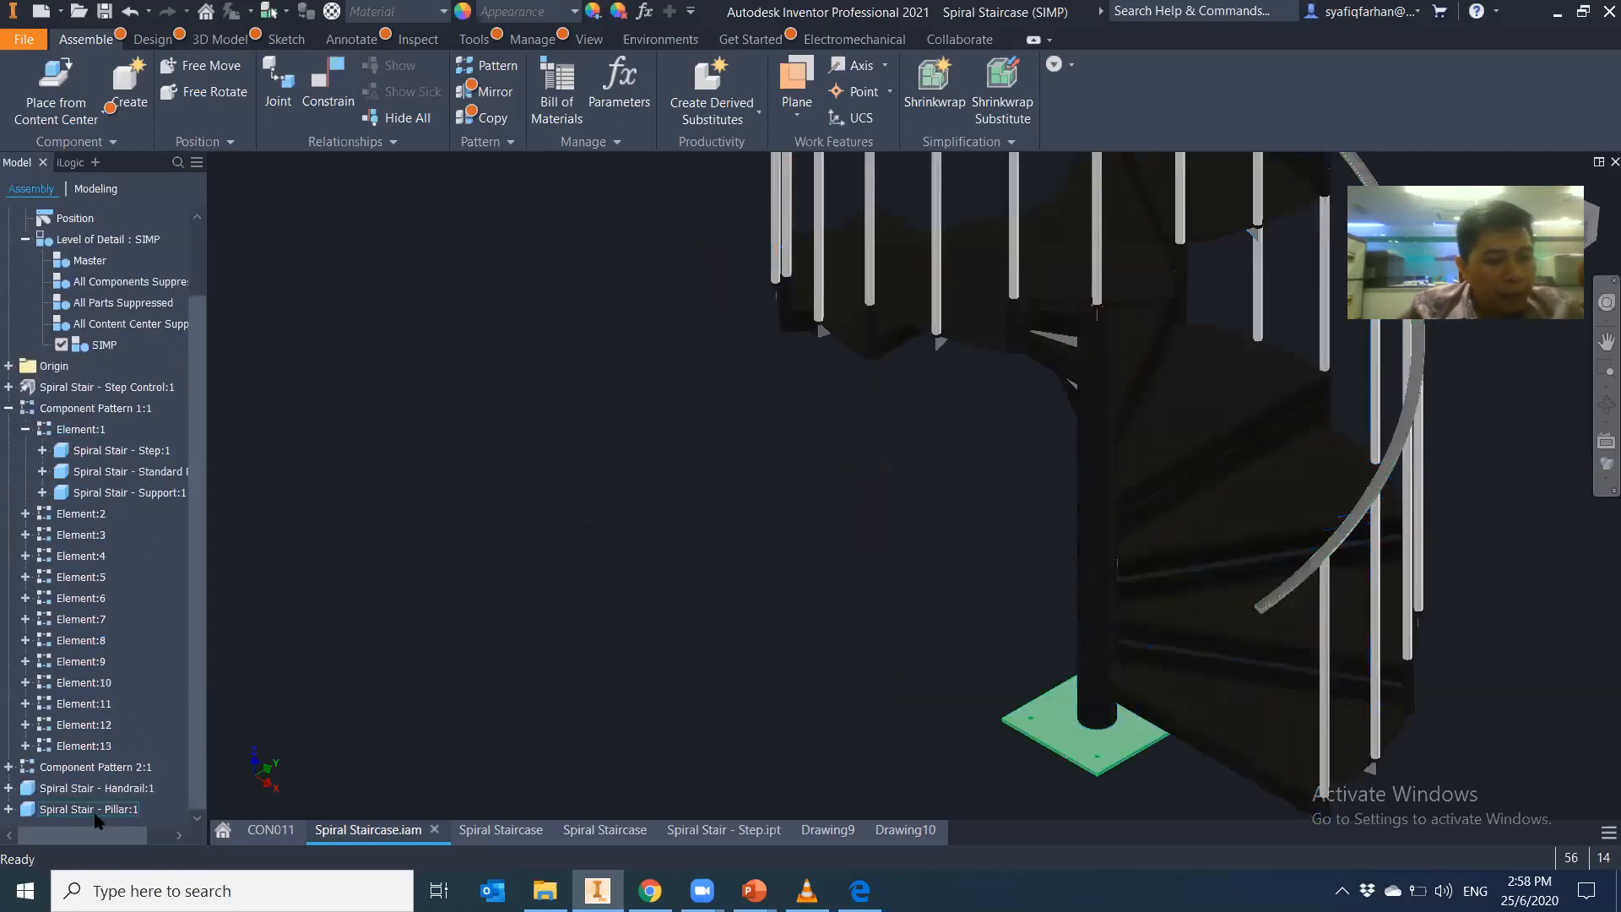
pyautogui.click(102, 788)
pyautogui.rightClick(101, 790)
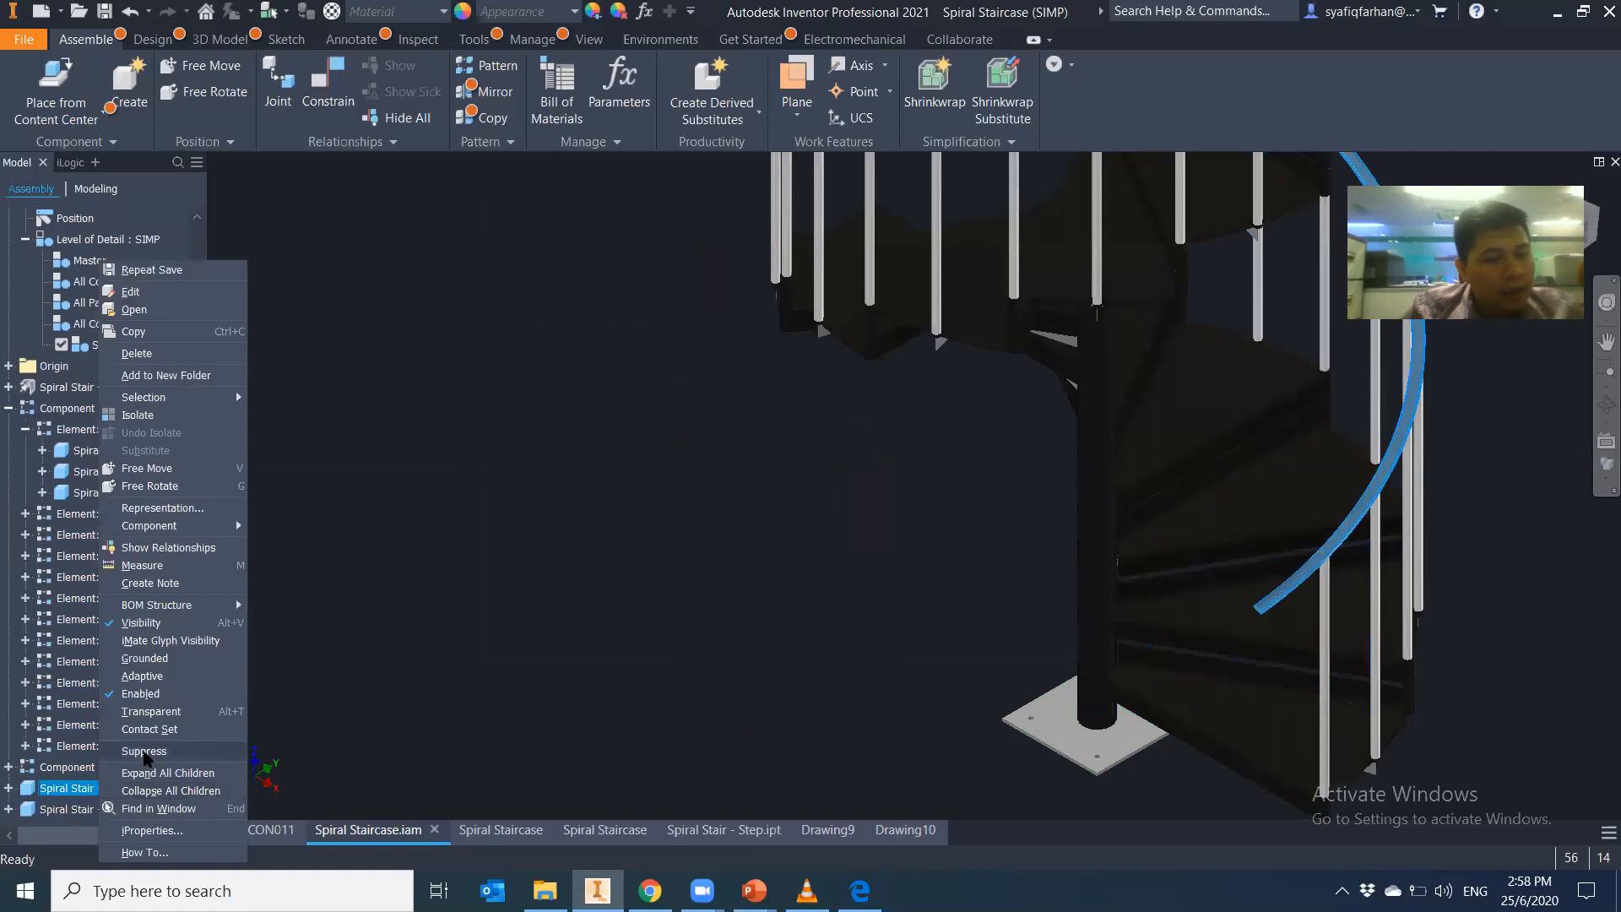
pyautogui.click(143, 751)
pyautogui.click(95, 810)
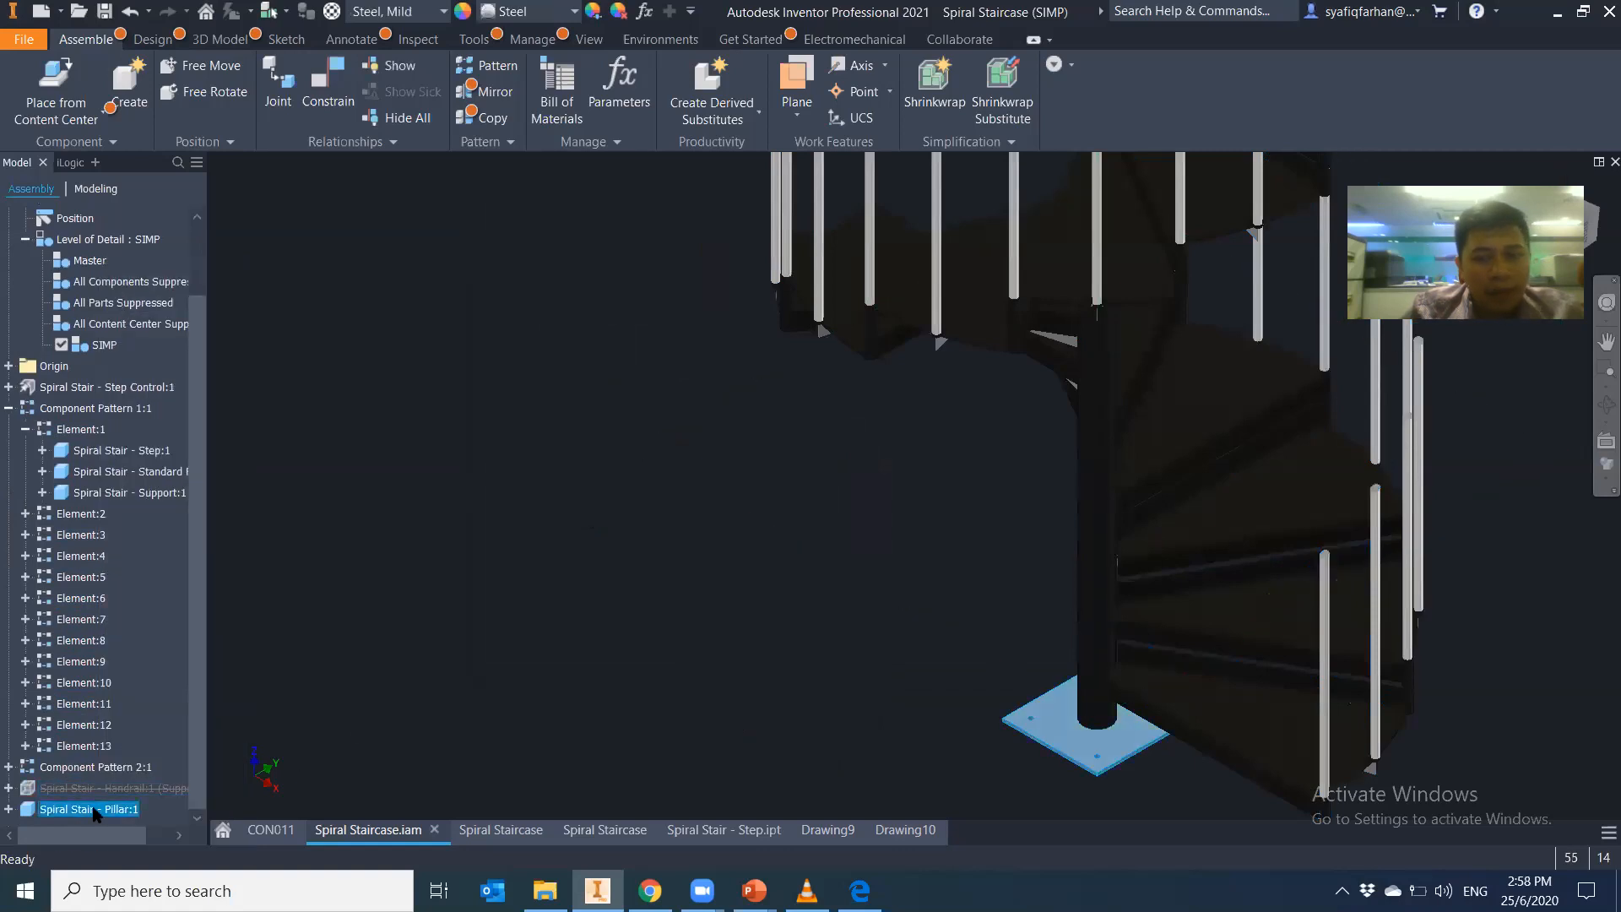
pyautogui.rightClick(95, 811)
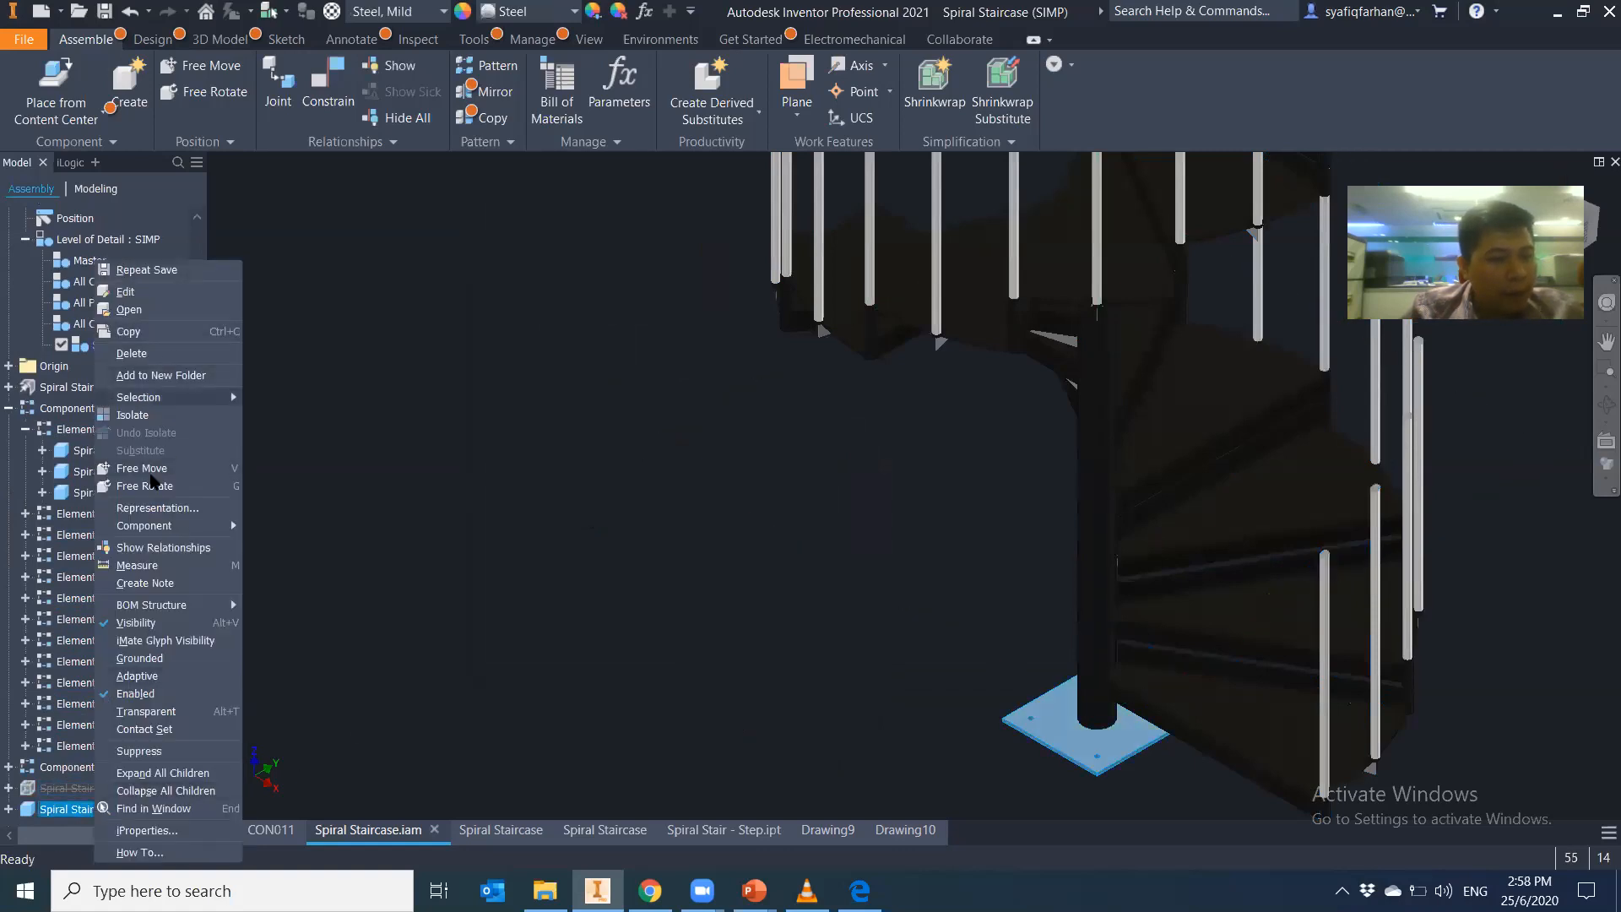
pyautogui.click(156, 749)
# Save the staircase assembly with the SIMP level of detail, including its dependent files
pyautogui.scroll(5, 516, 697)
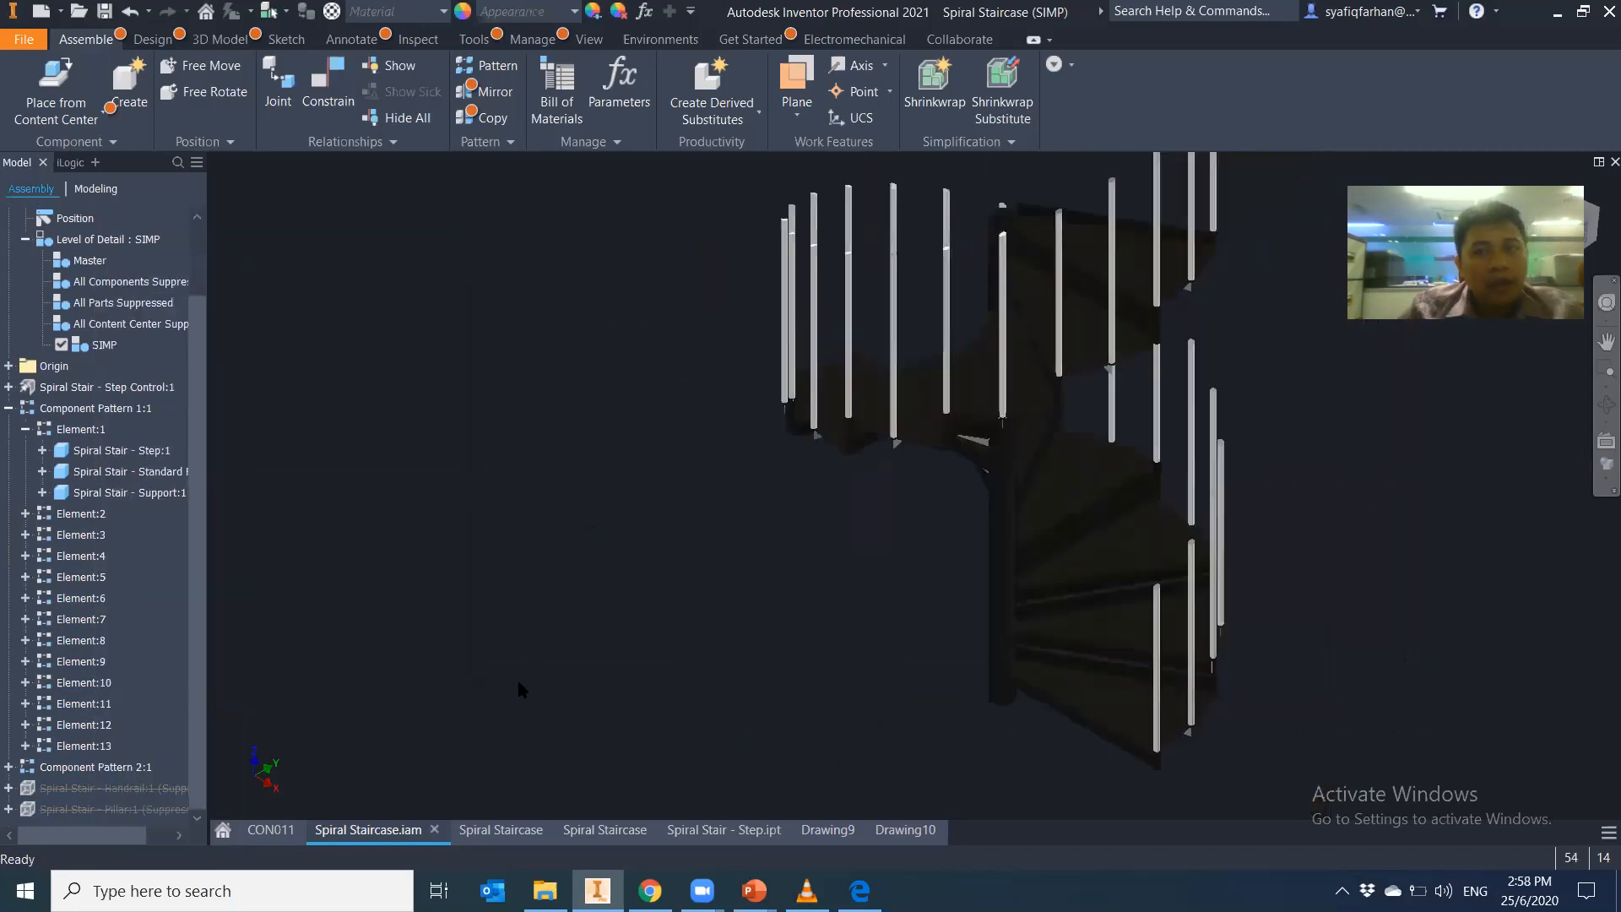
pyautogui.click(103, 12)
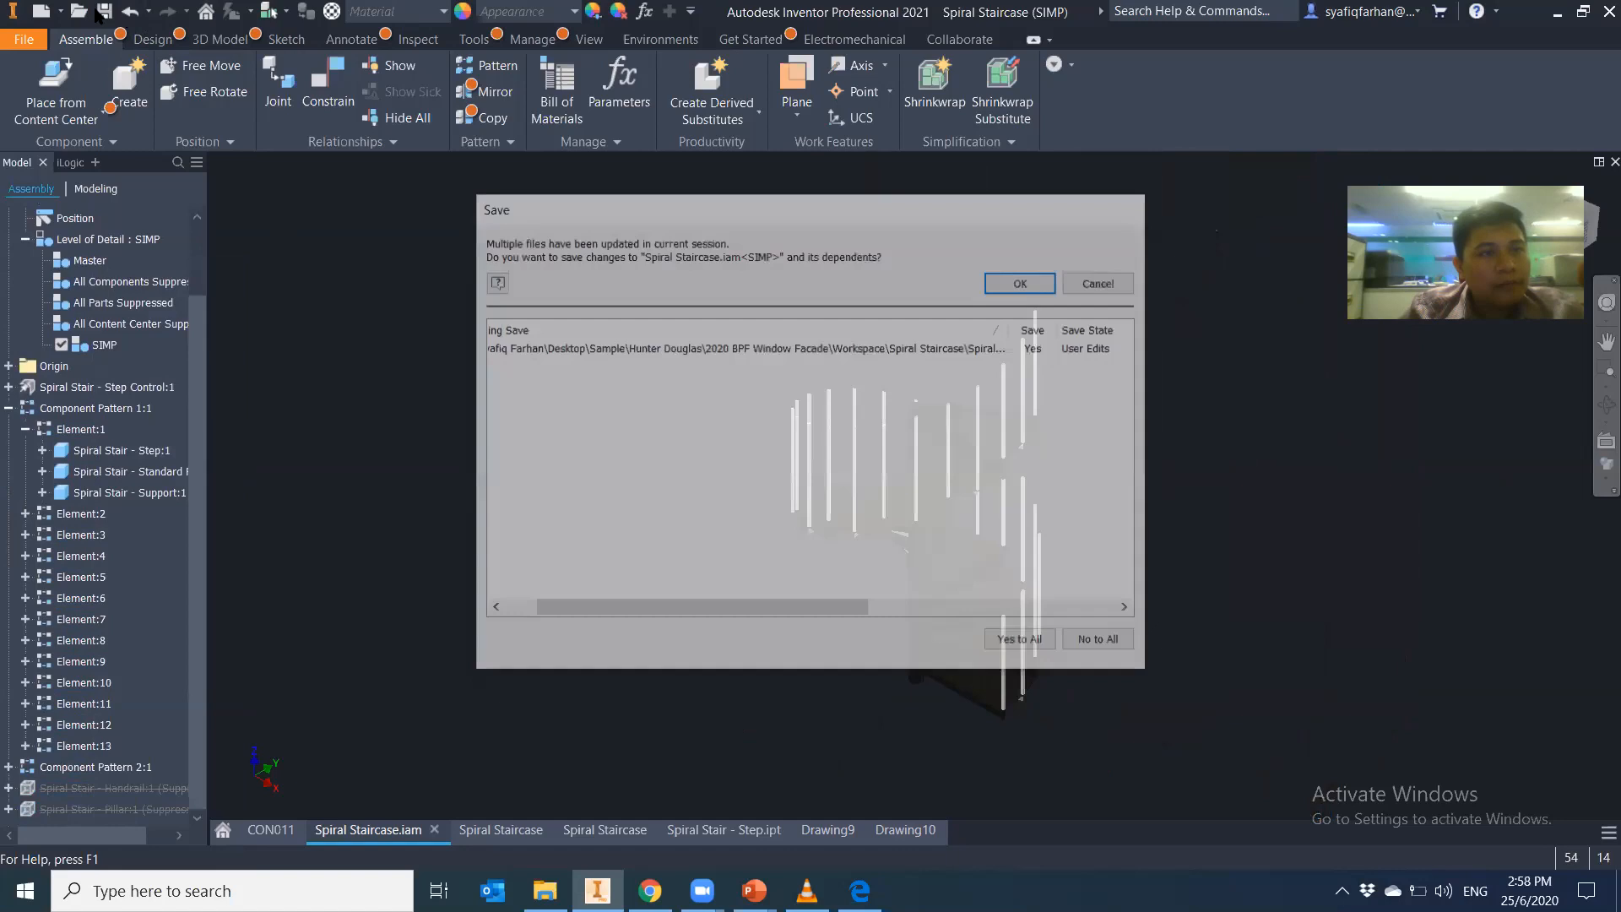
pyautogui.click(1025, 281)
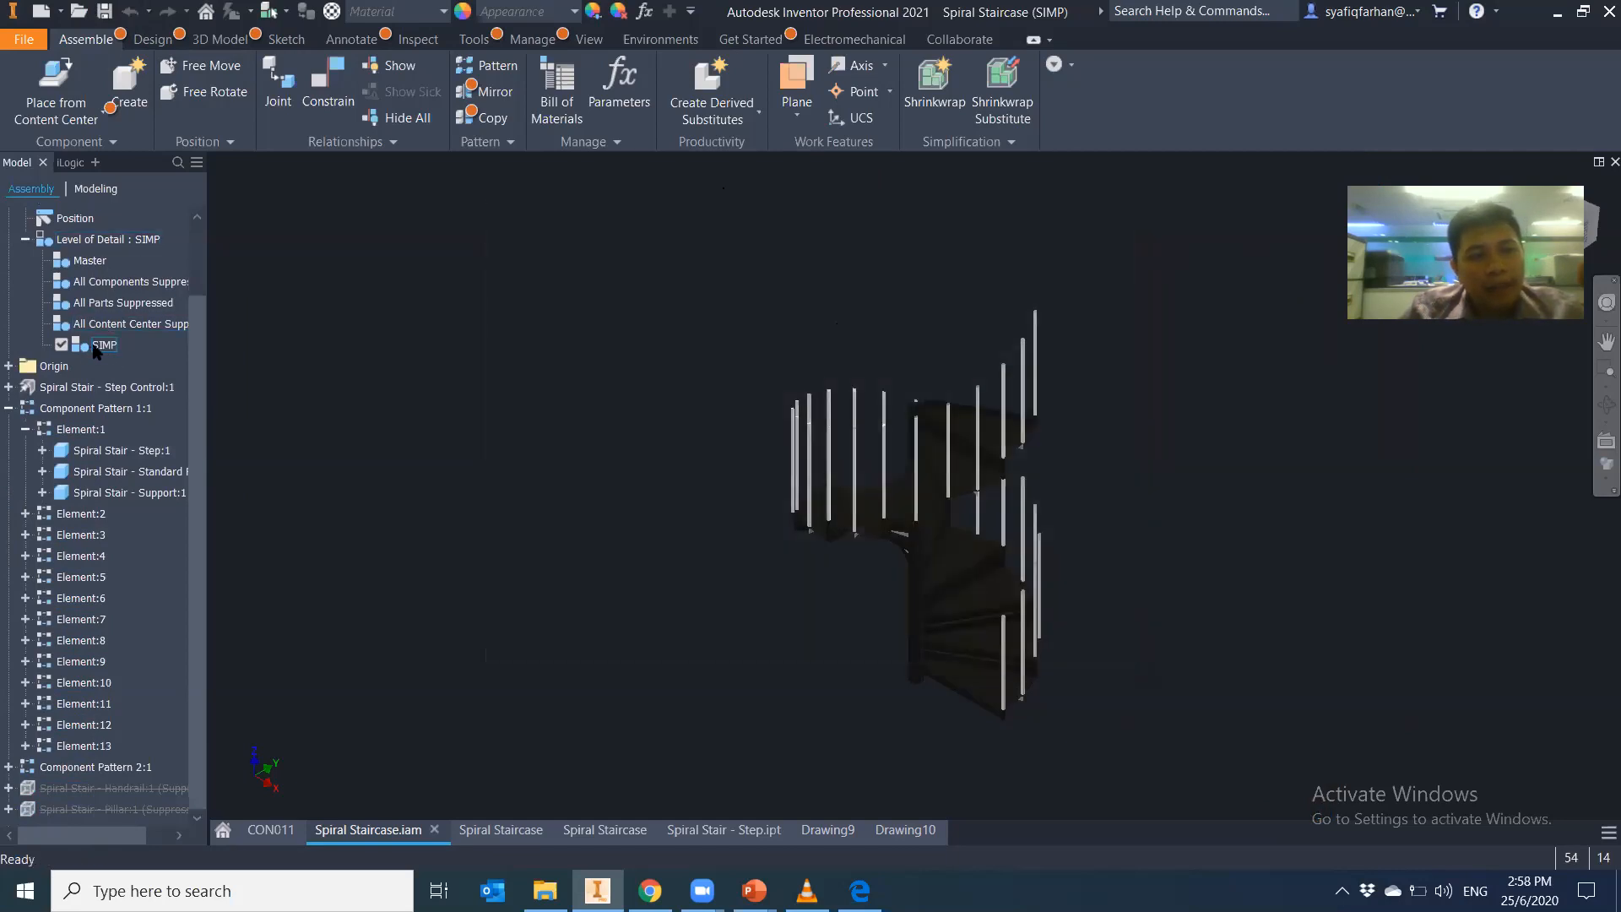
# Open the assembly's Bill of Materials, sort it by BOM Structure, and check which views its export offers
pyautogui.click(557, 99)
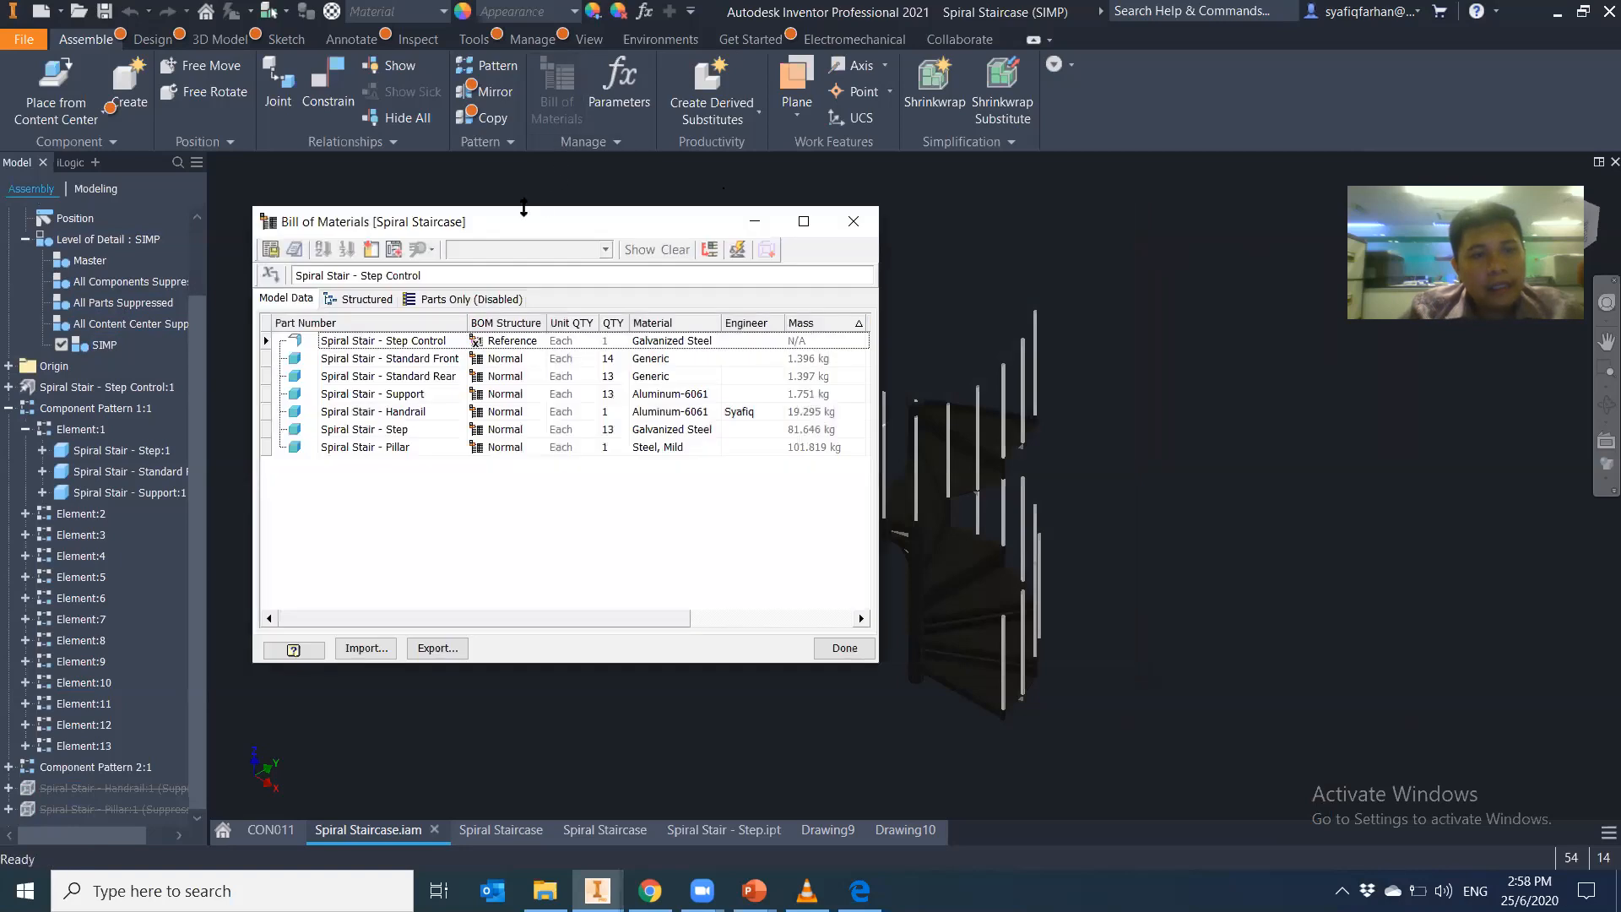
pyautogui.click(489, 318)
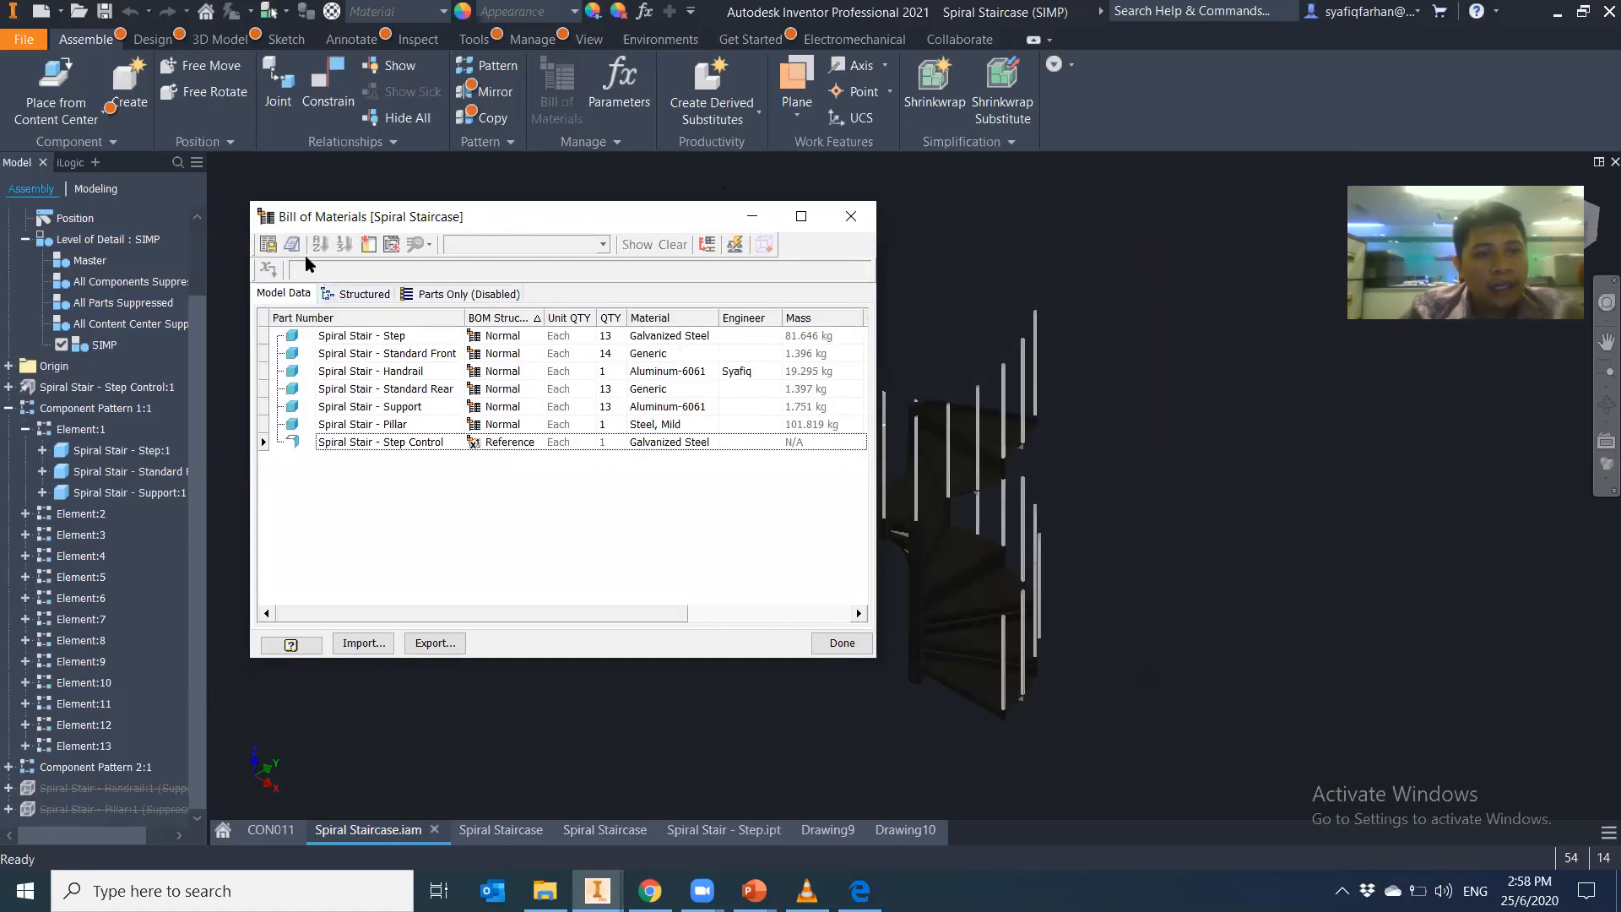
pyautogui.click(268, 244)
pyautogui.click(372, 226)
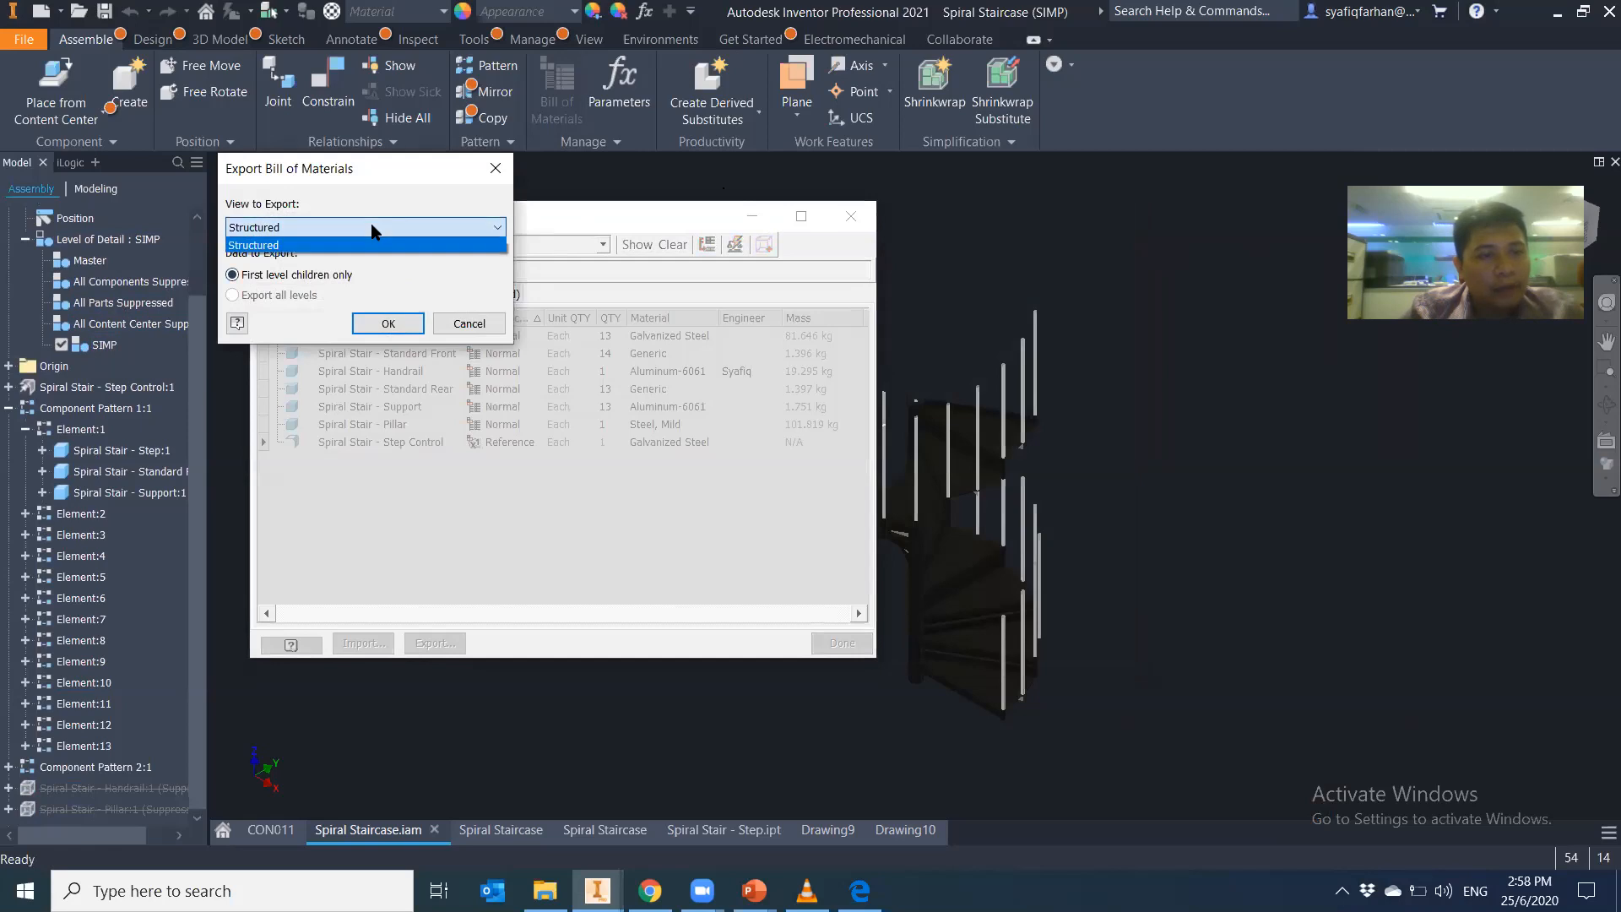
pyautogui.click(314, 282)
pyautogui.click(430, 228)
pyautogui.click(504, 174)
pyautogui.click(500, 171)
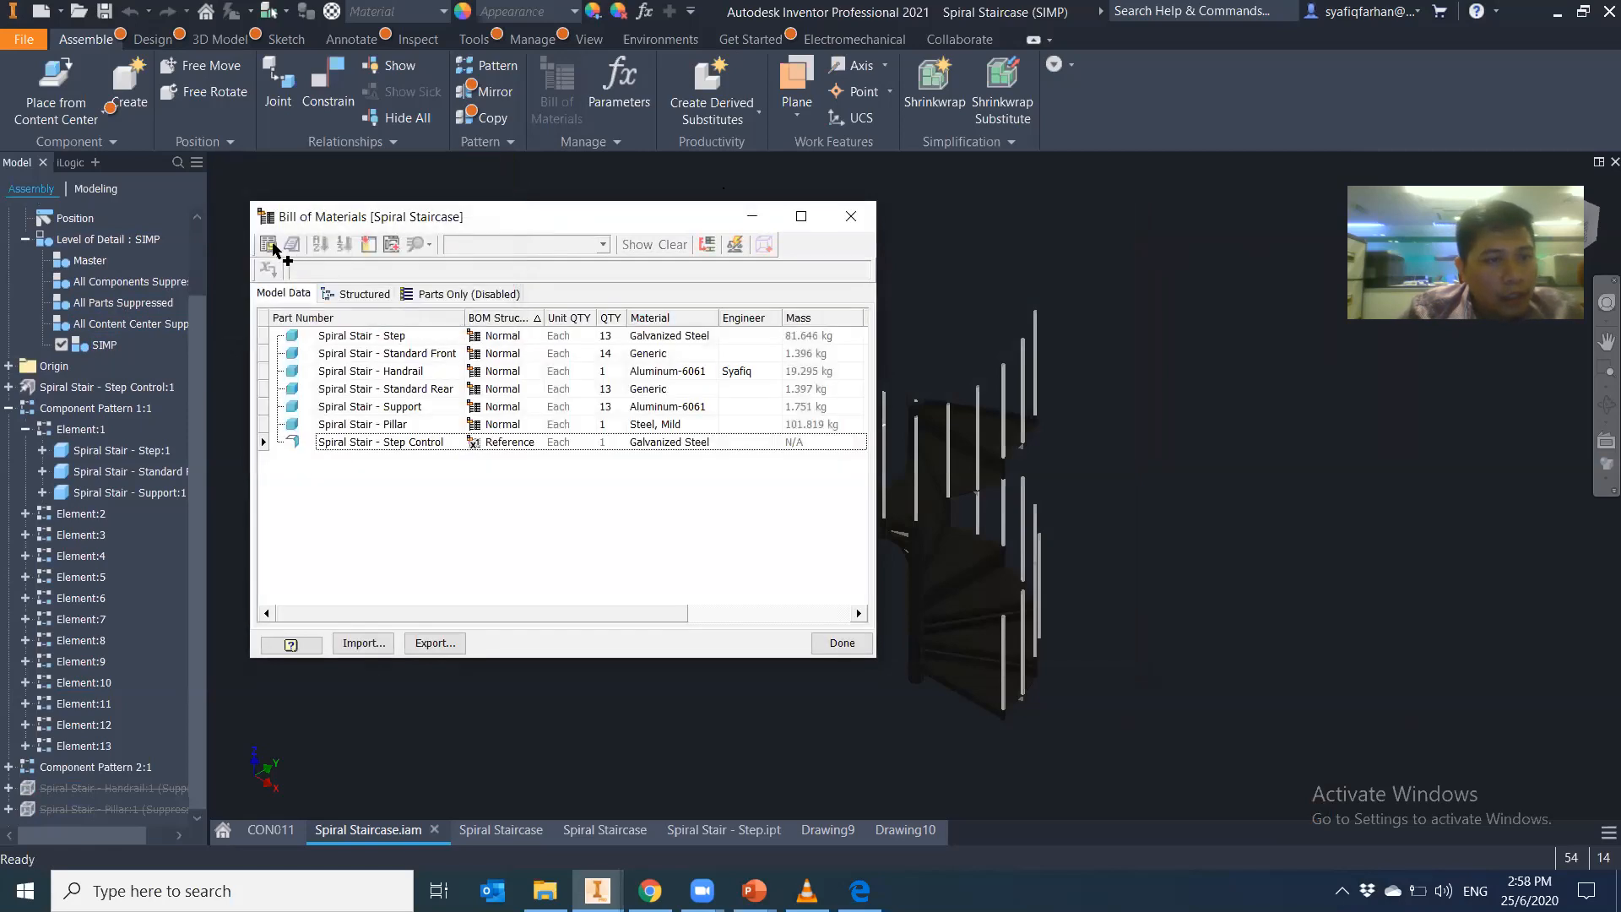
# Check the Bill of Materials' custom iProperty column and Engineer's Notebook export options, leaving both without applying anything
pyautogui.click(391, 244)
pyautogui.click(475, 20)
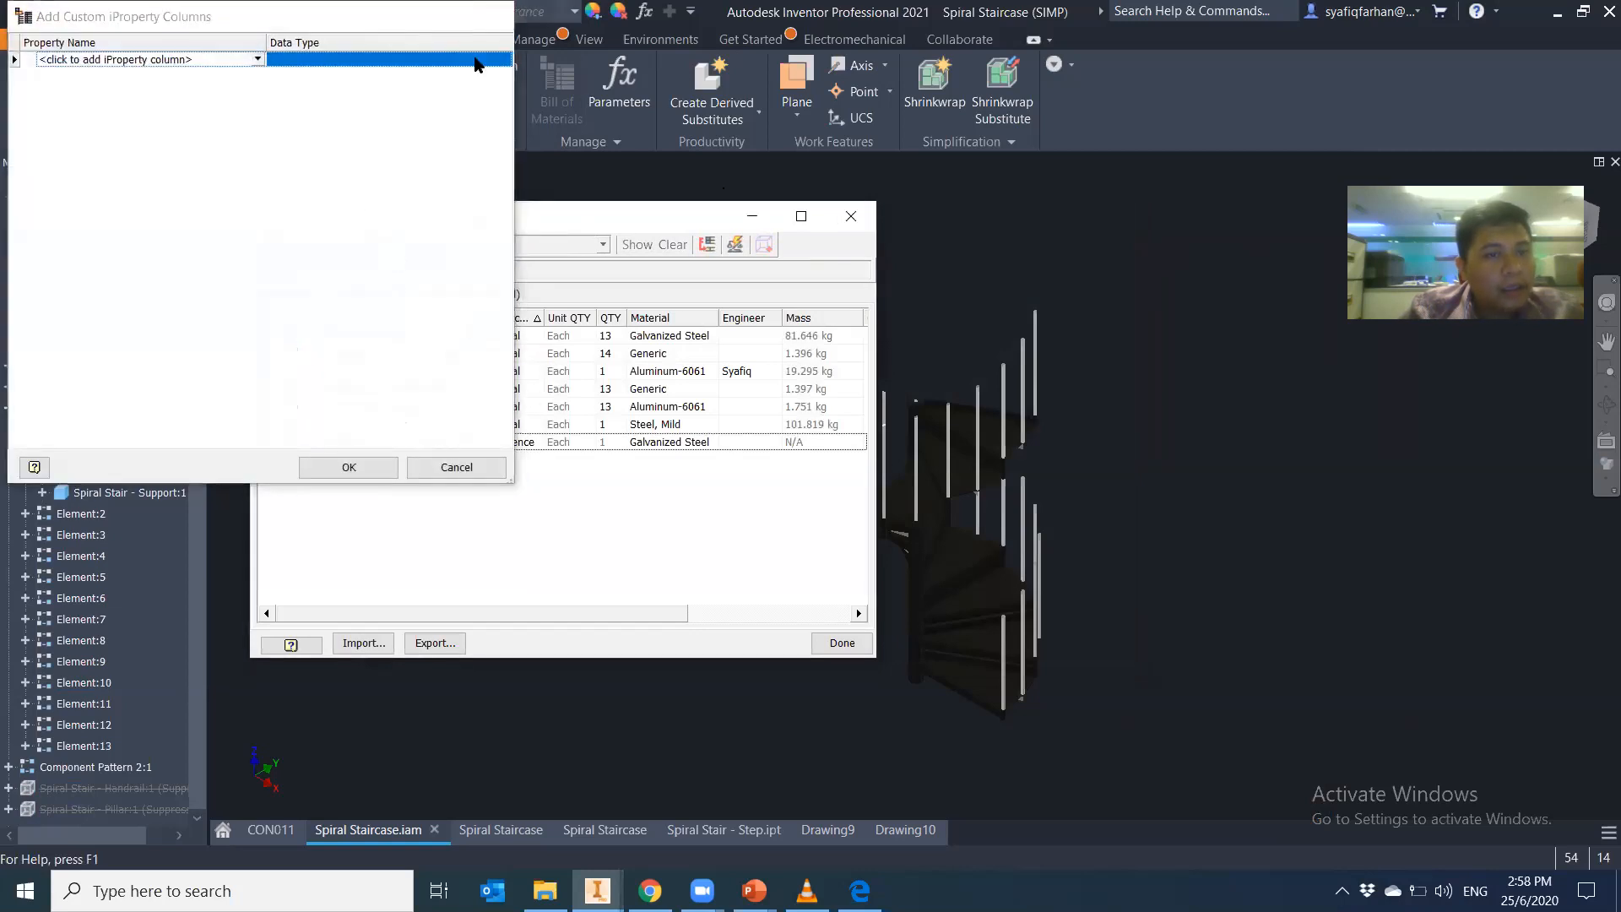
pyautogui.click(298, 244)
pyautogui.click(325, 228)
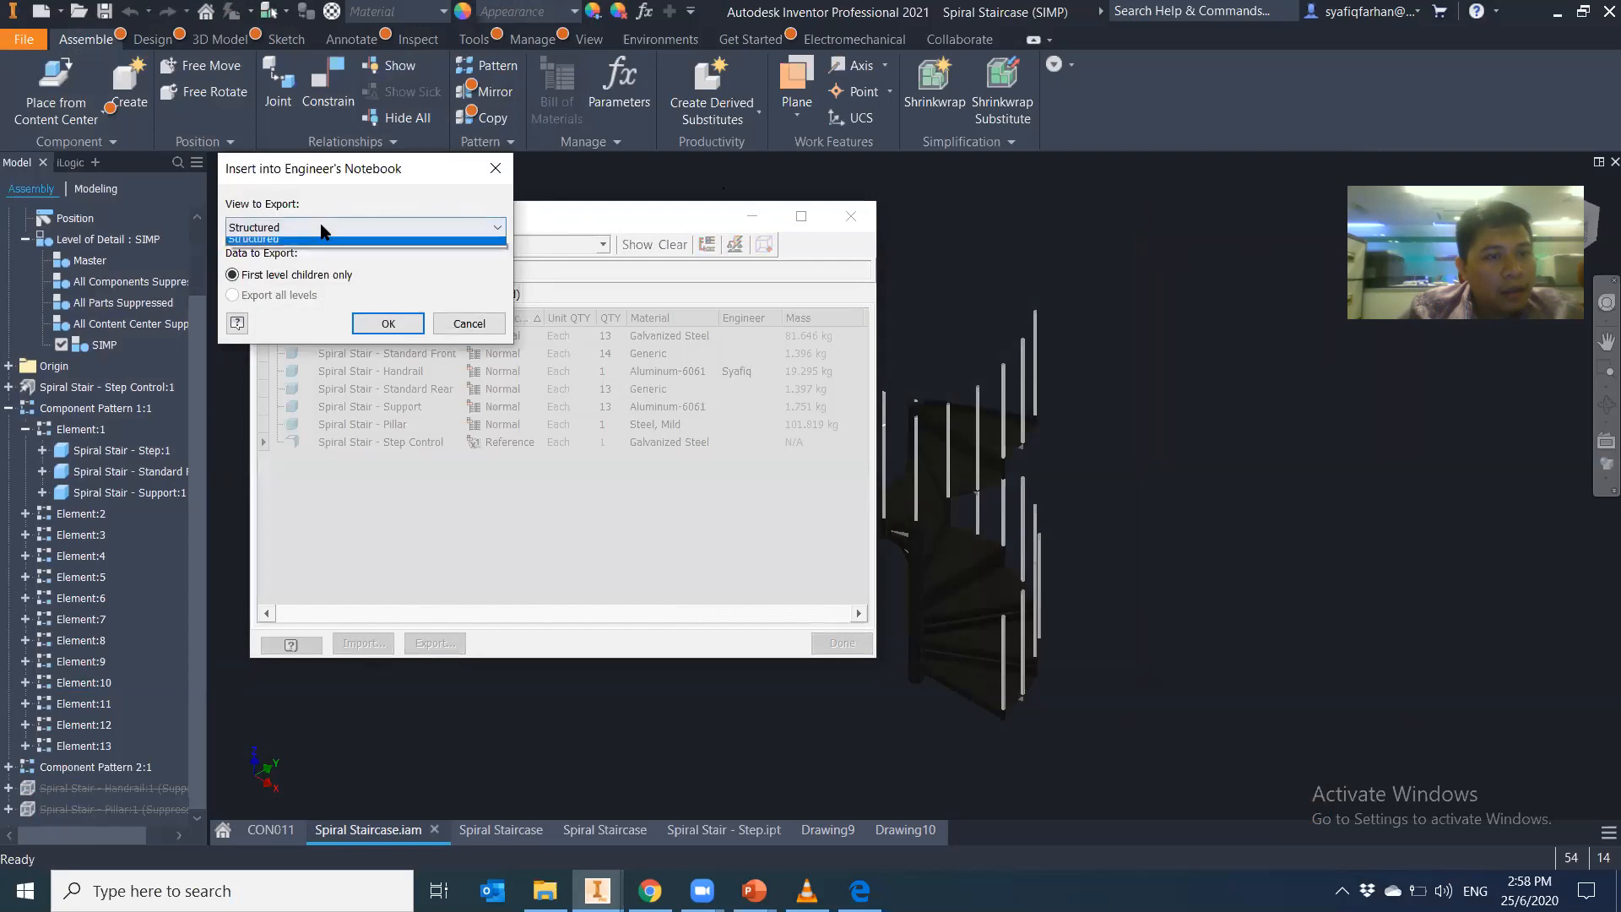
pyautogui.click(320, 242)
pyautogui.click(496, 169)
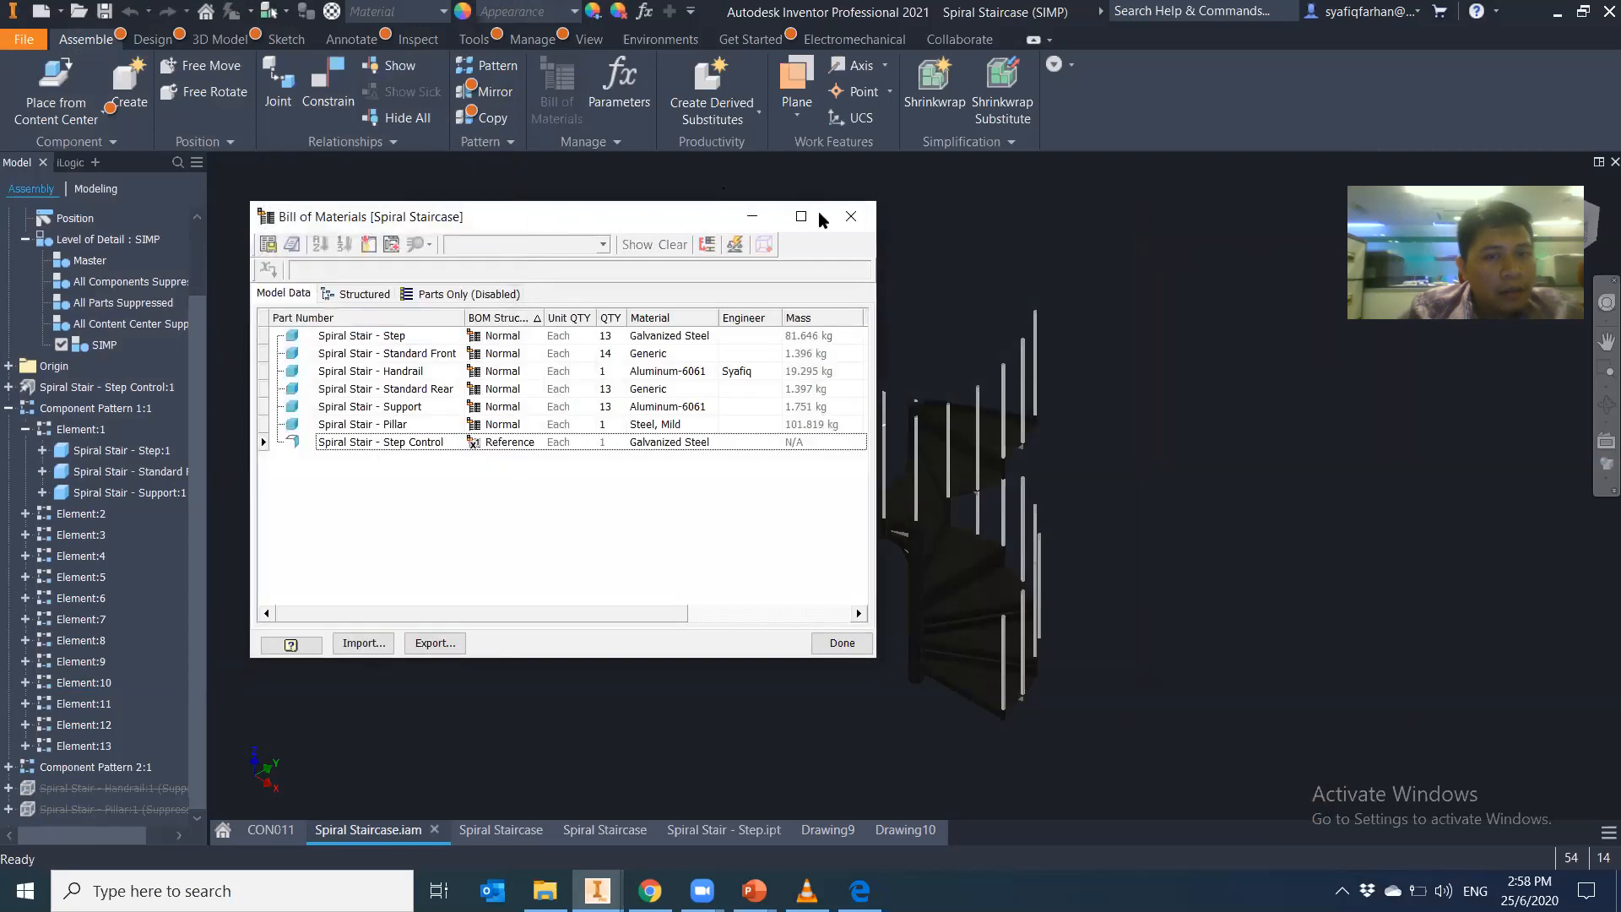
# Compare the Structured and Model Data views of the Bill of Materials and close it
pyautogui.click(409, 295)
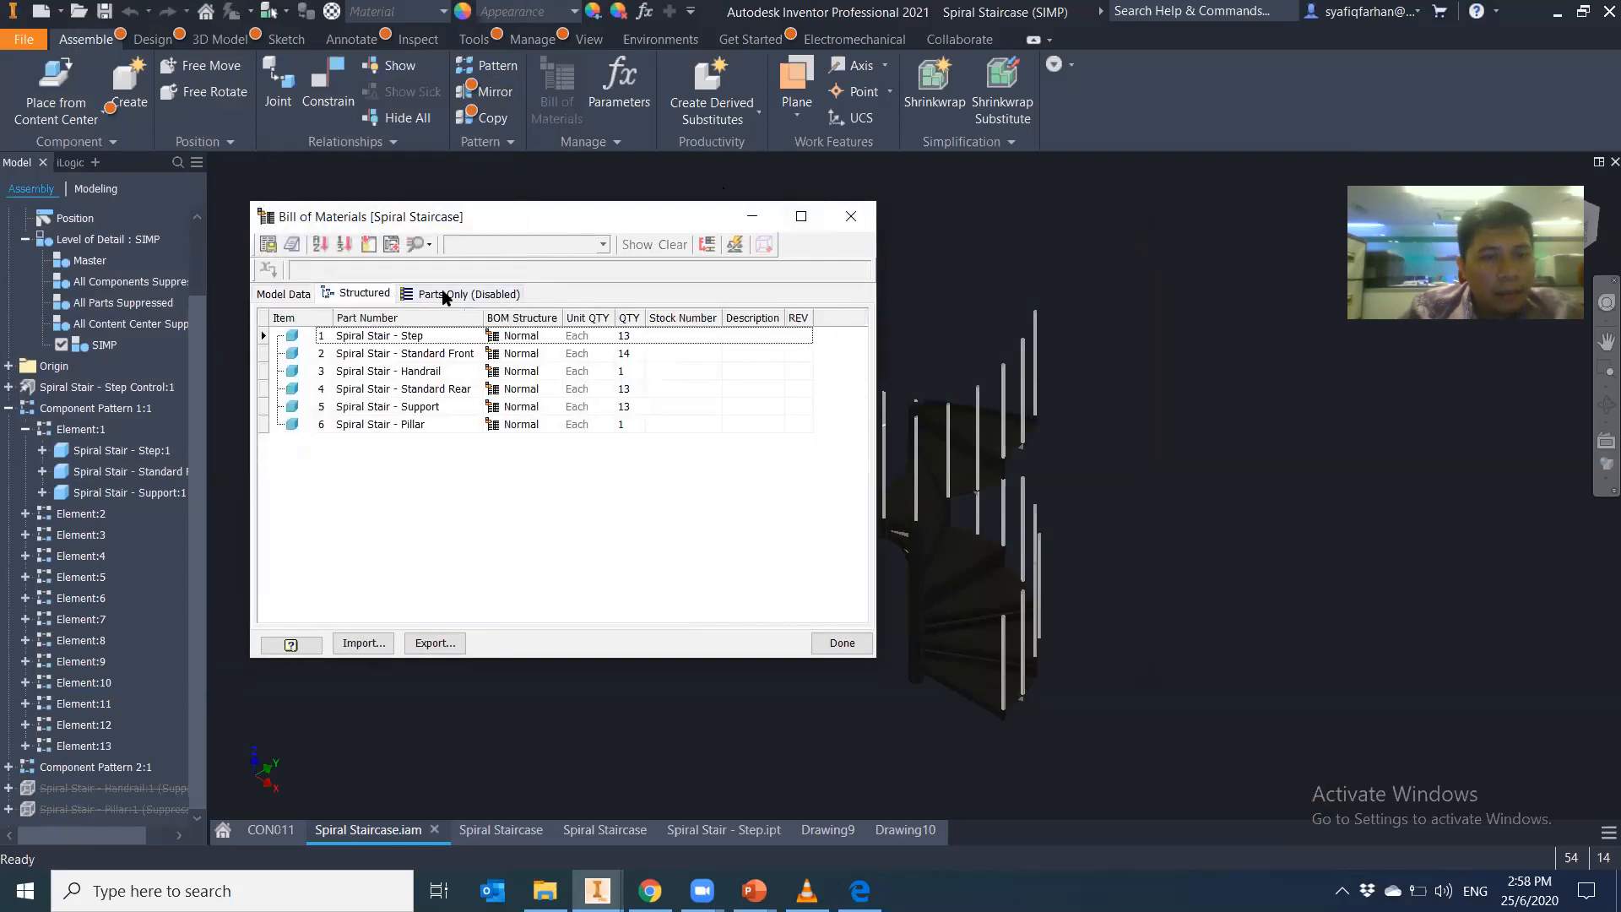
pyautogui.click(305, 295)
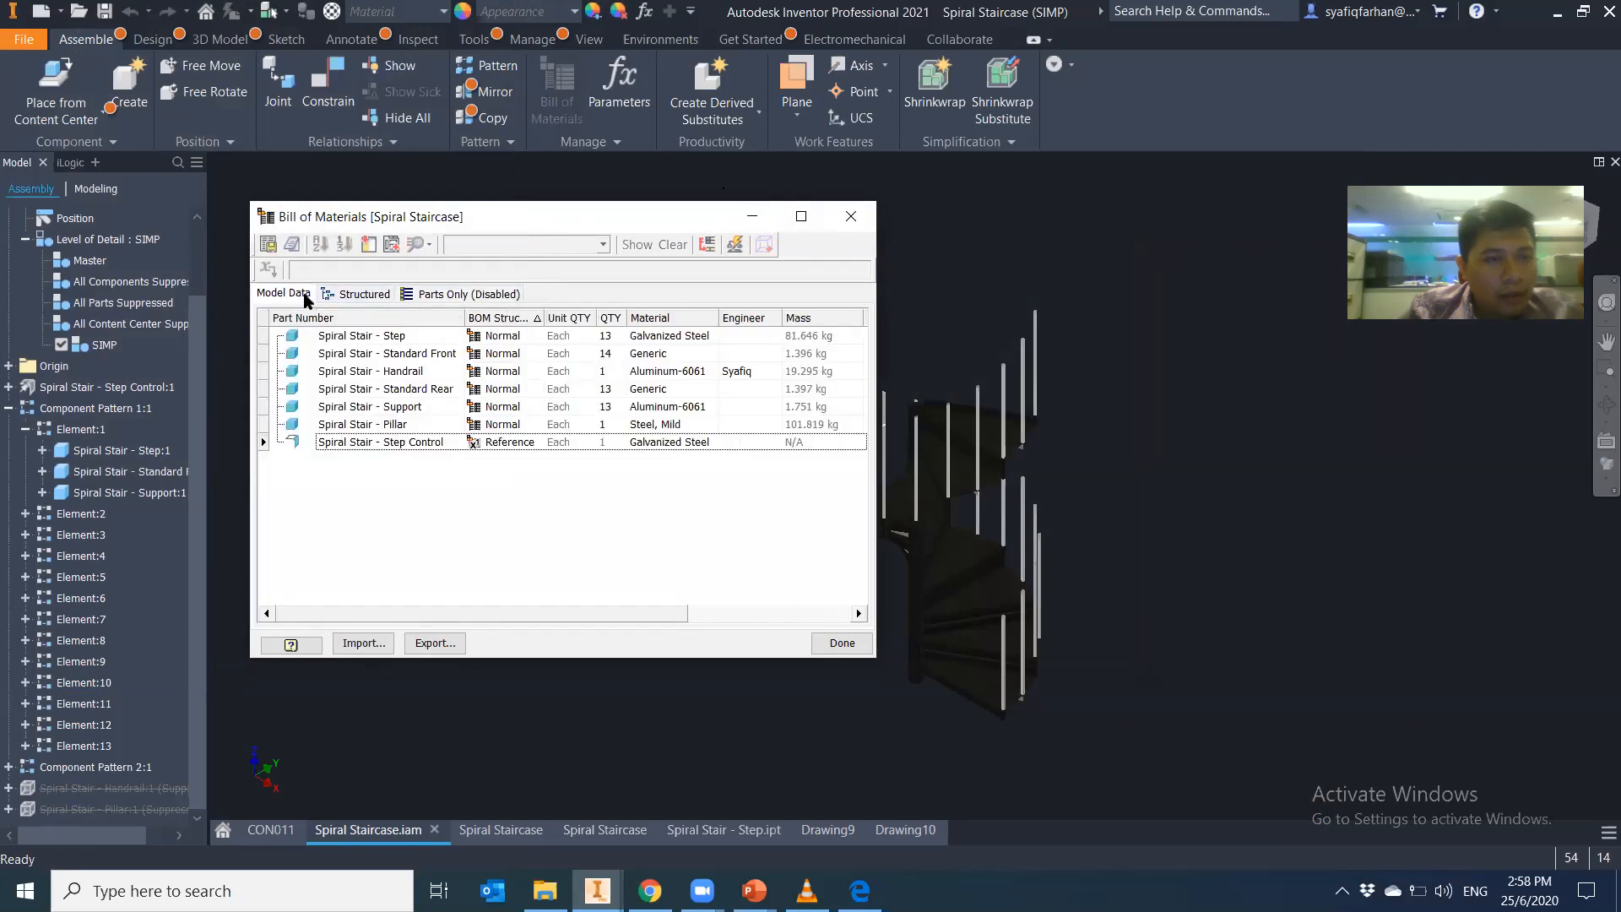
pyautogui.click(851, 216)
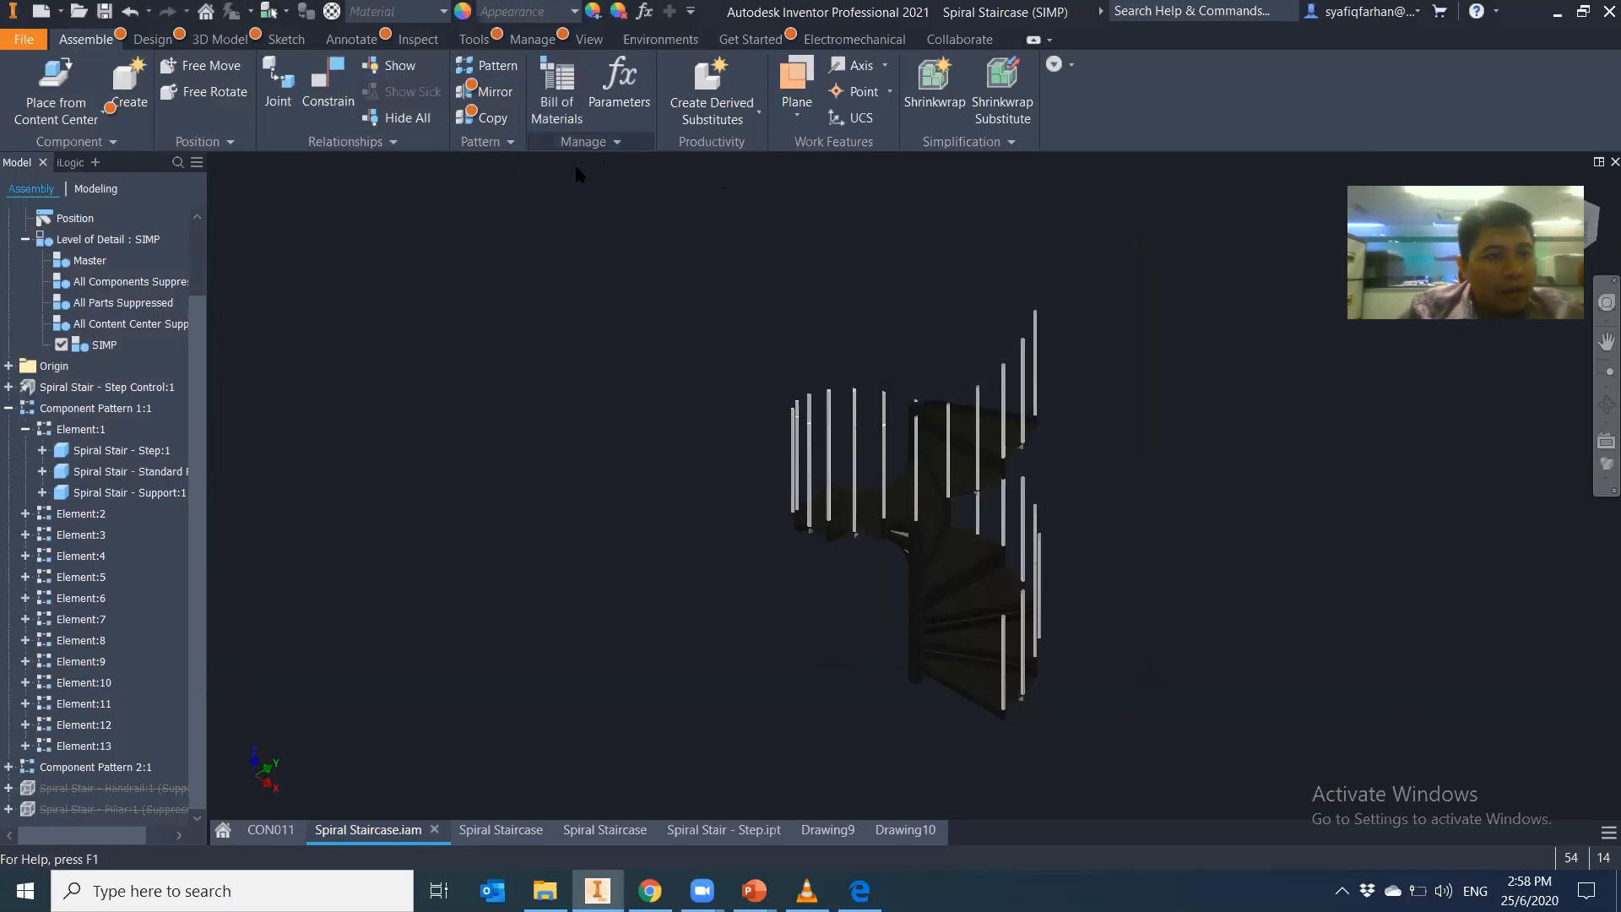
# Try to activate the Master level of detail from SIMP and from All Components Suppressed, and reactivate SIMP
pyautogui.doubleClick(88, 260)
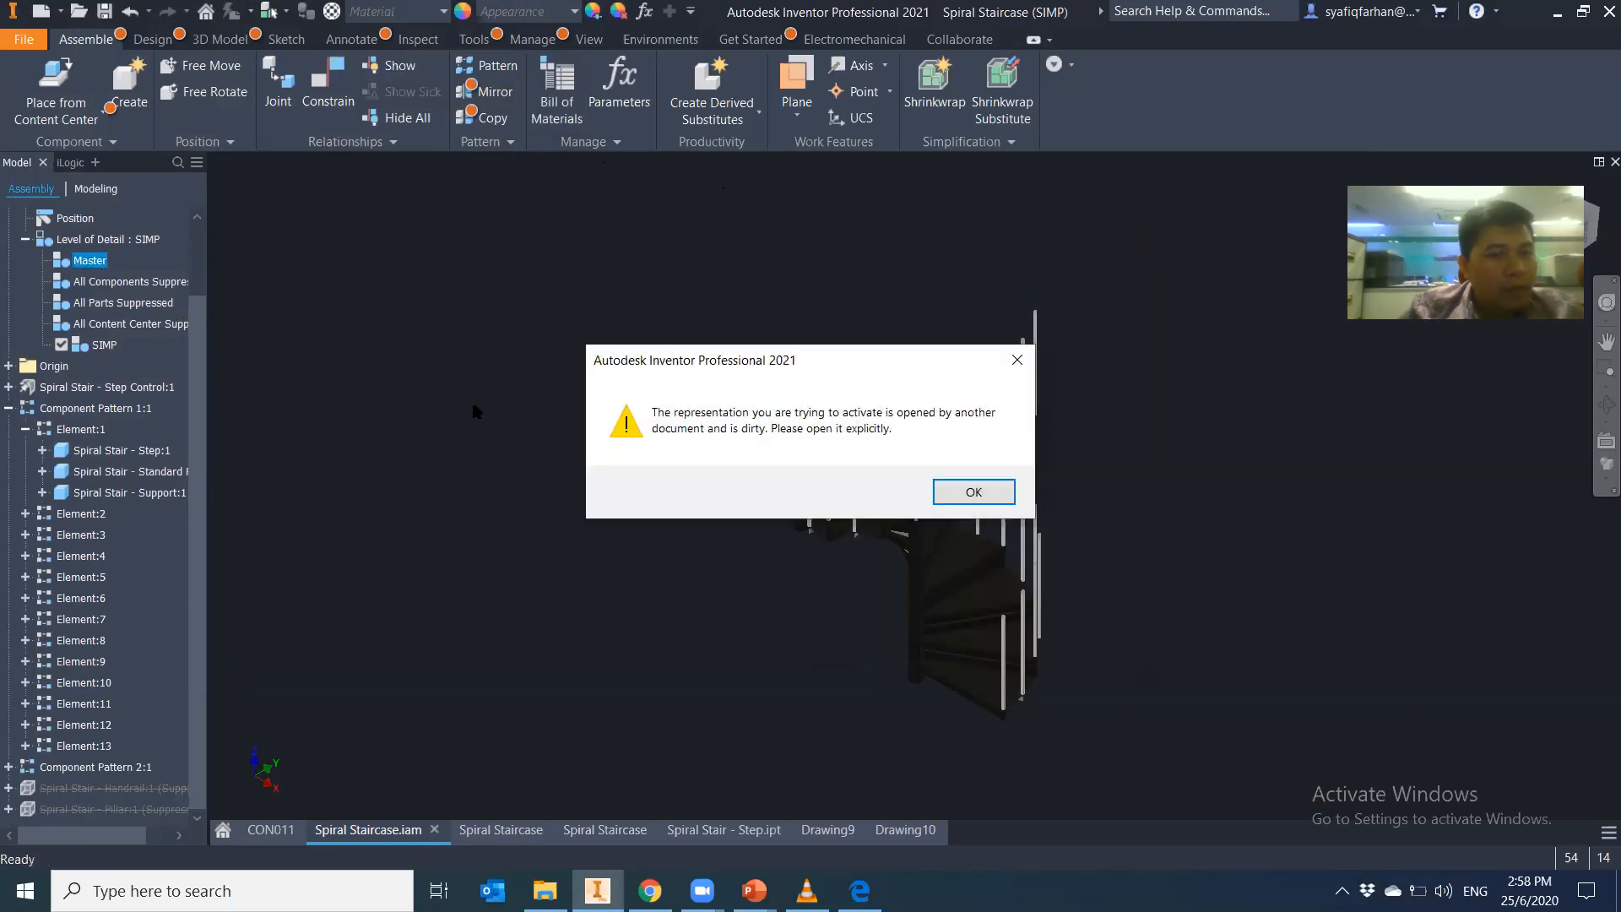
pyautogui.click(955, 495)
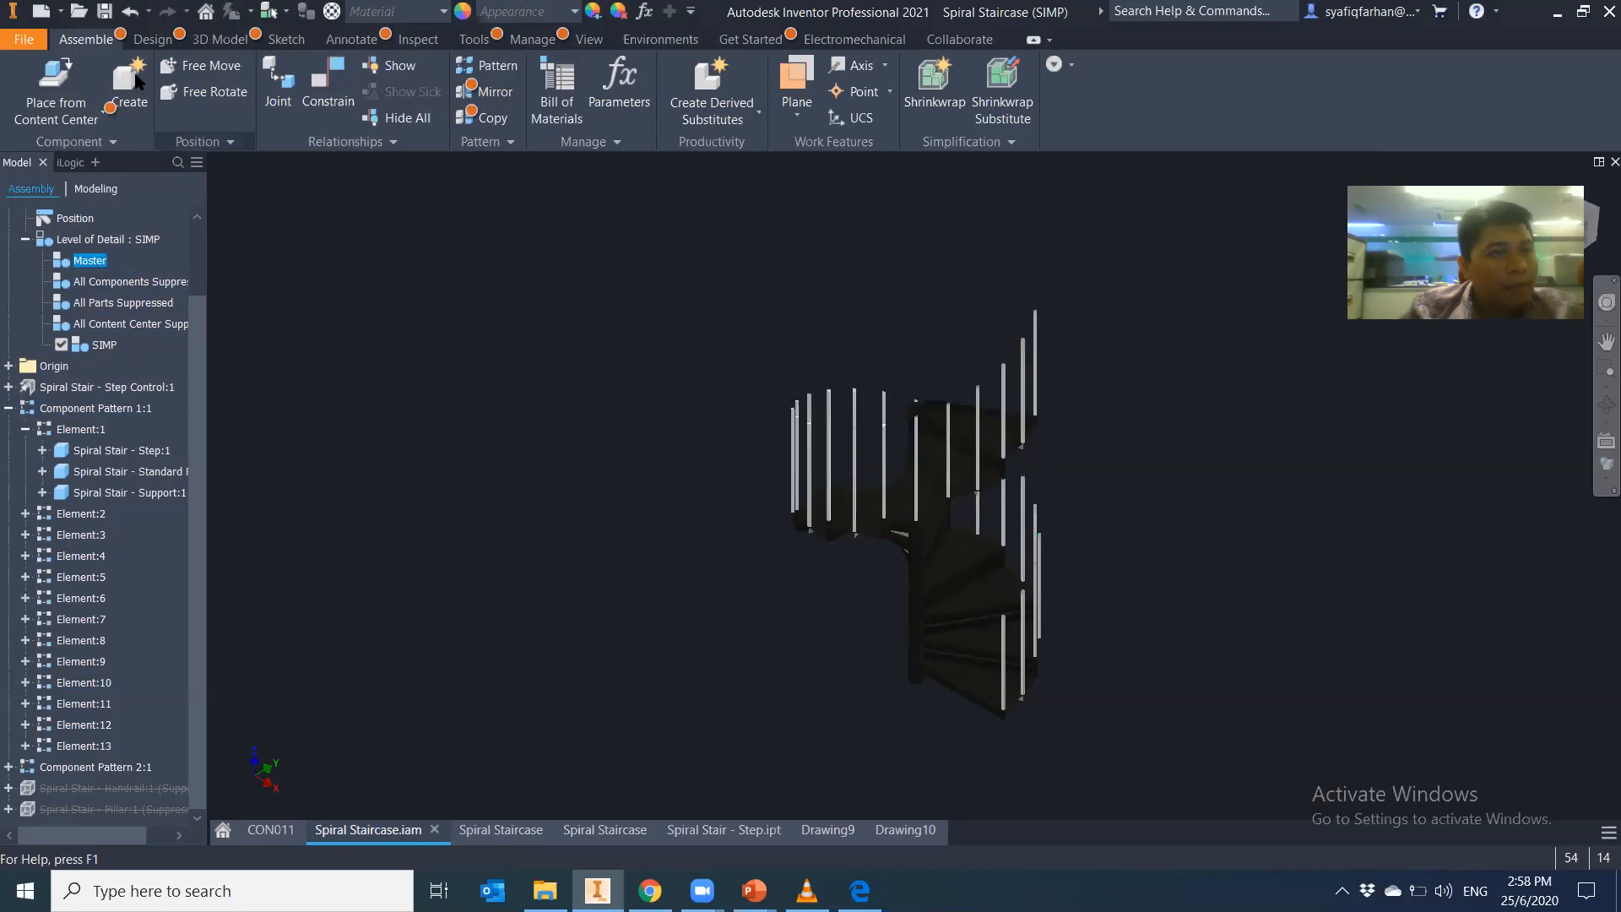
pyautogui.doubleClick(118, 282)
pyautogui.doubleClick(91, 261)
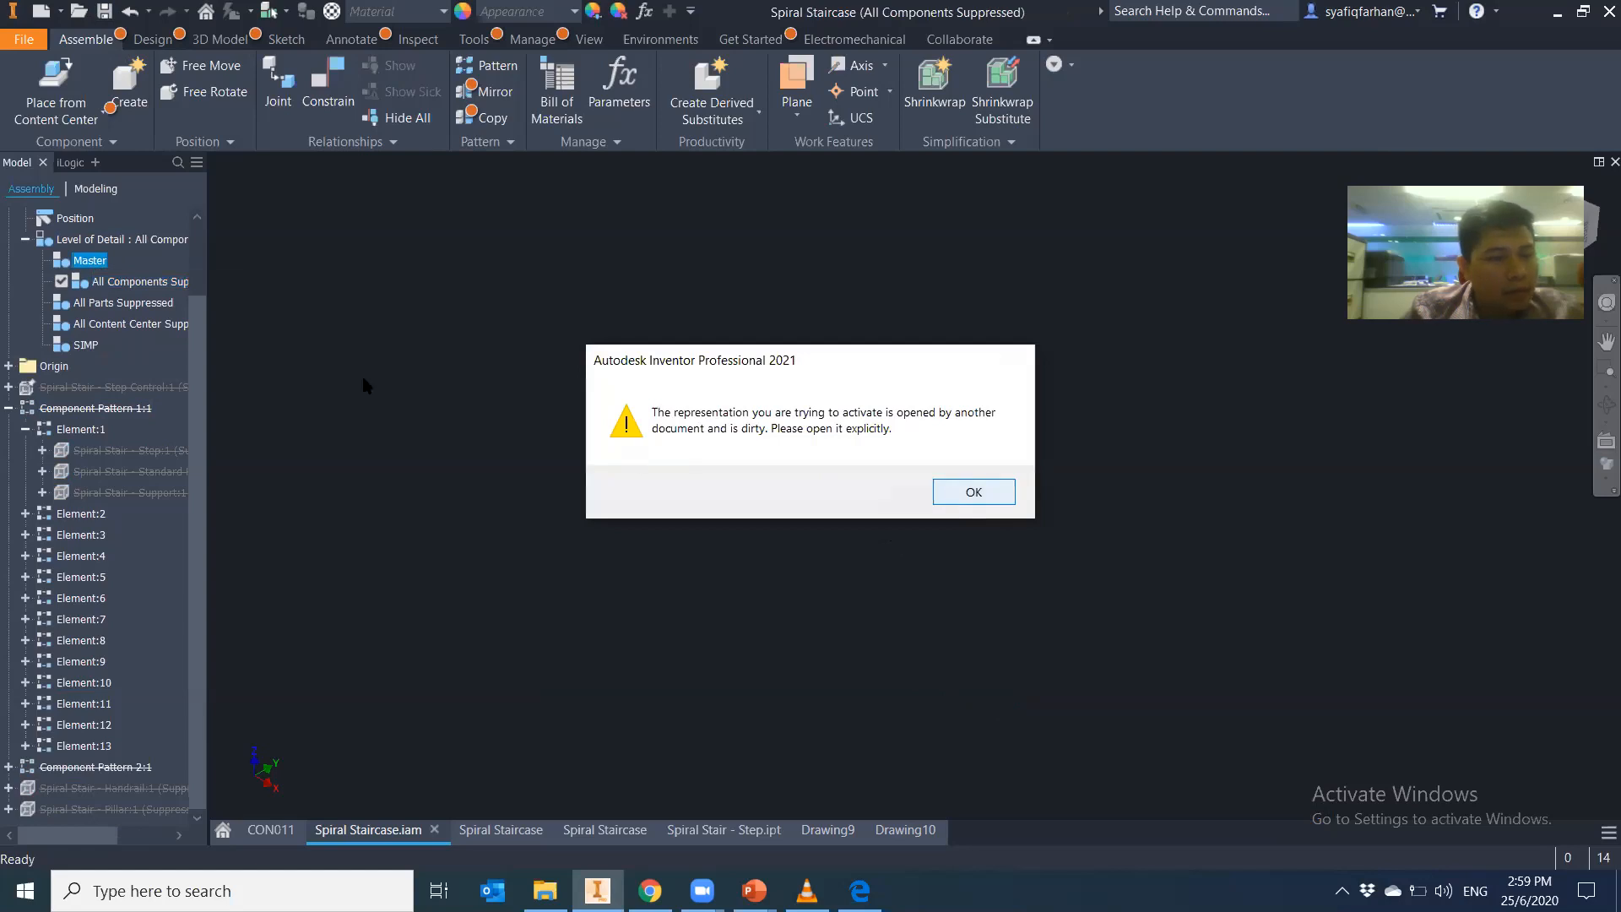
pyautogui.click(971, 492)
pyautogui.doubleClick(86, 345)
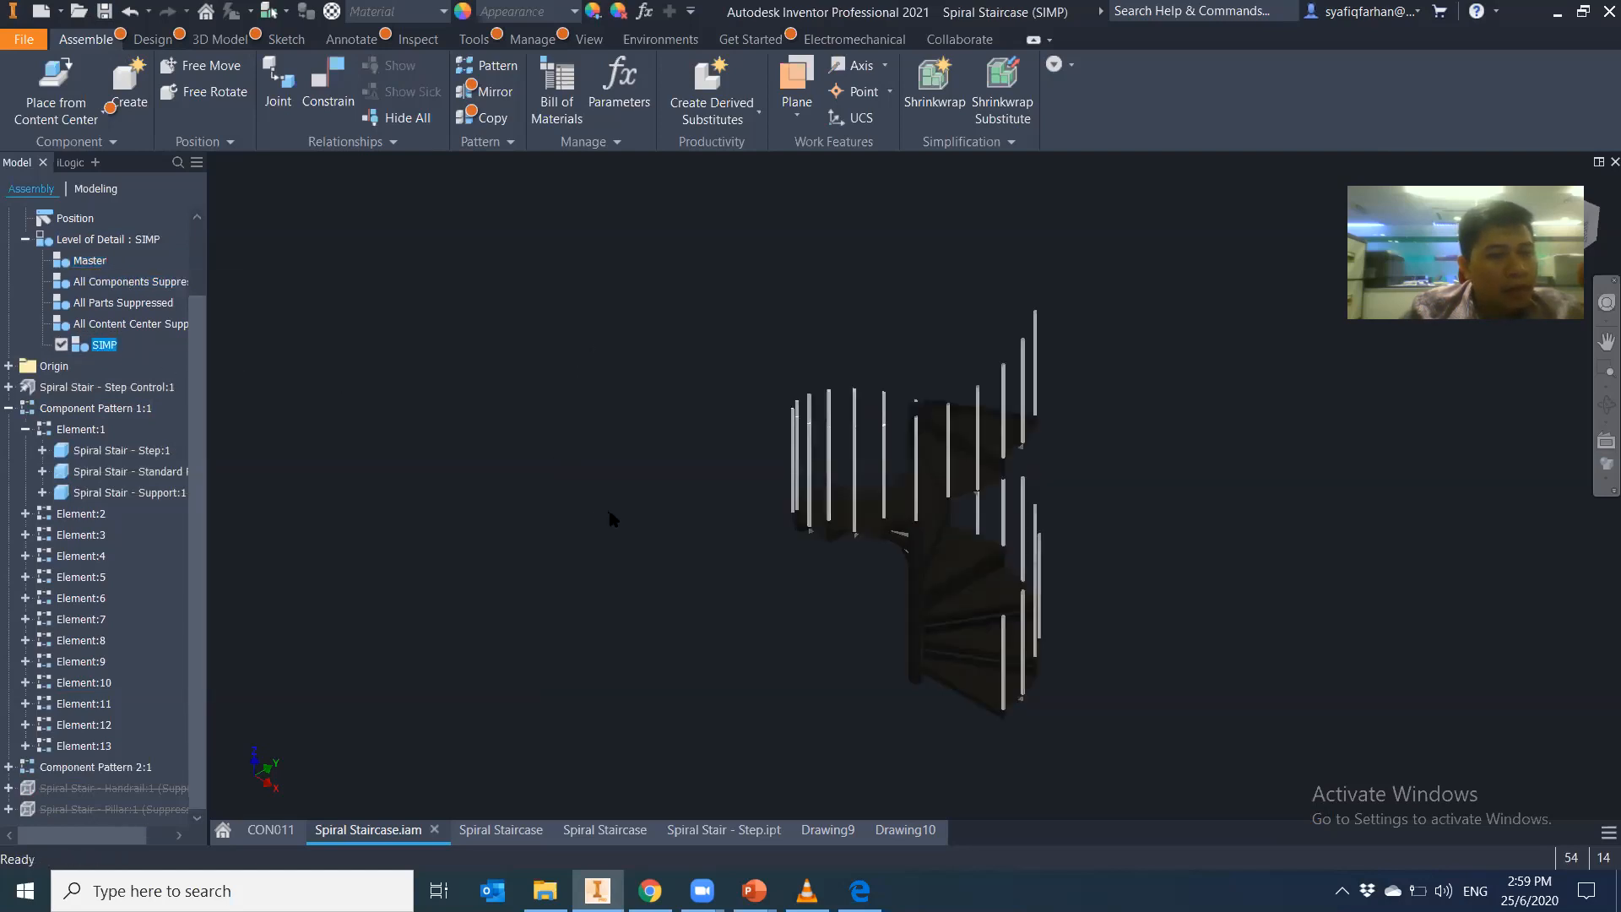
# Reopen the Bill of Materials, check the available columns, and update the mass properties of all rows
pyautogui.click(578, 138)
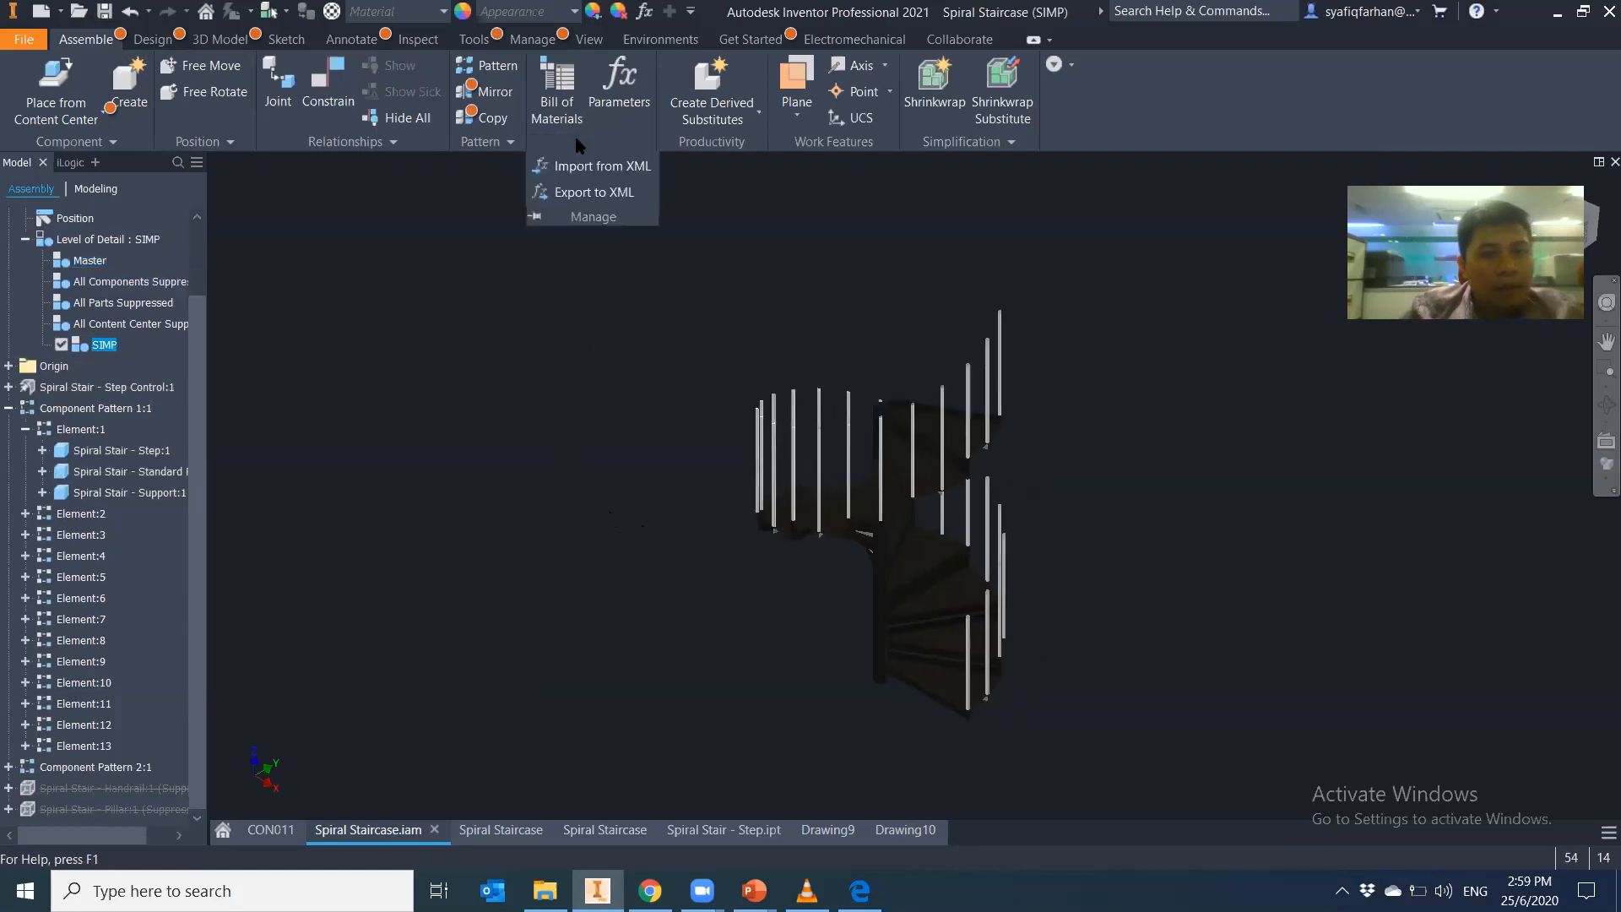
pyautogui.click(559, 114)
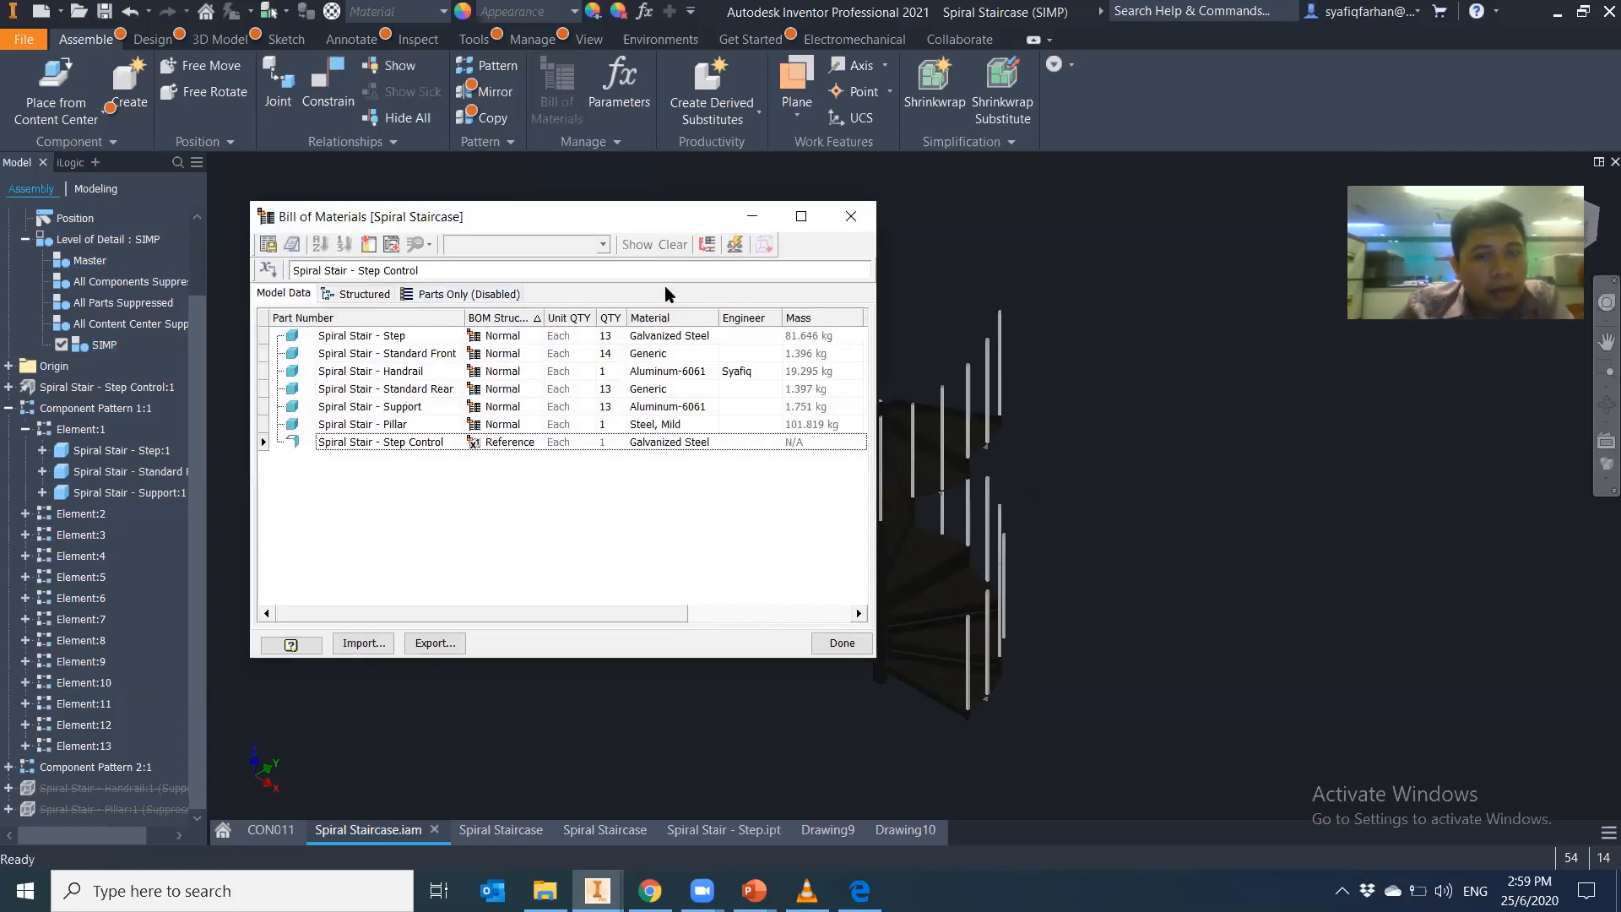
pyautogui.click(369, 244)
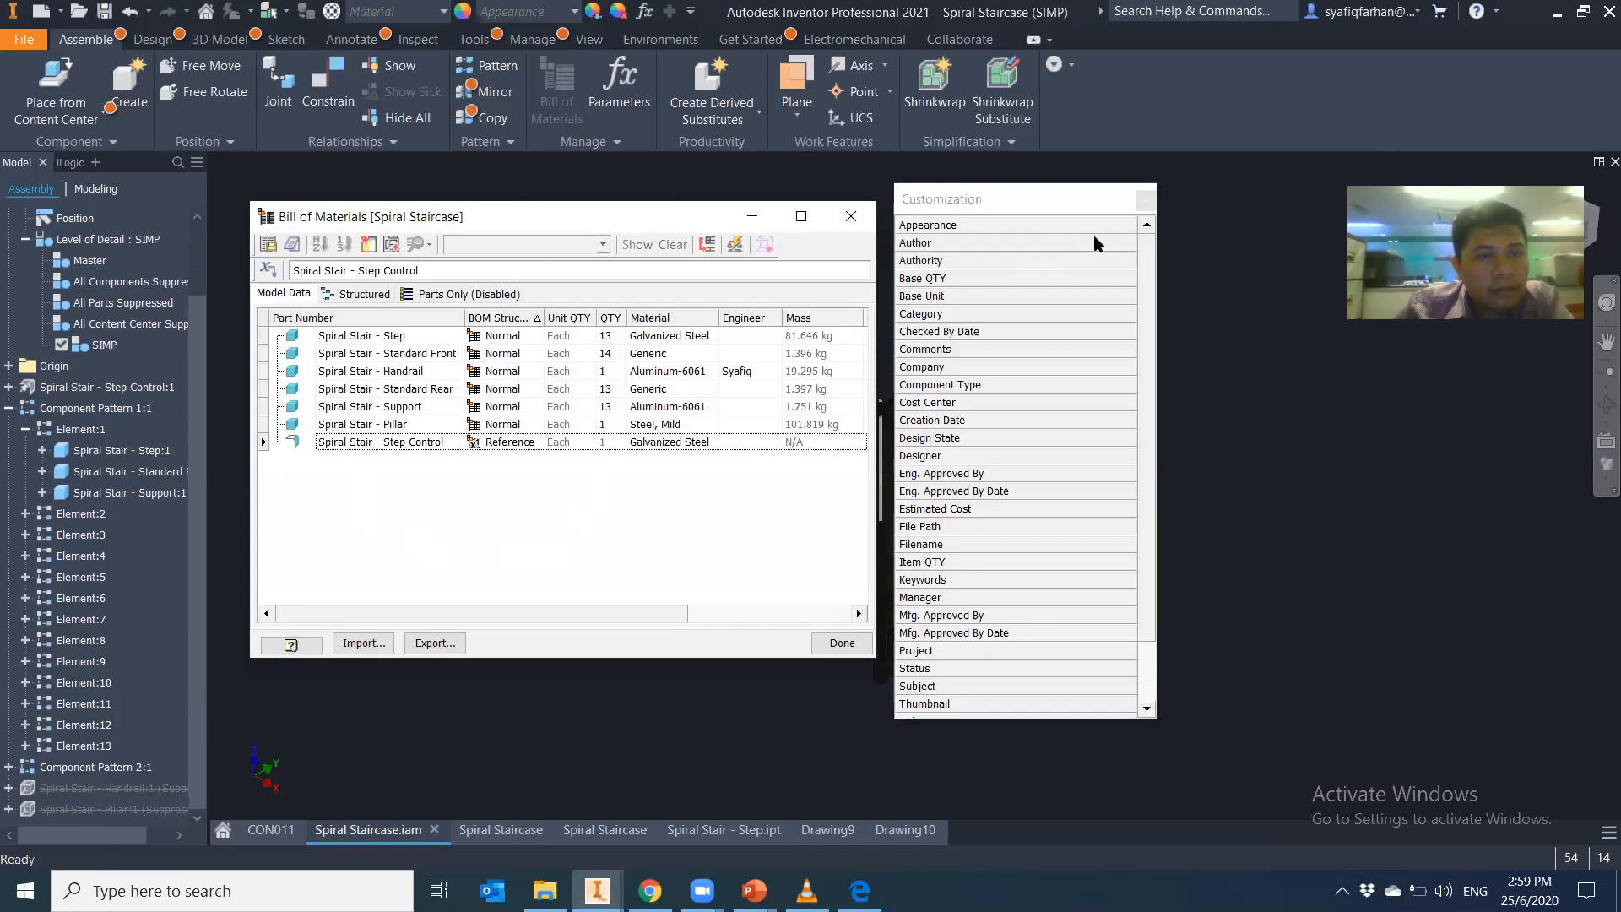
pyautogui.click(1146, 200)
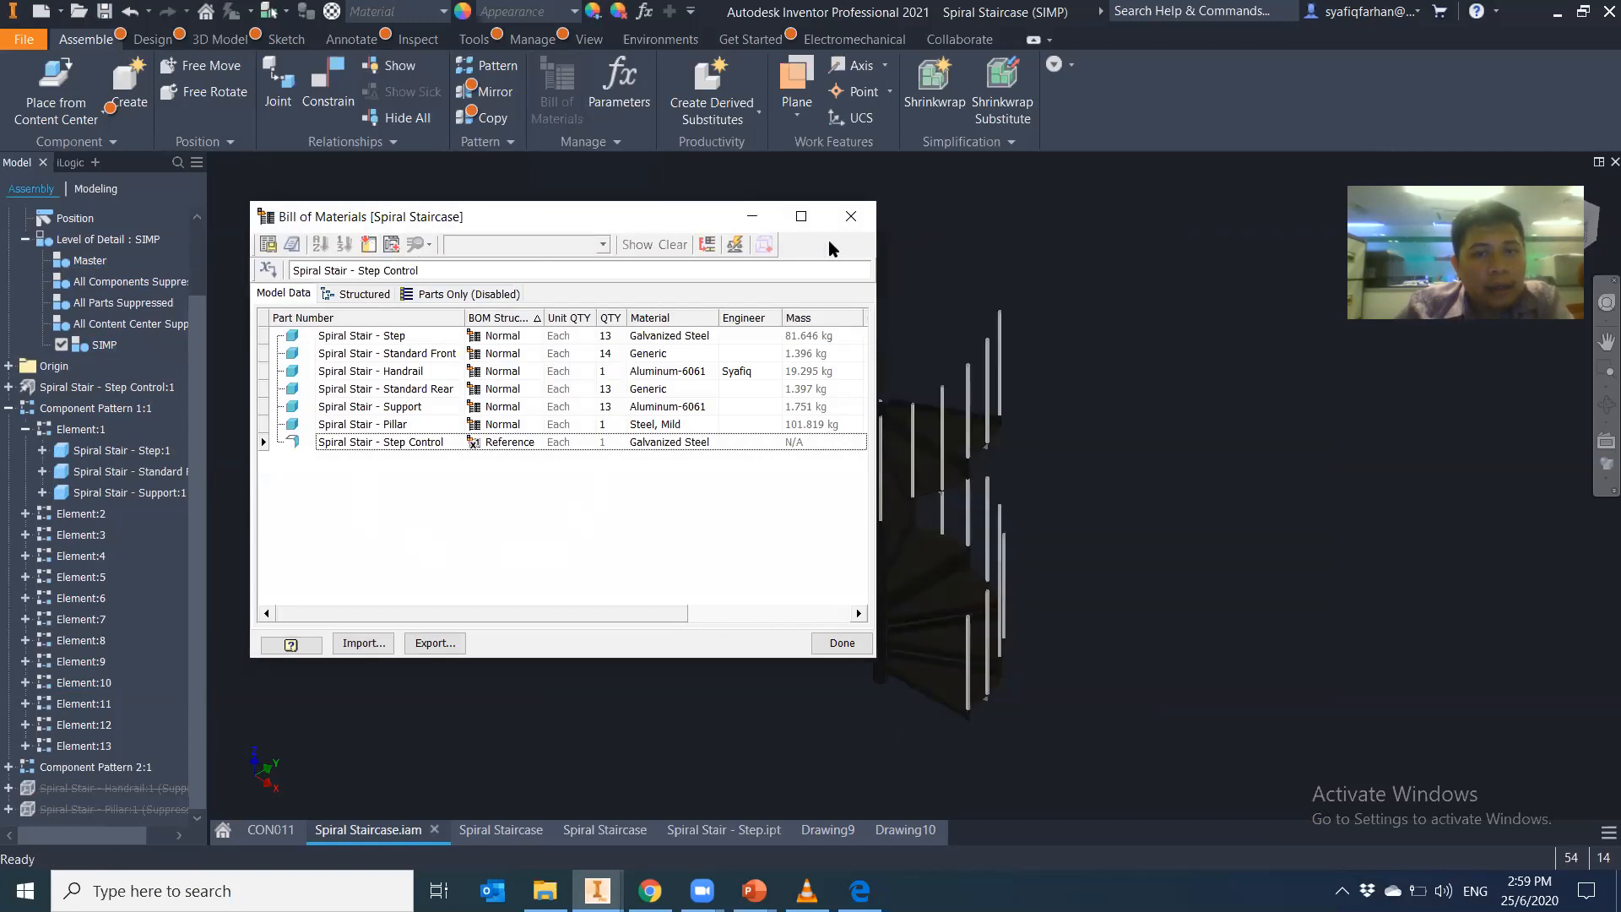
pyautogui.click(737, 246)
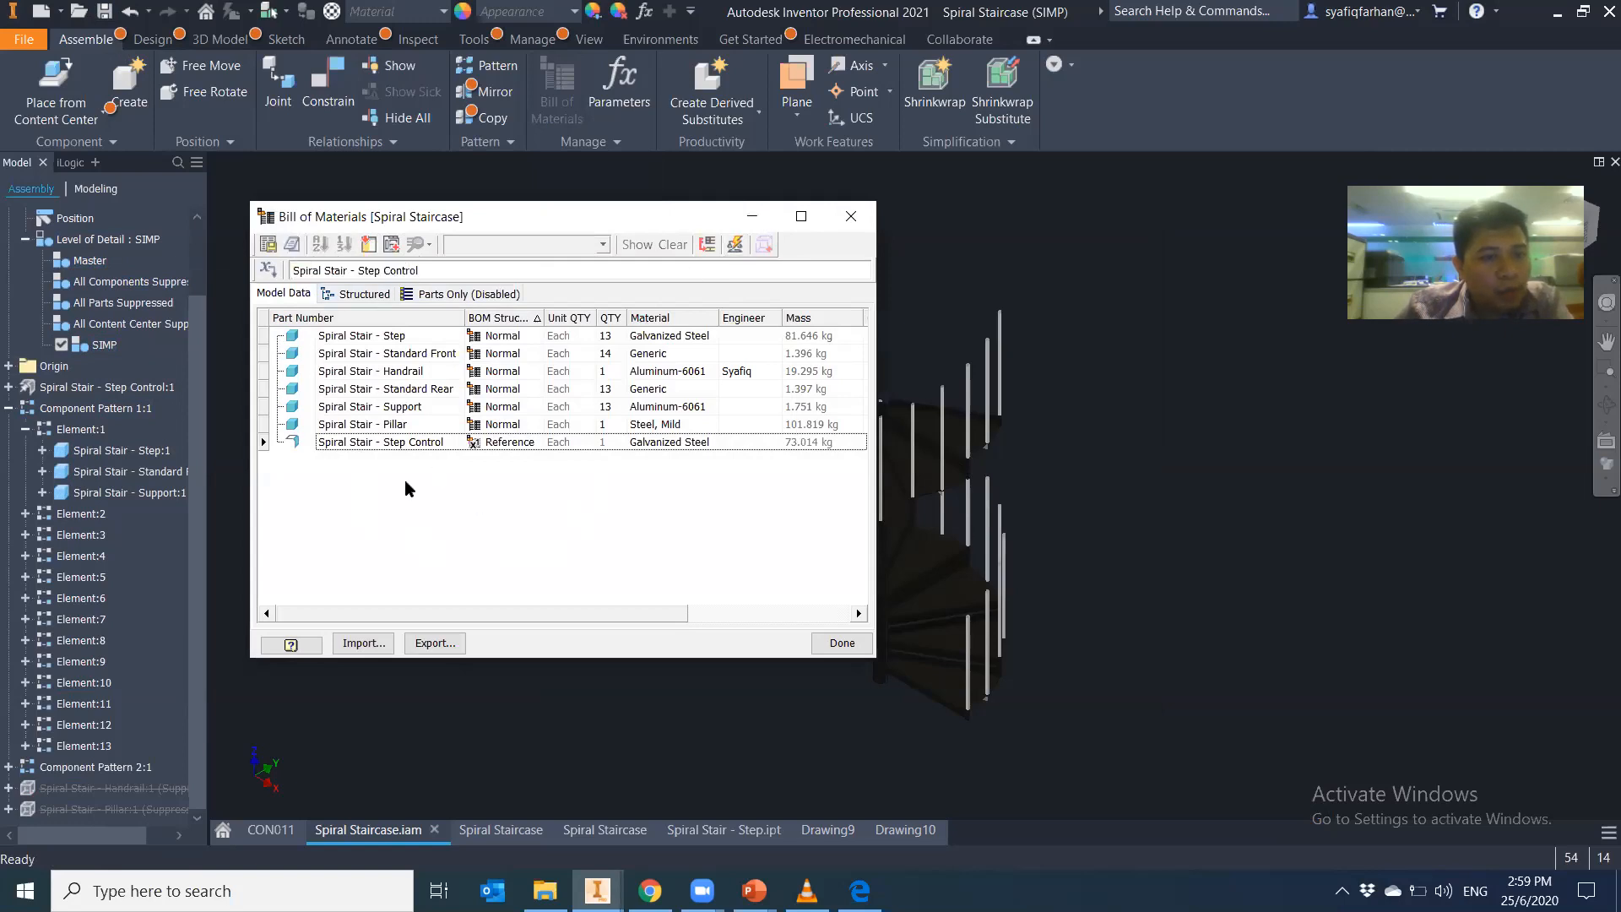
# Examine the view properties of the Structured BOM view and close the Bill of Materials
pyautogui.click(366, 294)
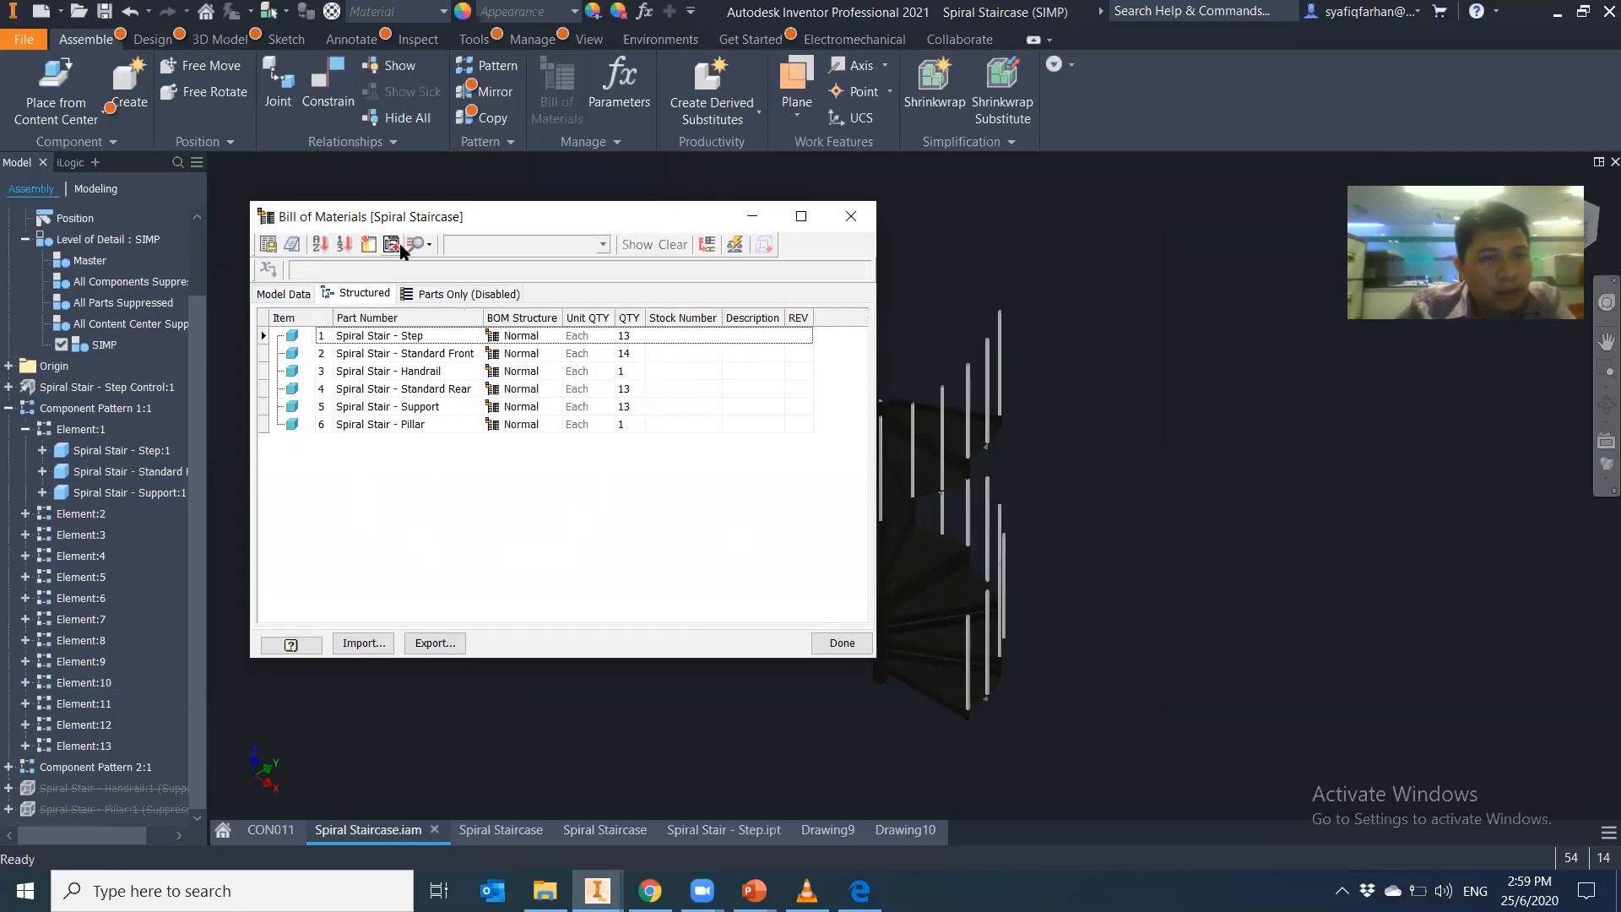
pyautogui.click(429, 245)
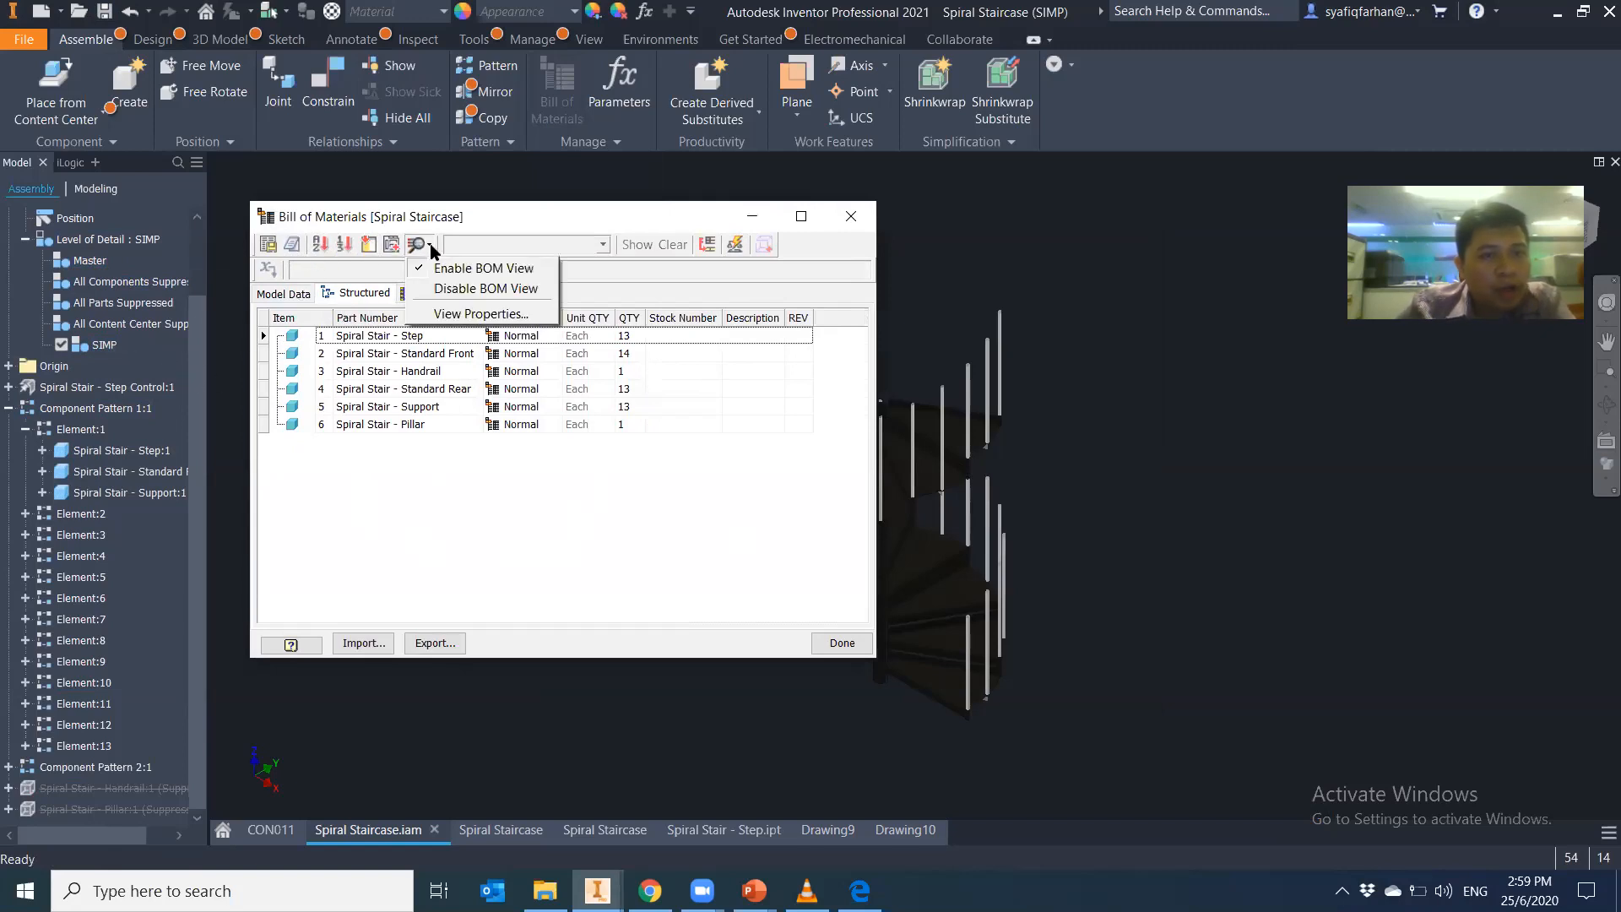
pyautogui.click(468, 312)
pyautogui.click(375, 228)
pyautogui.click(306, 231)
pyautogui.click(306, 231)
pyautogui.click(305, 232)
pyautogui.click(305, 268)
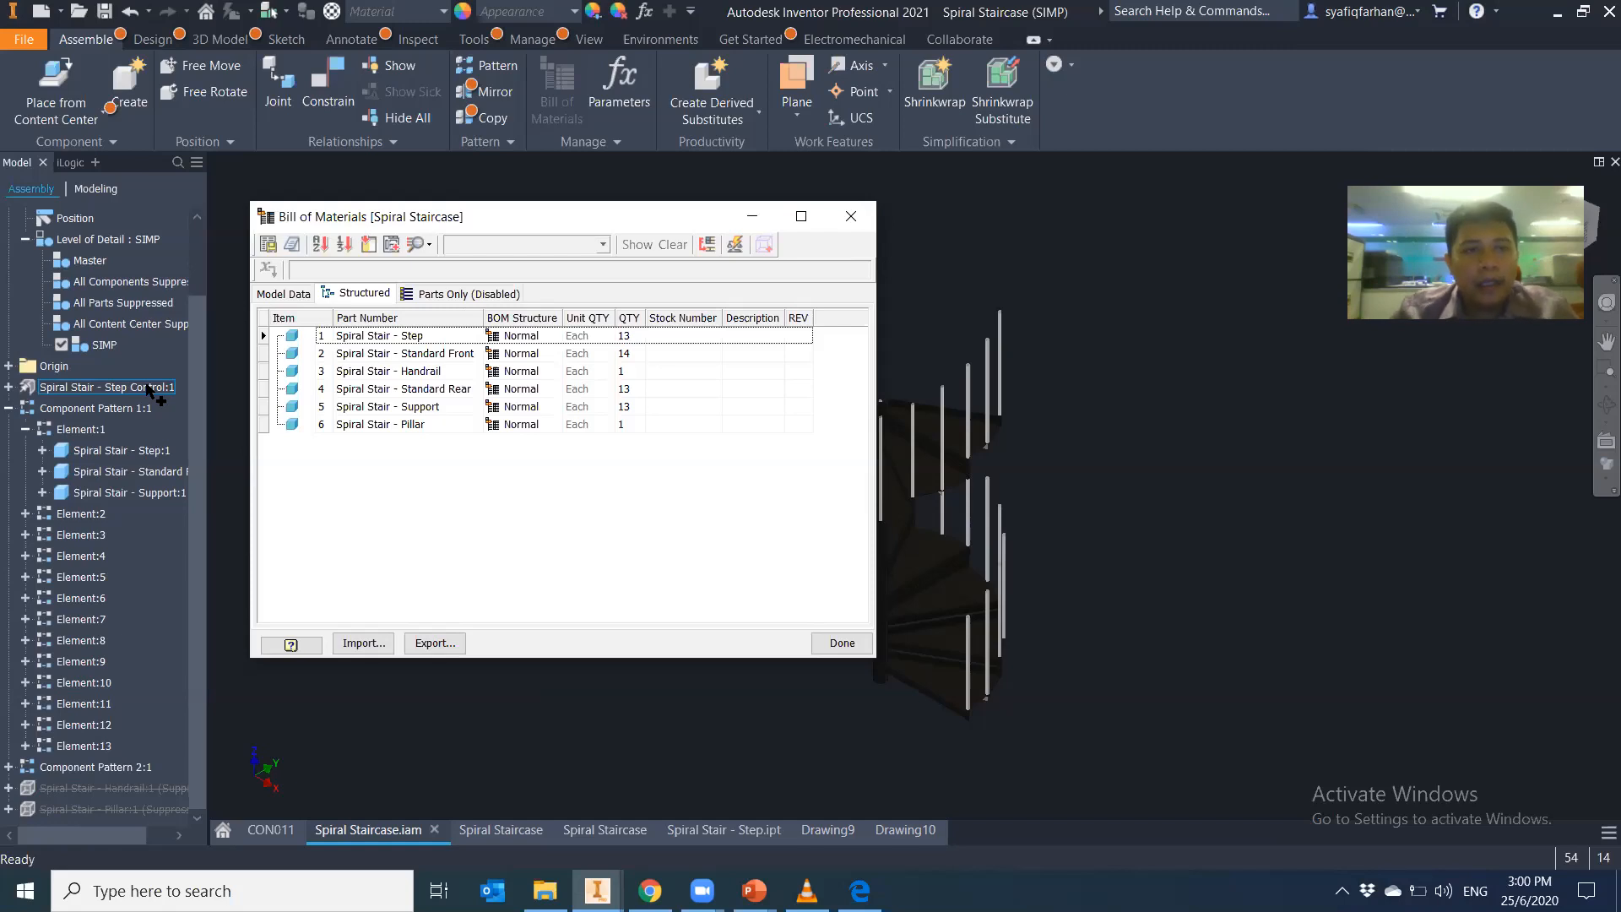
pyautogui.click(852, 215)
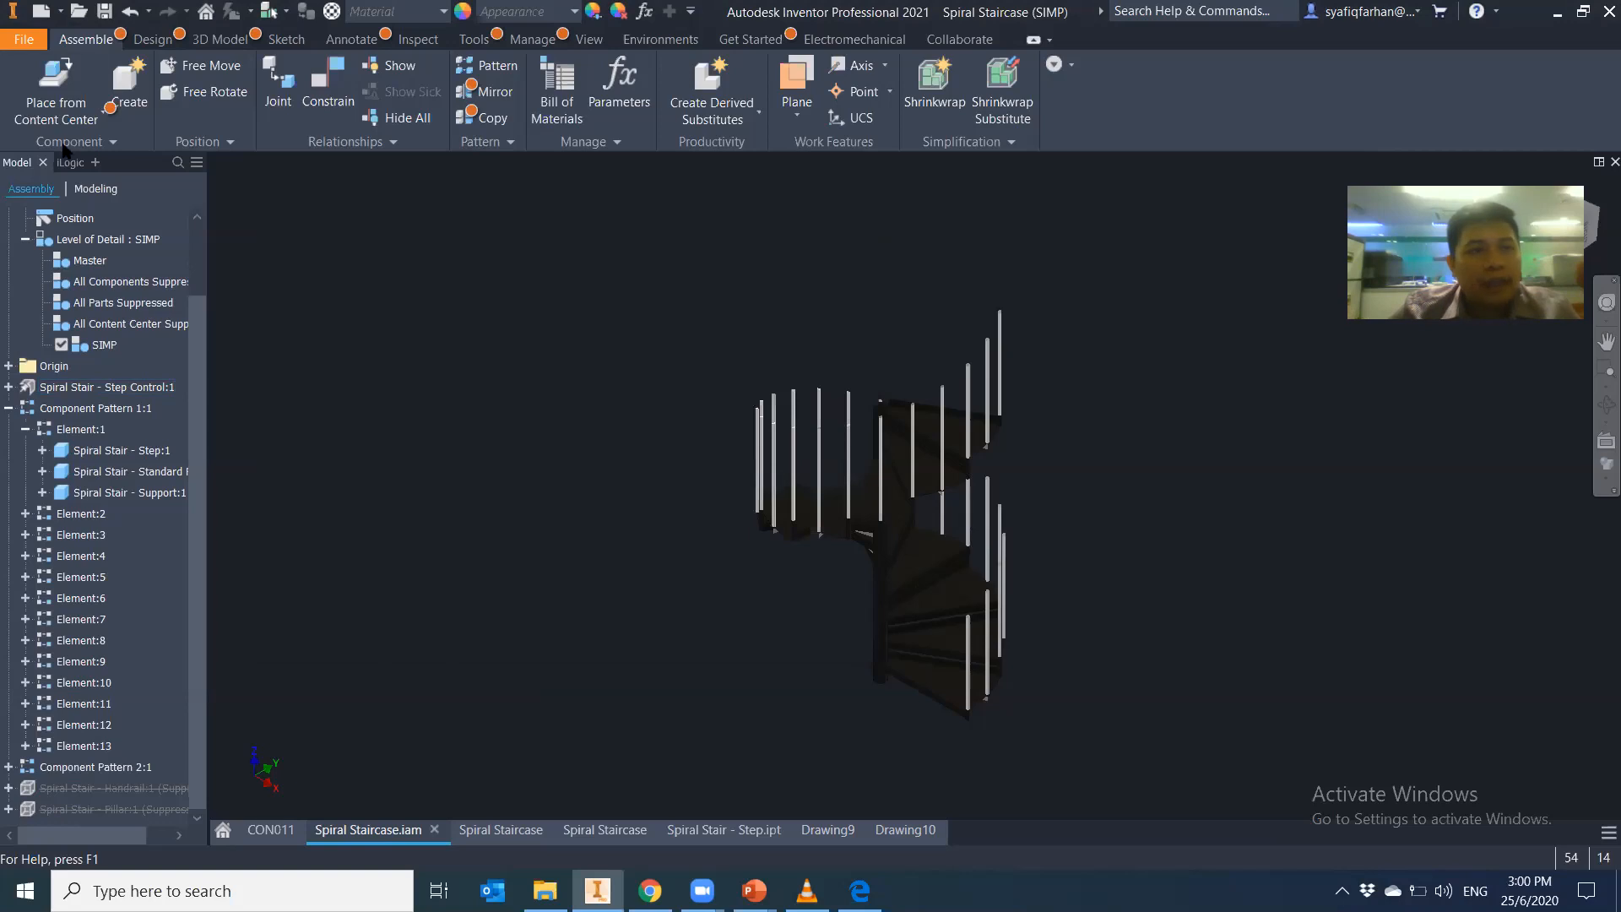
# Switch to the Spiral Staircase drawing and check the Parts List source and BOM settings without placing a new list
pyautogui.click(660, 39)
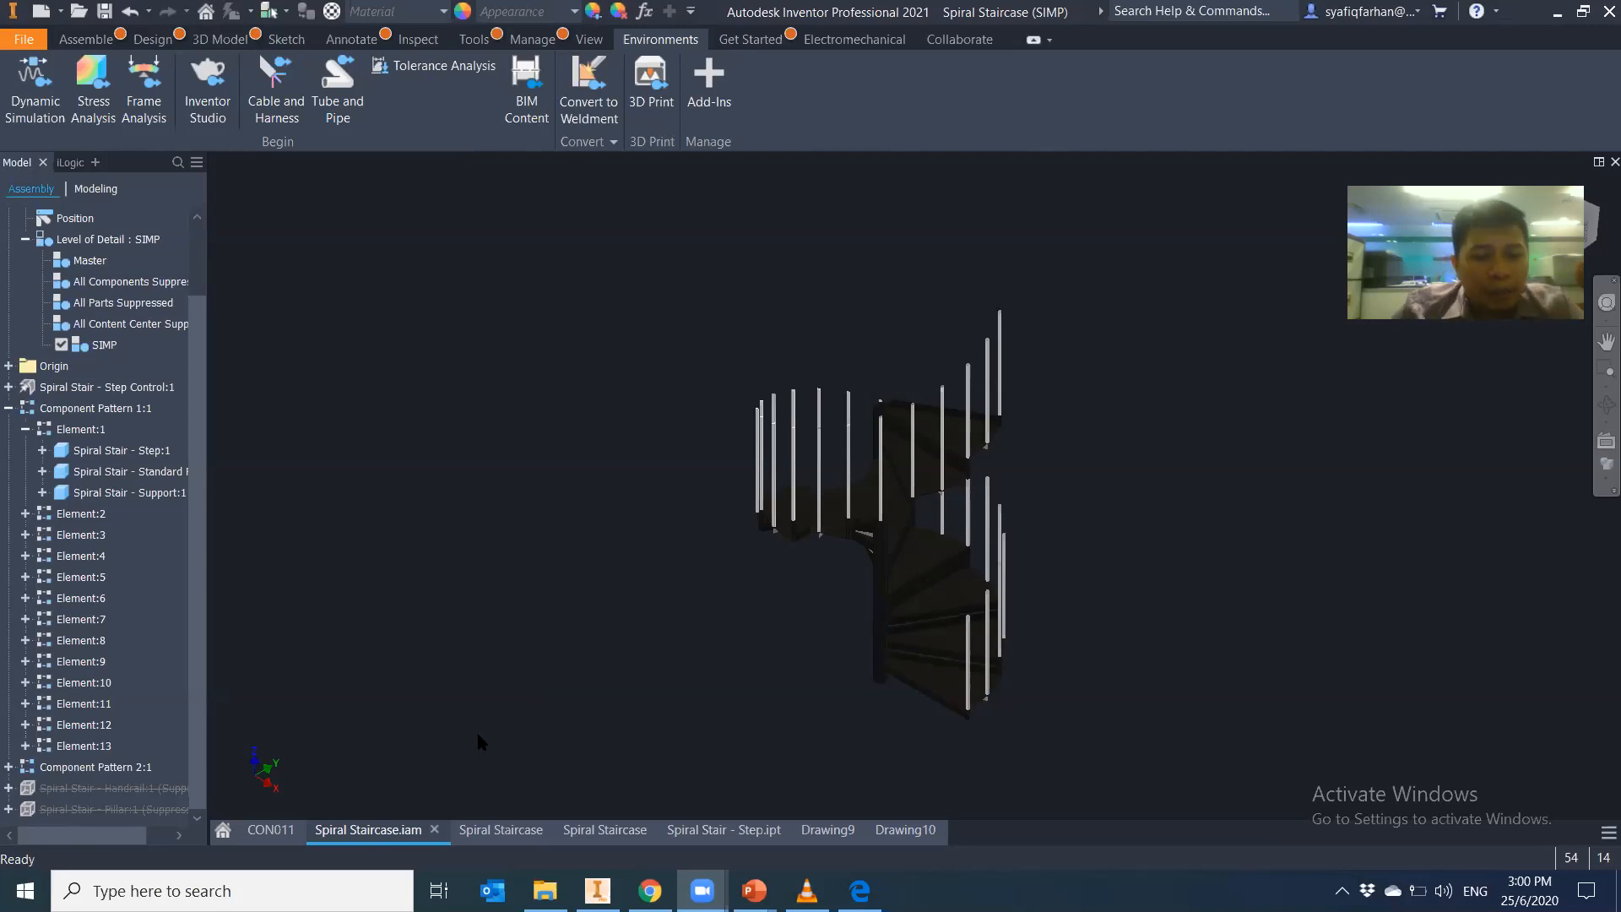
pyautogui.click(516, 830)
pyautogui.moveTo(960, 313)
pyautogui.mouseDown(button='middle')
pyautogui.moveTo(818, 332)
pyautogui.moveTo(731, 309)
pyautogui.mouseUp(button='middle')
pyautogui.scroll(-5, 768, 302)
pyautogui.scroll(6, 770, 298)
pyautogui.moveTo(709, 370); pyautogui.dragTo(711, 214, button='middle')
pyautogui.moveTo(529, 459); pyautogui.dragTo(477, 459, button='middle')
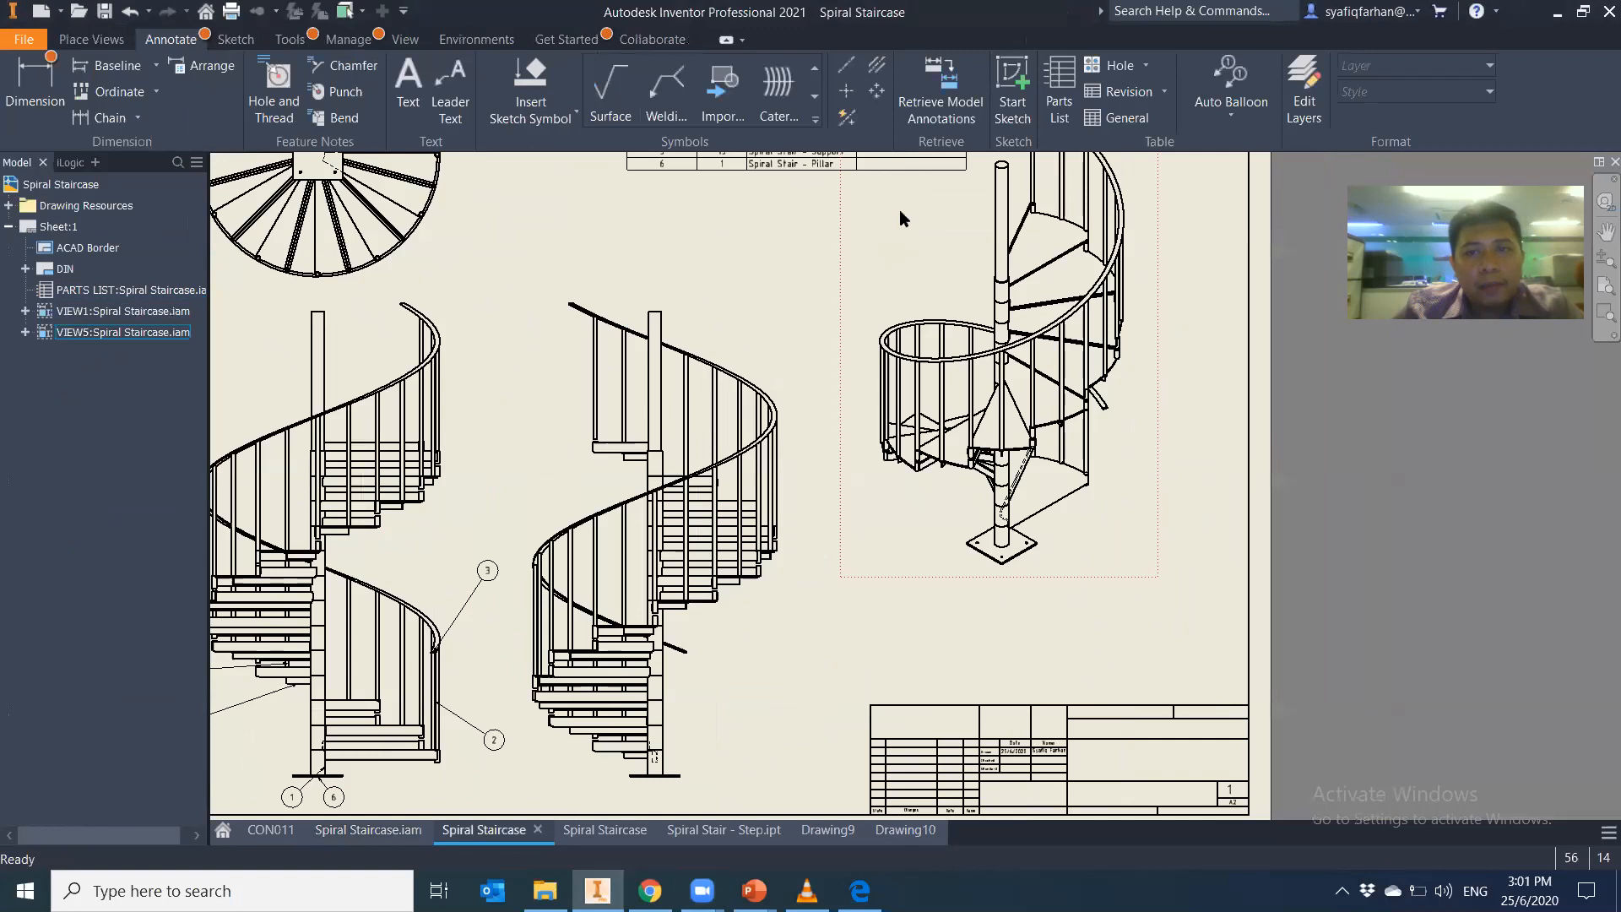
pyautogui.click(1058, 95)
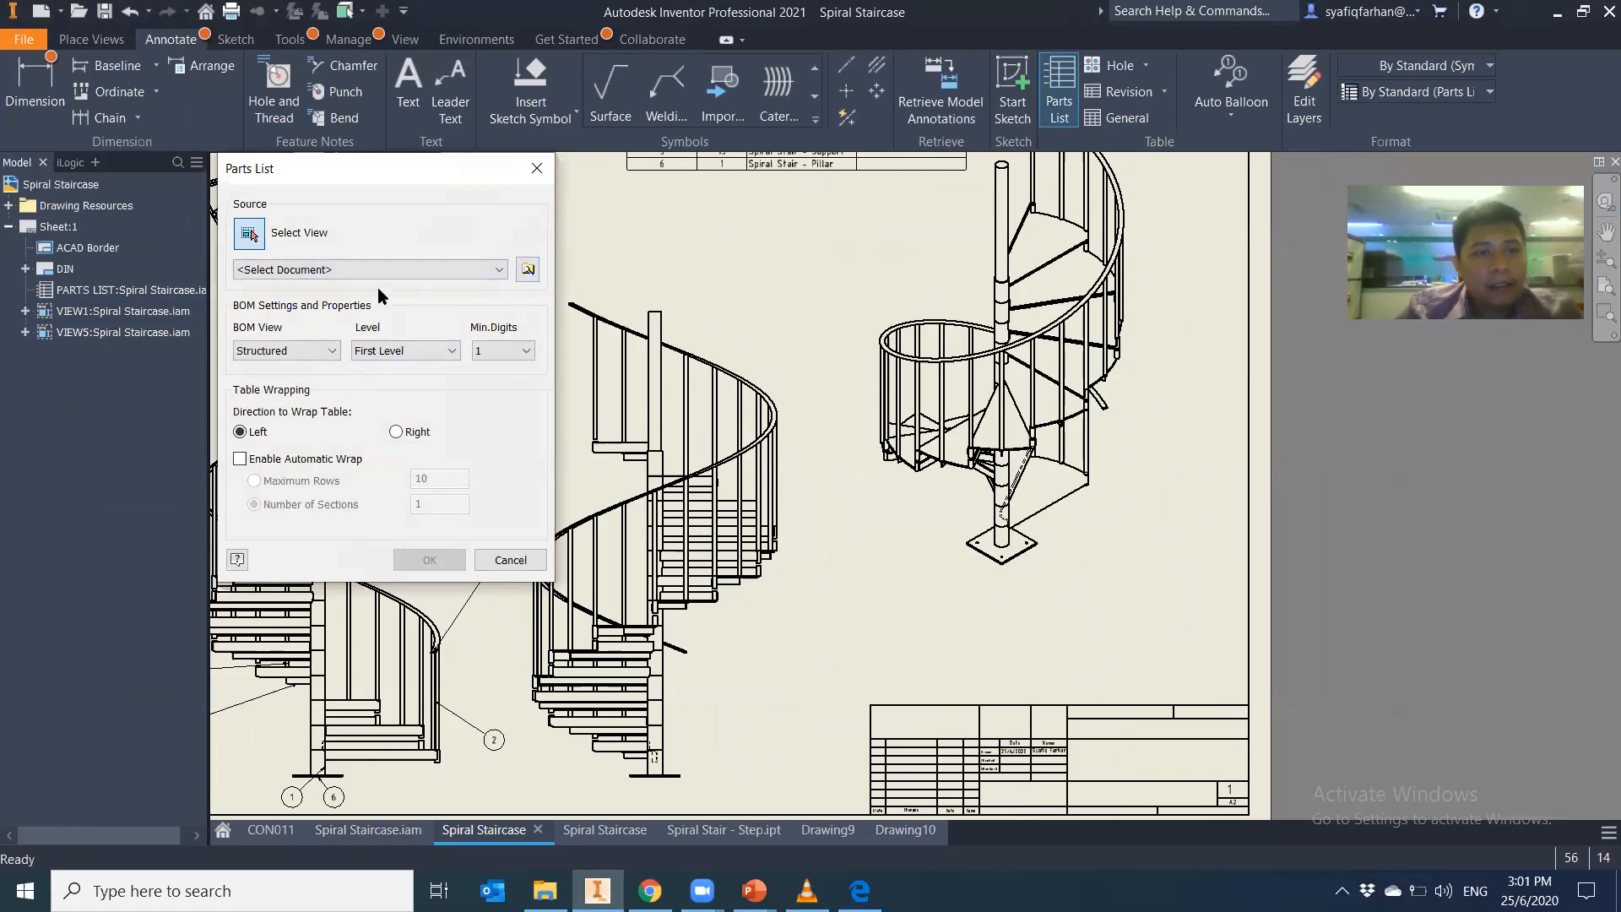
pyautogui.click(537, 168)
# Widen the Part Number column of the drawing's parts list so each part name fits on one line
pyautogui.moveTo(949, 533); pyautogui.dragTo(836, 686, button='middle')
pyautogui.moveTo(765, 353); pyautogui.dragTo(727, 448, button='middle')
pyautogui.scroll(3, 734, 424)
pyautogui.scroll(-3, 735, 424)
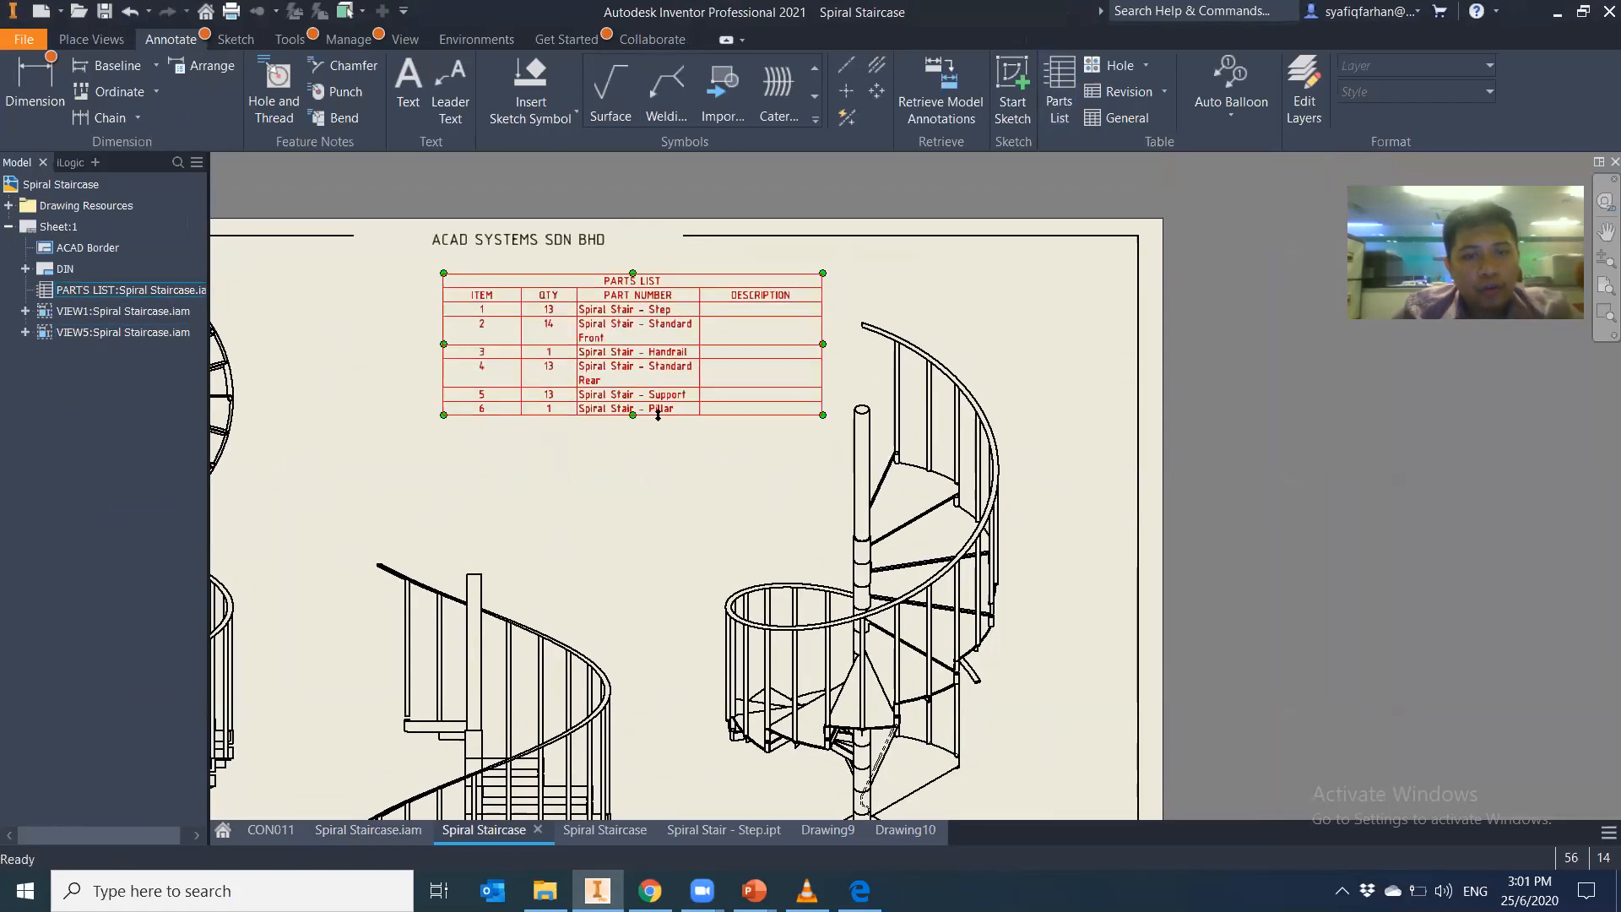
pyautogui.scroll(3, 673, 404)
pyautogui.moveTo(659, 433); pyautogui.dragTo(651, 456, button='middle')
pyautogui.click(730, 308)
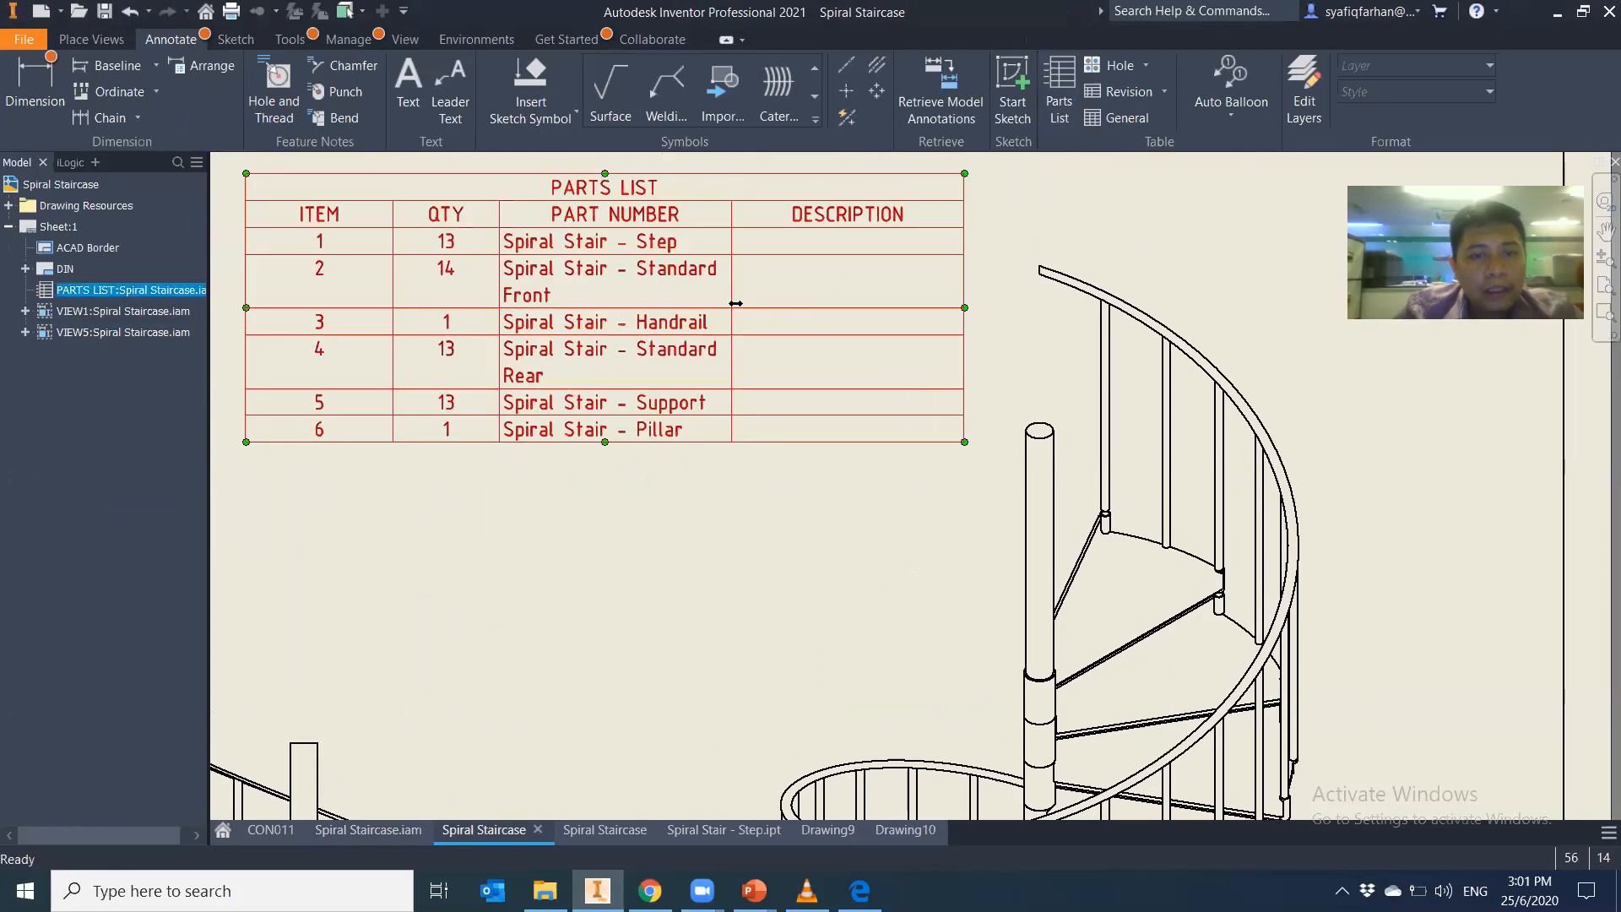
pyautogui.moveTo(731, 308); pyautogui.dragTo(837, 307)
pyautogui.moveTo(601, 293); pyautogui.dragTo(475, 294)
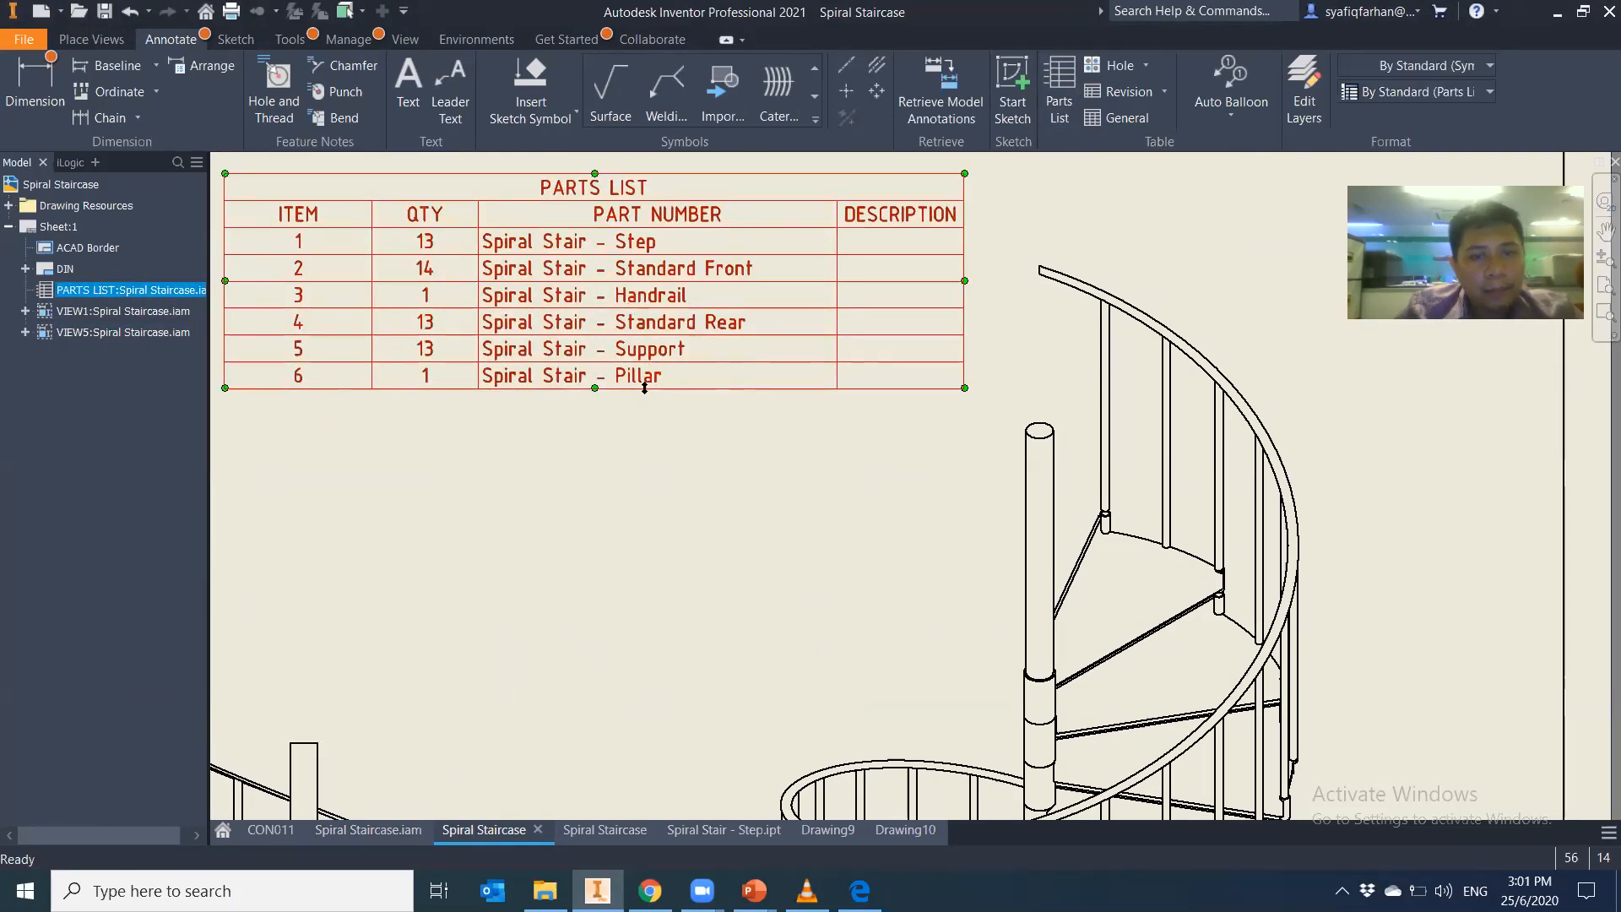
# Apply the ACAD PART LIST style to the parts list on the Spiral Staircase drawing
pyautogui.moveTo(643, 507); pyautogui.dragTo(629, 502, button='middle')
pyautogui.click(1443, 100)
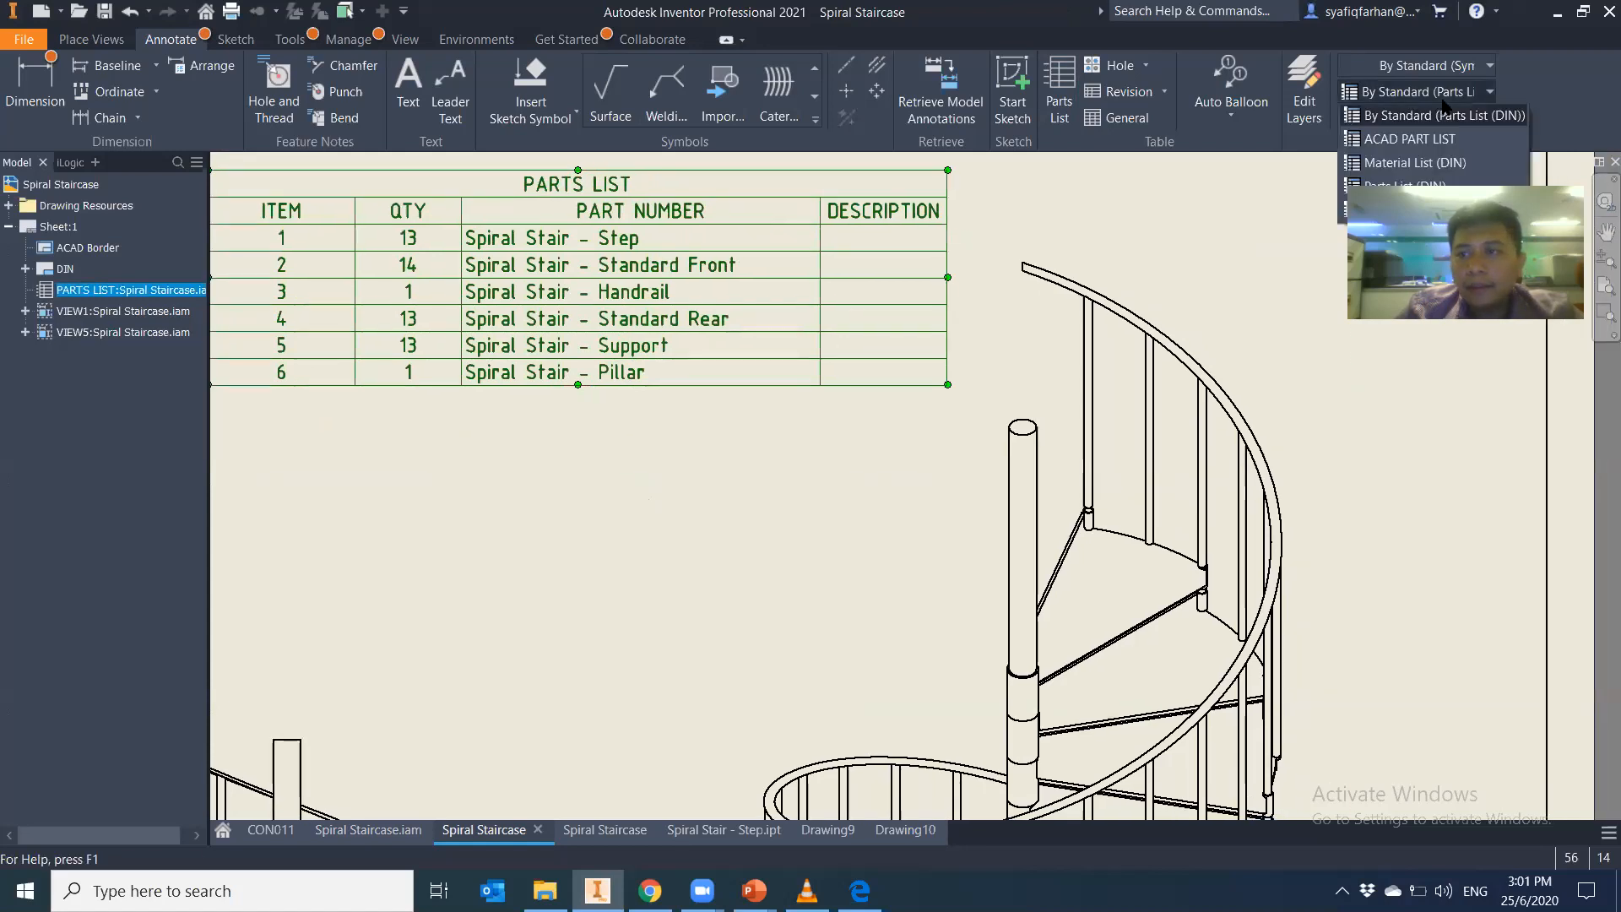
pyautogui.click(1446, 137)
pyautogui.click(720, 589)
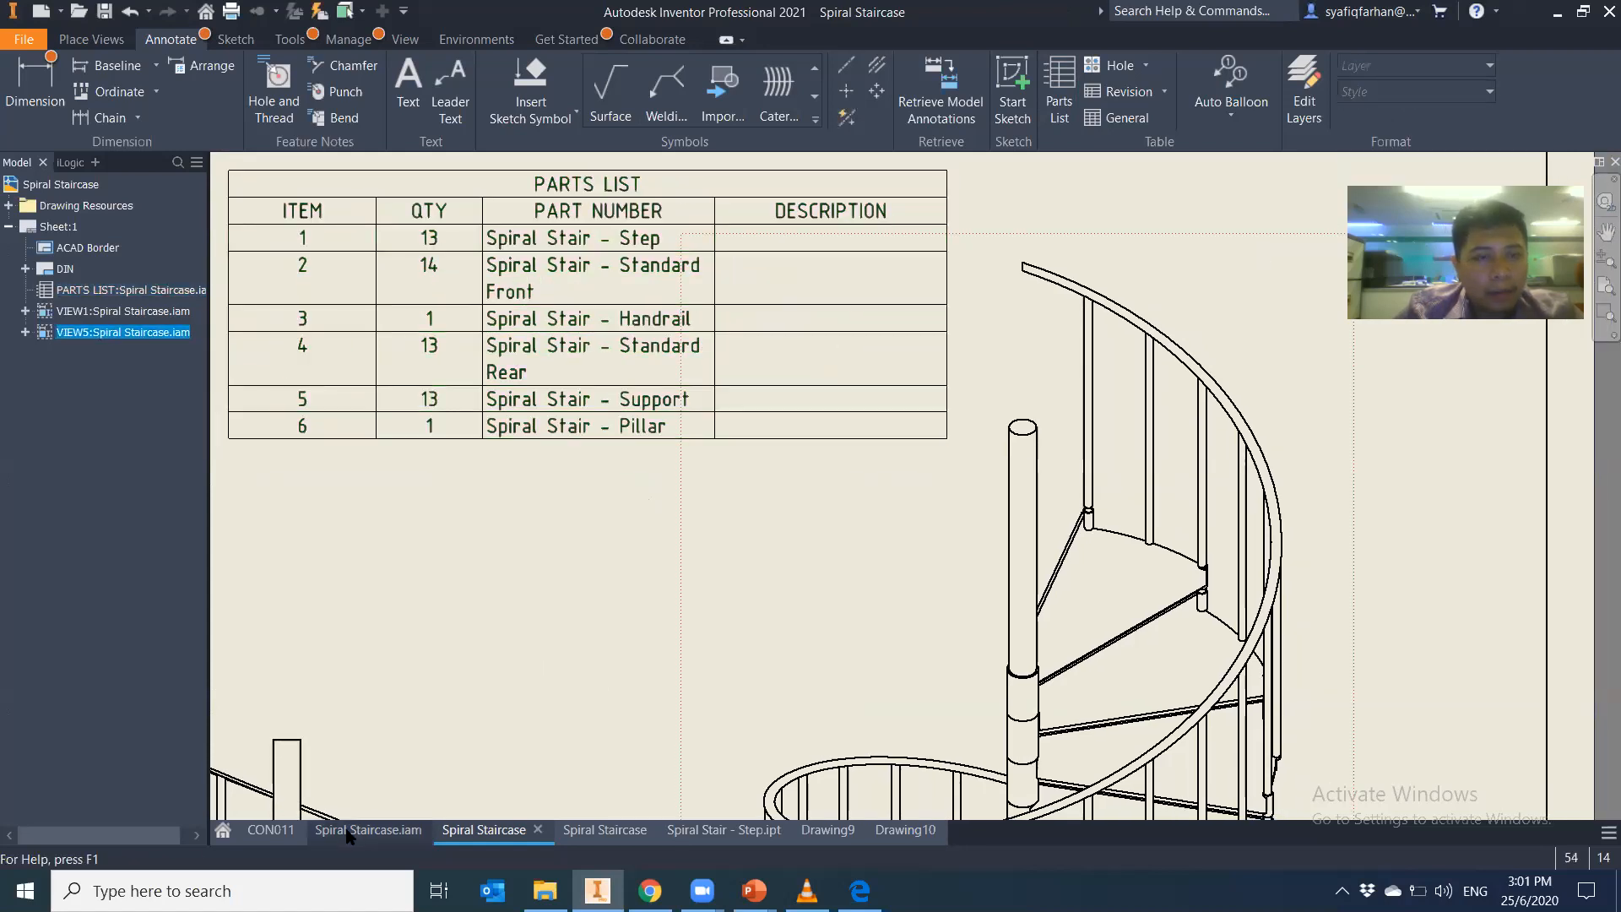
# Open the Spiral Staircase assembly's Bill of Materials and move the Handrail row to the top of the structured list
pyautogui.click(368, 830)
pyautogui.click(142, 42)
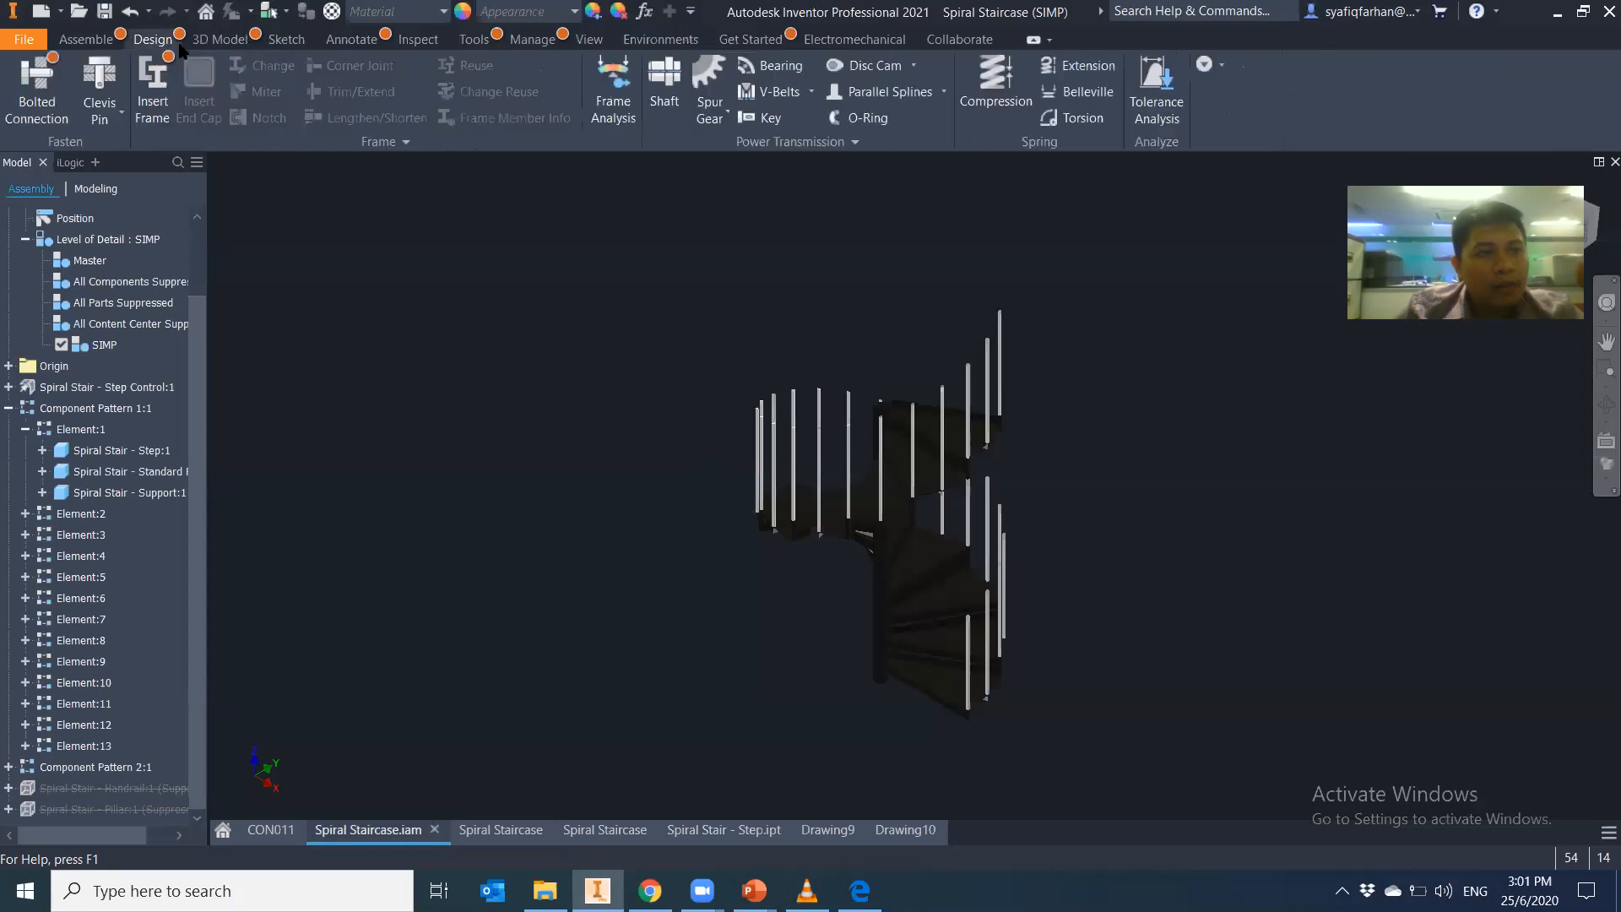
pyautogui.click(87, 40)
pyautogui.click(555, 85)
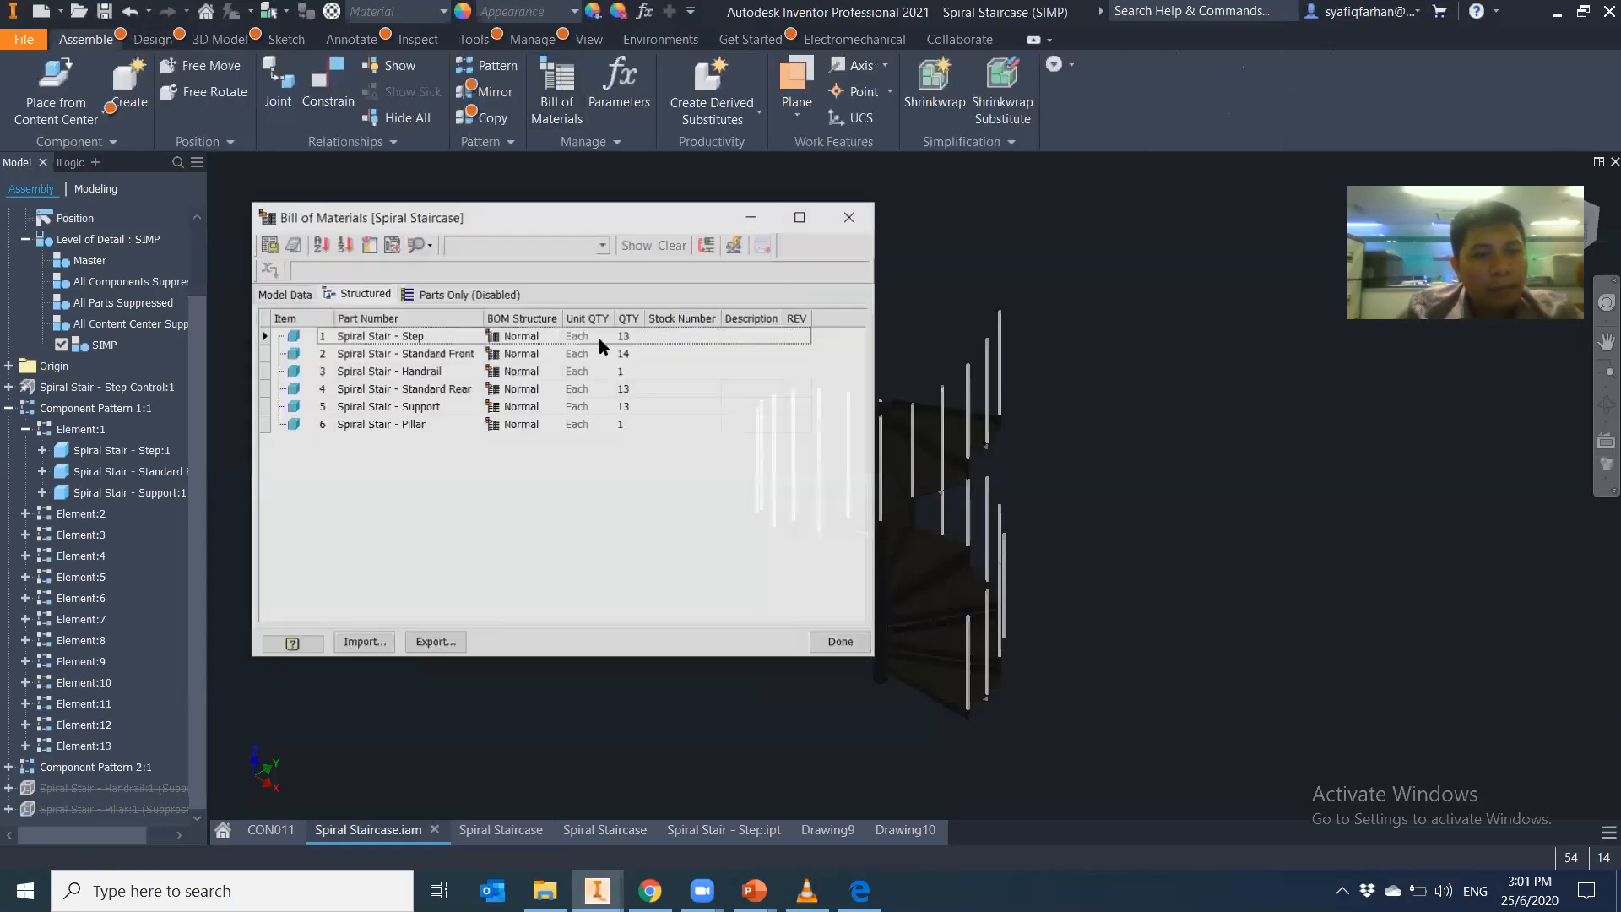
pyautogui.moveTo(485, 213); pyautogui.dragTo(477, 194)
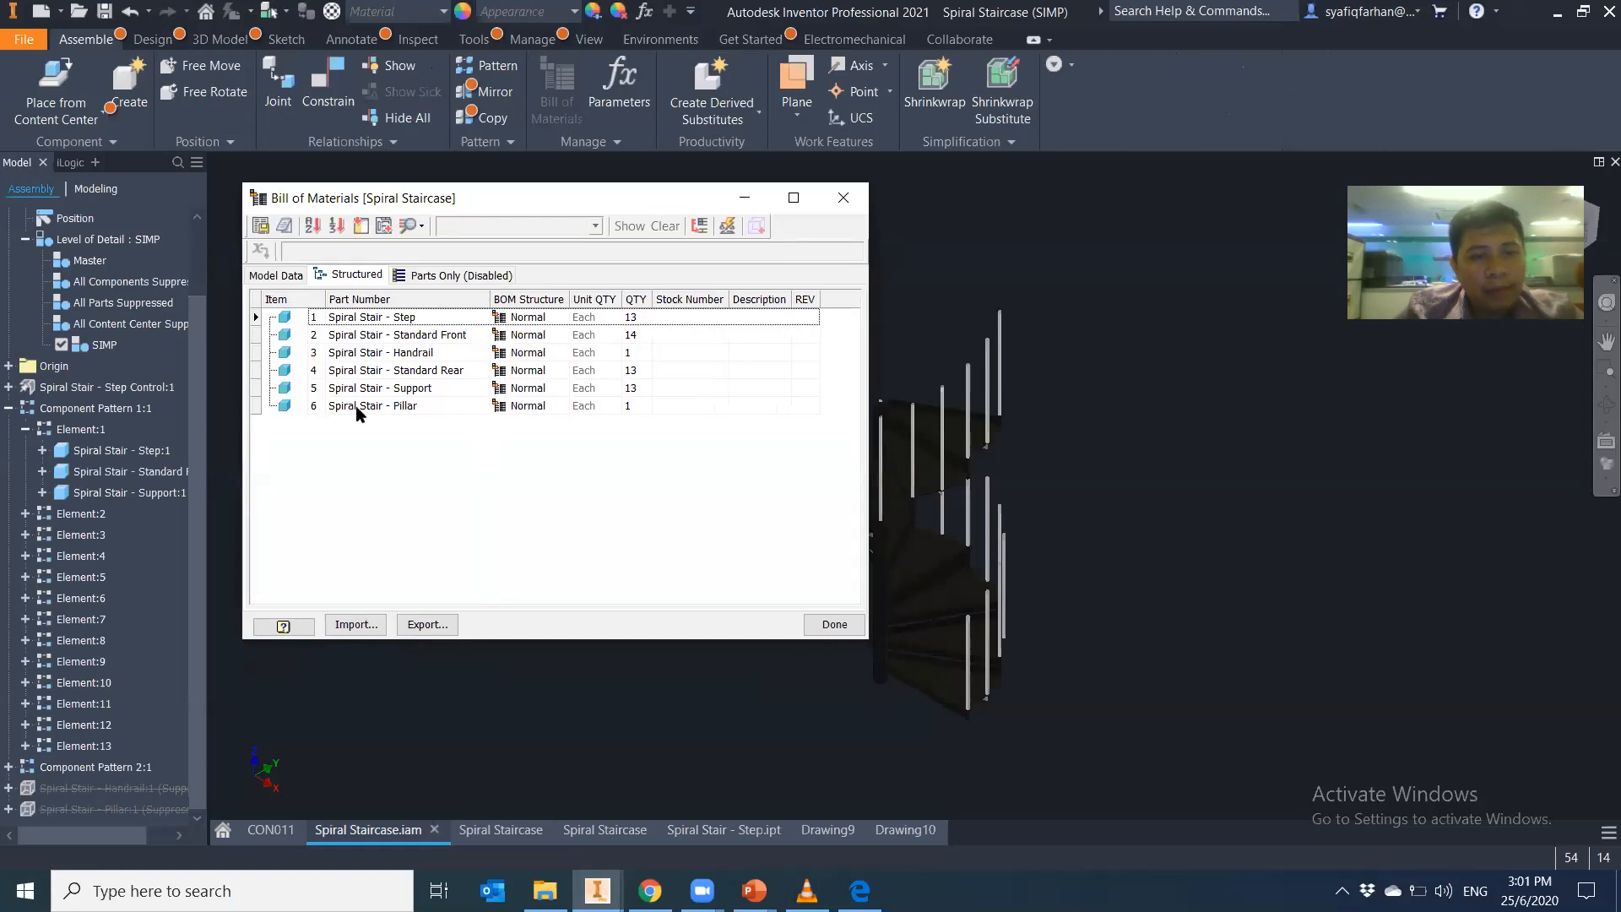
pyautogui.click(312, 354)
pyautogui.moveTo(262, 356); pyautogui.dragTo(258, 317)
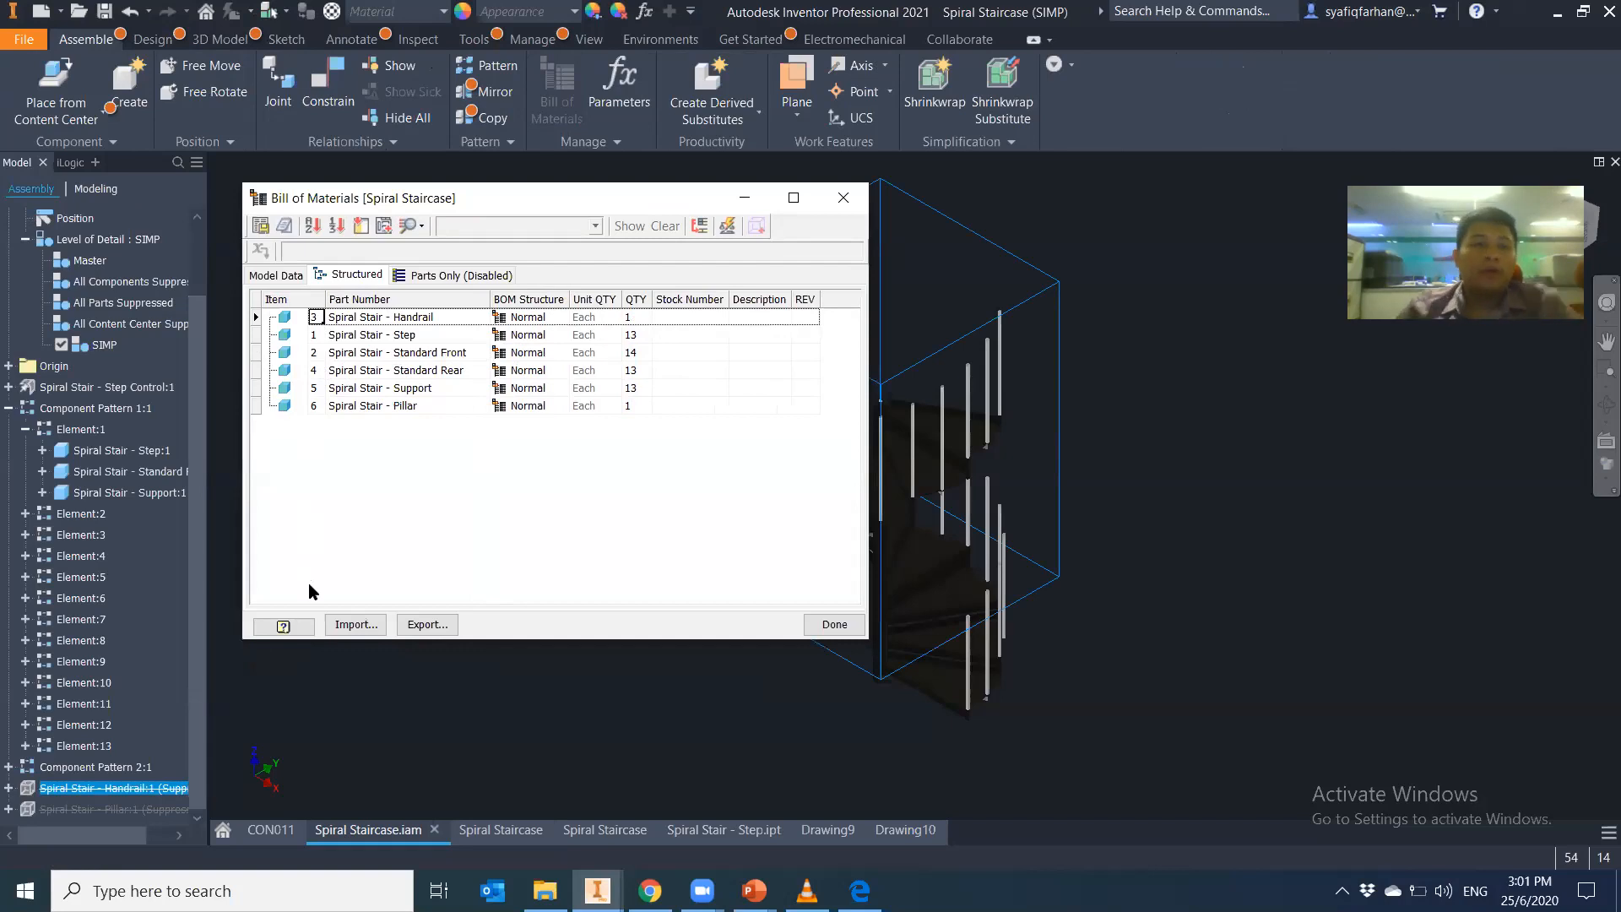
# Check the file type offered for importing a BOM customization without importing anything, and close the Bill of Materials
pyautogui.click(350, 624)
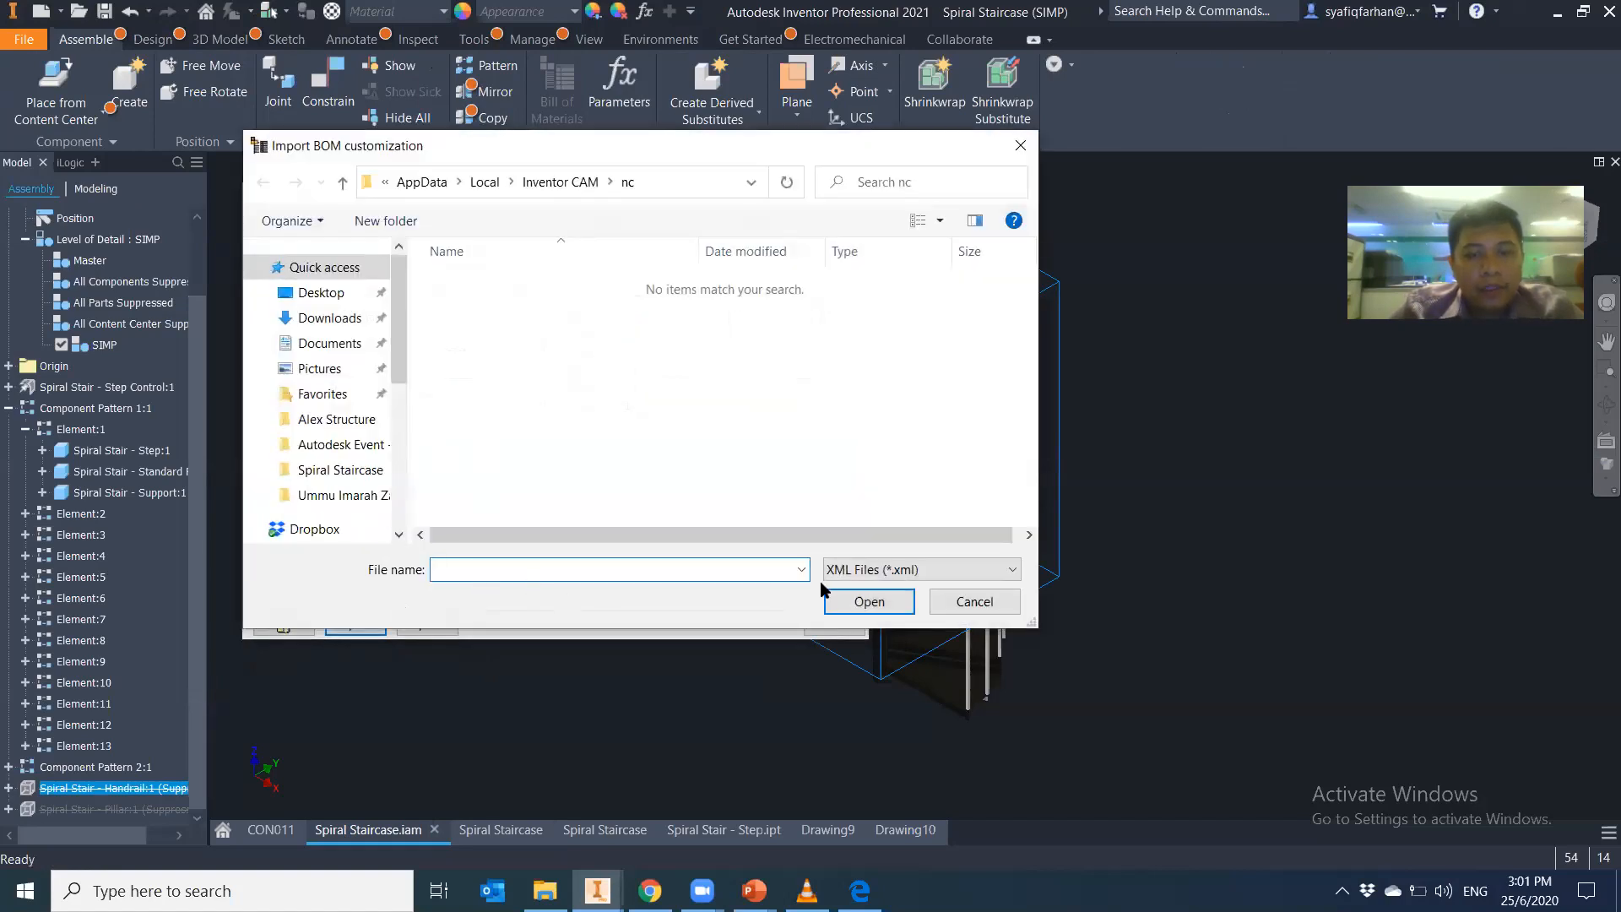
pyautogui.click(869, 574)
pyautogui.click(870, 574)
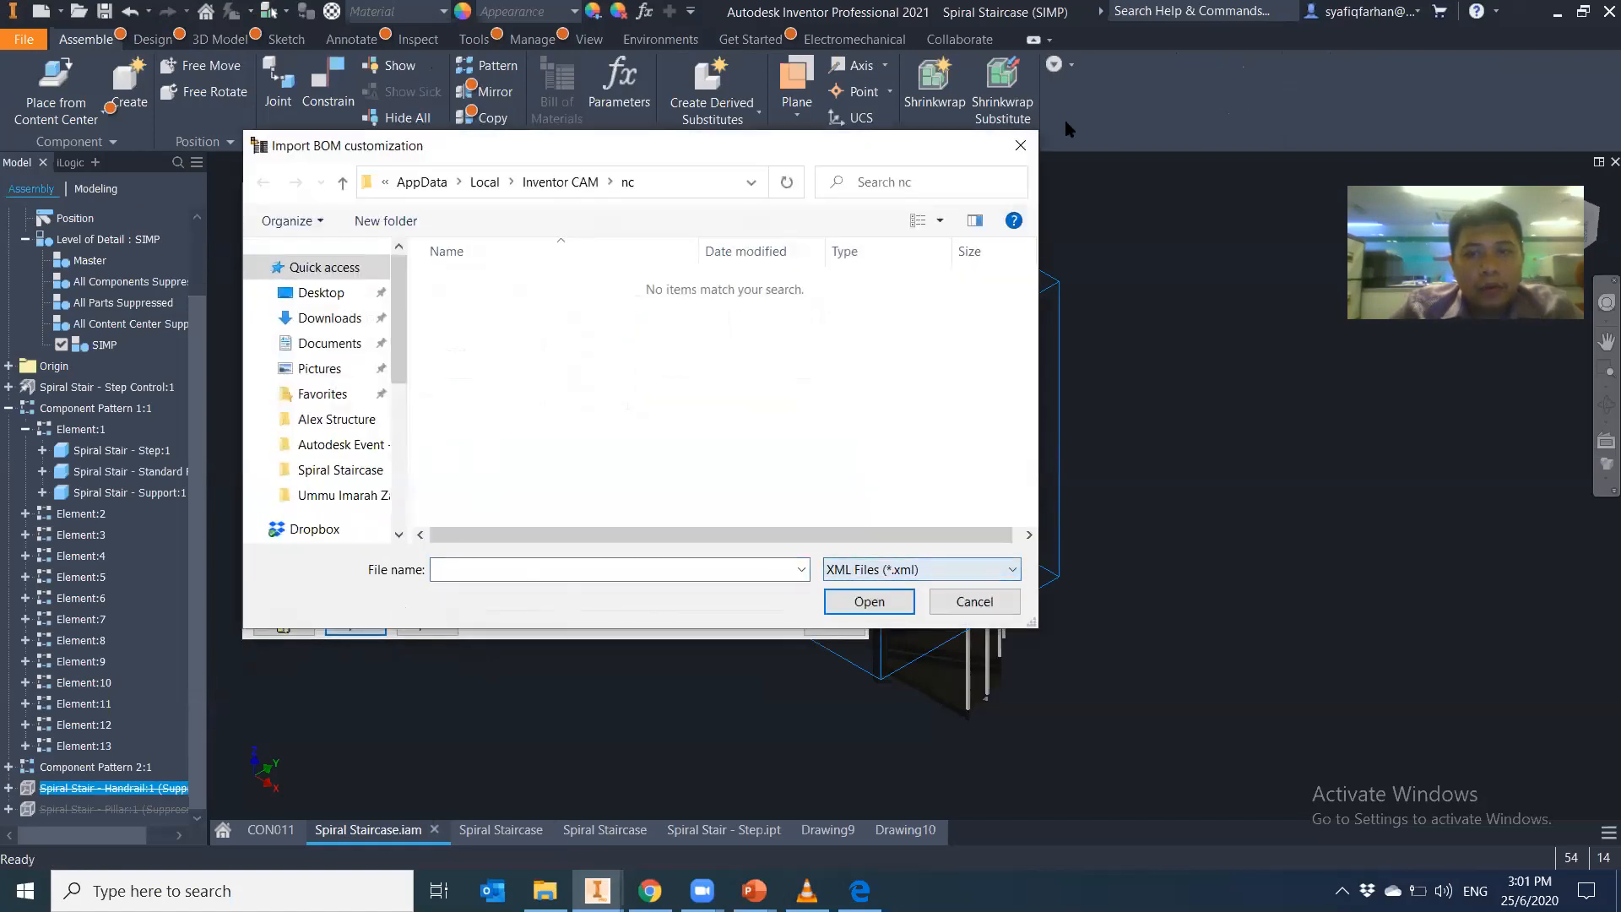
pyautogui.click(1012, 143)
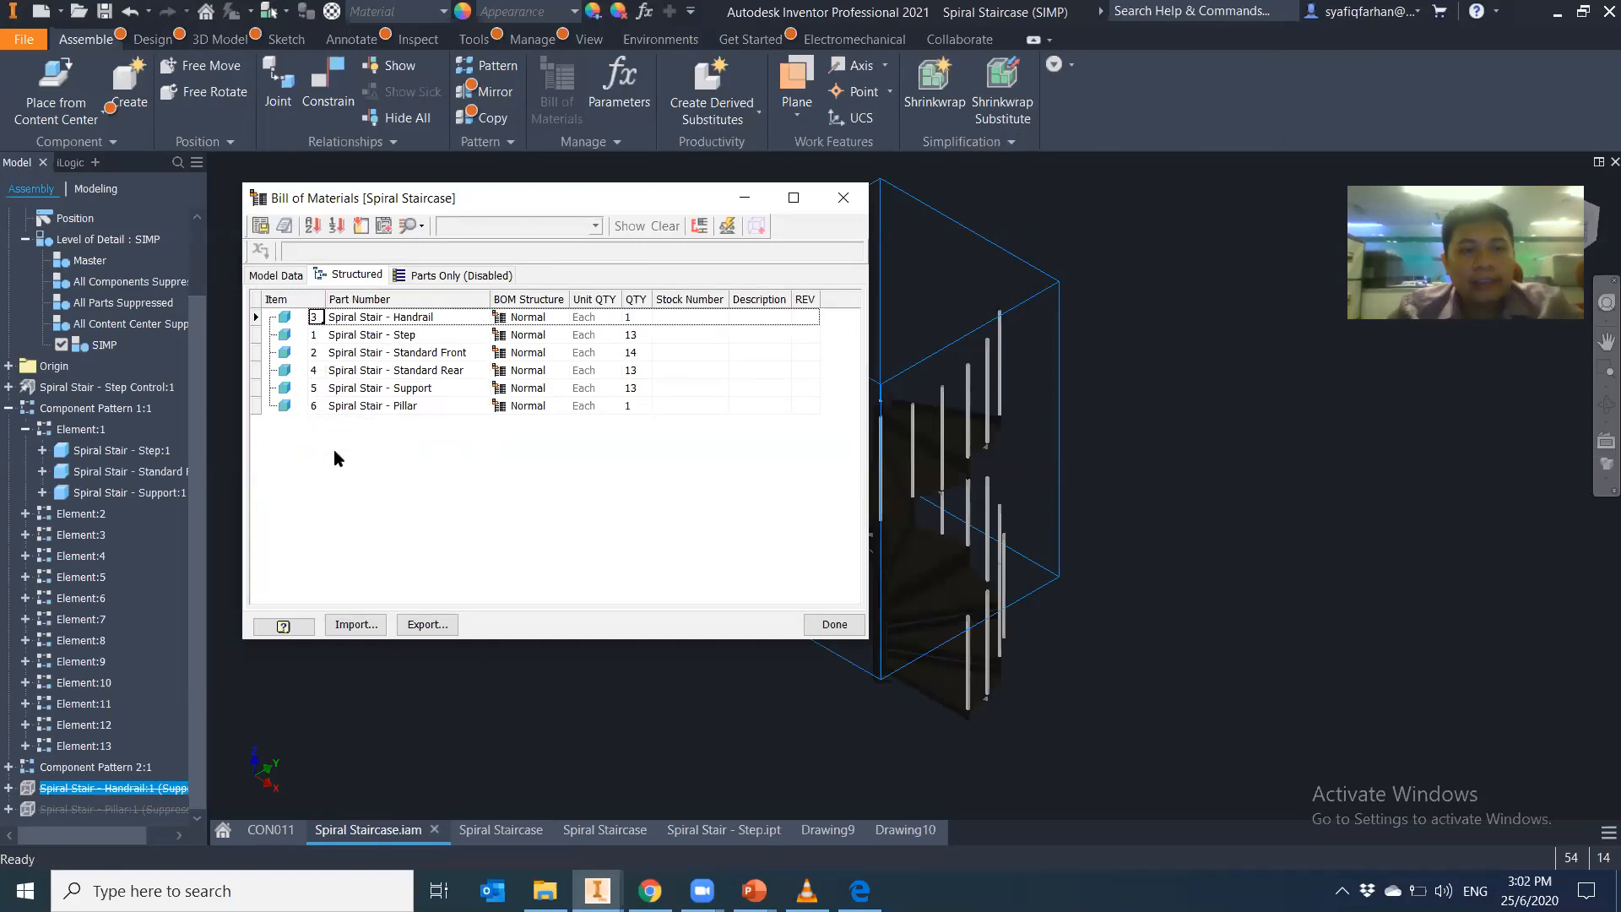
pyautogui.click(842, 197)
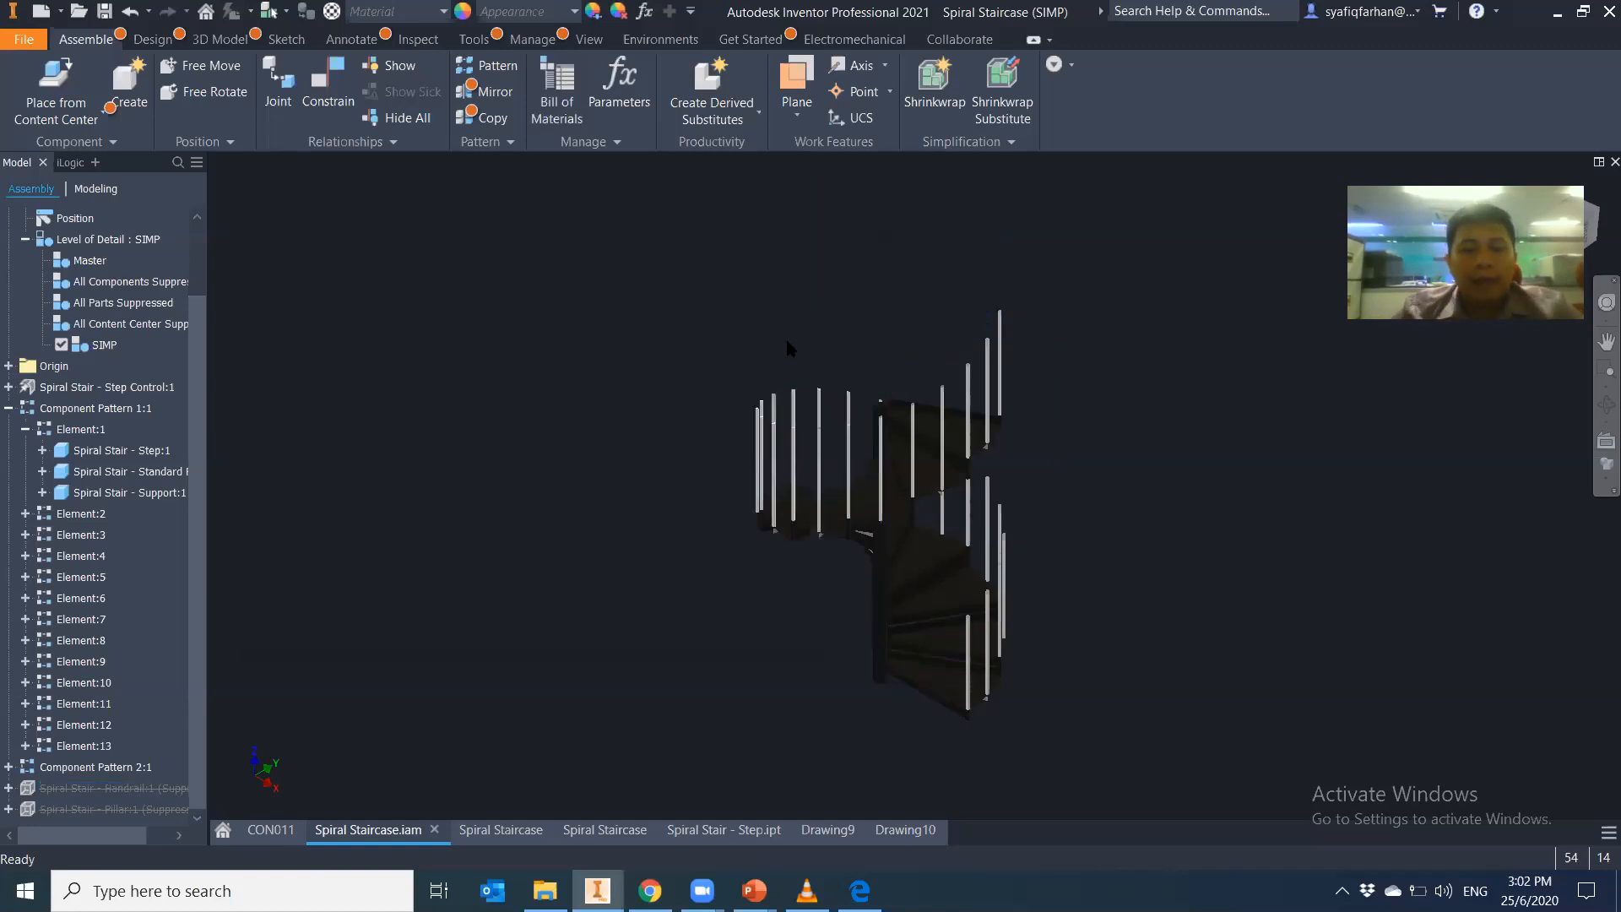
# Switch to Drawing10 and examine which environments are available for a drawing
pyautogui.click(904, 831)
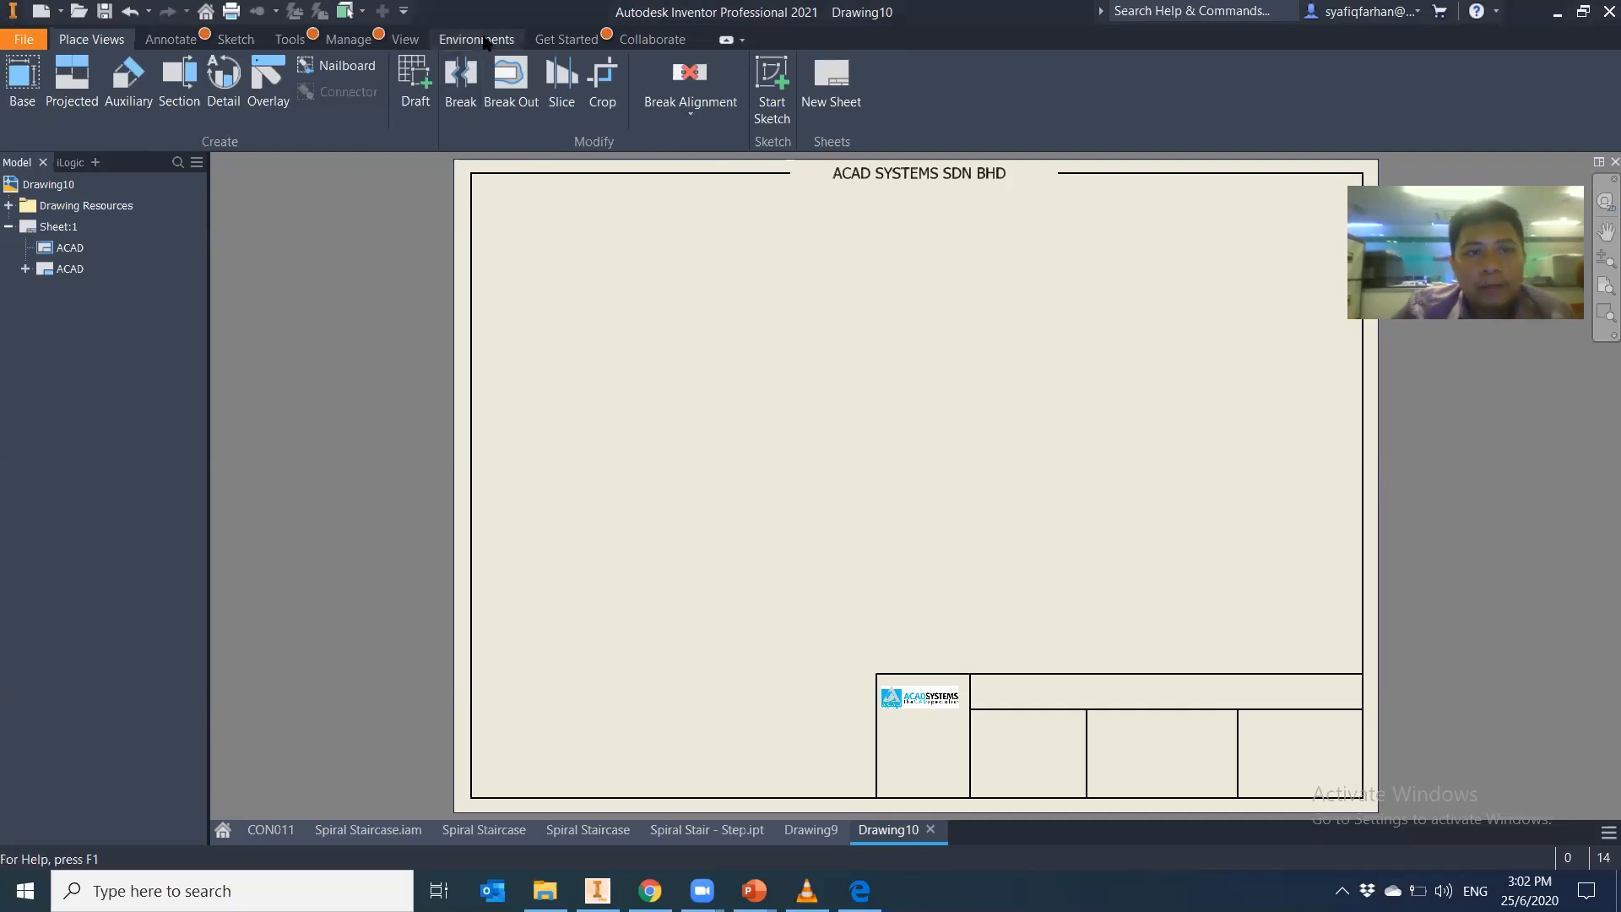
pyautogui.click(475, 42)
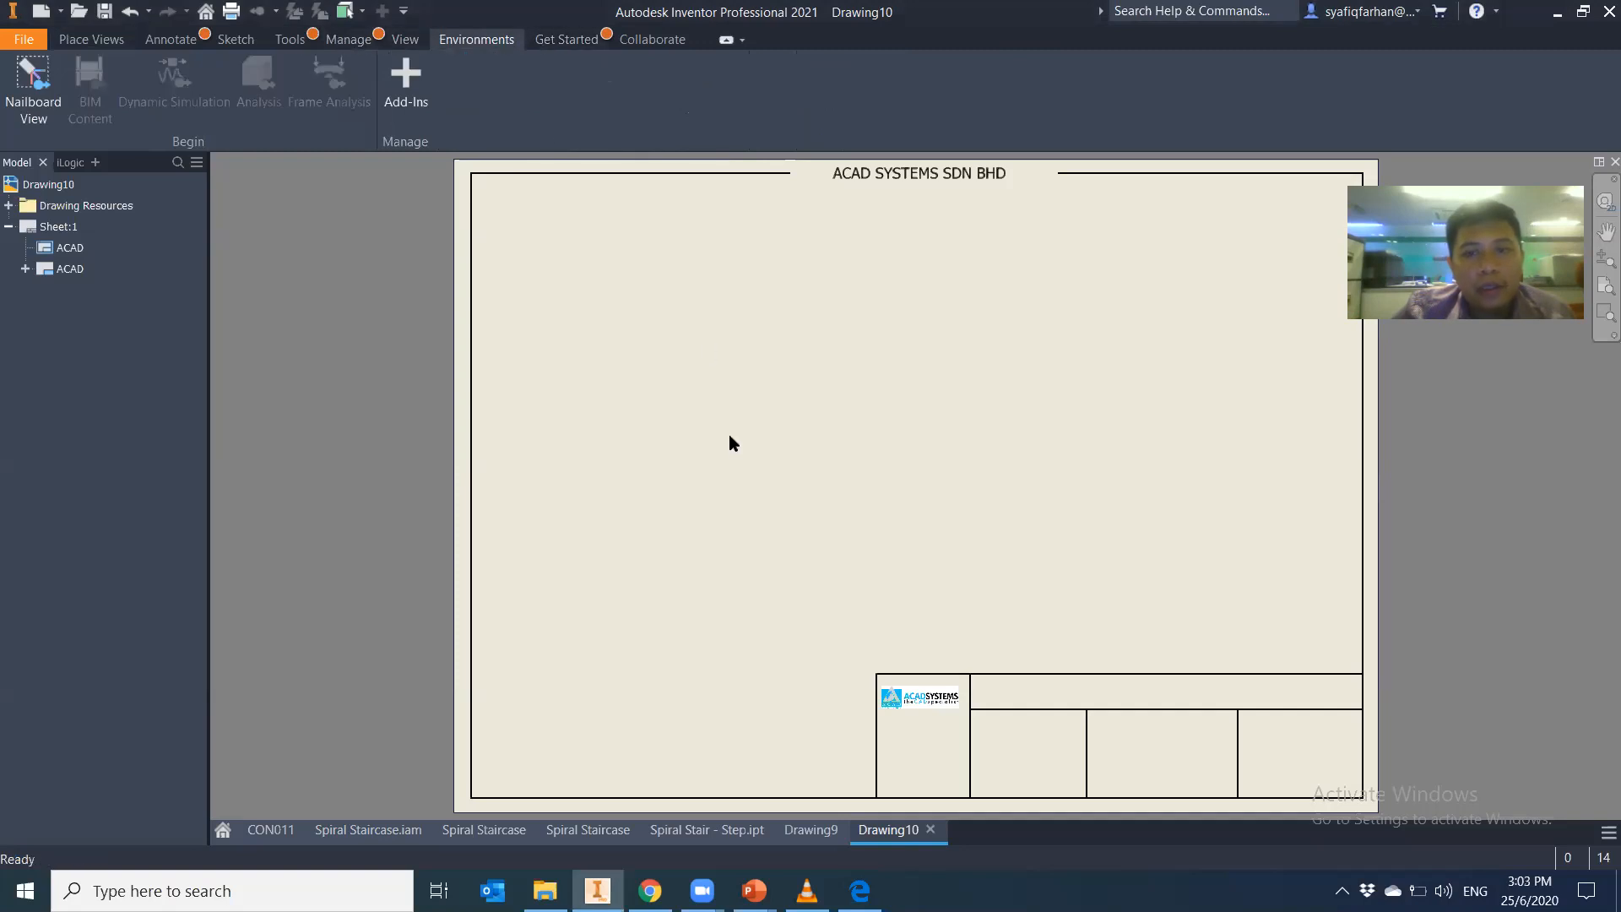
pyautogui.moveTo(709, 442); pyautogui.dragTo(663, 413, button='middle')
# Try to start Stress Analysis on the Spiral Staircase assembly and save its SIMP level of detail
pyautogui.click(484, 829)
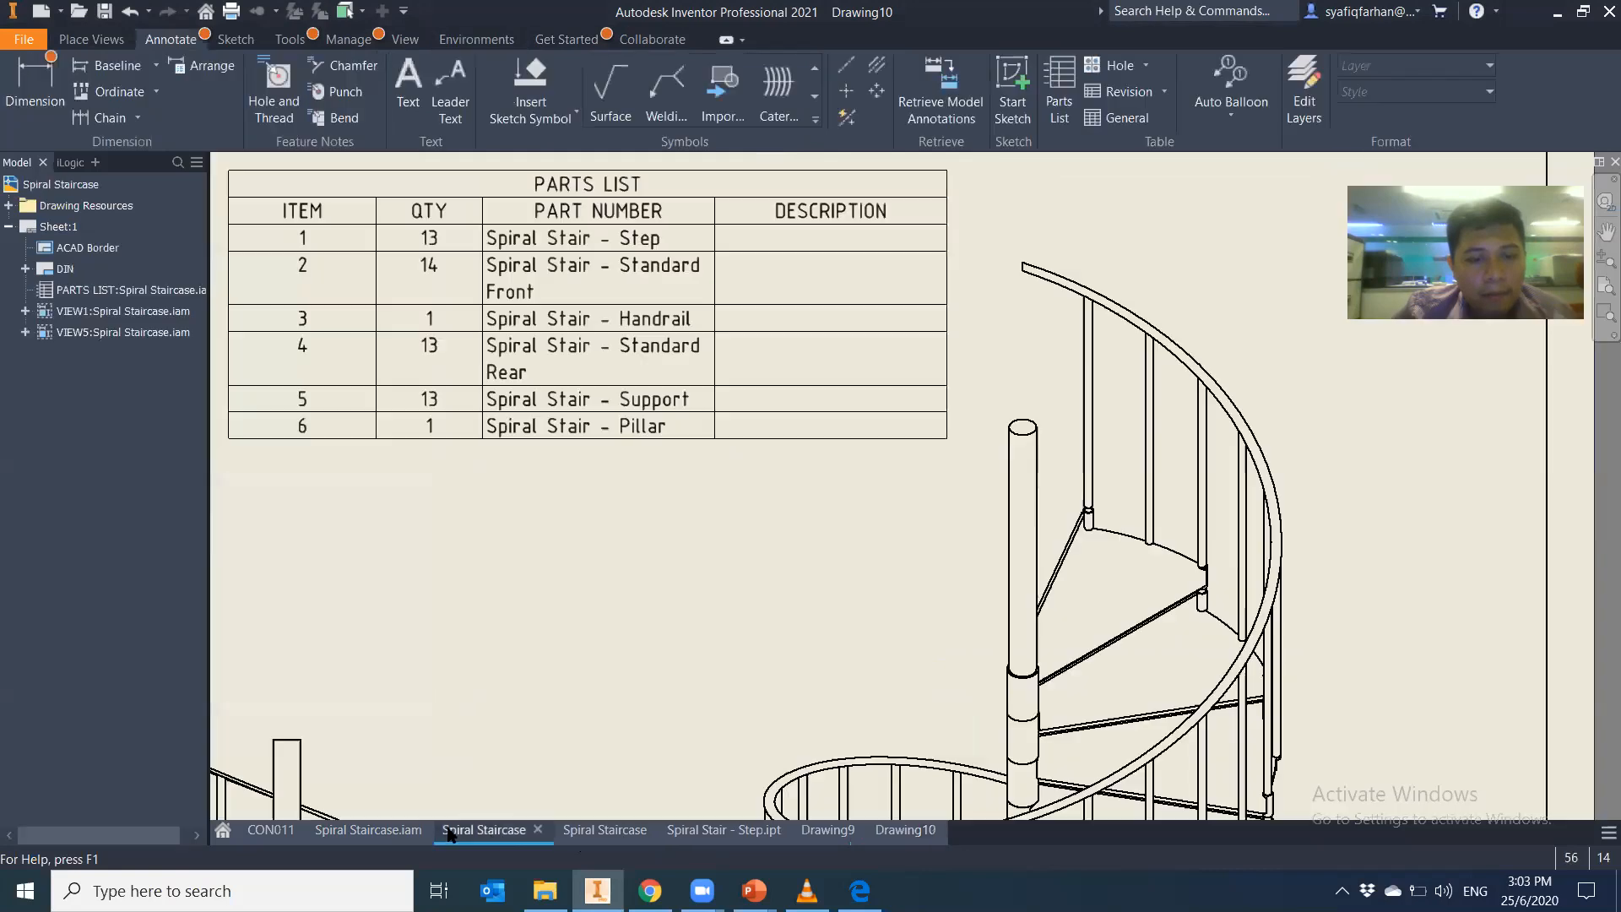
pyautogui.click(368, 829)
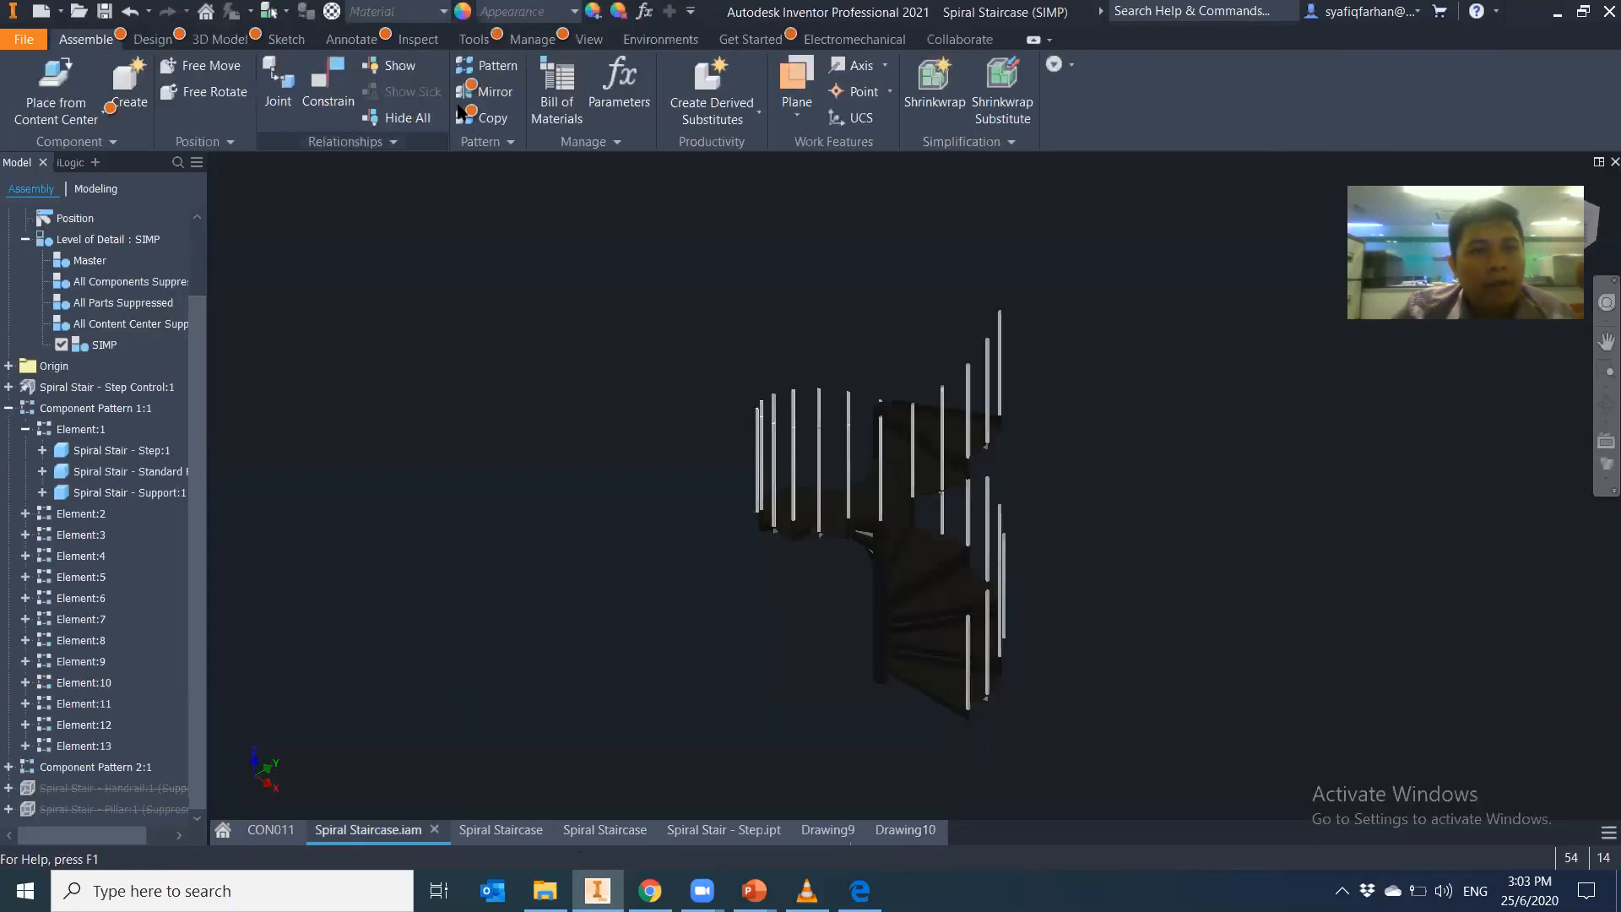
pyautogui.click(659, 39)
pyautogui.click(83, 105)
pyautogui.click(976, 499)
pyautogui.click(104, 11)
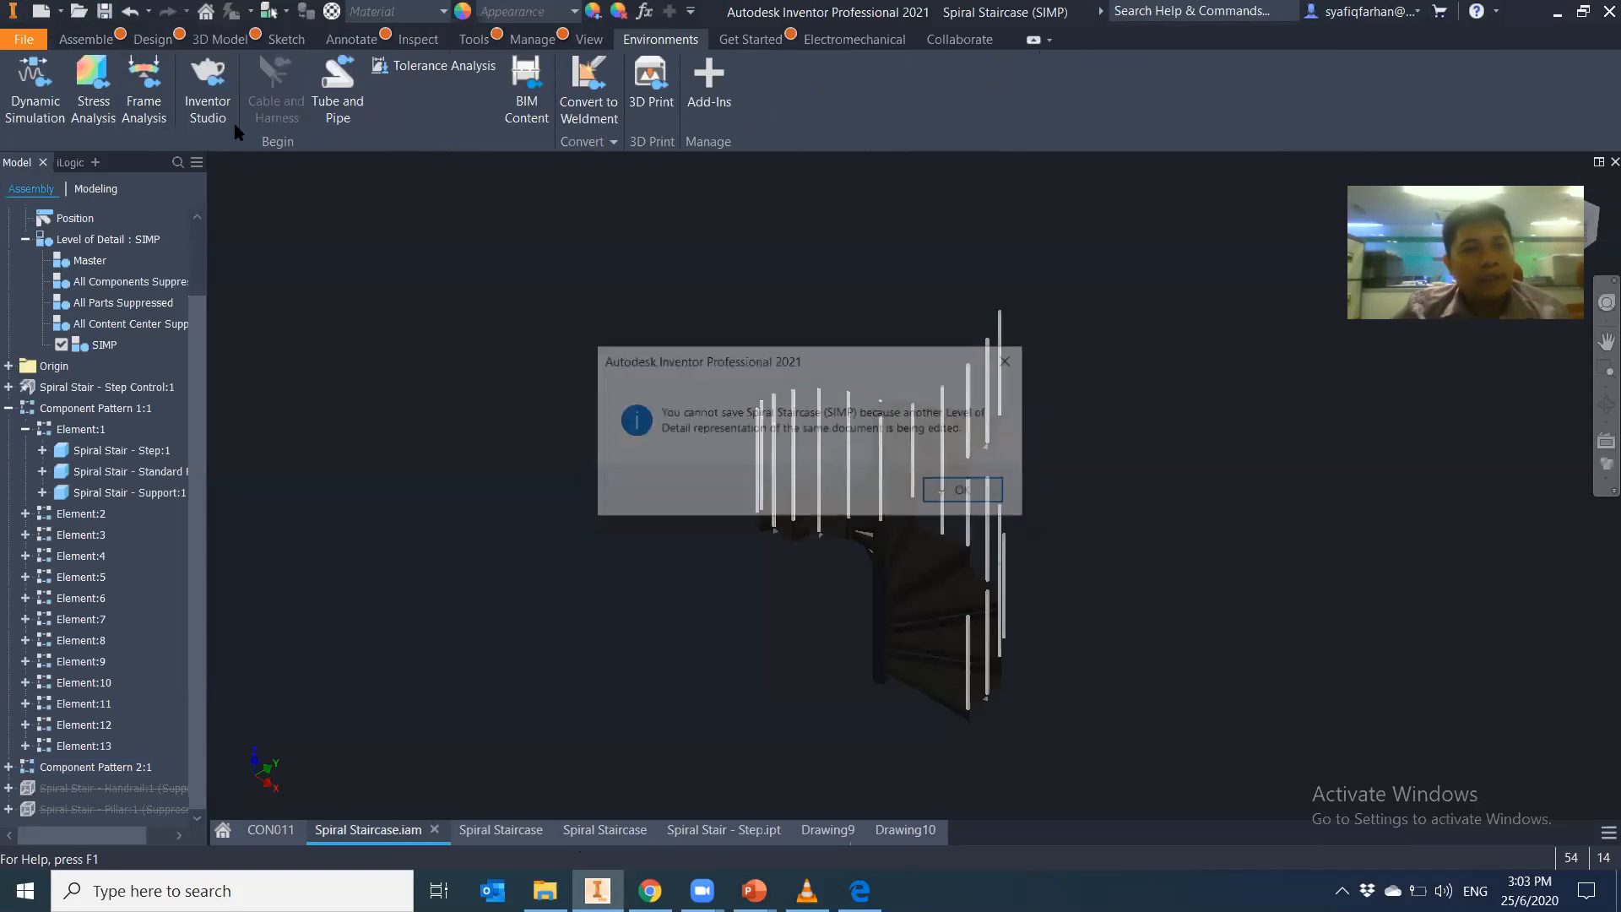
pyautogui.click(969, 494)
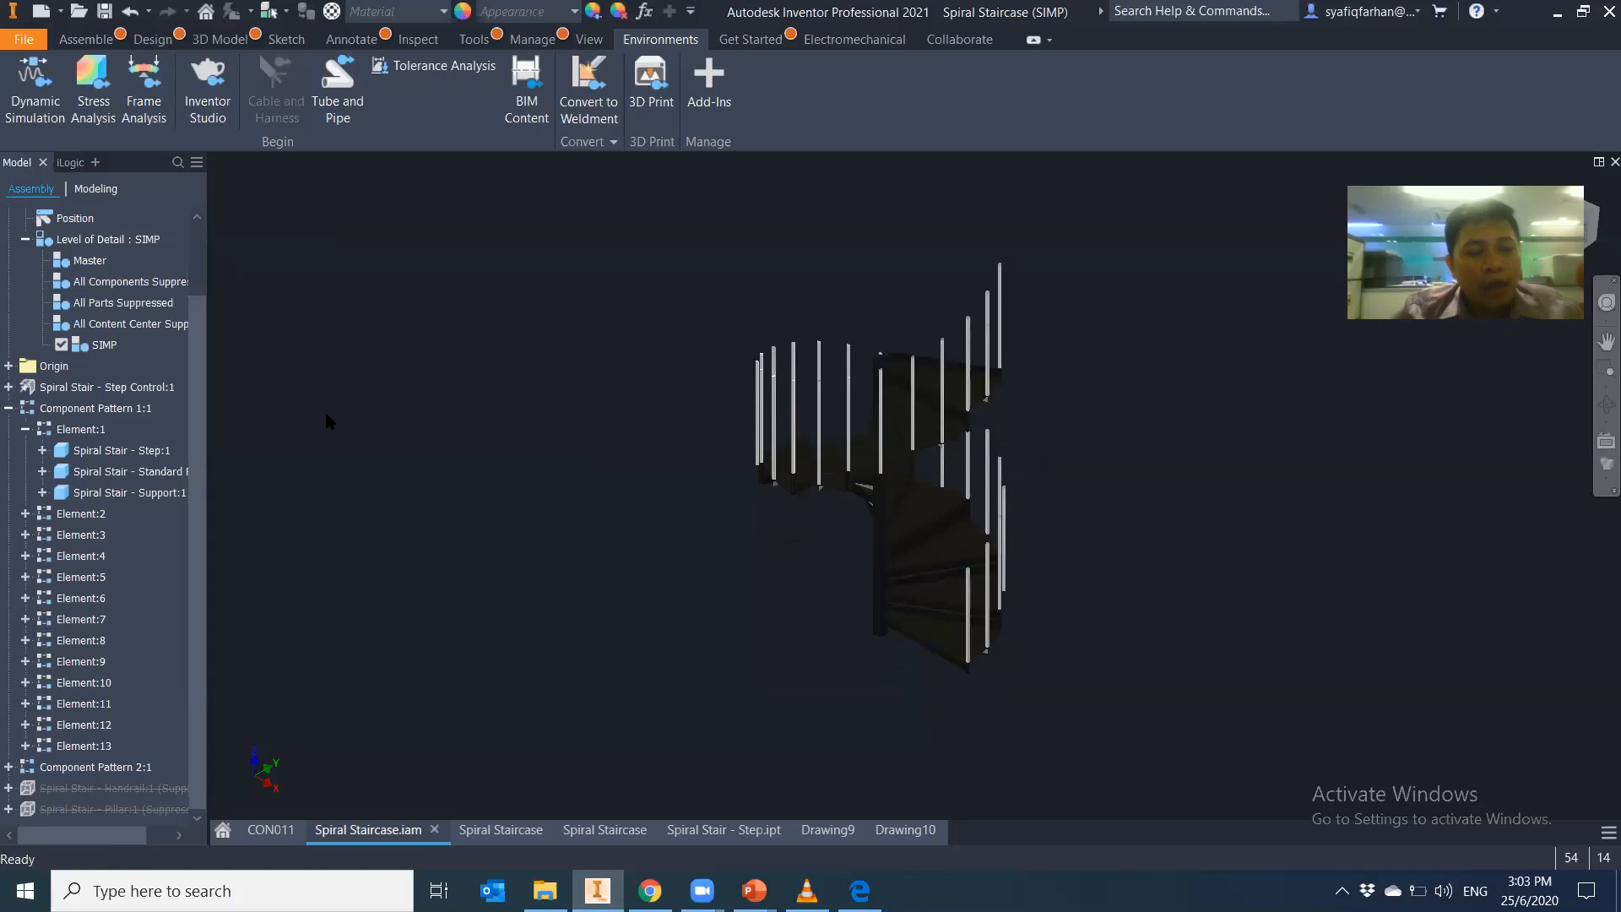
# Open Pivot_Link.ipt from the recent documents of the active Dataset project
pyautogui.click(270, 830)
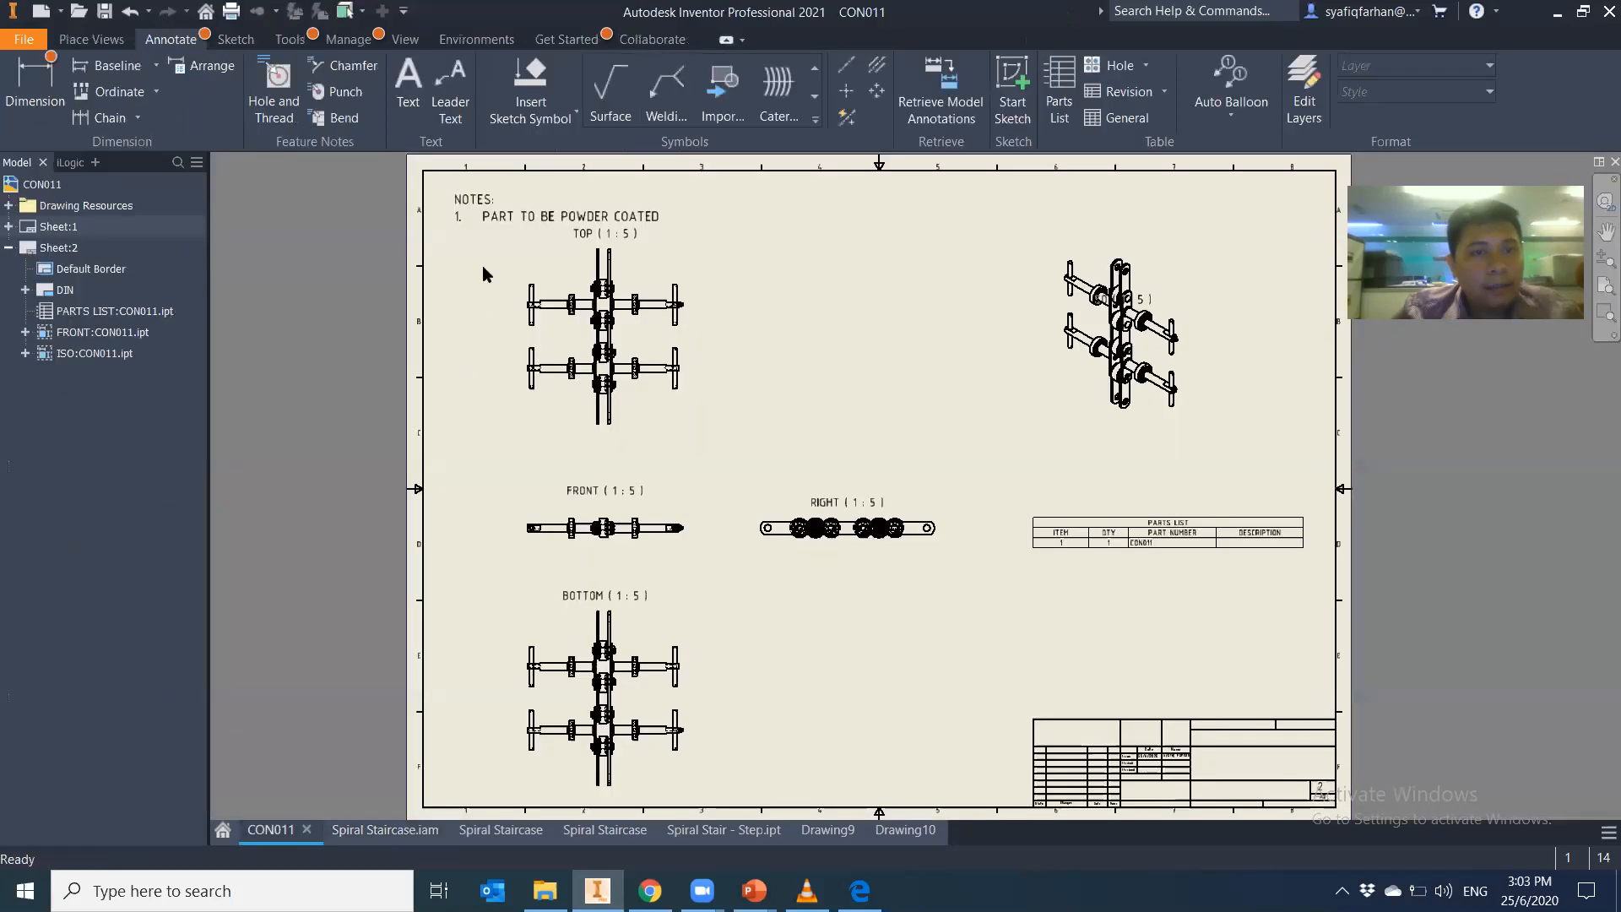
pyautogui.click(78, 11)
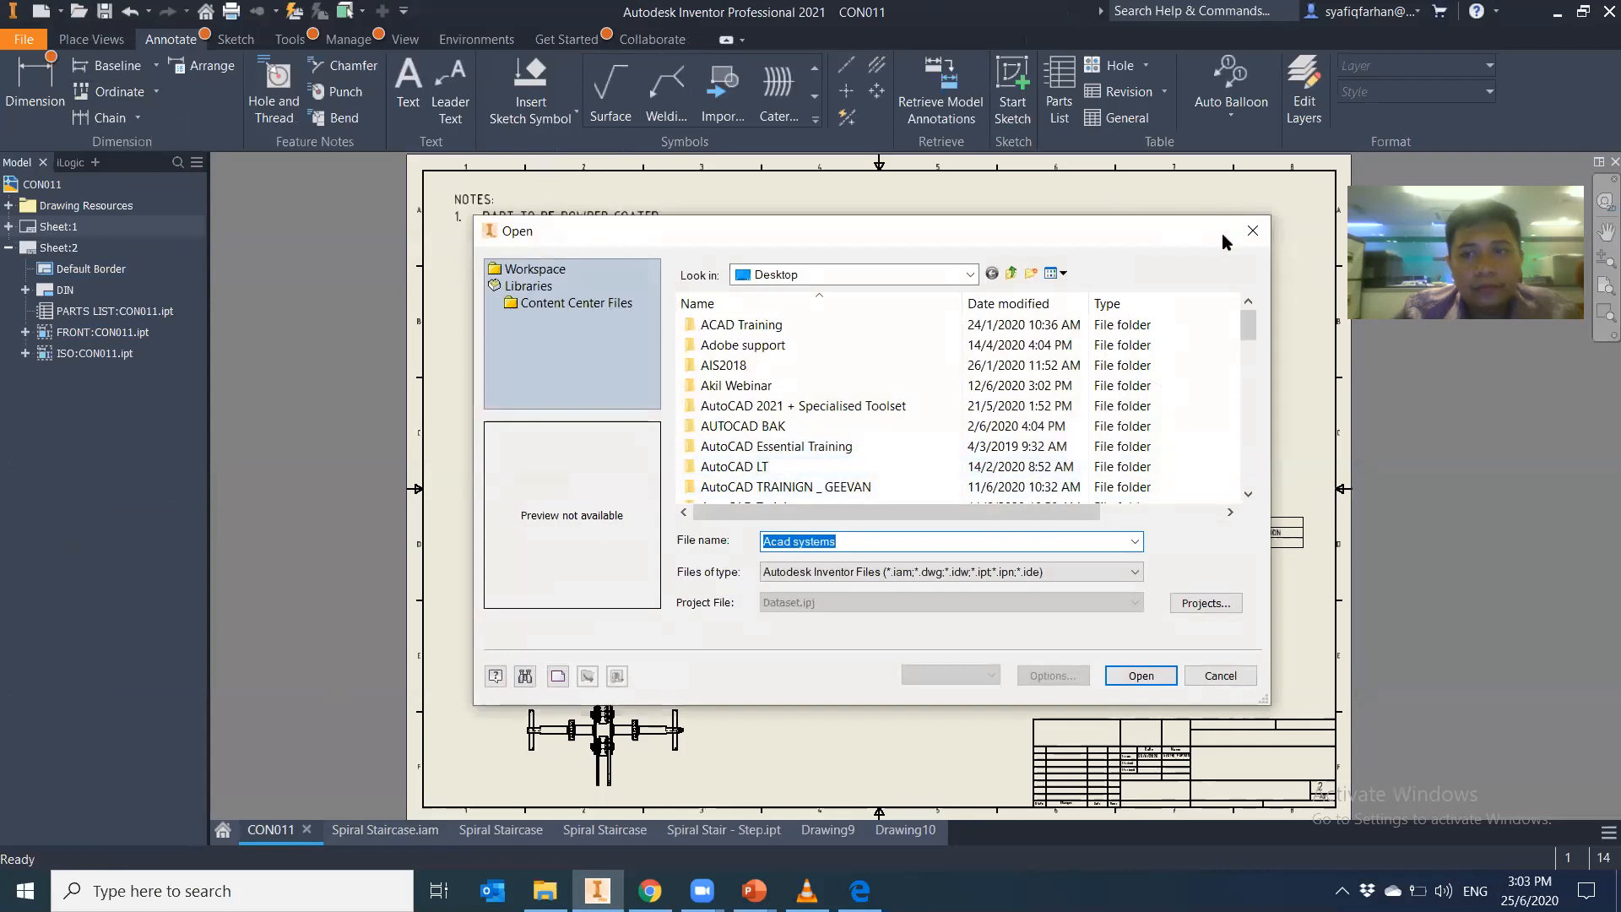
pyautogui.click(1253, 231)
pyautogui.click(222, 830)
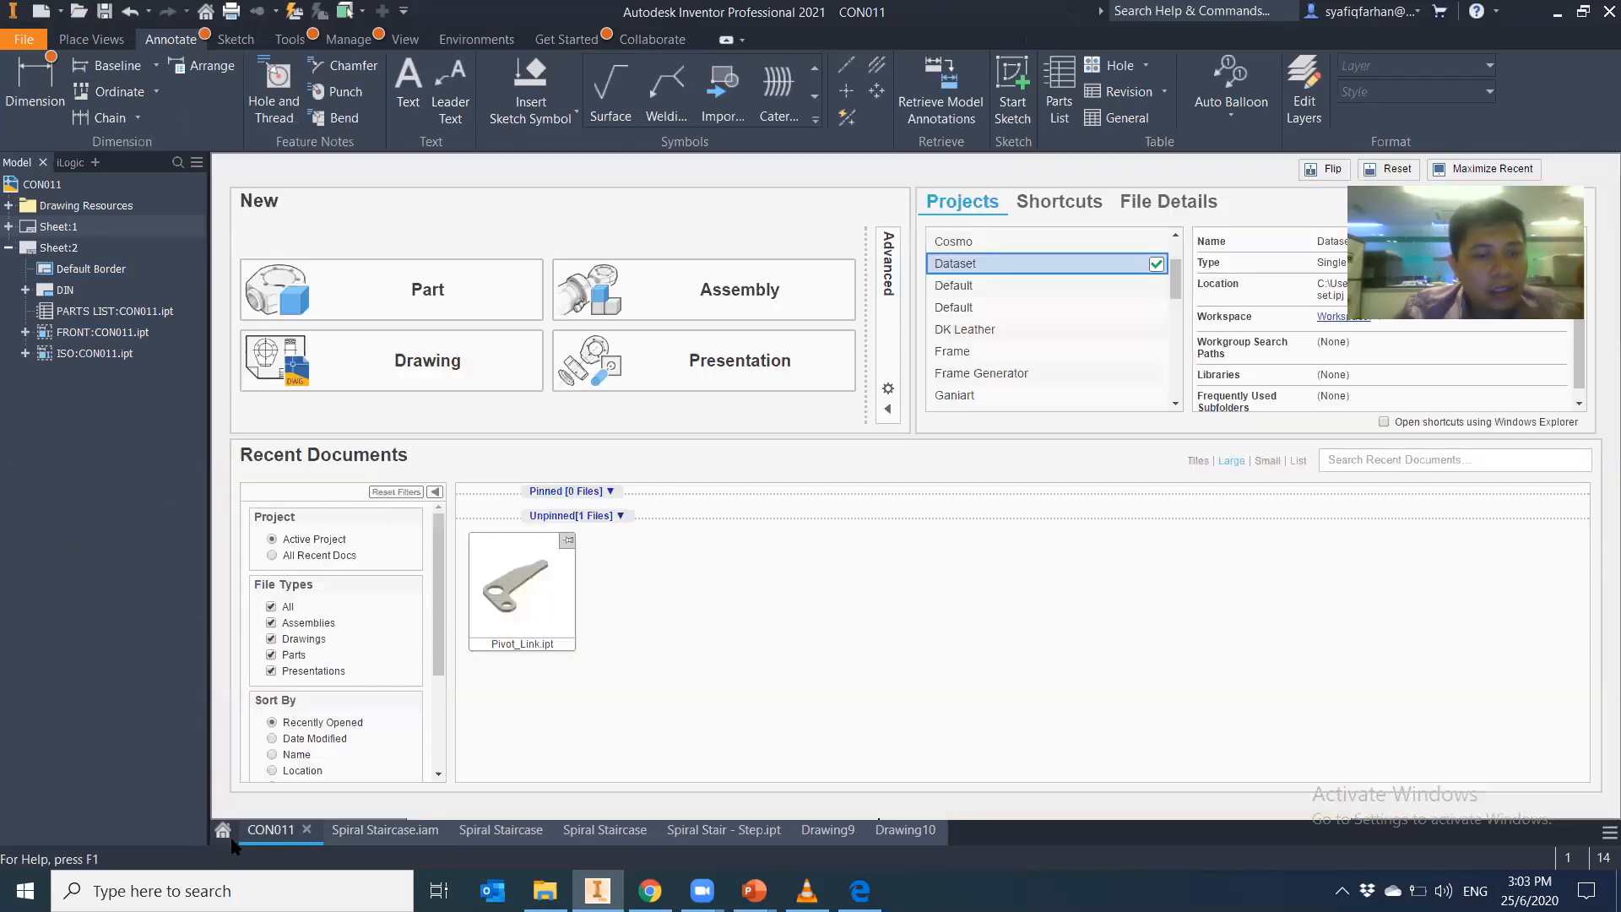
pyautogui.click(498, 561)
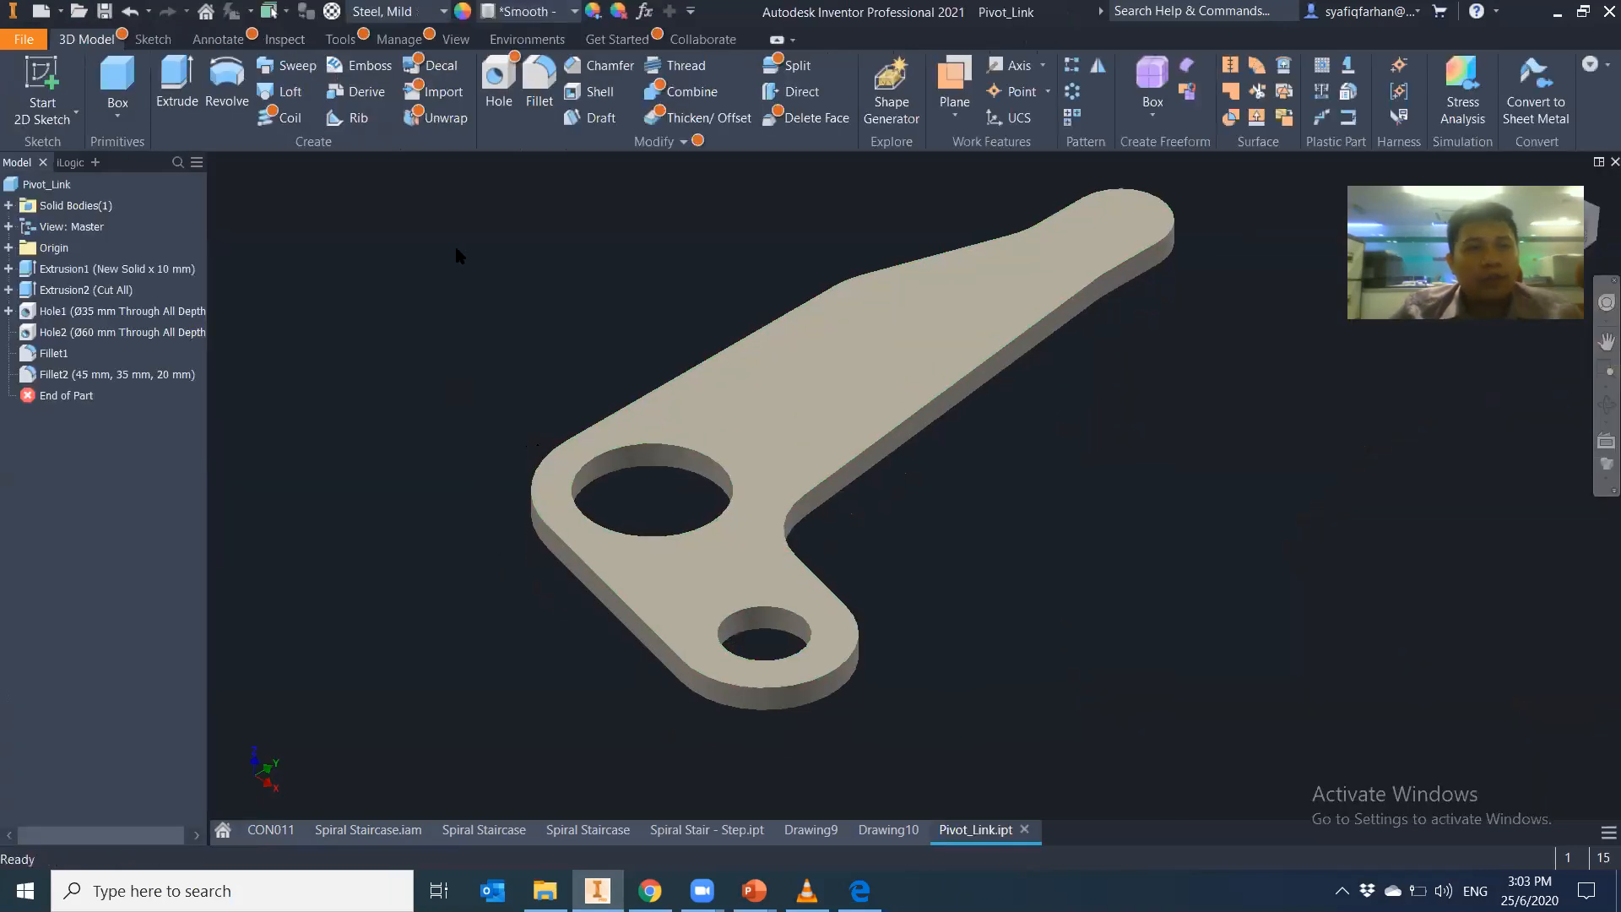
# Create a Single Point static analysis study for Pivot_Link with Bonded contacts and exit the Stress Analysis environment
pyautogui.click(527, 39)
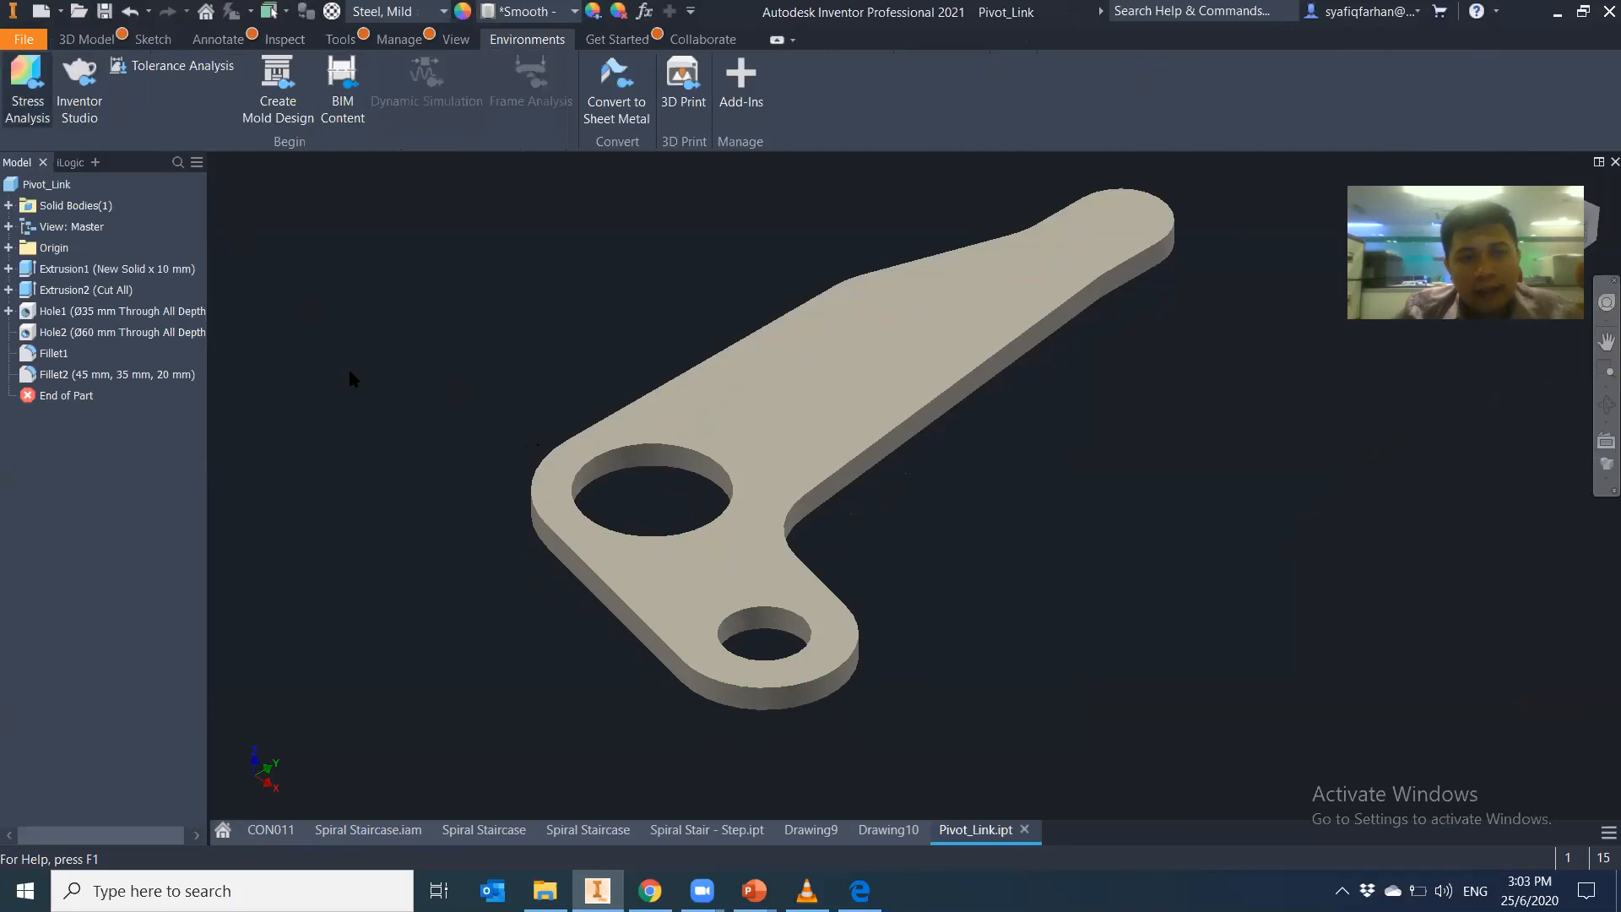
pyautogui.click(35, 108)
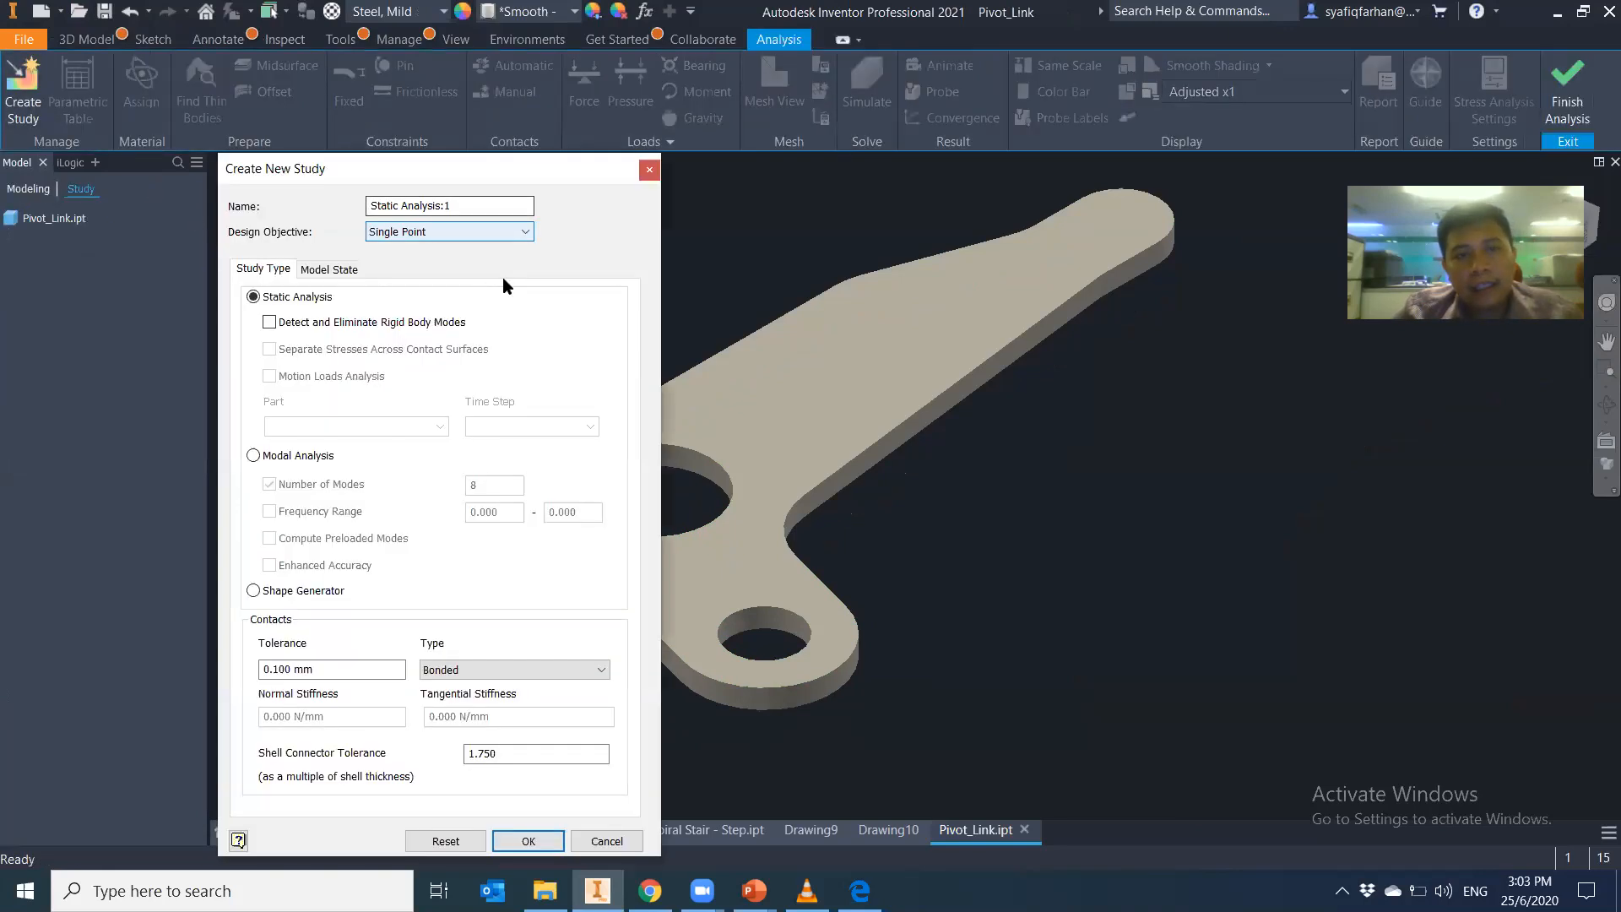
pyautogui.click(532, 836)
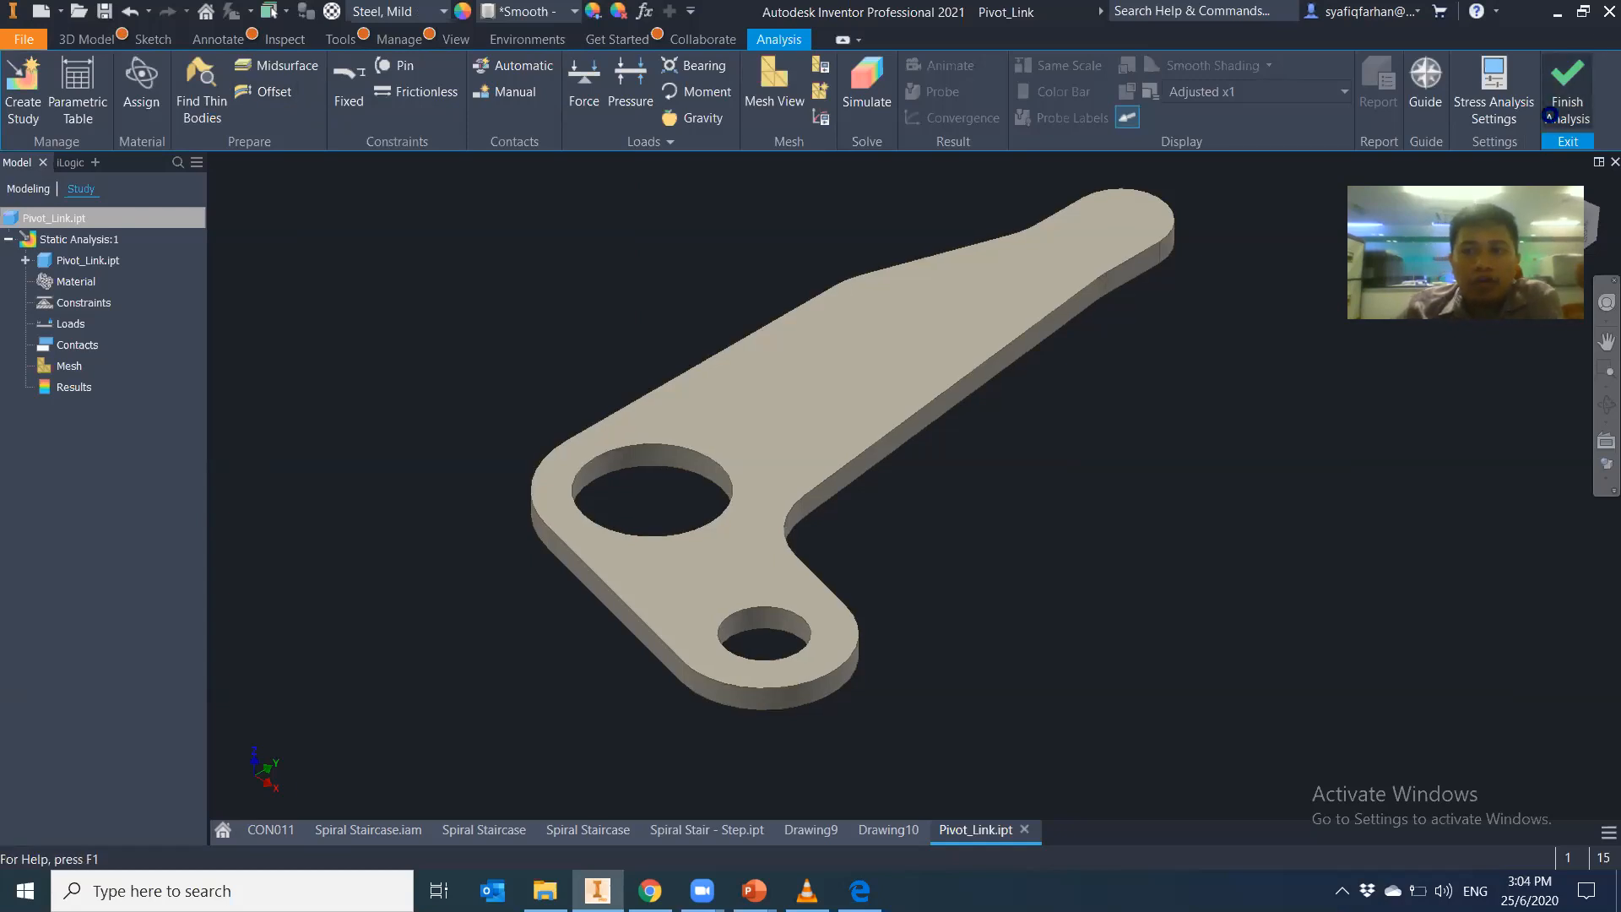
pyautogui.click(1565, 89)
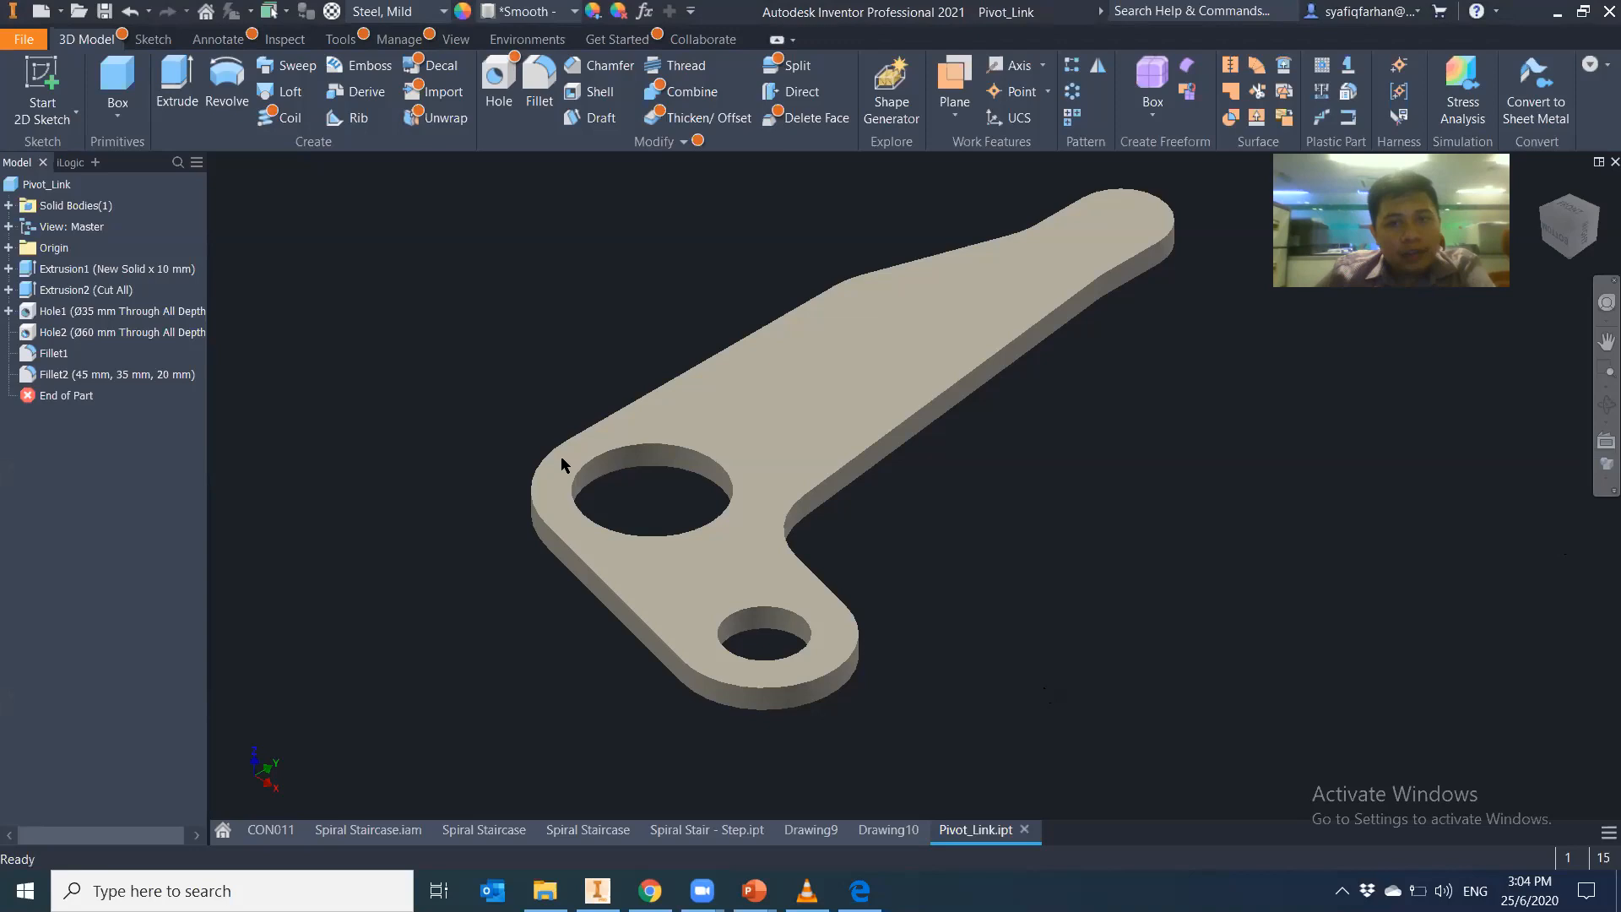
# Switch to Chrome, look over the Acad Systems Helpdesk ticket page and log out of the helpdesk
pyautogui.click(650, 891)
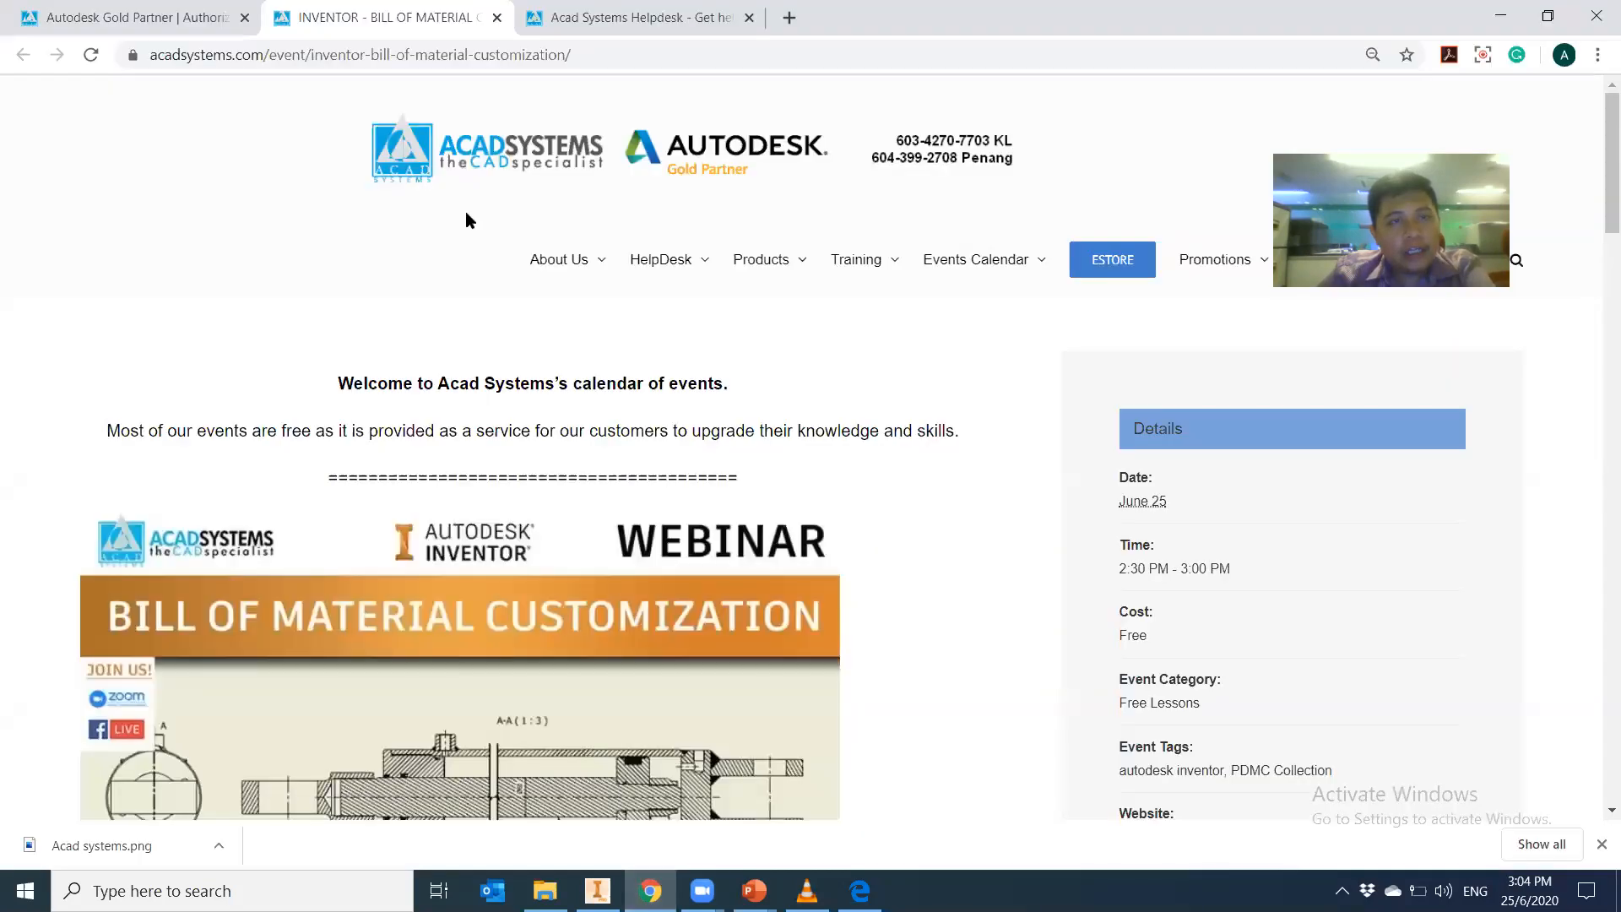
pyautogui.click(591, 18)
pyautogui.scroll(-5, 359, 415)
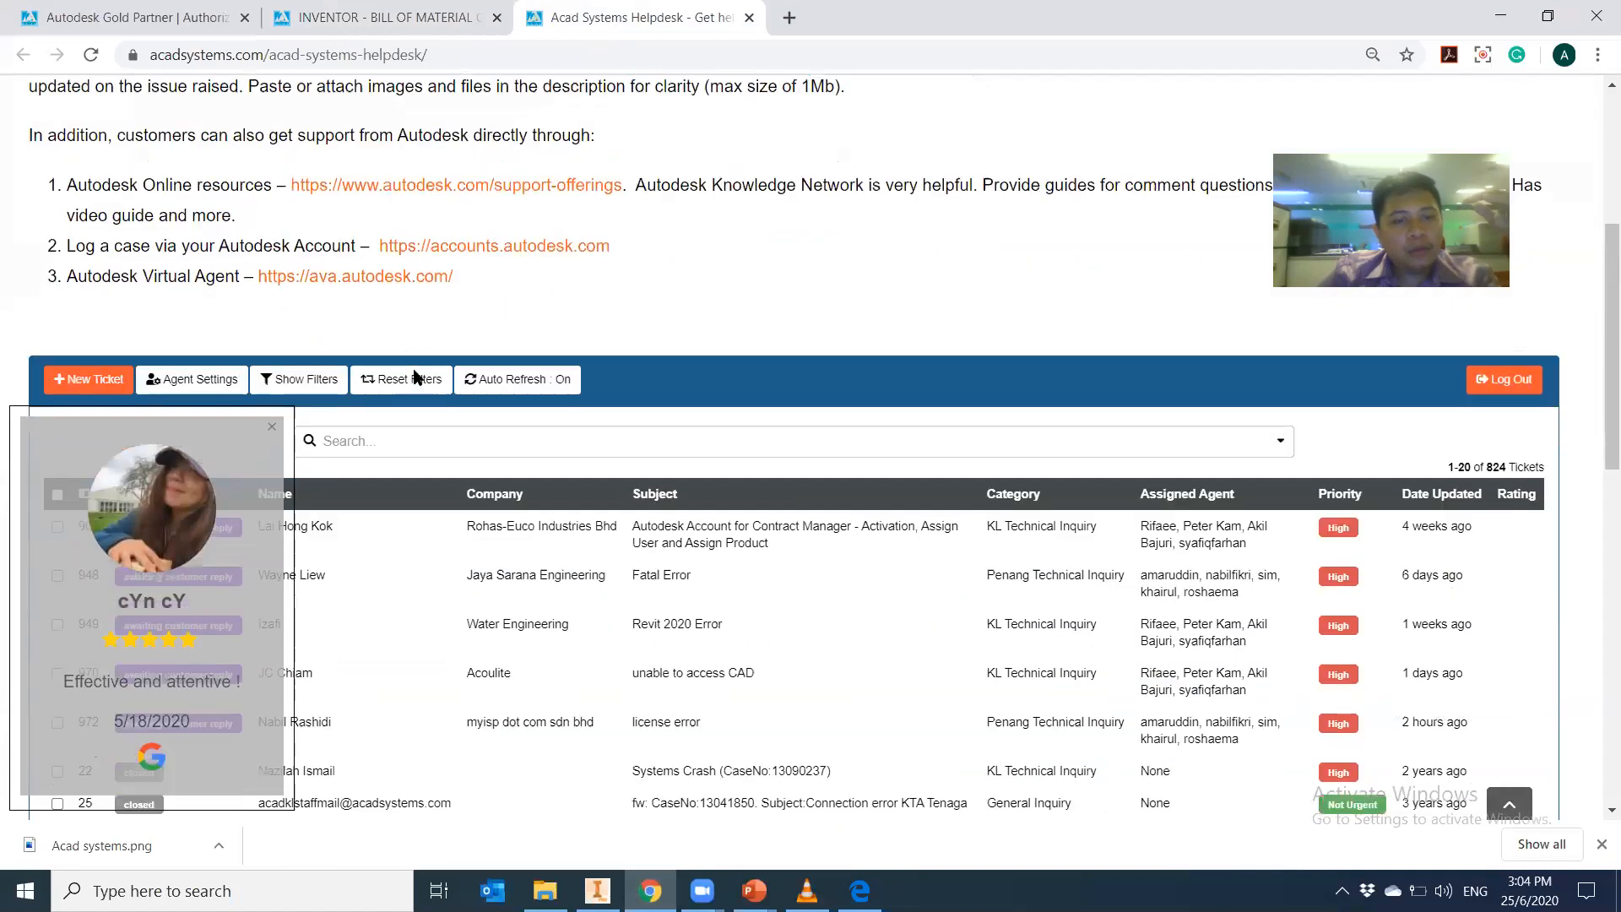
pyautogui.scroll(5, 414, 372)
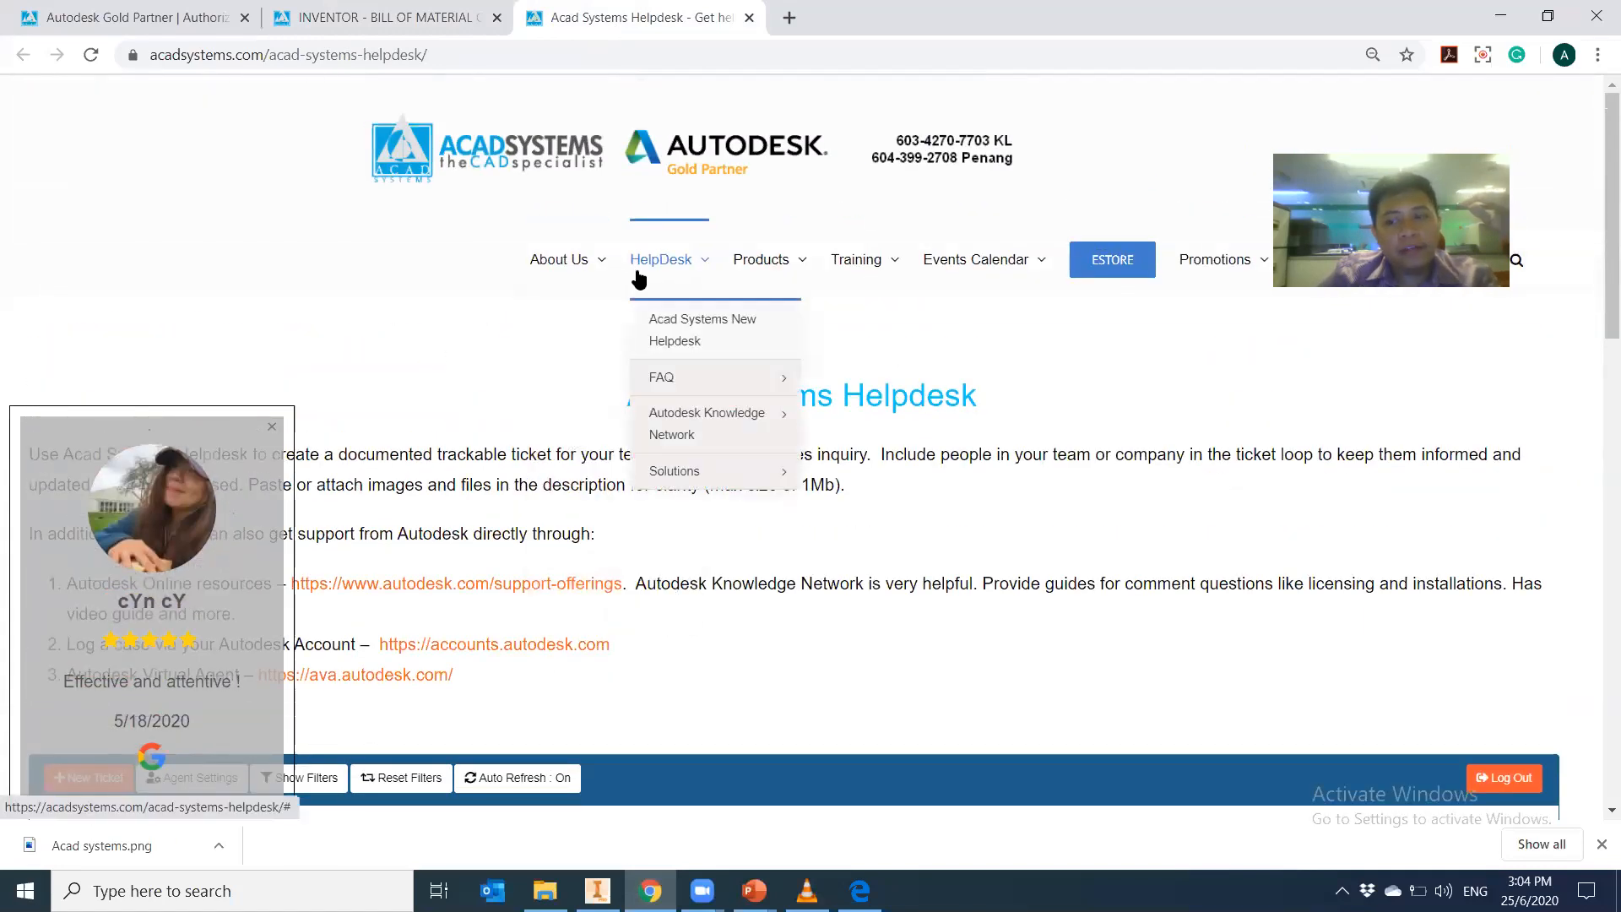
pyautogui.click(1504, 779)
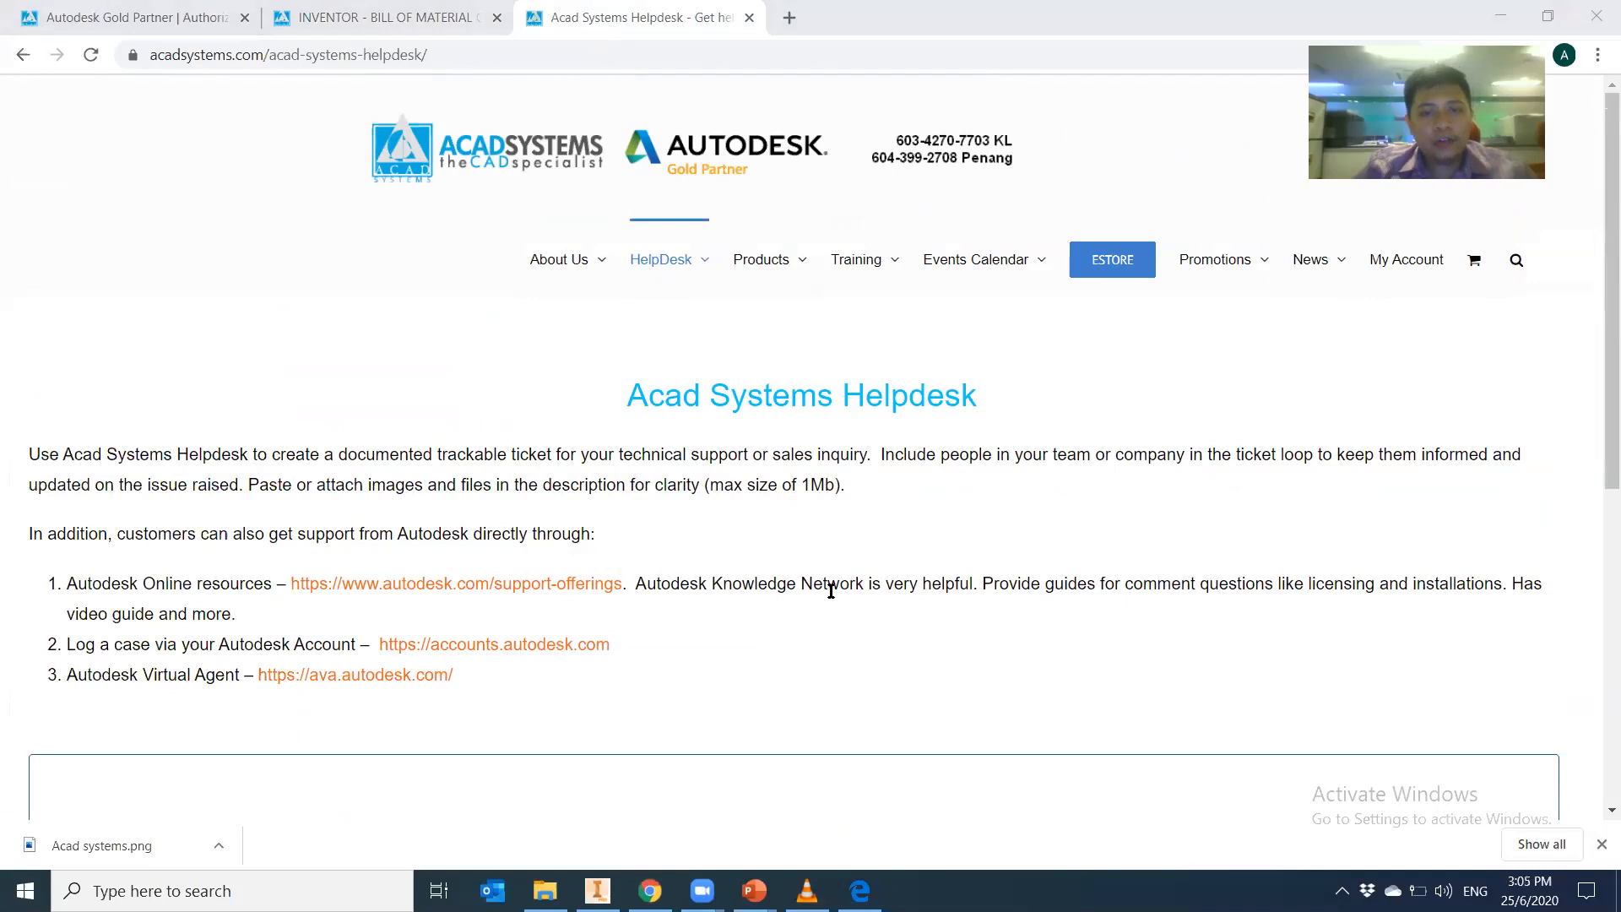
# Review the helpdesk page's support links and sign-in options, and continue as guest
pyautogui.scroll(-3, 868, 466)
pyautogui.scroll(-2, 879, 468)
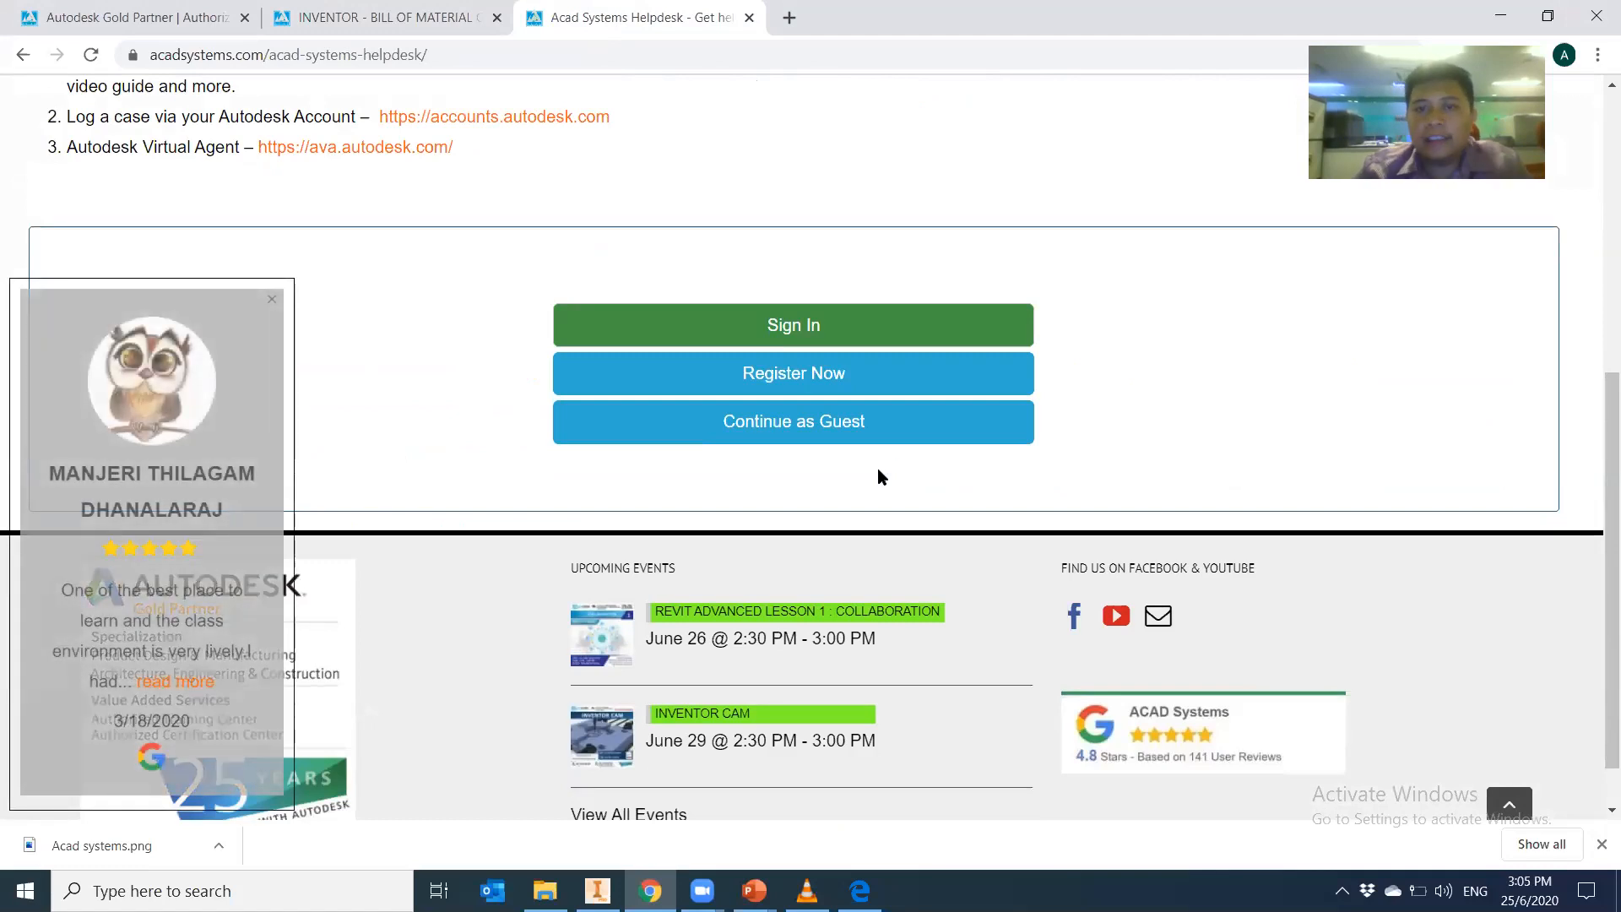
pyautogui.scroll(5, 909, 476)
pyautogui.scroll(-3, 782, 560)
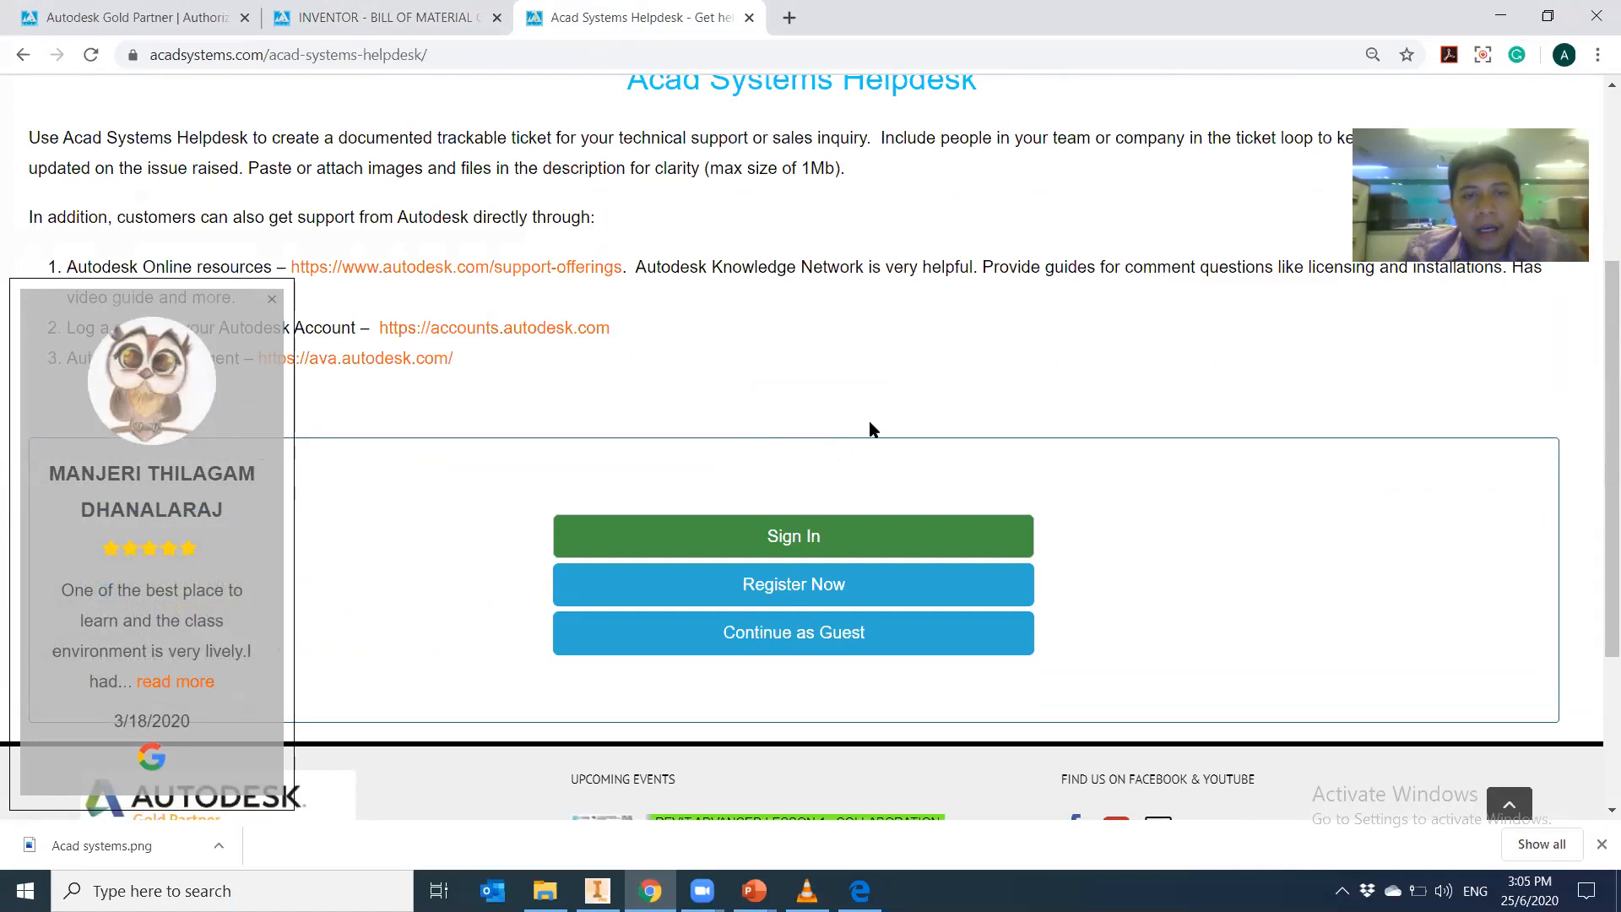
pyautogui.scroll(4, 844, 420)
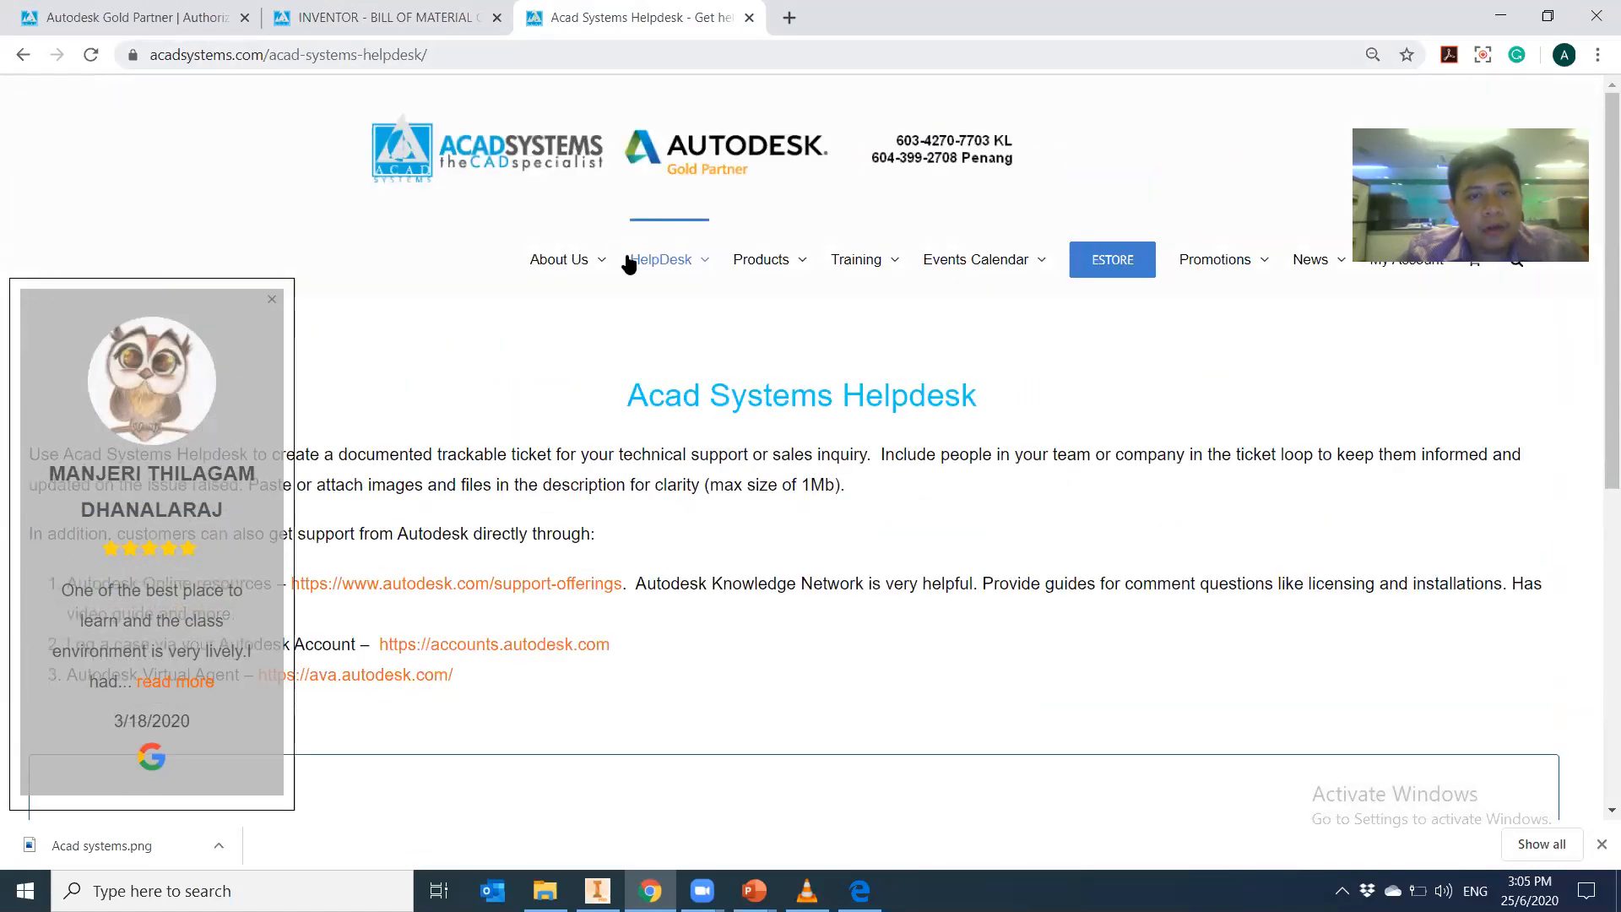
pyautogui.moveTo(651, 261)
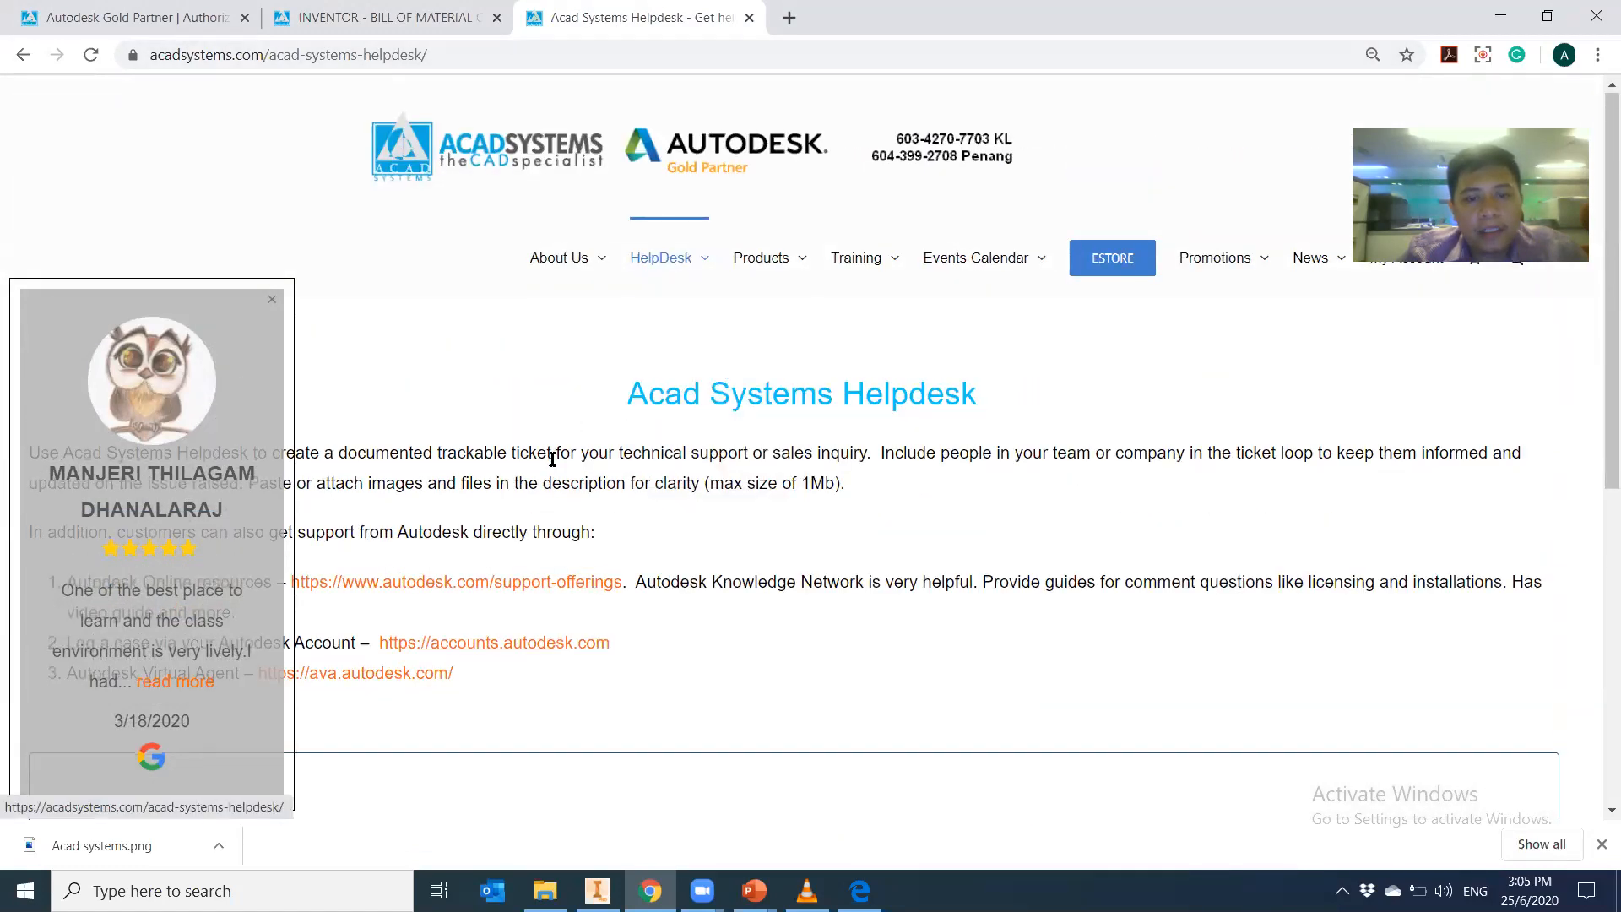
pyautogui.scroll(-5, 642, 333)
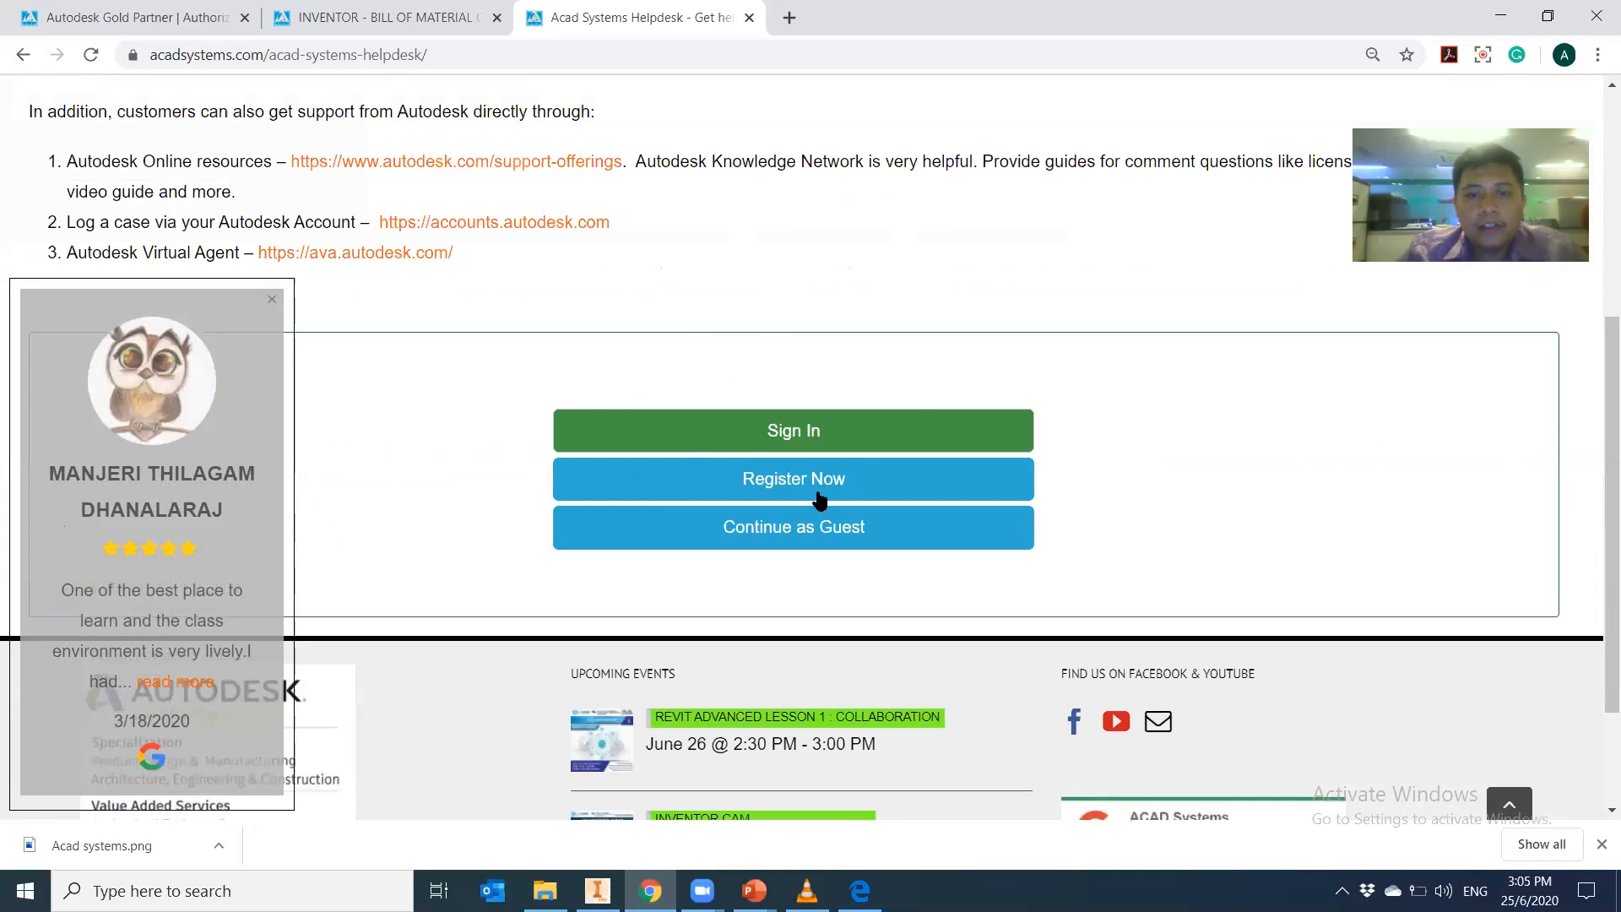
pyautogui.click(800, 530)
# Examine the fields of the guest support ticket form and switch back to the Pivot_Link part in Inventor
pyautogui.scroll(3, 459, 233)
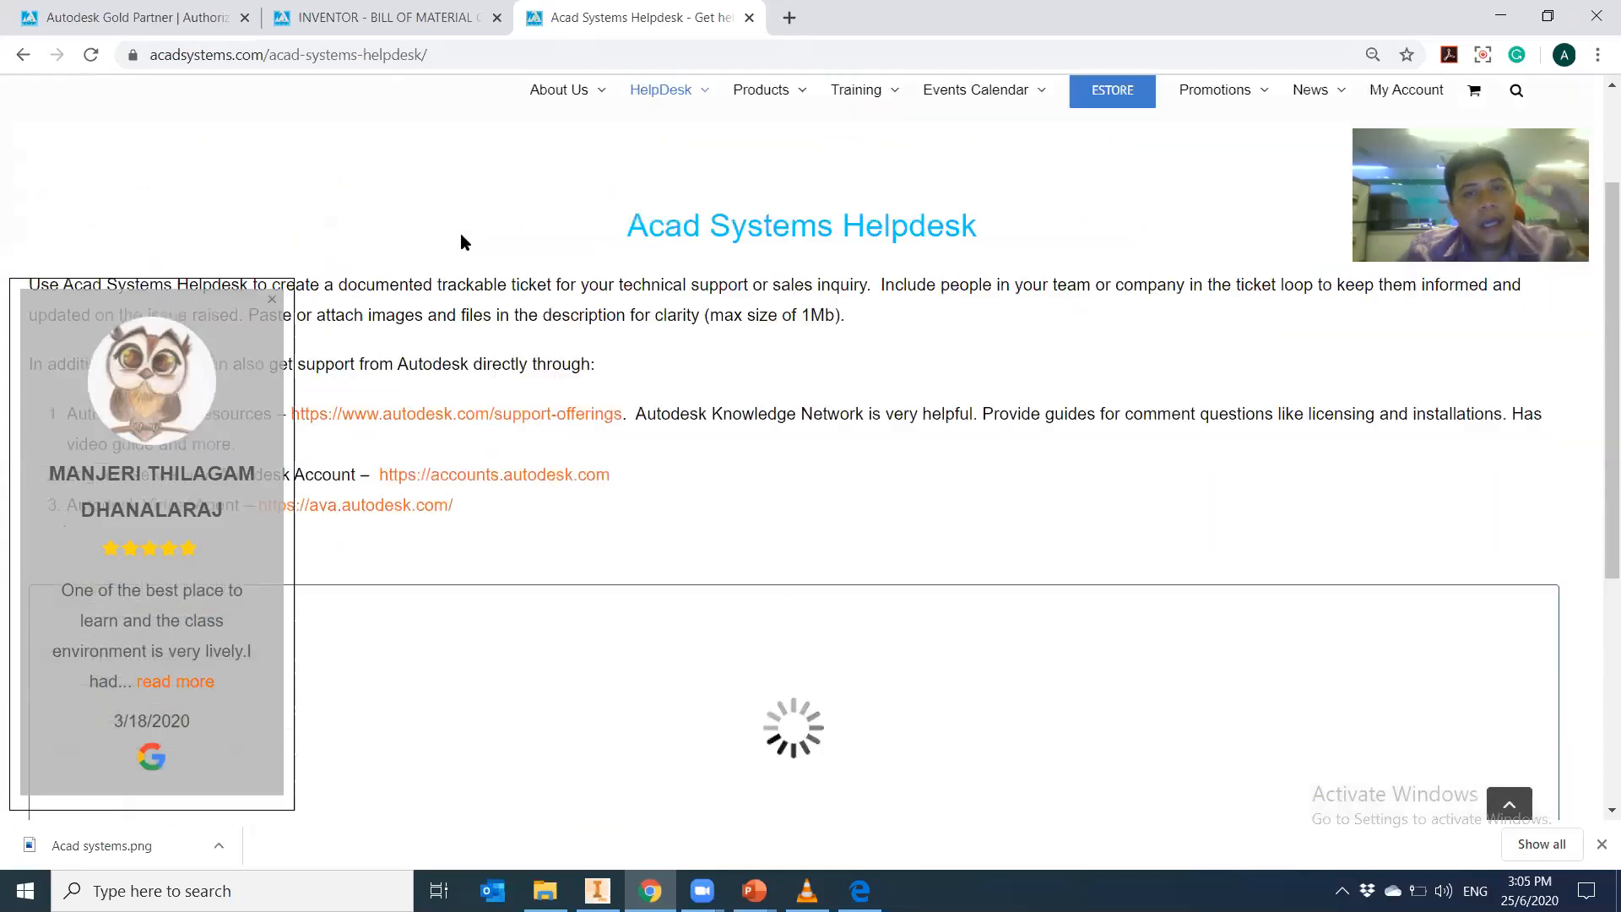
pyautogui.scroll(-8, 520, 267)
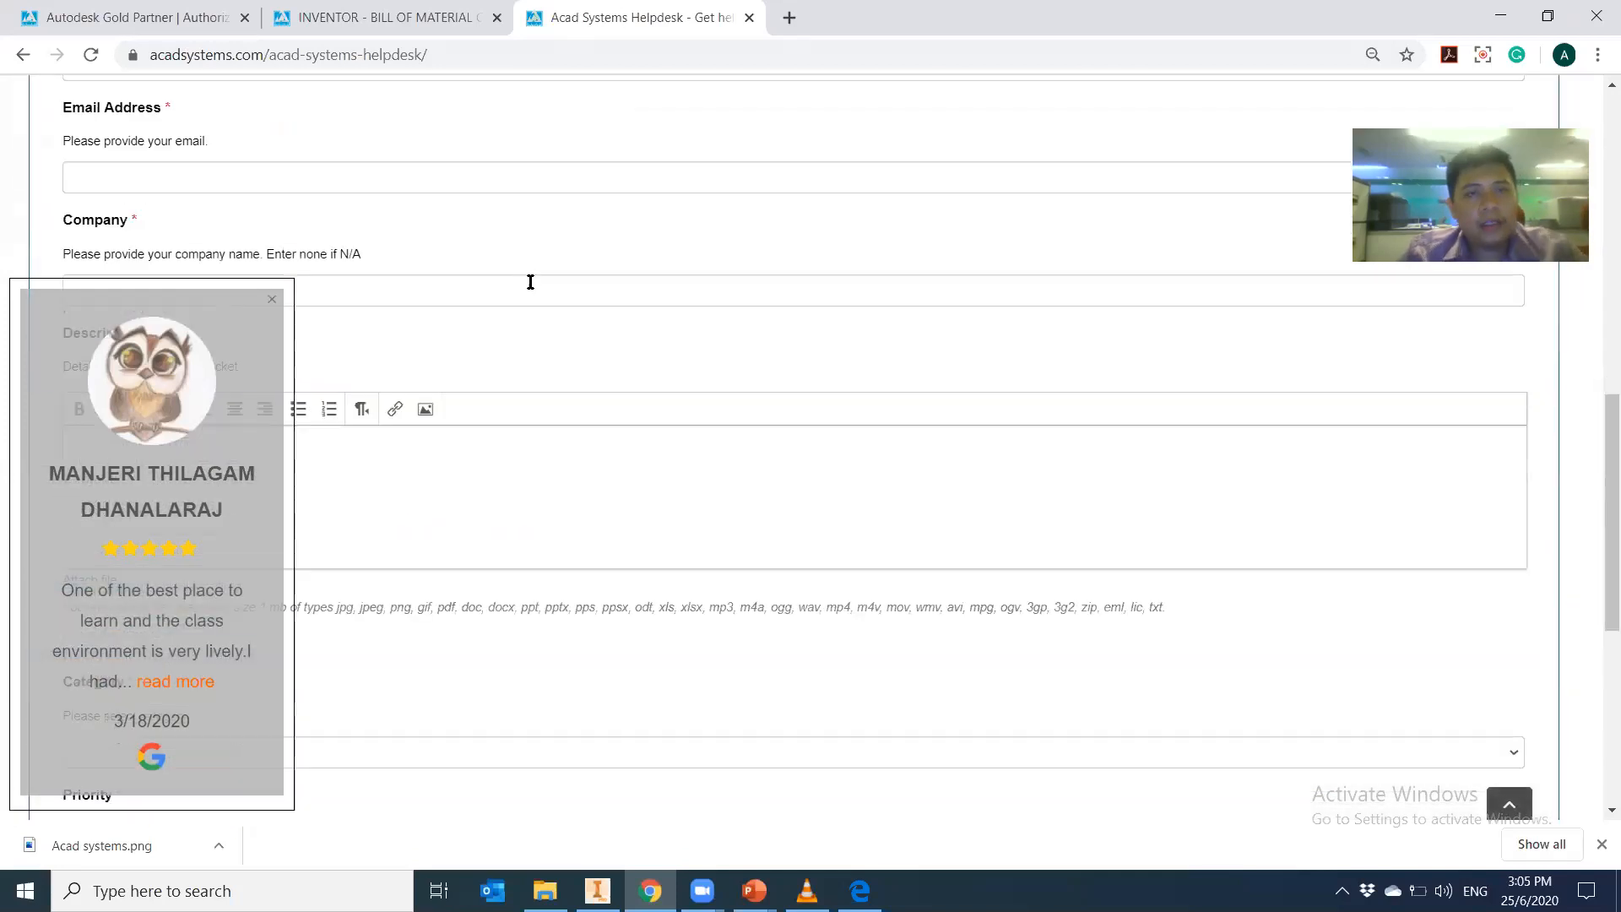
pyautogui.scroll(5, 544, 307)
pyautogui.scroll(-4, 544, 308)
pyautogui.scroll(-4, 546, 311)
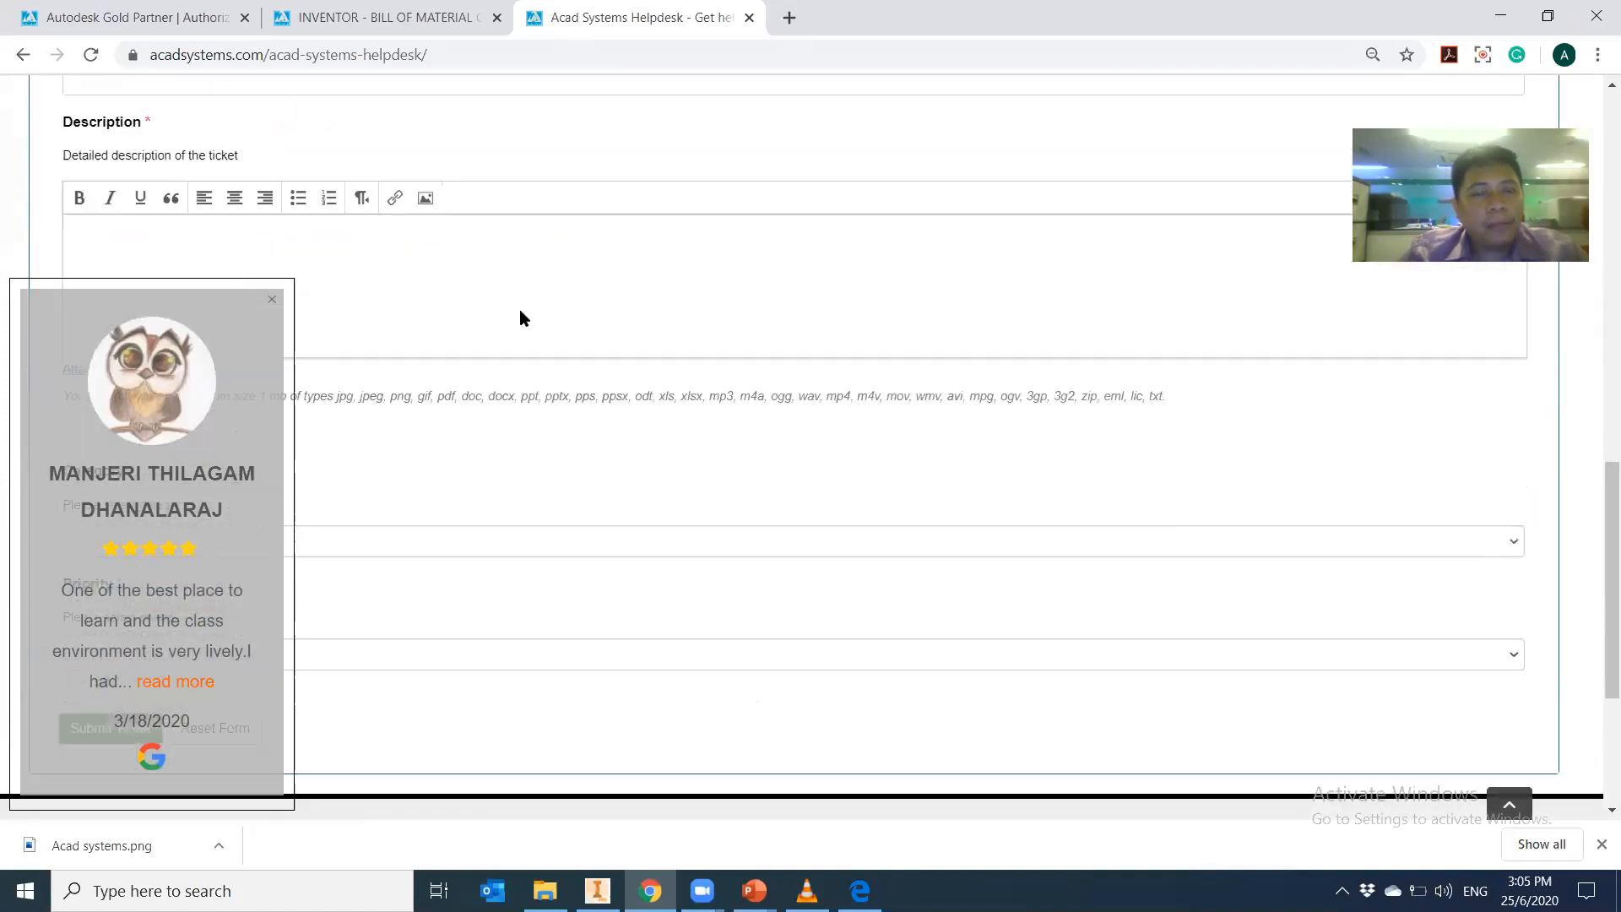
pyautogui.click(271, 299)
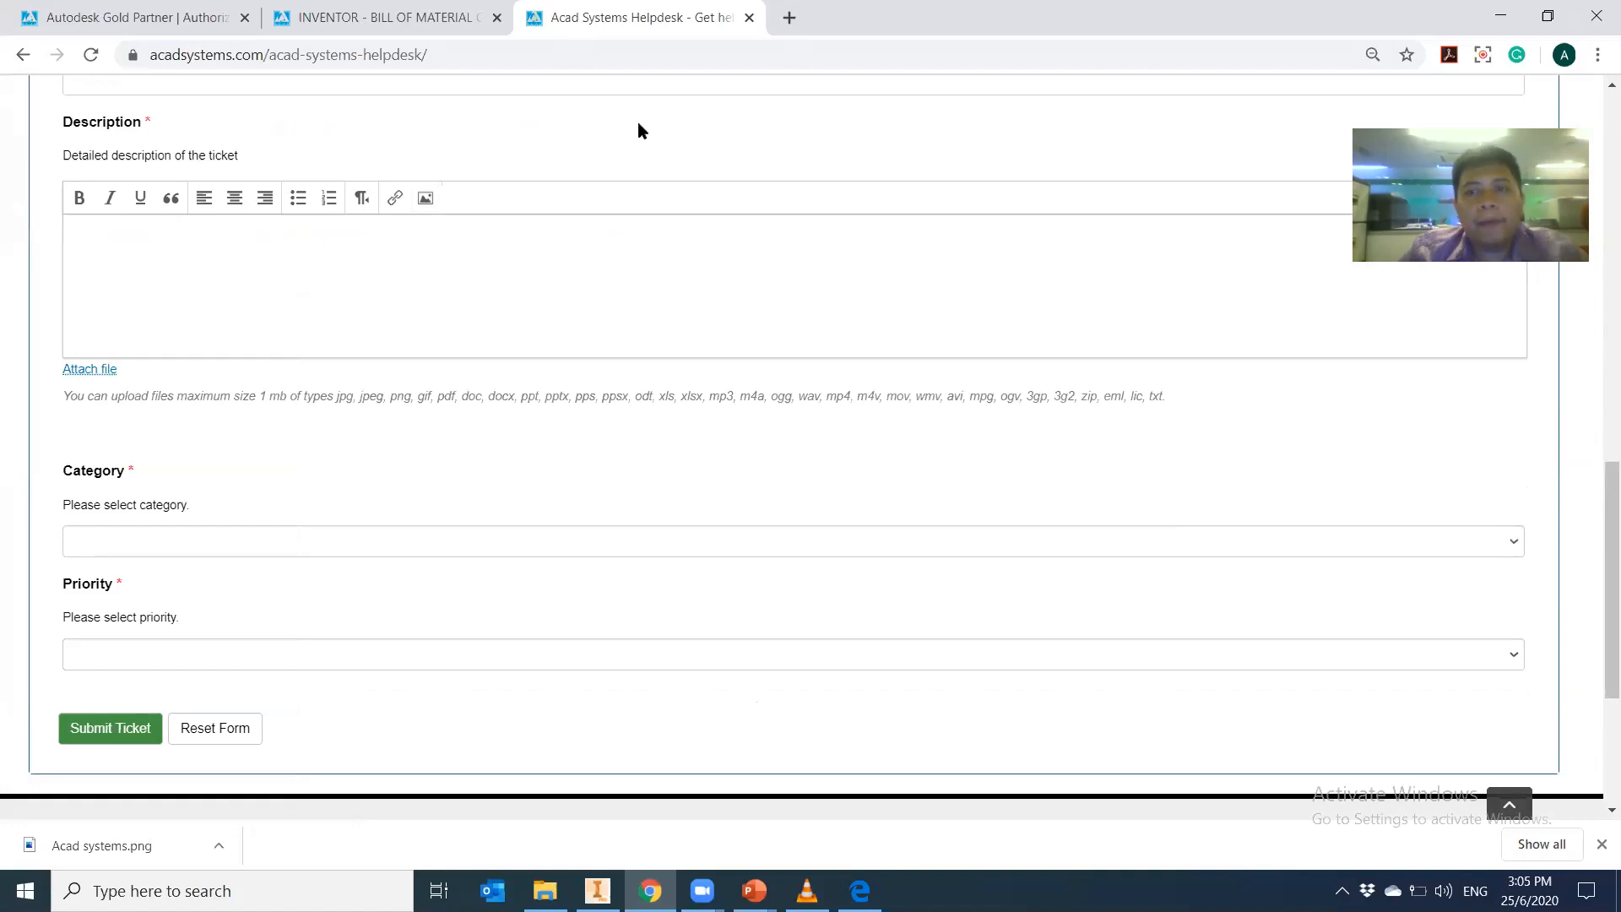
pyautogui.scroll(10, 642, 156)
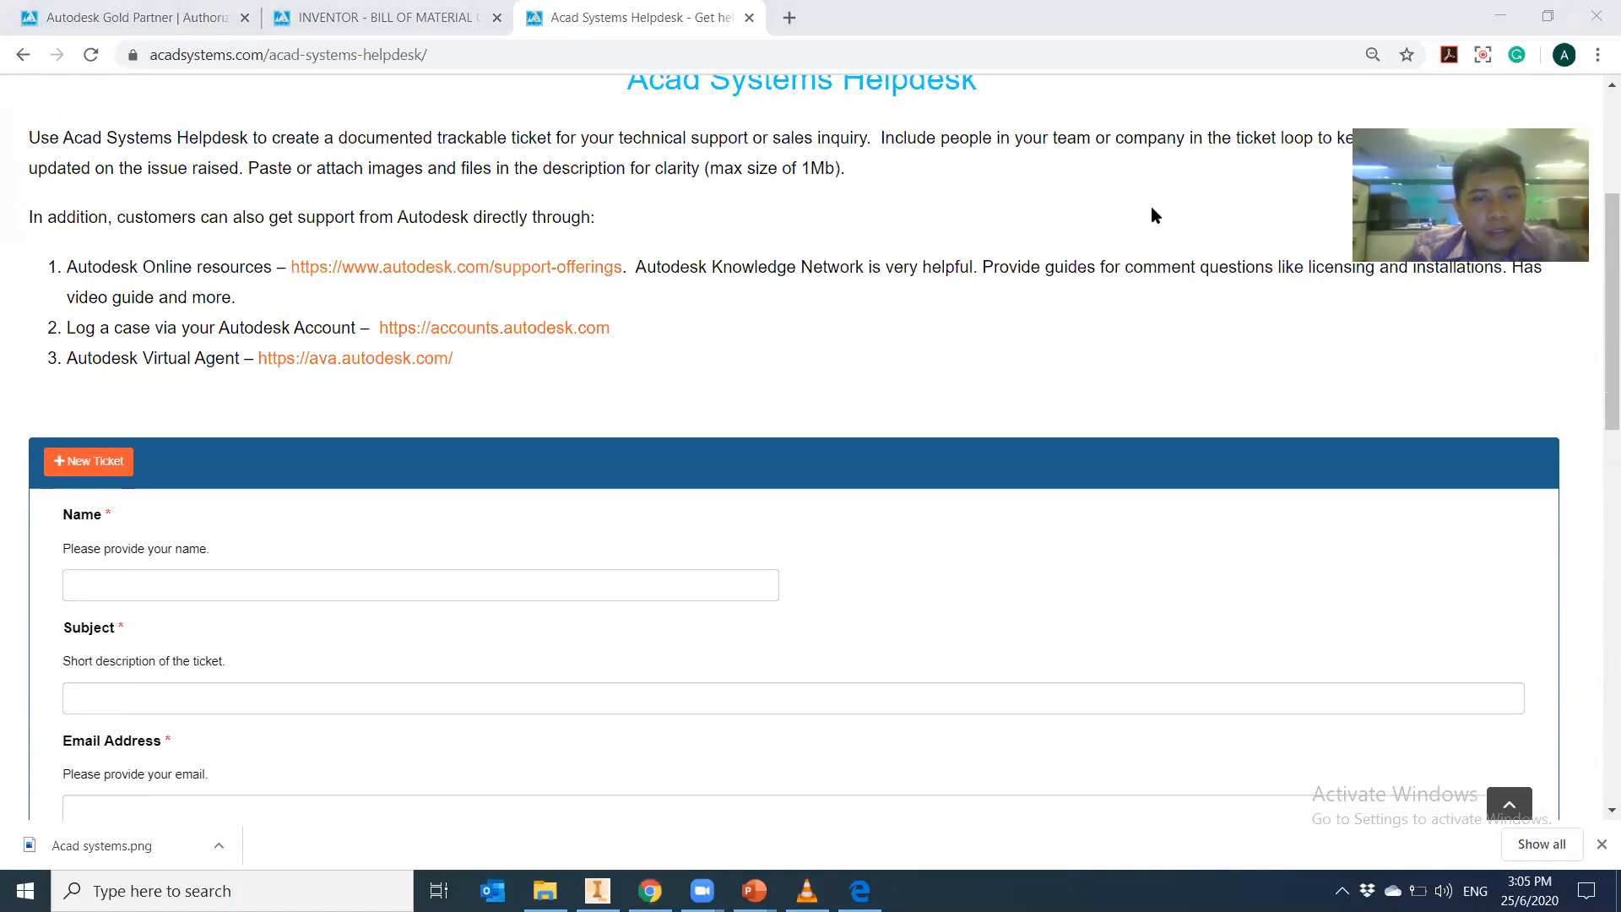
pyautogui.click(1500, 17)
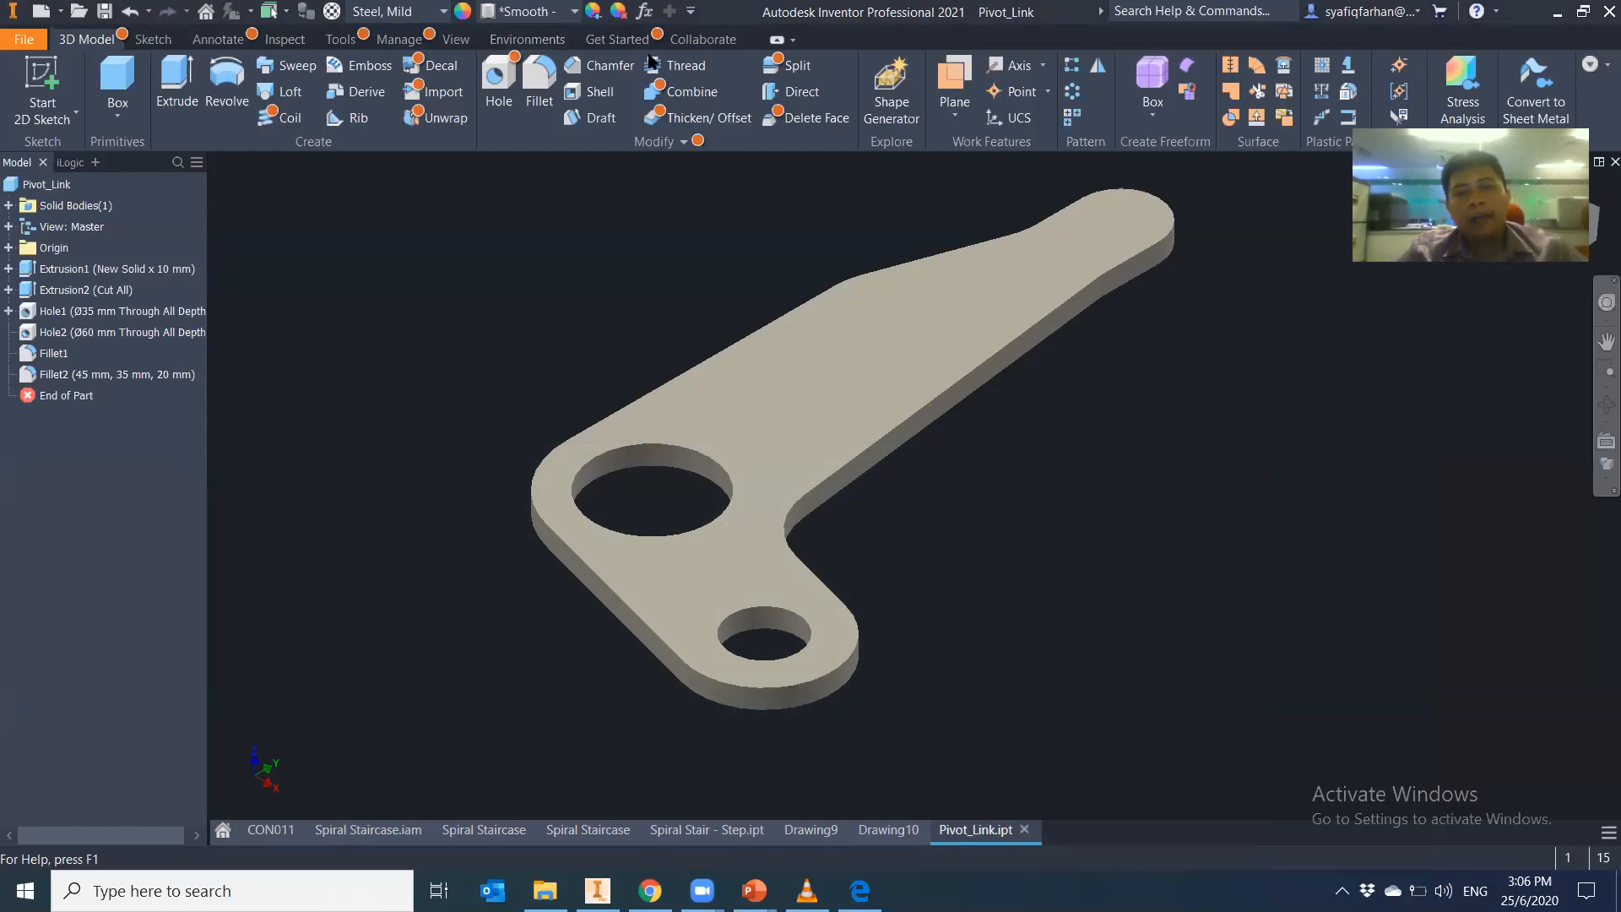
pyautogui.moveTo(444, 584); pyautogui.dragTo(370, 564, button='middle')
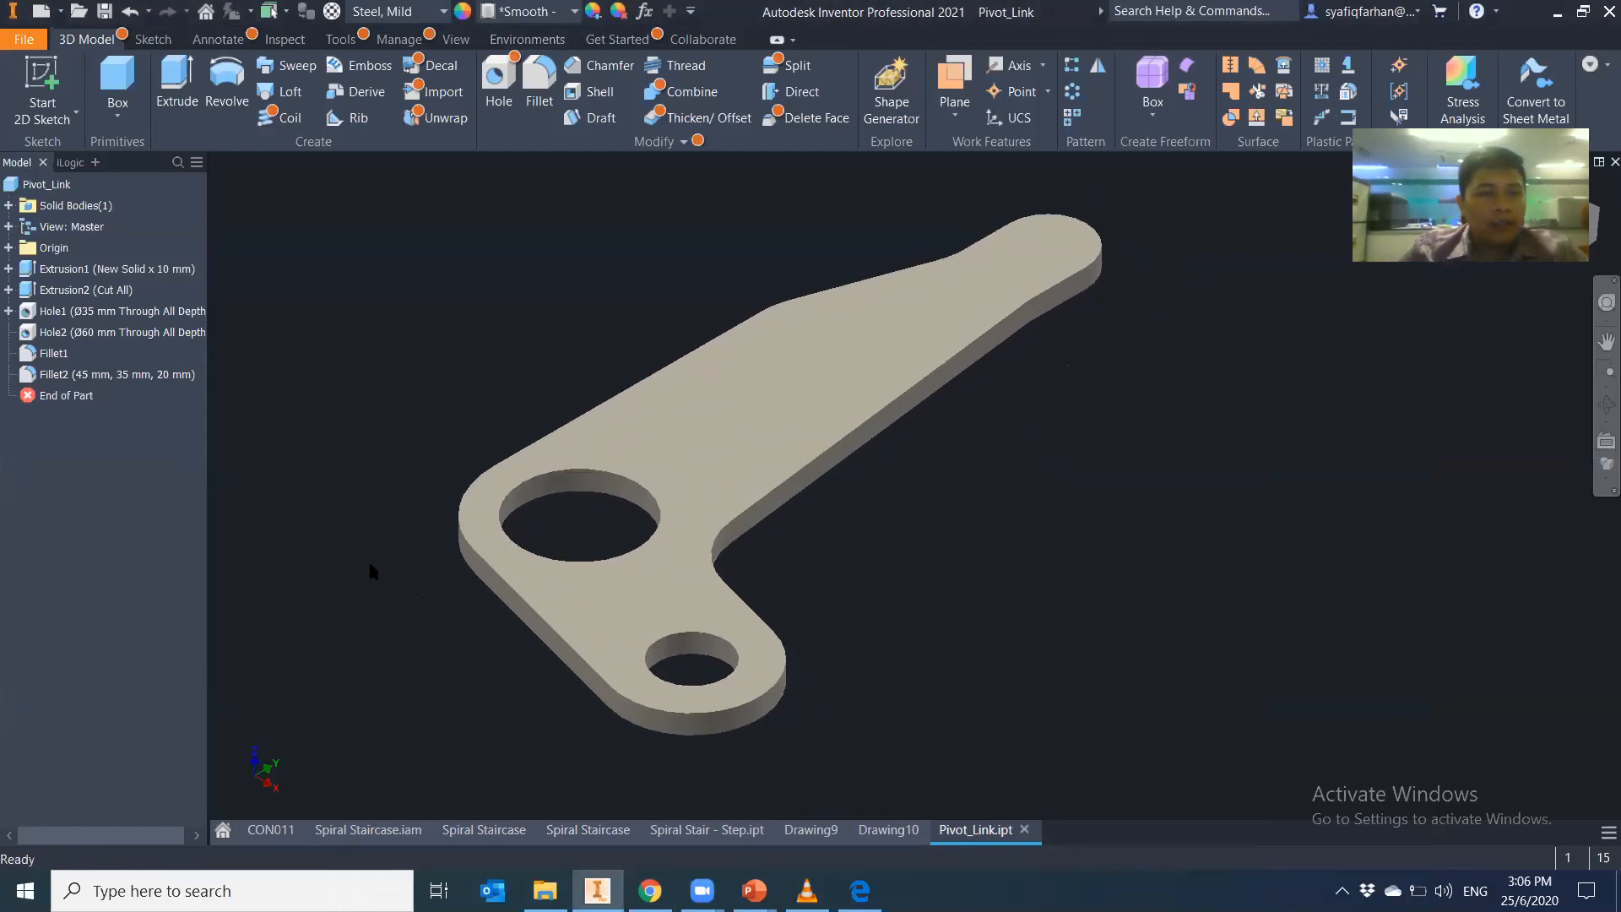